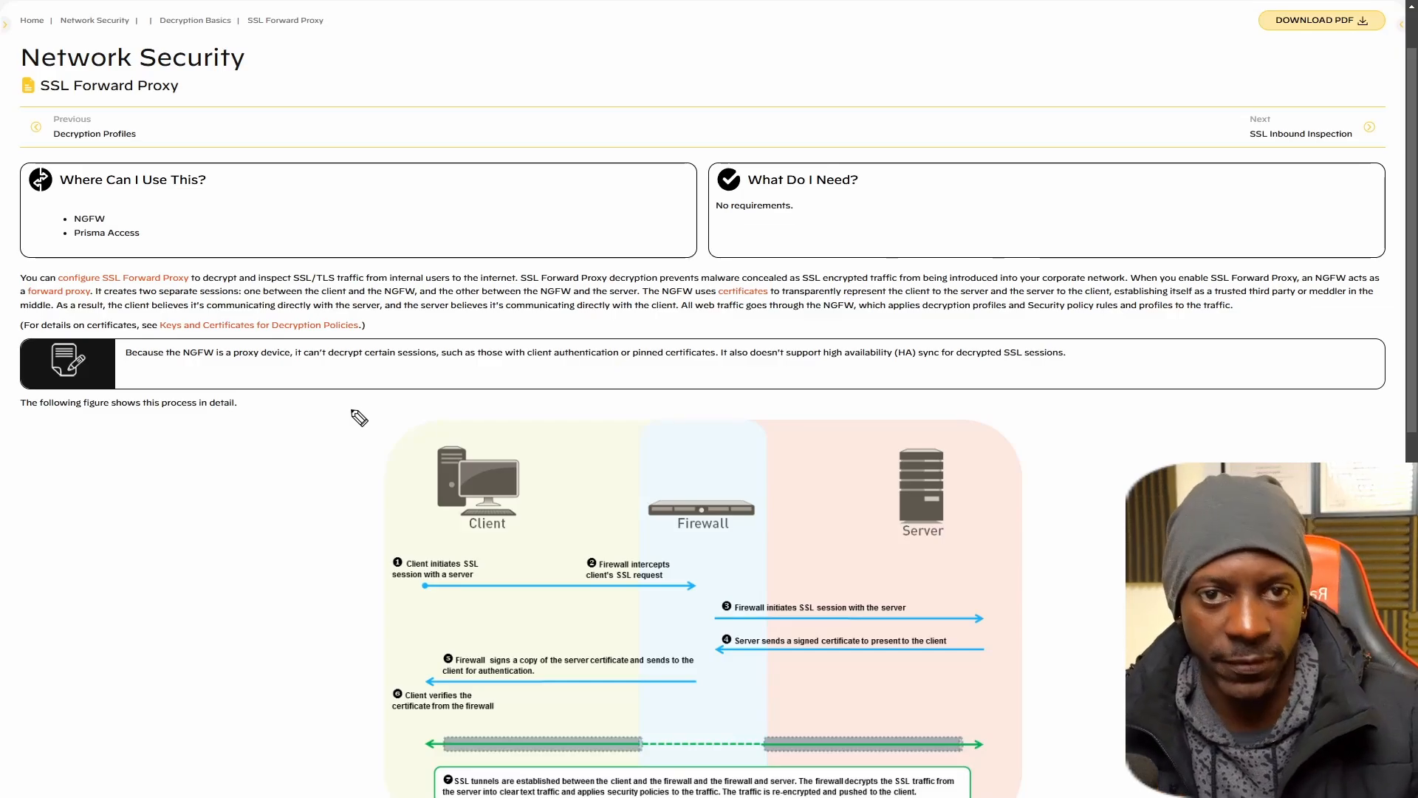
Underline the Client, Firewall and Server labels in the SSL Forward Proxy diagram.
{"action": "scroll", "coordinate": [417, 388], "scroll_direction": "down", "scroll_amount": 1}
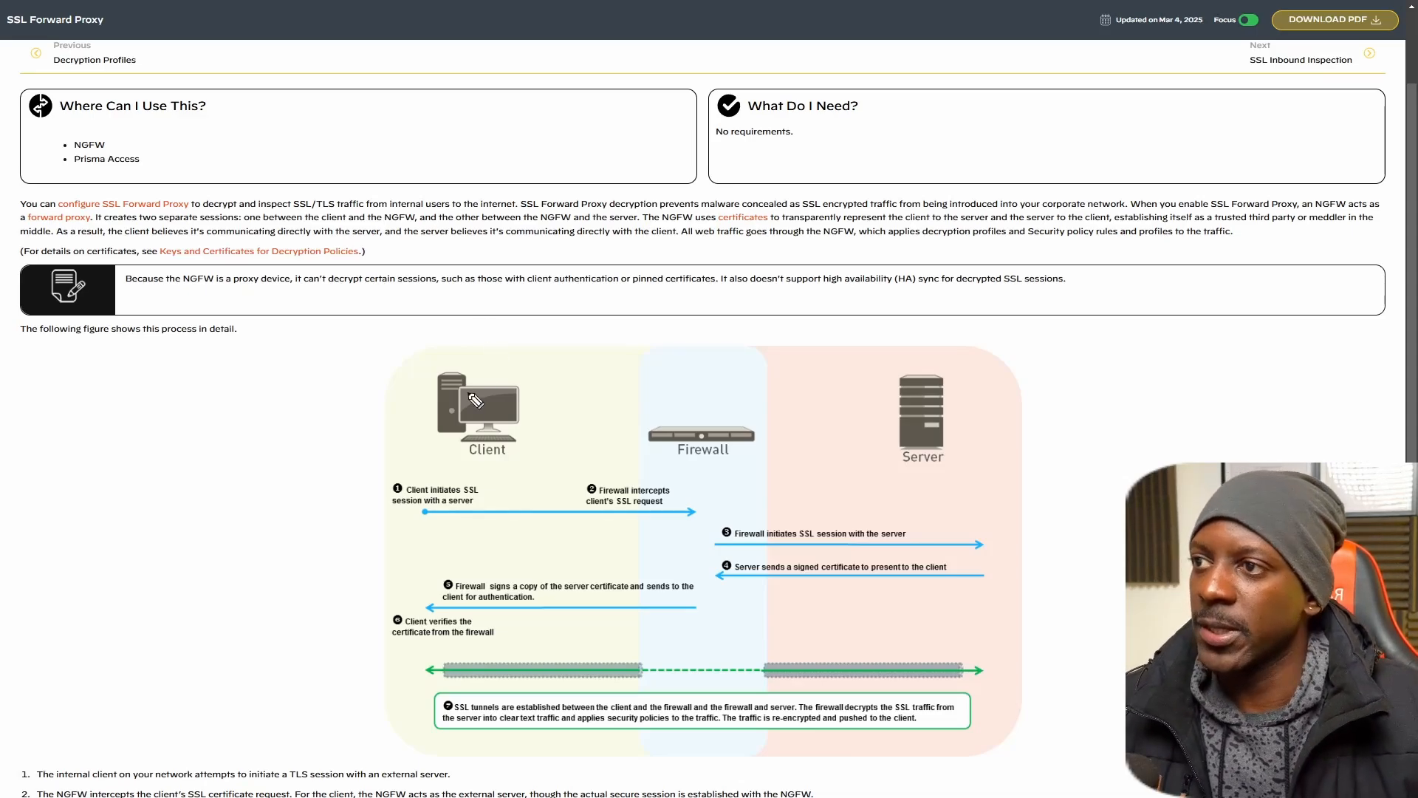
{"action": "left_click_drag", "start_coordinate": [484, 460], "coordinate": [493, 461]}
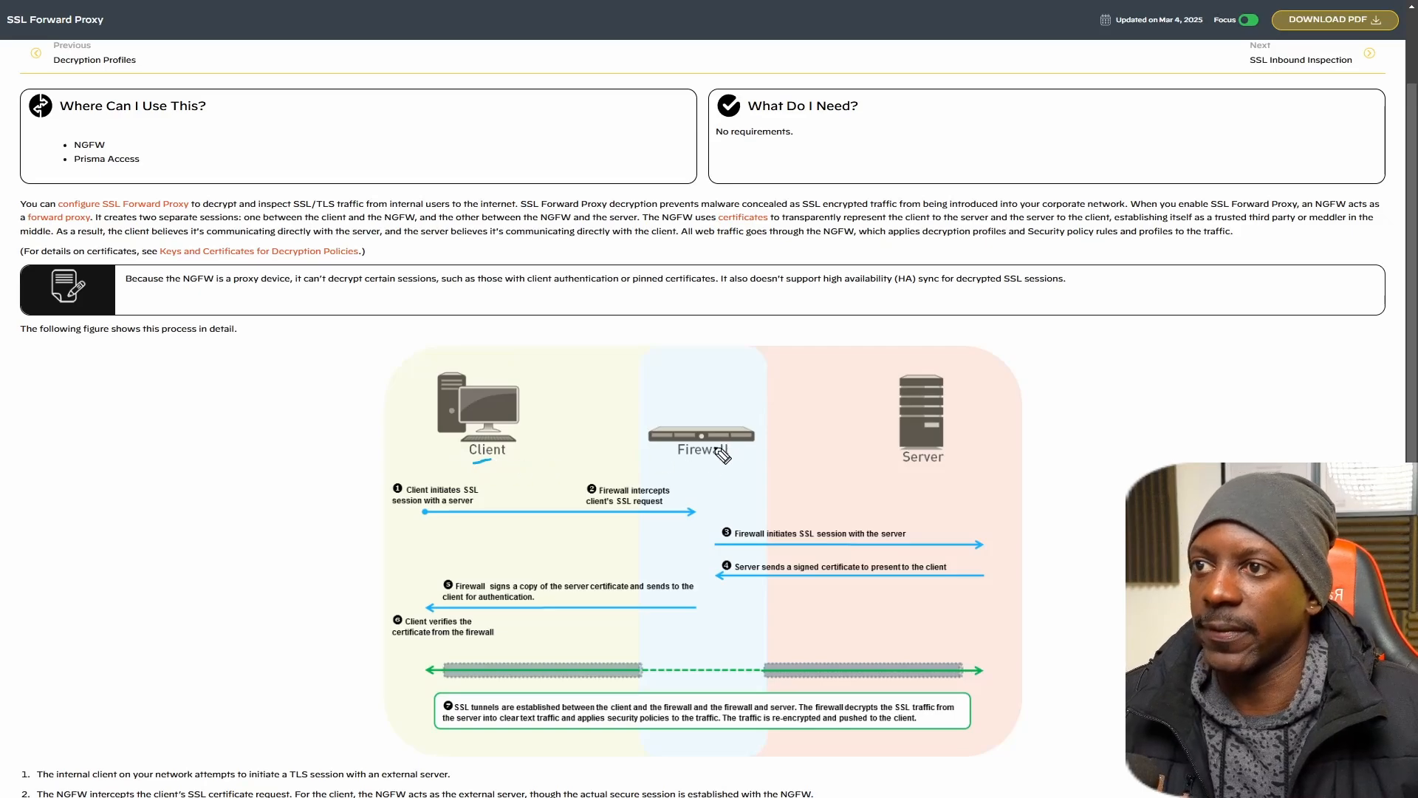
{"action": "left_click_drag", "start_coordinate": [695, 463], "coordinate": [710, 464]}
{"action": "left_click_drag", "start_coordinate": [904, 475], "coordinate": [921, 471]}
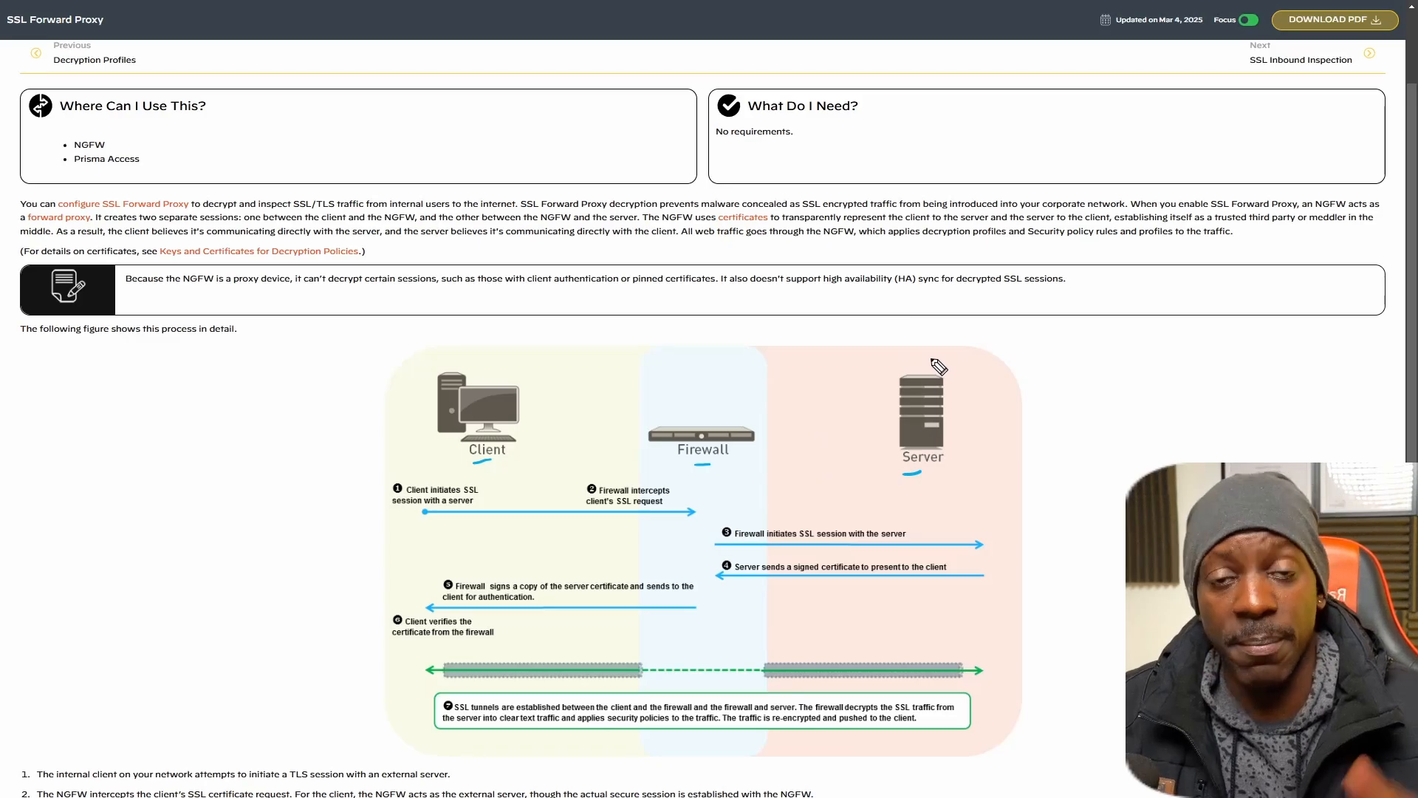
{"action": "left_click_drag", "start_coordinate": [834, 353], "coordinate": [1093, 356]}
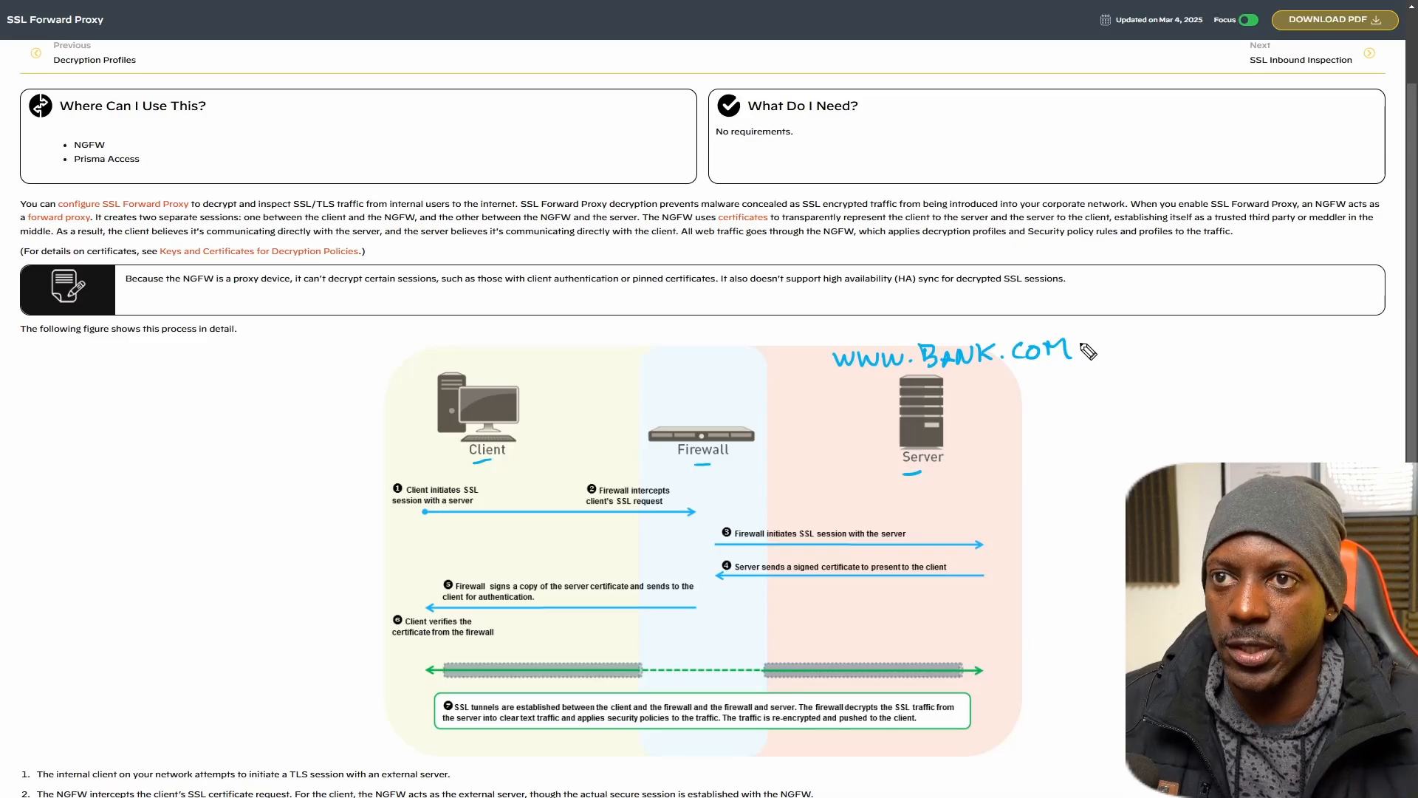
{"action": "left_click", "coordinate": [1080, 343]}
{"action": "left_click", "coordinate": [1079, 353]}
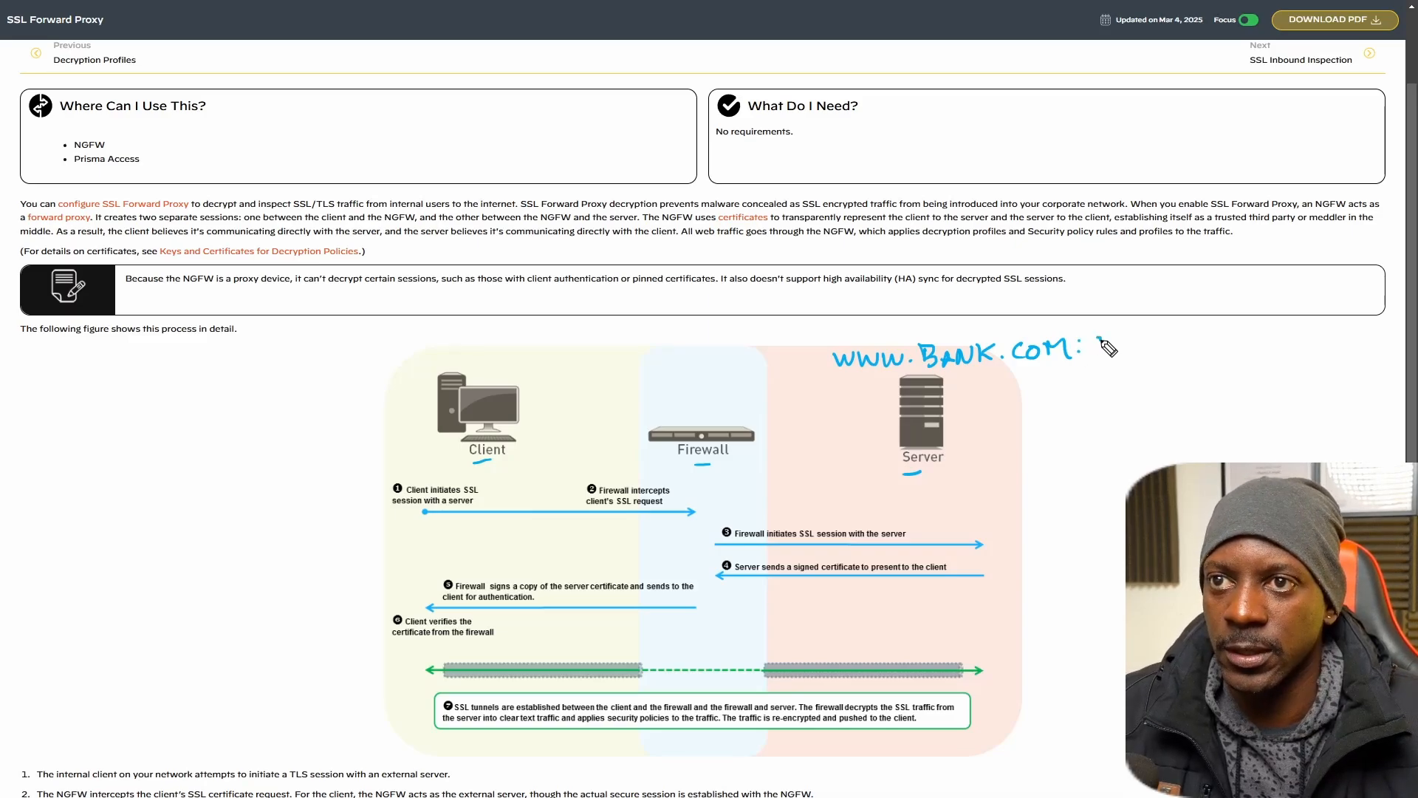
{"action": "mouse_move", "coordinate": [1105, 336]}
{"action": "left_mouse_down"}
{"action": "mouse_move", "coordinate": [1262, 345]}
{"action": "mouse_move", "coordinate": [1254, 358]}
{"action": "left_mouse_up"}
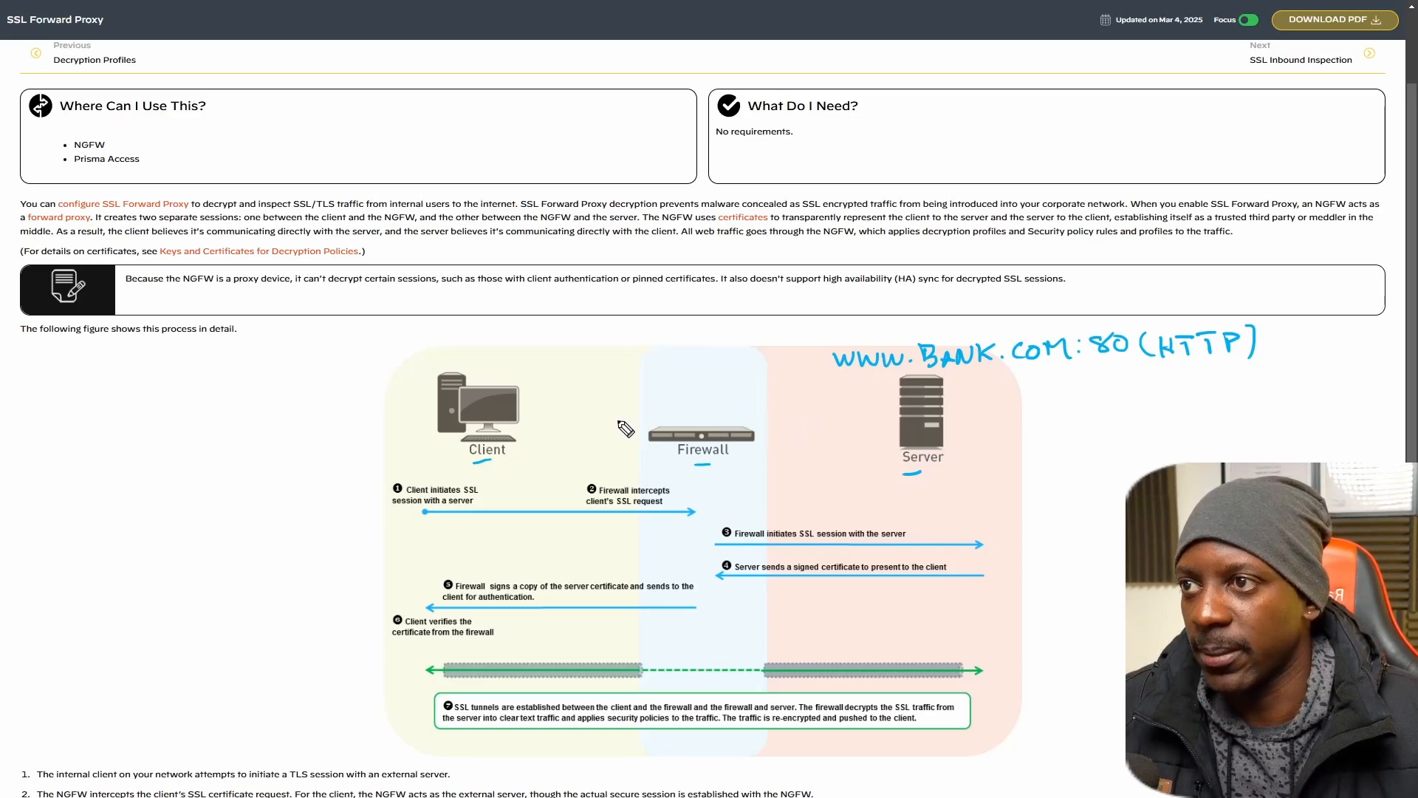
Draw a short vertical stroke on each side of the firewall in the diagram.
{"action": "left_click_drag", "start_coordinate": [618, 417], "coordinate": [612, 384]}
{"action": "left_click_drag", "start_coordinate": [779, 399], "coordinate": [783, 416]}
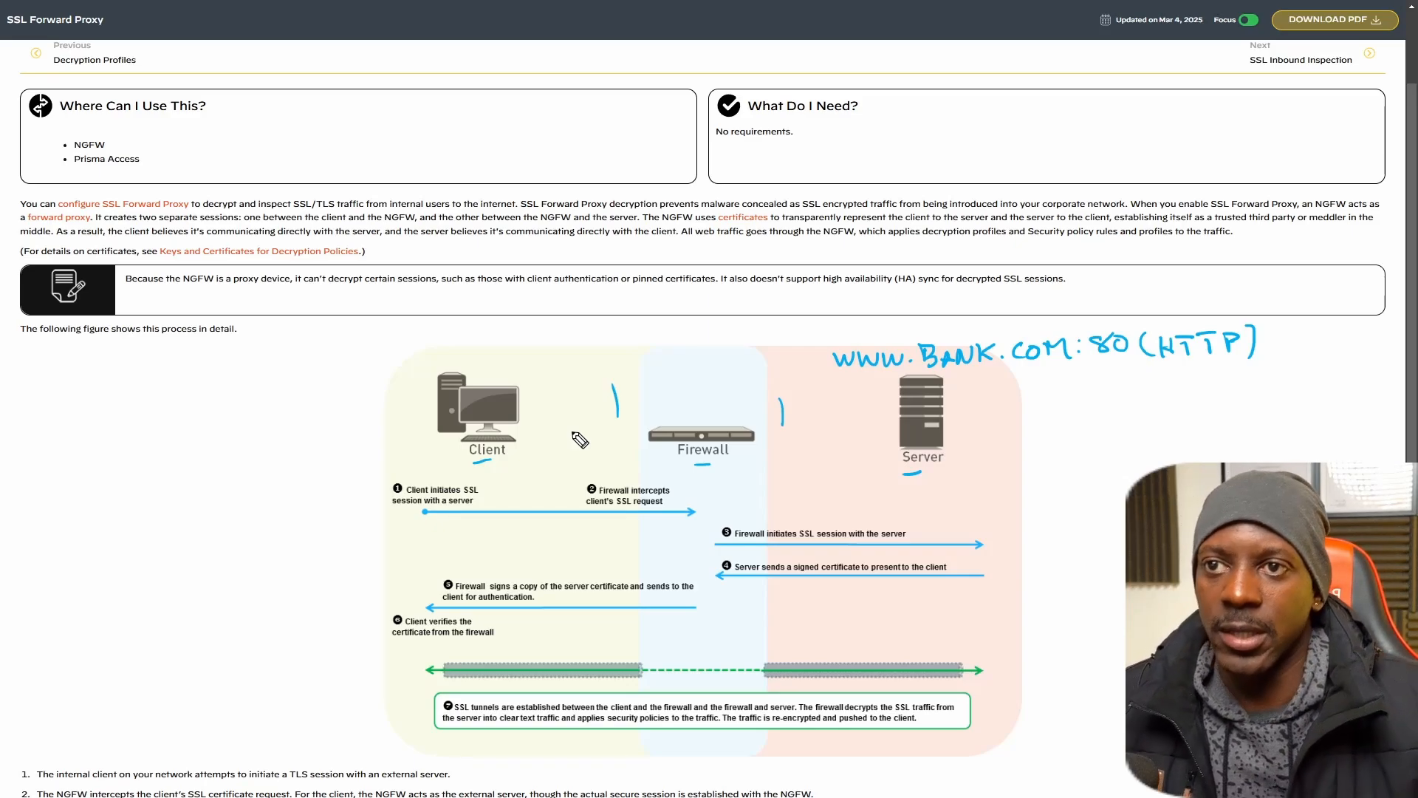
Handwrite ":443 (HTTPS)" below the port 80 note beside the server.
{"action": "left_click_drag", "start_coordinate": [1075, 364], "coordinate": [1104, 388]}
{"action": "left_click", "coordinate": [1078, 377]}
{"action": "left_click", "coordinate": [1077, 393]}
{"action": "left_click_drag", "start_coordinate": [1119, 369], "coordinate": [1127, 391]}
{"action": "mouse_move", "coordinate": [1133, 375]}
{"action": "left_mouse_down"}
{"action": "mouse_move", "coordinate": [1132, 396]}
{"action": "mouse_move", "coordinate": [1196, 385]}
{"action": "left_mouse_up"}
{"action": "mouse_move", "coordinate": [1196, 376]}
{"action": "left_mouse_down"}
{"action": "mouse_move", "coordinate": [1195, 398]}
{"action": "mouse_move", "coordinate": [1219, 376]}
{"action": "mouse_move", "coordinate": [1210, 397]}
{"action": "left_mouse_up"}
{"action": "left_click_drag", "start_coordinate": [1219, 377], "coordinate": [1236, 376]}
{"action": "mouse_move", "coordinate": [1227, 377]}
{"action": "left_mouse_down"}
{"action": "mouse_move", "coordinate": [1226, 396]}
{"action": "mouse_move", "coordinate": [1245, 387]}
{"action": "mouse_move", "coordinate": [1279, 408]}
{"action": "left_mouse_up"}
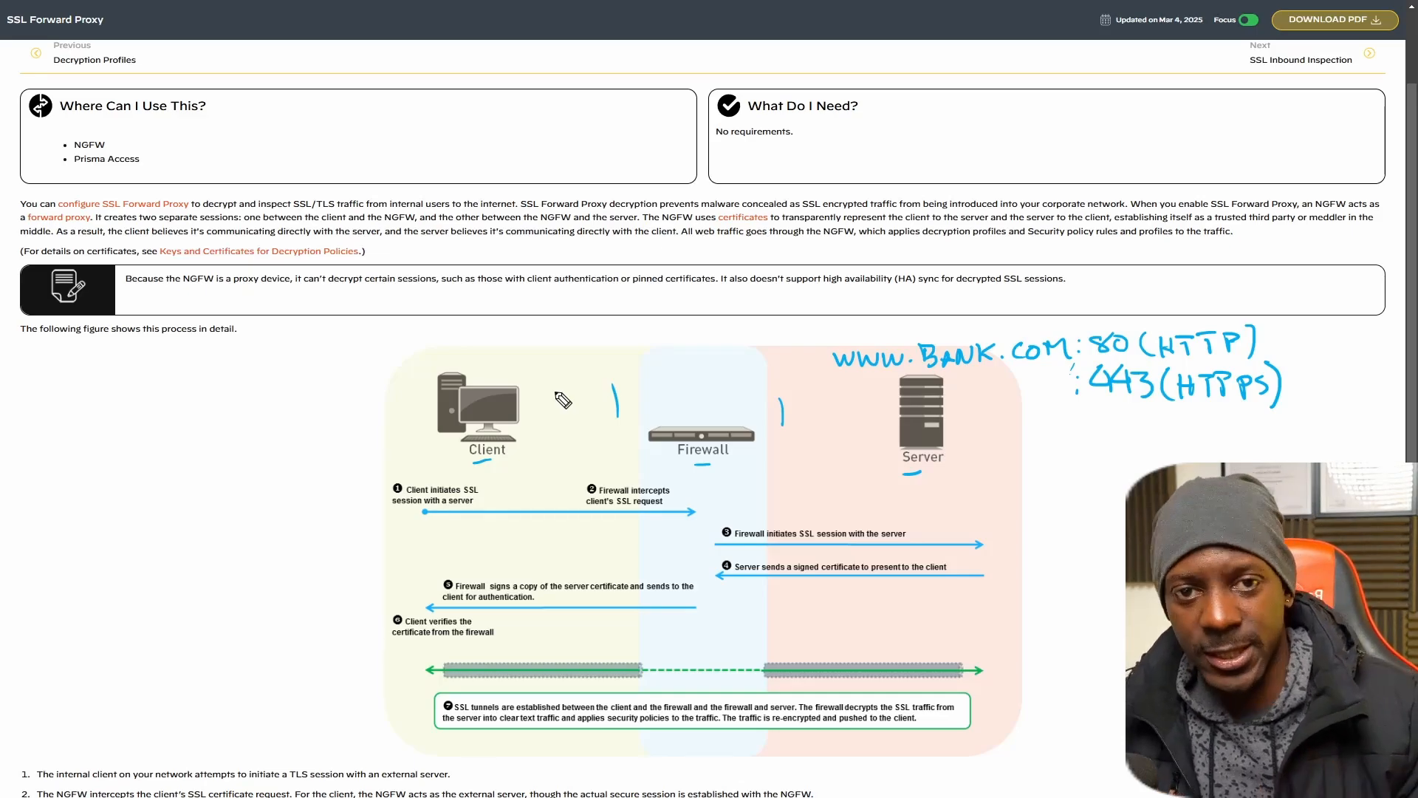
Erase the two strokes beside the firewall and mark the ends of both SSL tunnel segments in the diagram.
{"action": "left_click", "coordinate": [619, 411]}
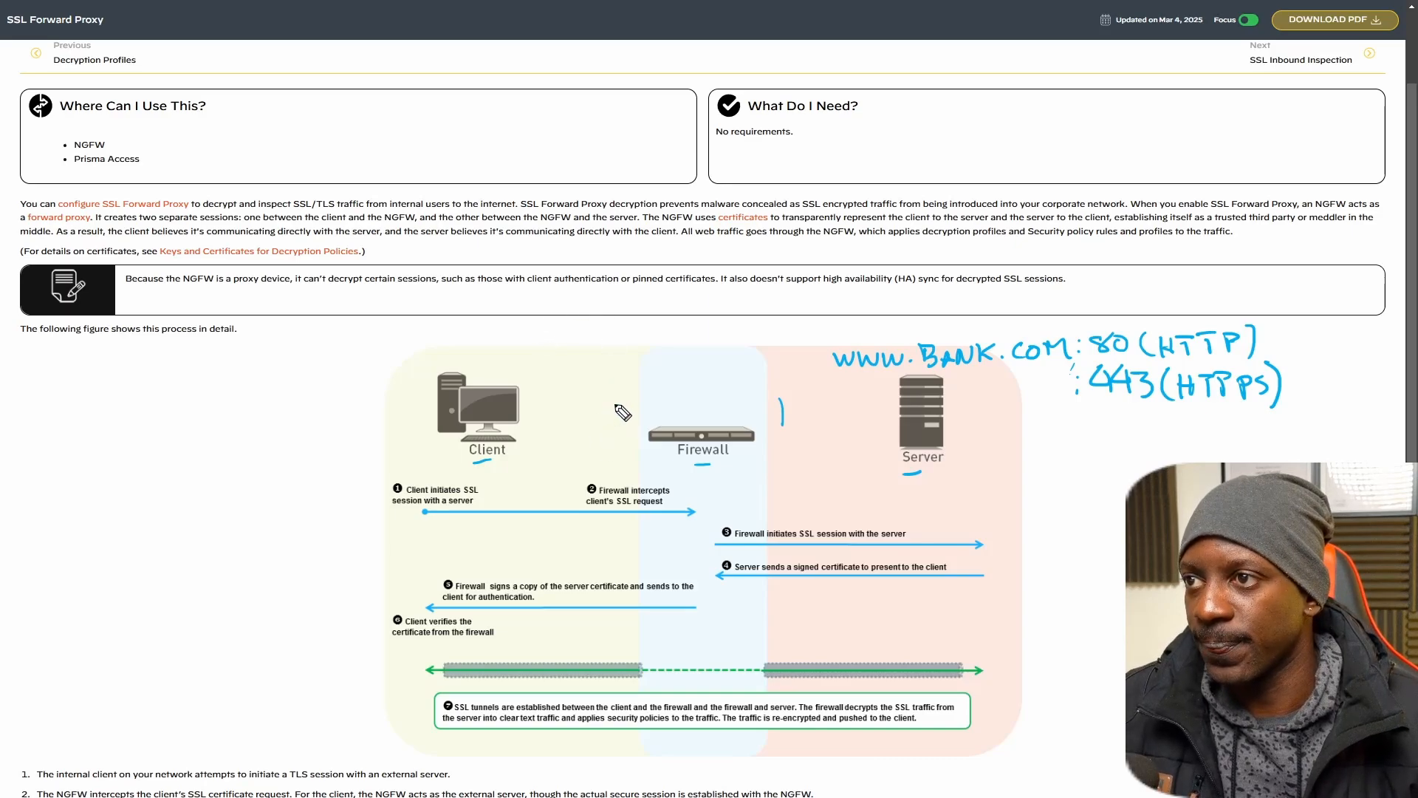
{"action": "left_click", "coordinate": [783, 412]}
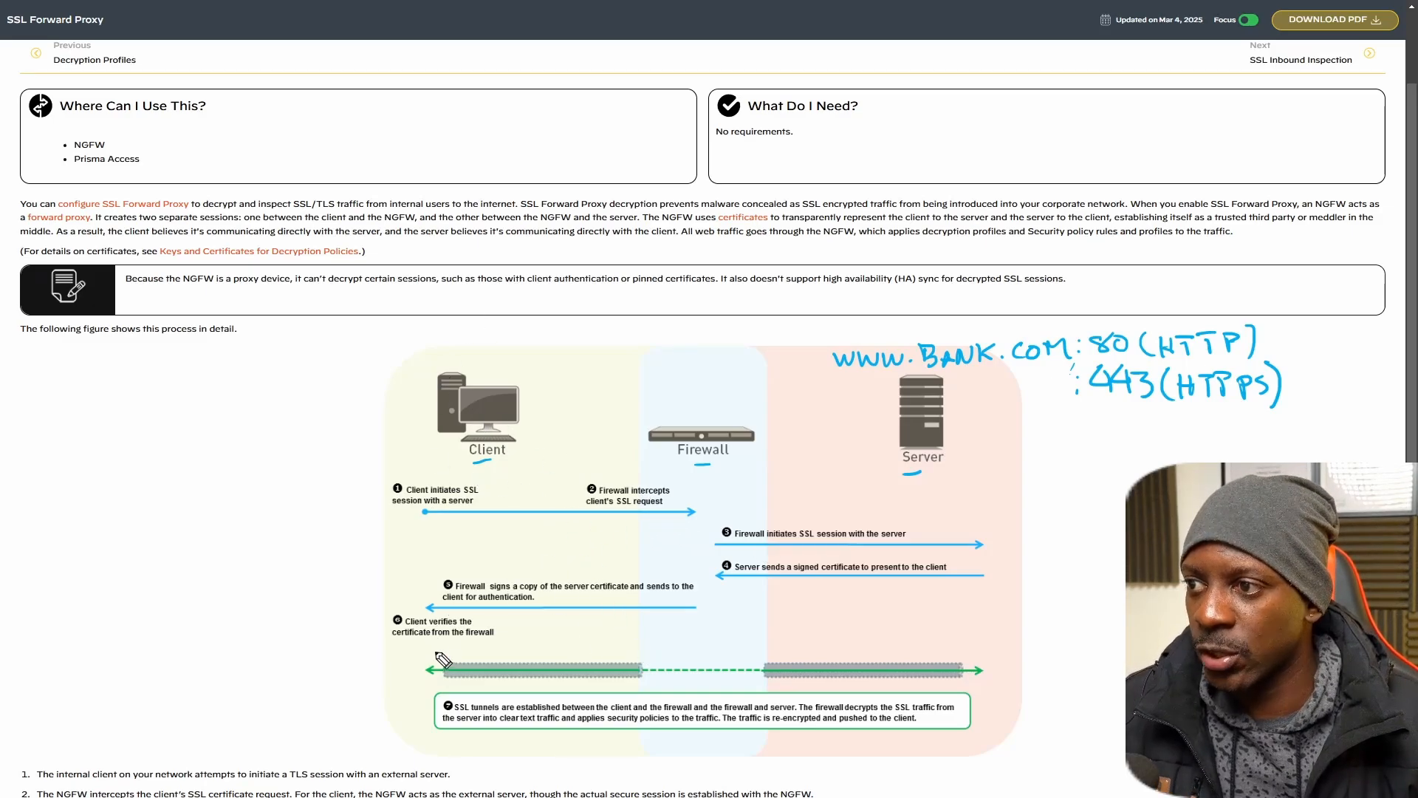
{"action": "left_click_drag", "start_coordinate": [634, 650], "coordinate": [636, 683]}
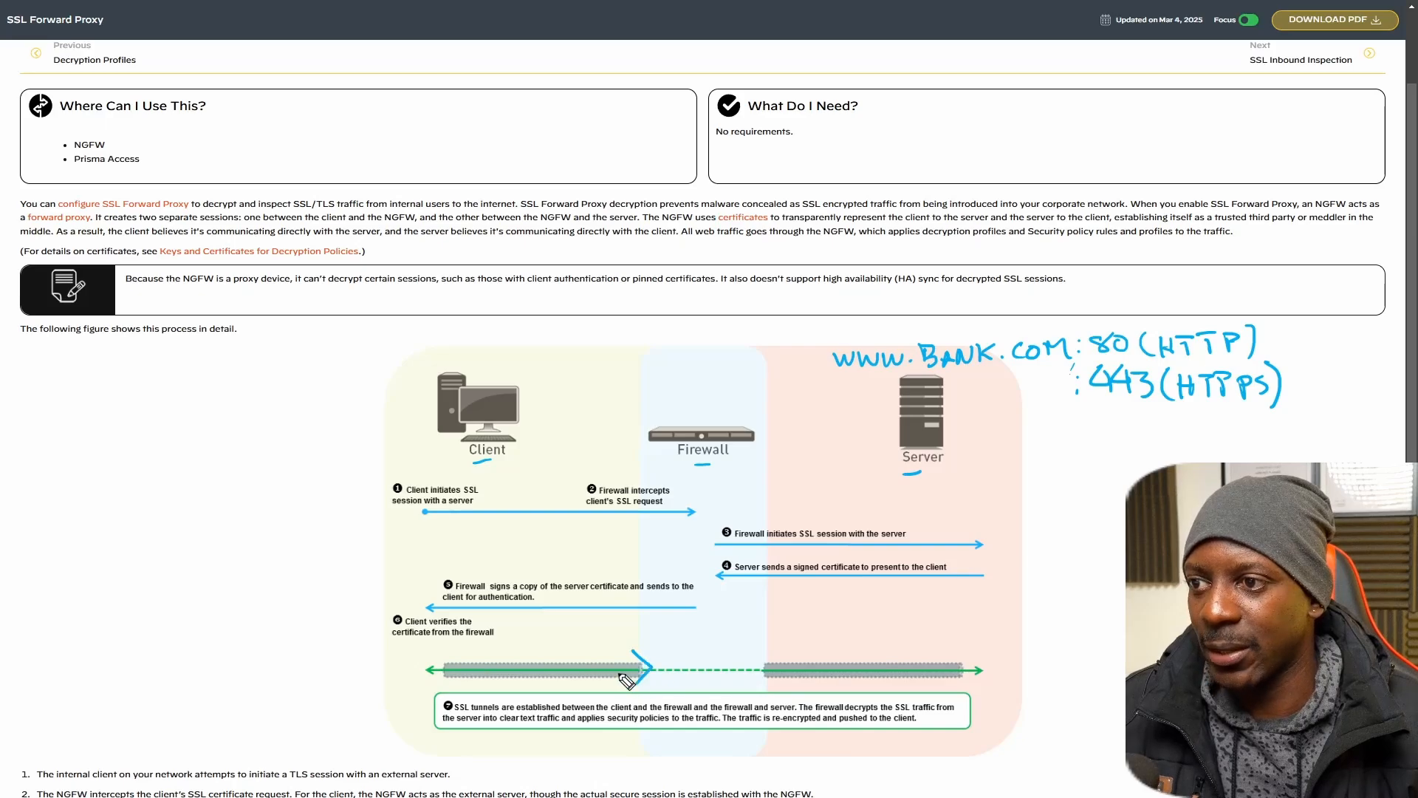
{"action": "mouse_move", "coordinate": [432, 657]}
{"action": "left_mouse_down"}
{"action": "mouse_move", "coordinate": [414, 668]}
{"action": "mouse_move", "coordinate": [436, 679]}
{"action": "left_mouse_up"}
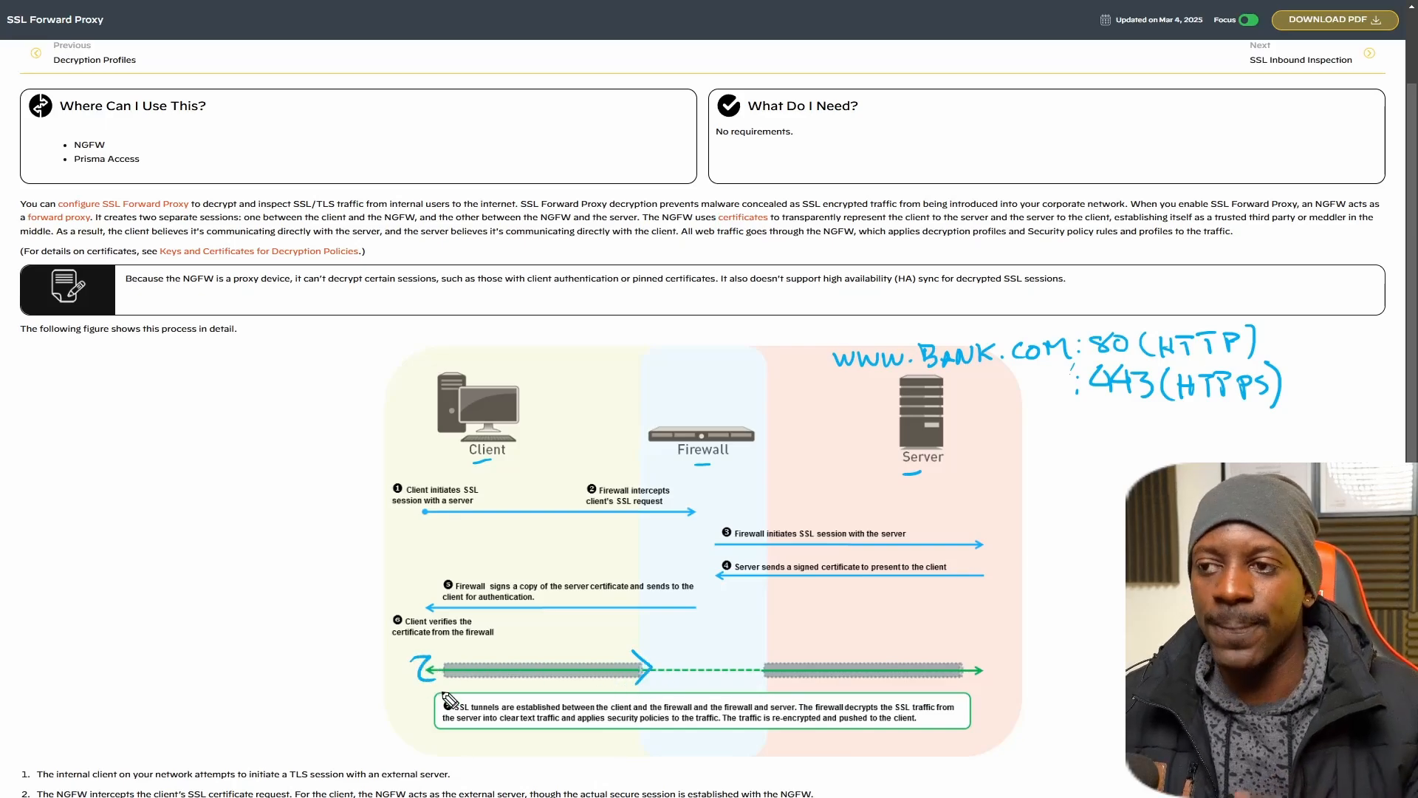
{"action": "mouse_move", "coordinate": [765, 655]}
{"action": "left_mouse_down"}
{"action": "mouse_move", "coordinate": [744, 670]}
{"action": "mouse_move", "coordinate": [765, 681]}
{"action": "left_mouse_up"}
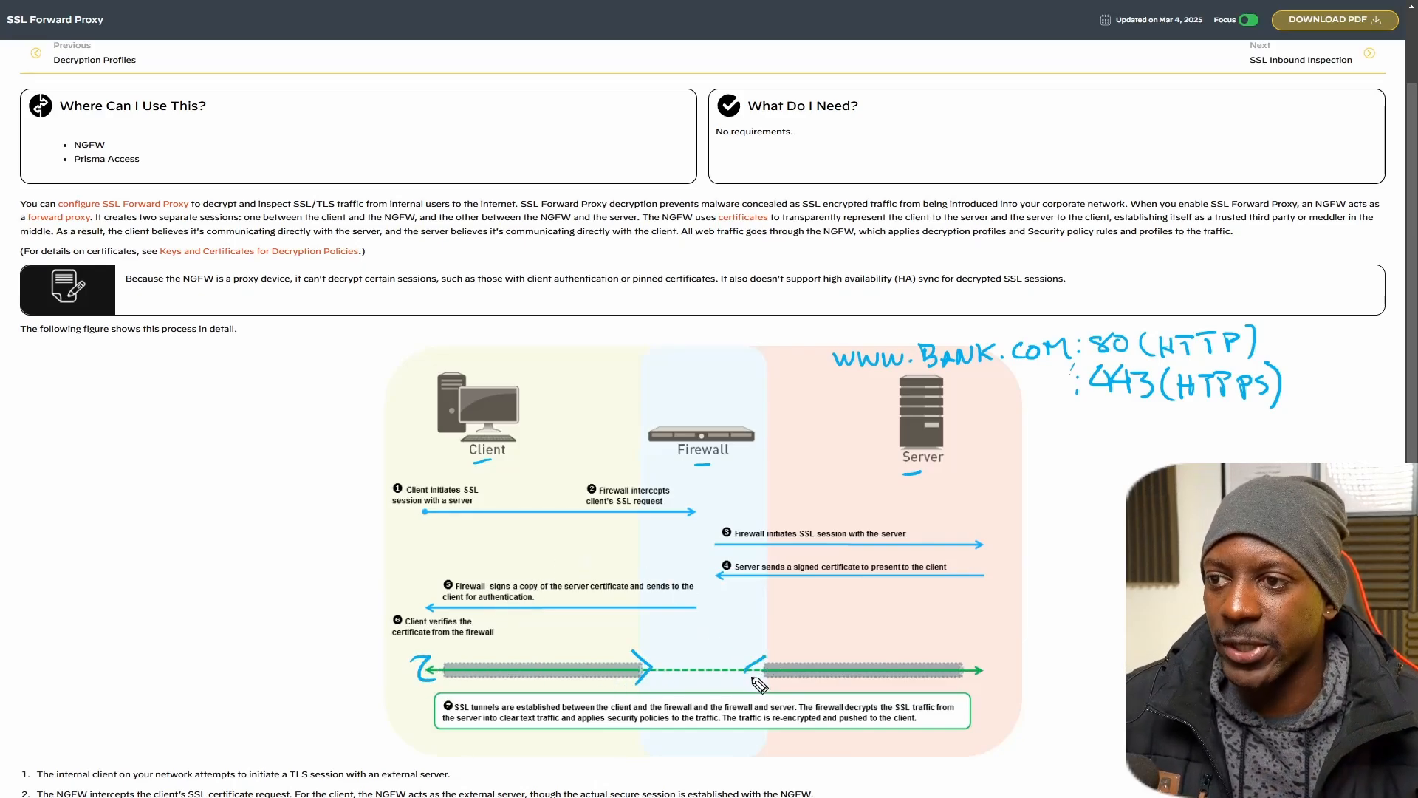
{"action": "left_click_drag", "start_coordinate": [967, 653], "coordinate": [969, 678]}
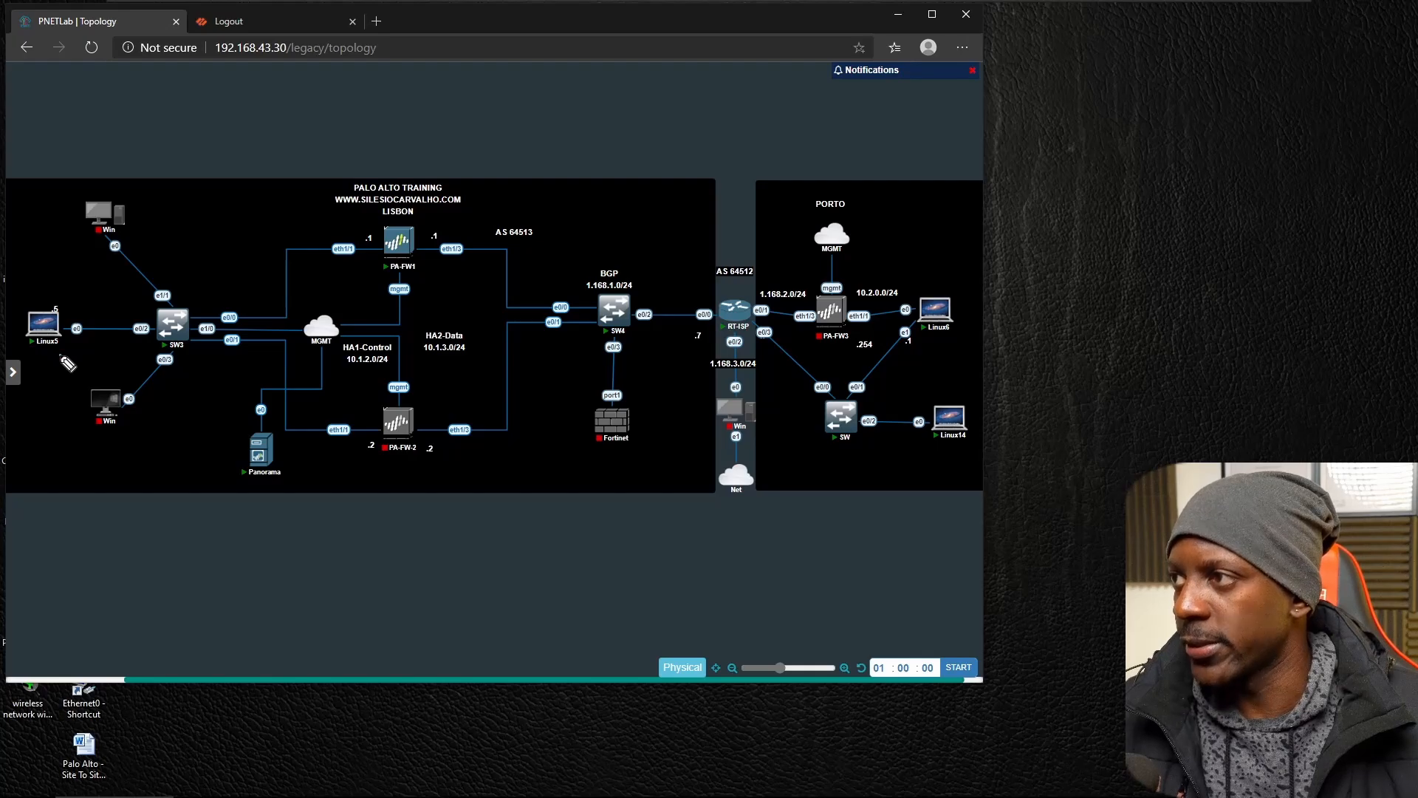
On the PNETLab topology, underline Linux5 and PA-FW1 and label the firewall's two sides "inside" and "outside".
{"action": "left_click_drag", "start_coordinate": [62, 356], "coordinate": [35, 356]}
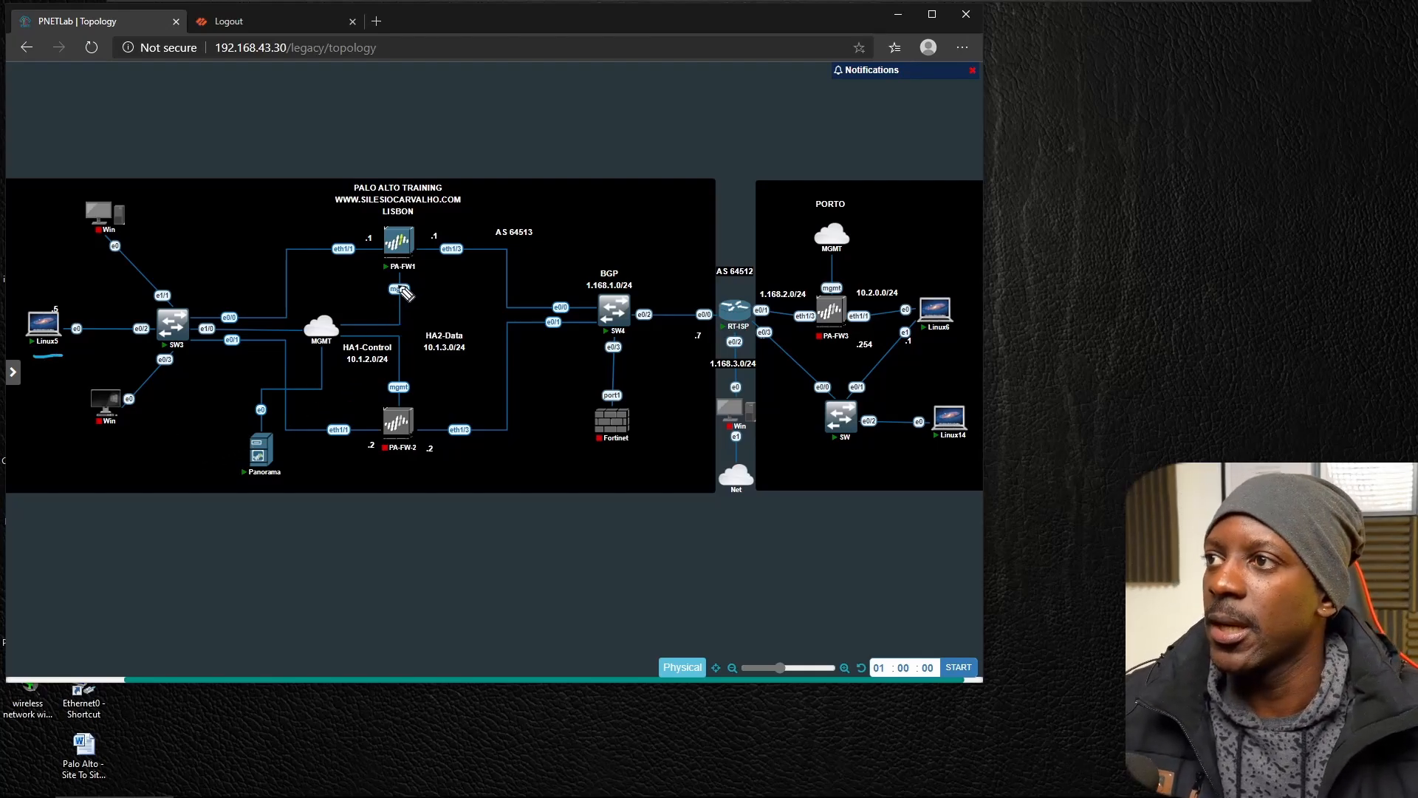
{"action": "left_click_drag", "start_coordinate": [419, 279], "coordinate": [388, 278]}
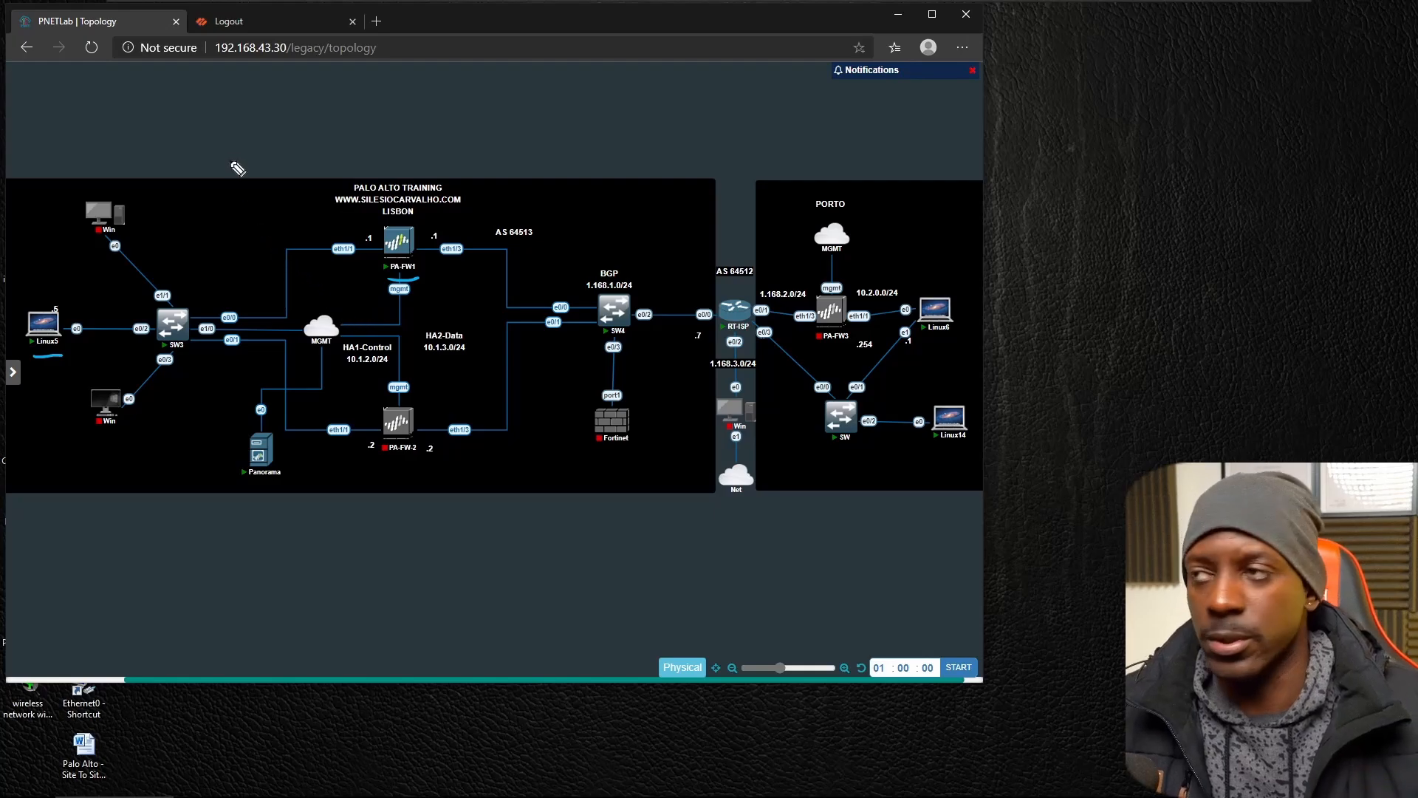
{"action": "left_click", "coordinate": [248, 209]}
{"action": "mouse_move", "coordinate": [252, 211]}
{"action": "left_mouse_down"}
{"action": "mouse_move", "coordinate": [304, 220]}
{"action": "mouse_move", "coordinate": [319, 203]}
{"action": "mouse_move", "coordinate": [334, 221]}
{"action": "left_mouse_up"}
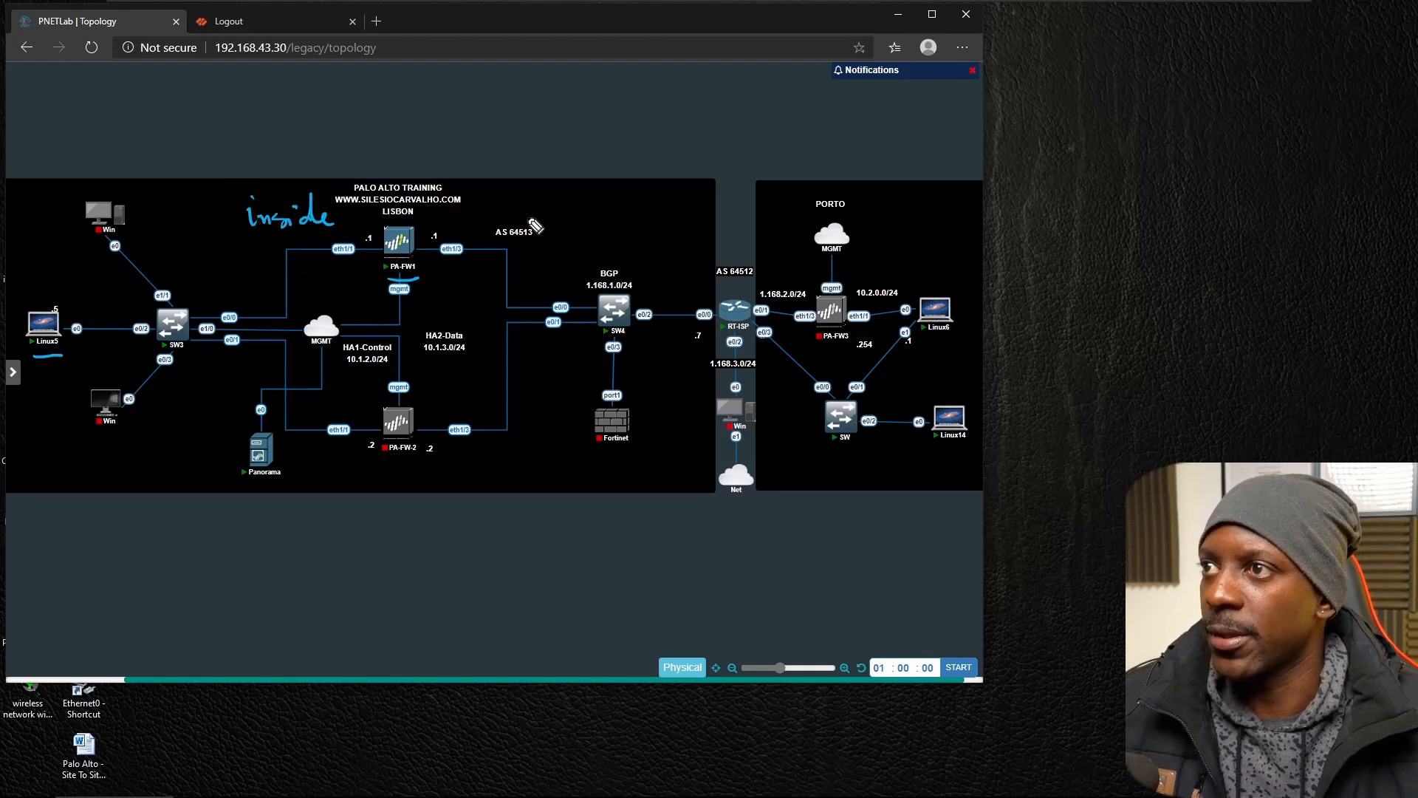
{"action": "mouse_move", "coordinate": [462, 216]}
{"action": "left_mouse_down"}
{"action": "mouse_move", "coordinate": [454, 226]}
{"action": "mouse_move", "coordinate": [510, 203]}
{"action": "mouse_move", "coordinate": [531, 222]}
{"action": "mouse_move", "coordinate": [565, 210]}
{"action": "mouse_move", "coordinate": [560, 195]}
{"action": "left_mouse_up"}
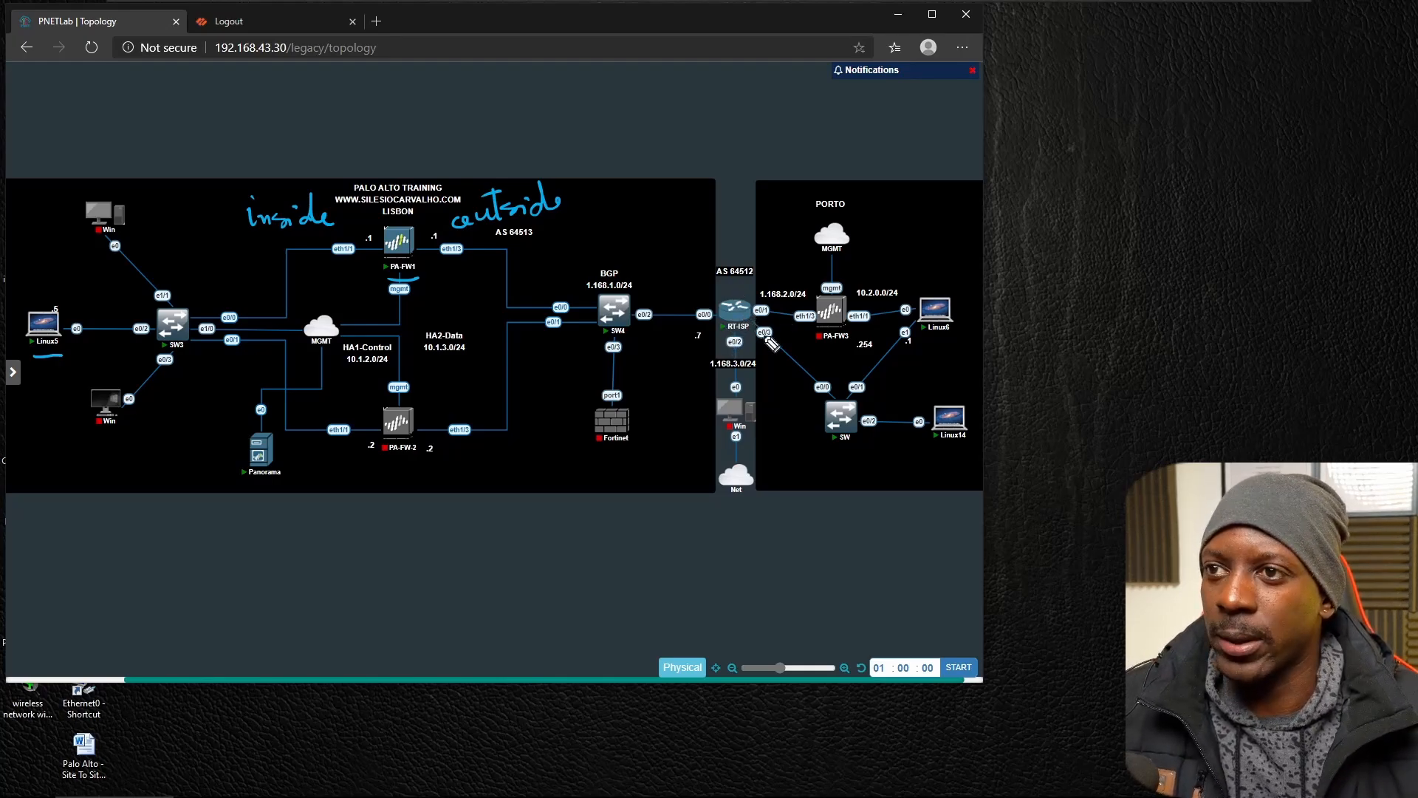
Handwrite the network address "1.168.4.0/24" below the SW switch in the Porto site, redoing the misdrawn strokes.
{"action": "mouse_move", "coordinate": [814, 464]}
{"action": "left_mouse_down"}
{"action": "mouse_move", "coordinate": [840, 477]}
{"action": "mouse_move", "coordinate": [861, 459]}
{"action": "left_mouse_up"}
{"action": "left_click", "coordinate": [828, 469]}
{"action": "key", "text": "ctrl+z"}
{"action": "key", "text": "ctrl+z"}
{"action": "key", "text": "ctrl+z"}
{"action": "key", "text": "ctrl+z"}
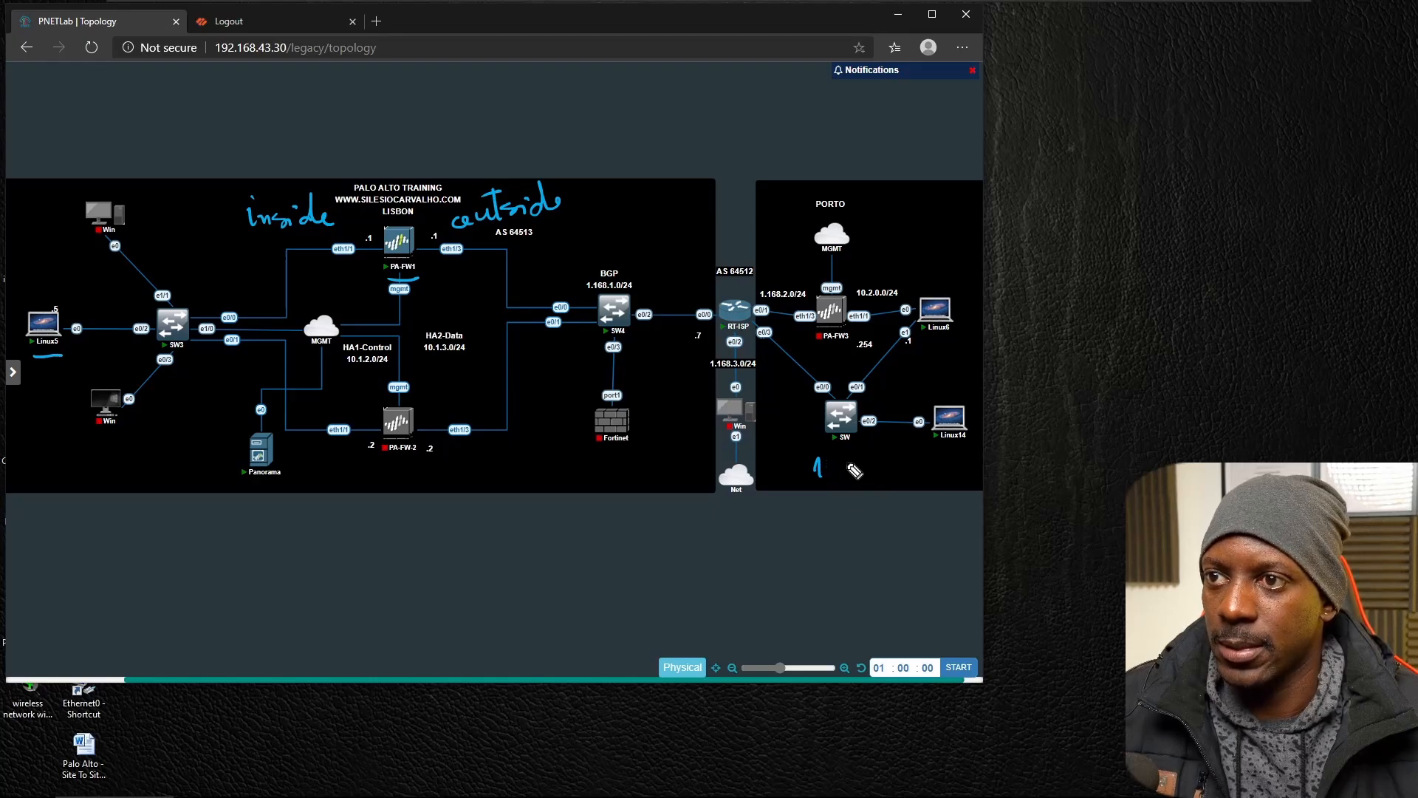
{"action": "left_click", "coordinate": [830, 470]}
{"action": "mouse_move", "coordinate": [841, 465]}
{"action": "left_mouse_down"}
{"action": "mouse_move", "coordinate": [847, 477]}
{"action": "mouse_move", "coordinate": [996, 462]}
{"action": "left_mouse_up"}
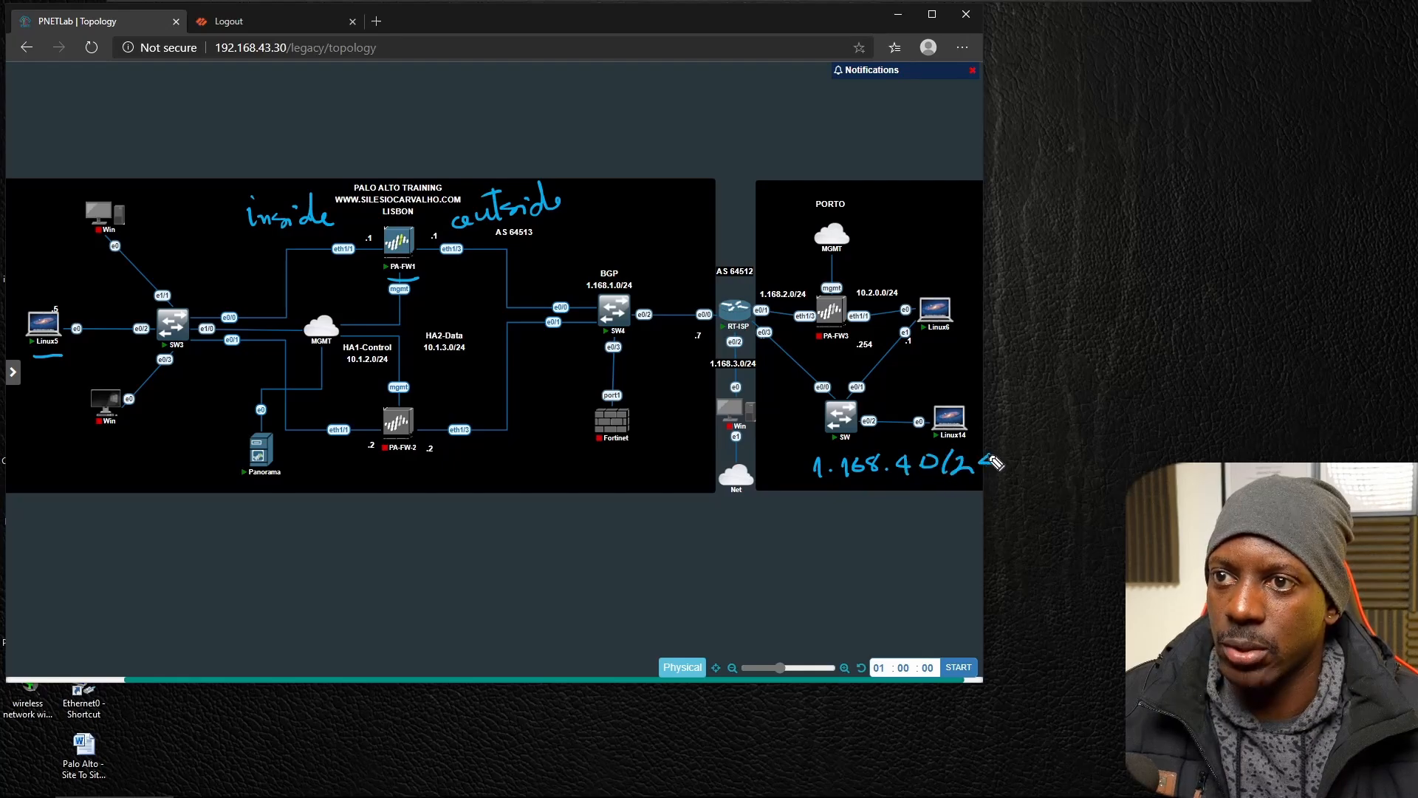
{"action": "left_click", "coordinate": [916, 471]}
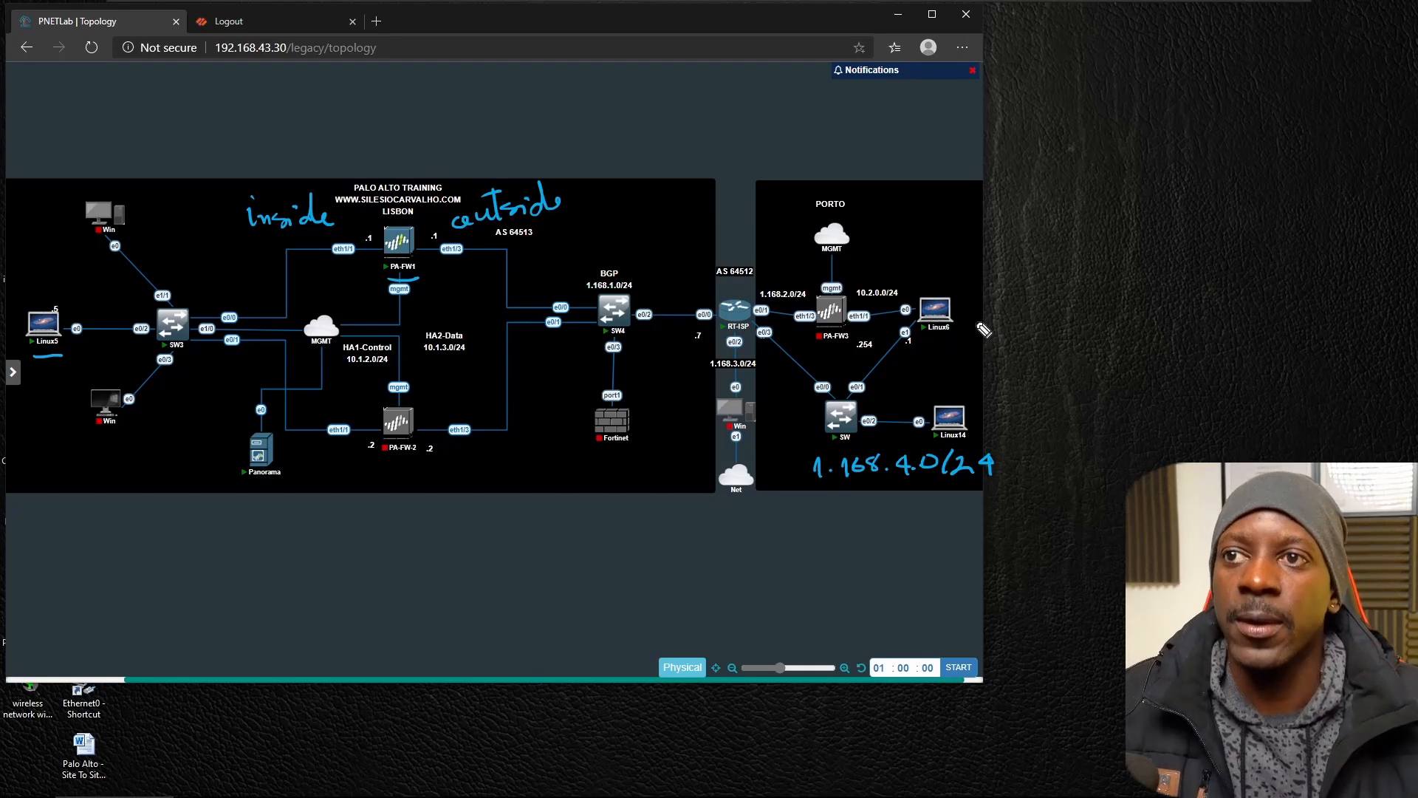
Handwrite "HTTP/HTTPS" above Linux6 in the Porto site and exit the screen annotation mode.
{"action": "left_click_drag", "start_coordinate": [924, 258], "coordinate": [932, 279]}
{"action": "left_click_drag", "start_coordinate": [923, 271], "coordinate": [934, 268]}
{"action": "left_click", "coordinate": [947, 248]}
{"action": "mouse_move", "coordinate": [943, 260]}
{"action": "left_mouse_down"}
{"action": "mouse_move", "coordinate": [941, 273]}
{"action": "mouse_move", "coordinate": [953, 246]}
{"action": "left_mouse_up"}
{"action": "mouse_move", "coordinate": [958, 246]}
{"action": "left_mouse_down"}
{"action": "mouse_move", "coordinate": [956, 272]}
{"action": "mouse_move", "coordinate": [970, 241]}
{"action": "left_mouse_up"}
{"action": "left_click_drag", "start_coordinate": [969, 244], "coordinate": [971, 252]}
{"action": "mouse_move", "coordinate": [999, 207]}
{"action": "left_mouse_down"}
{"action": "mouse_move", "coordinate": [990, 256]}
{"action": "mouse_move", "coordinate": [1004, 234]}
{"action": "left_mouse_up"}
{"action": "left_click_drag", "start_coordinate": [1012, 215], "coordinate": [1012, 231]}
{"action": "left_click_drag", "start_coordinate": [1004, 227], "coordinate": [1023, 230]}
{"action": "mouse_move", "coordinate": [1013, 210]}
{"action": "left_mouse_down"}
{"action": "mouse_move", "coordinate": [1028, 205]}
{"action": "mouse_move", "coordinate": [1037, 228]}
{"action": "left_mouse_up"}
{"action": "mouse_move", "coordinate": [1033, 209]}
{"action": "left_mouse_down"}
{"action": "mouse_move", "coordinate": [1061, 210]}
{"action": "mouse_move", "coordinate": [1054, 220]}
{"action": "left_mouse_up"}
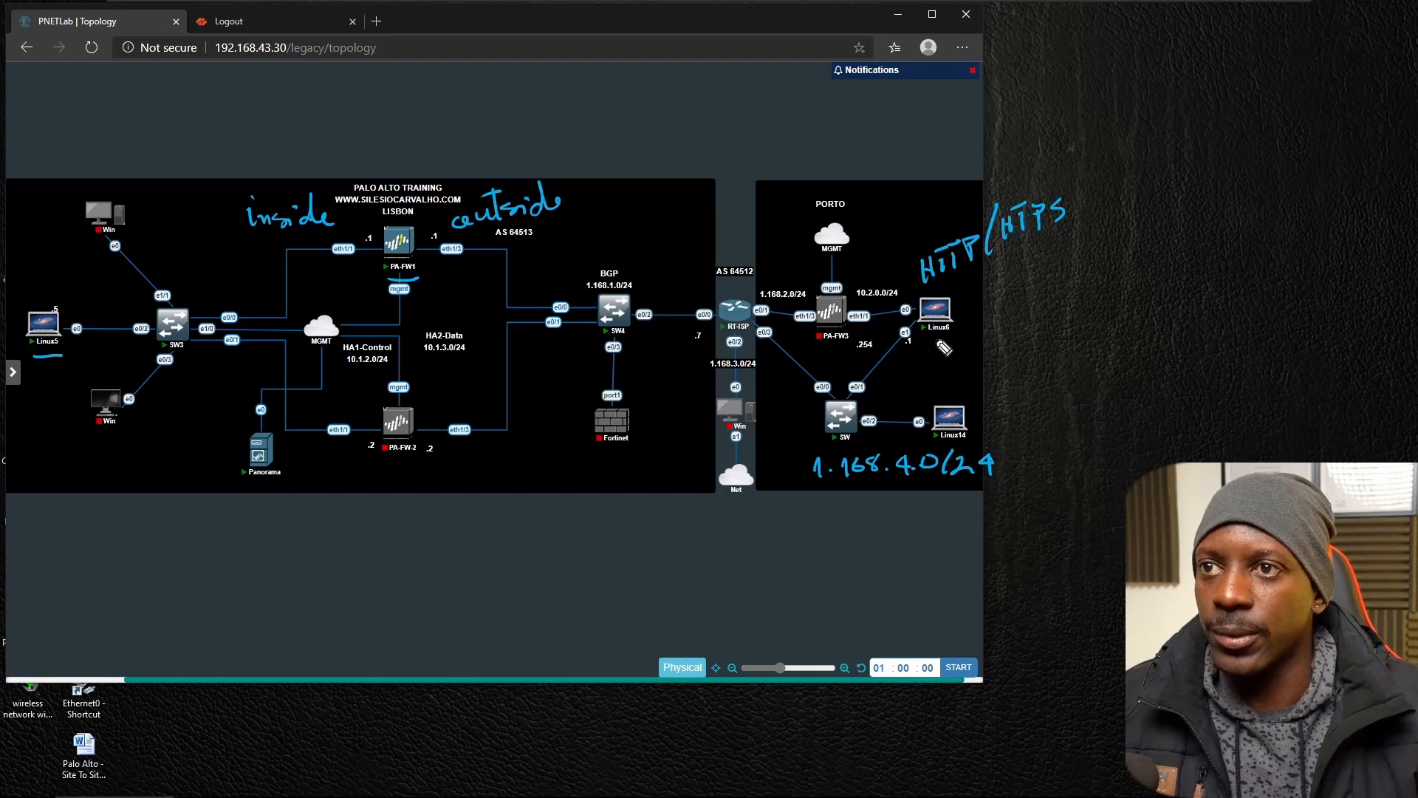
{"action": "key", "text": "Escape"}
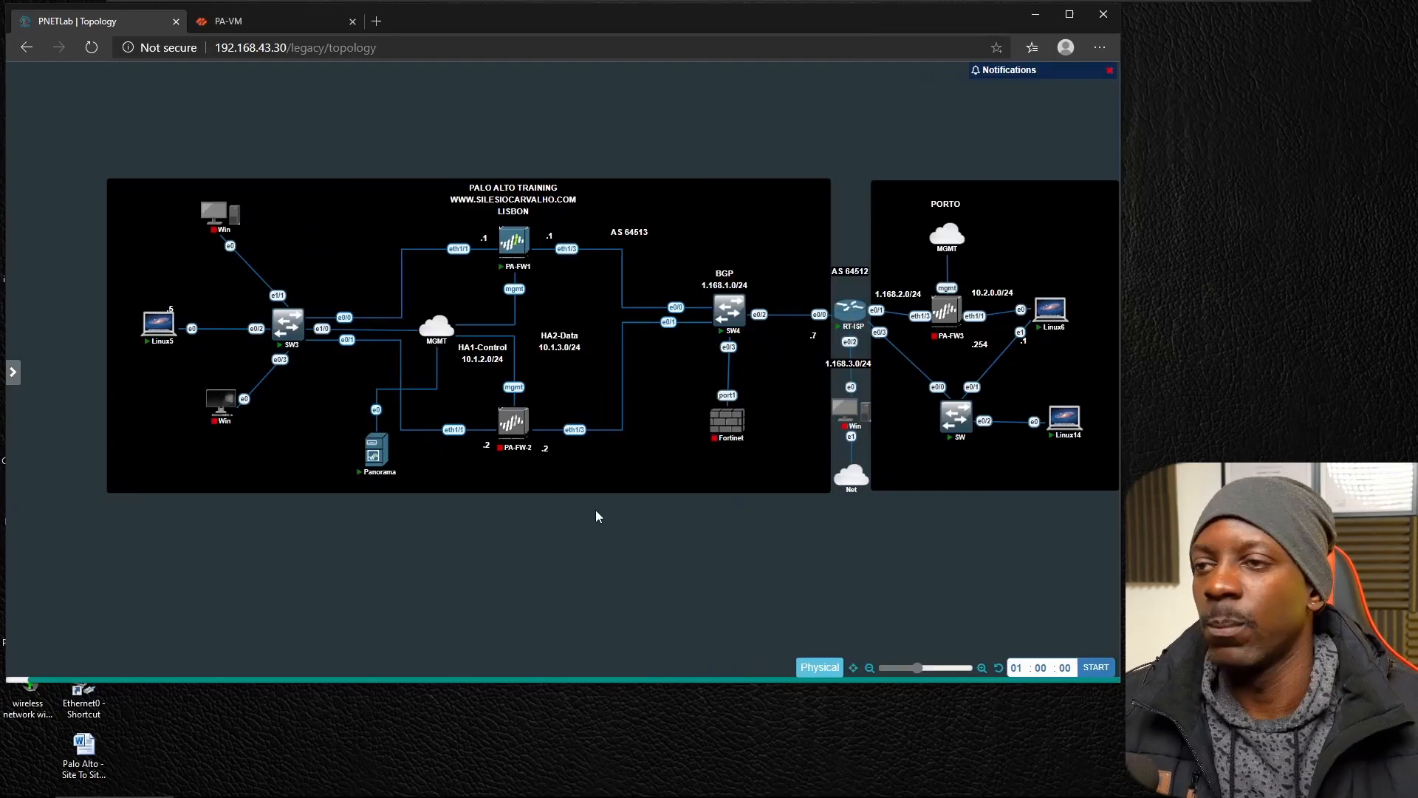
Show the PA-VM security policies, and switch to the Linux5 console and unlock it with the root account password.
{"action": "left_click", "coordinate": [274, 22]}
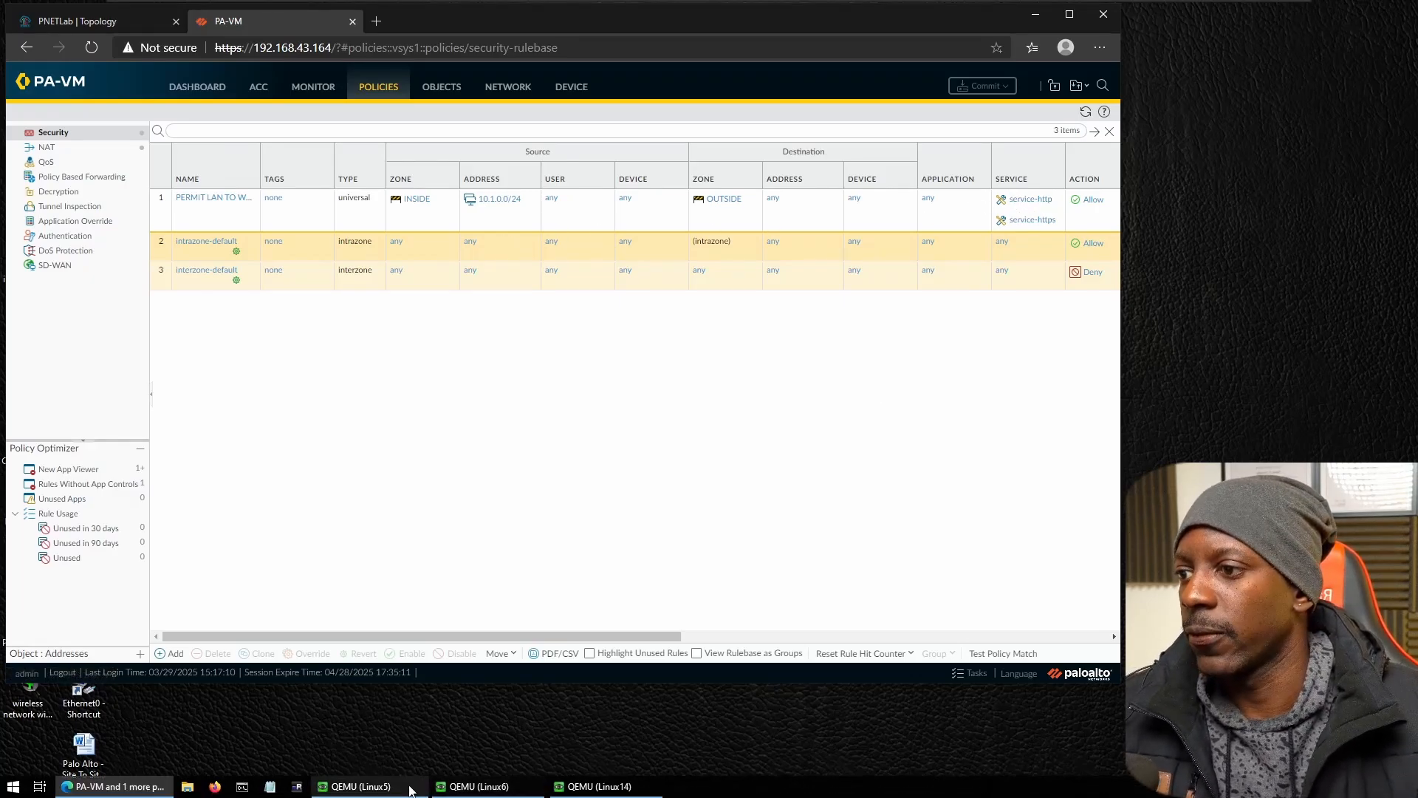
{"action": "left_click", "coordinate": [398, 791]}
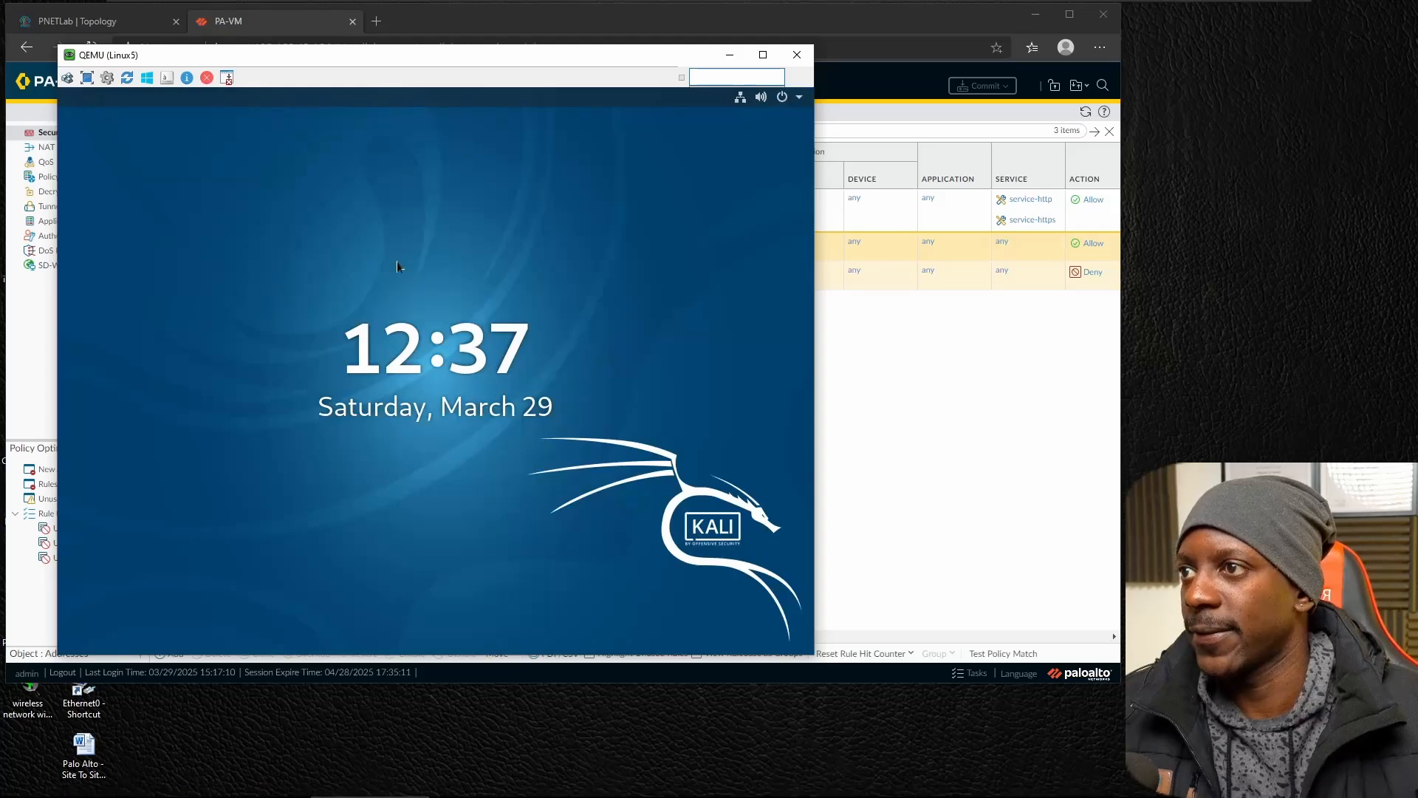
{"action": "key", "text": "Return"}
{"action": "type", "text": "••••"}
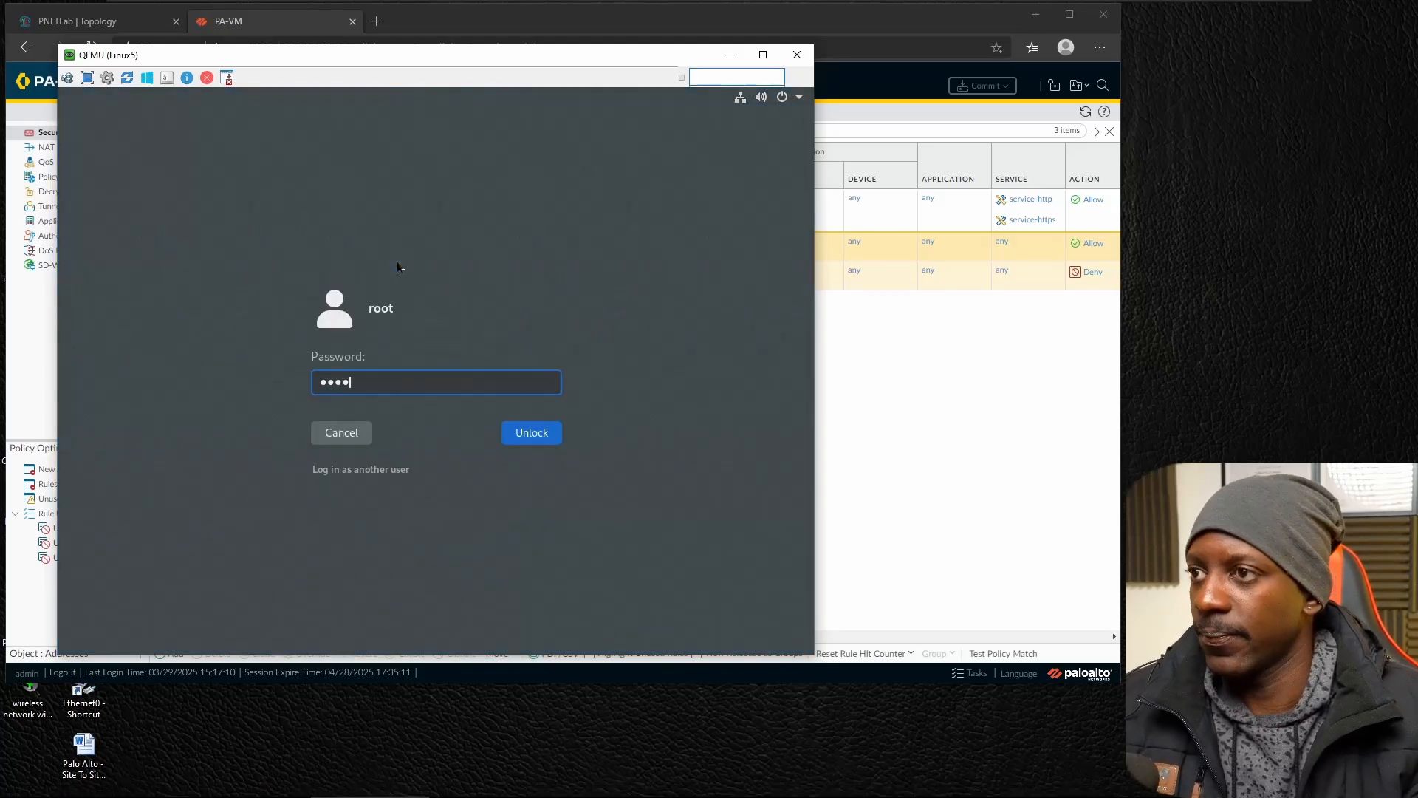
{"action": "key", "text": "Return"}
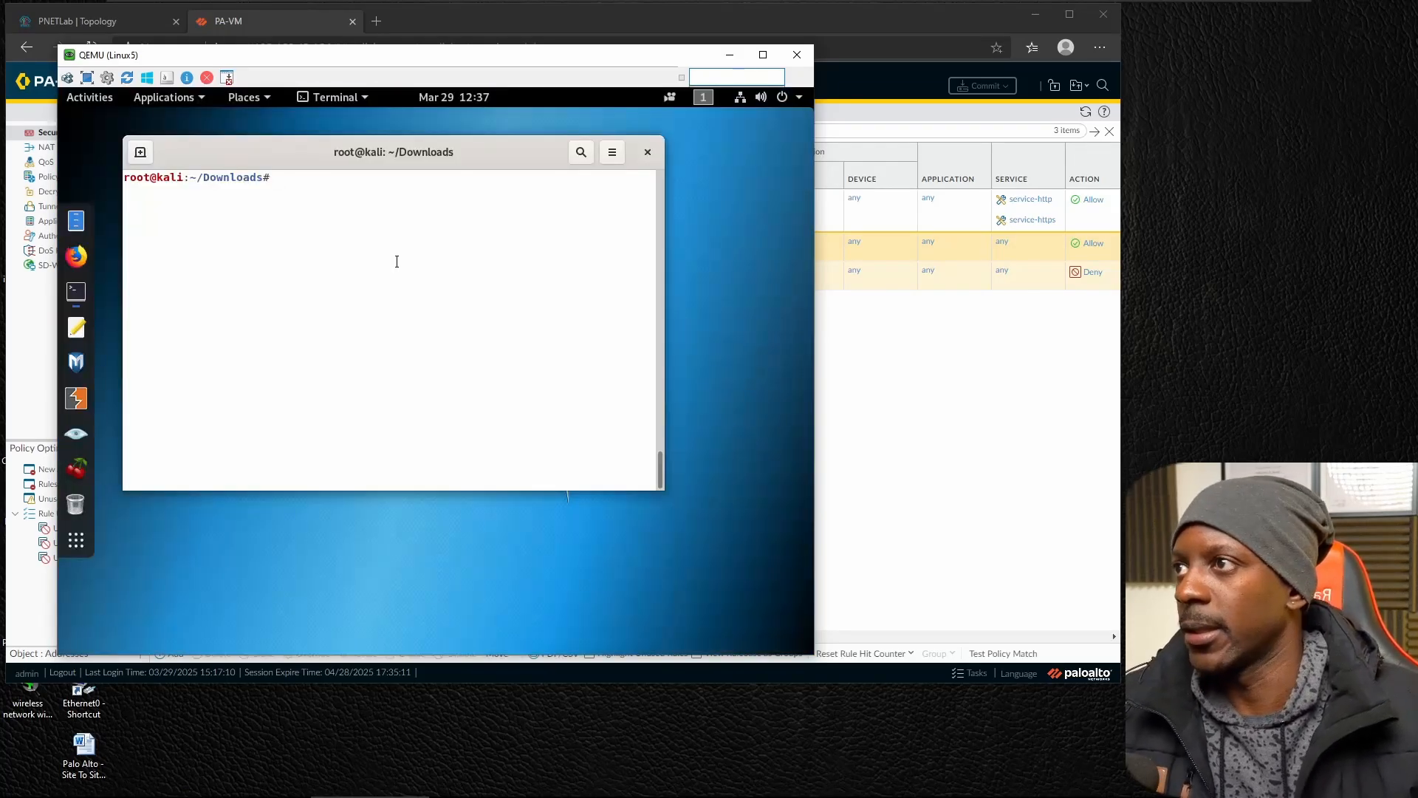
{"action": "left_click", "coordinate": [76, 256]}
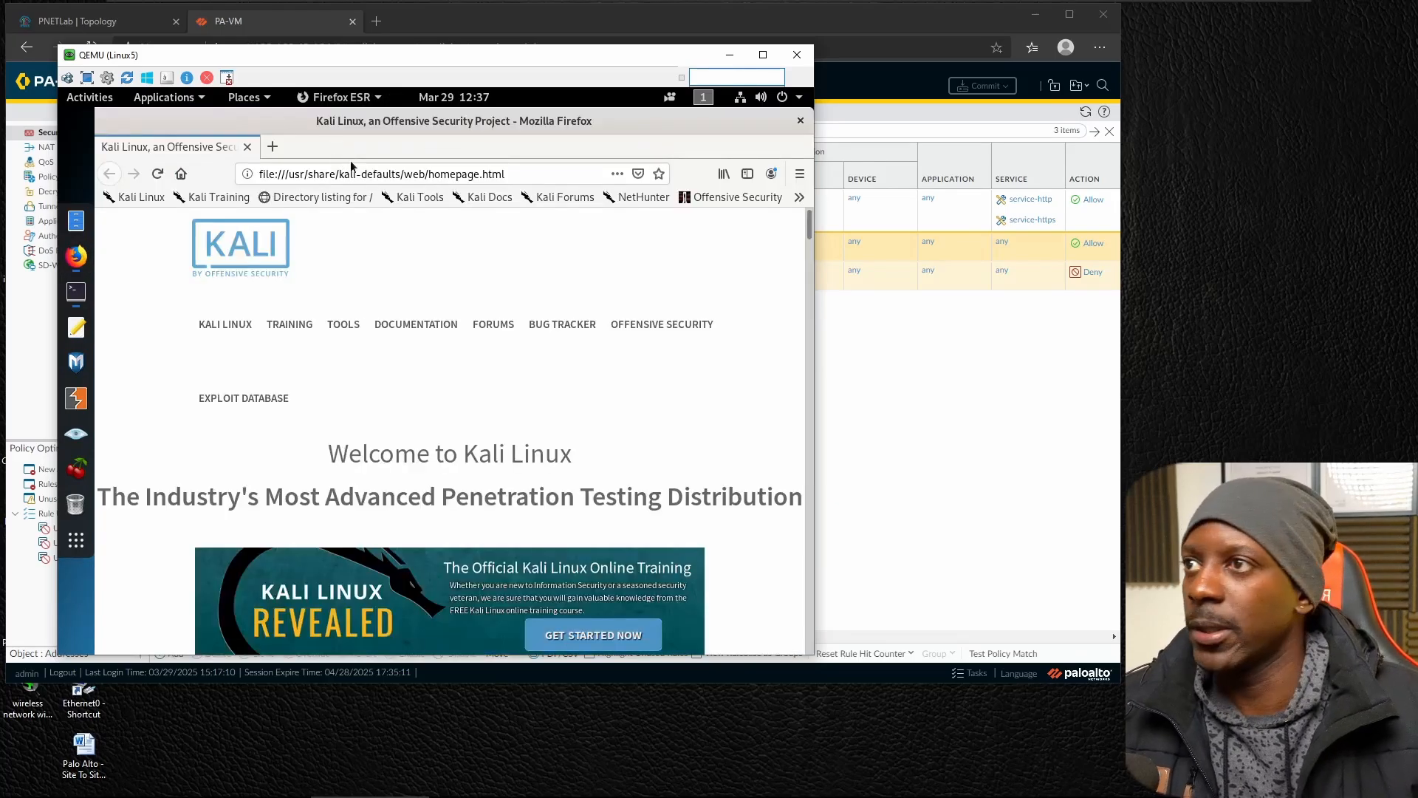
{"action": "left_click", "coordinate": [357, 165]}
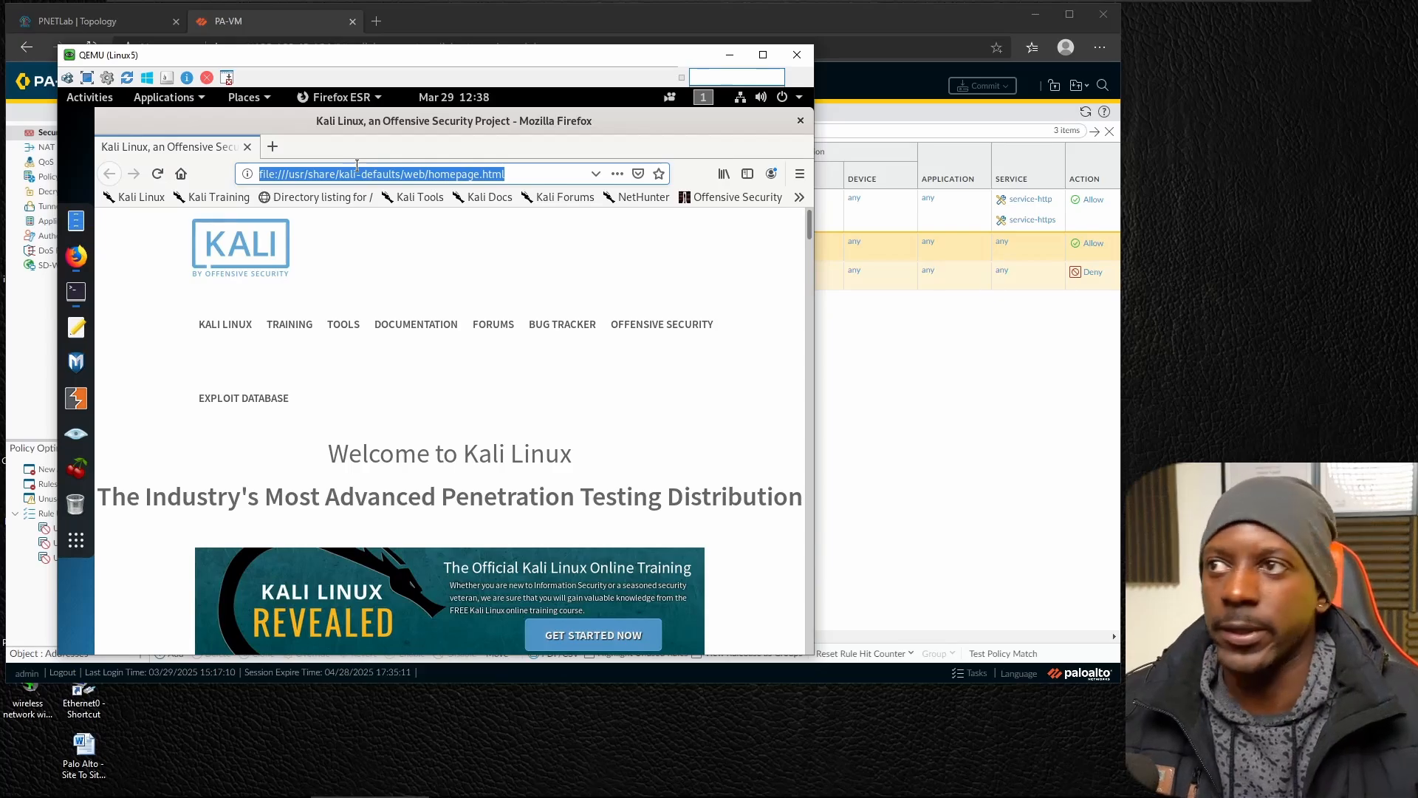
{"action": "type", "text": "http:"}
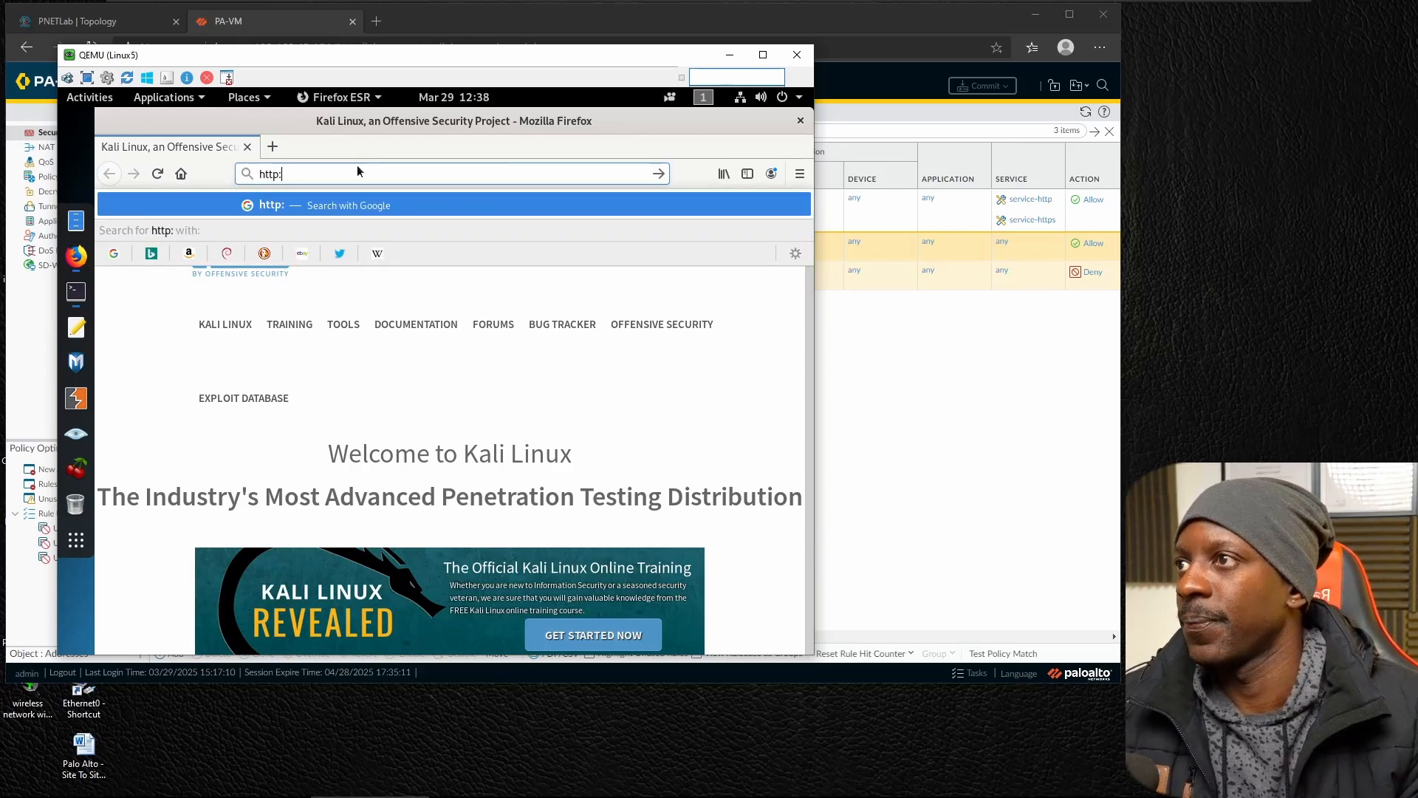
{"action": "type", "text": "//1.168.4.14"}
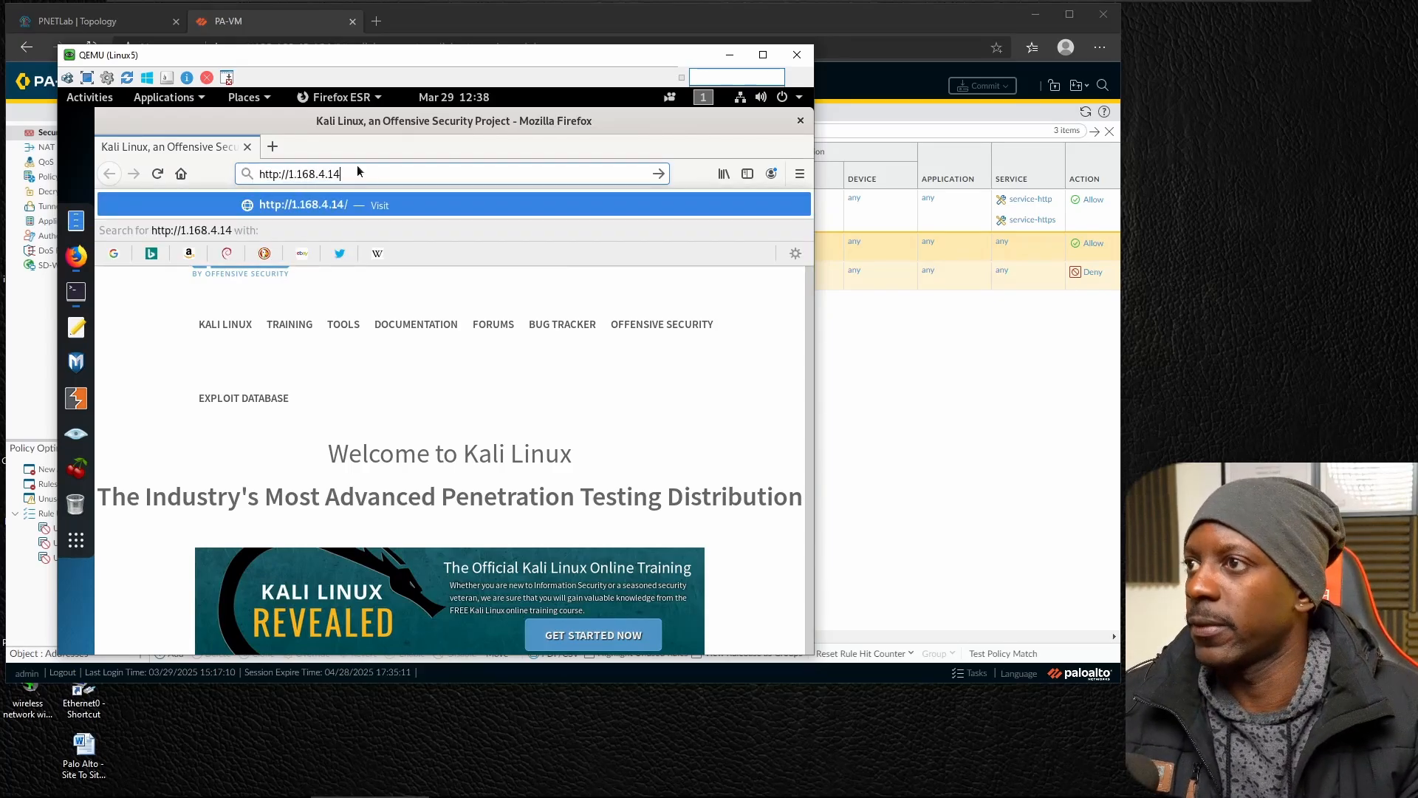
{"action": "key", "text": "Return"}
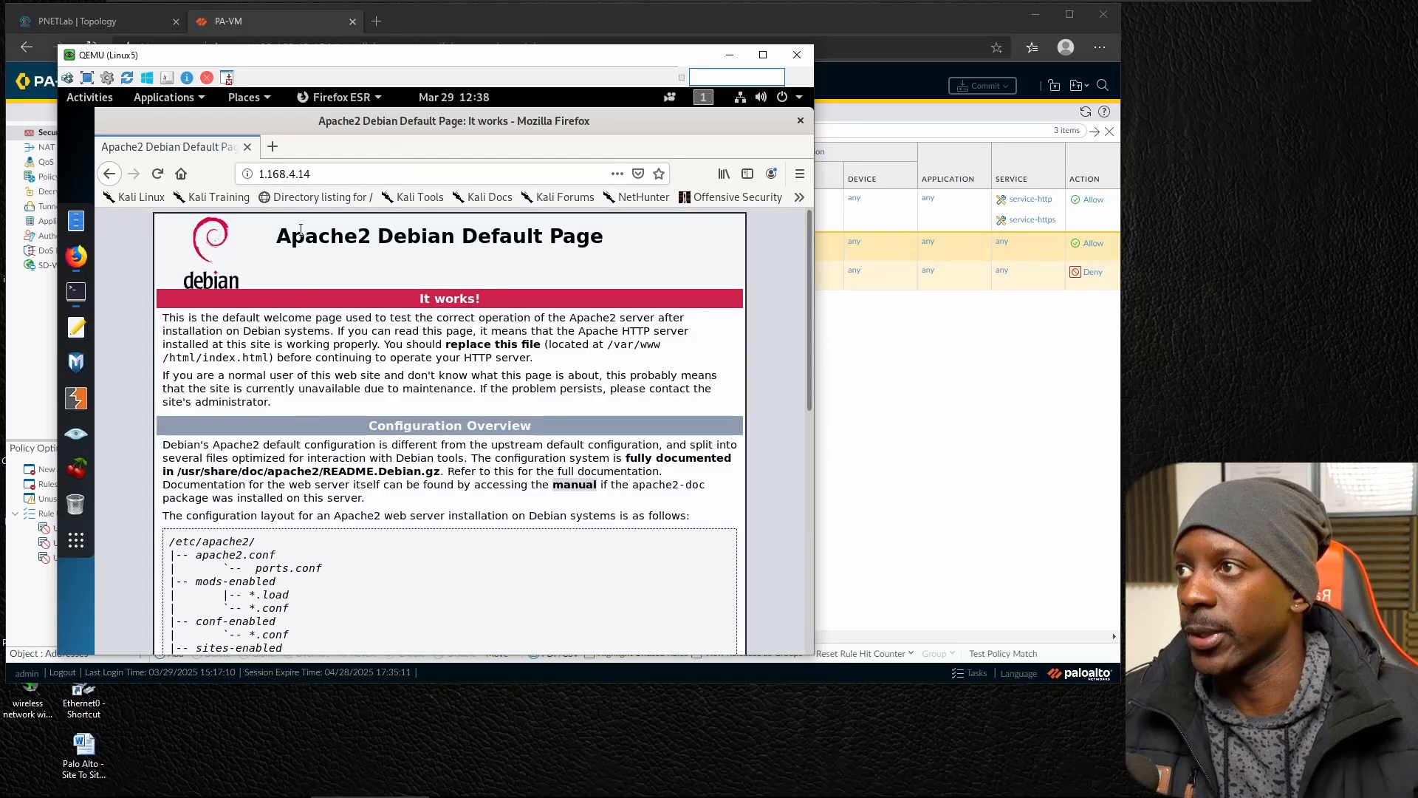
{"action": "left_click", "coordinate": [328, 179]}
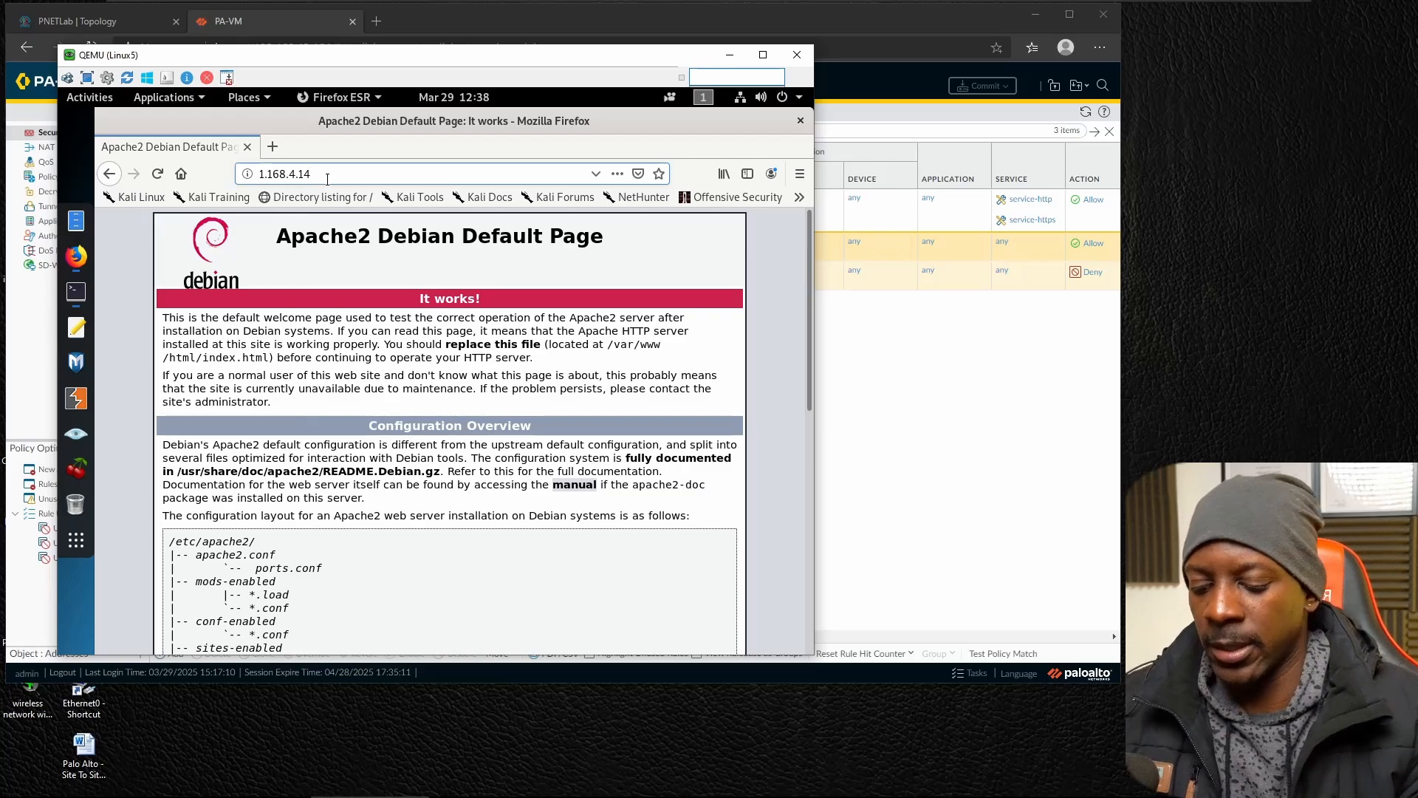
{"action": "key", "text": "Home"}
{"action": "type", "text": "https://"}
{"action": "key", "text": "Return"}
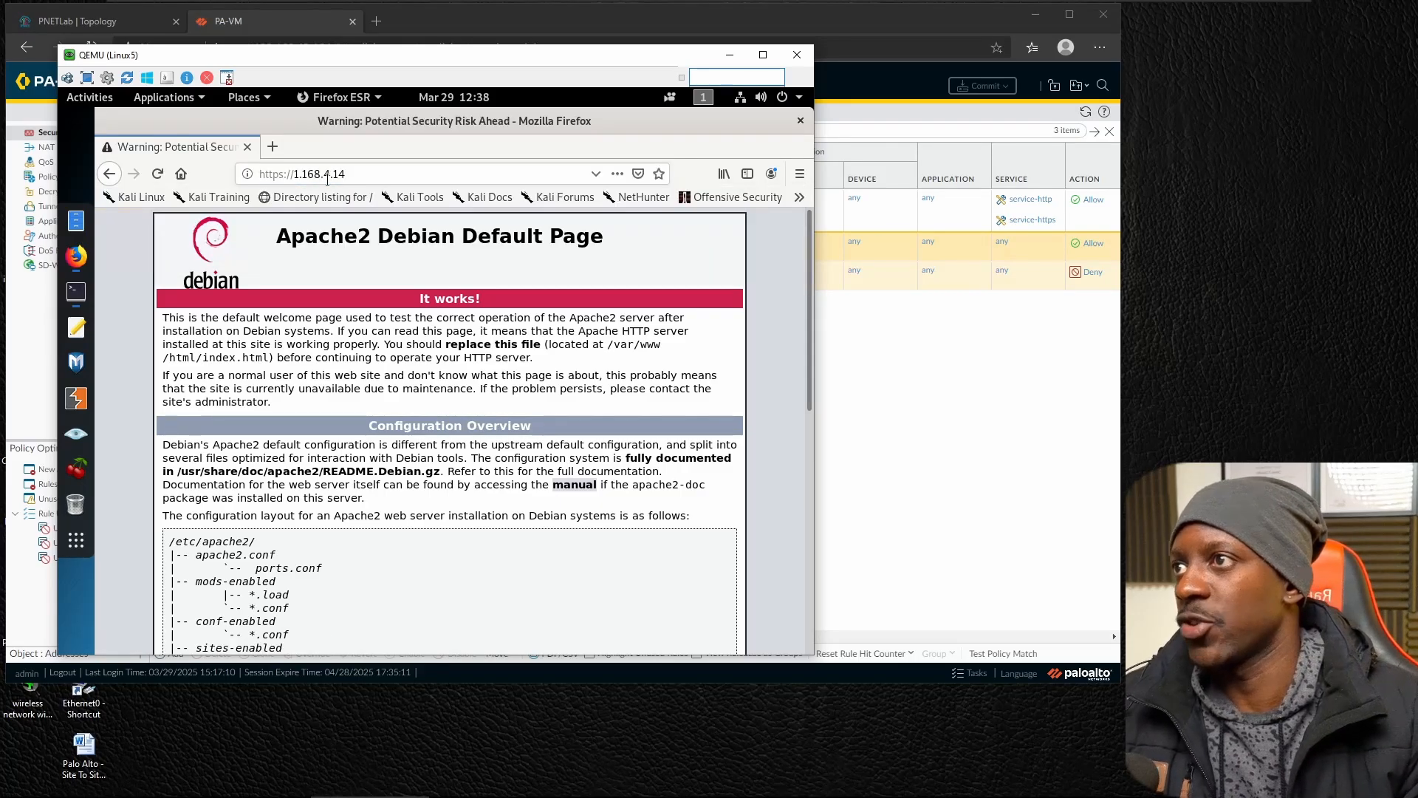
{"action": "left_click", "coordinate": [682, 508]}
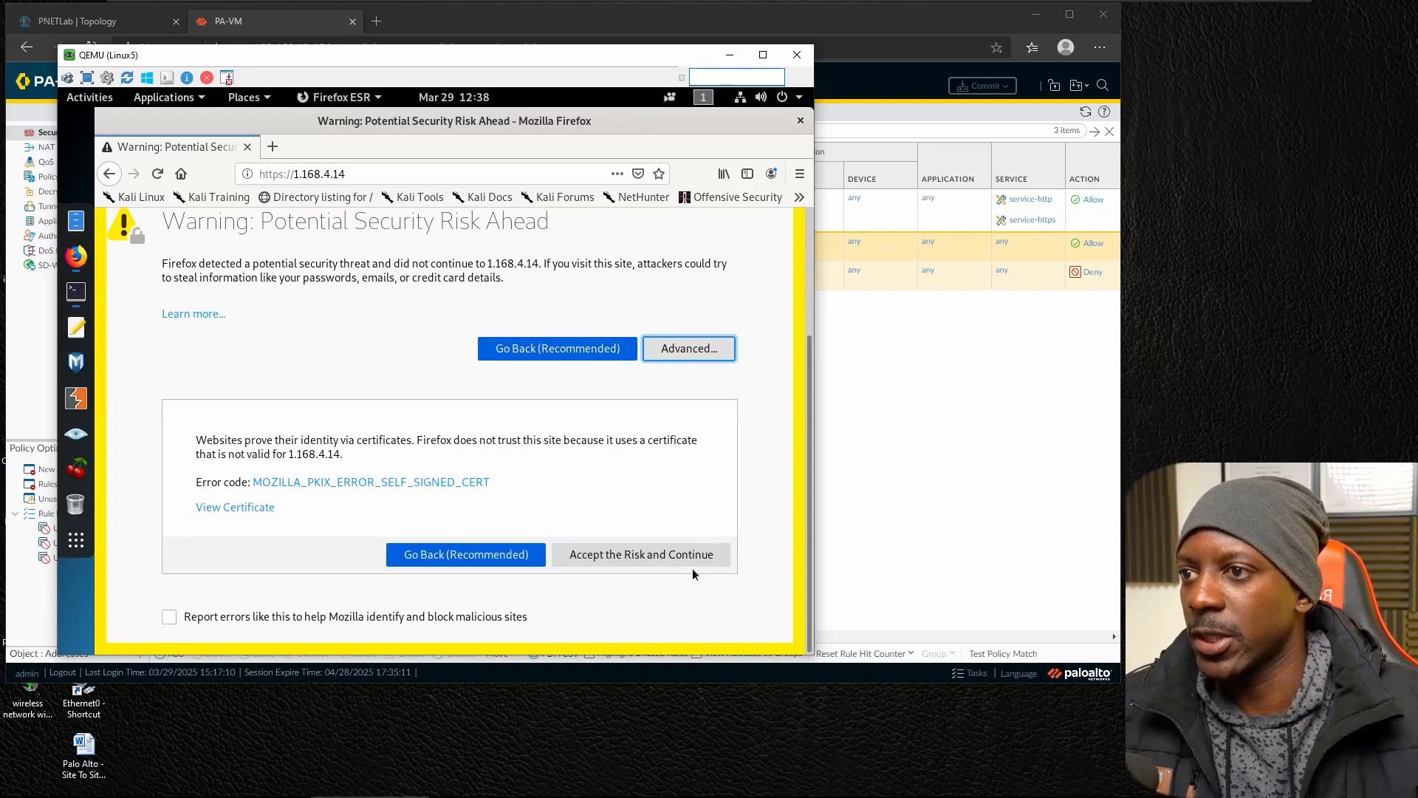
{"action": "left_click", "coordinate": [693, 562]}
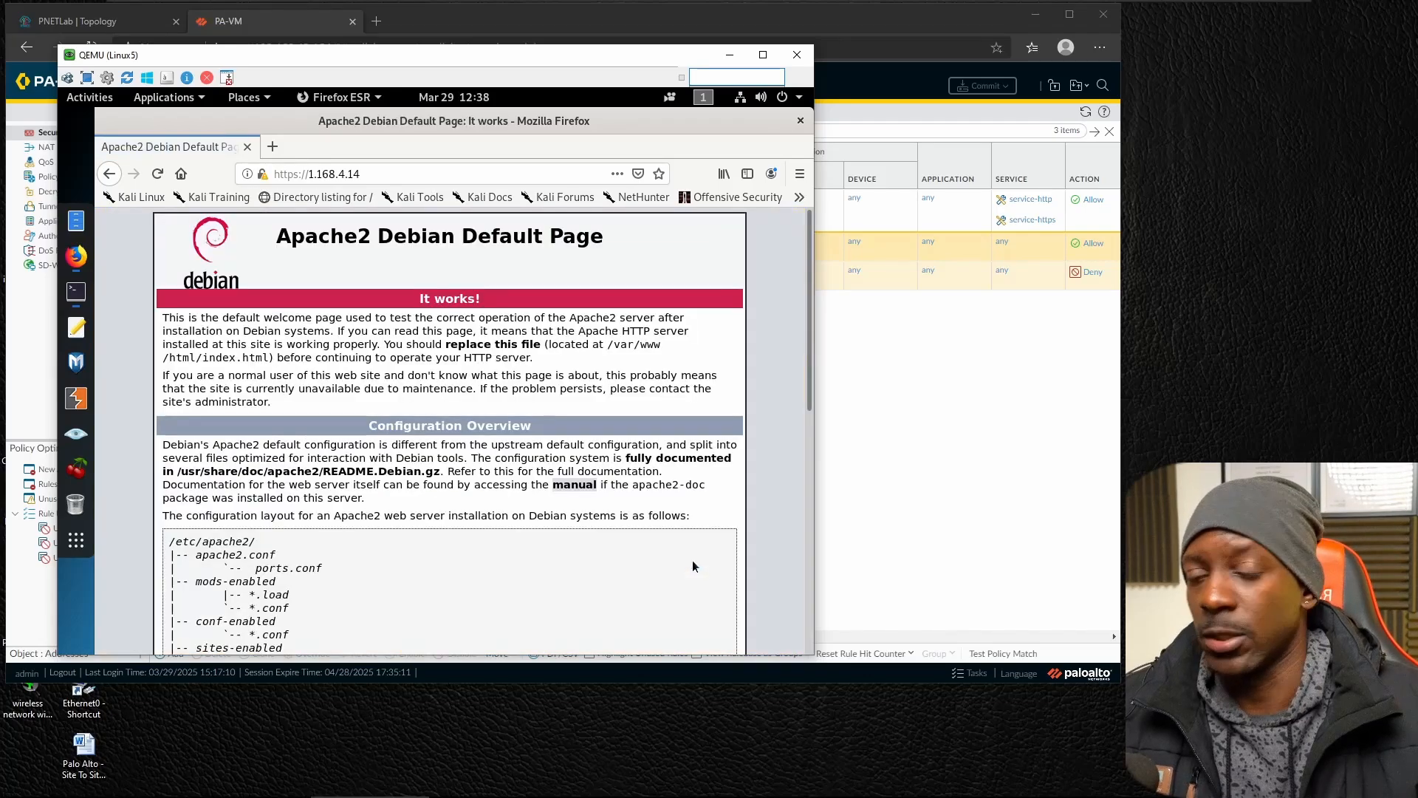
{"action": "scroll", "coordinate": [684, 565], "scroll_direction": "down", "scroll_amount": 3}
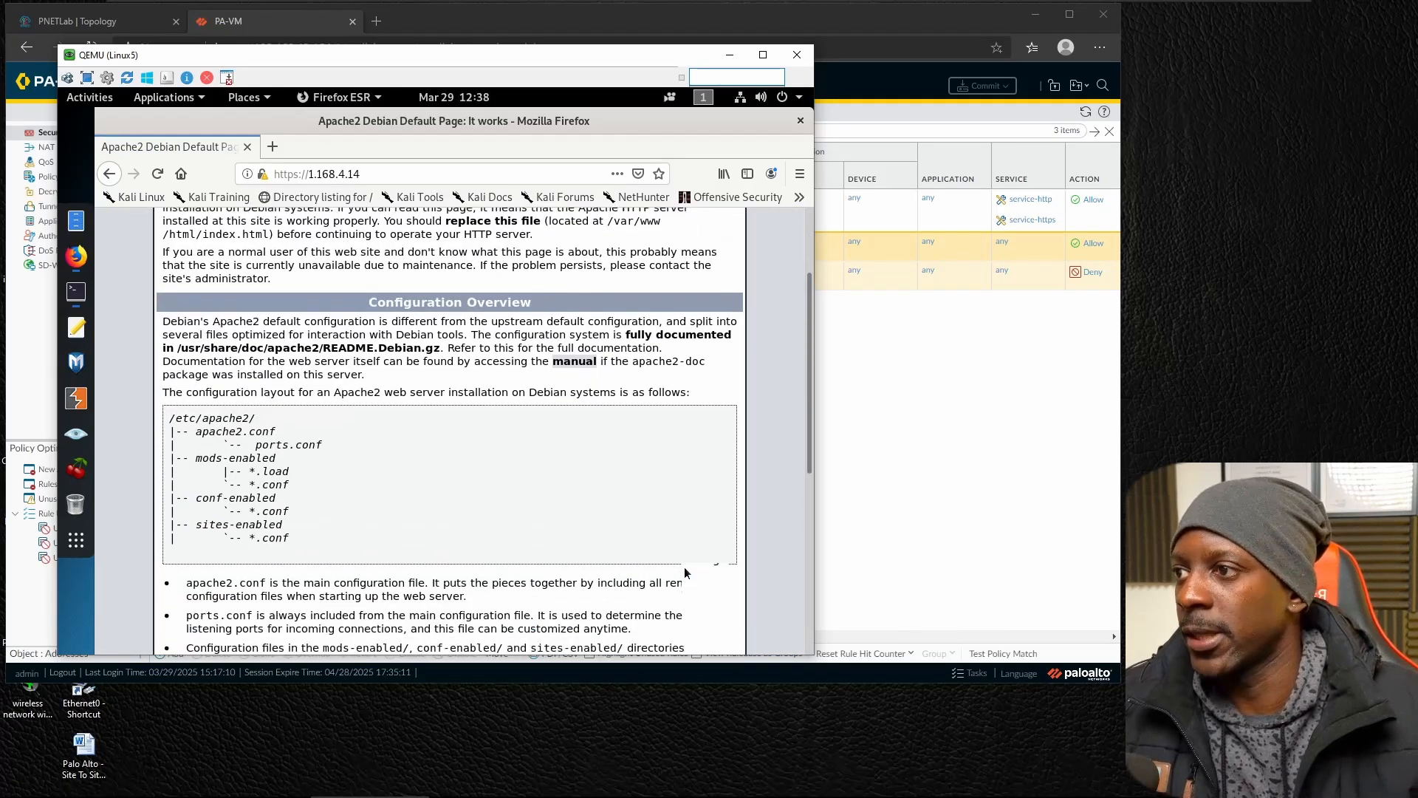
{"action": "scroll", "coordinate": [684, 566], "scroll_direction": "up", "scroll_amount": 3}
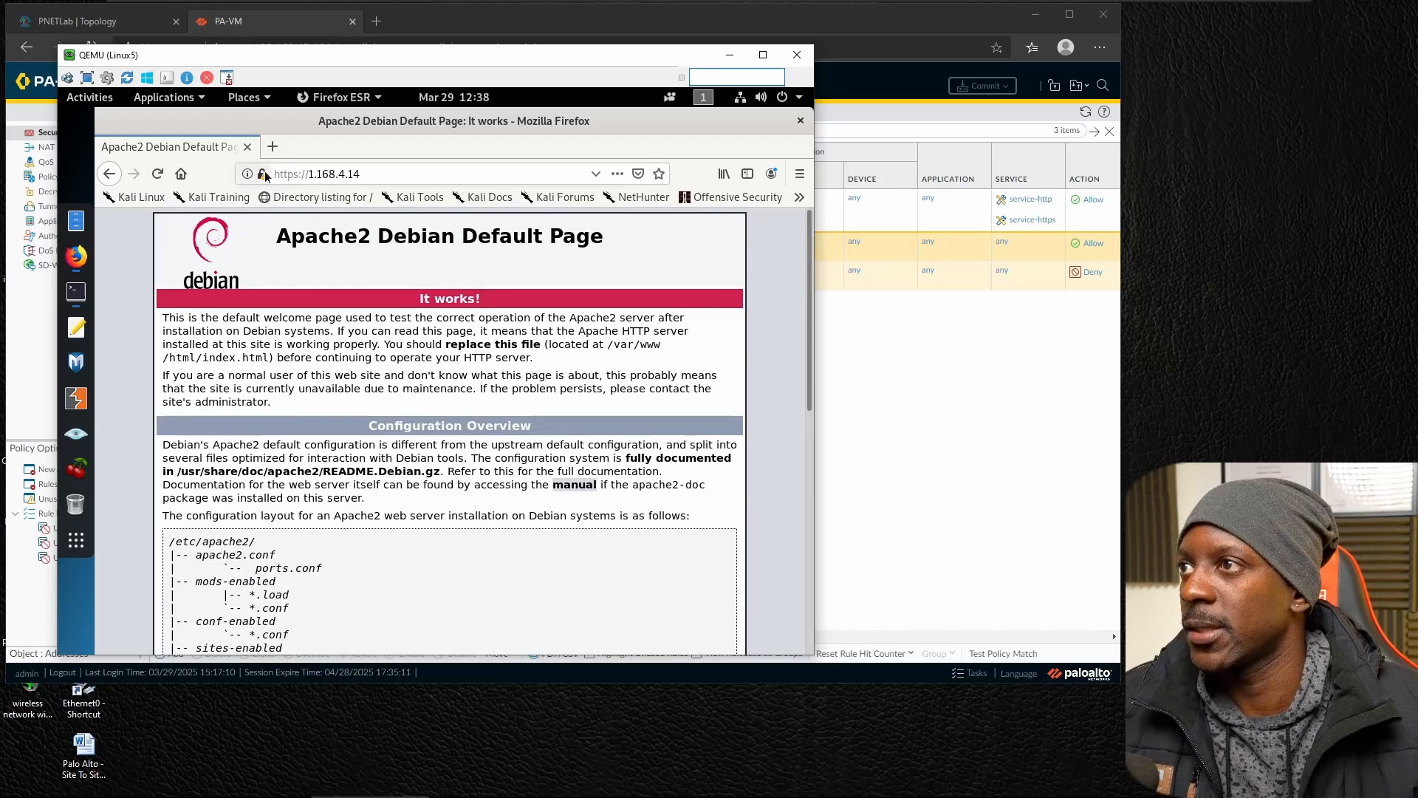
{"action": "left_click", "coordinate": [263, 175]}
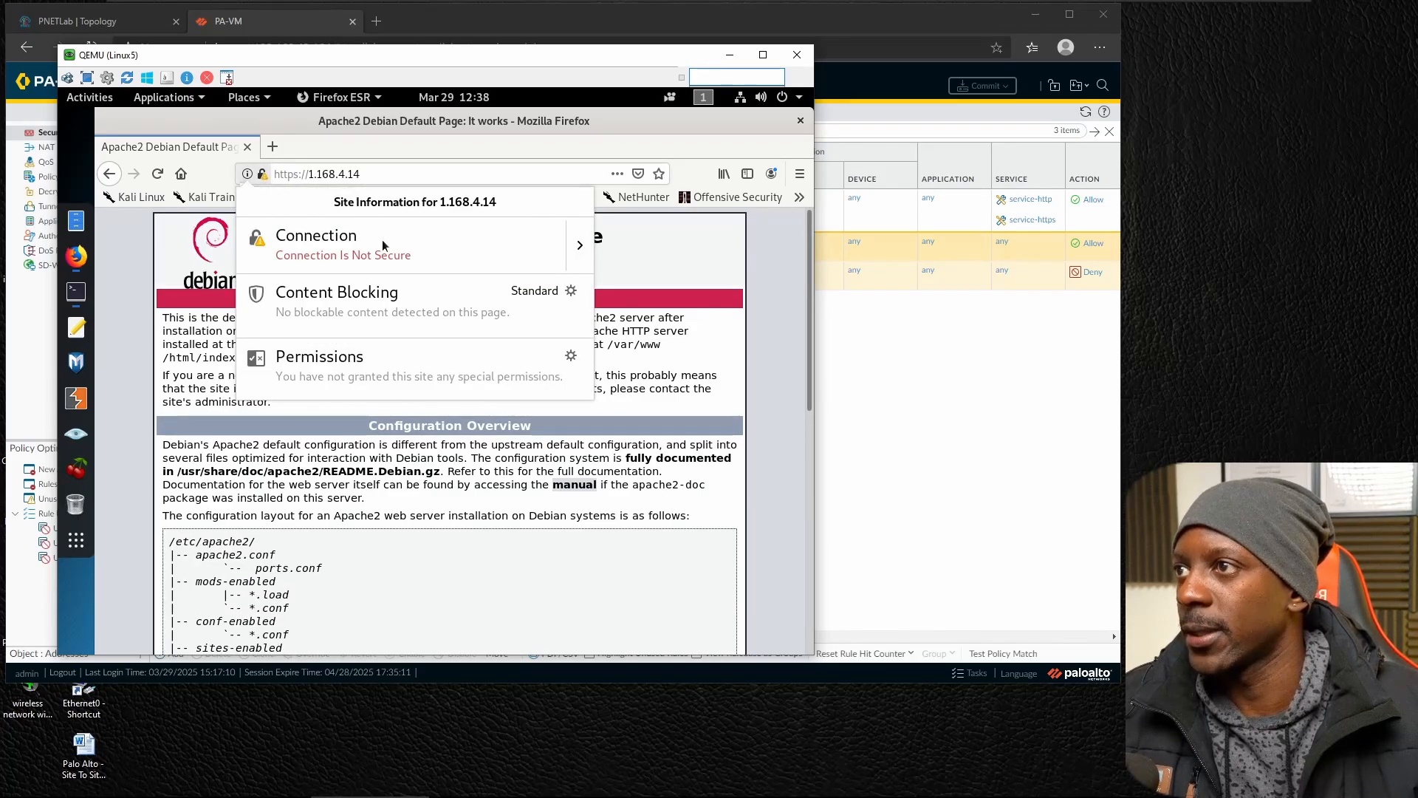
{"action": "left_click", "coordinate": [579, 246]}
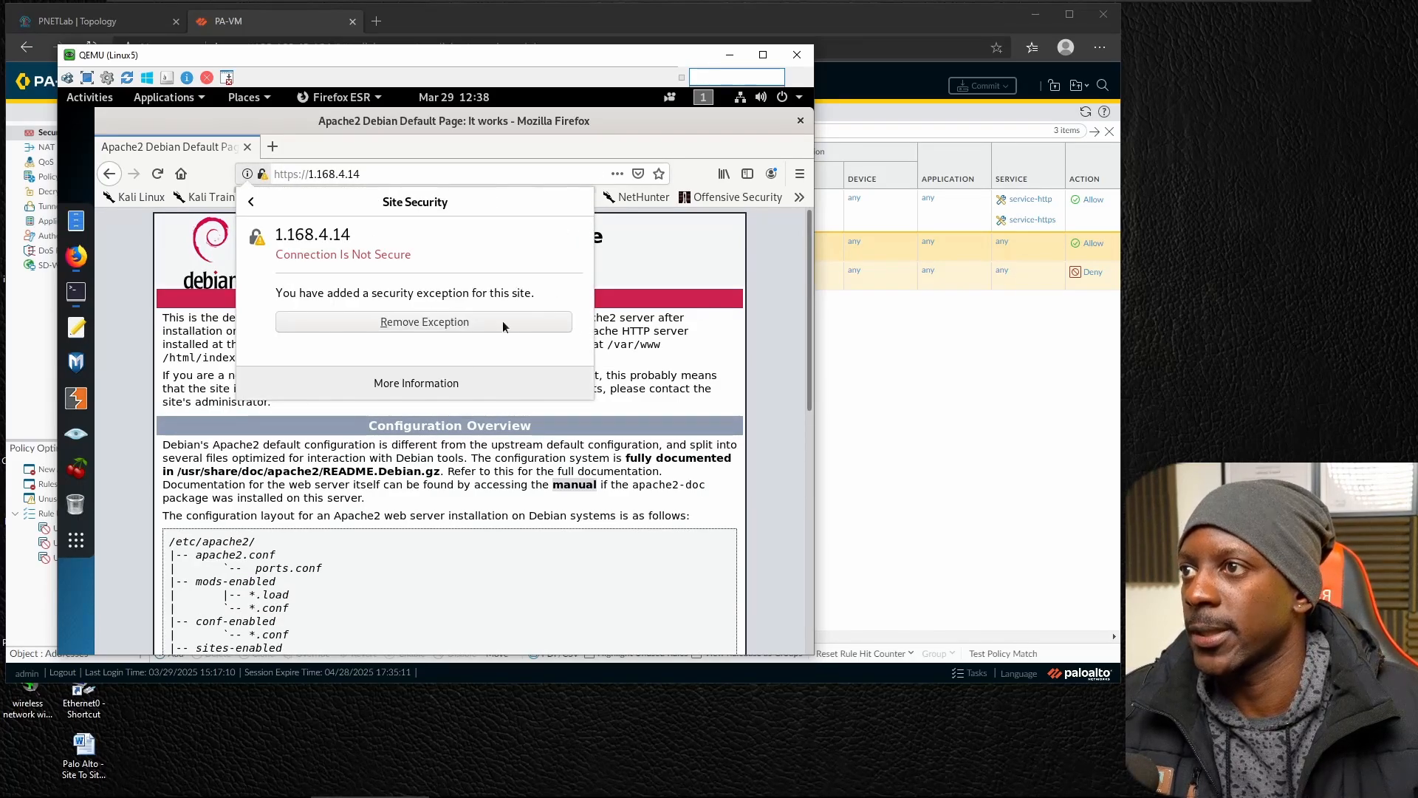
{"action": "left_click", "coordinate": [472, 379]}
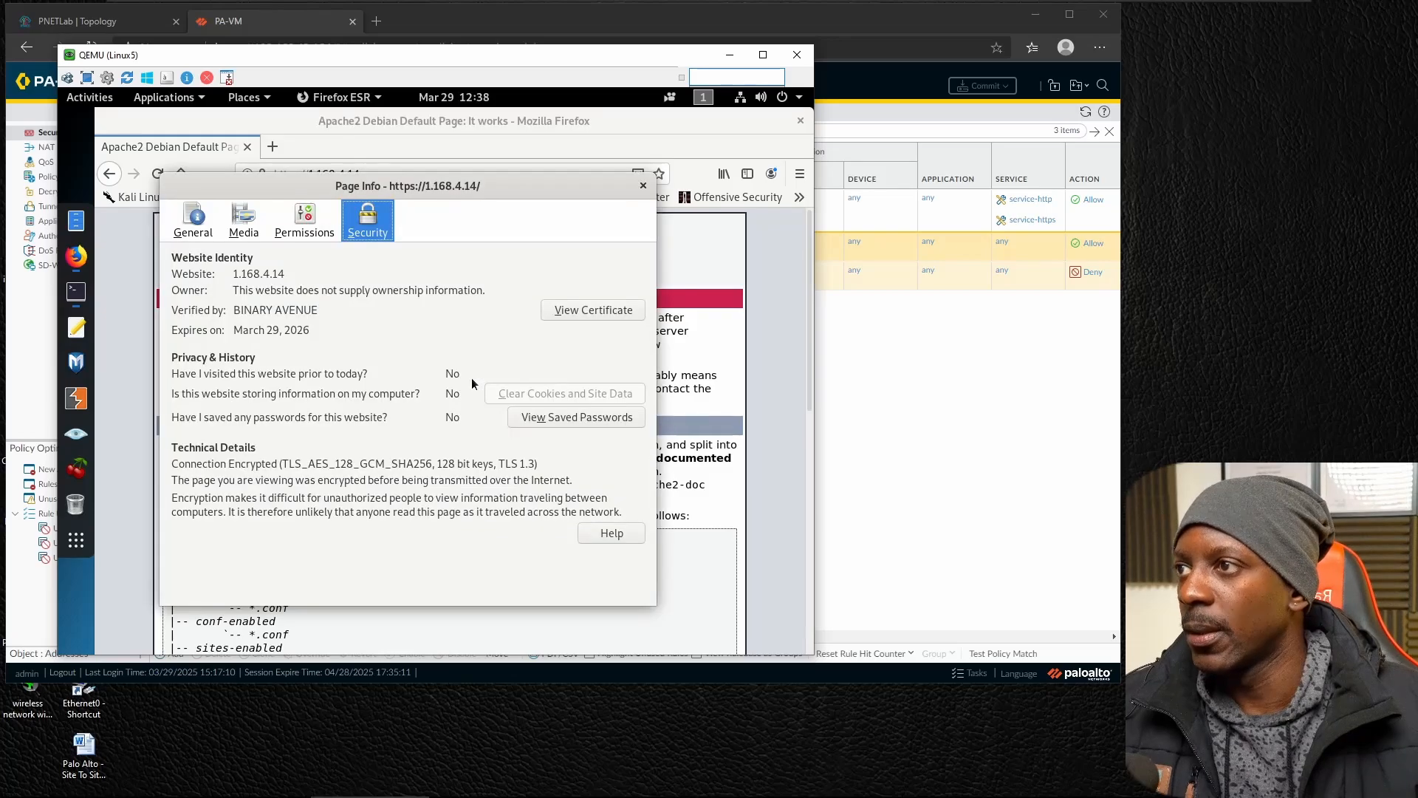
{"action": "left_click", "coordinate": [602, 315]}
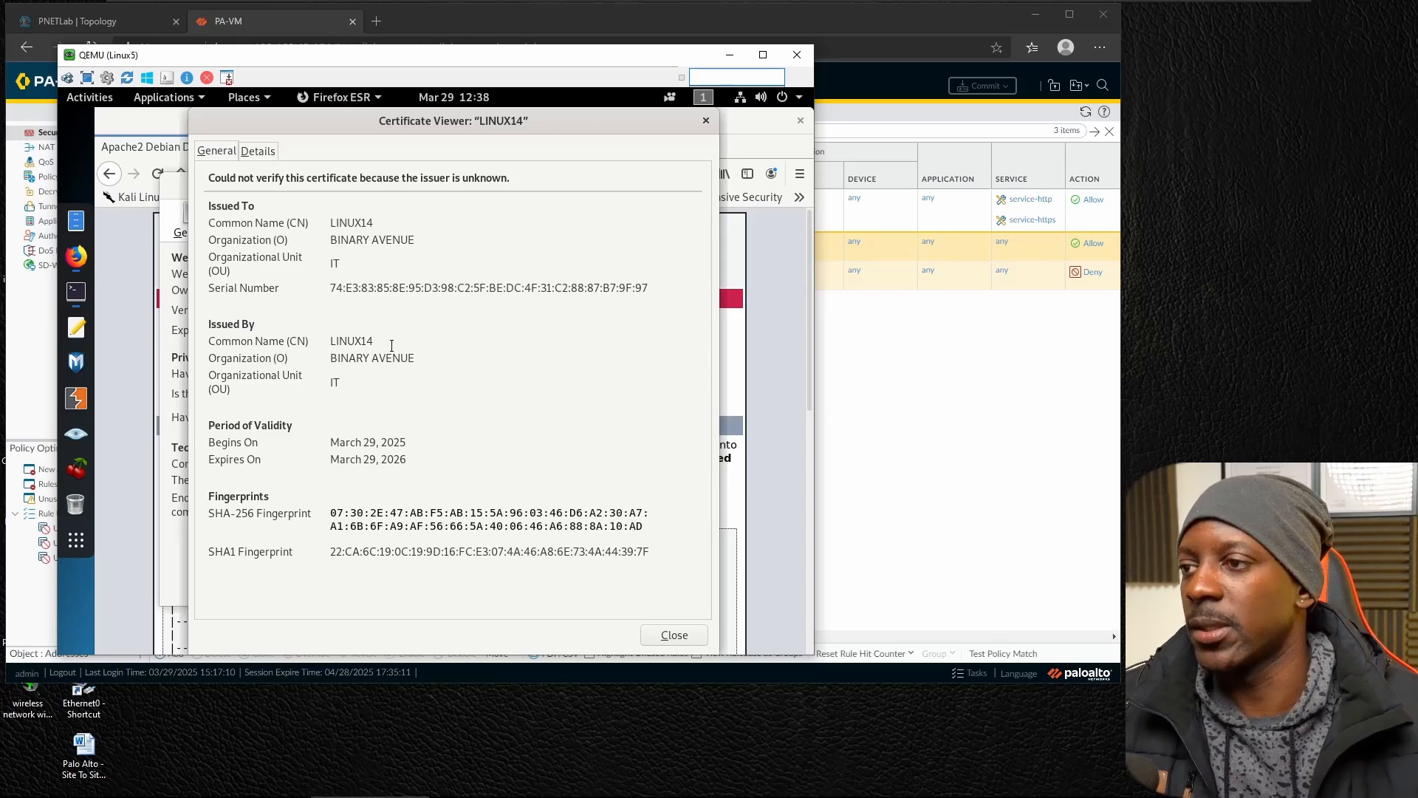
{"action": "left_click", "coordinate": [706, 121]}
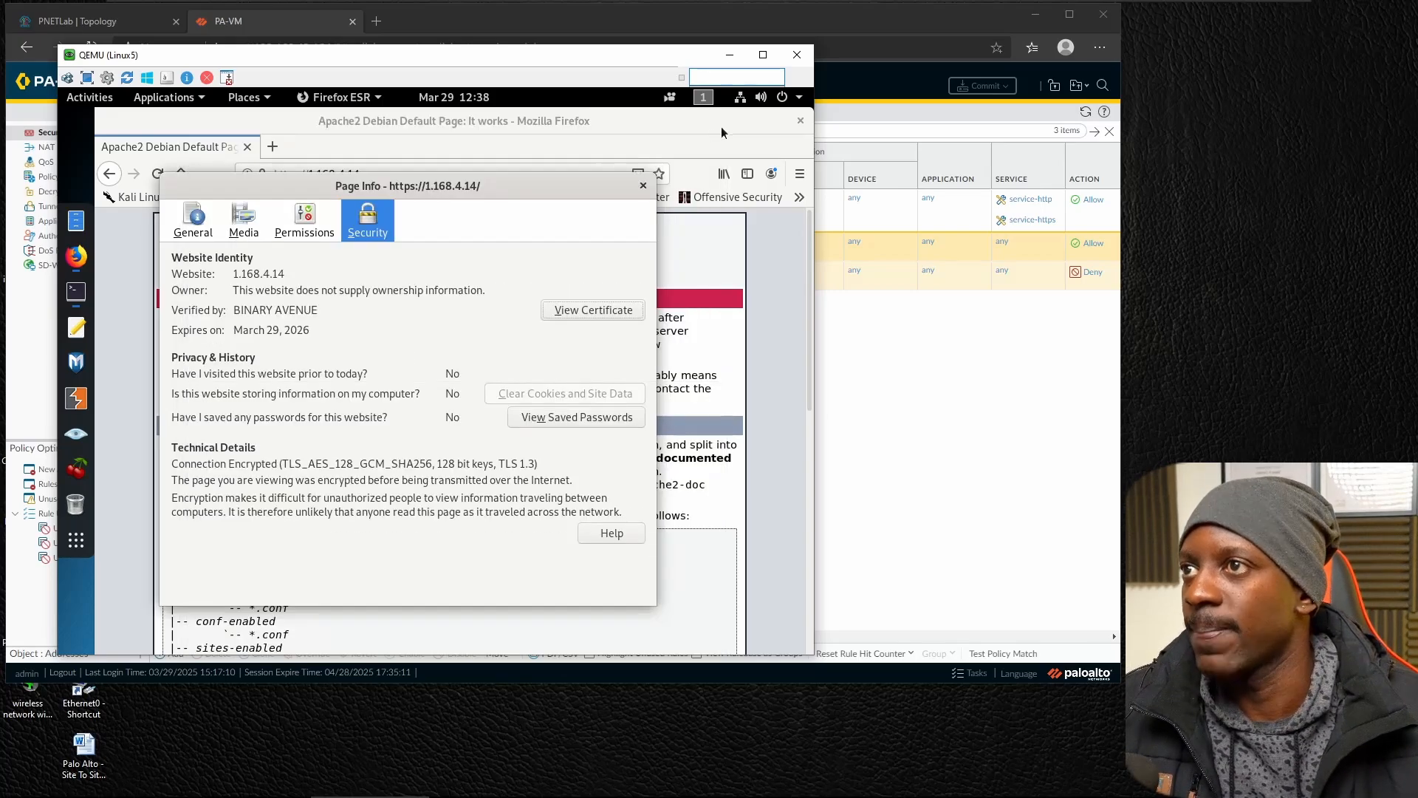
{"action": "left_click", "coordinate": [643, 185]}
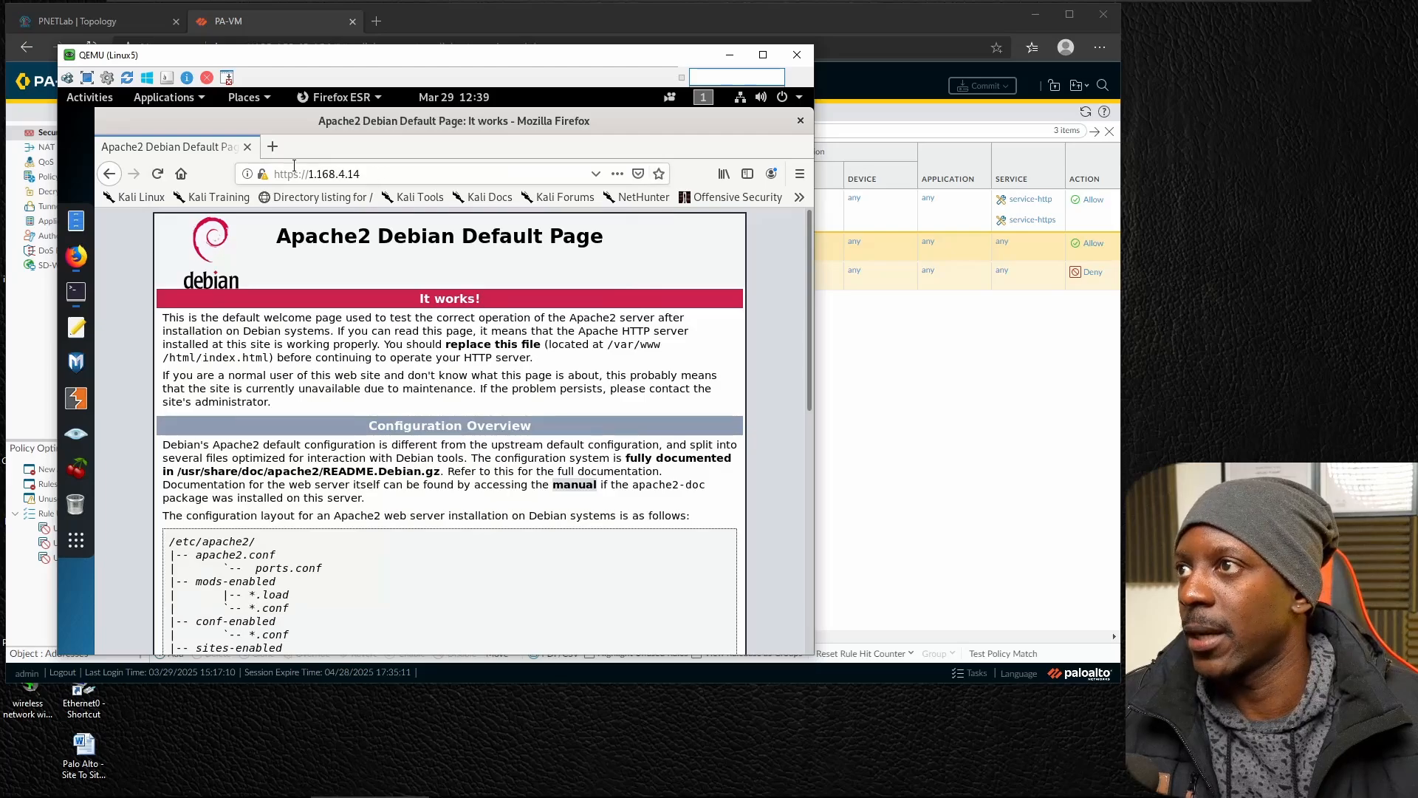
Try to load the web server at 1.168.4.6 in a new browser tab.
{"action": "left_click", "coordinate": [271, 146]}
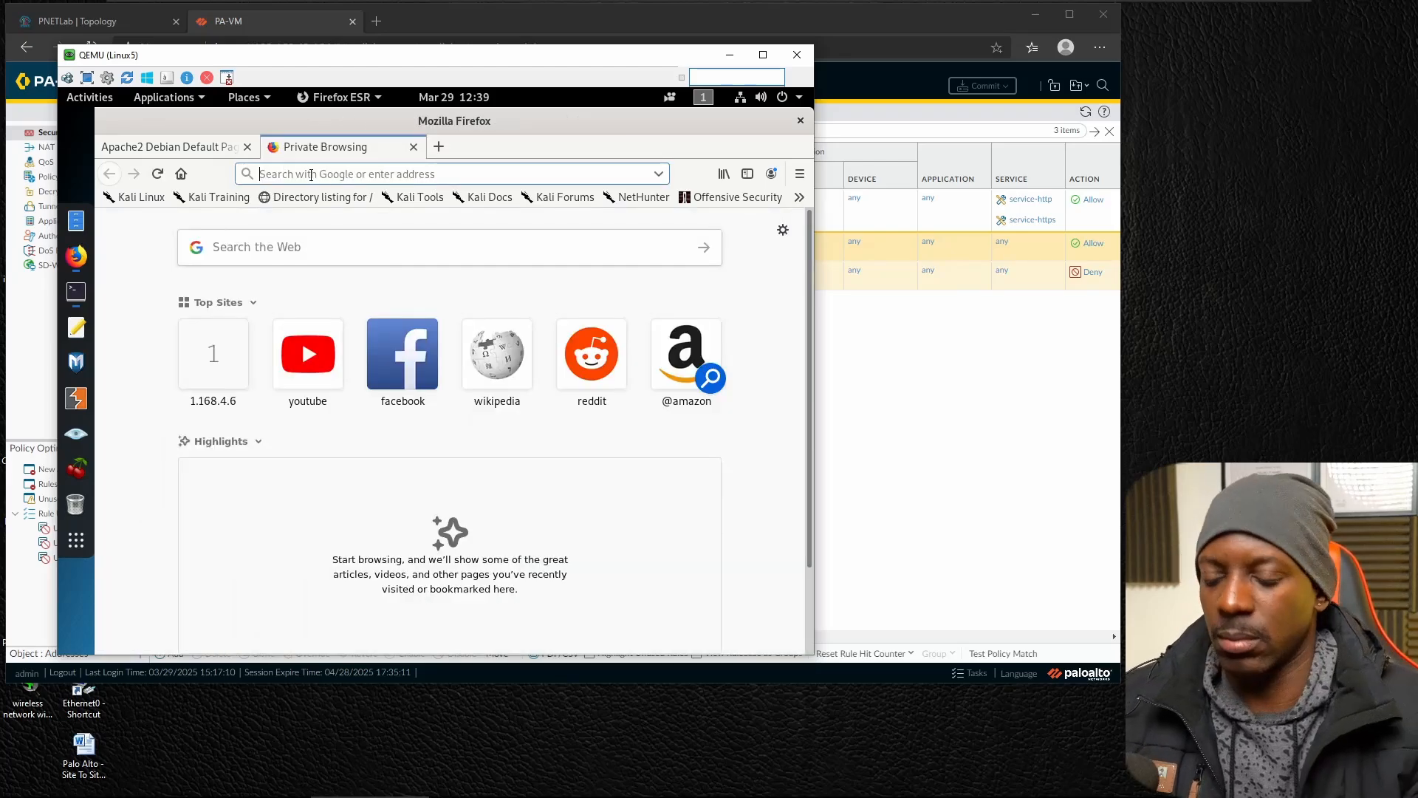
{"action": "type", "text": "1.168.4.6"}
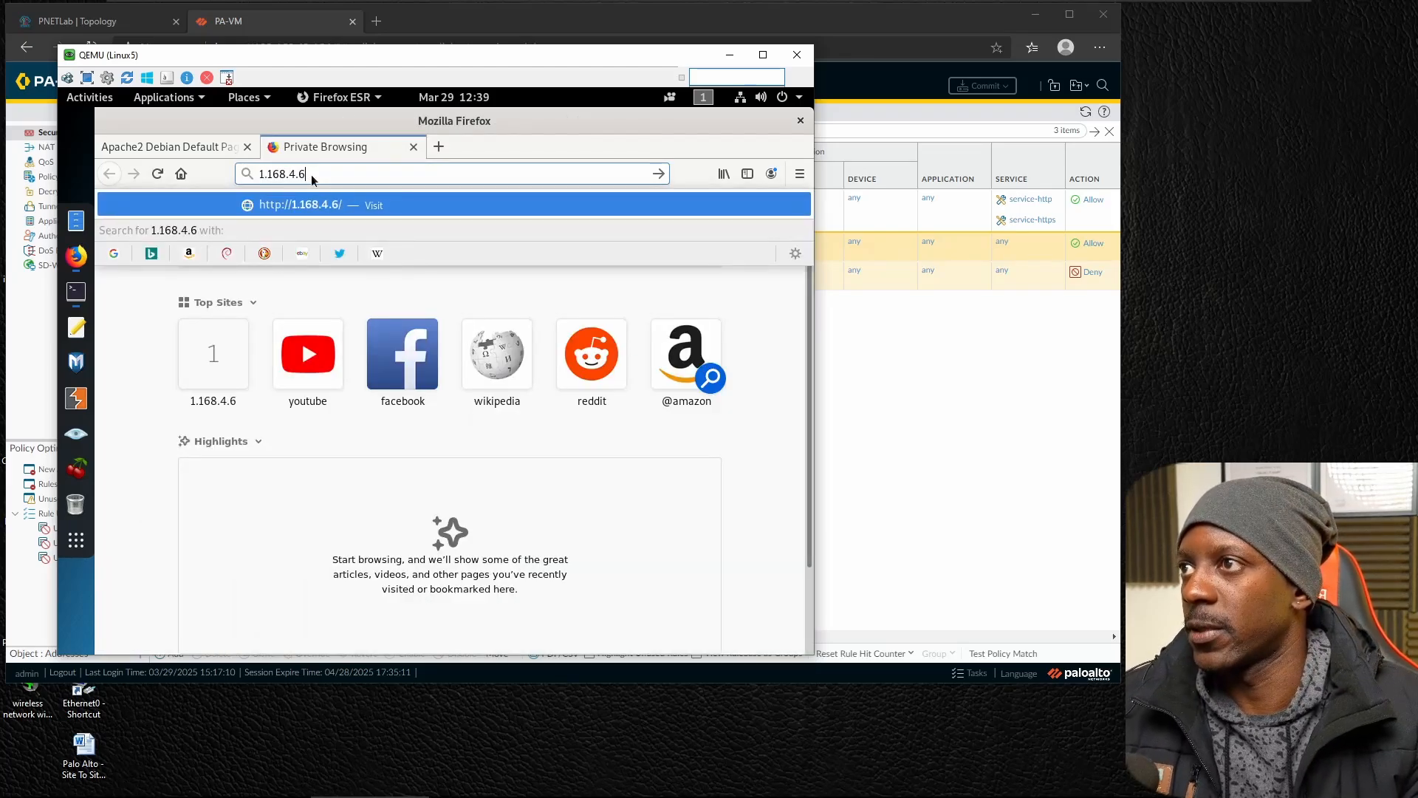
{"action": "key", "text": "Return"}
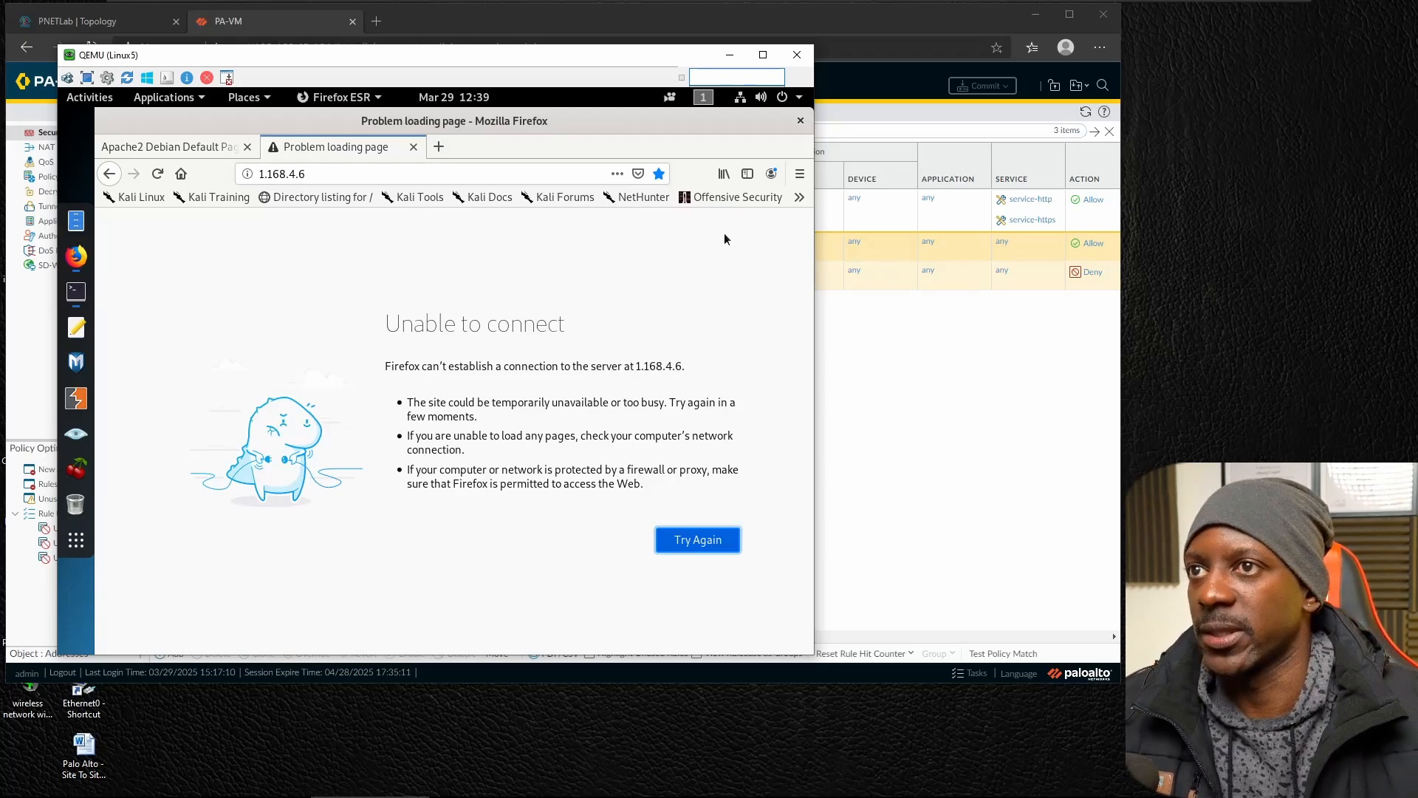
Switch from the Linux5 console to the PA-VM web interface and show its device certificates.
{"action": "left_click", "coordinate": [729, 55]}
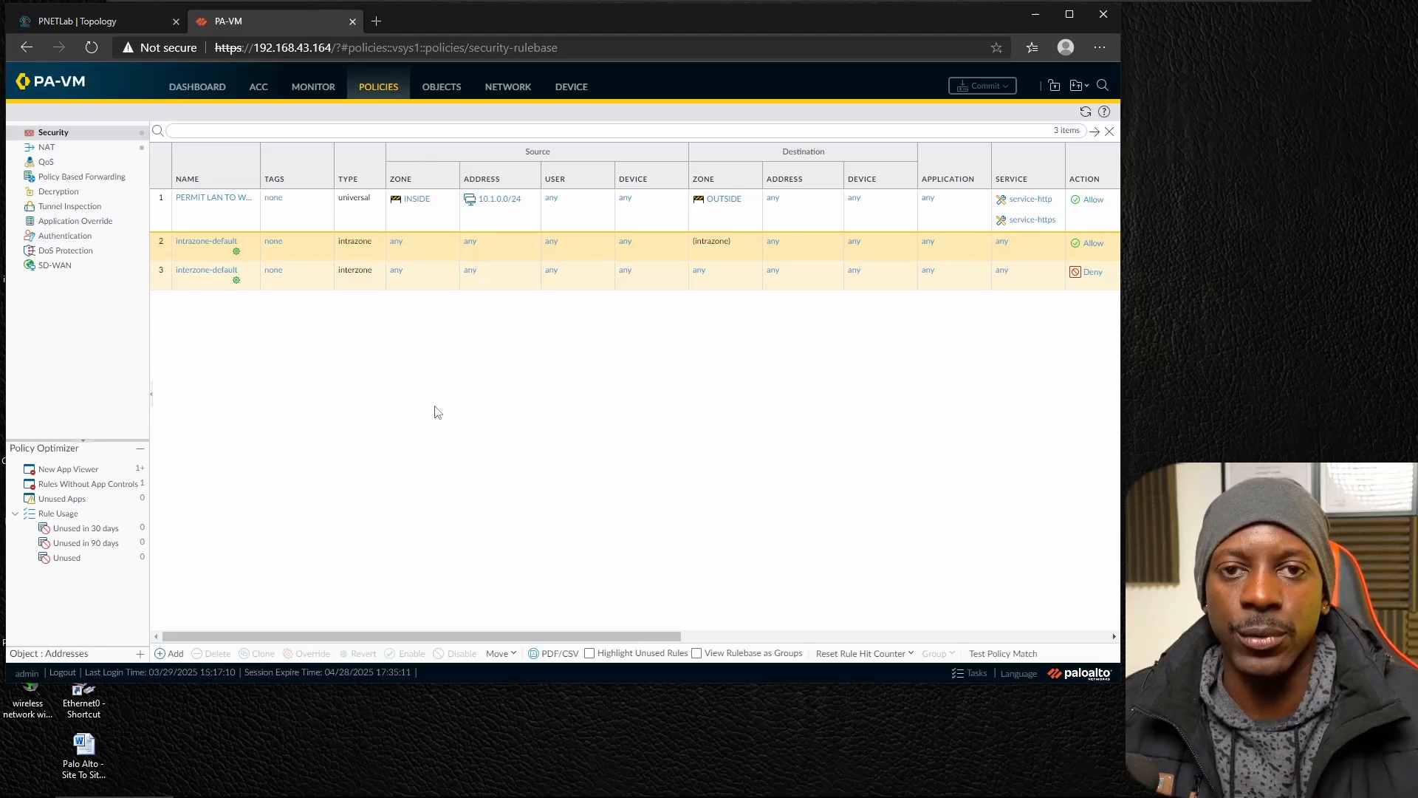
{"action": "left_click", "coordinate": [572, 89]}
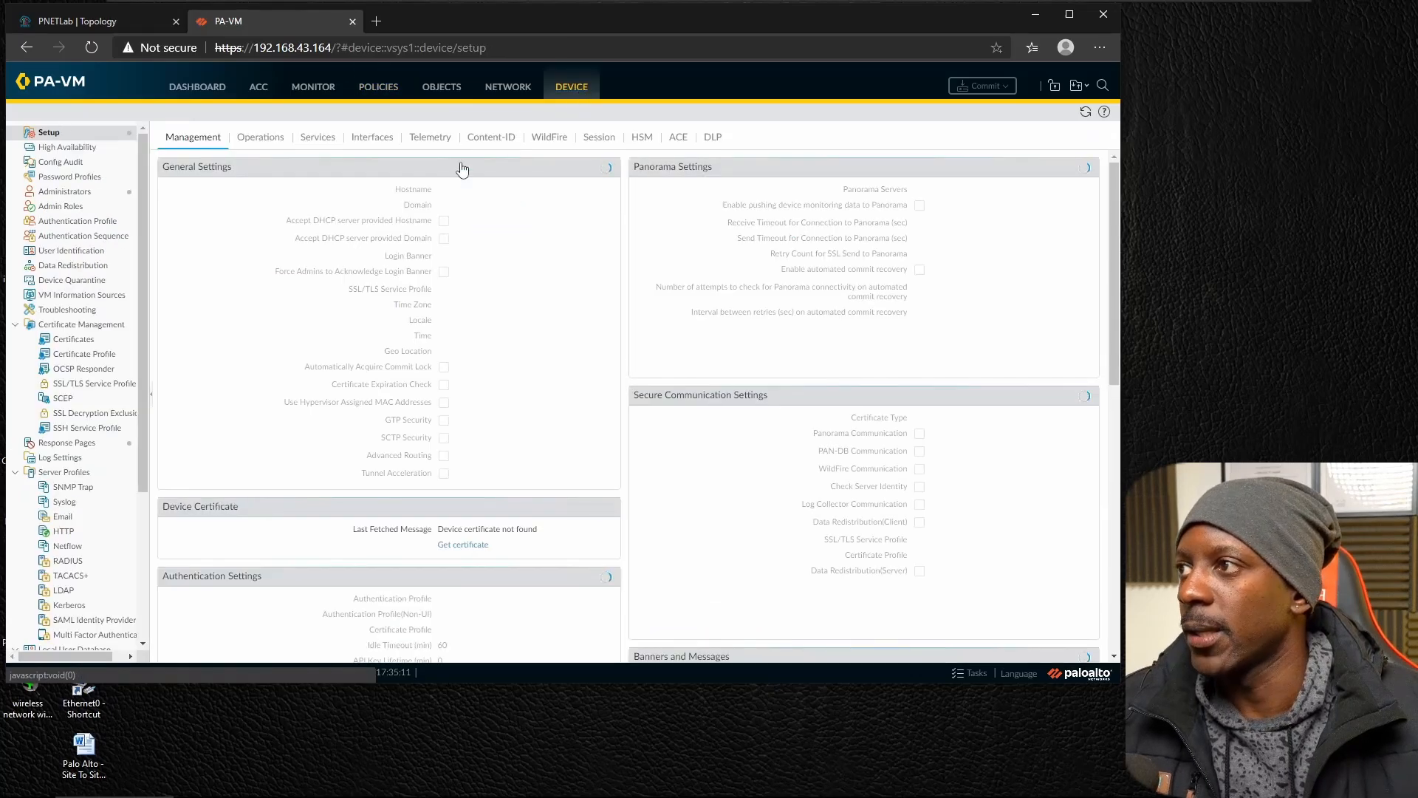
{"action": "left_click", "coordinate": [75, 340]}
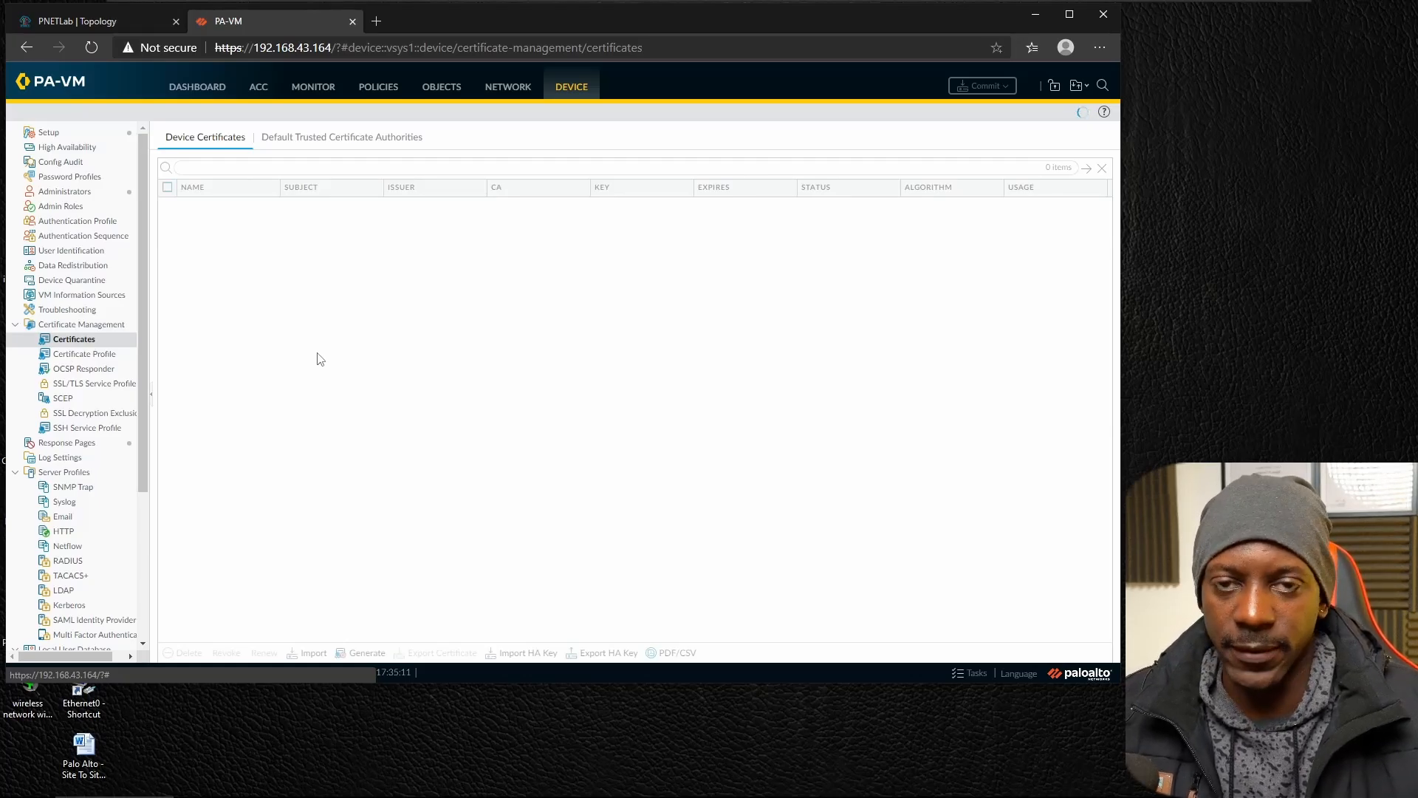
Generate a local certificate authority certificate with SSL_ROOT_CA as both its certificate name and common name.
{"action": "left_click", "coordinate": [362, 653]}
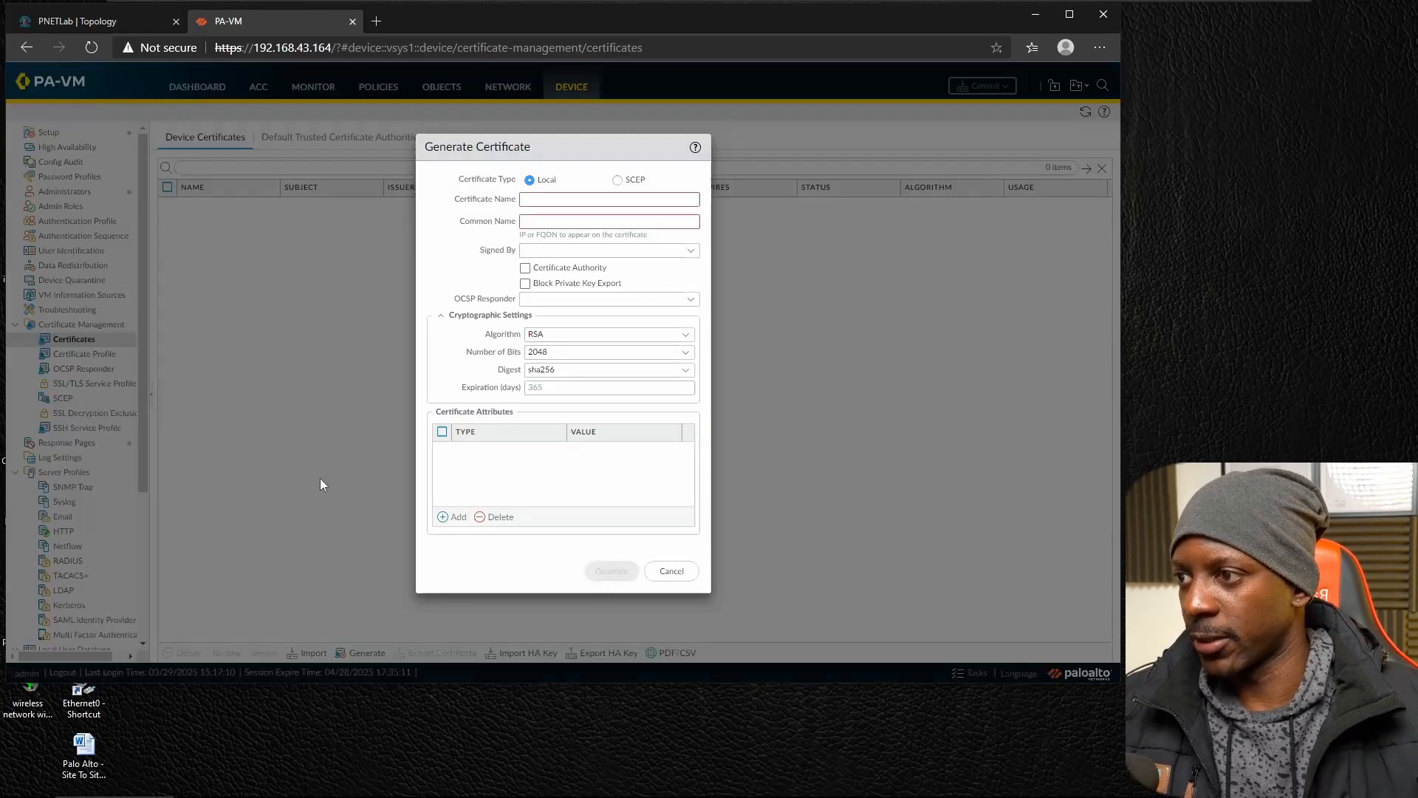
{"action": "left_click", "coordinate": [554, 199]}
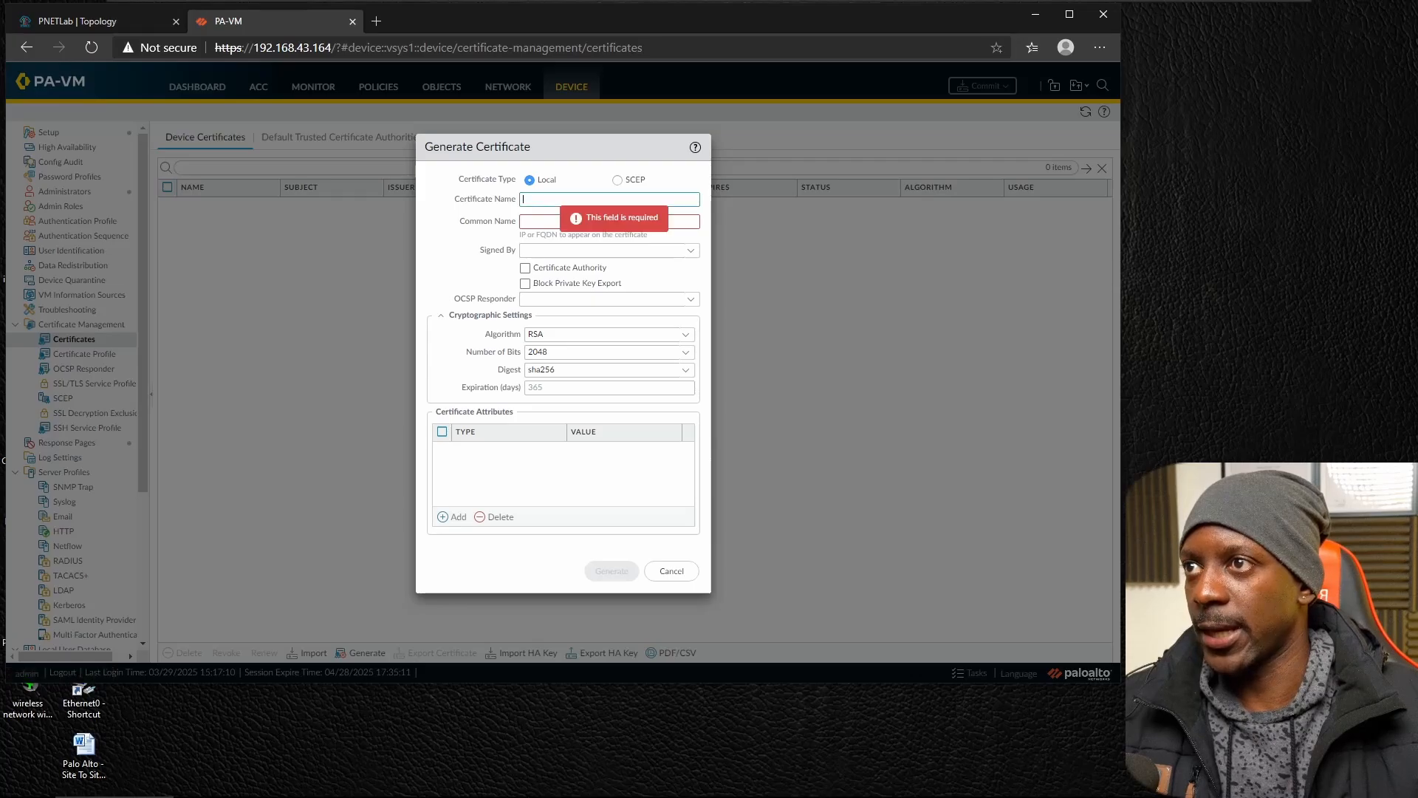
{"action": "type", "text": "SSL"}
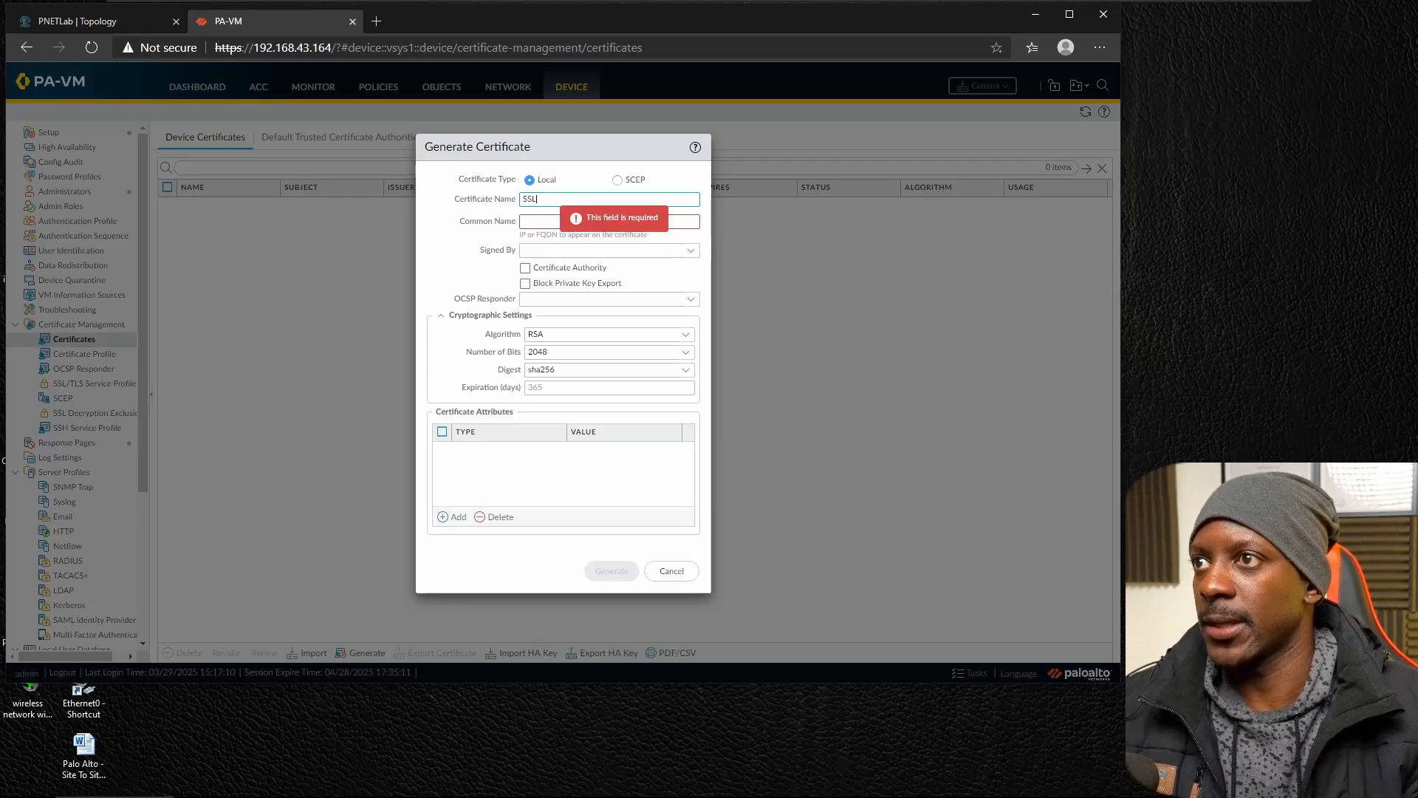
{"action": "type", "text": "_ROOT_CA"}
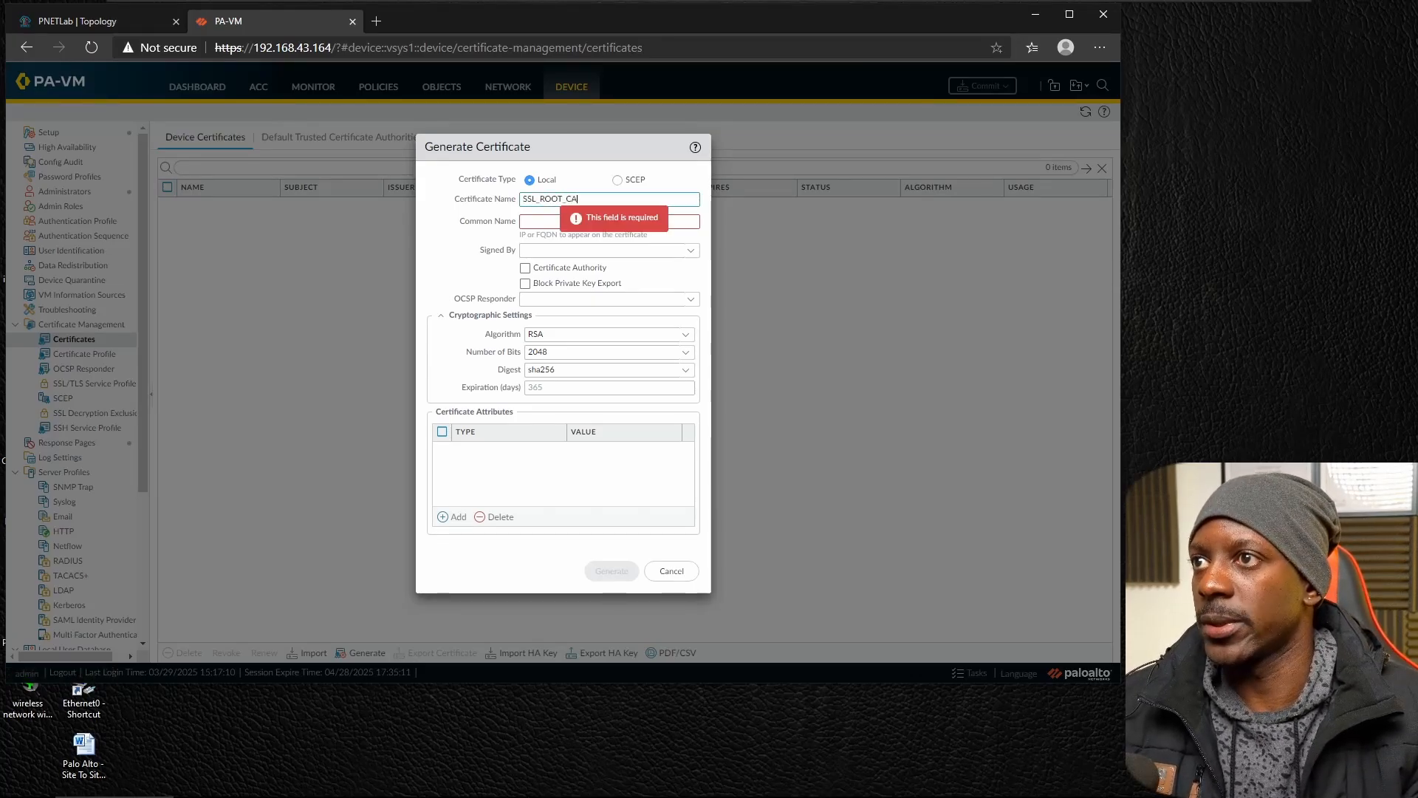
{"action": "key", "text": "ctrl+a"}
{"action": "key", "text": "ctrl+c"}
{"action": "key", "text": "Tab"}
{"action": "key", "text": "ctrl+v"}
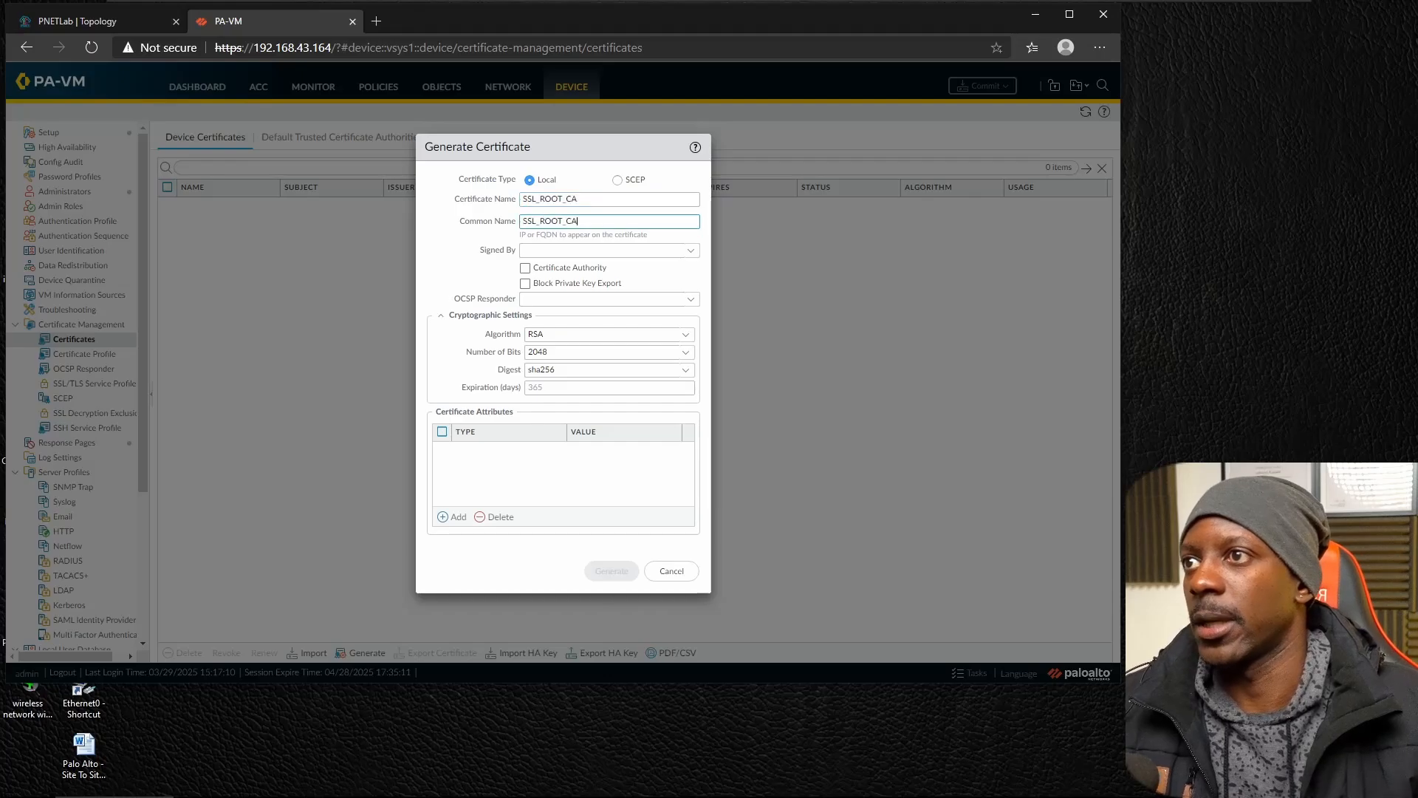
{"action": "left_click", "coordinate": [525, 268]}
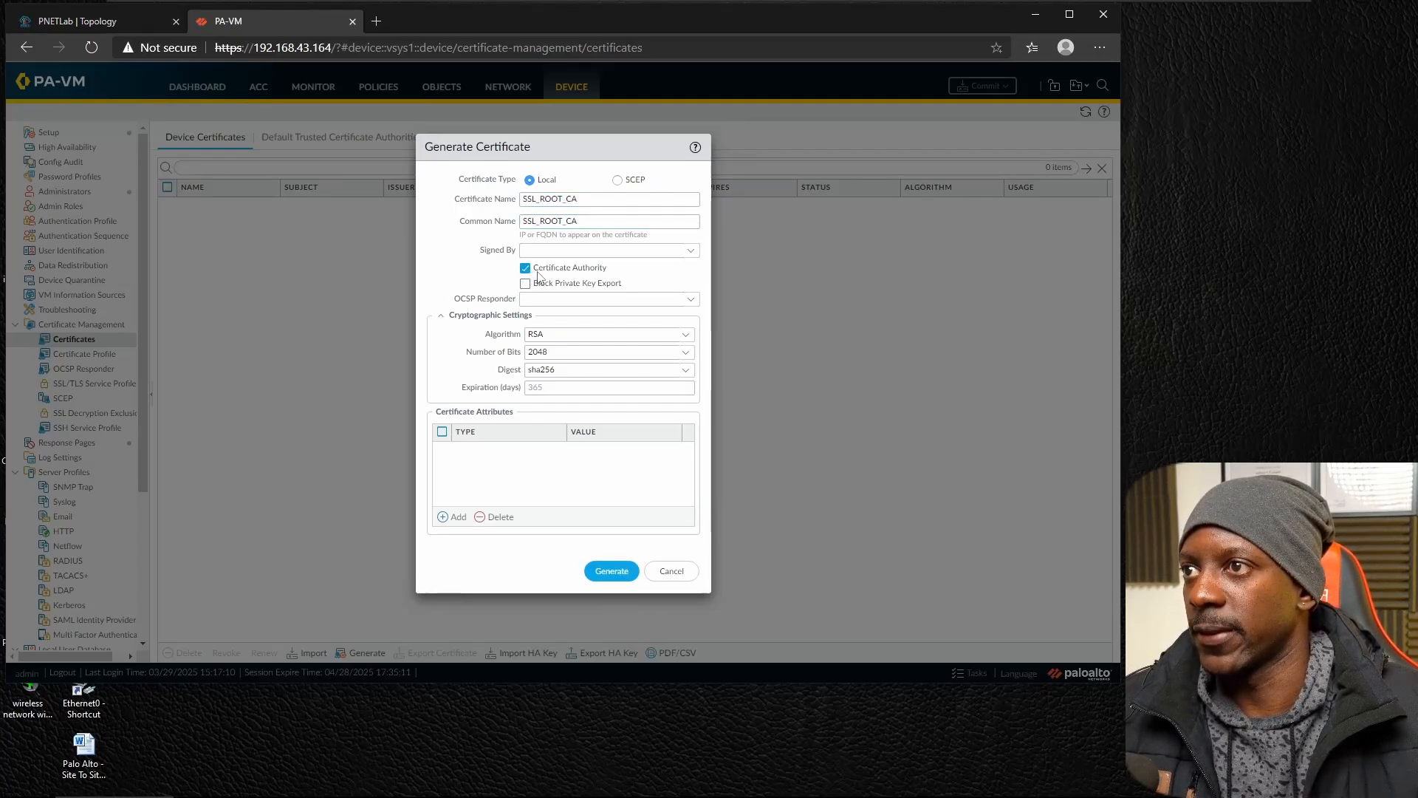
{"action": "left_click", "coordinate": [610, 573]}
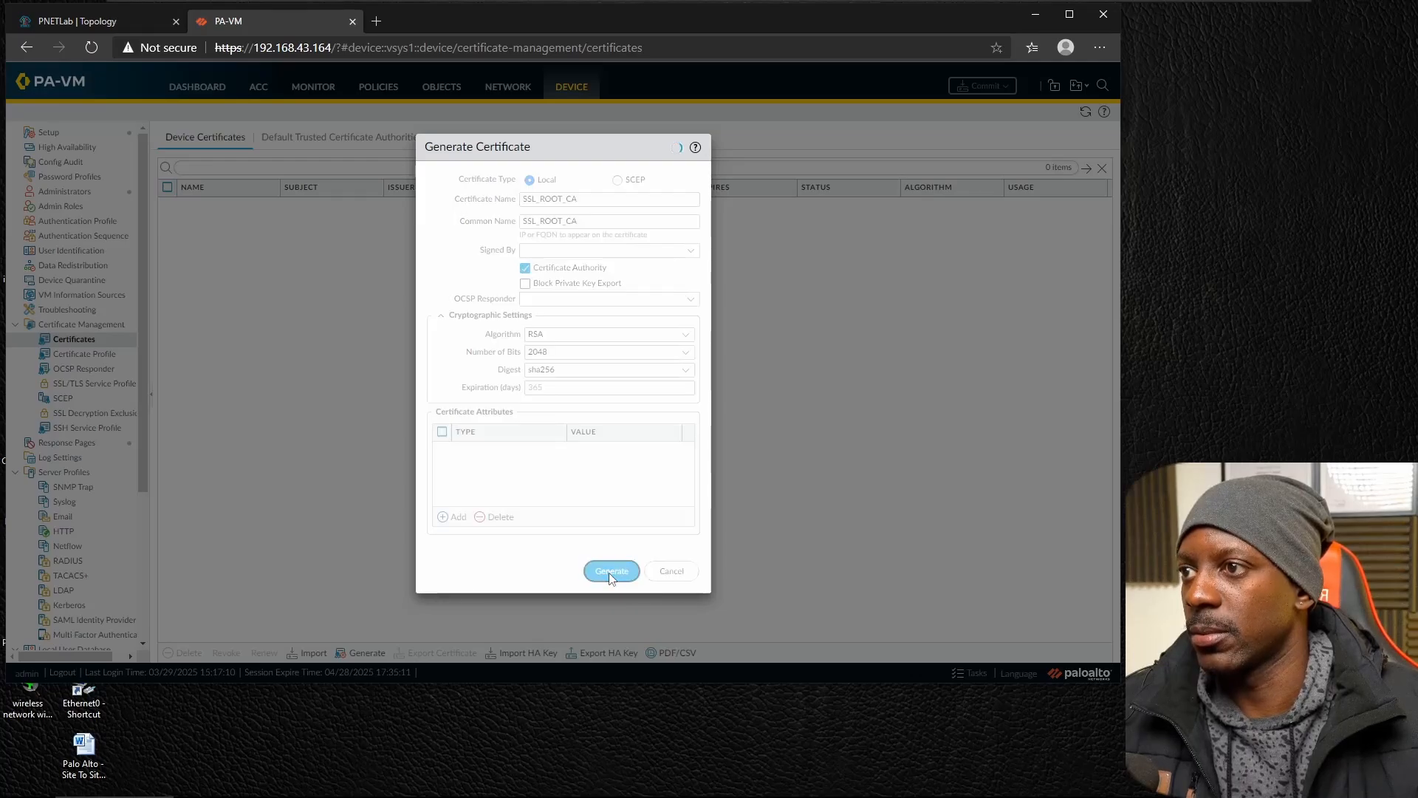
{"action": "left_click", "coordinate": [565, 407]}
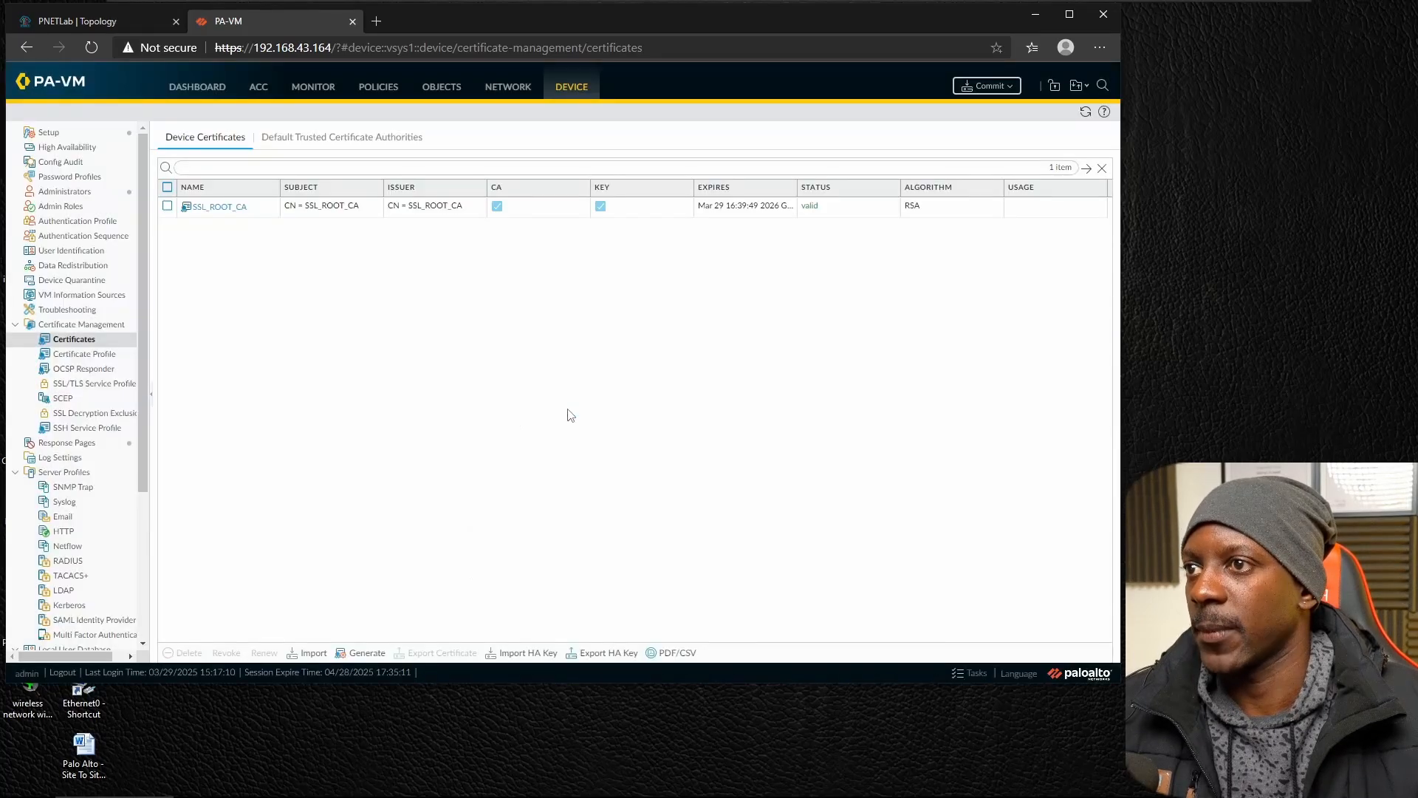
Start generating a new local certificate and set its certificate name to TRUST_SSL_CERTIFICATE.
{"action": "left_click", "coordinate": [367, 653]}
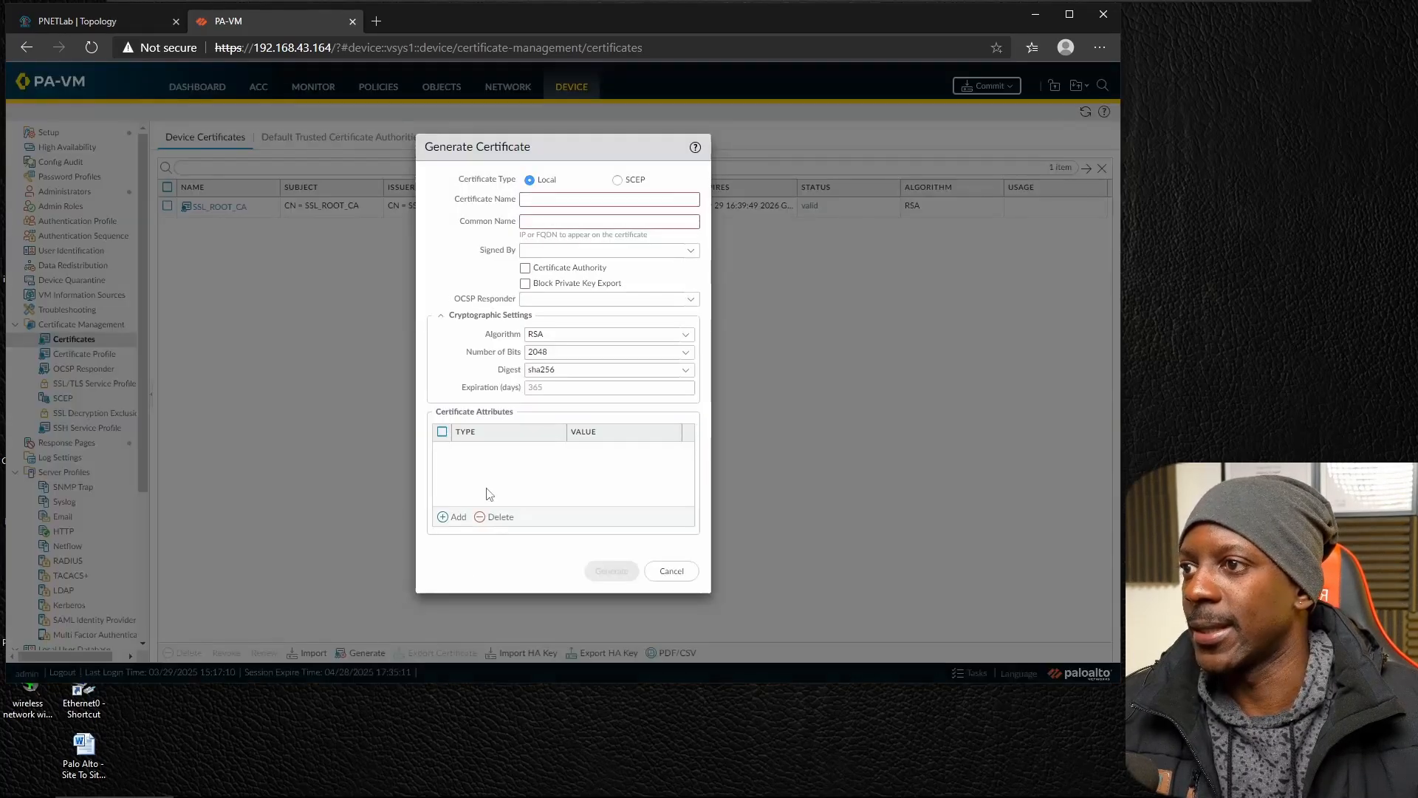
{"action": "key", "text": "ctrl+v"}
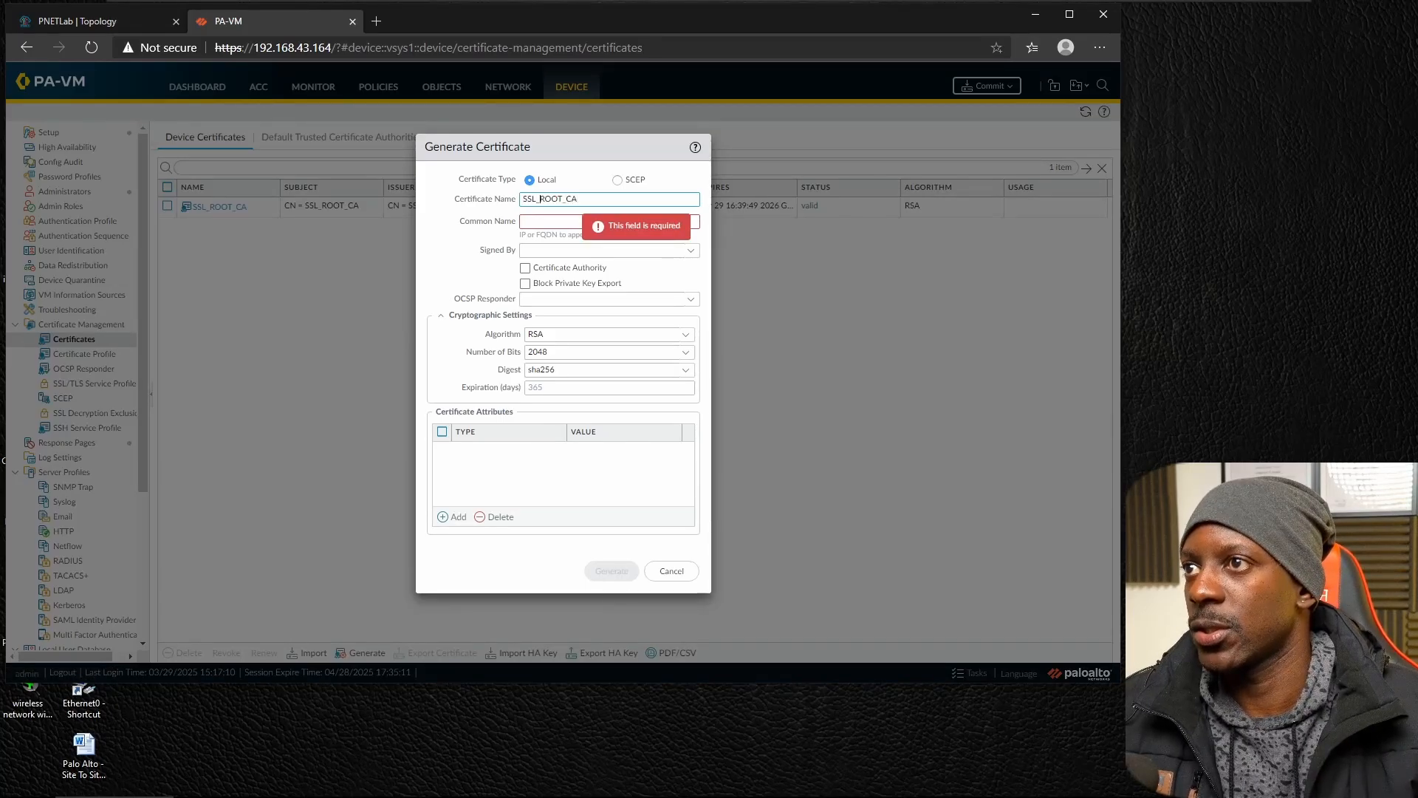
{"action": "key", "text": "Home"}
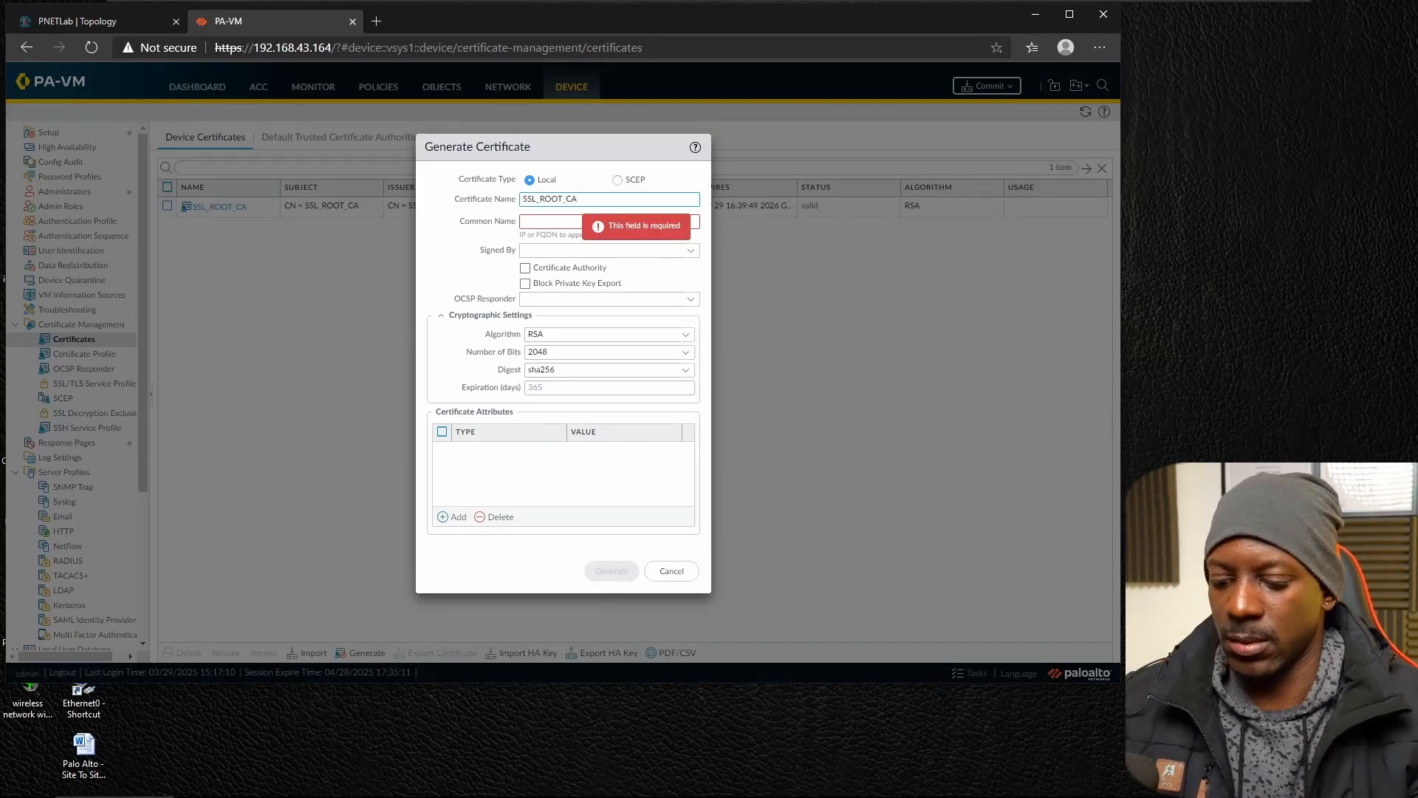
{"action": "type", "text": "TRUST"}
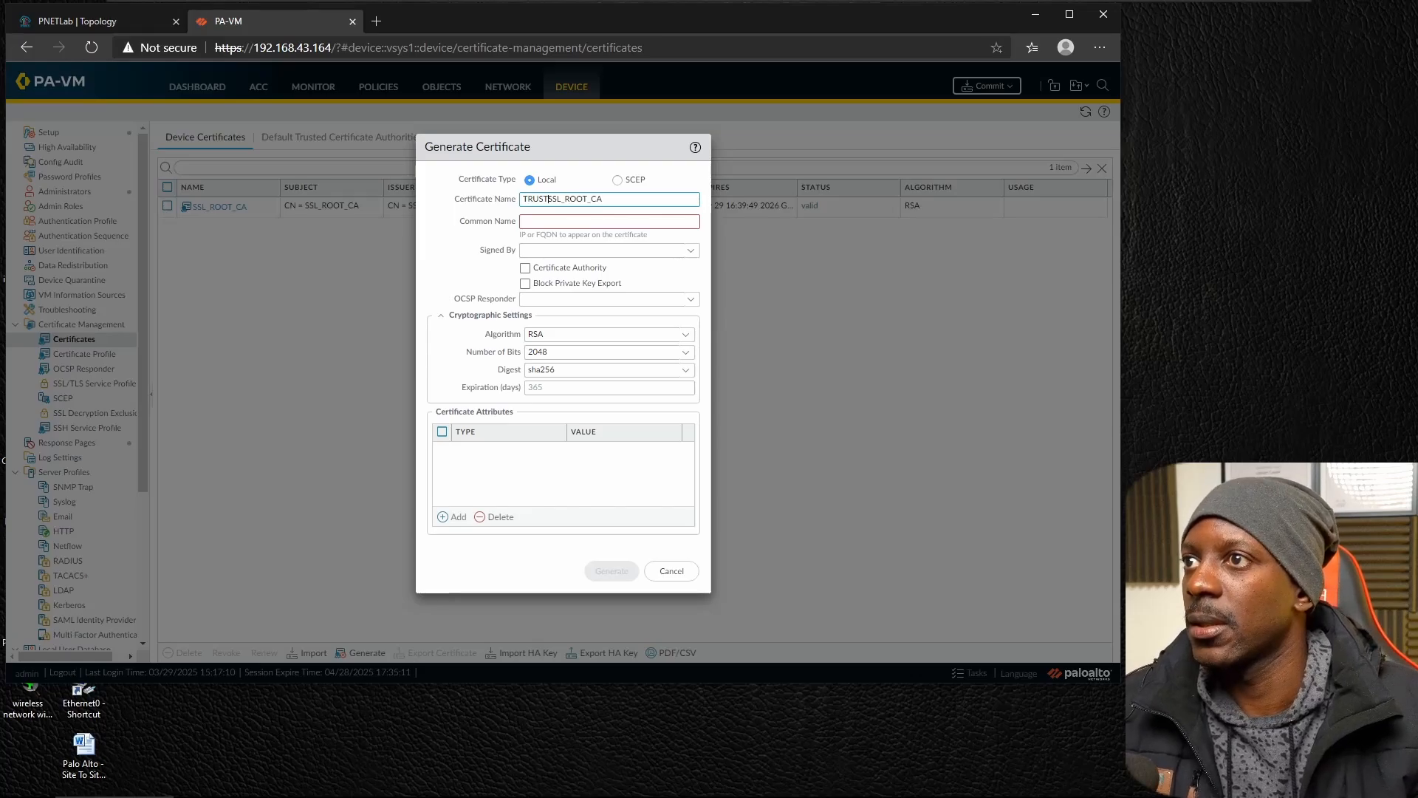
{"action": "type", "text": "_FO"}
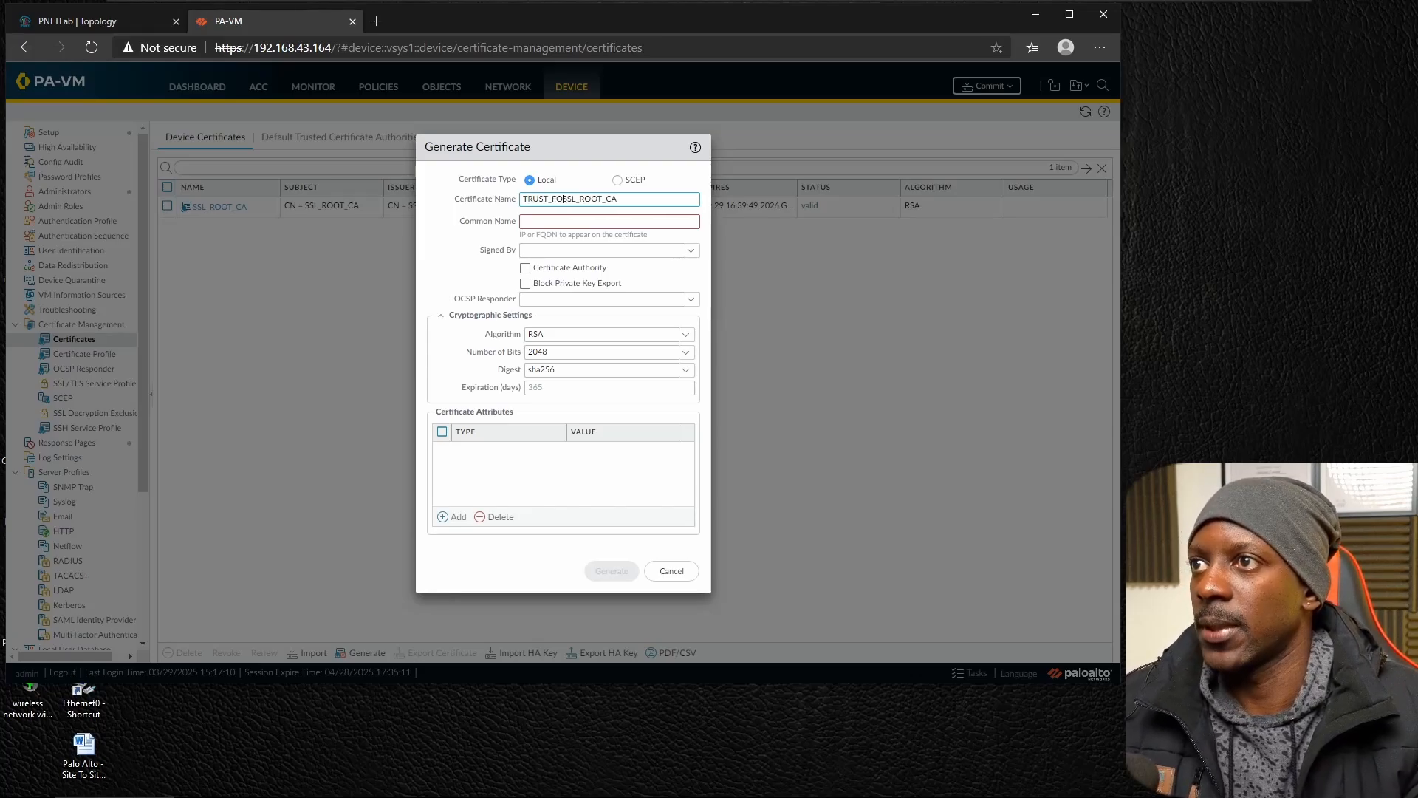
{"action": "key", "text": "BackSpace"}
{"action": "key", "text": "BackSpace"}
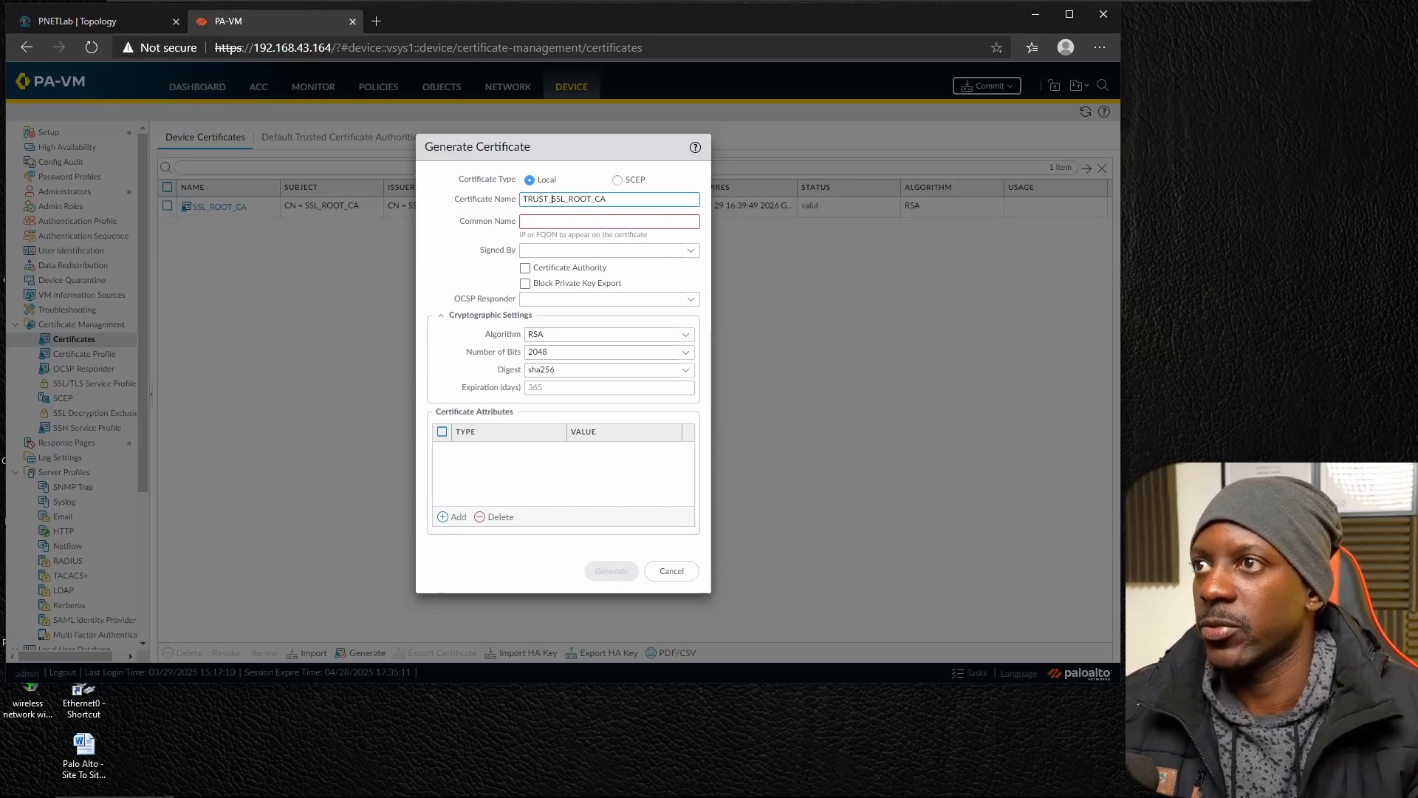
{"action": "type", "text": "FORWARD"}
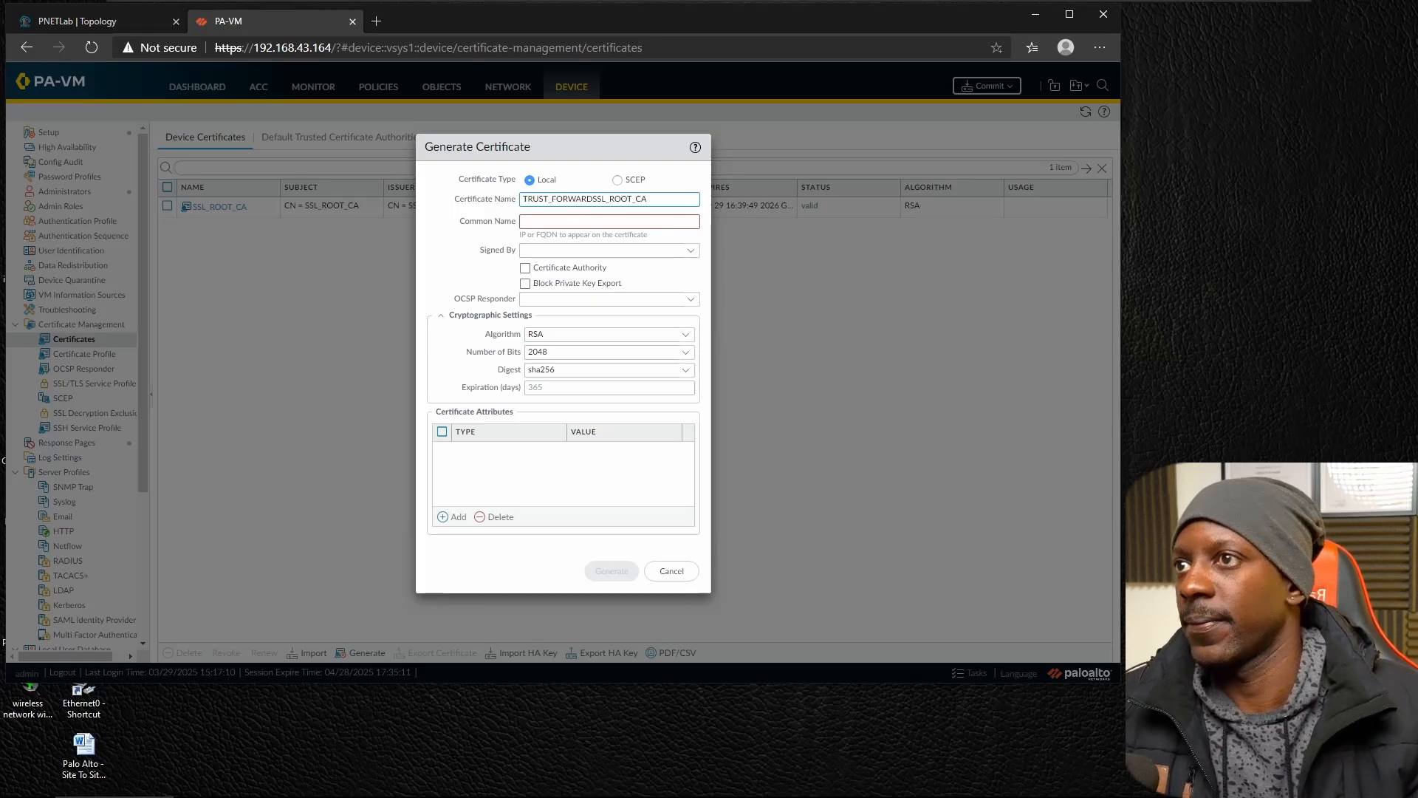
{"action": "type", "text": "_"}
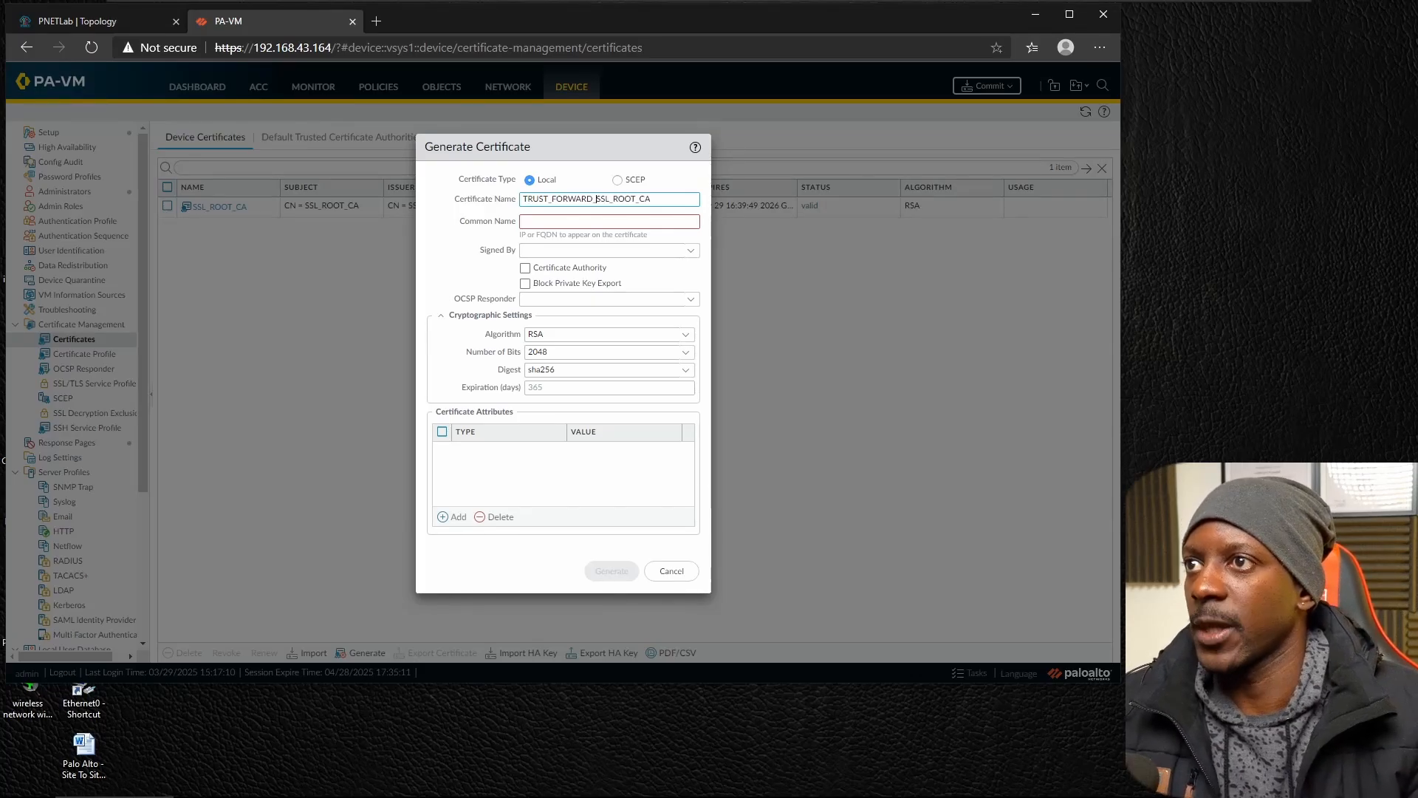
{"action": "left_click", "coordinate": [652, 200]}
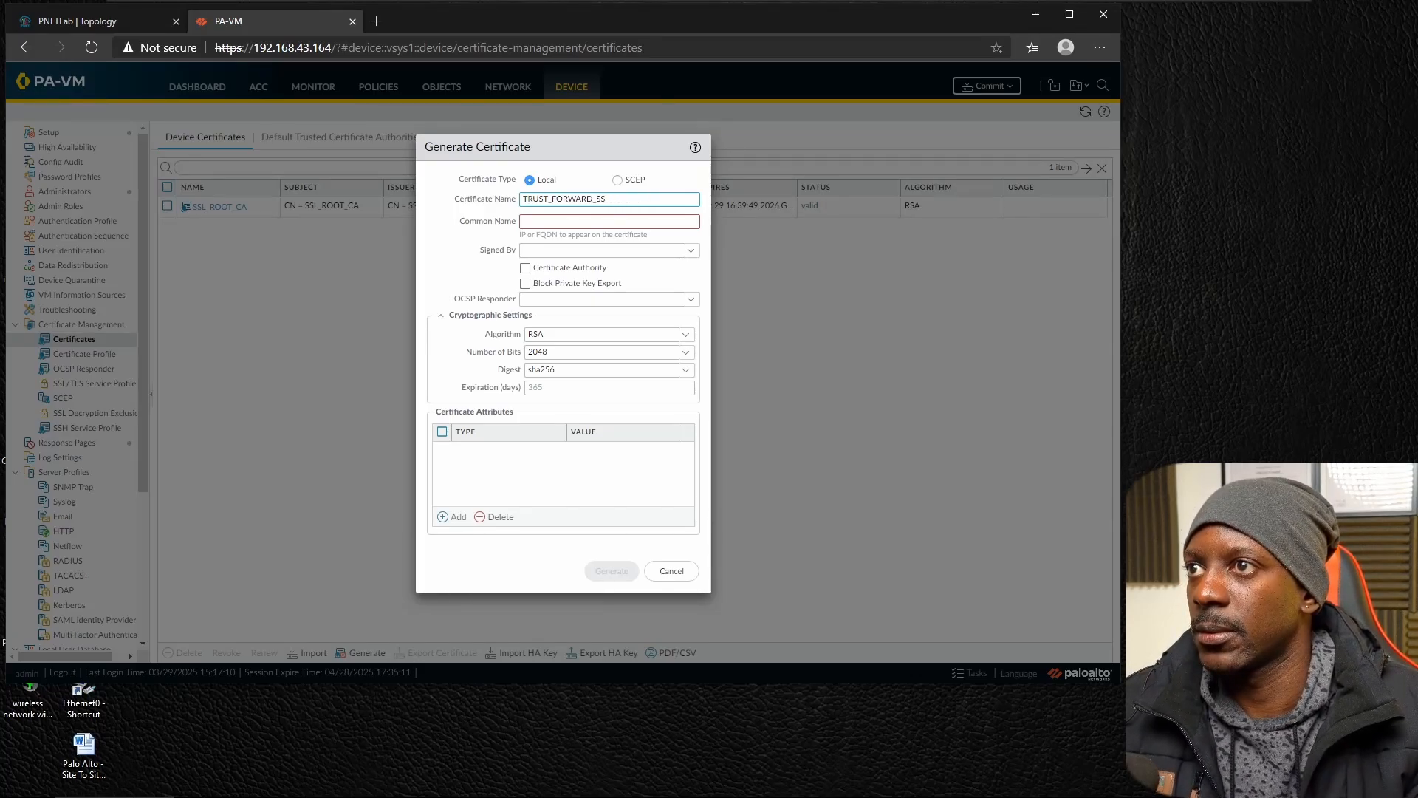
{"action": "type", "text": "_CERTIFICATE"}
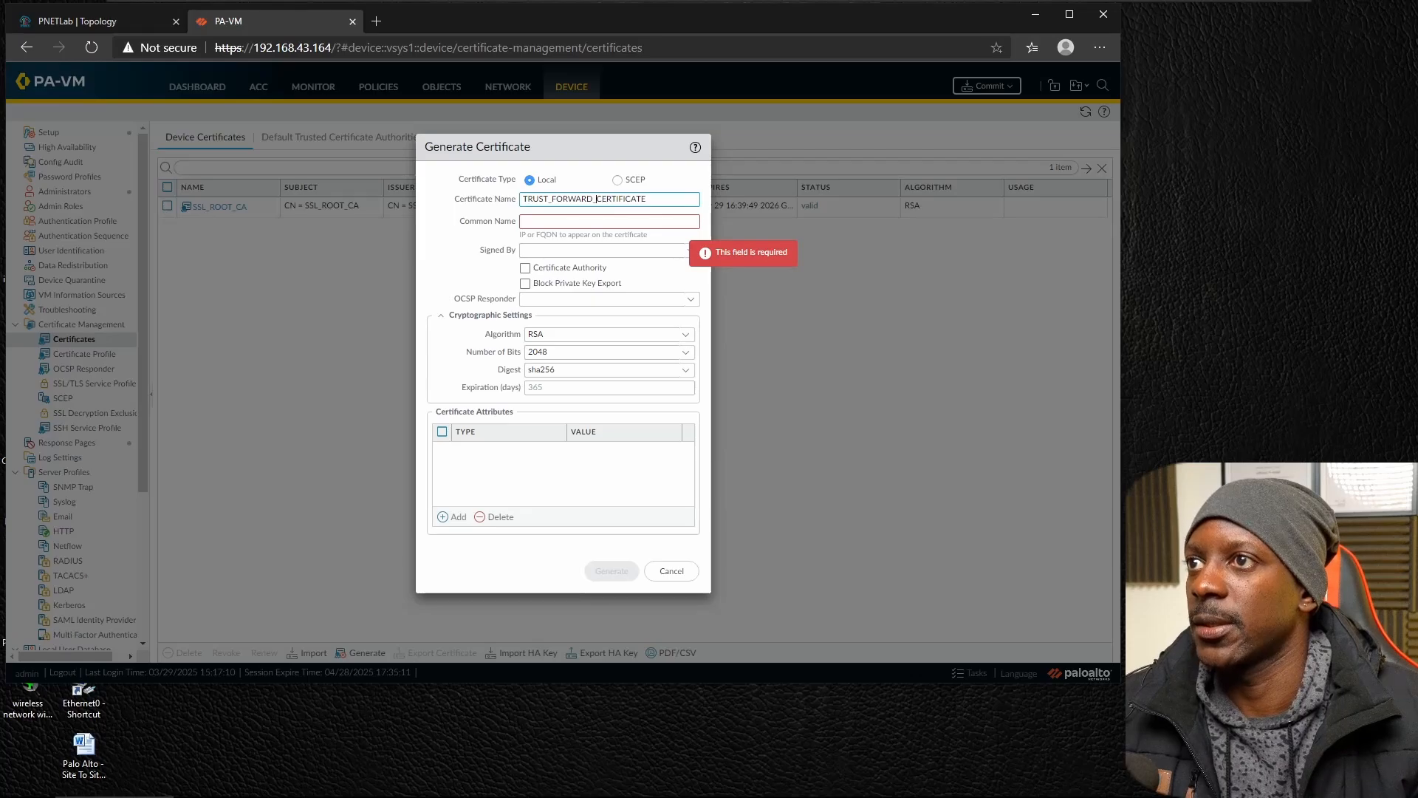
{"action": "key", "text": "BackSpace"}
{"action": "key", "text": "BackSpace"}
{"action": "key", "text": "BackSpace"}
{"action": "key", "text": "BackSpace"}
{"action": "key", "text": "BackSpace"}
{"action": "key", "text": "BackSpace"}
{"action": "key", "text": "BackSpace"}
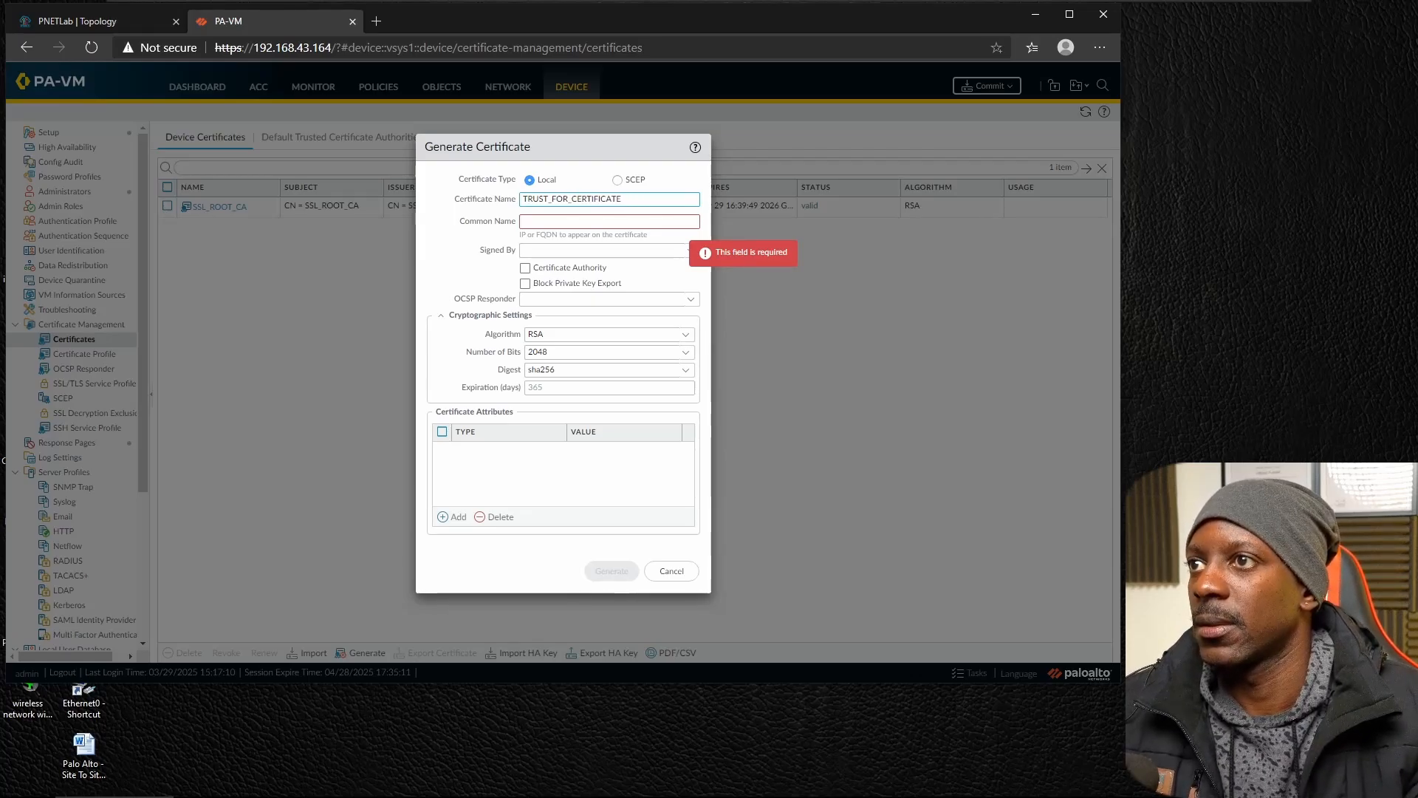
{"action": "type", "text": "SSL"}
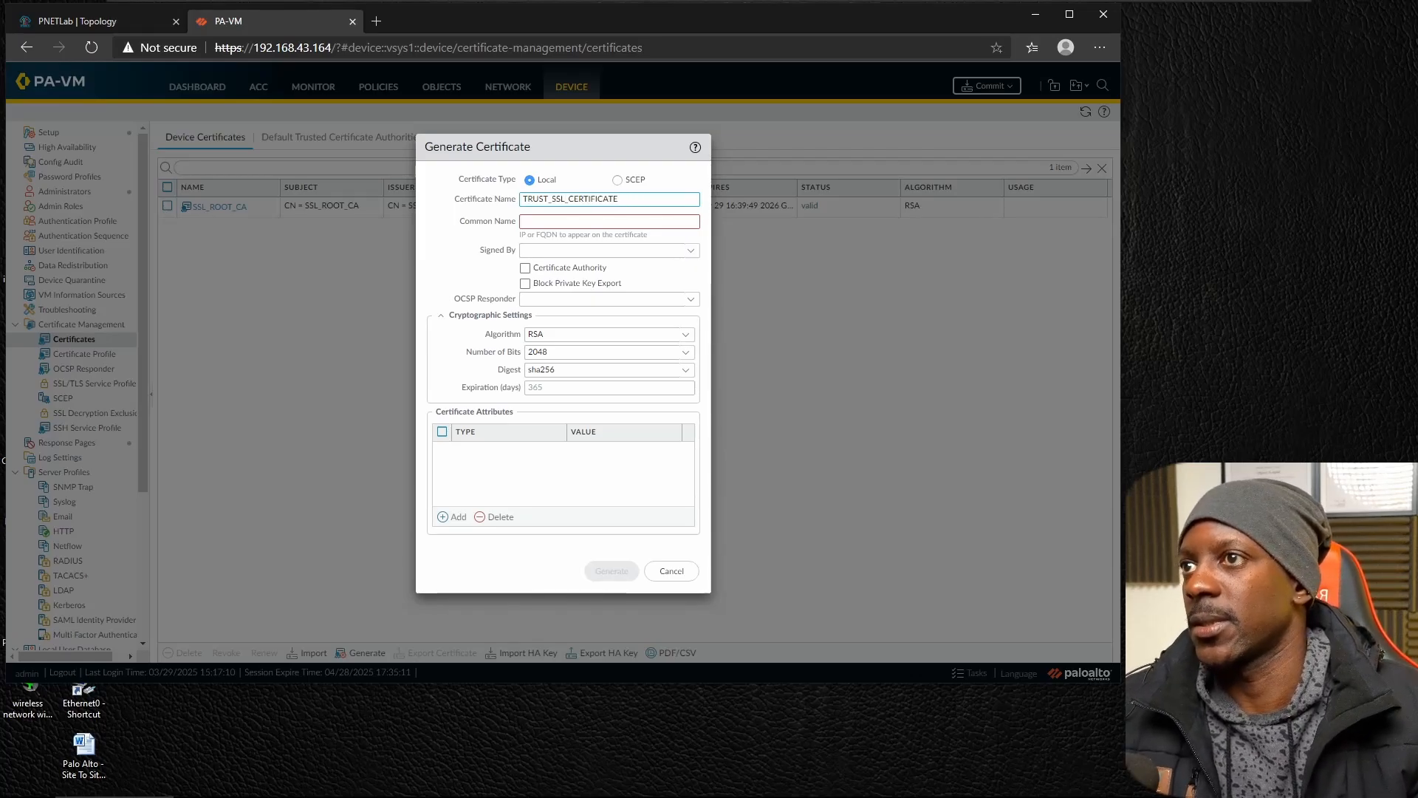
Set the common name to TRUST_SSL_CERTIFICATE and generate the certificate as a certificate authority signed by SSL_ROOT_CA.
{"action": "key", "text": "ctrl+a"}
{"action": "key", "text": "ctrl+c"}
{"action": "key", "text": "Tab"}
{"action": "key", "text": "ctrl+v"}
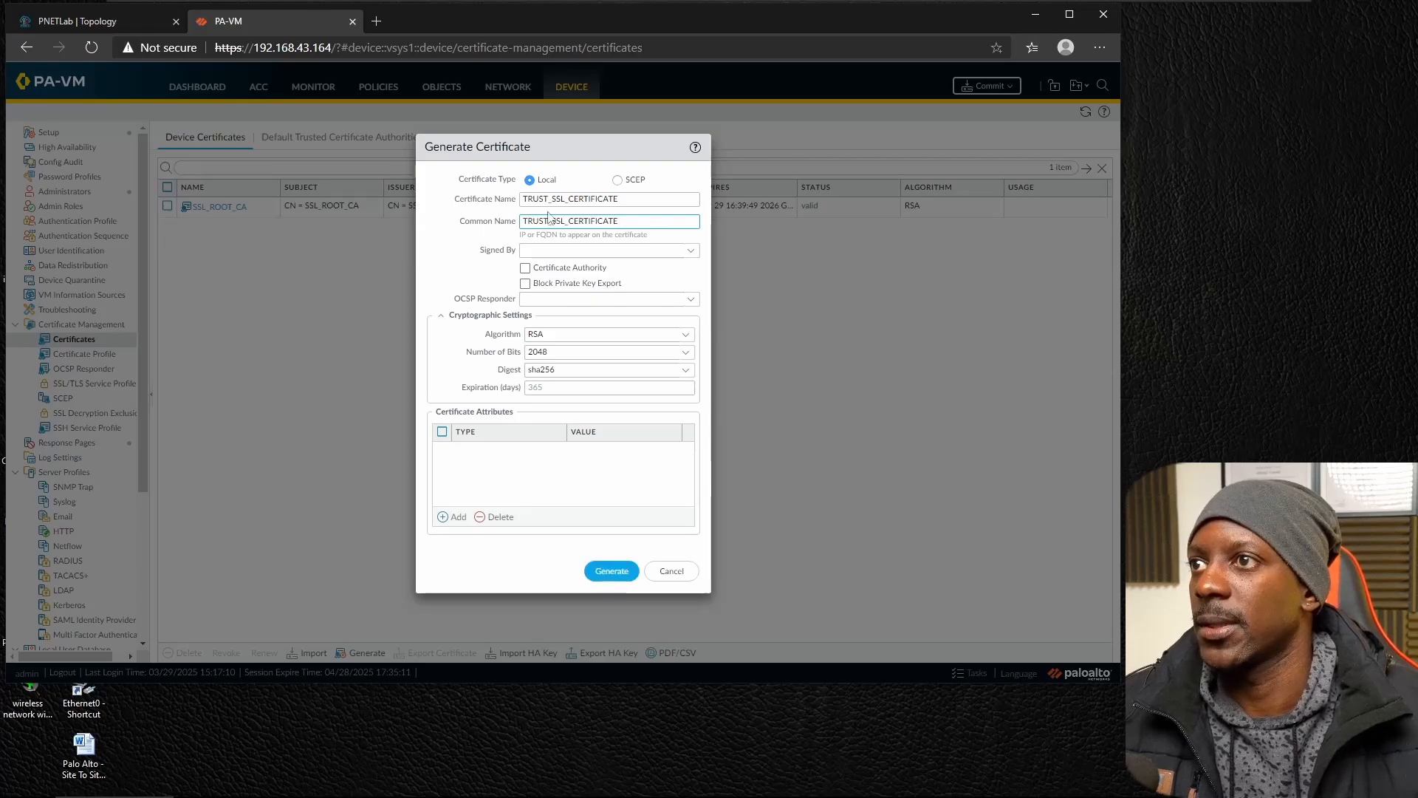
{"action": "left_click", "coordinate": [693, 252]}
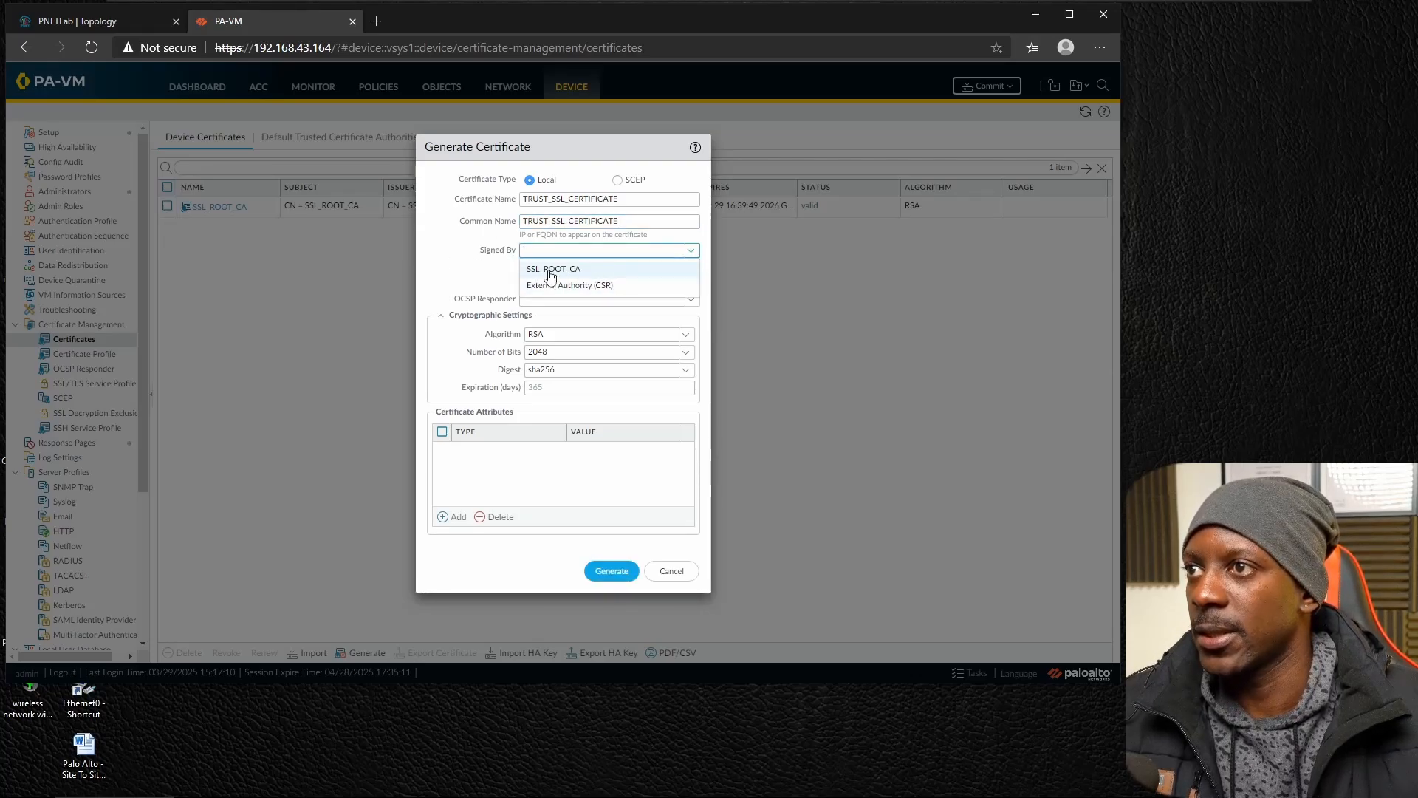
{"action": "left_click", "coordinate": [550, 270]}
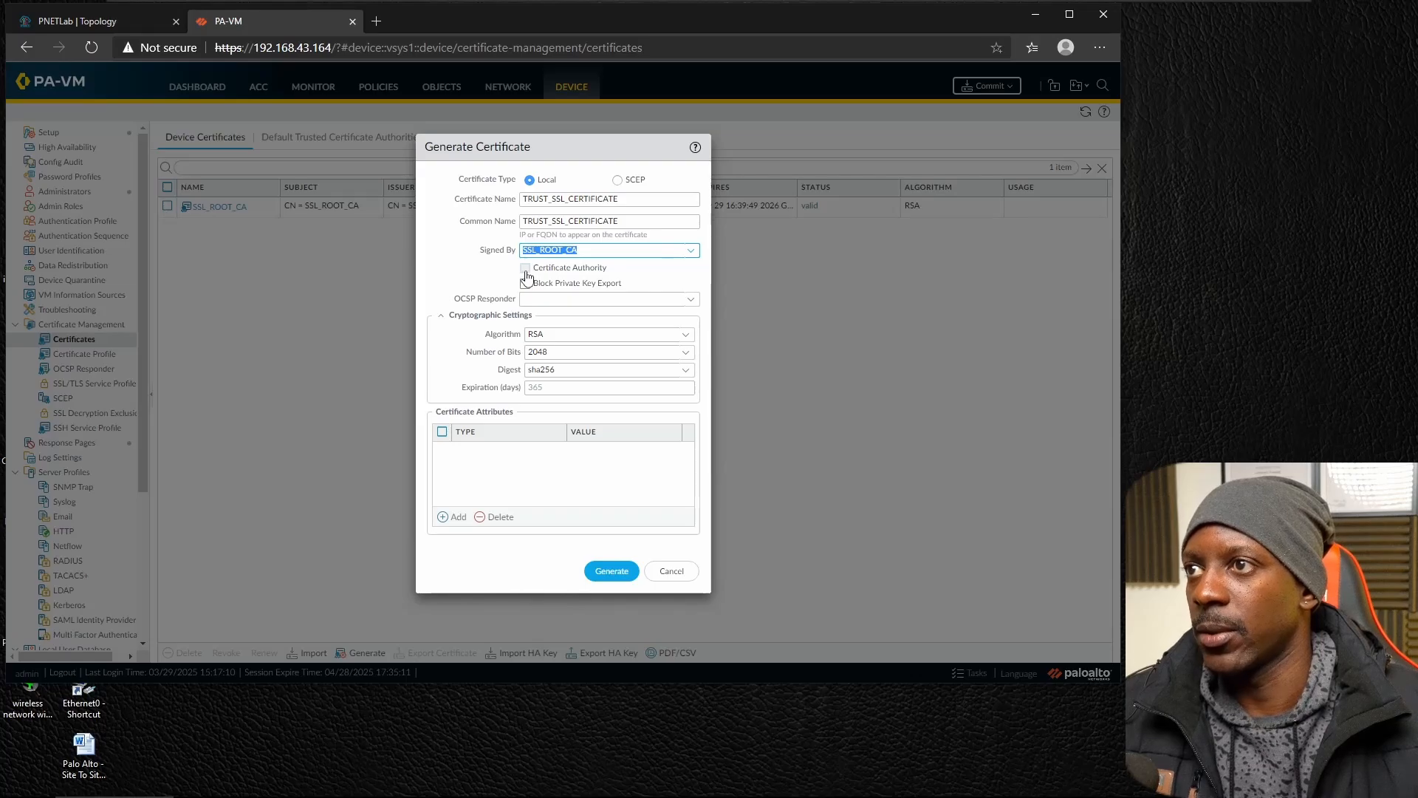
{"action": "left_click", "coordinate": [525, 269]}
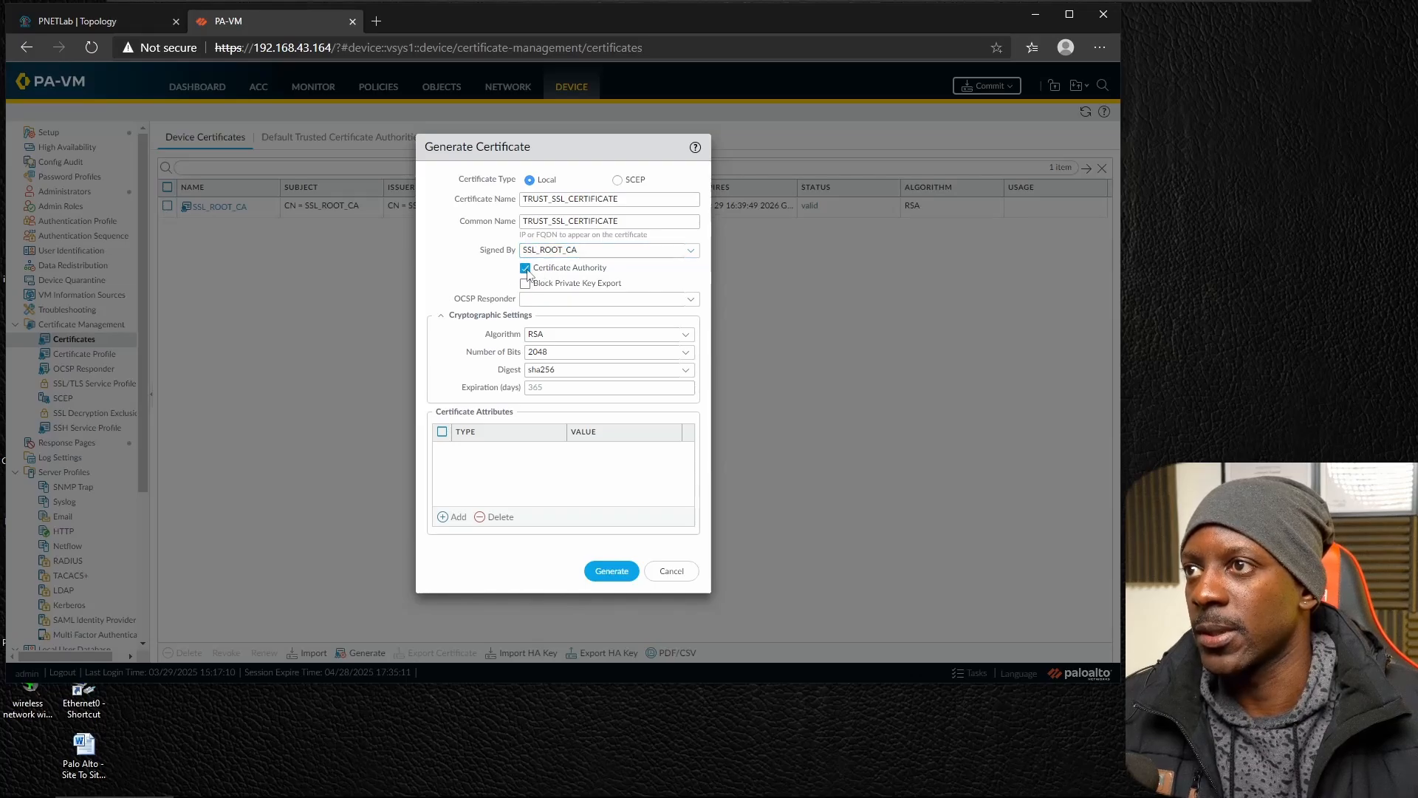
{"action": "left_click", "coordinate": [609, 574]}
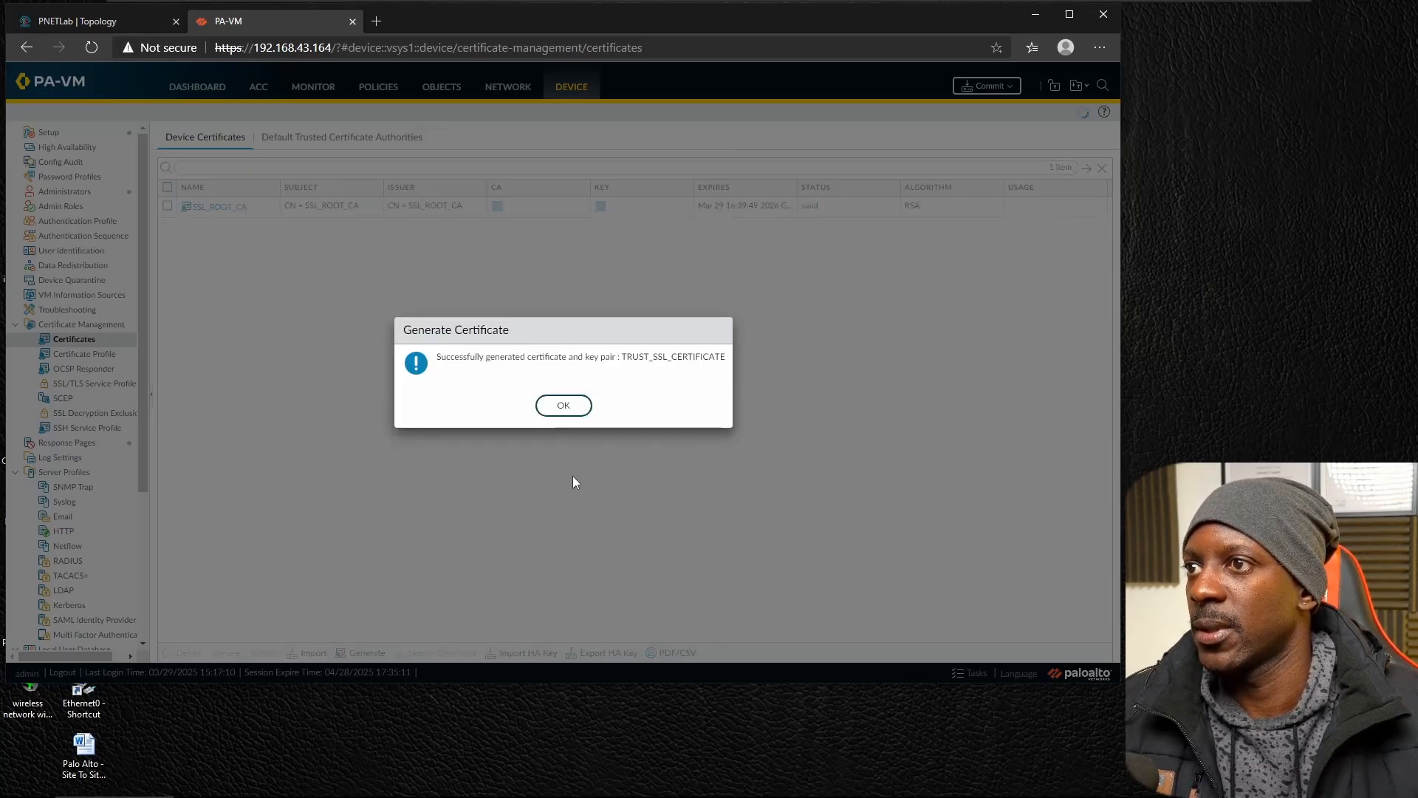
{"action": "left_click", "coordinate": [563, 406]}
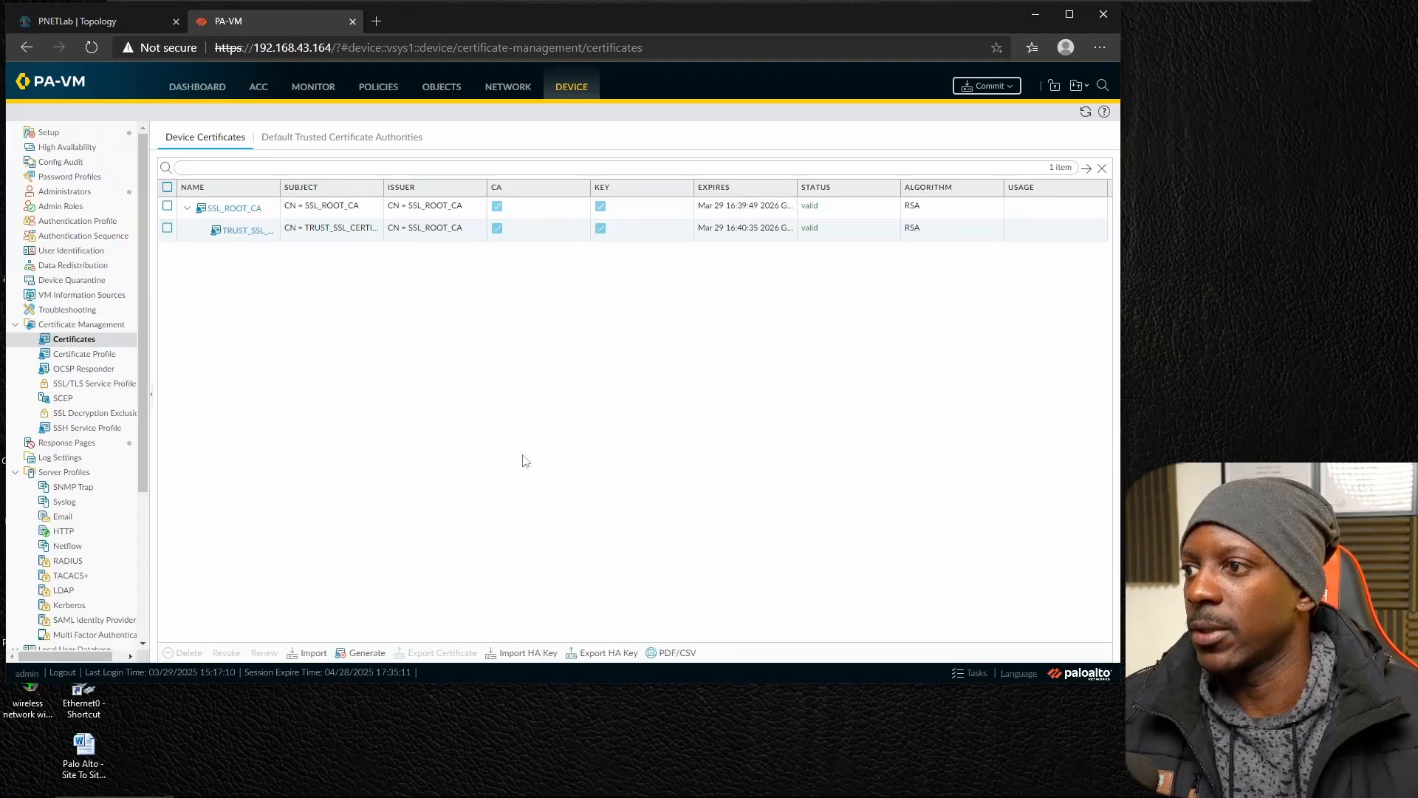
Start generating another local certificate and set its certificate name to UNTRUST_SSL_CERTIFICATE.
{"action": "left_click", "coordinate": [369, 655]}
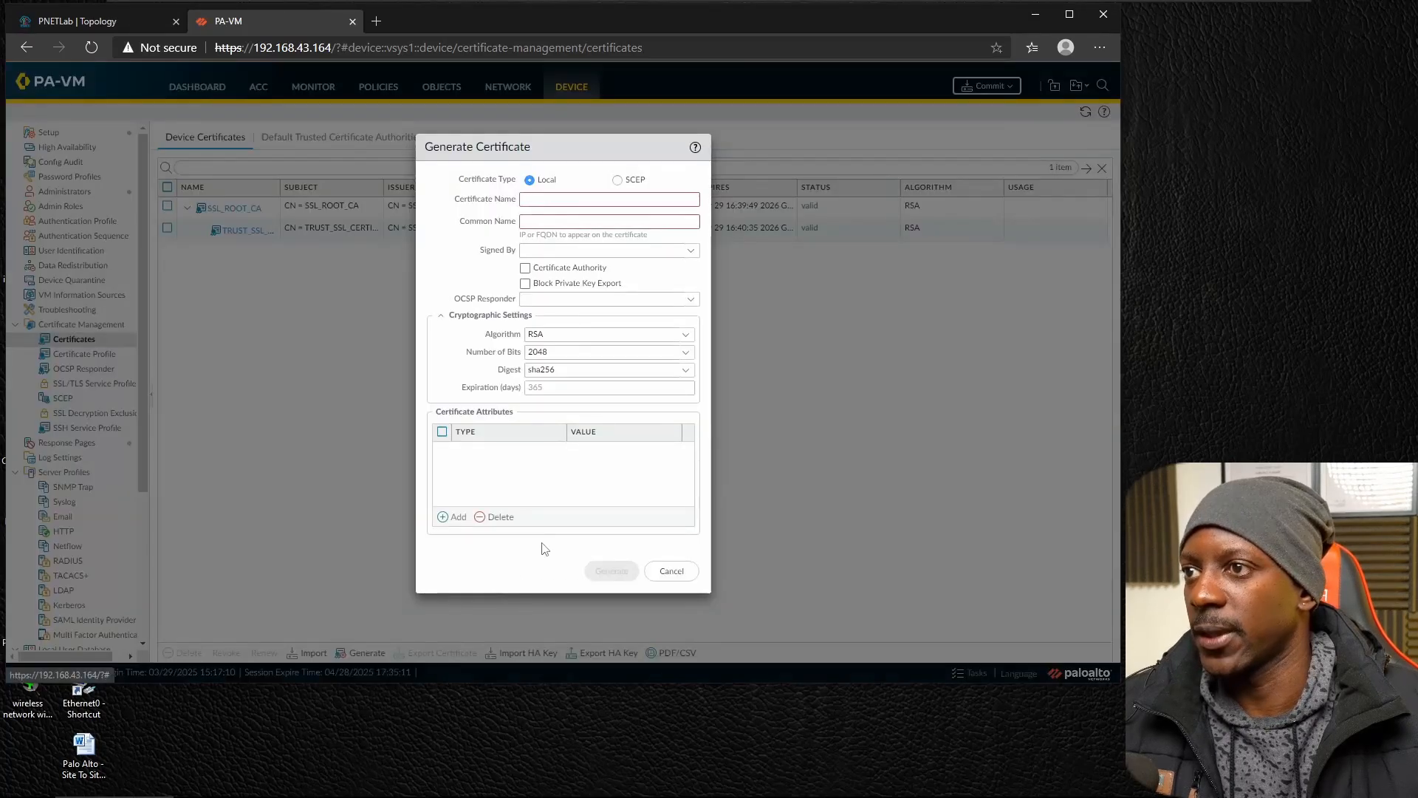
{"action": "left_click", "coordinate": [566, 199]}
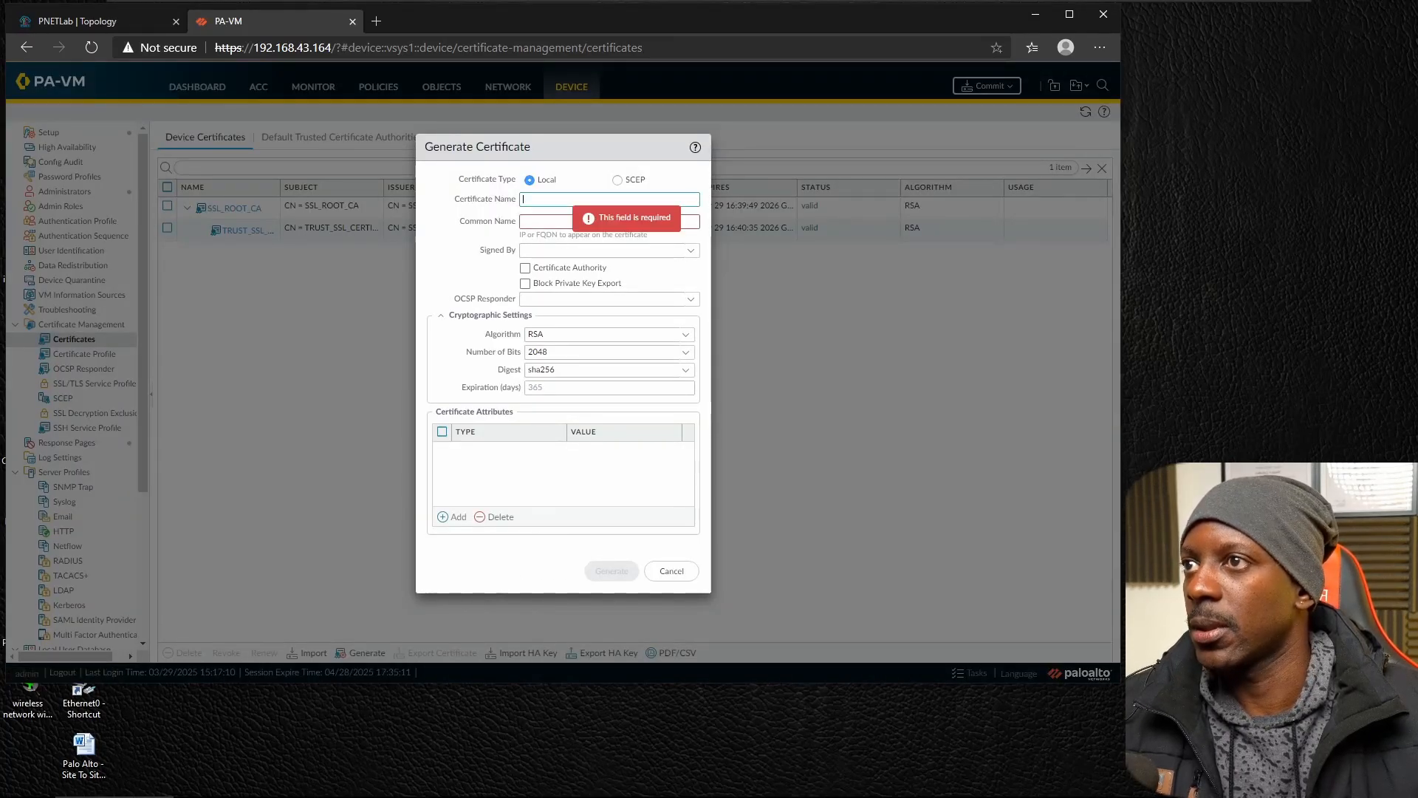
{"action": "key", "text": "ctrl+v"}
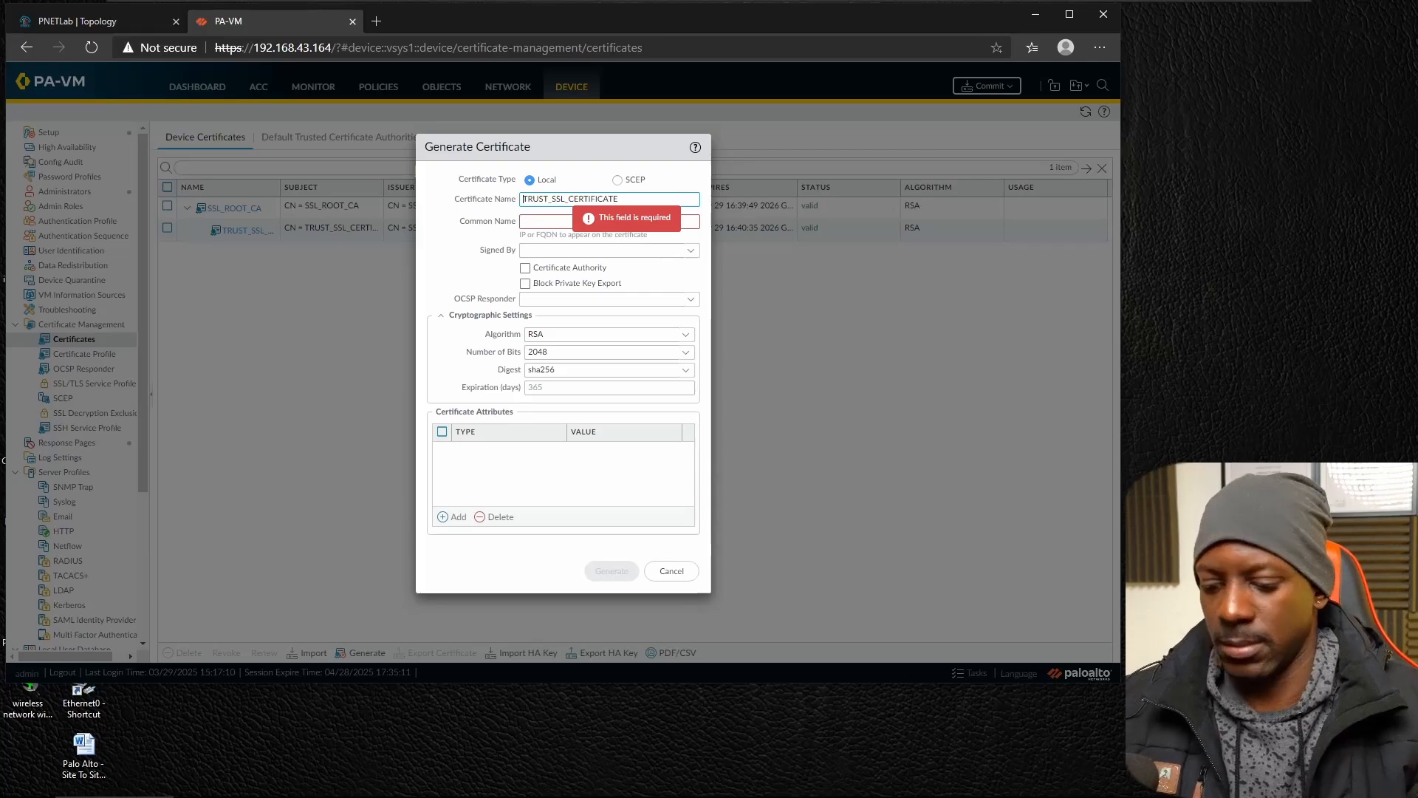
{"action": "key", "text": "Home"}
{"action": "type", "text": "UNTRU"}
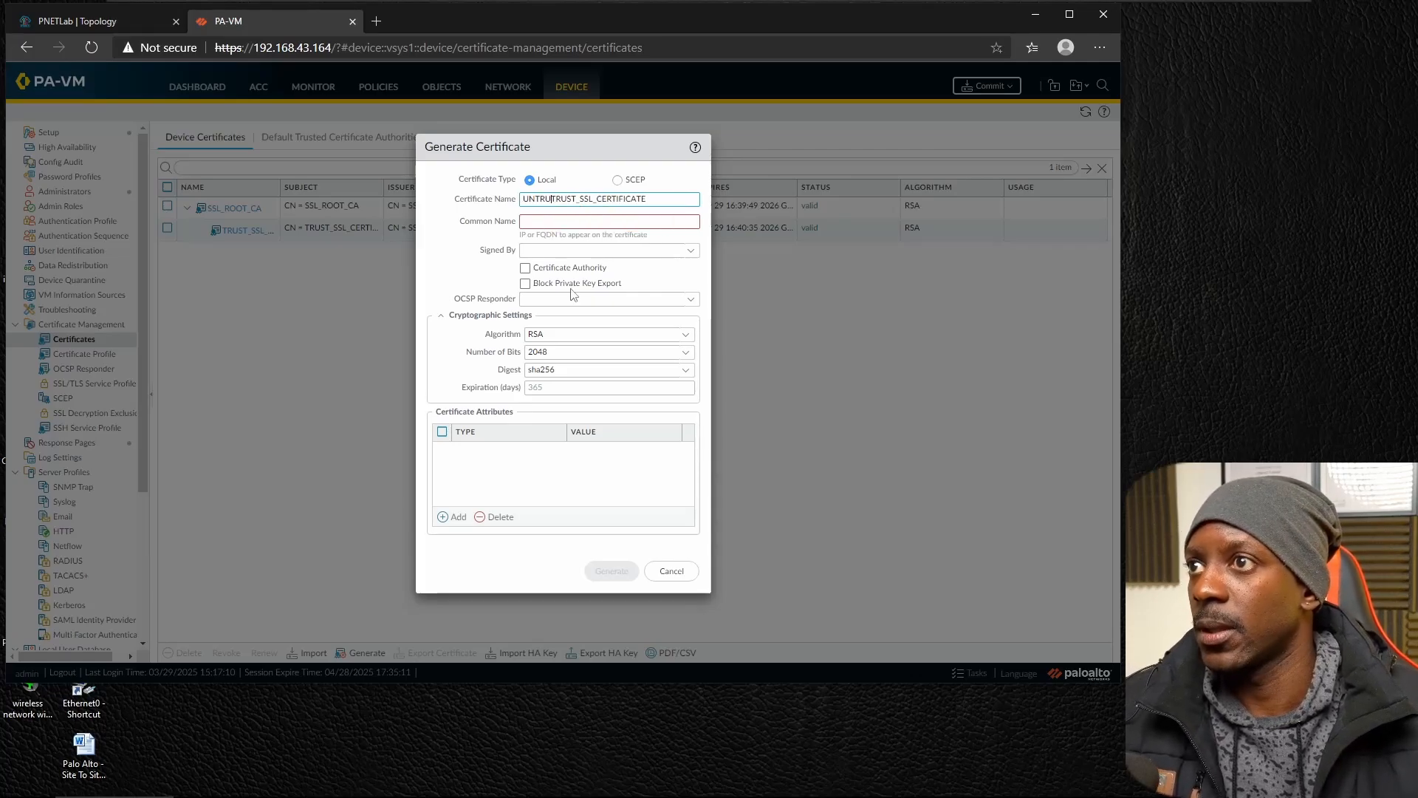
{"action": "key", "text": "BackSpace"}
{"action": "key", "text": "BackSpace"}
{"action": "key", "text": "BackSpace"}
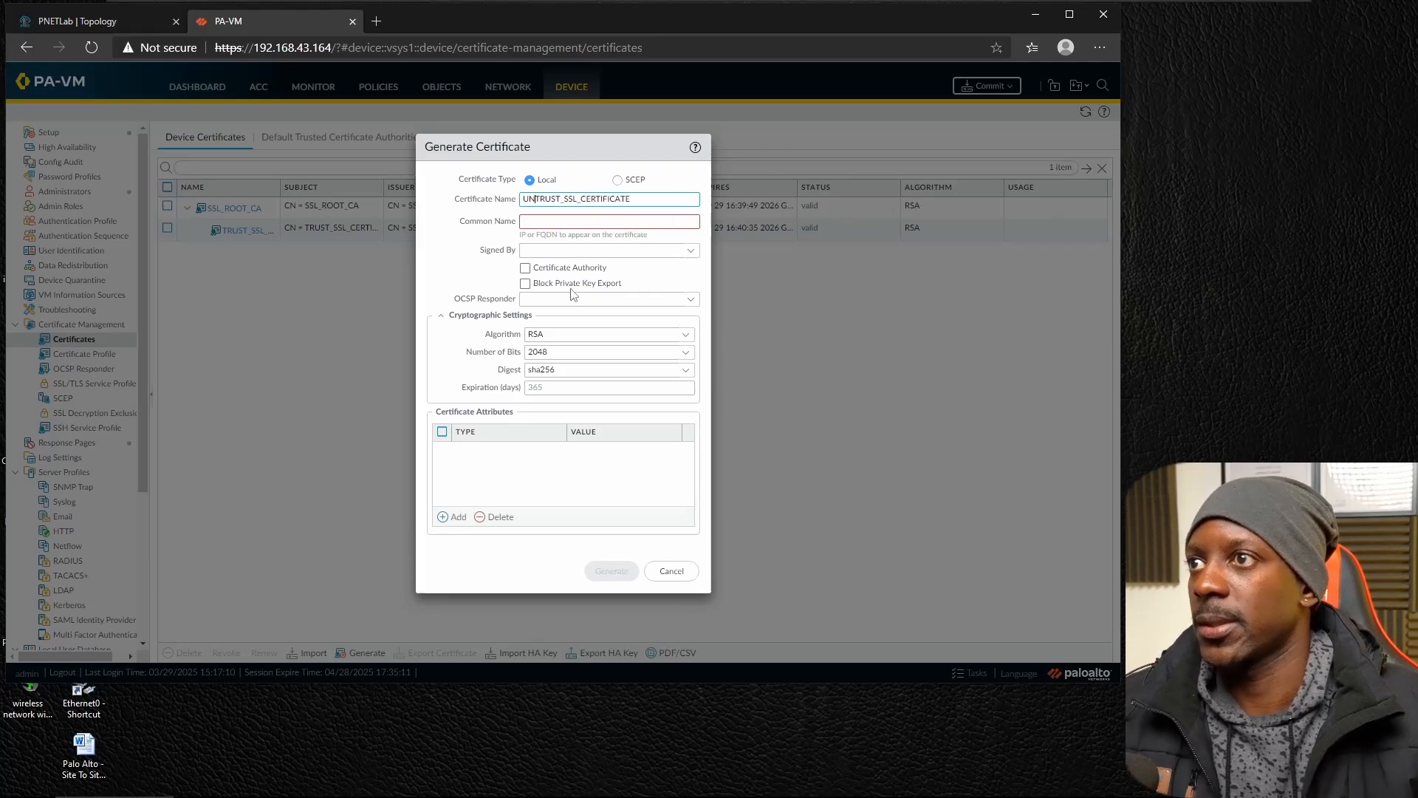
Set the common name to UNTRUST_SSL_CERTIFICATE and generate the certificate as a certificate authority without choosing a signing certificate.
{"action": "key", "text": "ctrl+a"}
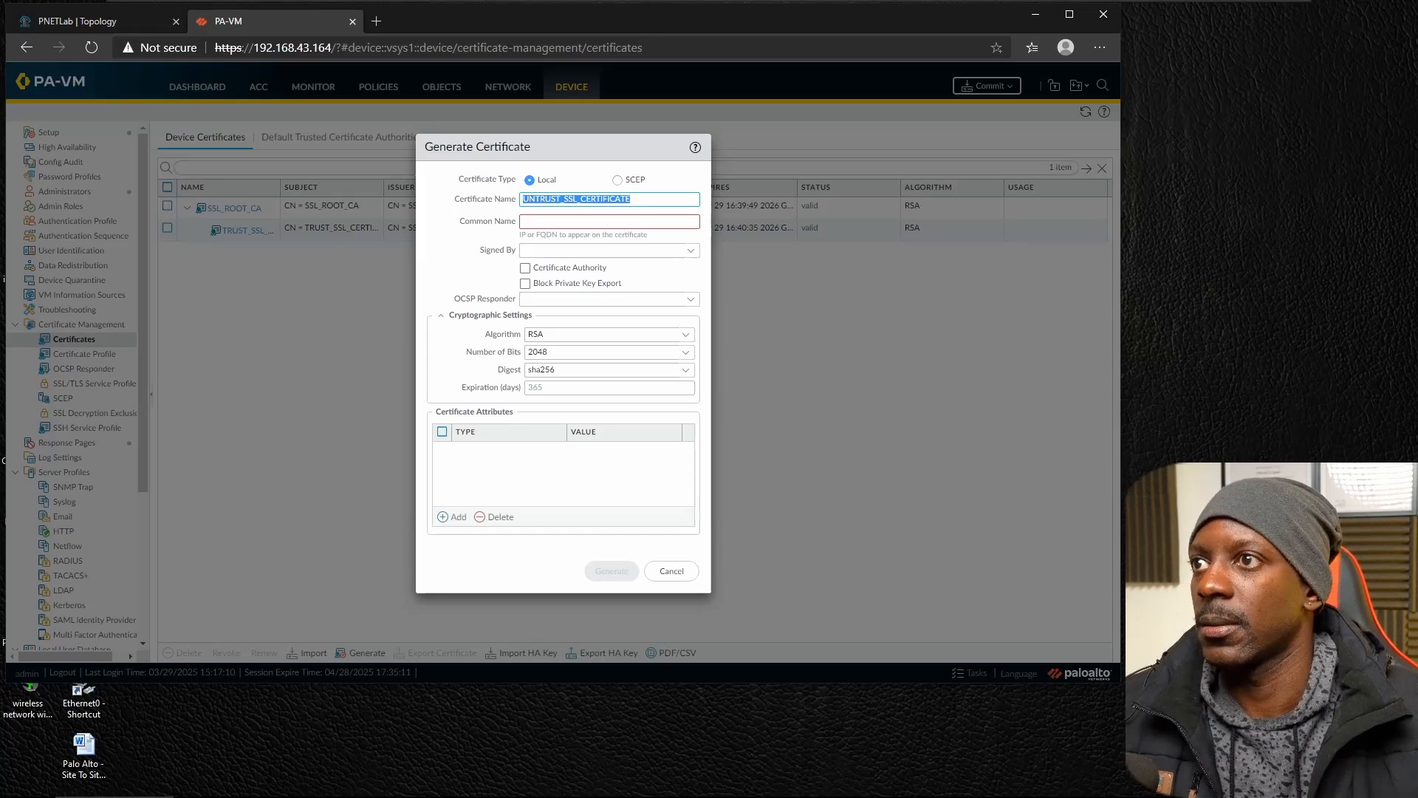
{"action": "key", "text": "ctrl+c"}
{"action": "key", "text": "Tab"}
{"action": "key", "text": "ctrl+v"}
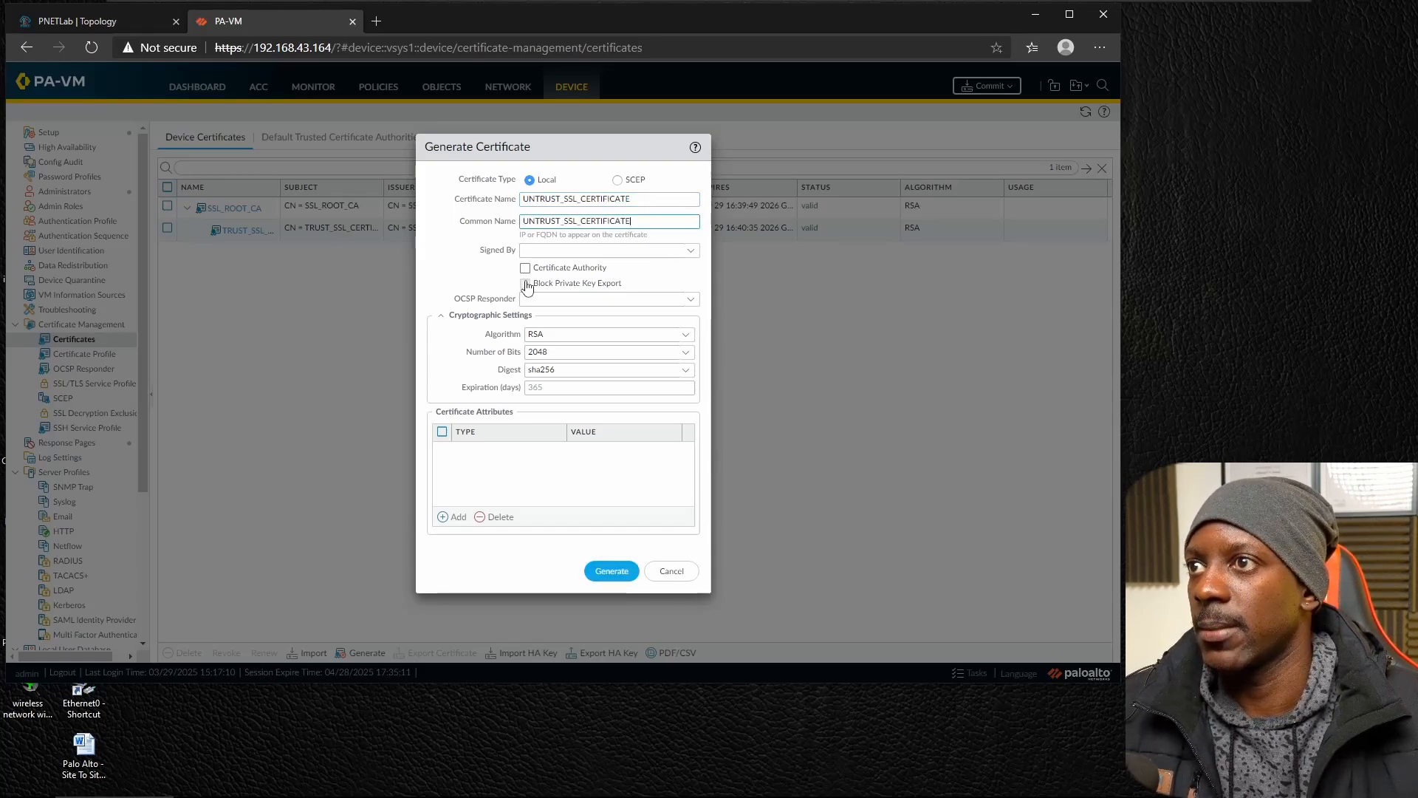
{"action": "left_click", "coordinate": [525, 268]}
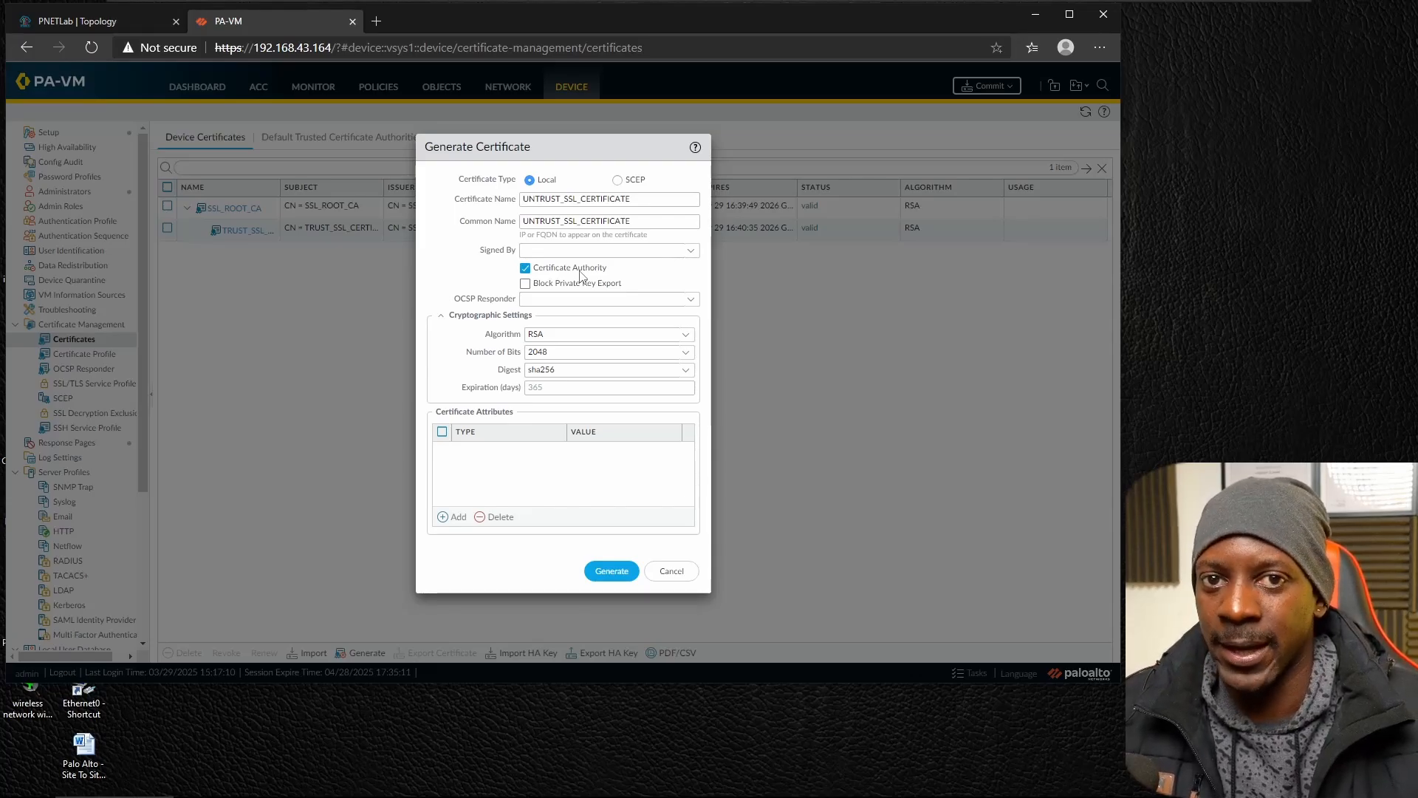
{"action": "left_click", "coordinate": [602, 568]}
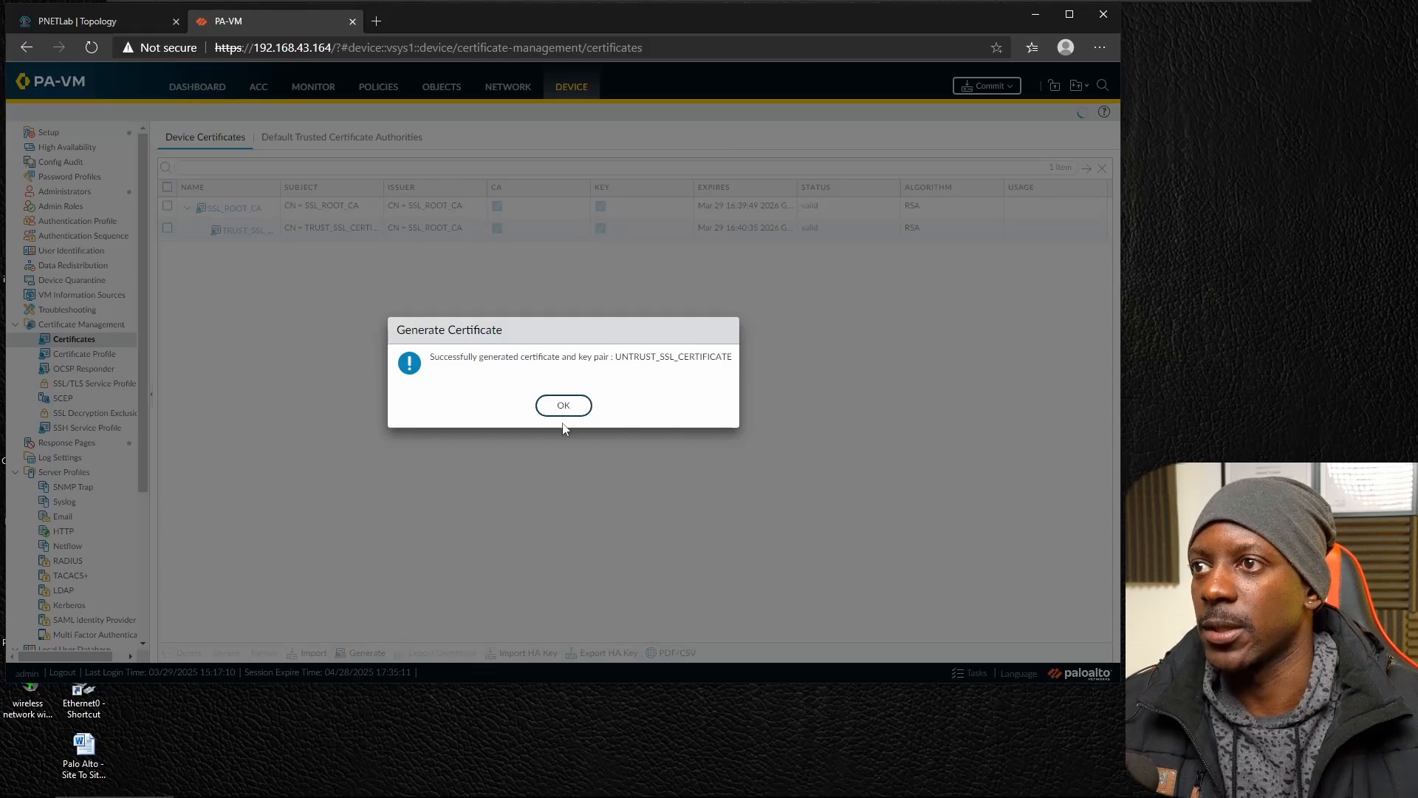
{"action": "left_click", "coordinate": [562, 410]}
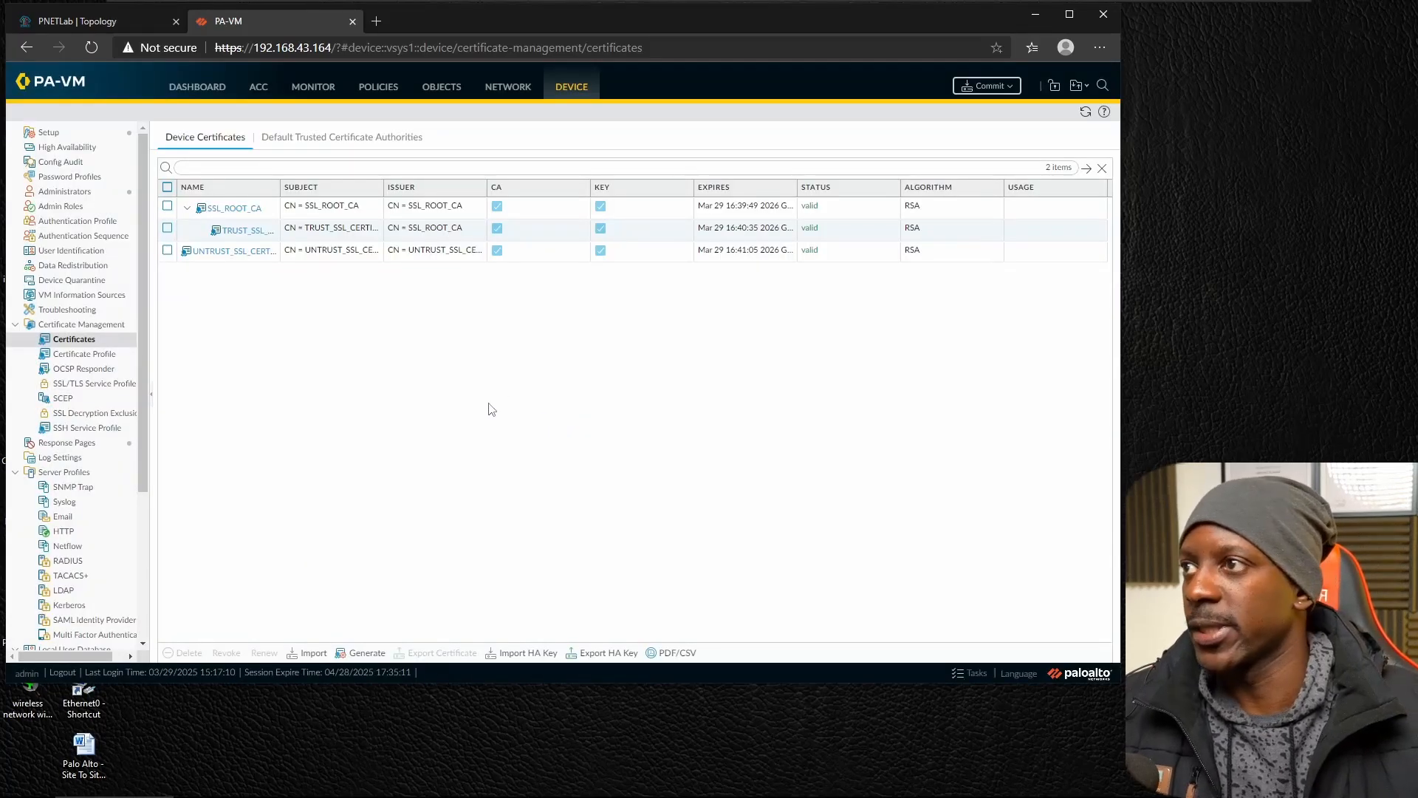
Mark the SSL_ROOT_CA certificate as a Trusted Root CA.
{"action": "left_click", "coordinate": [246, 208]}
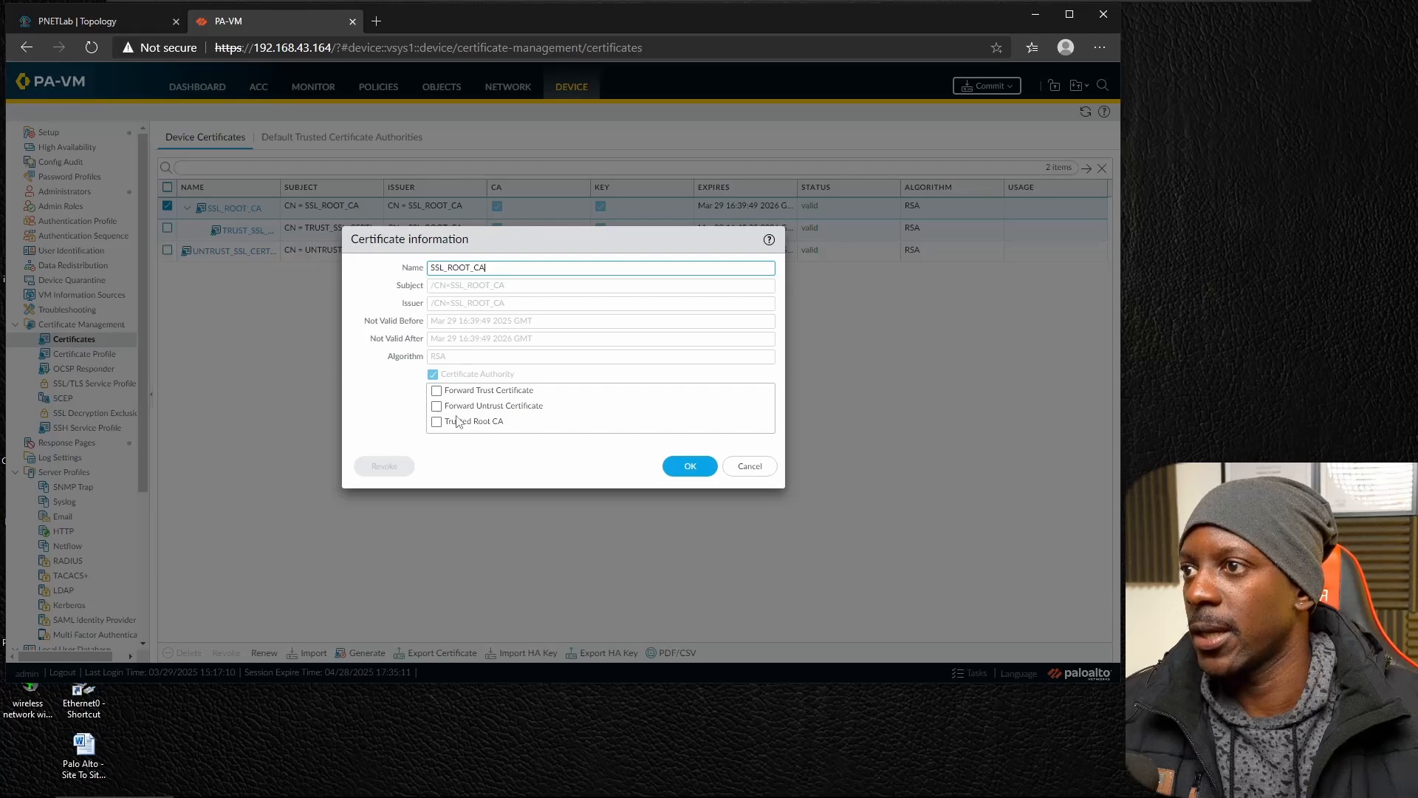
{"action": "left_click", "coordinate": [437, 423]}
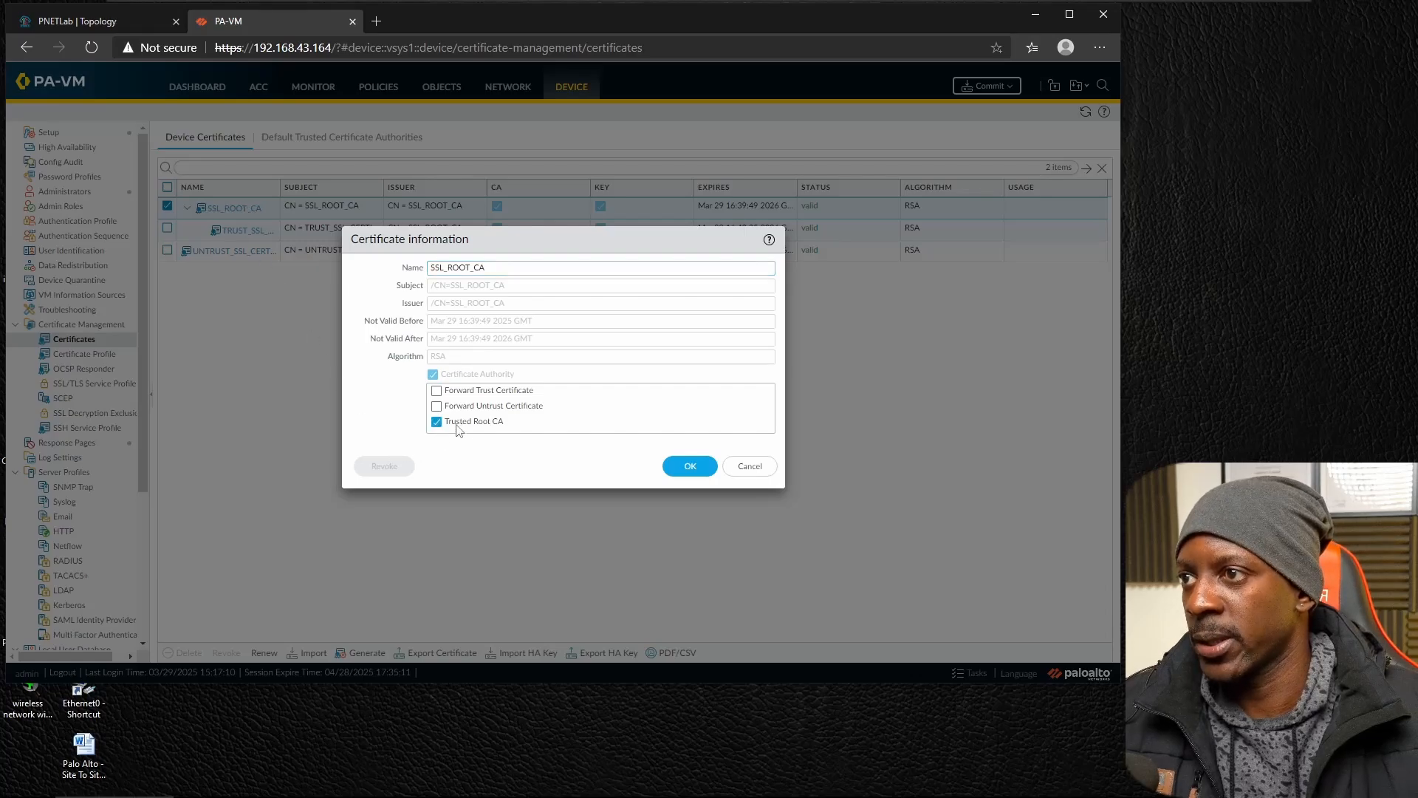
{"action": "left_click", "coordinate": [689, 466]}
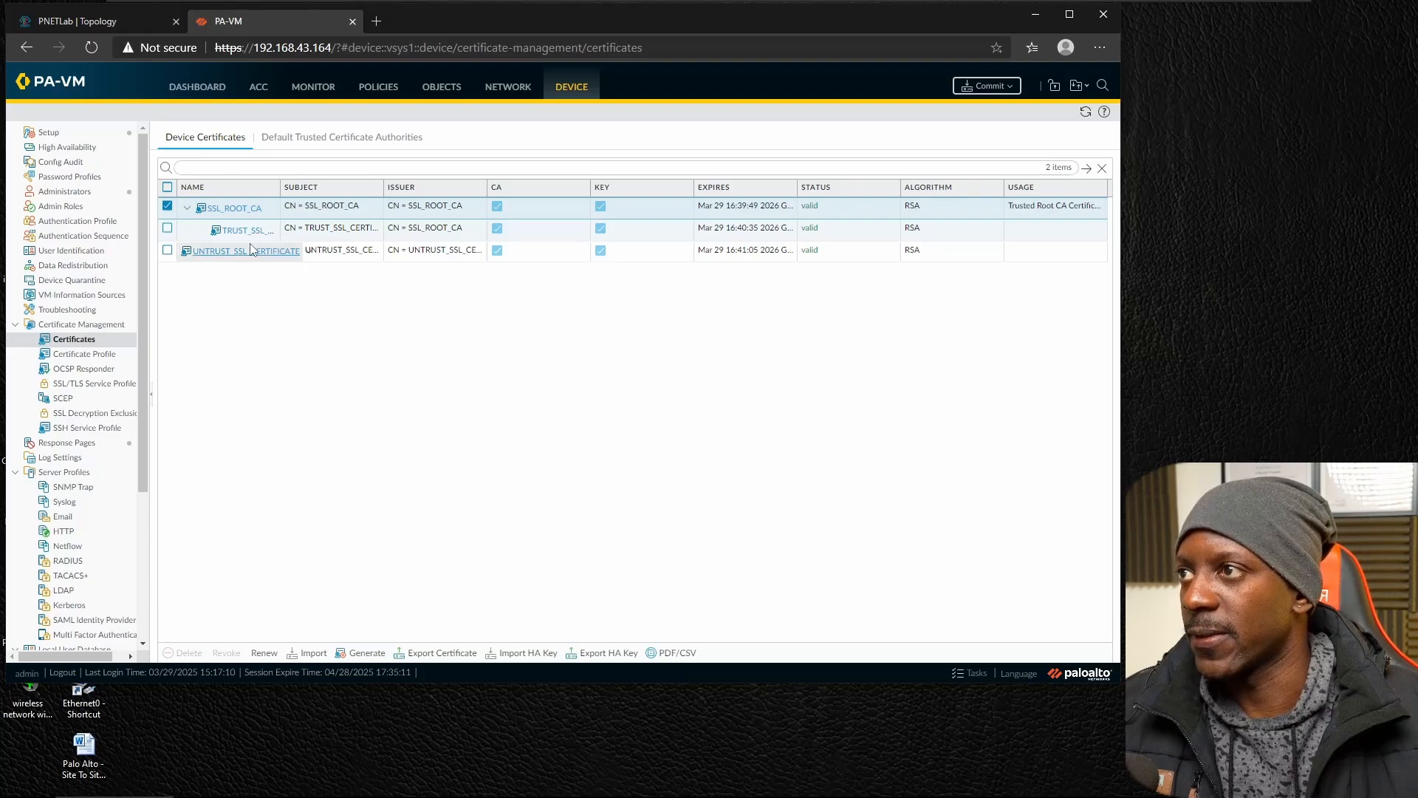
Set TRUST_SSL_CERTIFICATE as the Forward Trust Certificate.
{"action": "left_click", "coordinate": [246, 231]}
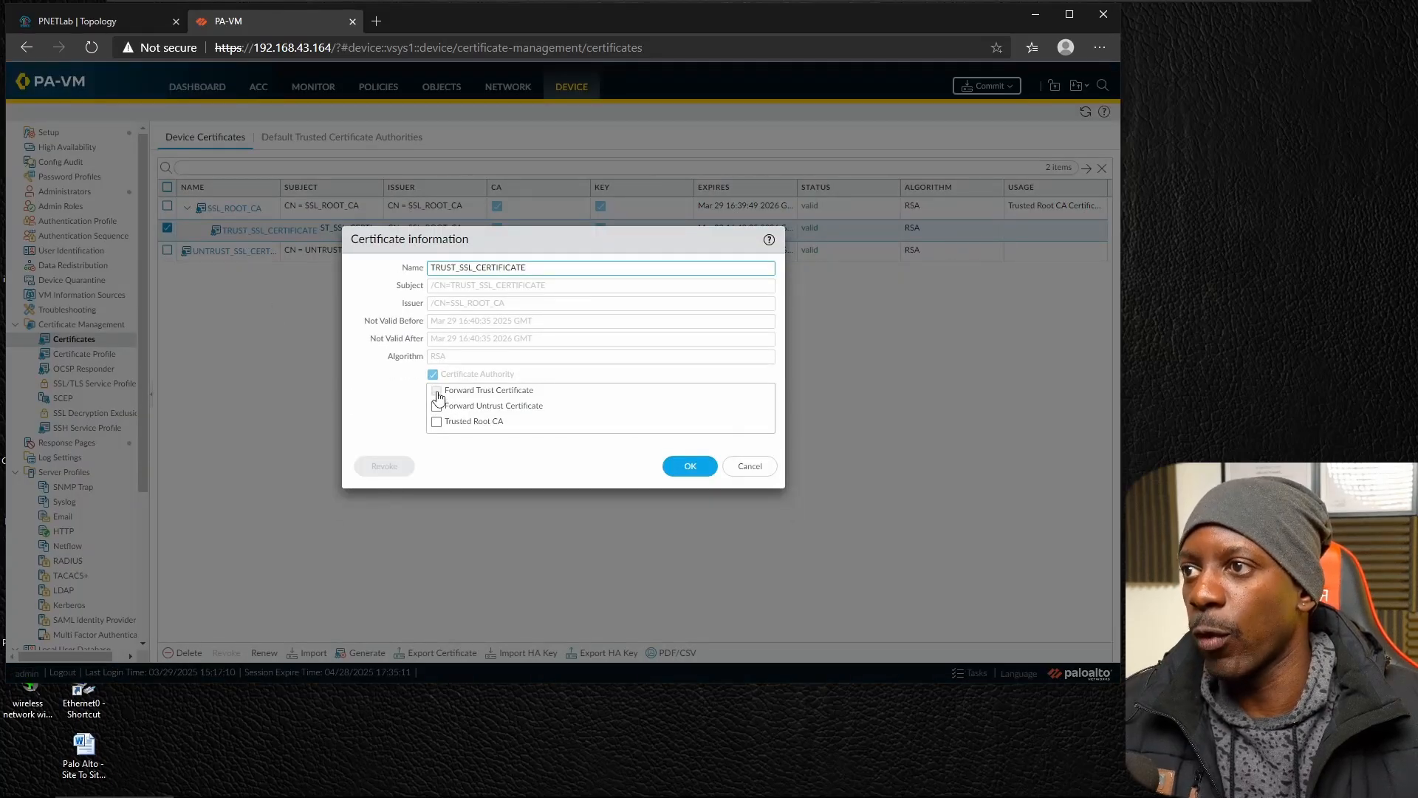
{"action": "left_click", "coordinate": [437, 392]}
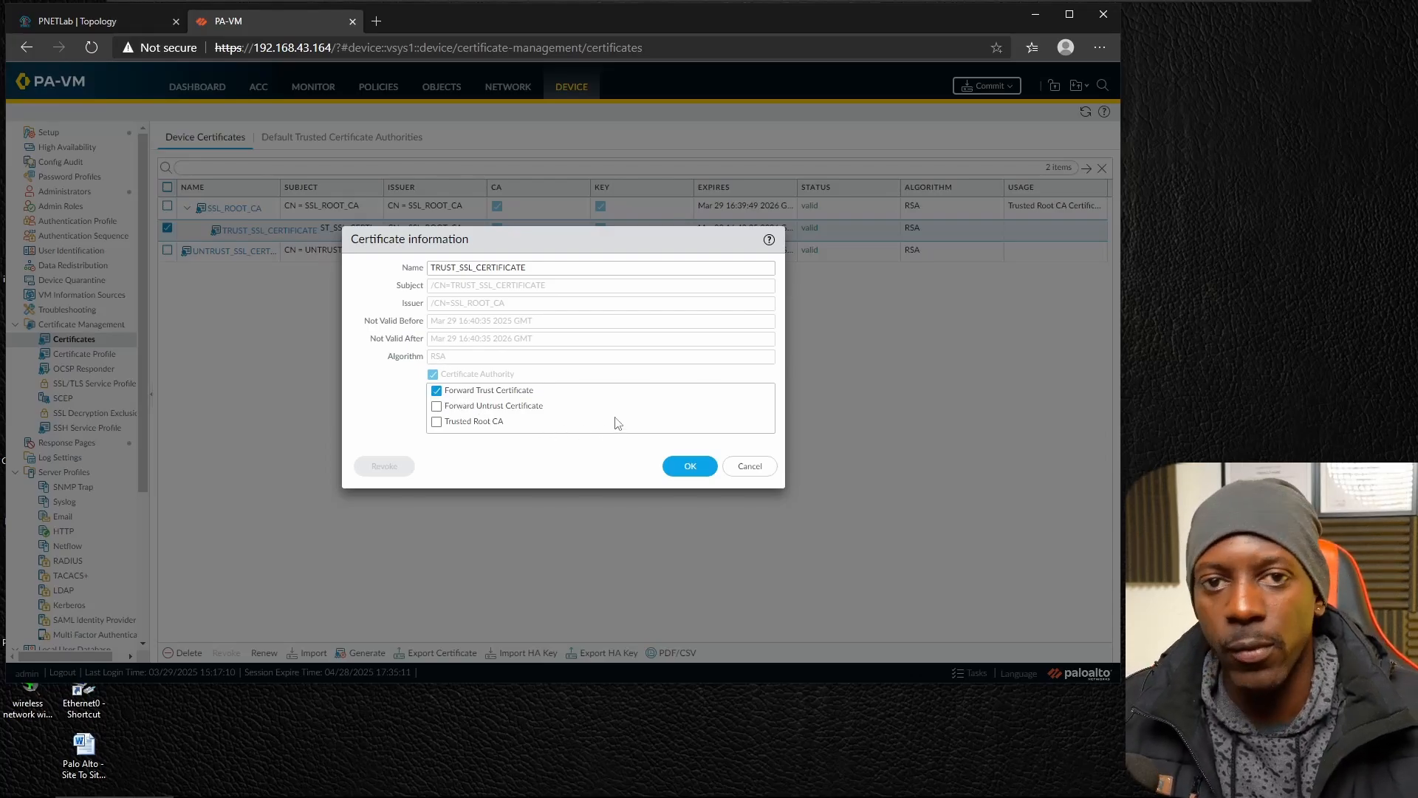
{"action": "left_click", "coordinate": [680, 466]}
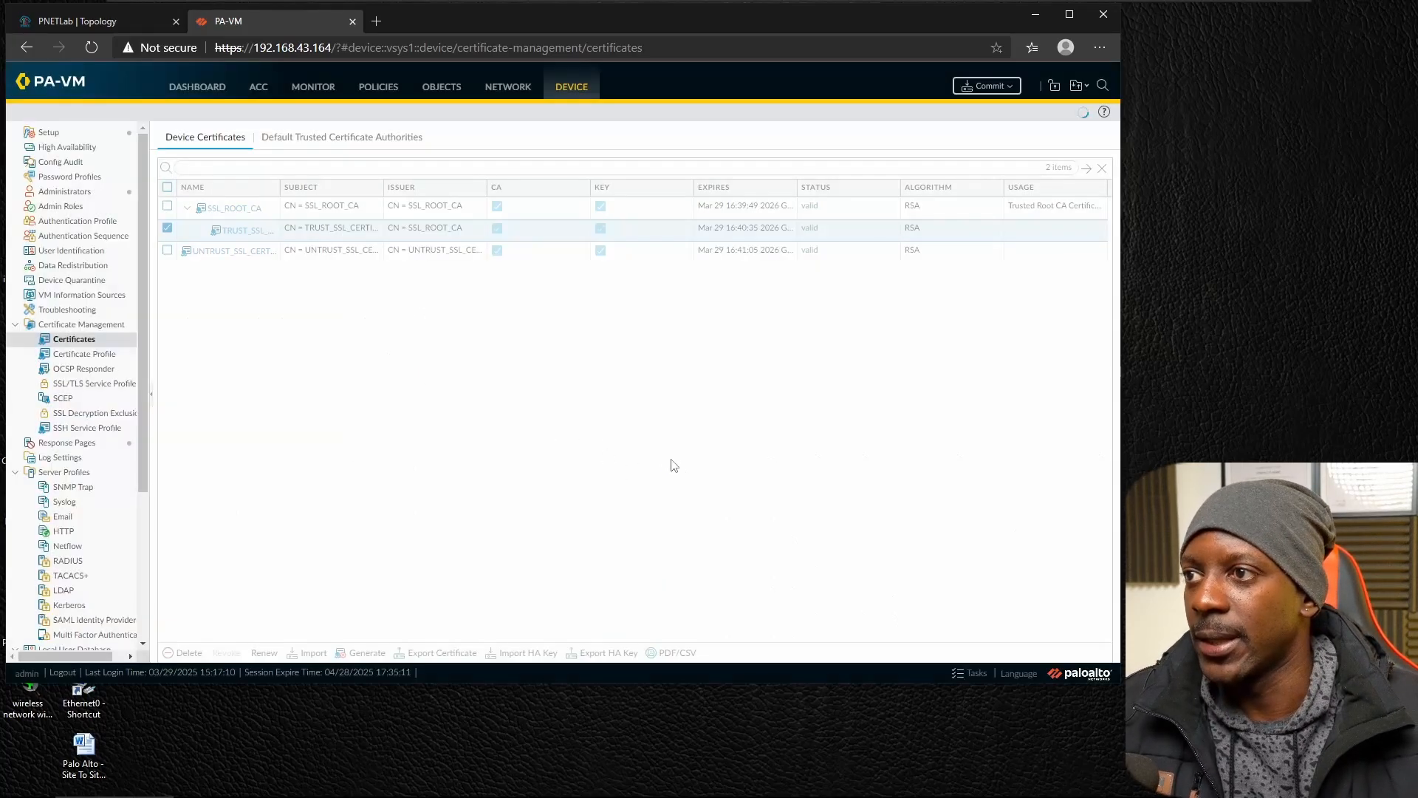
Set UNTRUST_SSL_CERTIFICATE as the Forward Untrust Certificate and commit the configuration.
{"action": "left_click", "coordinate": [225, 252]}
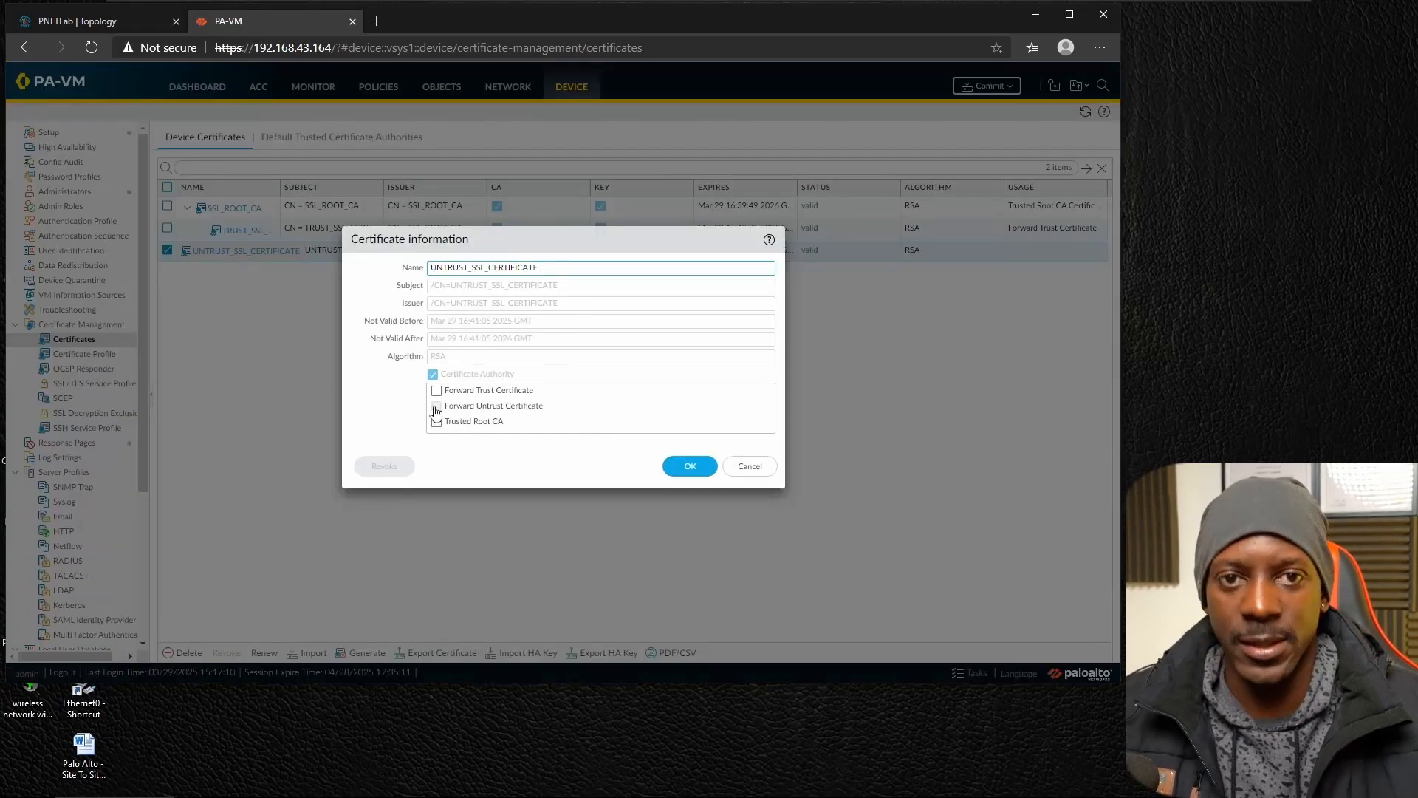
{"action": "left_click", "coordinate": [437, 408]}
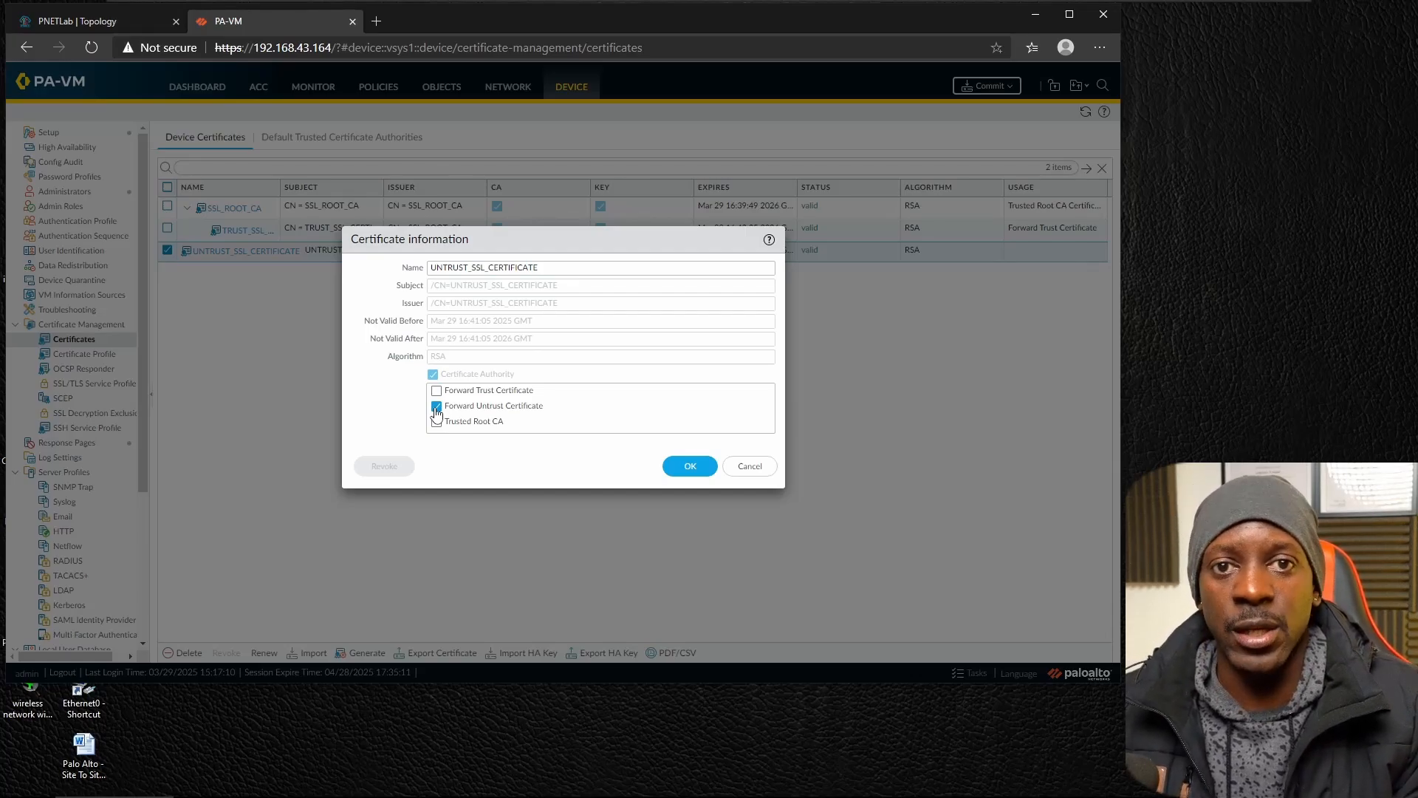
{"action": "left_click", "coordinate": [690, 468]}
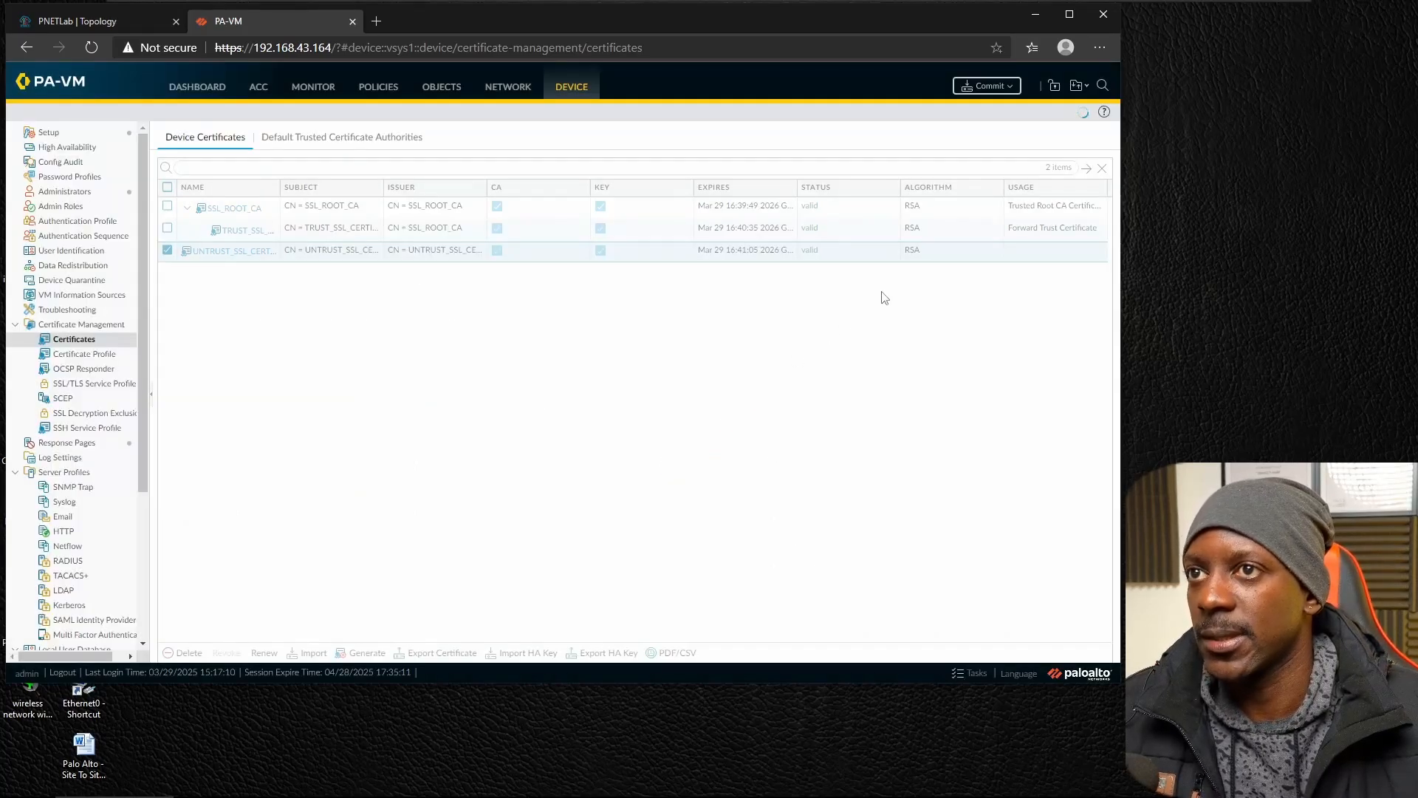
{"action": "left_click", "coordinate": [986, 87]}
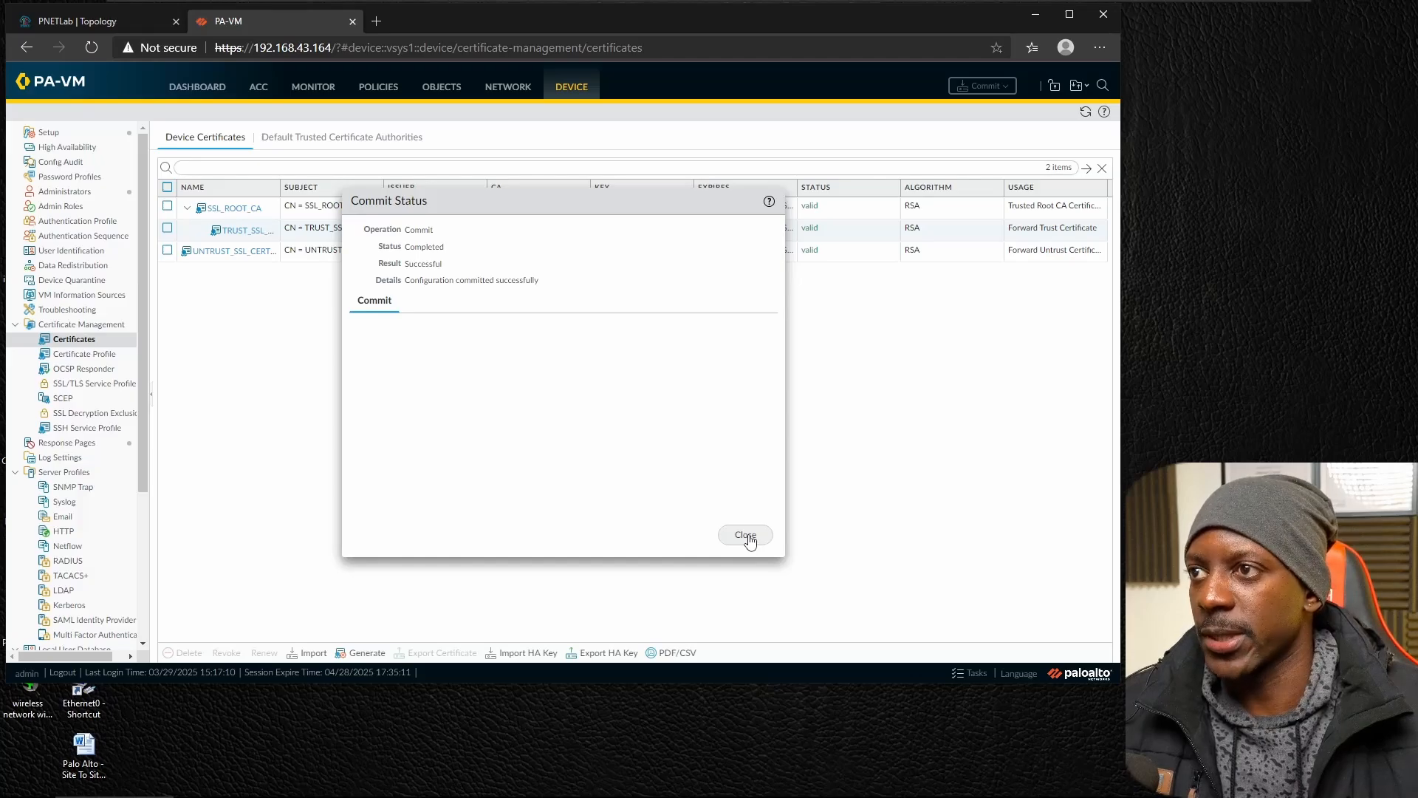
{"action": "left_click", "coordinate": [748, 539]}
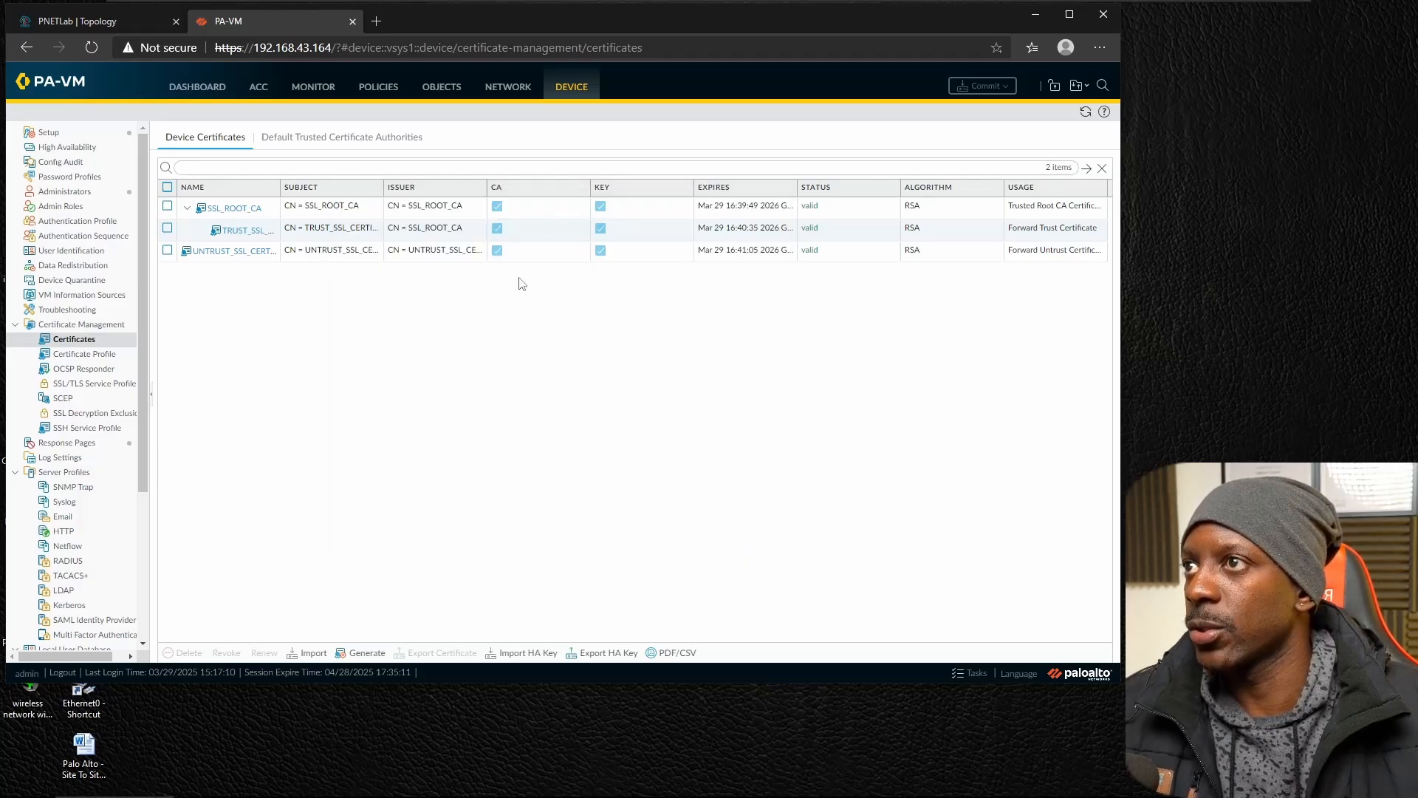
Add a new decryption profile under Objects and name it SSL_FORWARD_PROXY_PROFILE.
{"action": "left_click", "coordinate": [441, 90]}
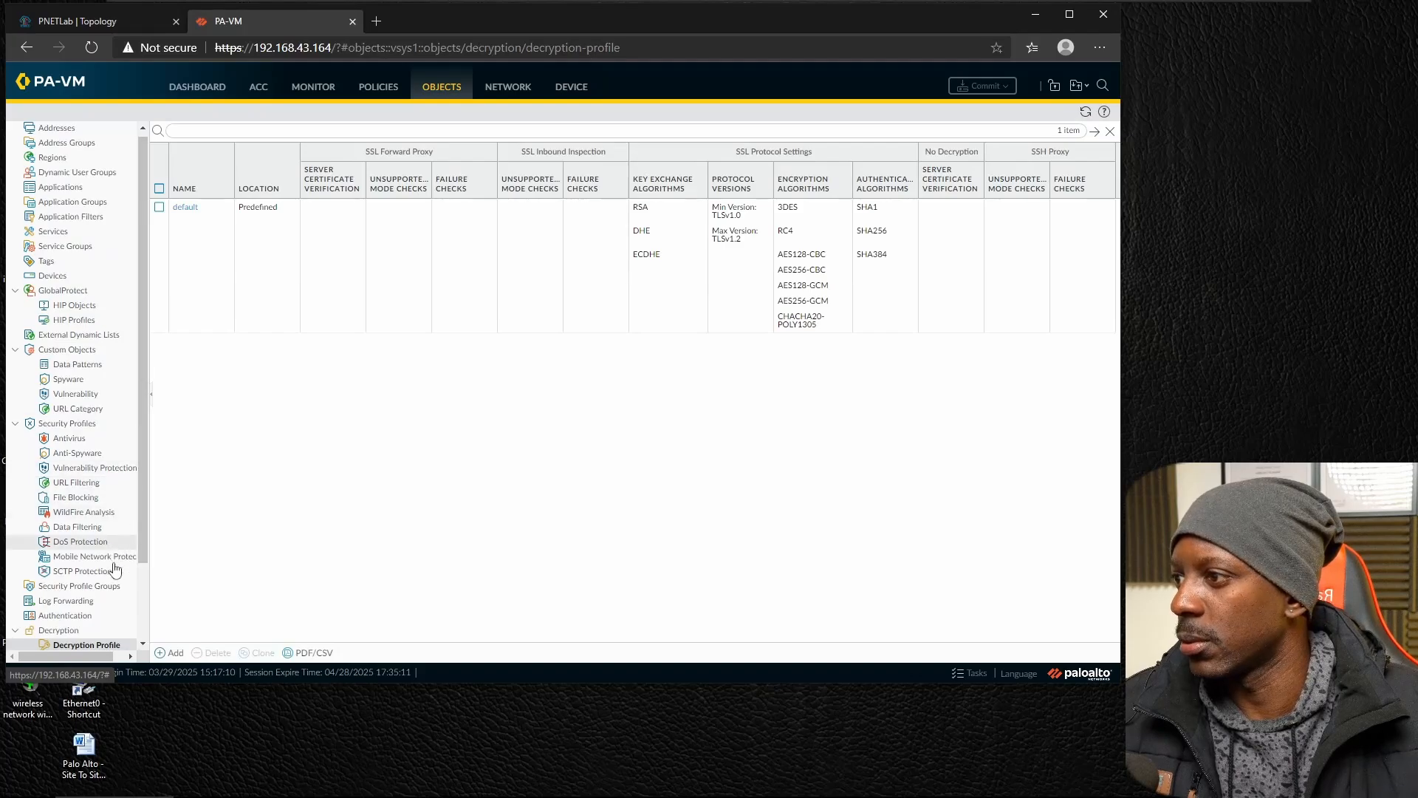
{"action": "scroll", "coordinate": [88, 569], "scroll_direction": "down", "scroll_amount": 1}
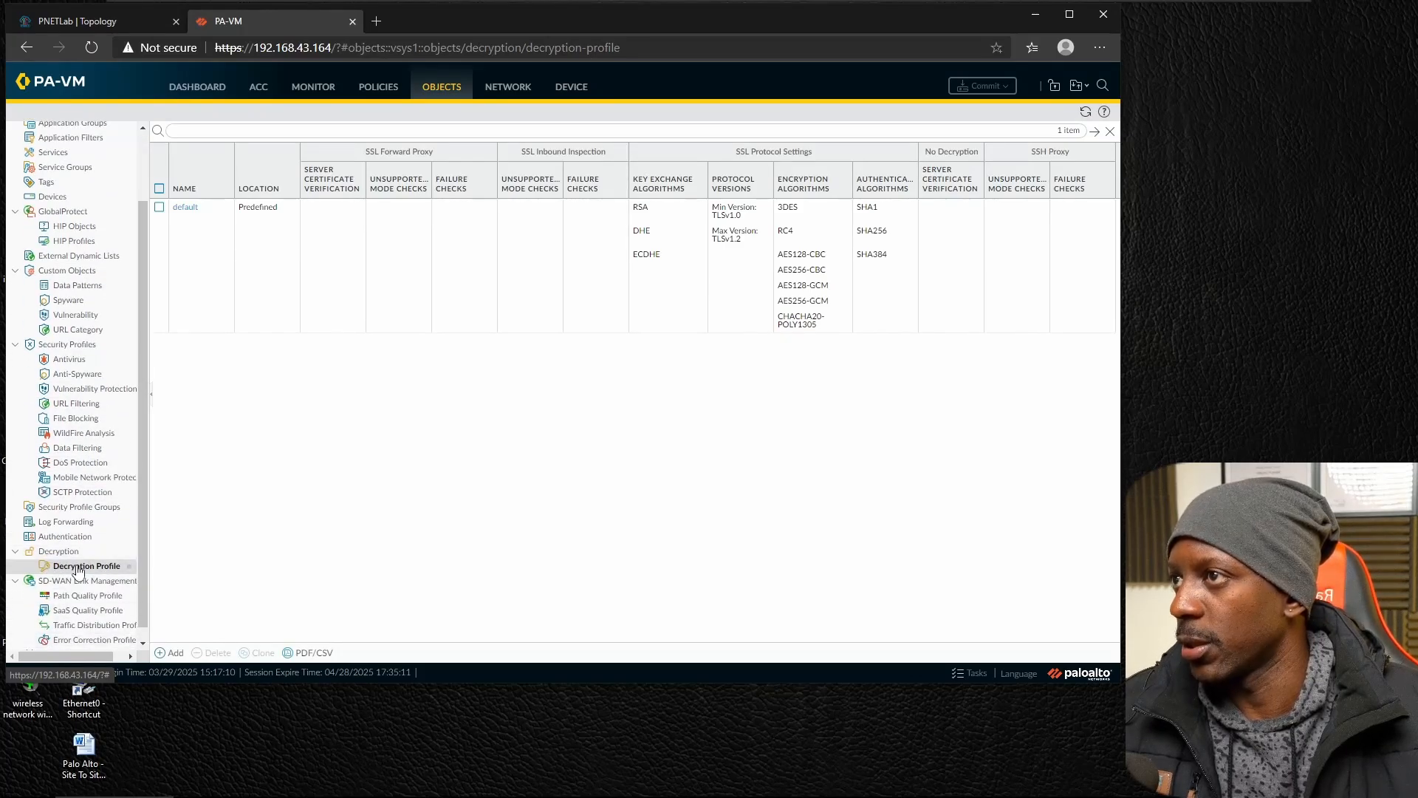
{"action": "left_click", "coordinate": [177, 652]}
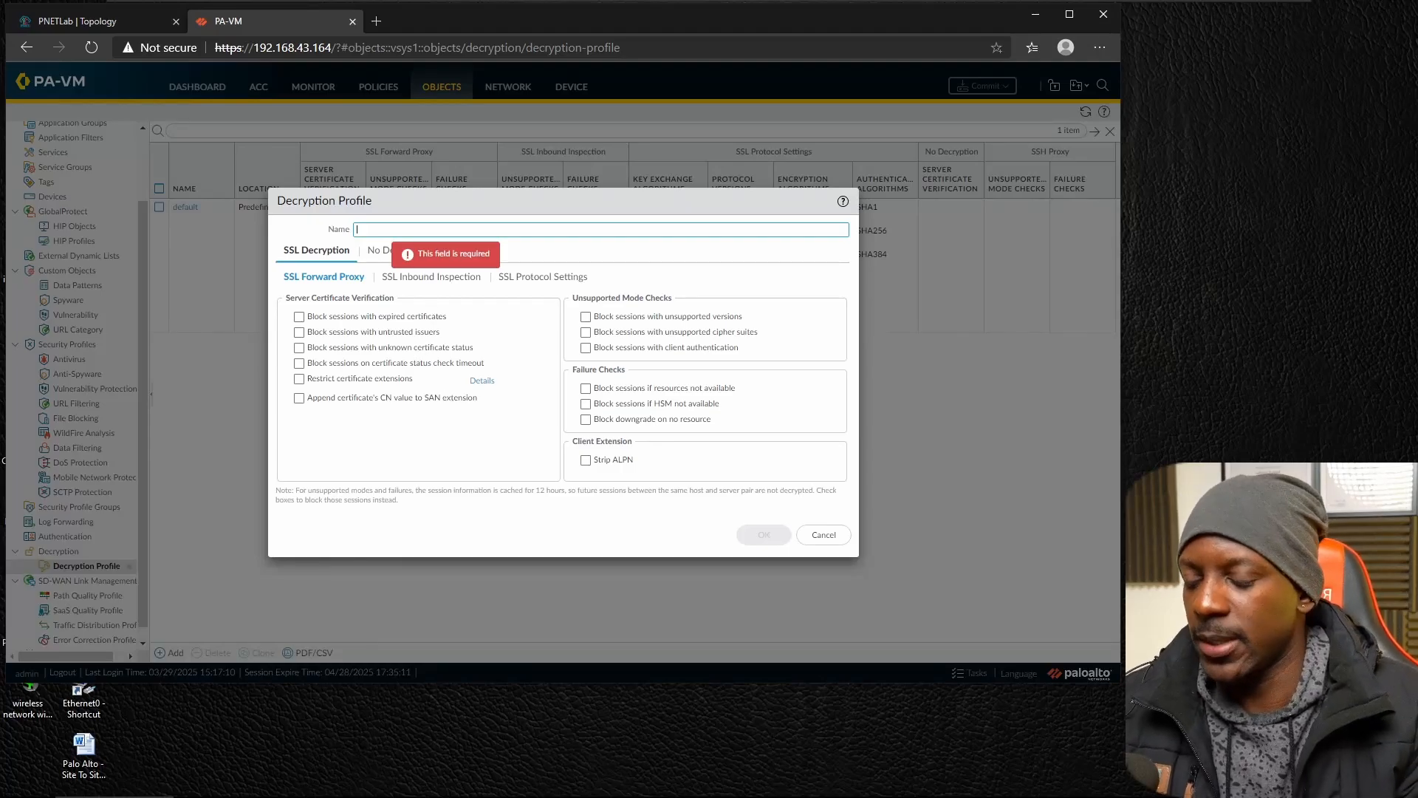
{"action": "type", "text": "SS"}
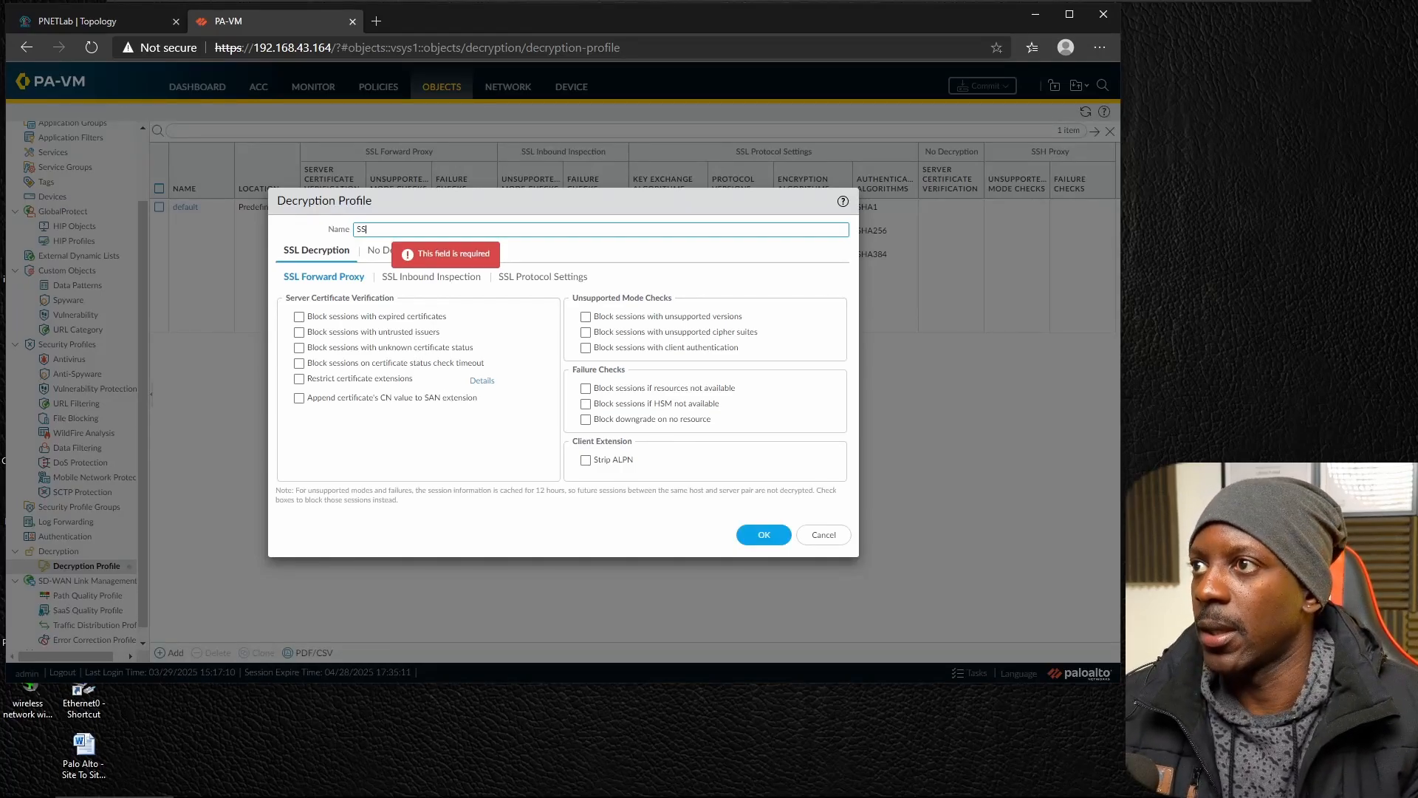
{"action": "type", "text": "L_FOR"}
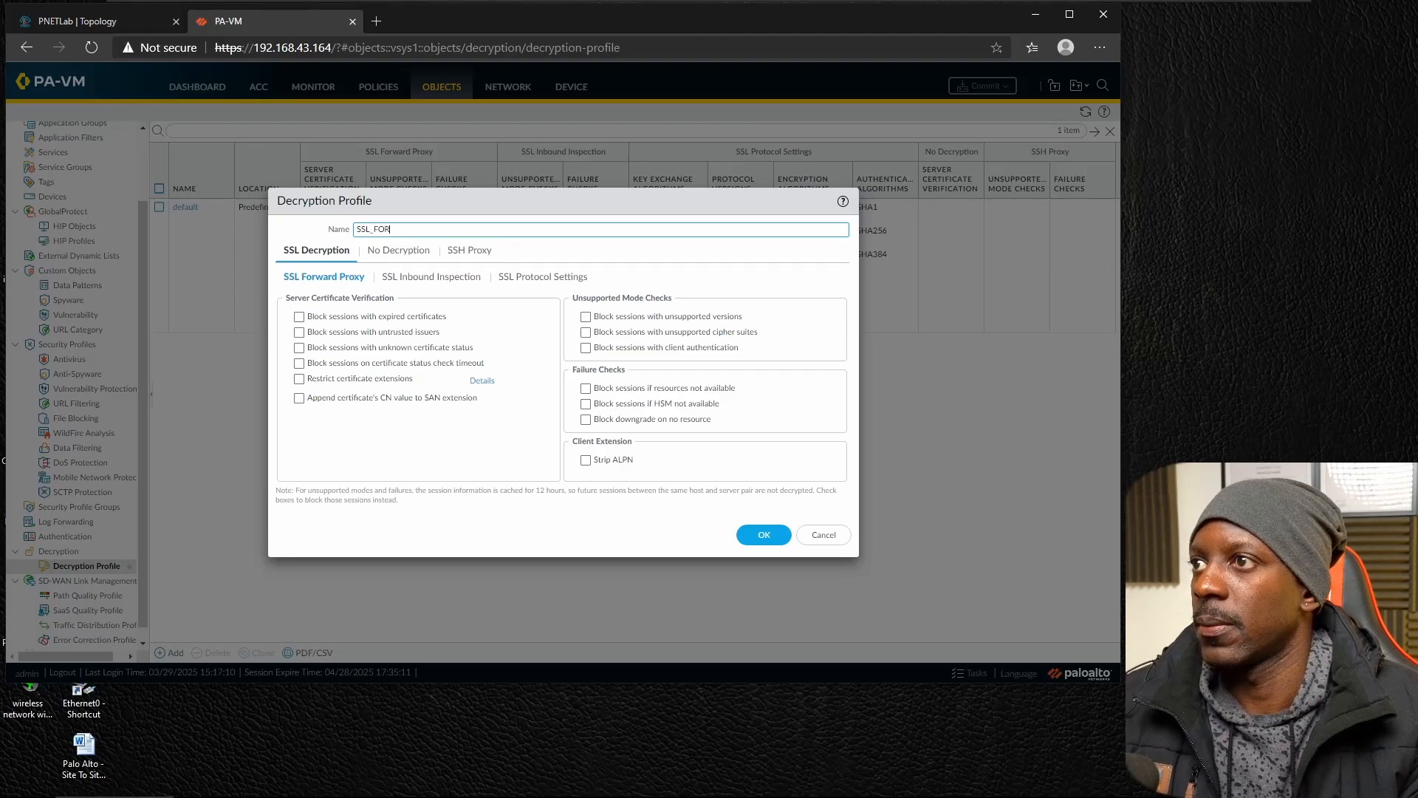
{"action": "type", "text": "WARD_"}
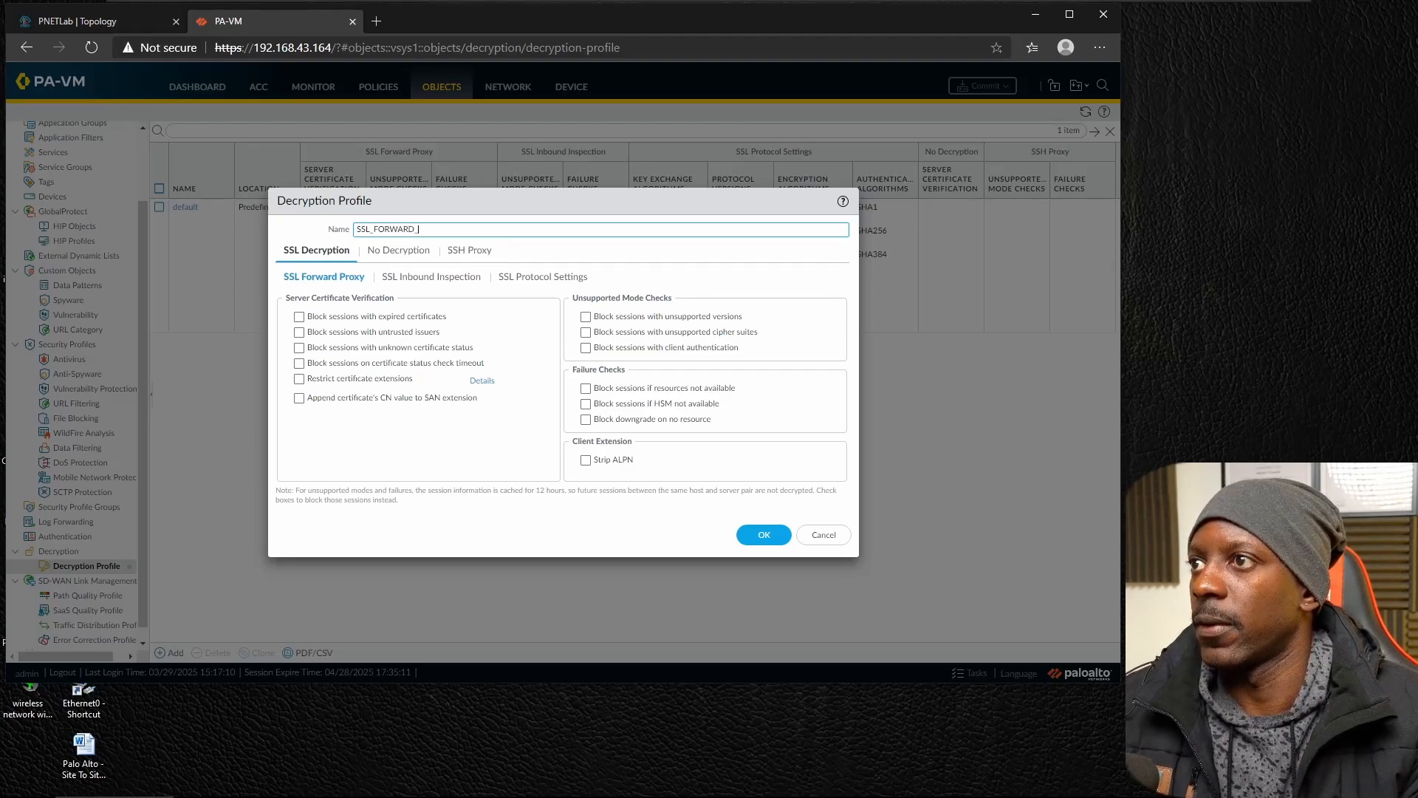
{"action": "type", "text": "PROX"}
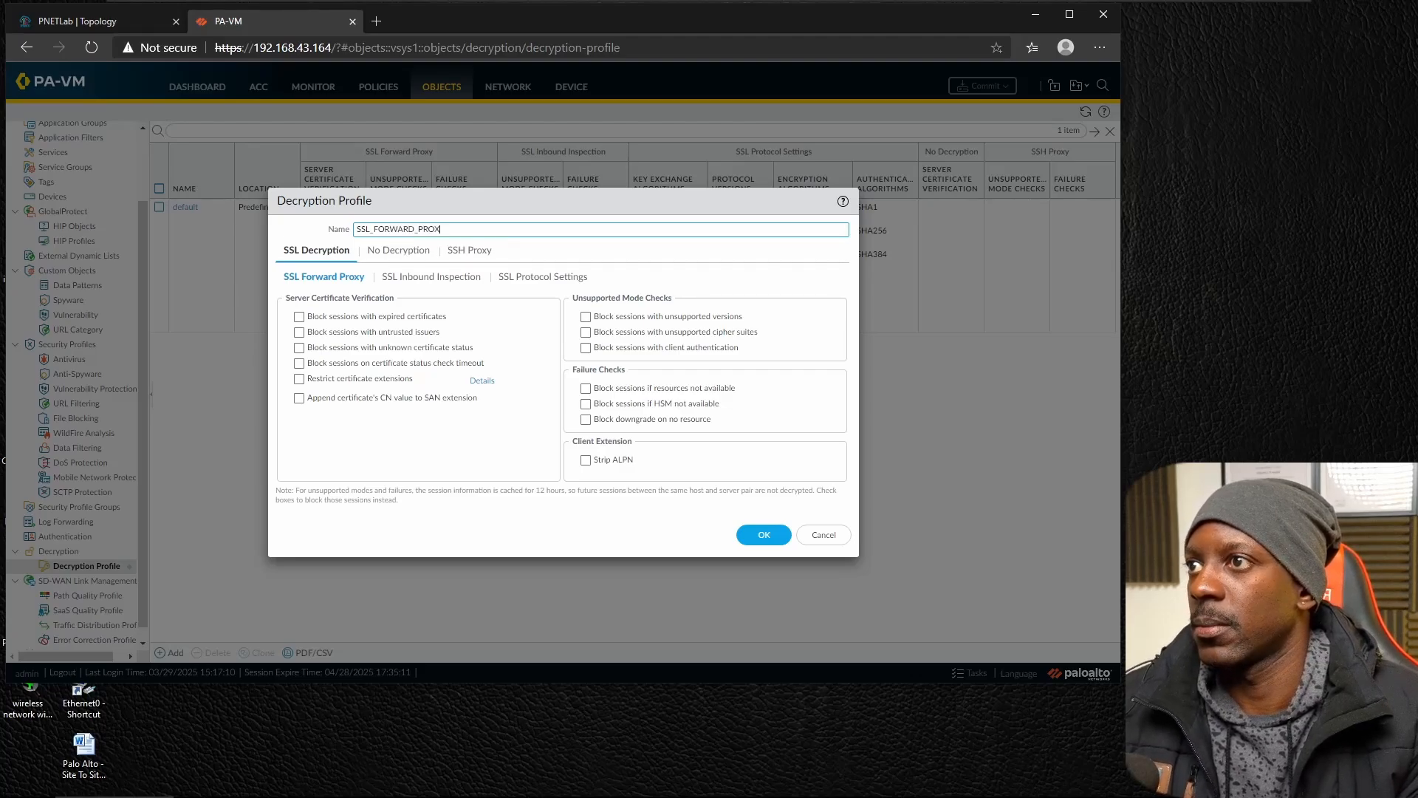
{"action": "type", "text": "Y_PROFILE"}
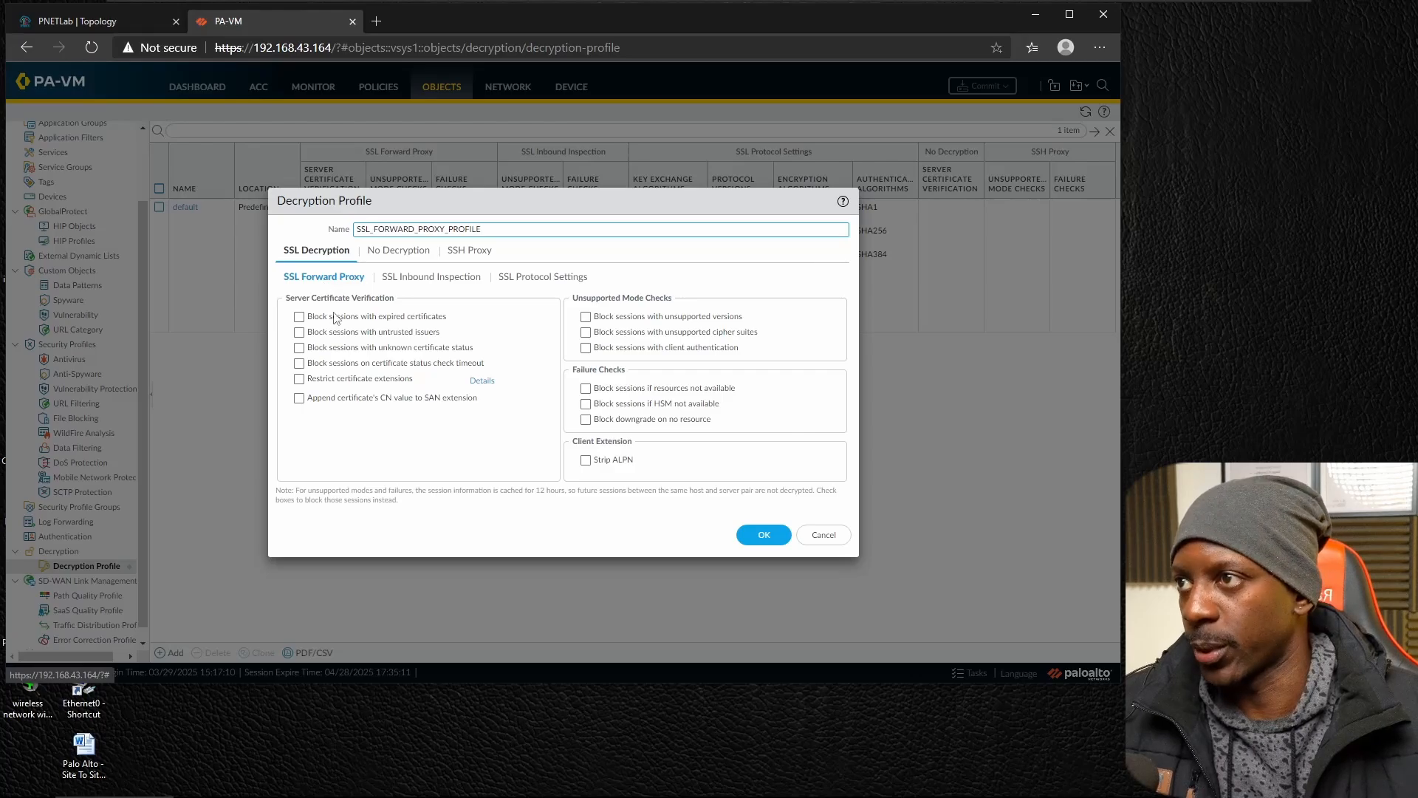
Enable all six Server Certificate Verification options for SSL Forward Proxy, from blocking expired certificates to appending the CN value to the SAN extension.
{"action": "left_click", "coordinate": [300, 318]}
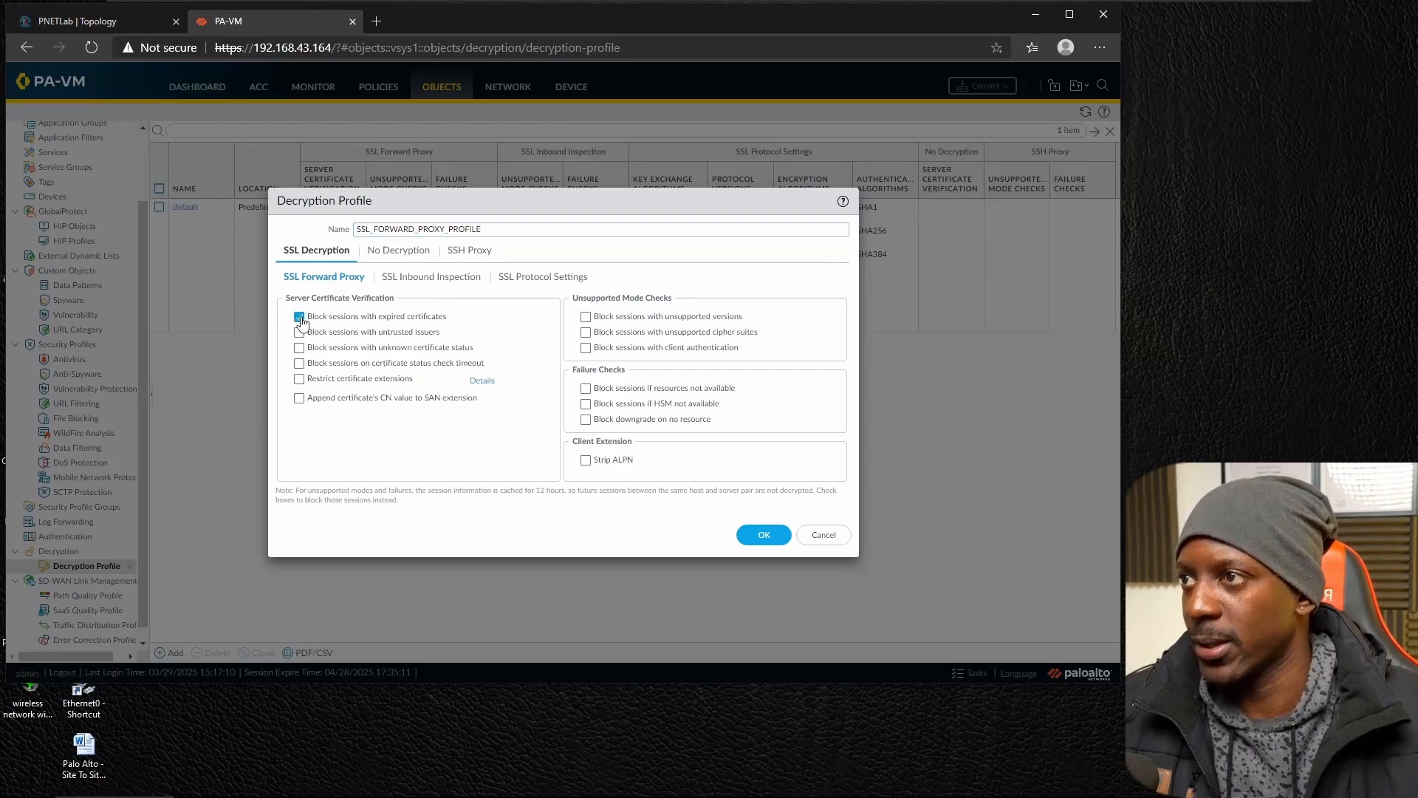
{"action": "left_click", "coordinate": [299, 332]}
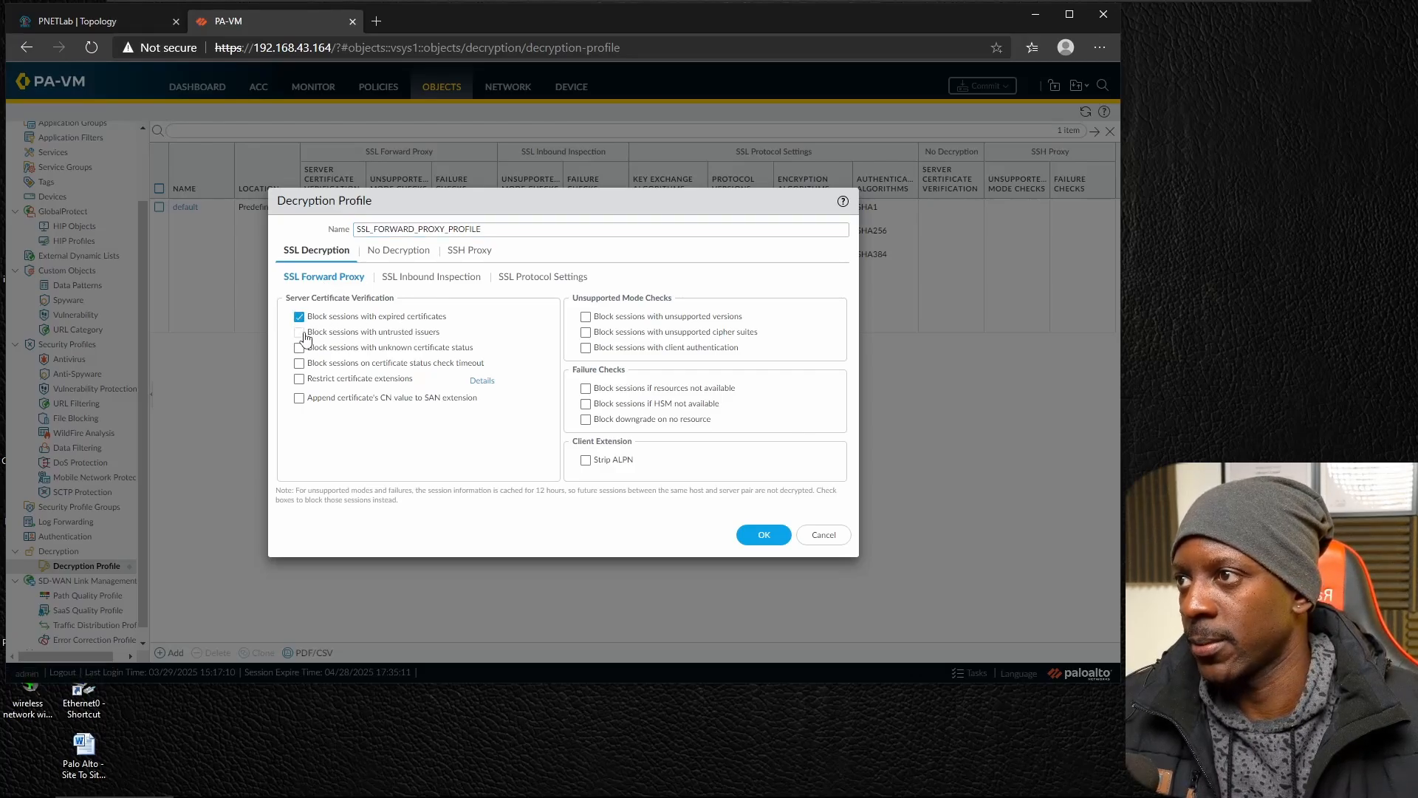
{"action": "left_click", "coordinate": [299, 348]}
{"action": "left_click", "coordinate": [299, 363]}
{"action": "left_click", "coordinate": [299, 379]}
{"action": "left_click", "coordinate": [299, 397]}
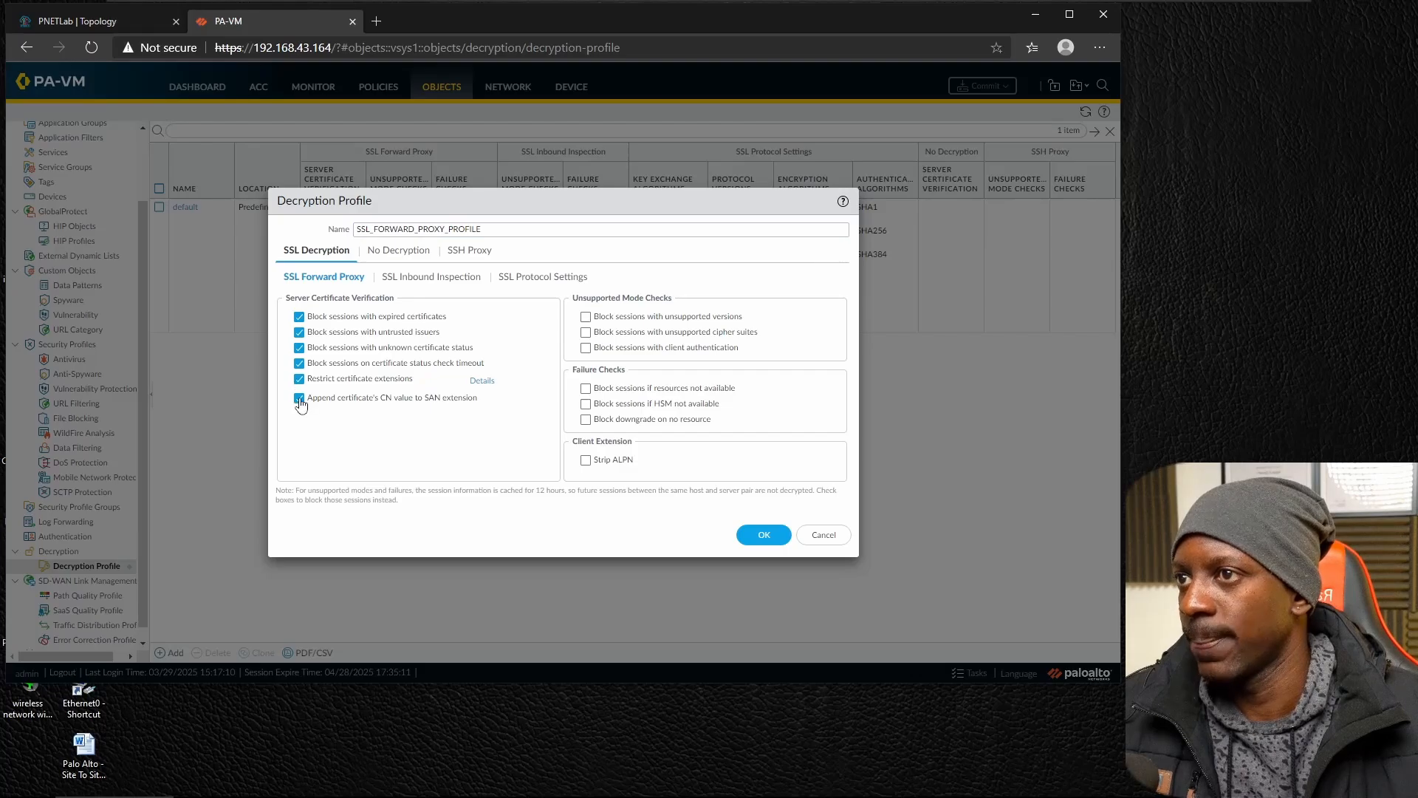
Block sessions with unsupported versions, unsupported cipher suites and client authentication, and save the decryption profile.
{"action": "left_click", "coordinate": [585, 317]}
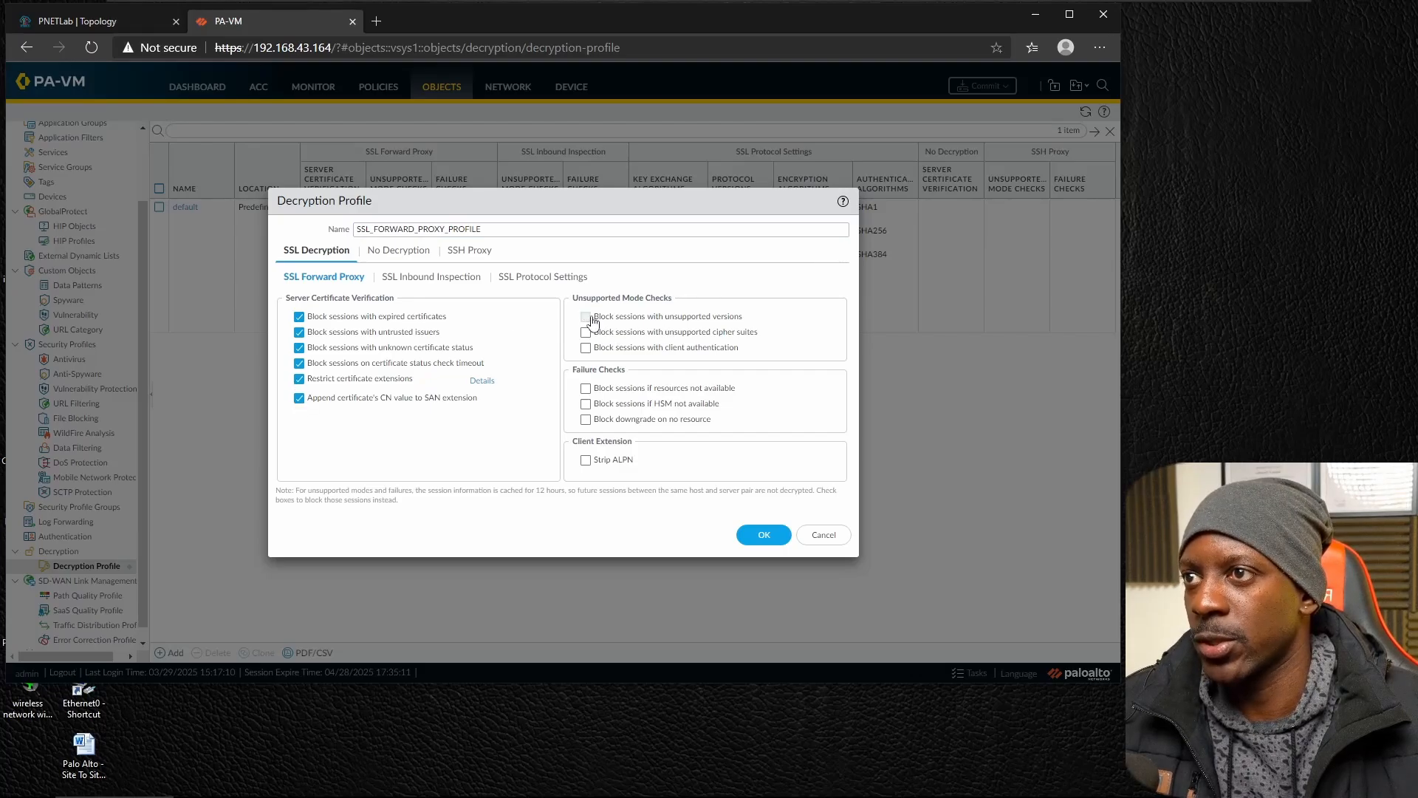
{"action": "left_click", "coordinate": [586, 333]}
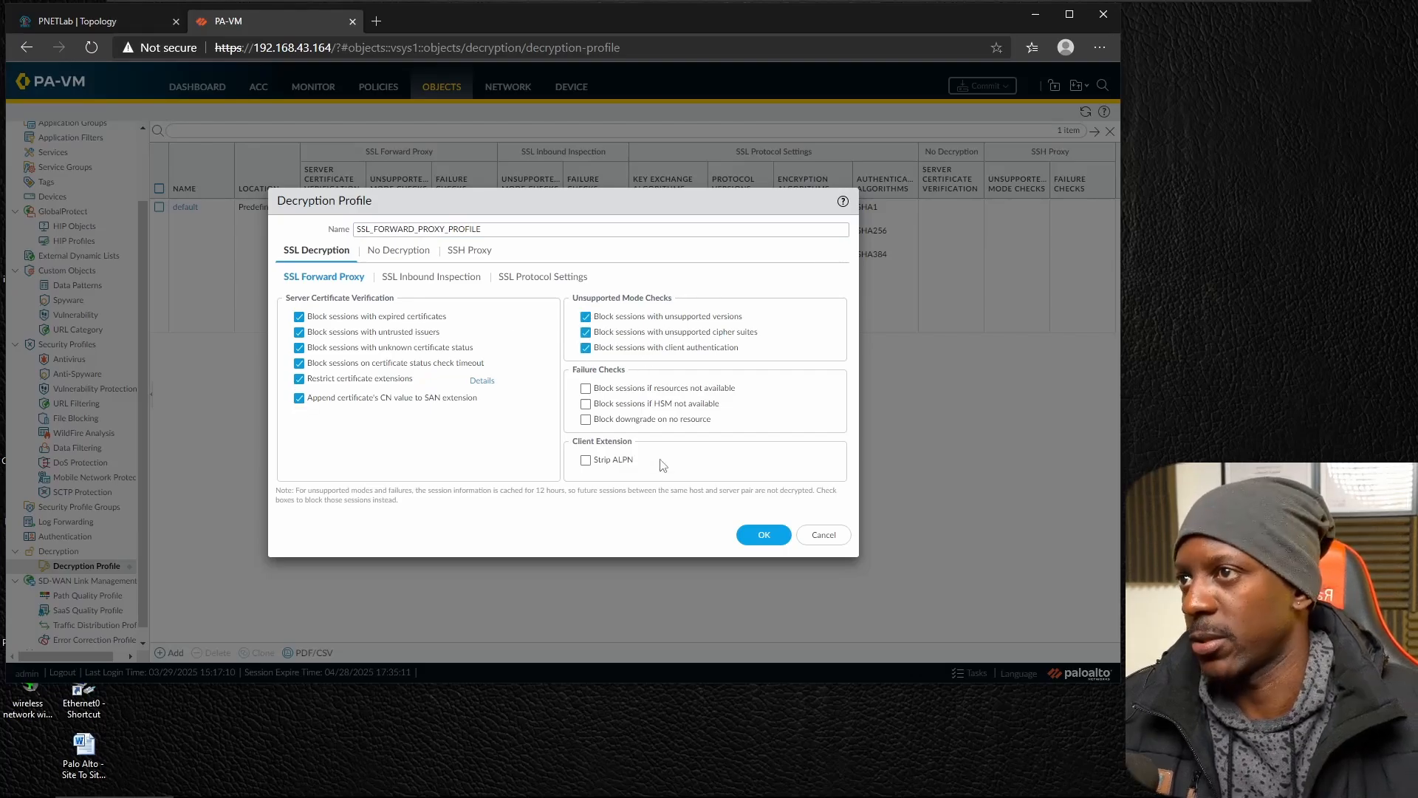
{"action": "left_click", "coordinate": [764, 536]}
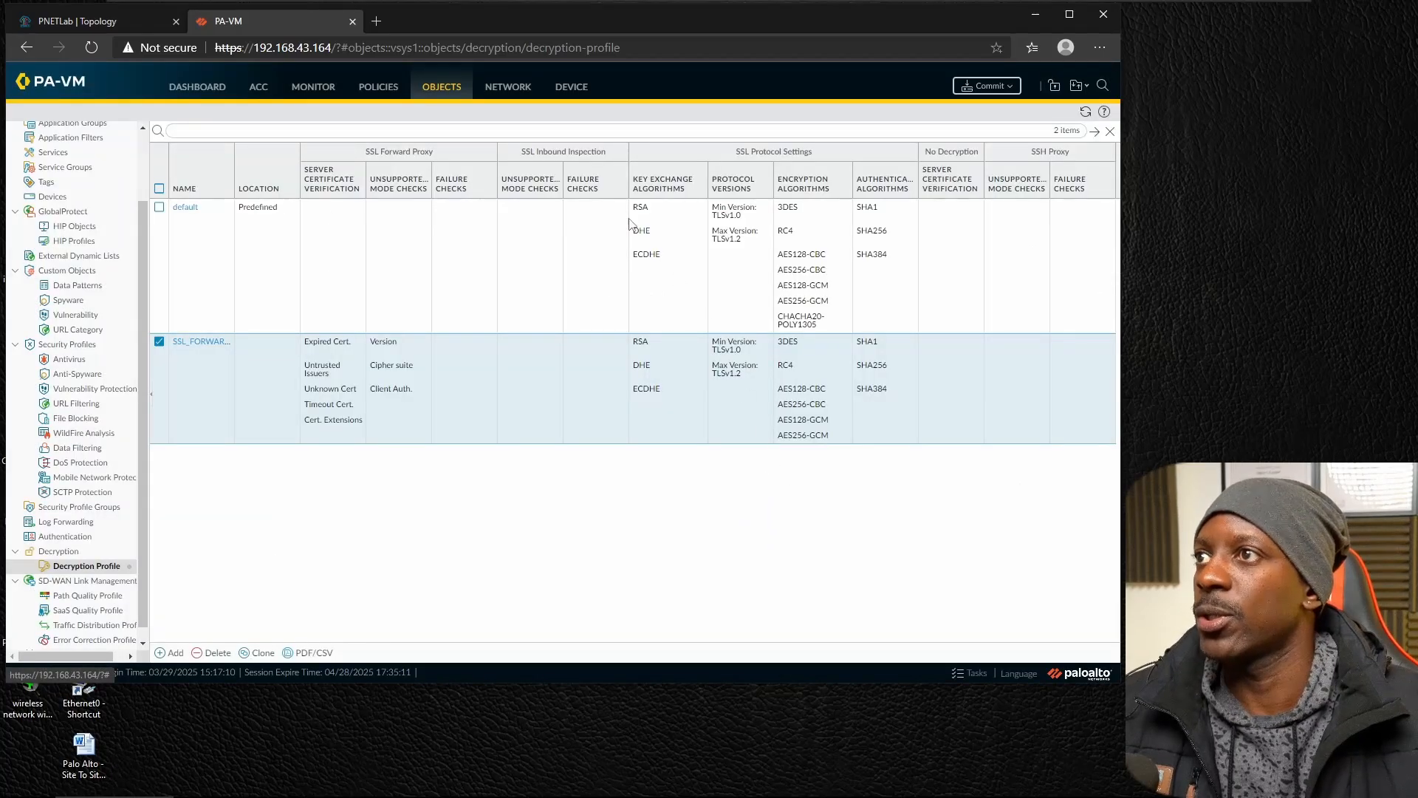
Add a new decryption policy rule and name it SSL_DECRYPTION_RULE.
{"action": "left_click", "coordinate": [376, 89]}
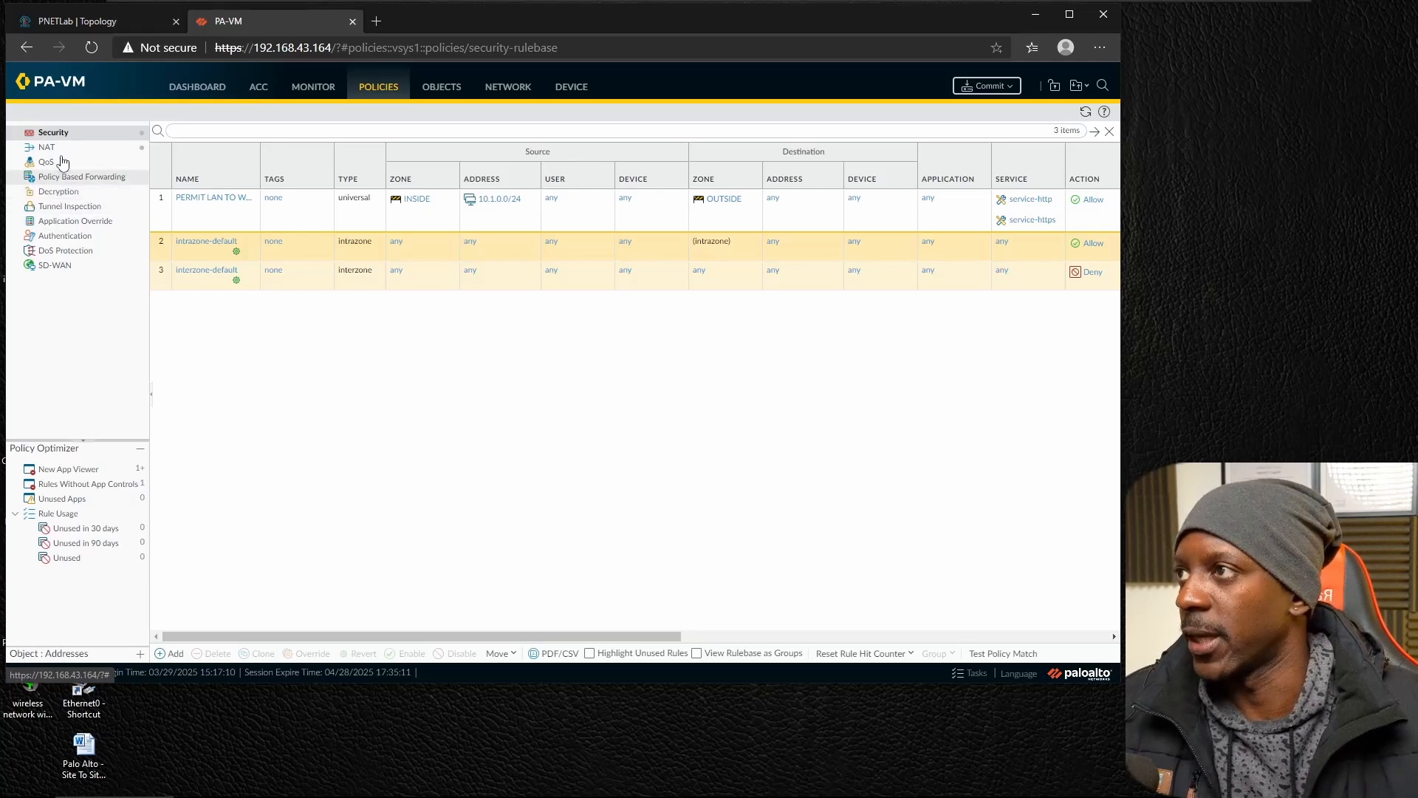
{"action": "left_click", "coordinate": [74, 193]}
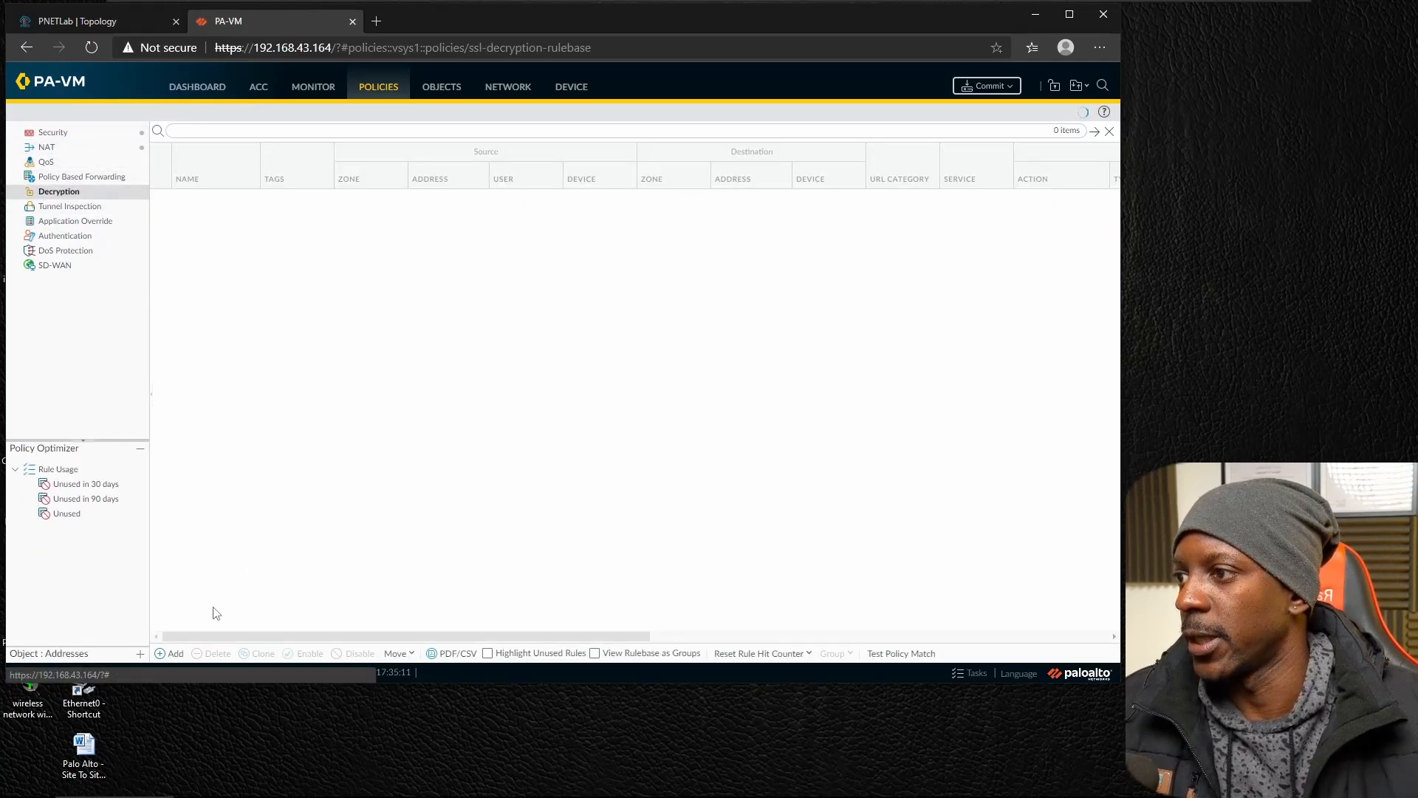
{"action": "left_click", "coordinate": [177, 655]}
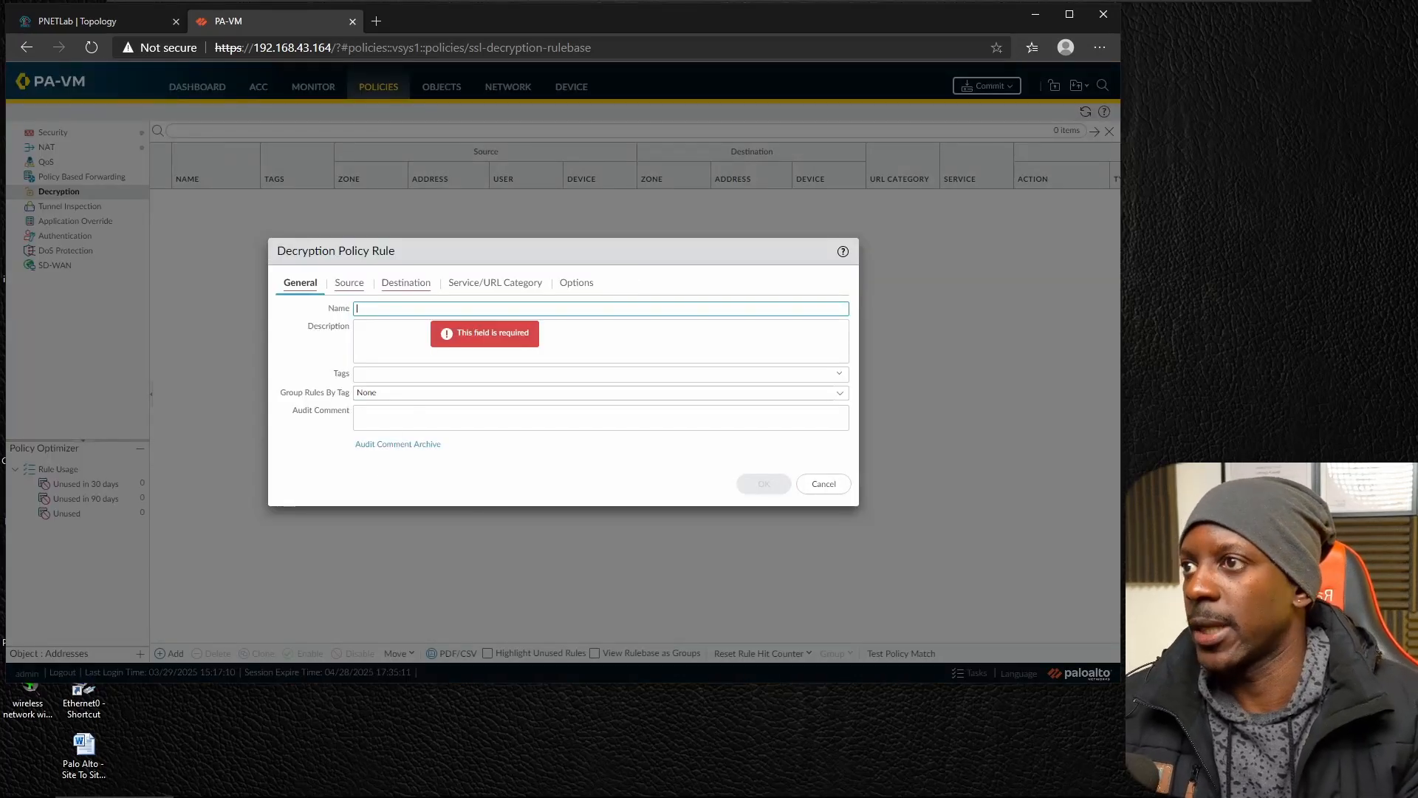
{"action": "type", "text": "SSL"}
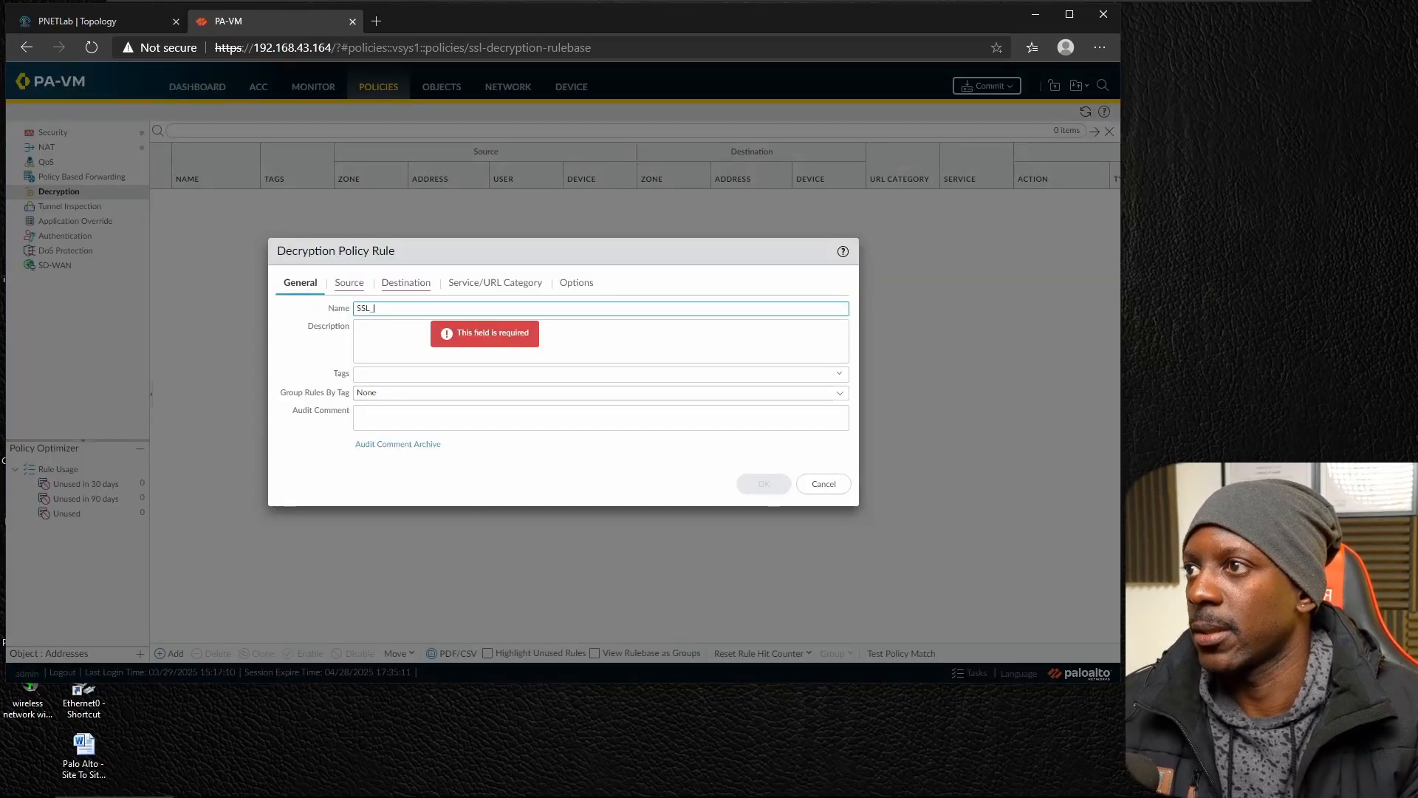
{"action": "type", "text": "_DECRYPTION_RULE"}
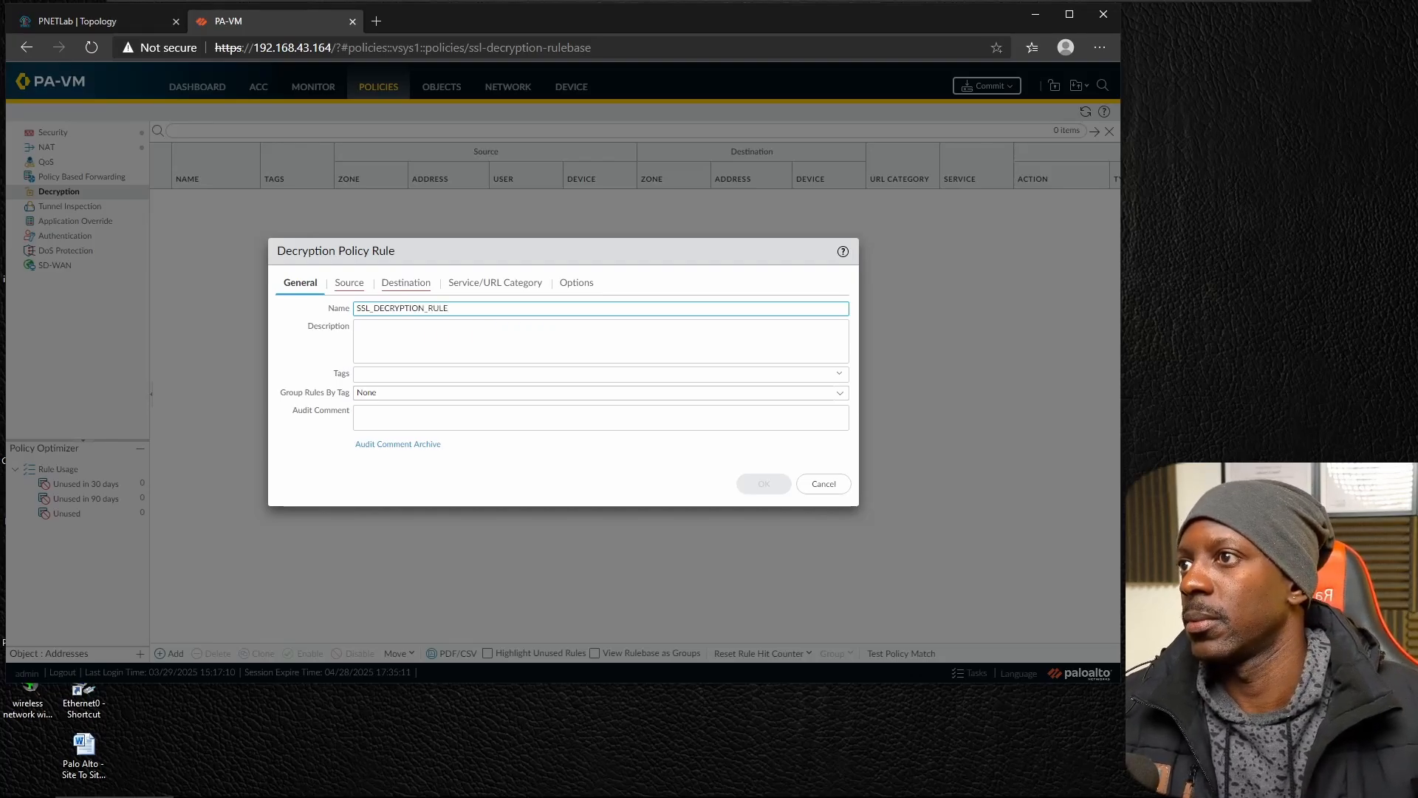
Set the decryption rule's source zone to INSIDE and its destination zone to OUTSIDE.
{"action": "left_click", "coordinate": [360, 291]}
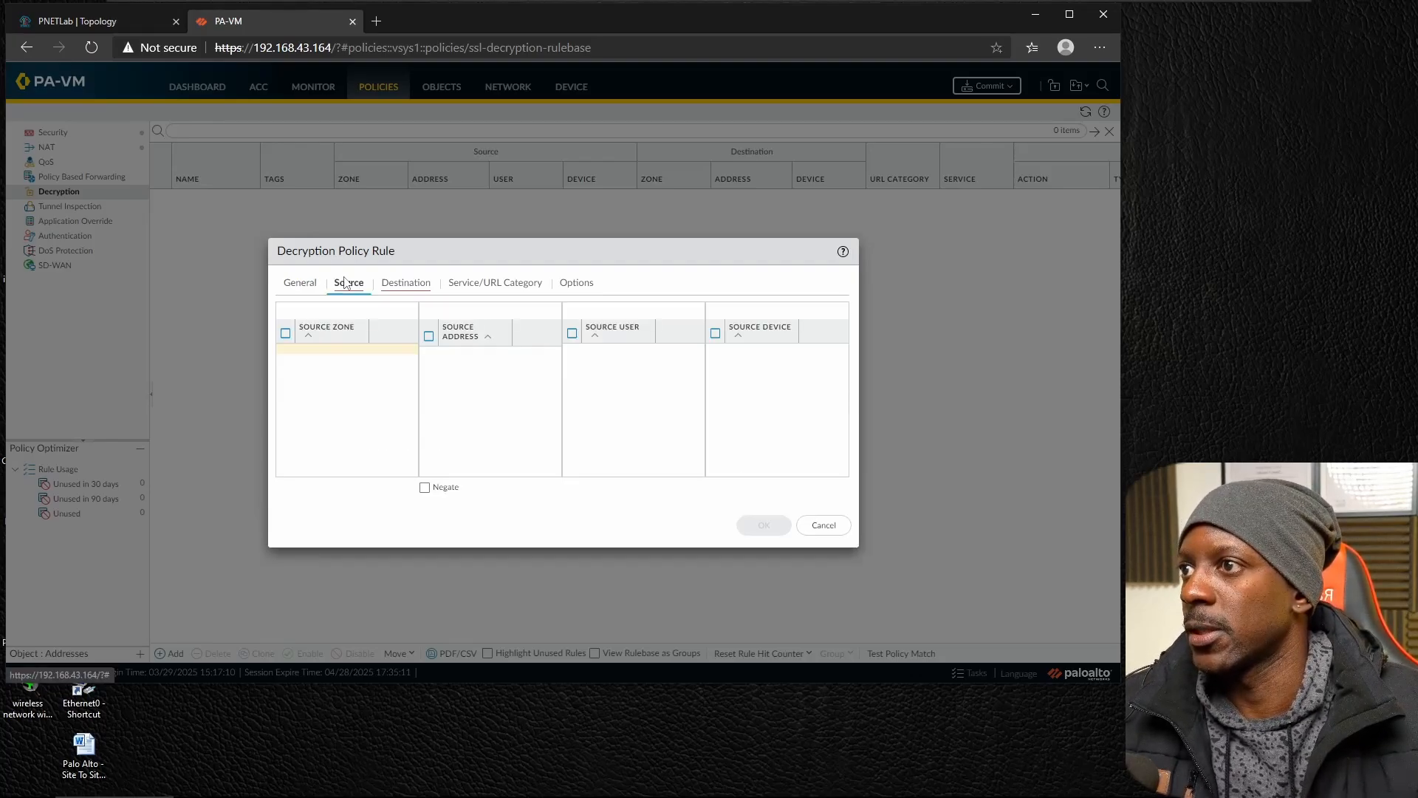
{"action": "left_click", "coordinate": [301, 474]}
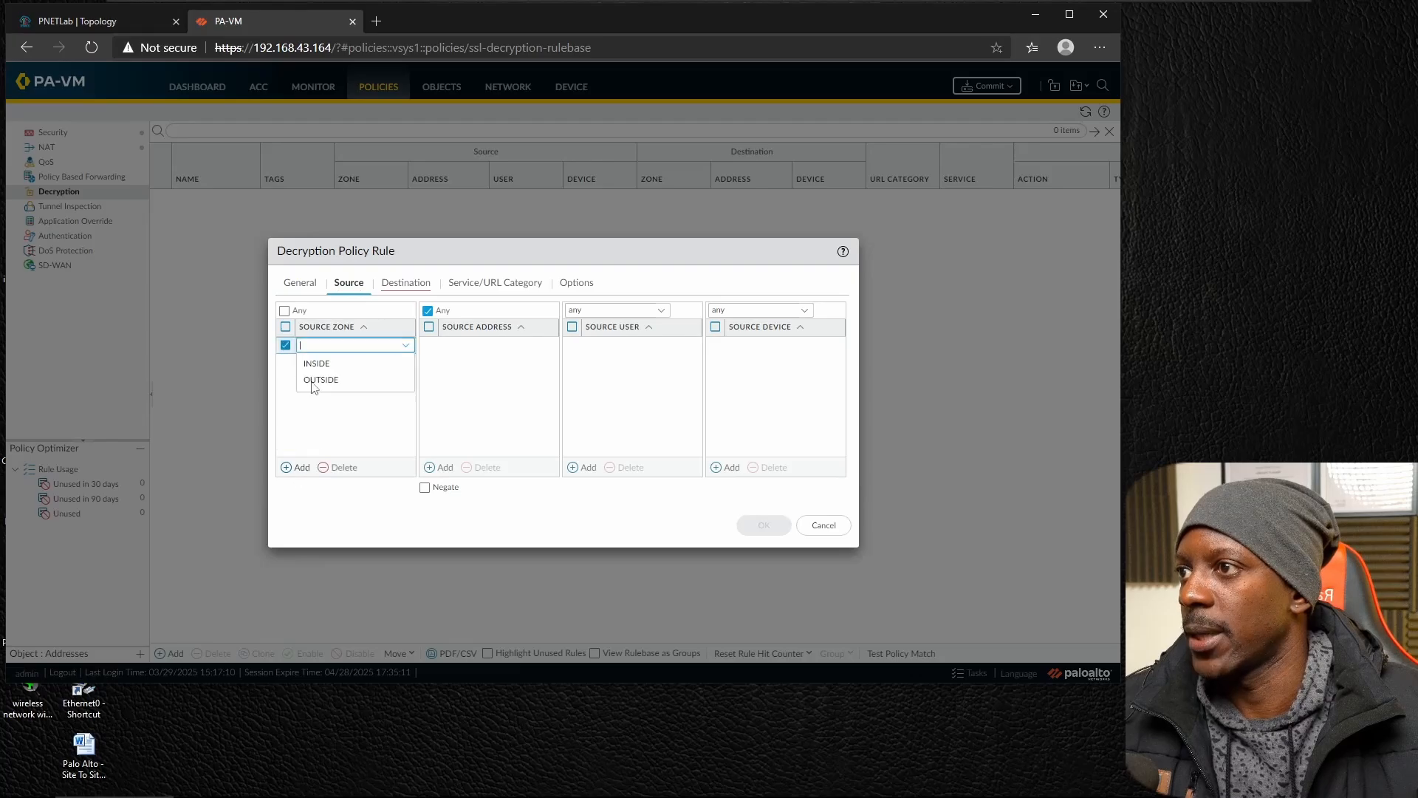
{"action": "left_click", "coordinate": [320, 364]}
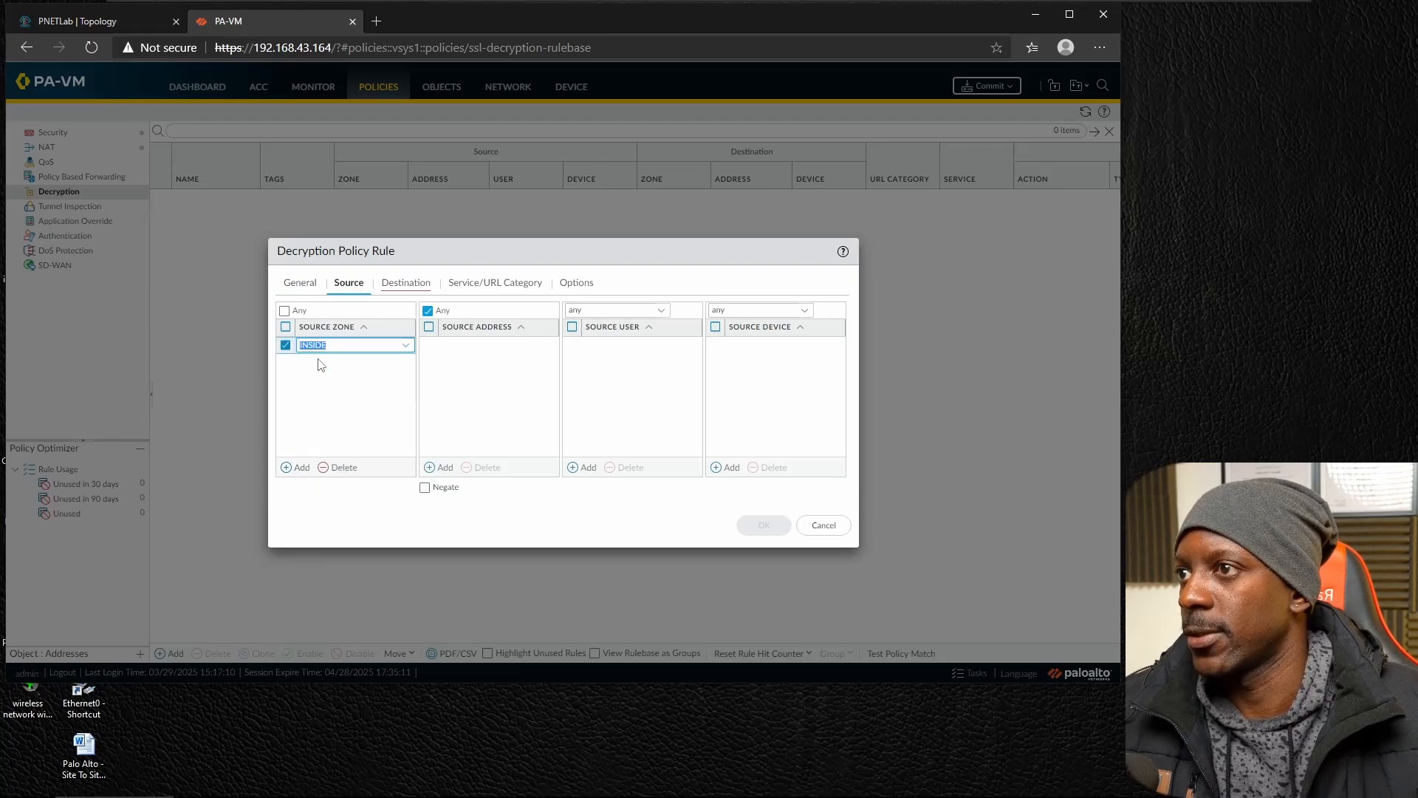
{"action": "left_click", "coordinate": [400, 283]}
{"action": "left_click", "coordinate": [299, 467]}
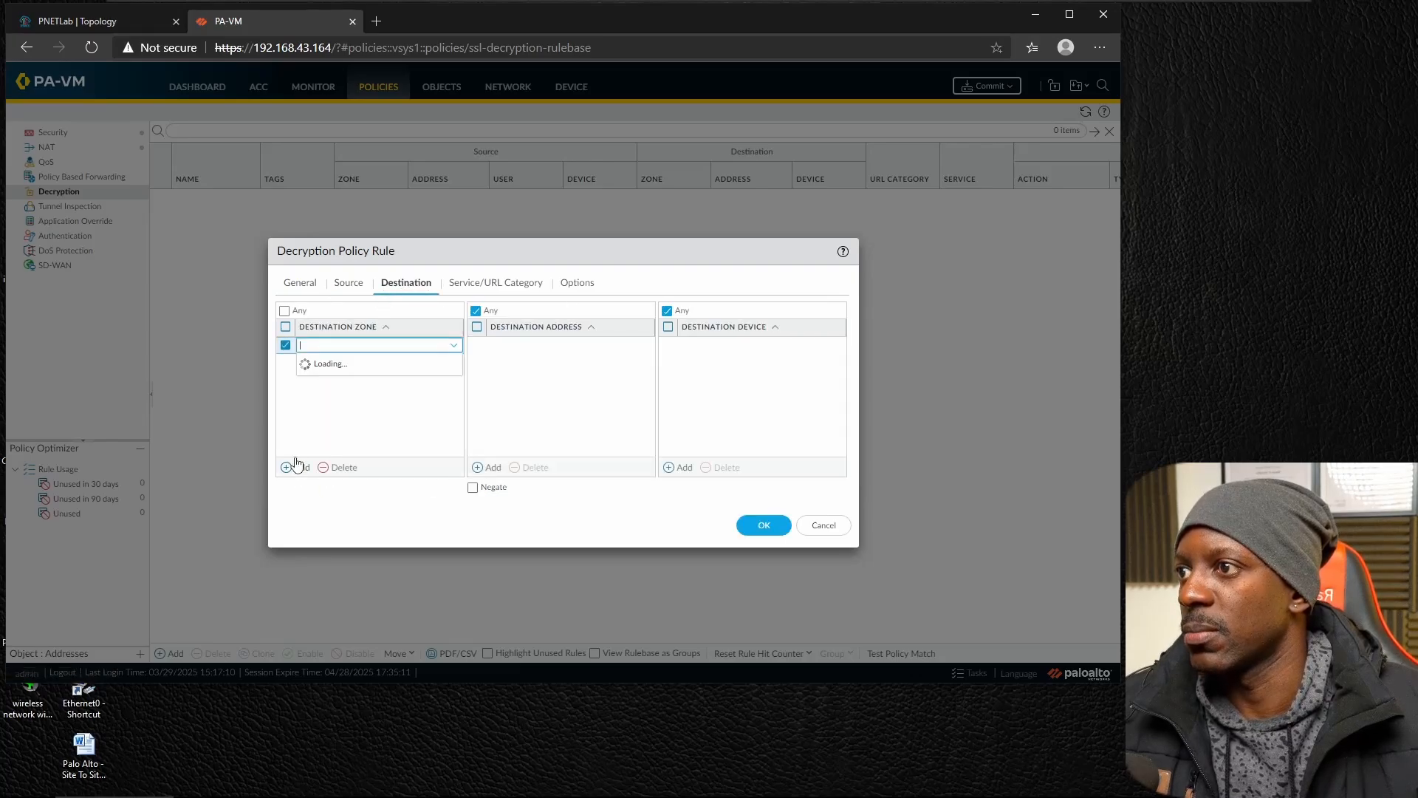
{"action": "left_click", "coordinate": [321, 378]}
Set the rule's action to Decrypt with the SSL_FORWARD_PROXY_PROFILE decryption profile, and save the rule.
{"action": "left_click", "coordinate": [512, 286]}
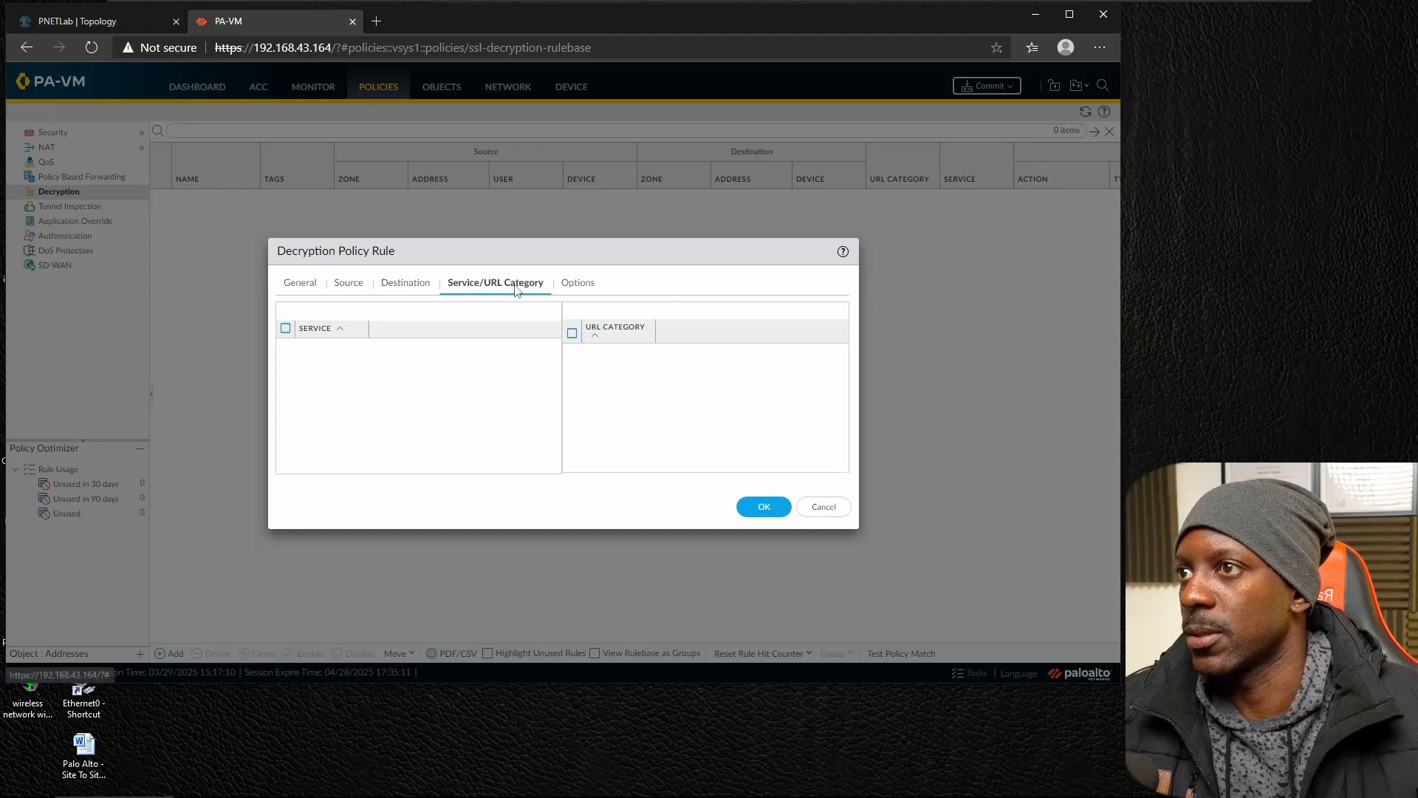
{"action": "left_click", "coordinate": [577, 285]}
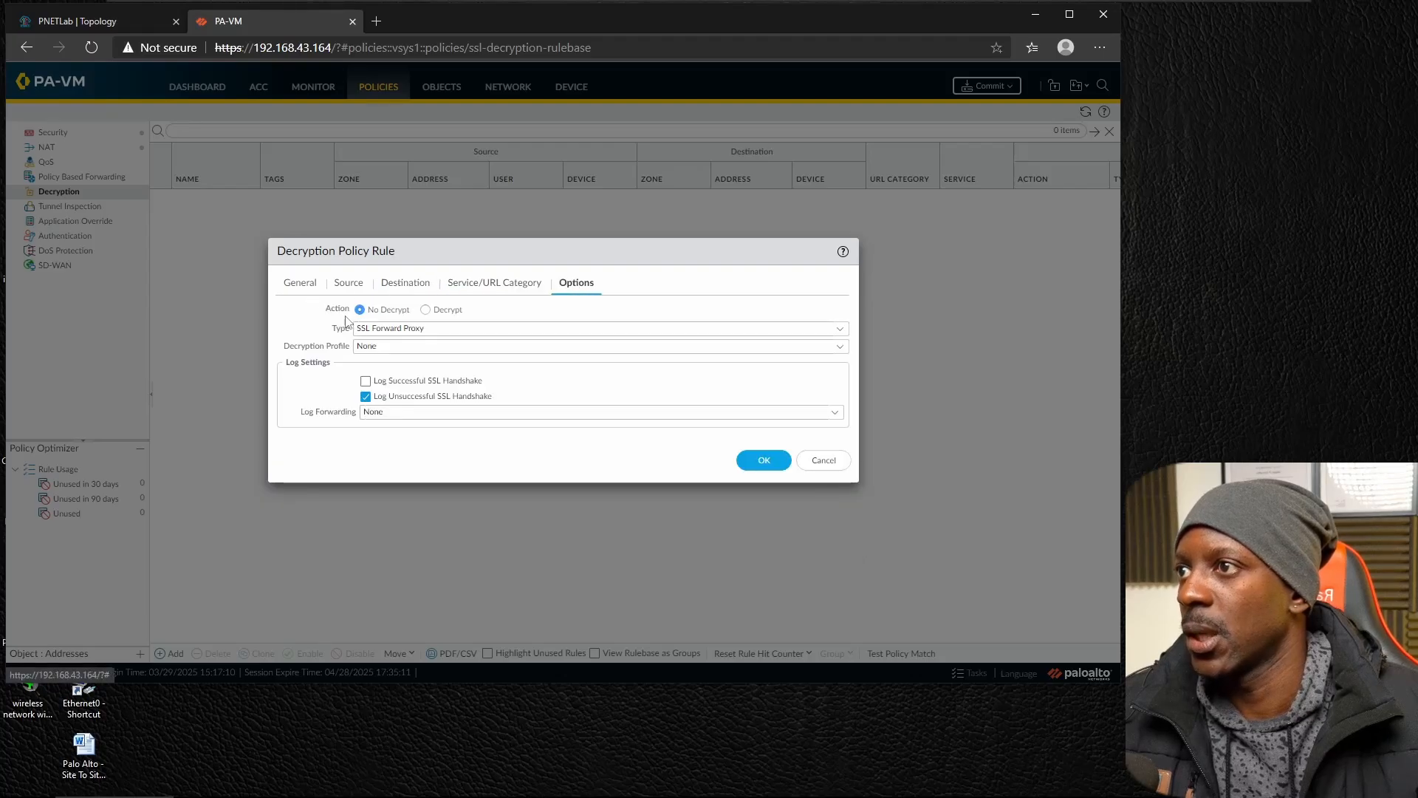
{"action": "left_click", "coordinate": [426, 310]}
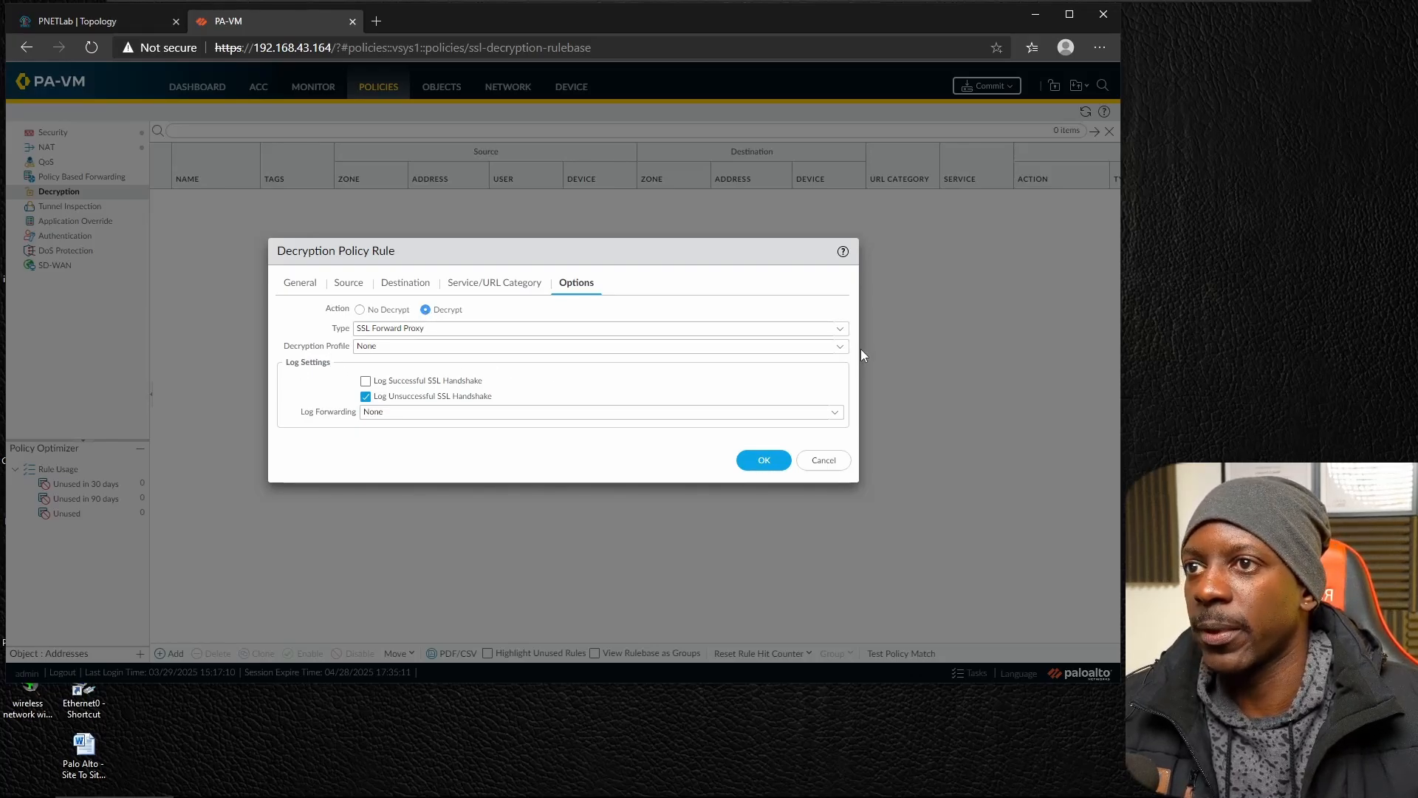
{"action": "left_click", "coordinate": [842, 348]}
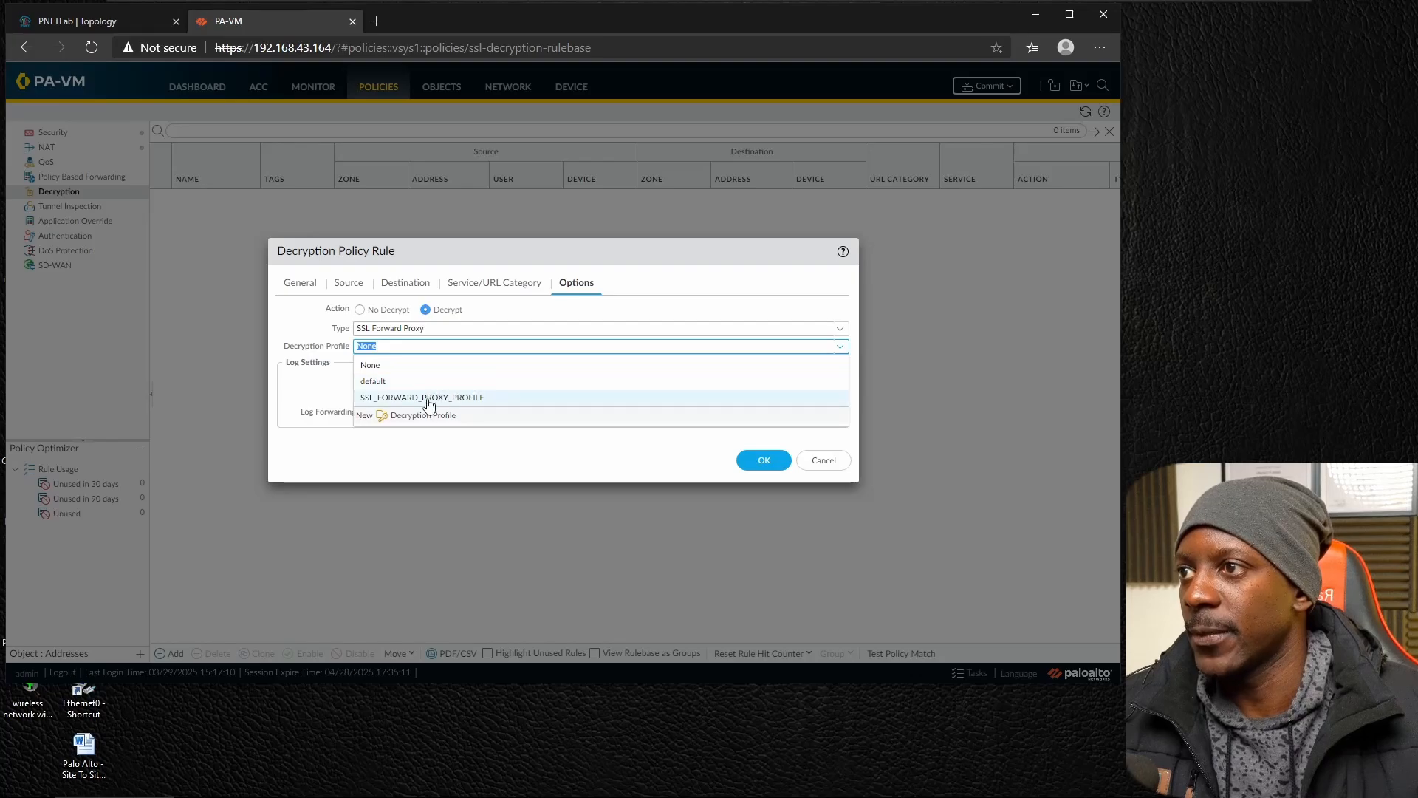
{"action": "left_click", "coordinate": [429, 399]}
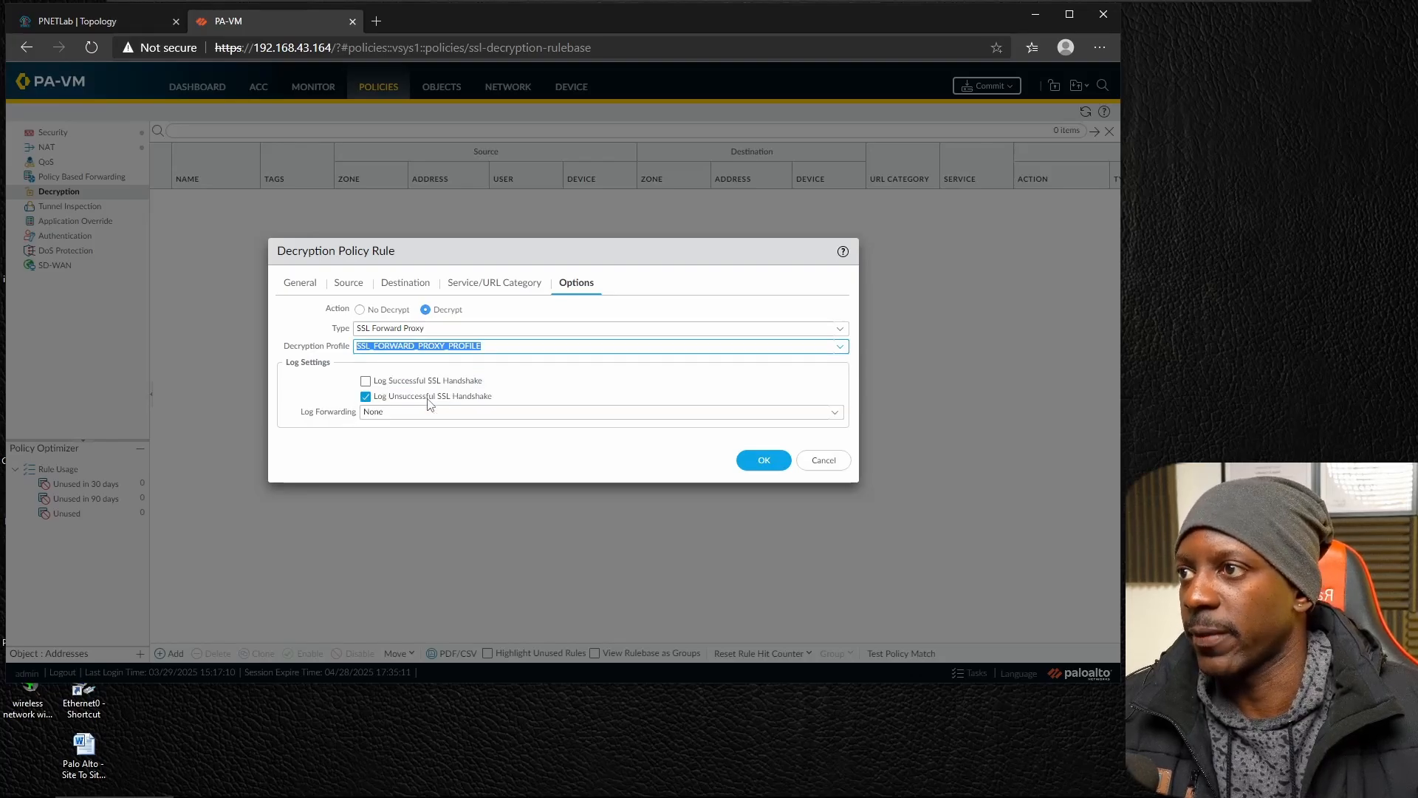
{"action": "left_click", "coordinate": [758, 461]}
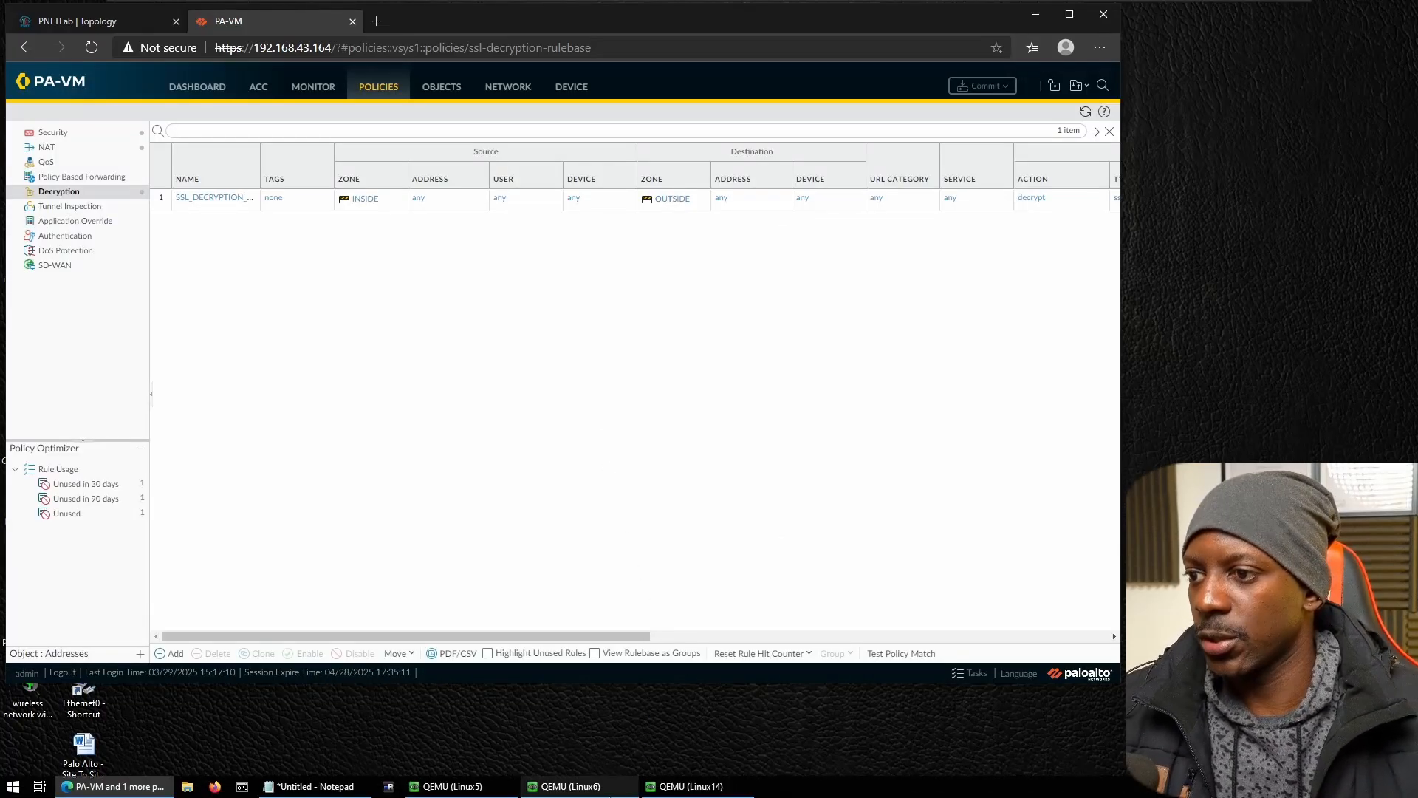
Switch to the Linux6 Kali machine and unlock the root session with the account password.
{"action": "left_click", "coordinate": [571, 786]}
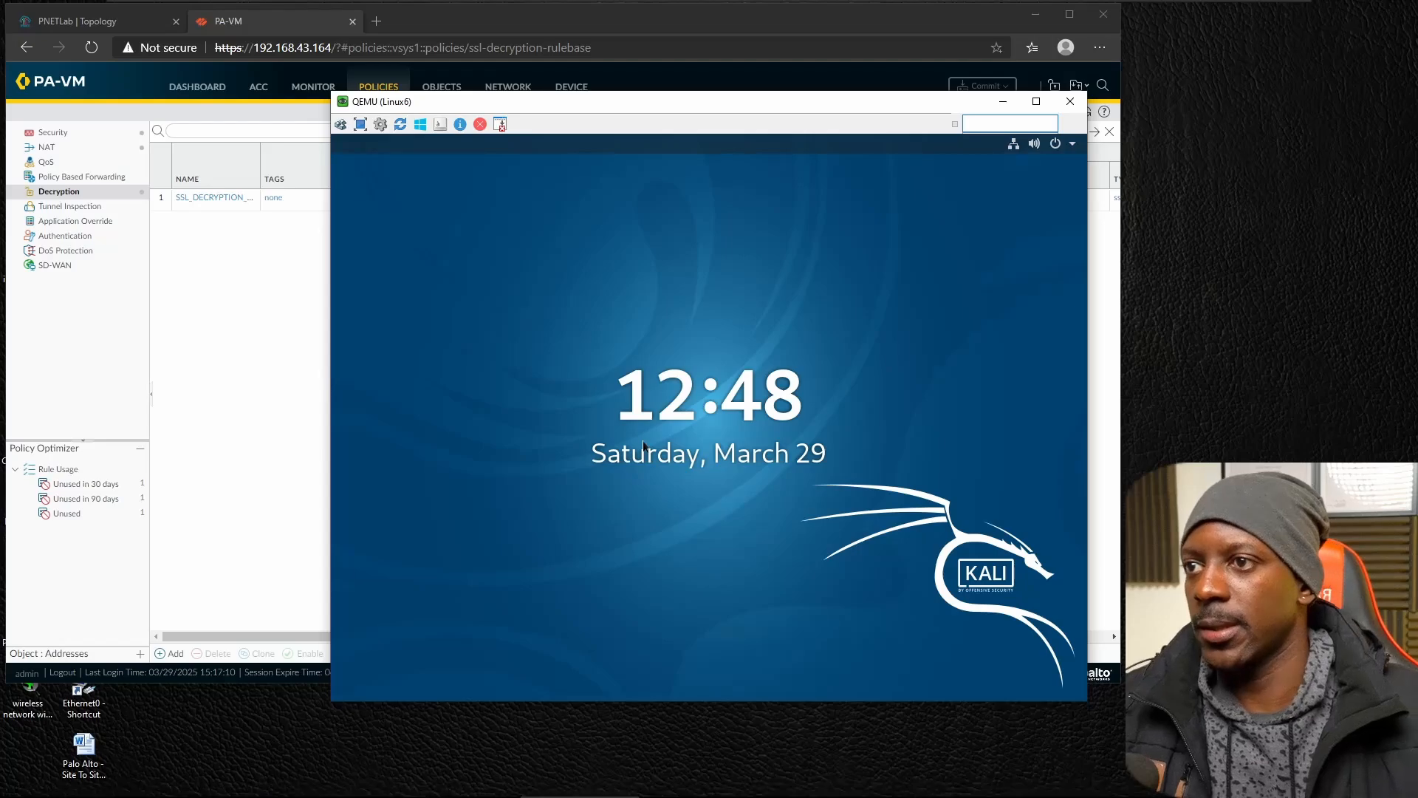
{"action": "left_click", "coordinate": [644, 447]}
{"action": "key", "text": "Caps_Lock"}
{"action": "key", "text": "Caps_Lock"}
{"action": "type", "text": "••••"}
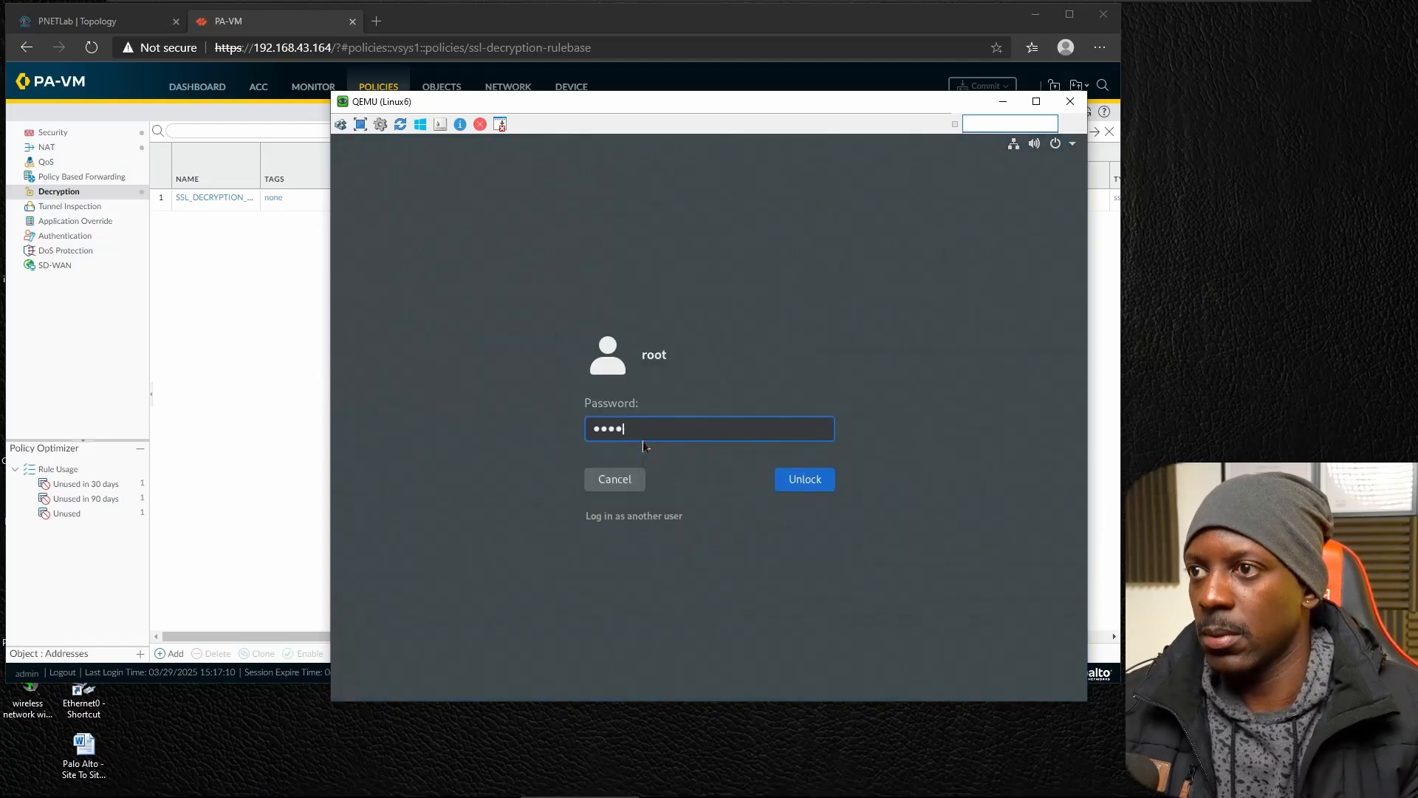
{"action": "key", "text": "Return"}
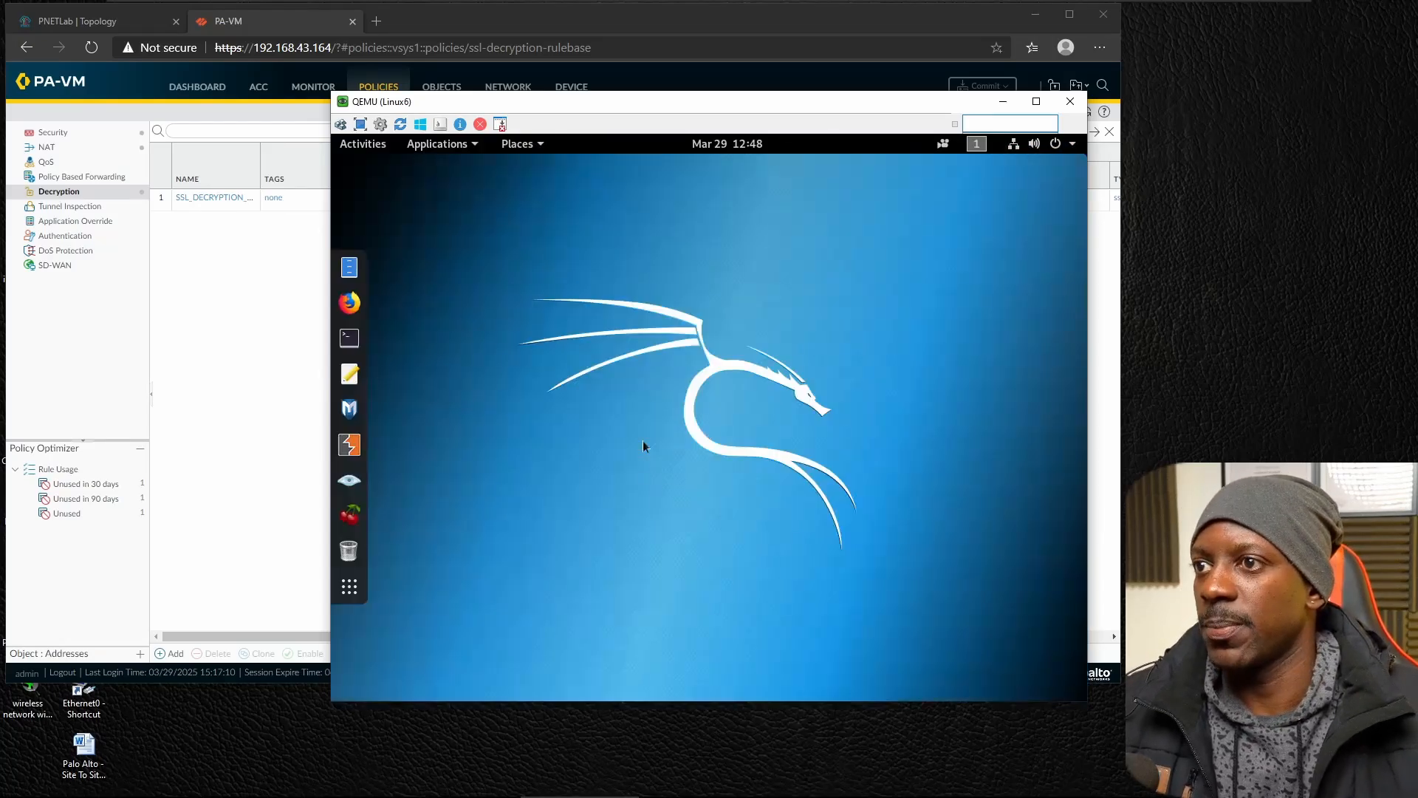
Open a terminal and check the status of the apache2 service with systemctl.
{"action": "left_click", "coordinate": [349, 338]}
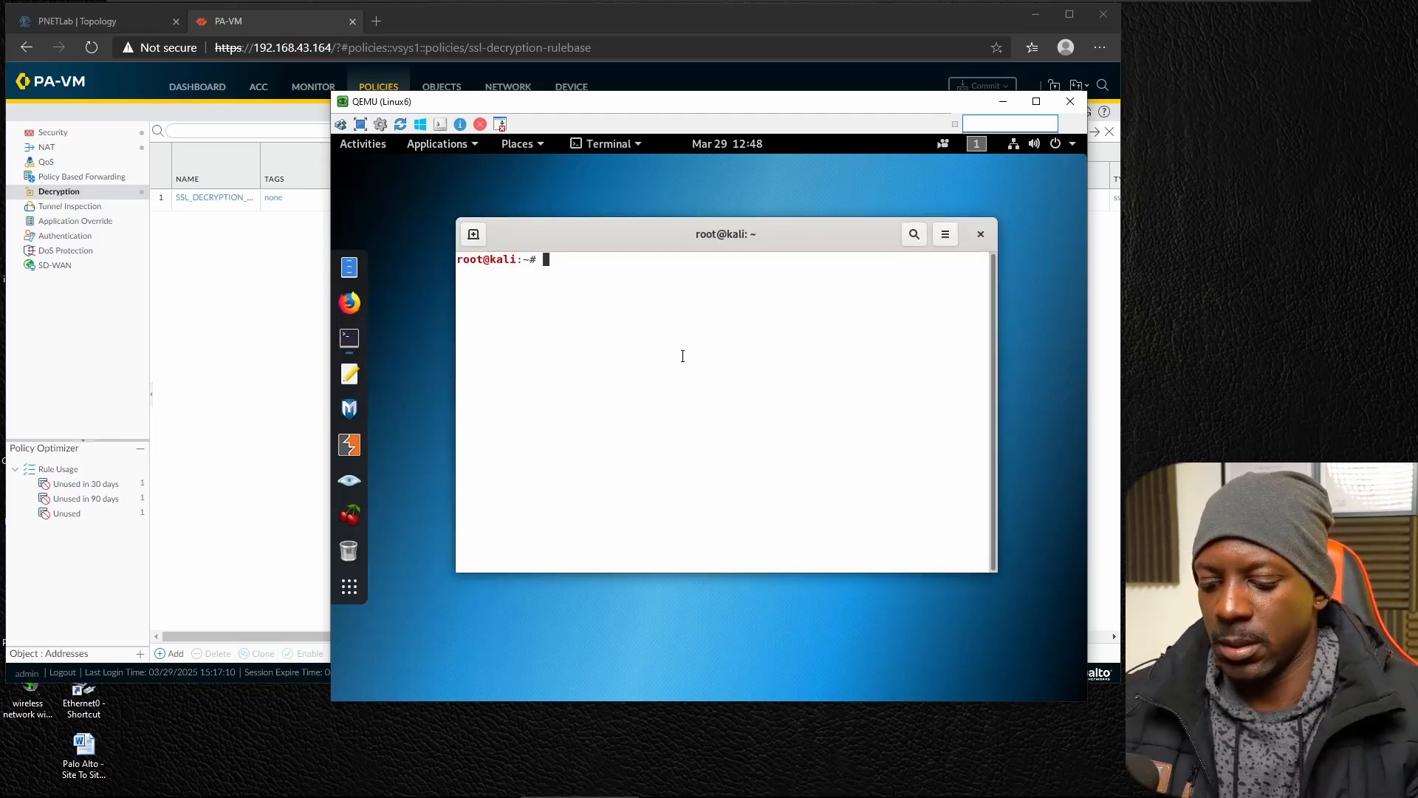
{"action": "type", "text": "syste"}
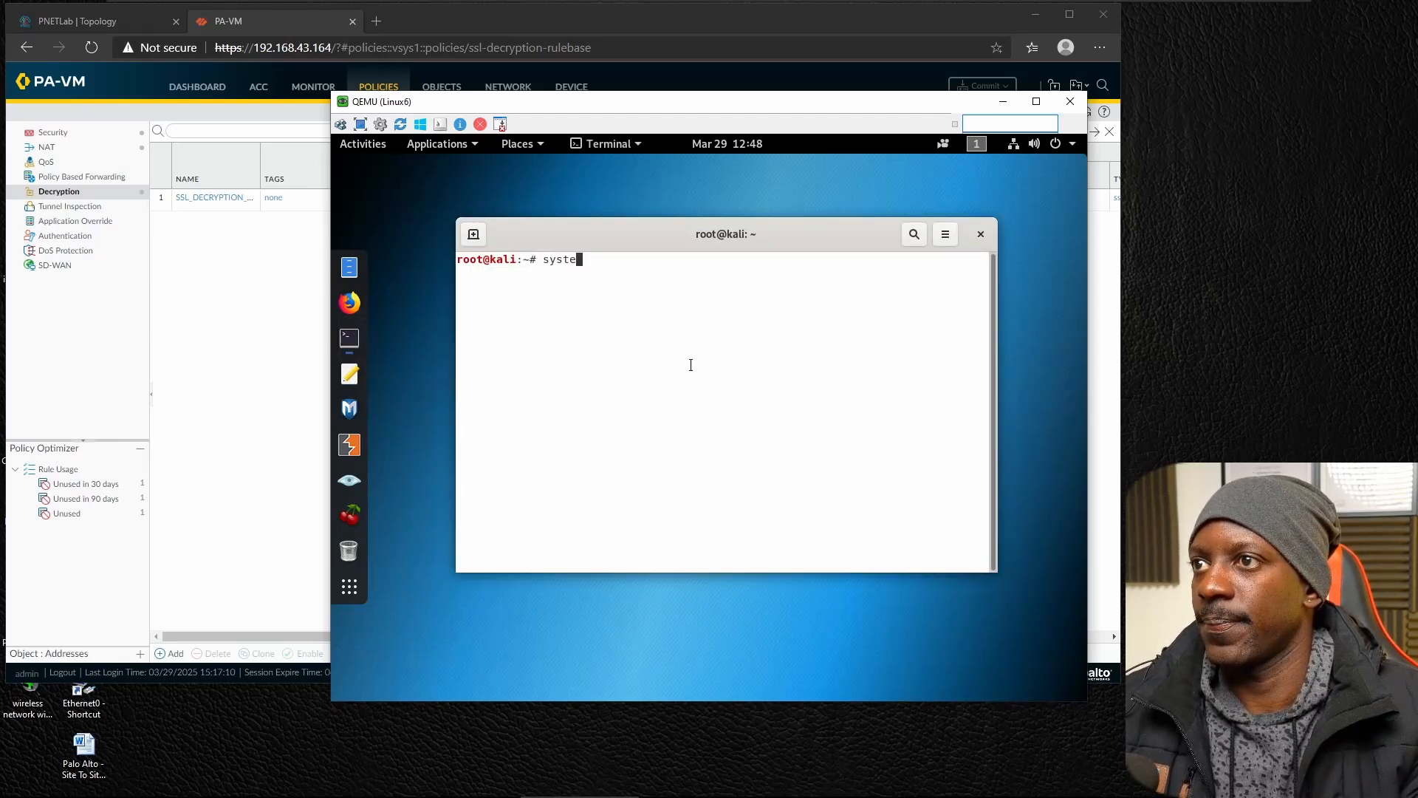
{"action": "type", "text": "mctl sta"}
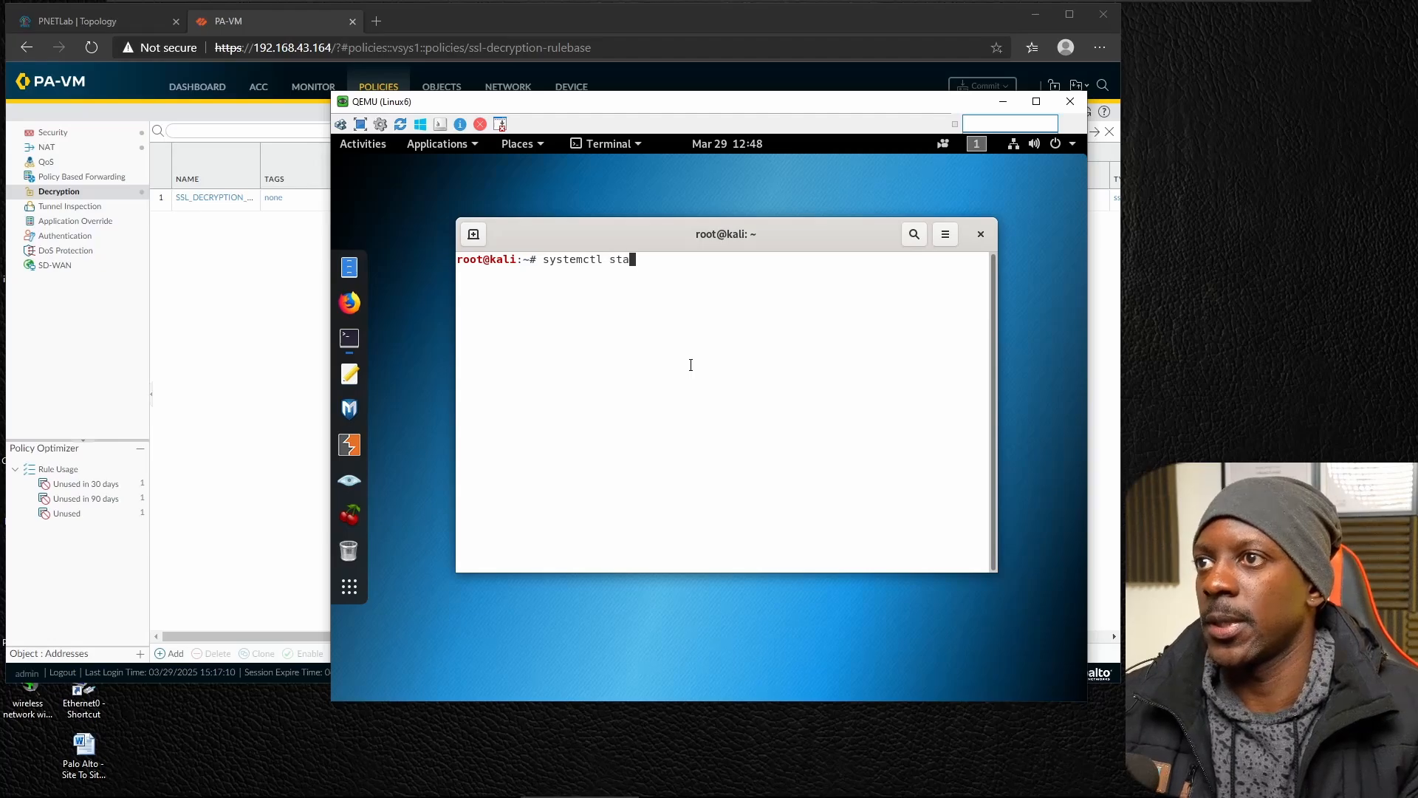
{"action": "type", "text": "tus apache2"}
{"action": "key", "text": "Return"}
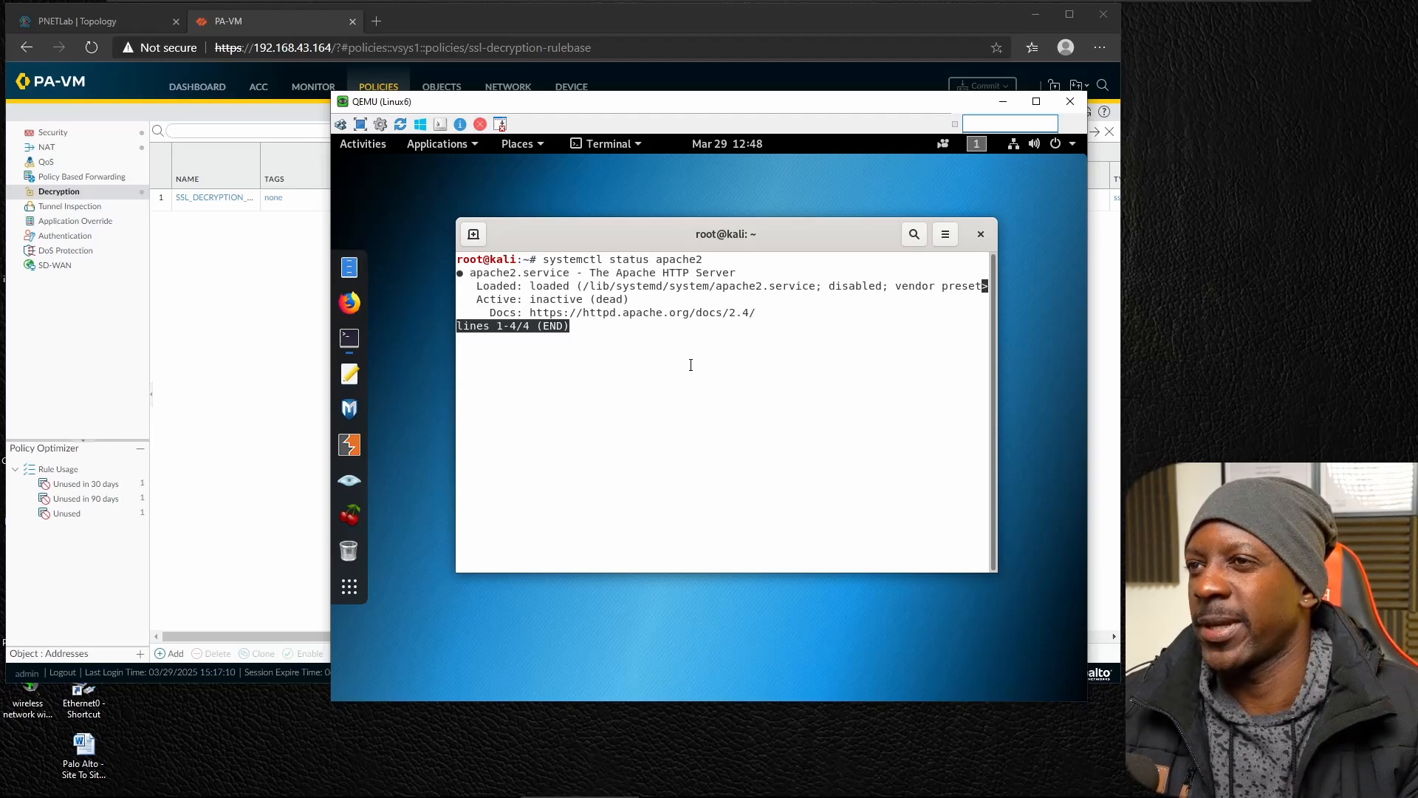
{"action": "key", "text": "q"}
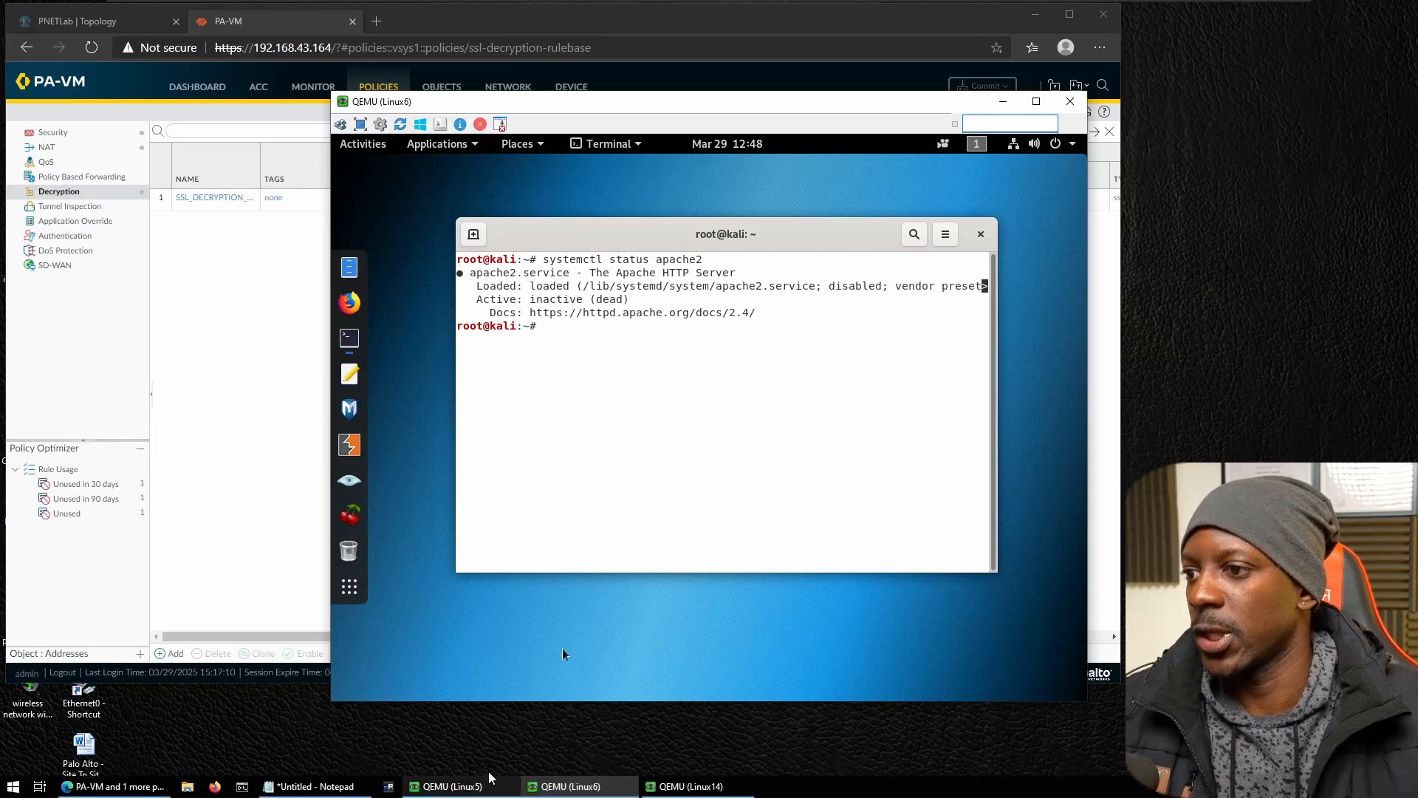
Bring up the Apache setup notes beside the Kali terminal and enable Apache's SSL module with a2enmod ssl.
{"action": "left_click", "coordinate": [339, 789]}
{"action": "left_click_drag", "start_coordinate": [561, 491], "coordinate": [458, 441]}
{"action": "left_click_drag", "start_coordinate": [670, 698], "coordinate": [584, 768]}
{"action": "scroll", "coordinate": [303, 606], "scroll_direction": "up", "scroll_amount": 1}
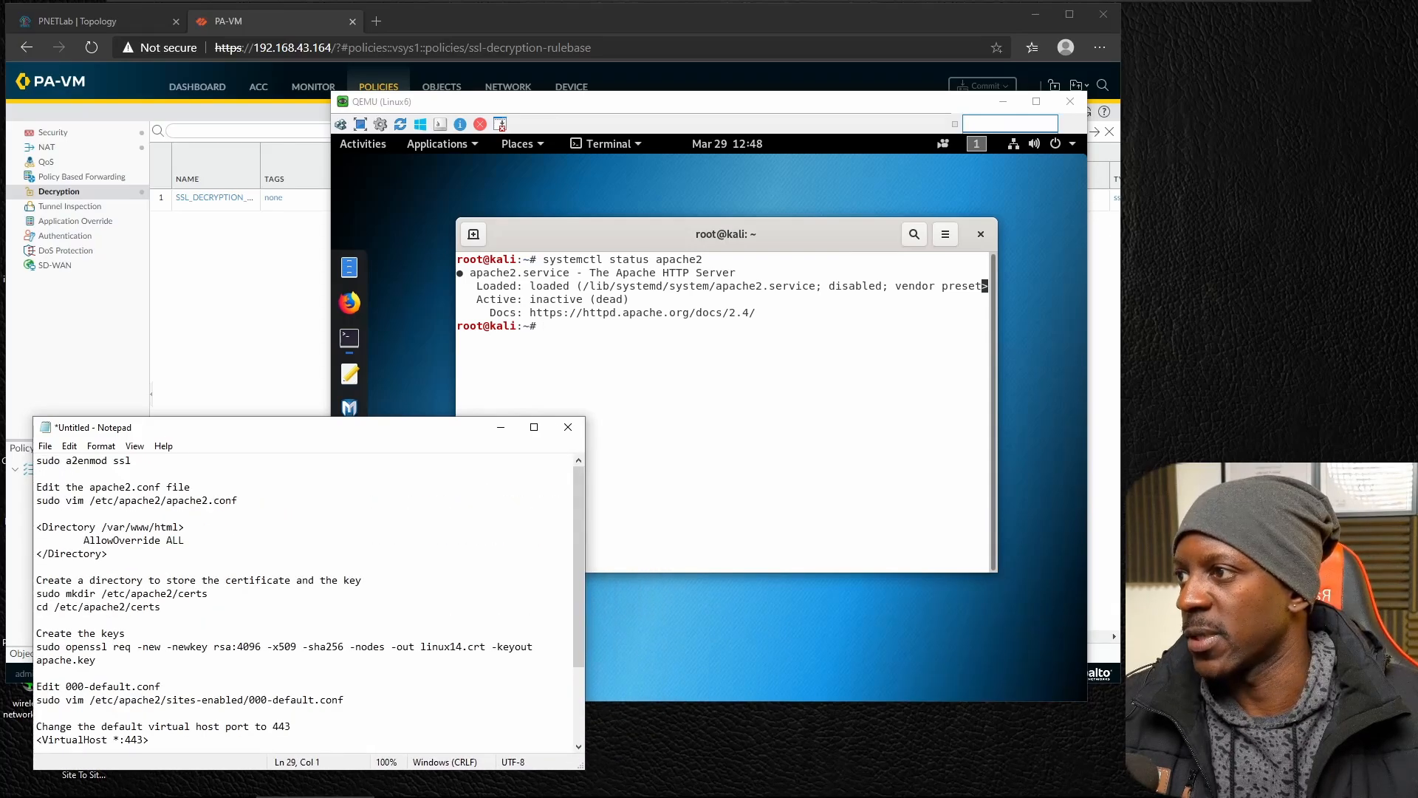
{"action": "left_click", "coordinate": [671, 367]}
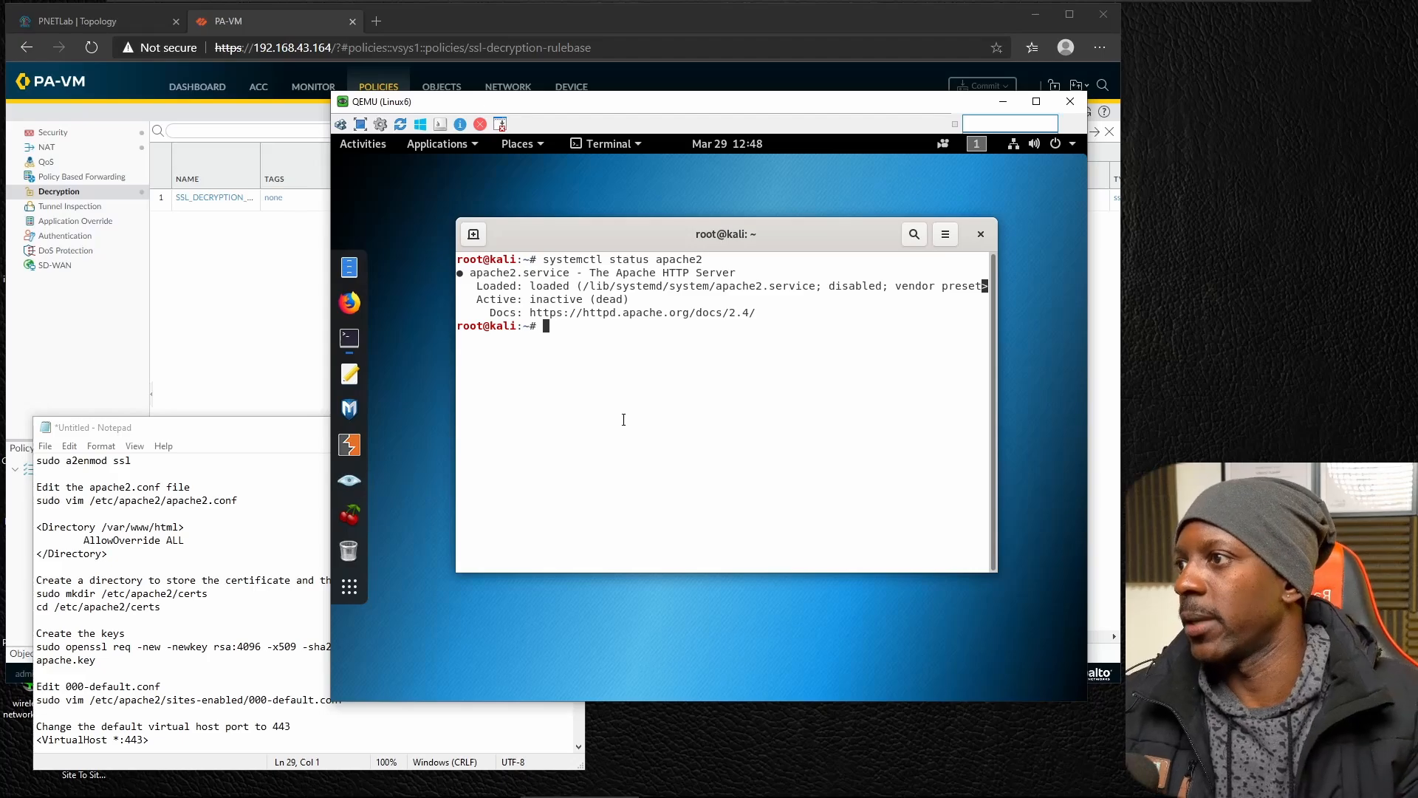
{"action": "type", "text": "a2enmo"}
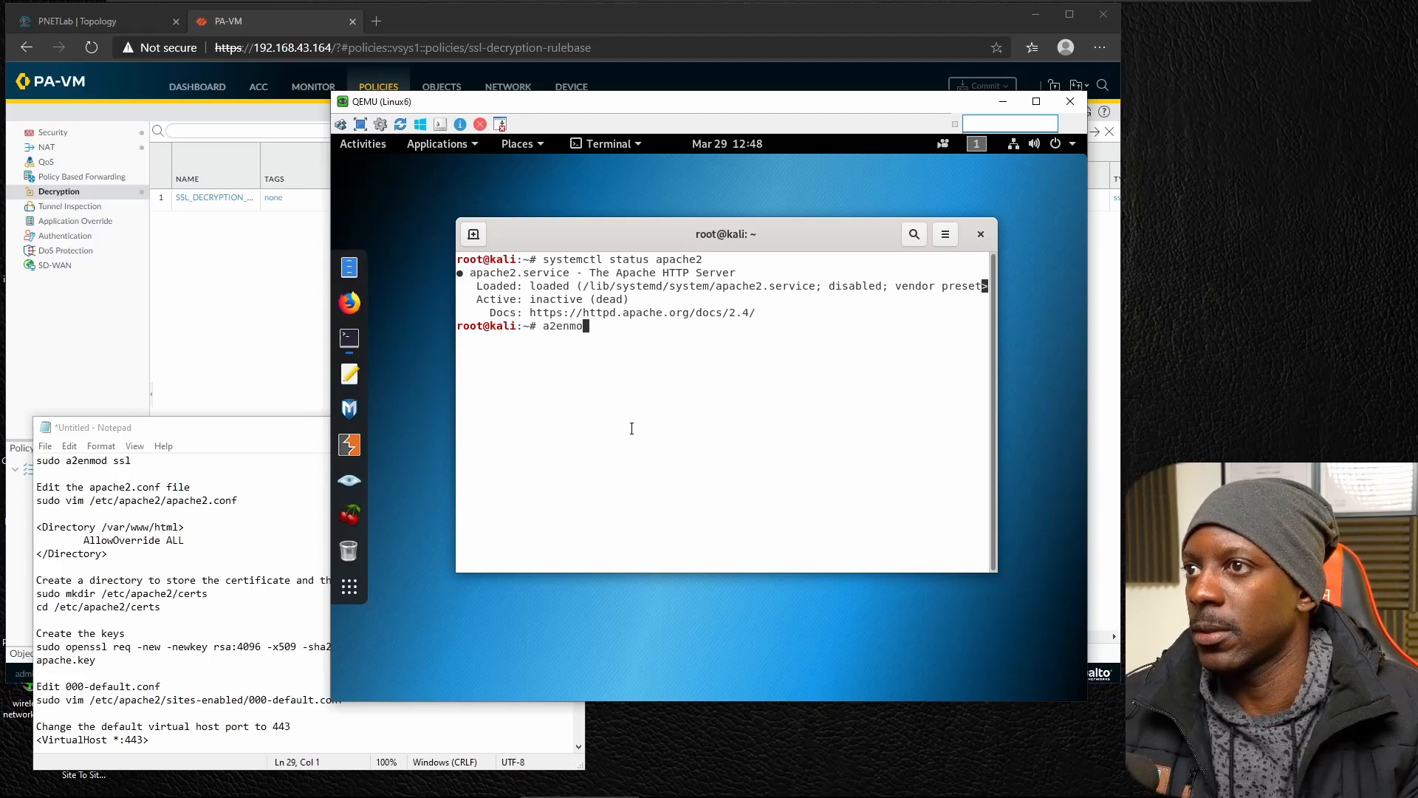
{"action": "type", "text": "d ssl"}
{"action": "key", "text": "Return"}
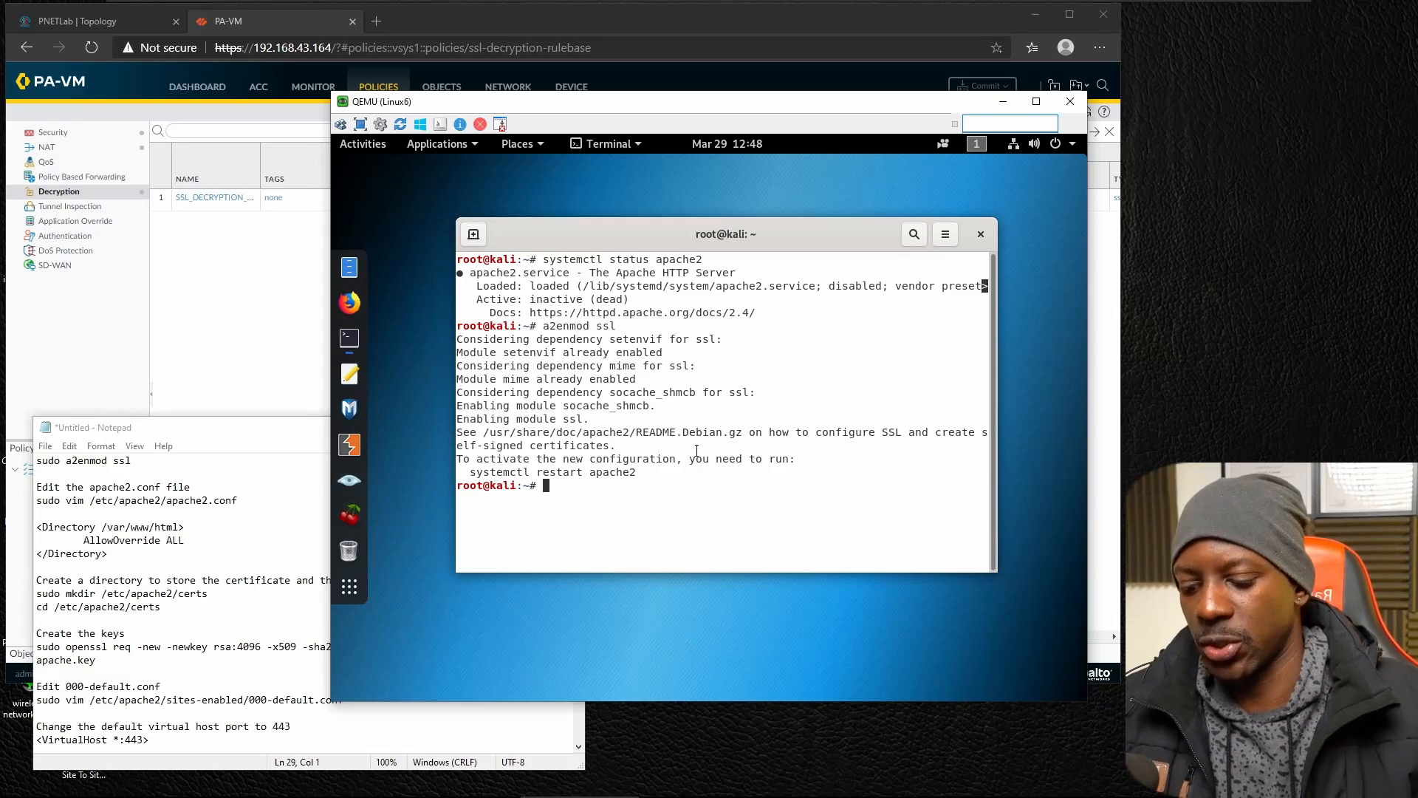
Open /etc/apache2/apache2.conf in vim.
{"action": "type", "text": "vim /etc/"}
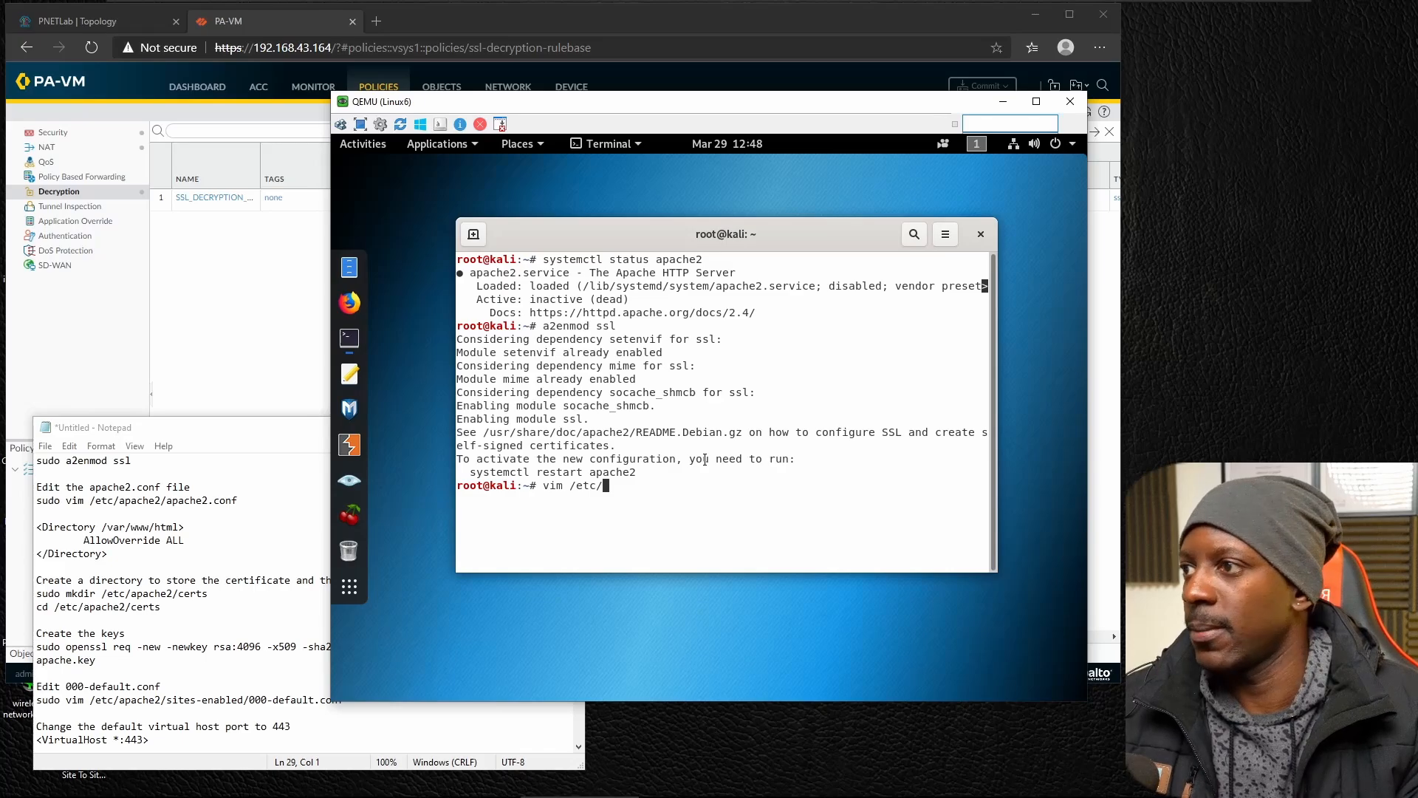
{"action": "type", "text": "apac"}
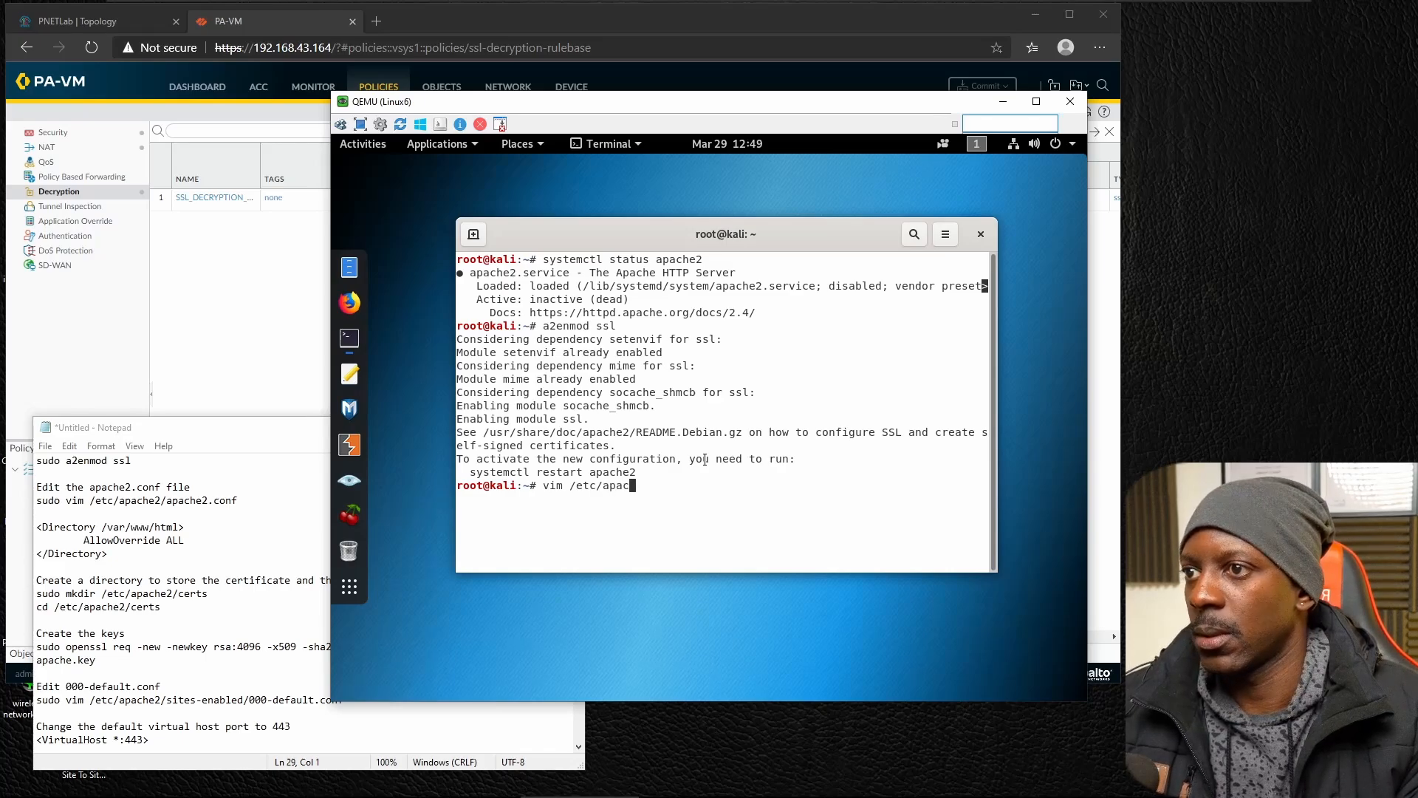
{"action": "type", "text": "he2/apa"}
{"action": "key", "text": "Tab"}
{"action": "key", "text": "Return"}
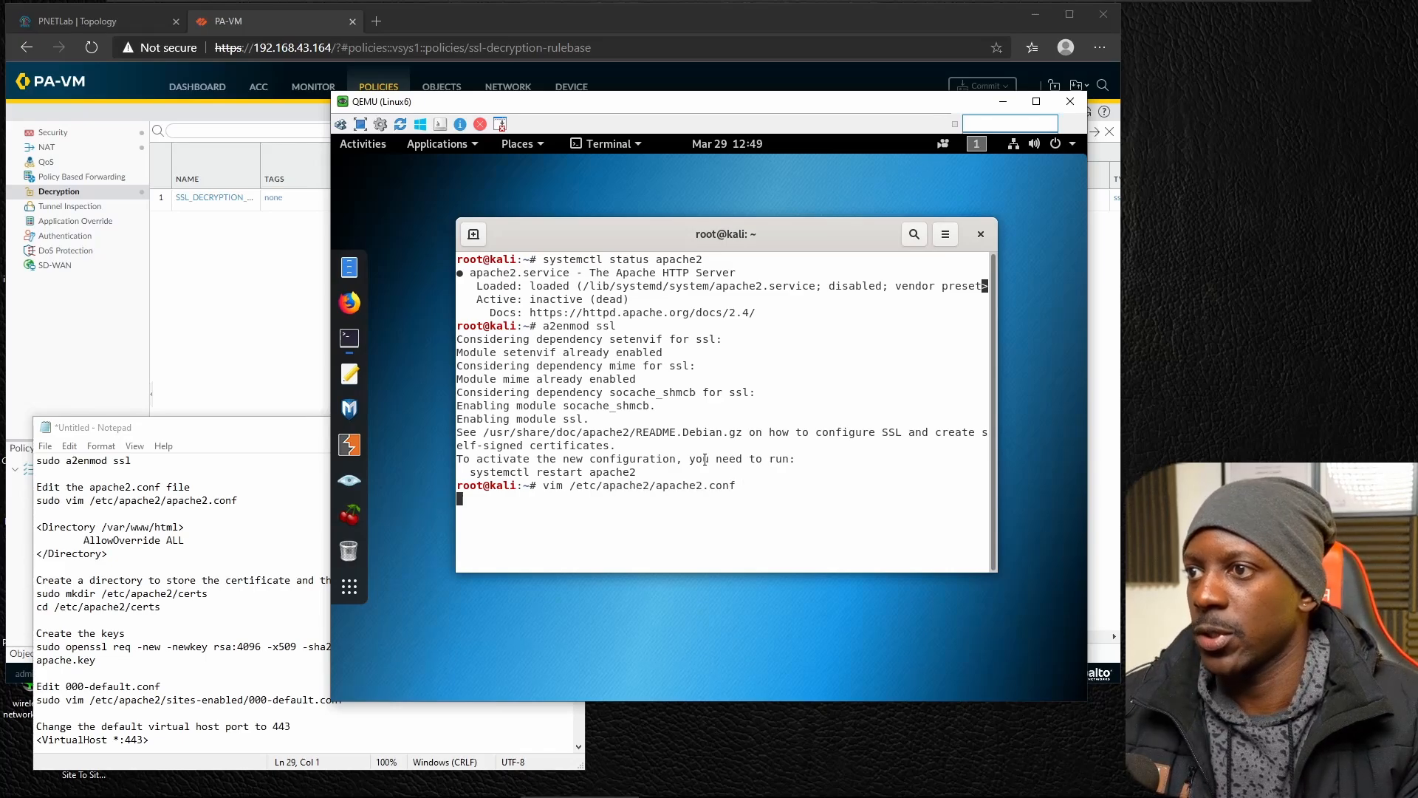
Add the opening line <Directory /var/www/html> near the end of apache2.conf, just above the final vim comment.
{"action": "key", "text": "Down"}
{"action": "key", "text": "Down"}
{"action": "key", "text": "Down"}
{"action": "key", "text": "Down"}
{"action": "key", "text": "Down"}
{"action": "key", "text": "Down"}
{"action": "key", "text": "Down"}
{"action": "key", "text": "Down"}
{"action": "key", "text": "Down"}
{"action": "key", "text": "Down"}
{"action": "key", "text": "Down"}
{"action": "key", "text": "Down"}
{"action": "key", "text": "Down"}
{"action": "key", "text": "Down"}
{"action": "key", "text": "Down"}
{"action": "key", "text": "Down"}
{"action": "key", "text": "Down"}
{"action": "key", "text": "Down"}
{"action": "key", "text": "Down"}
{"action": "key", "text": "Down"}
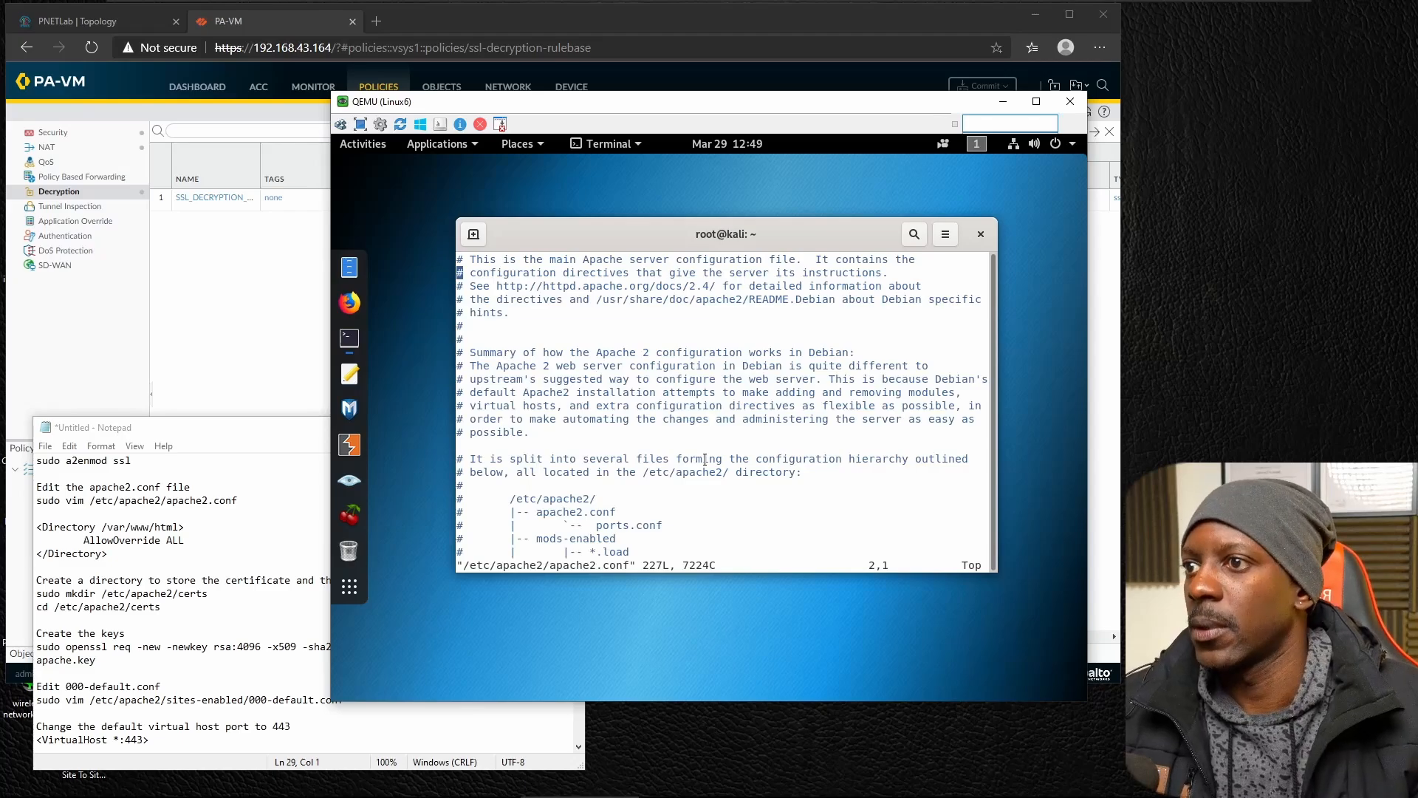
{"action": "scroll", "coordinate": [705, 459], "scroll_direction": "down", "scroll_amount": 20}
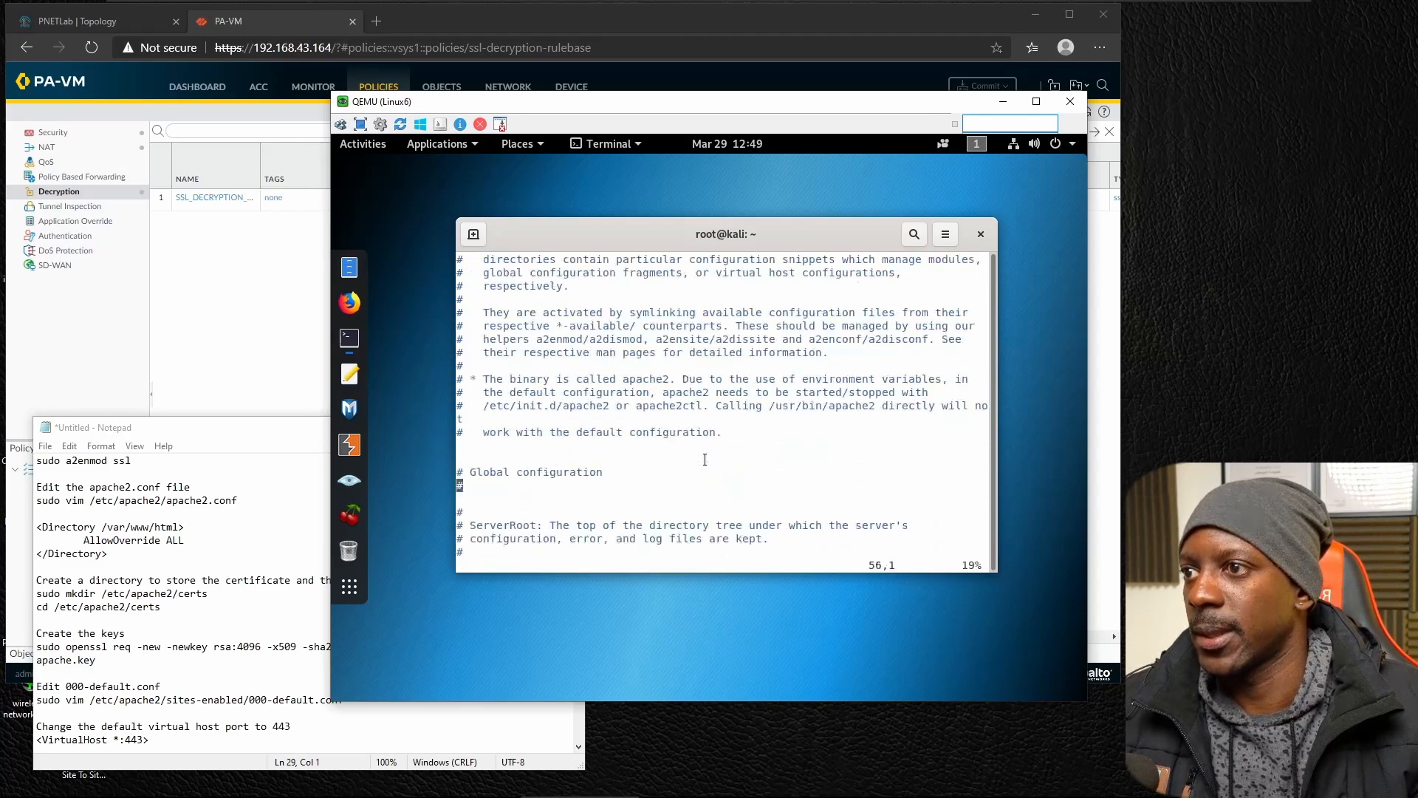
{"action": "key", "text": "Up"}
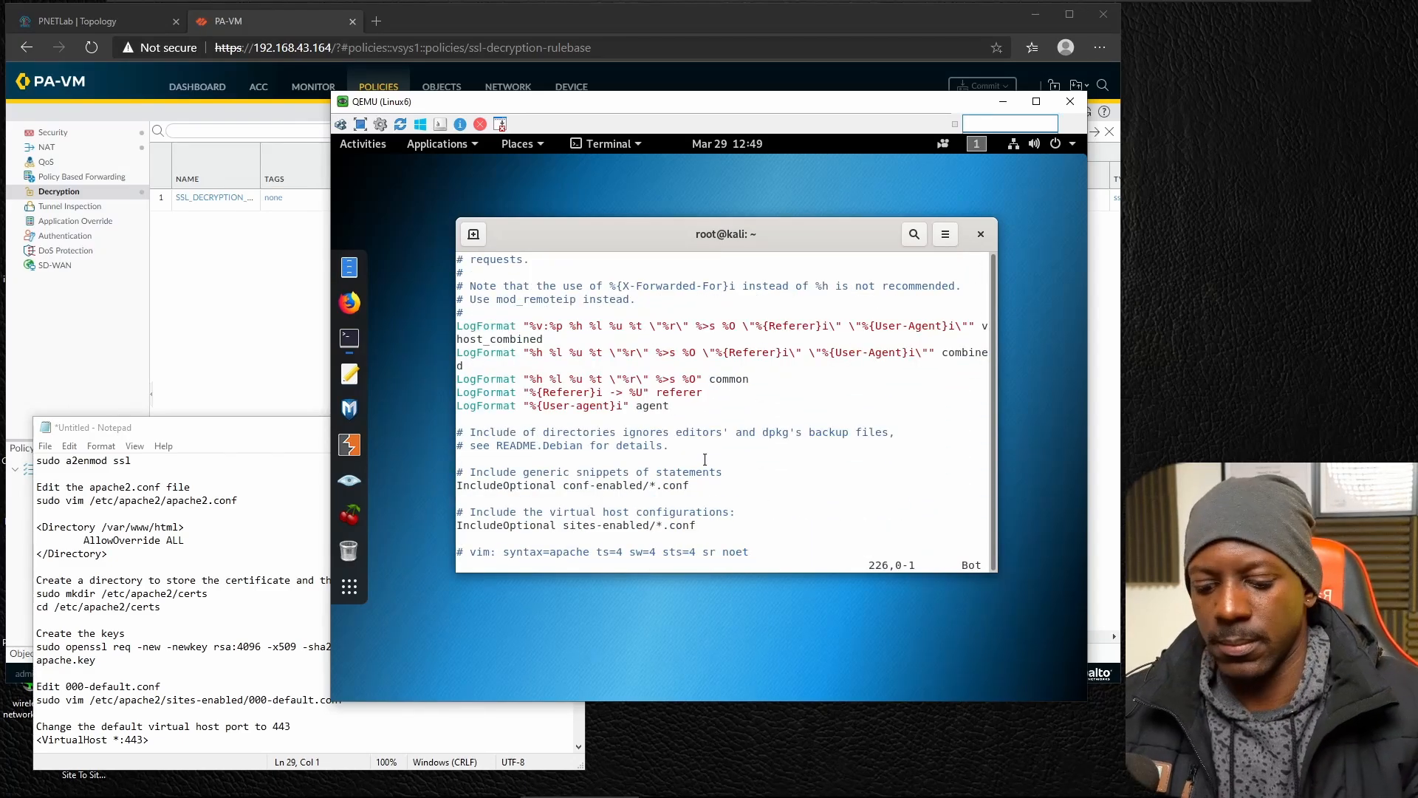
{"action": "key", "text": "o"}
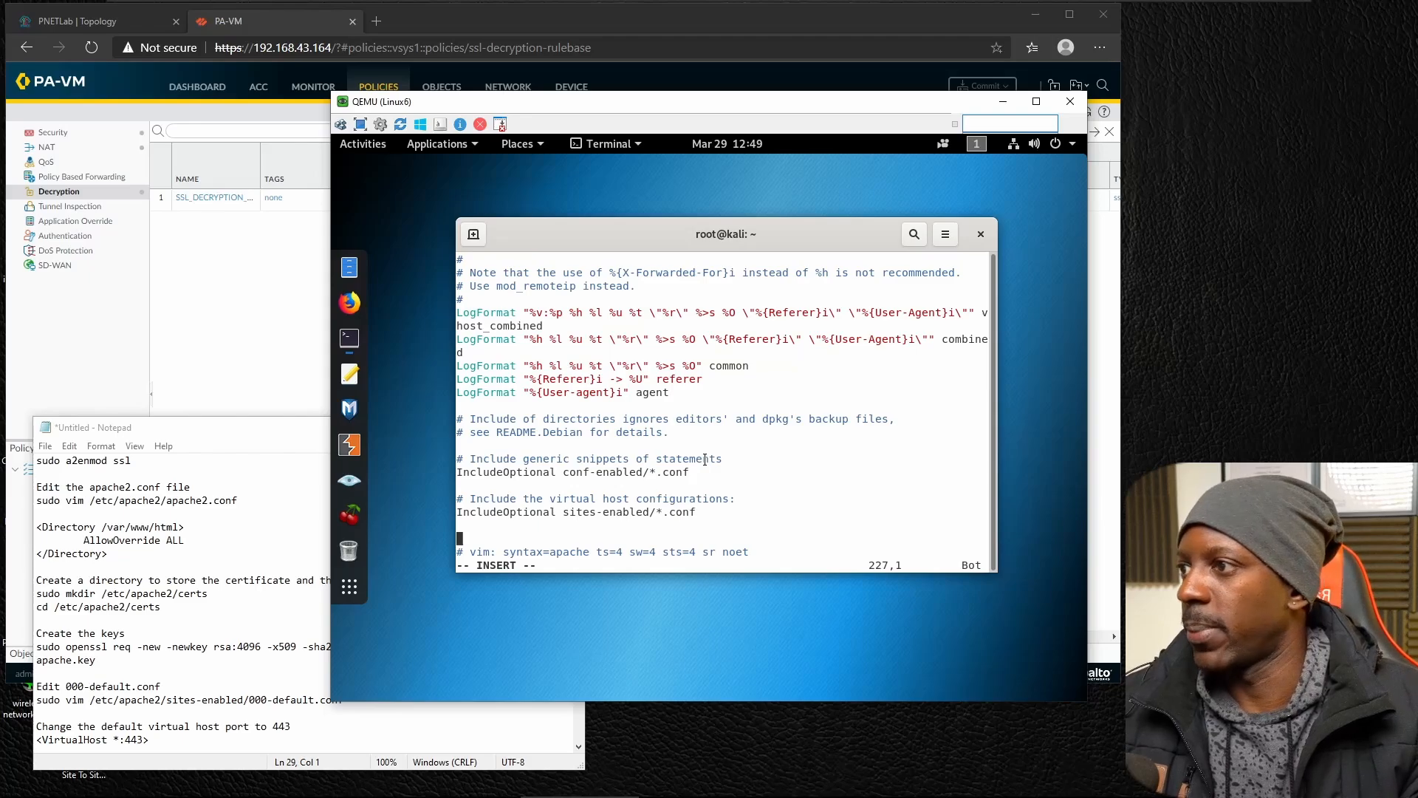
{"action": "type", "text": "<Direcytor"}
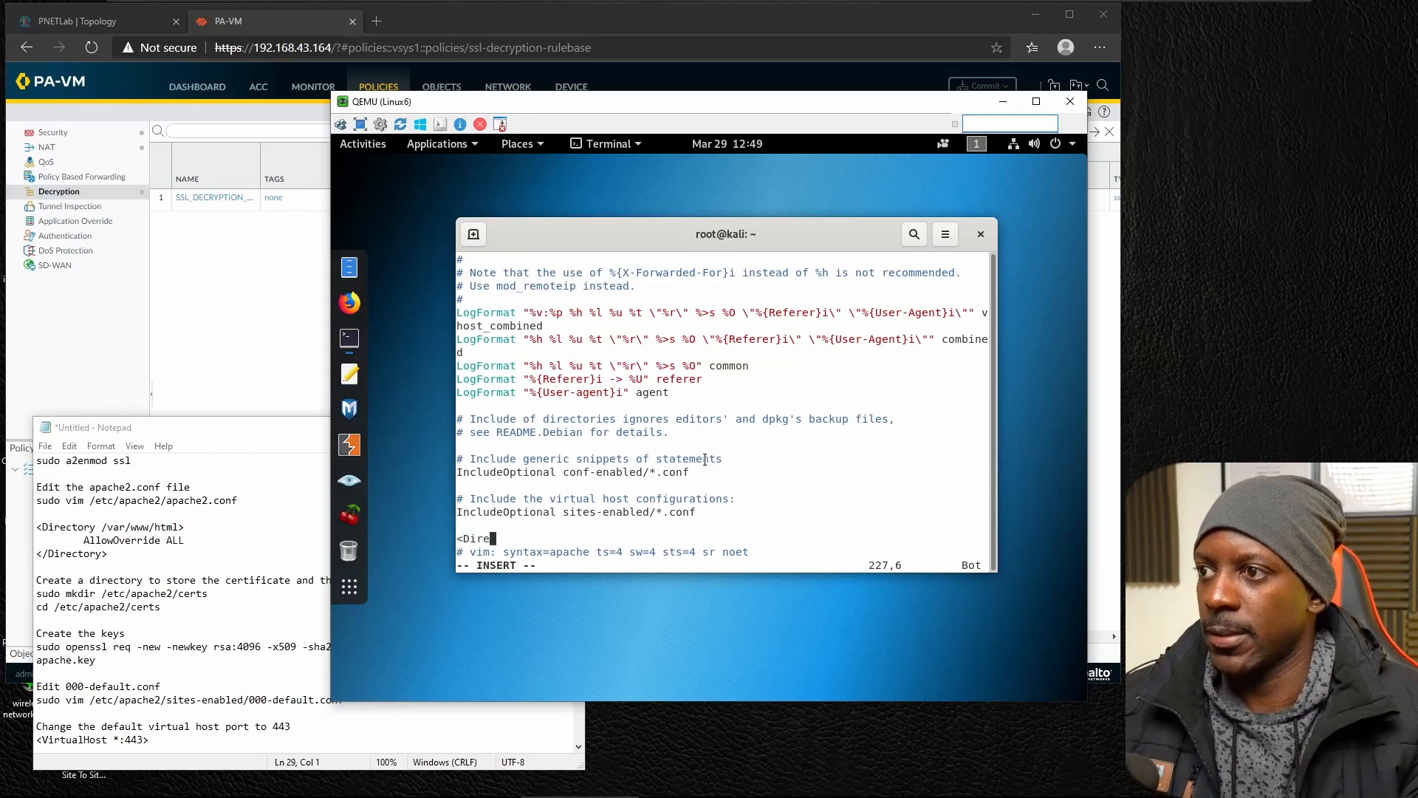
{"action": "key", "text": "BackSpace"}
{"action": "key", "text": "BackSpace"}
{"action": "key", "text": "BackSpace"}
{"action": "key", "text": "BackSpace"}
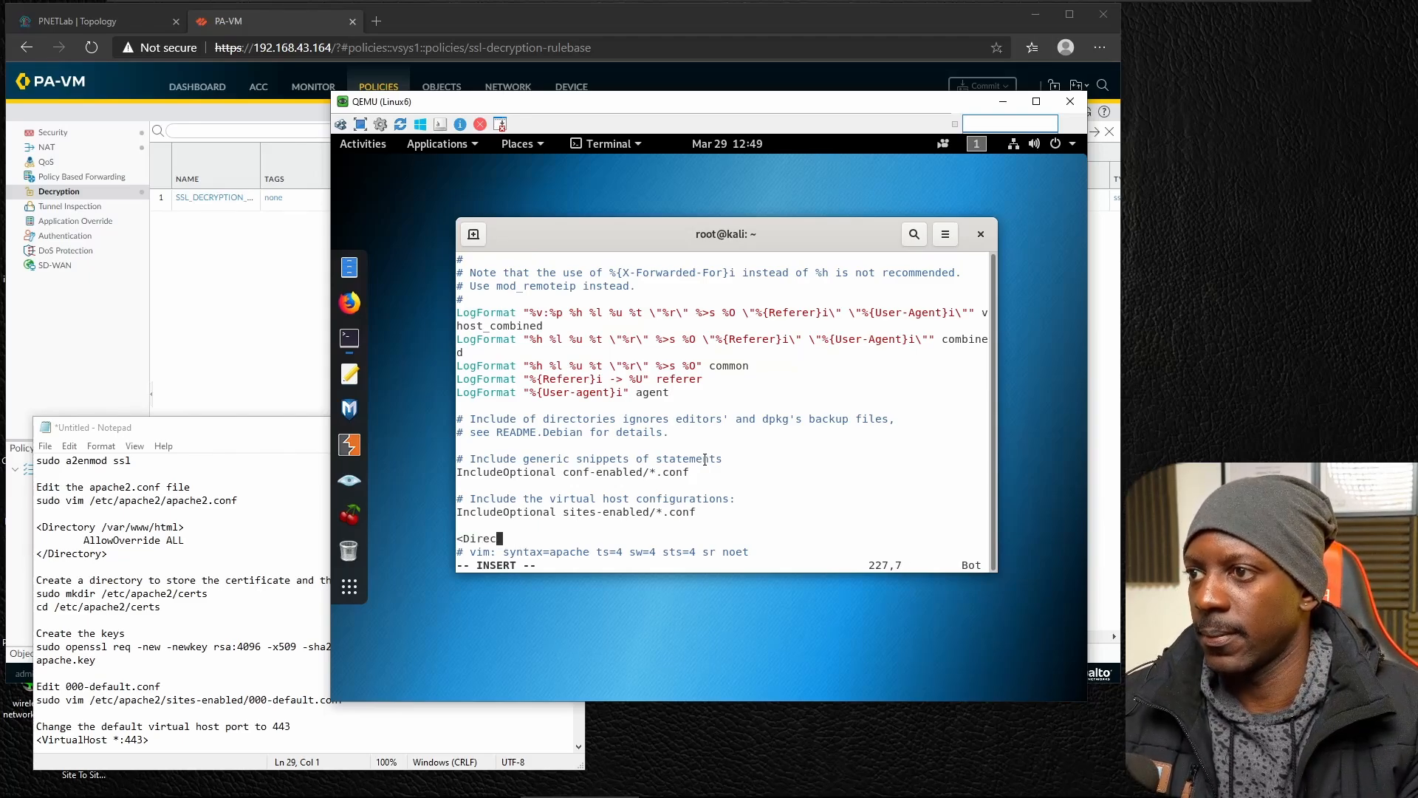
{"action": "type", "text": "tory"}
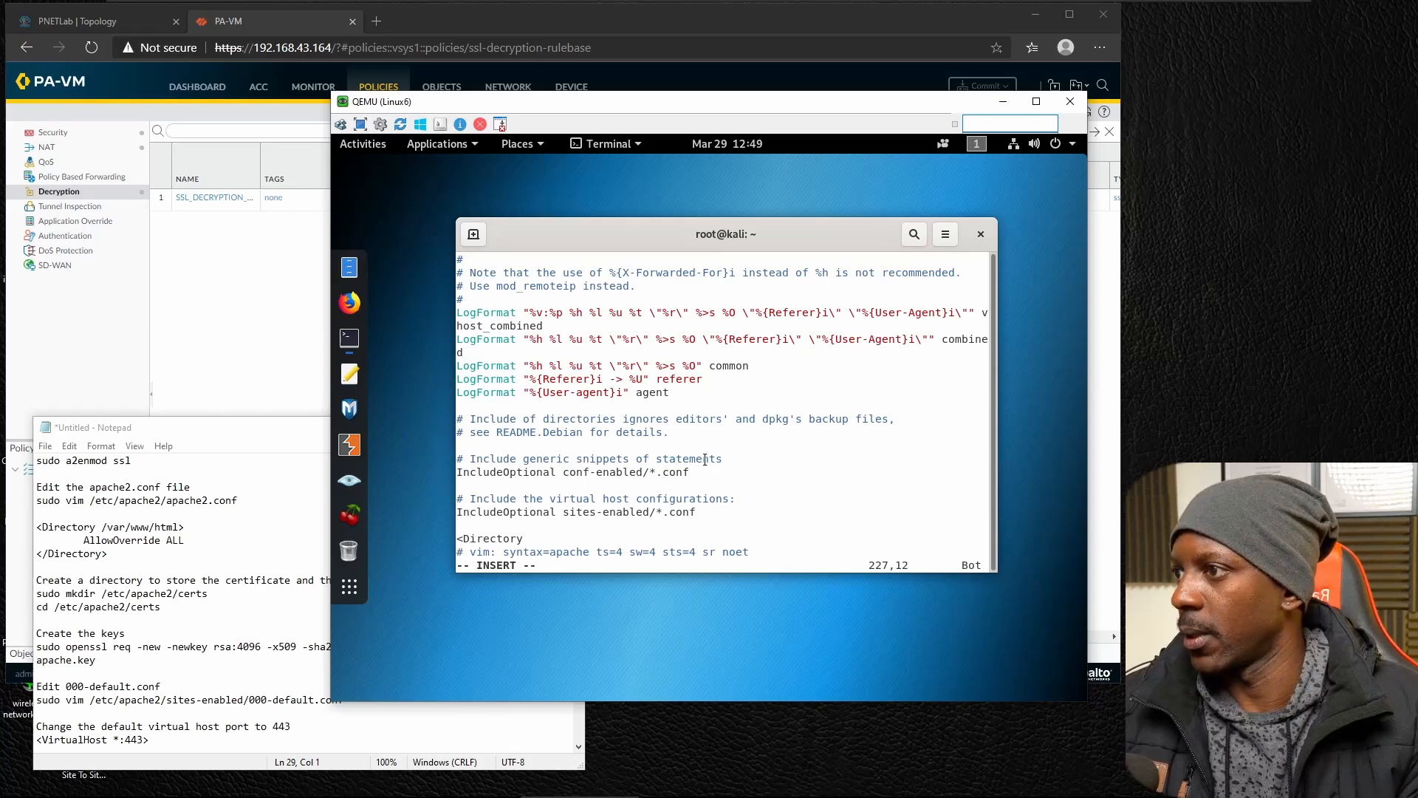
{"action": "type", "text": " /var/www"}
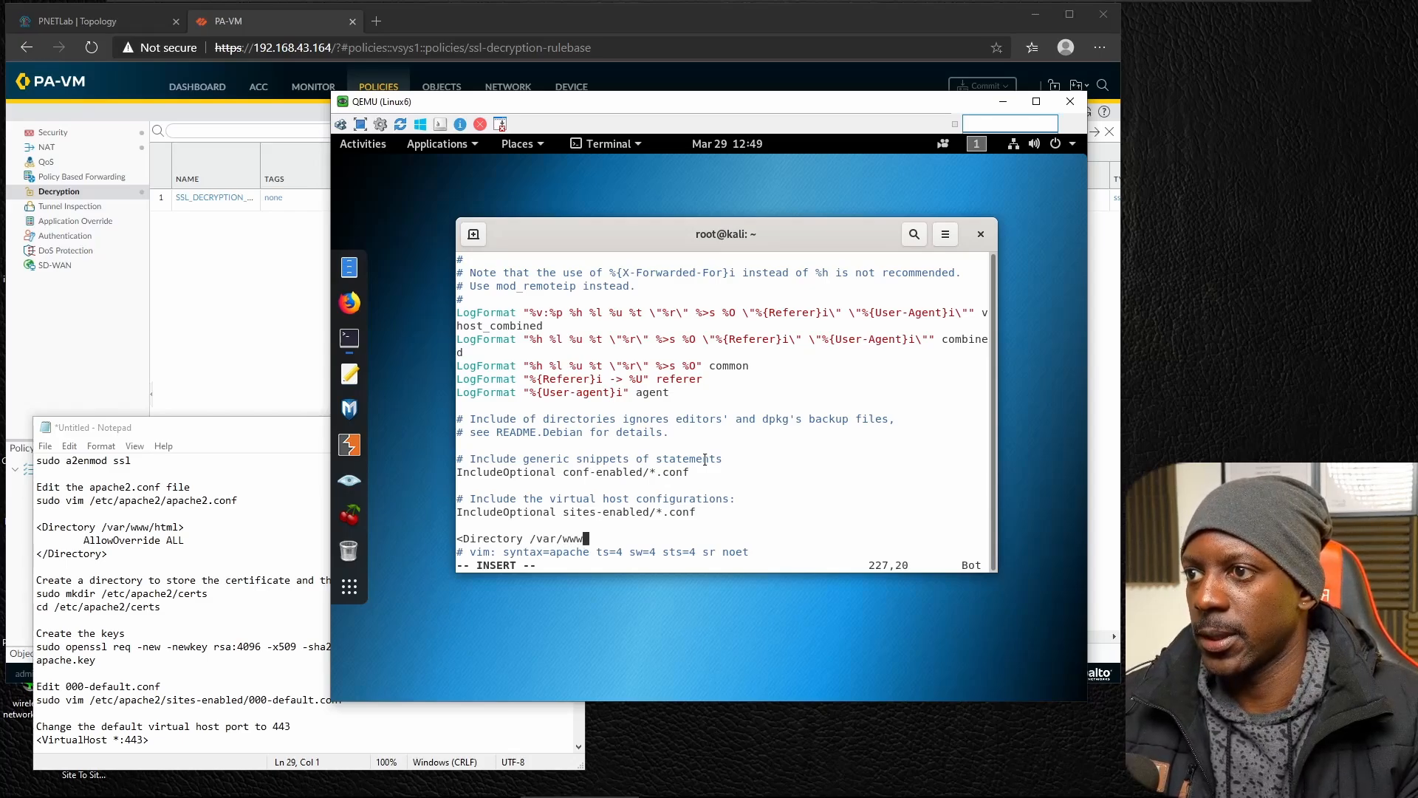
{"action": "type", "text": "/html"}
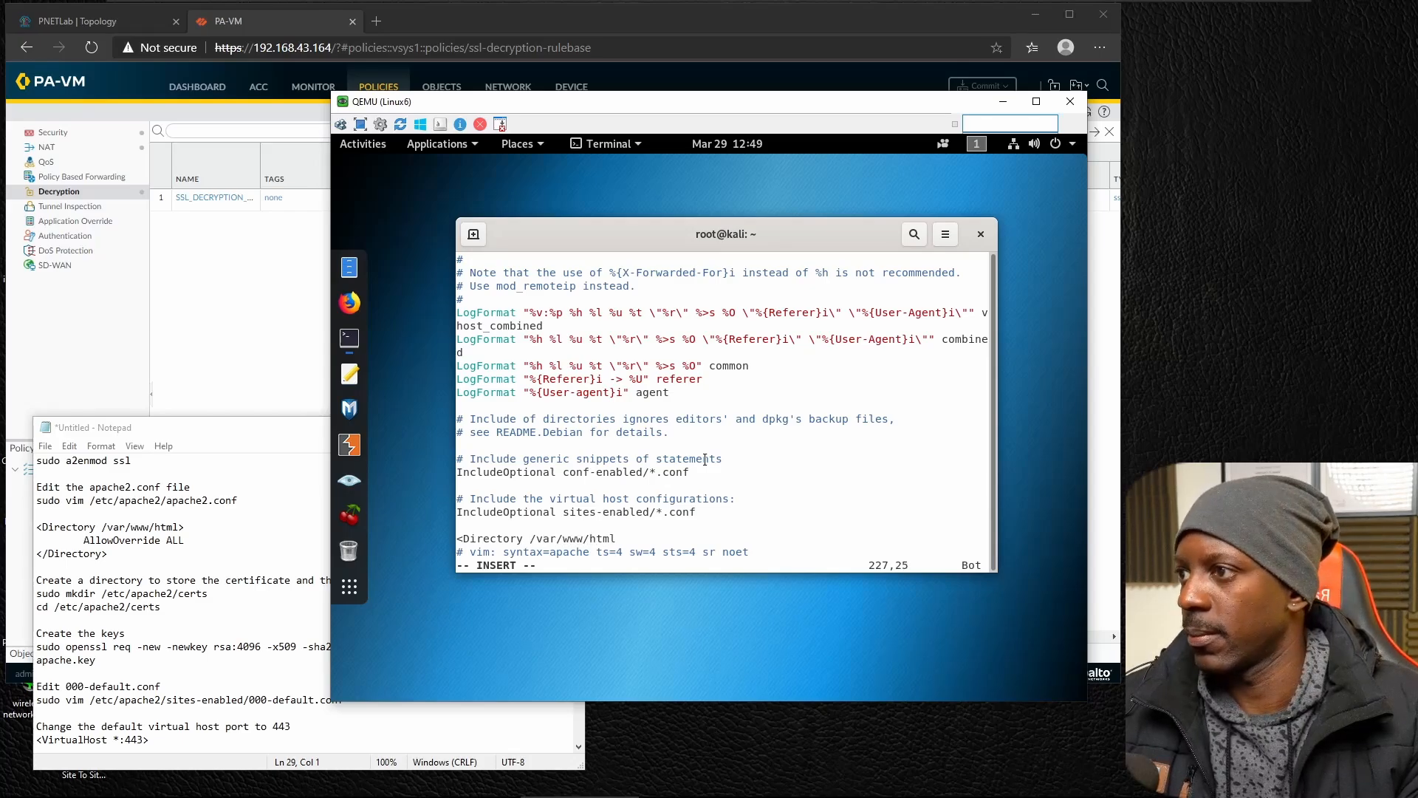
{"action": "type", "text": ">"}
{"action": "key", "text": "Return"}
{"action": "key", "text": "Tab"}
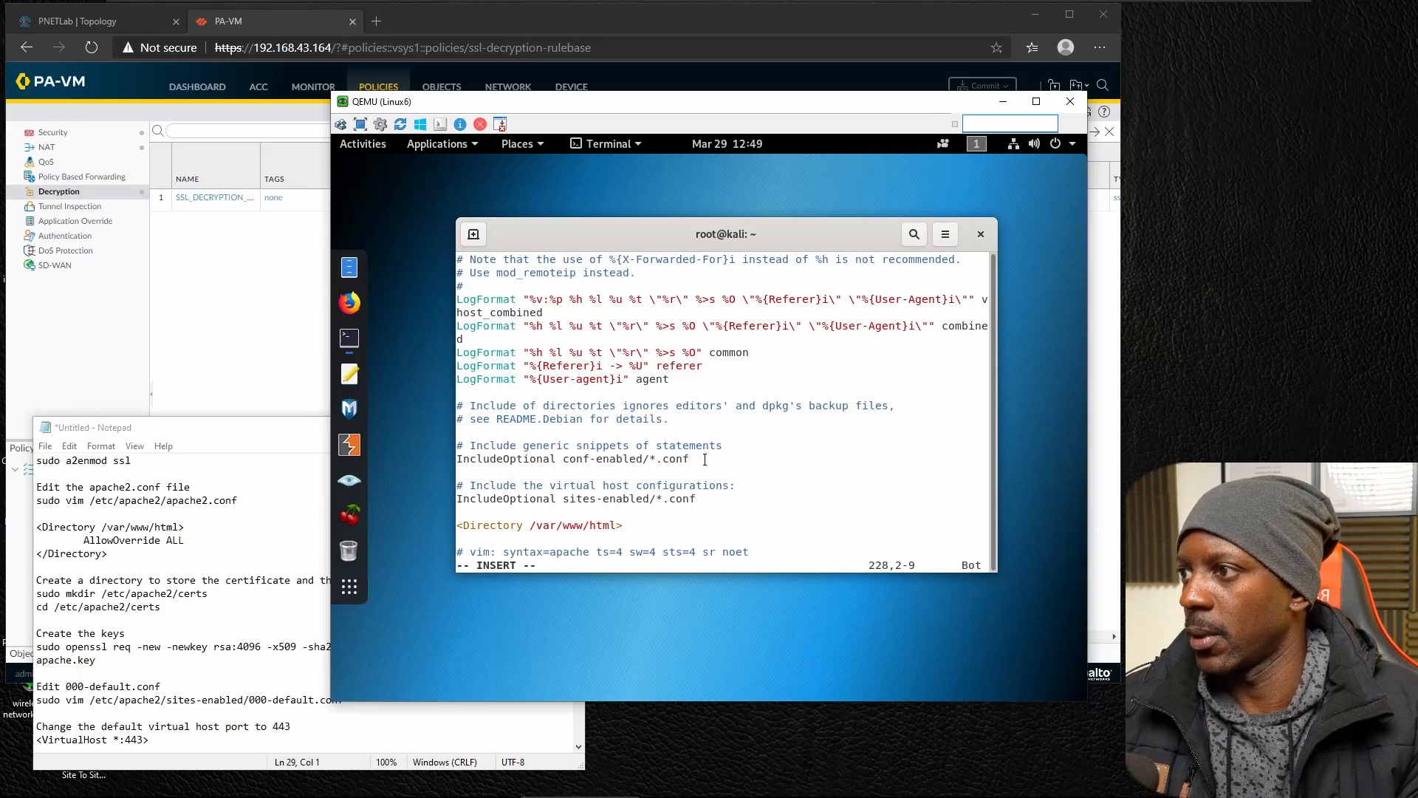
Enter an indented AllowOverride ALL line and close the block with </Directory>.
{"action": "type", "text": "AllowOv"}
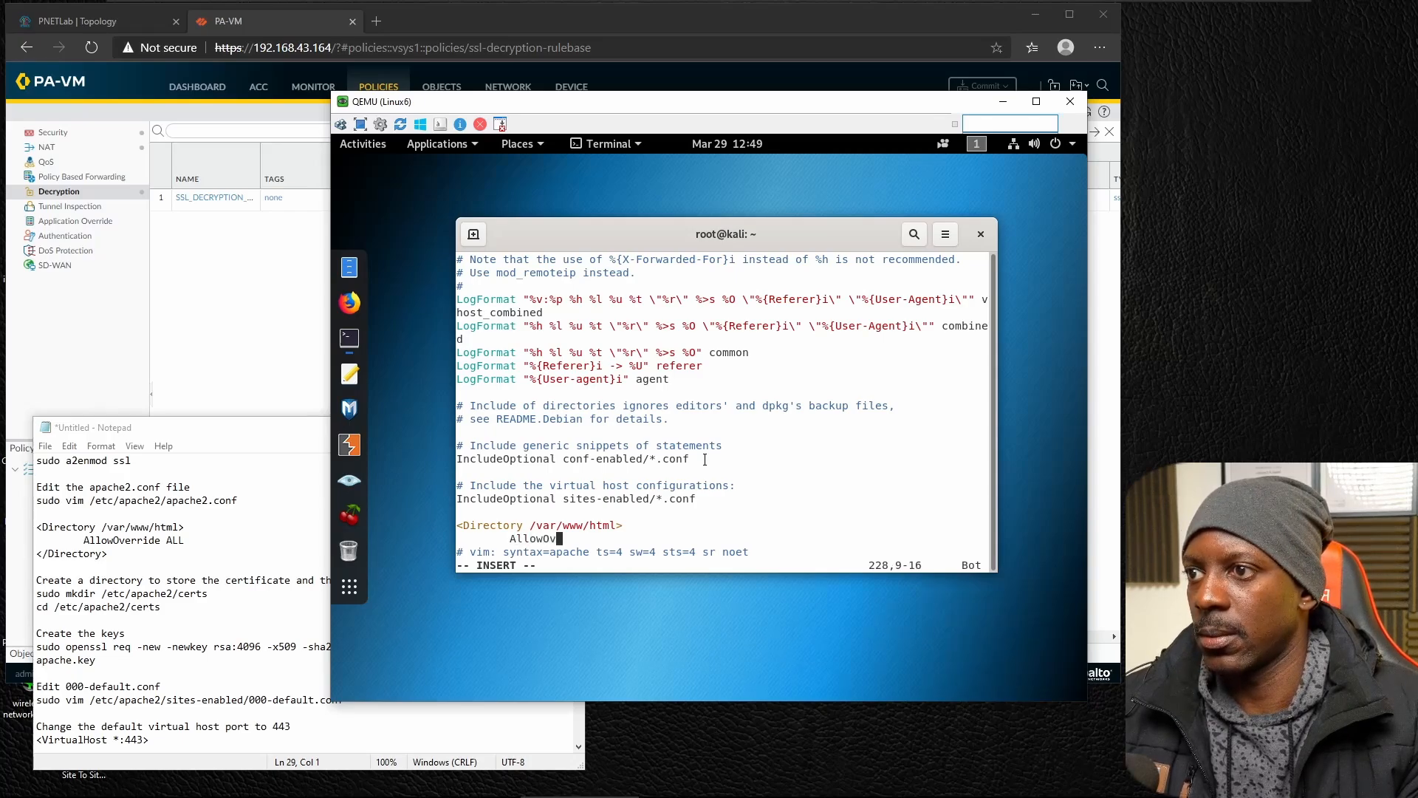
{"action": "type", "text": "erride ALL"}
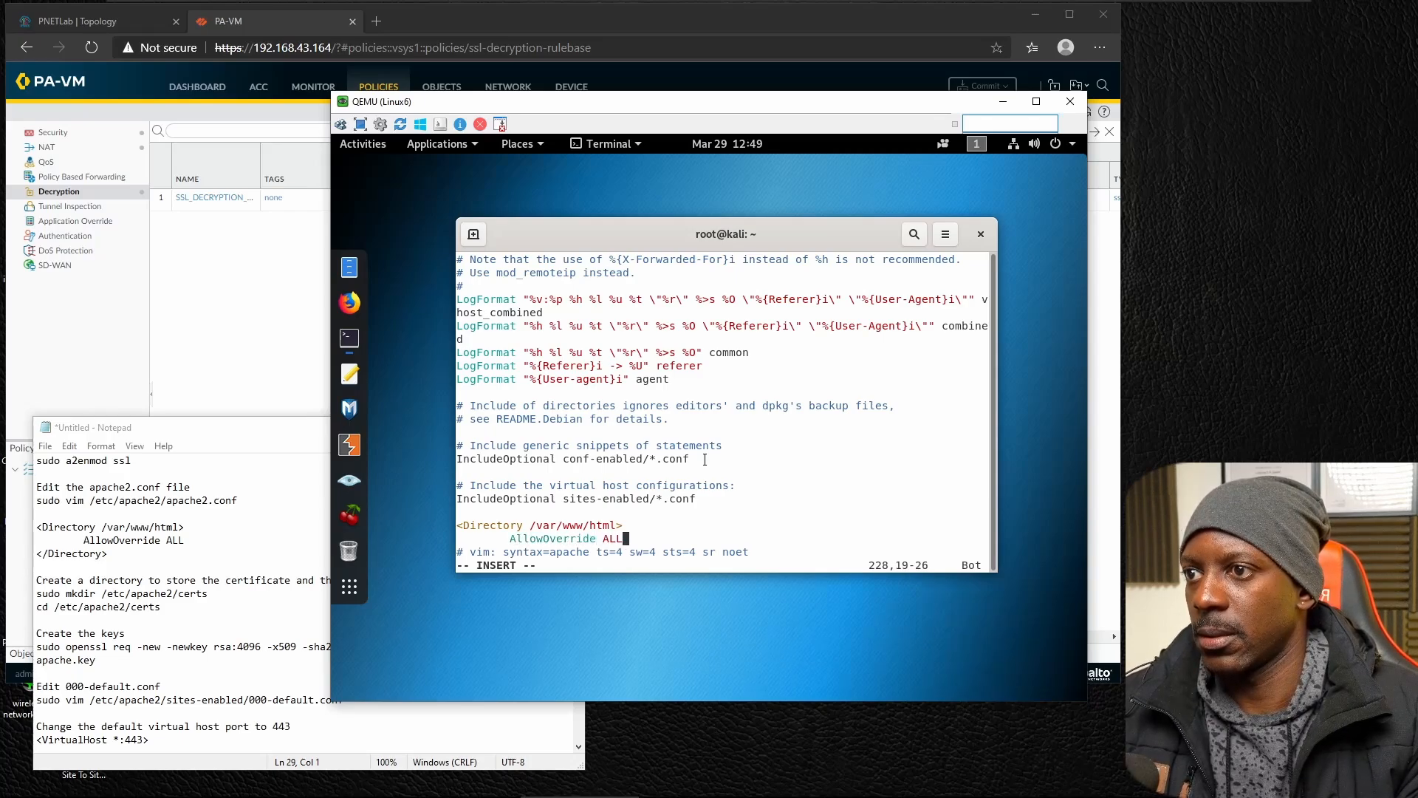
{"action": "key", "text": "Return"}
{"action": "type", "text": "</Die"}
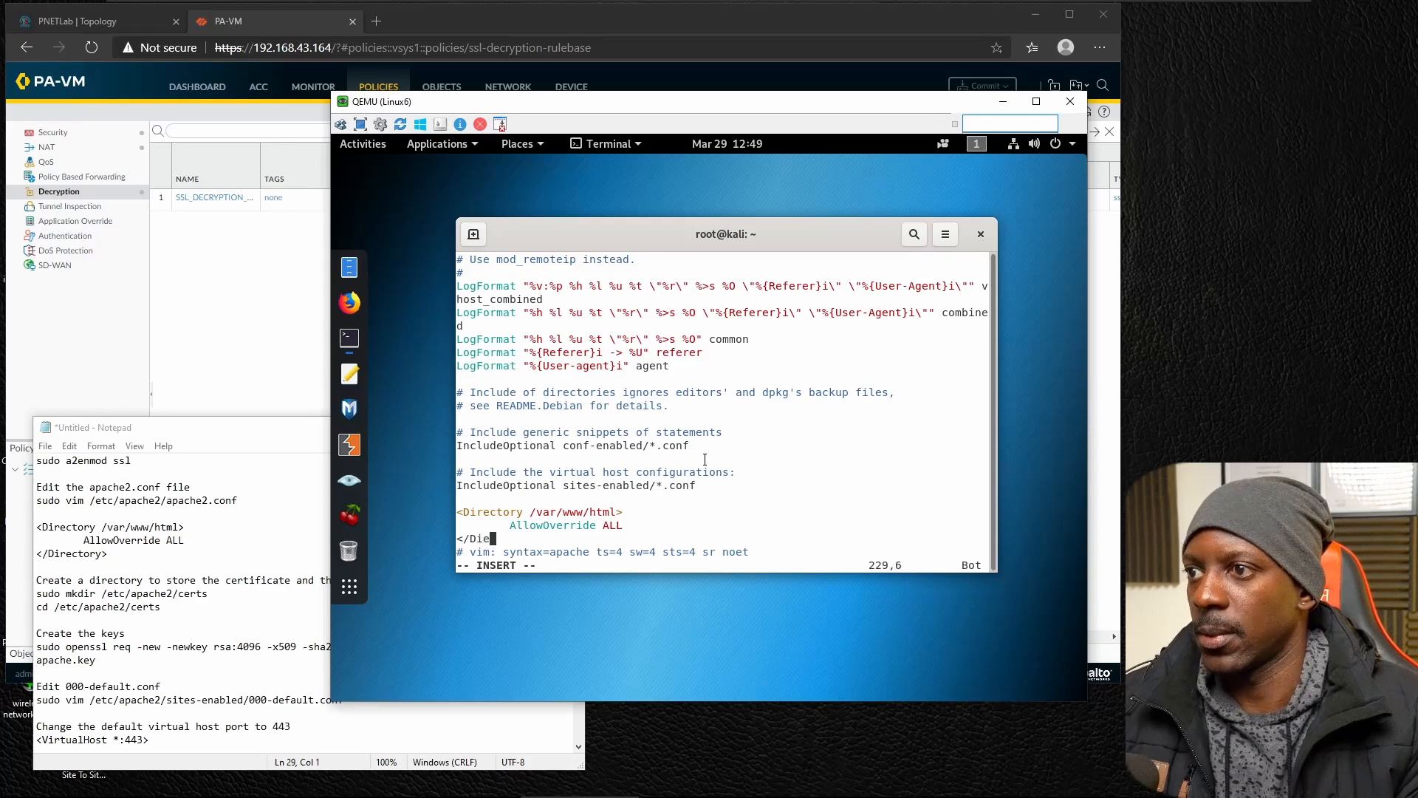
{"action": "type", "text": "c"}
{"action": "key", "text": "BackSpace"}
{"action": "key", "text": "BackSpace"}
{"action": "type", "text": "rectory"}
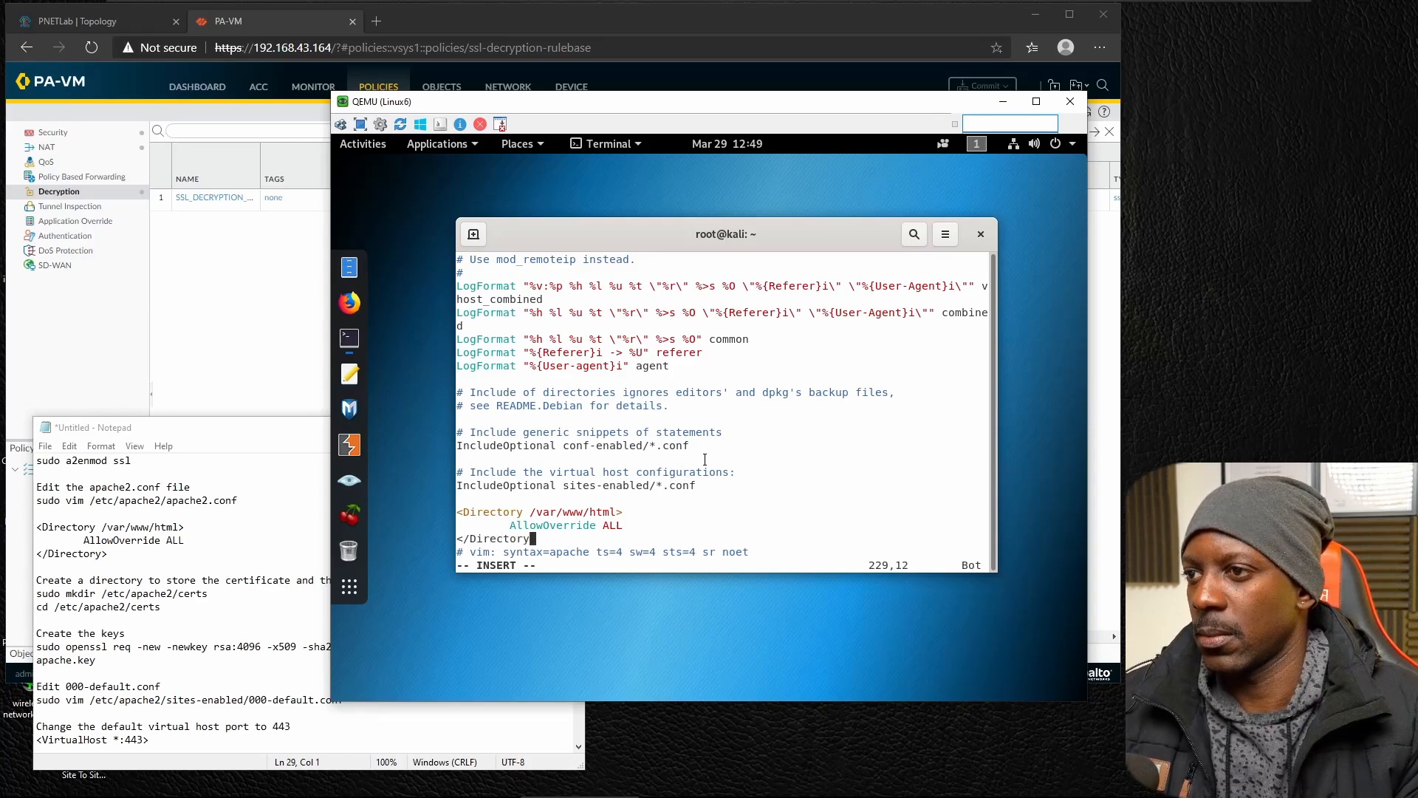
{"action": "type", "text": ">"}
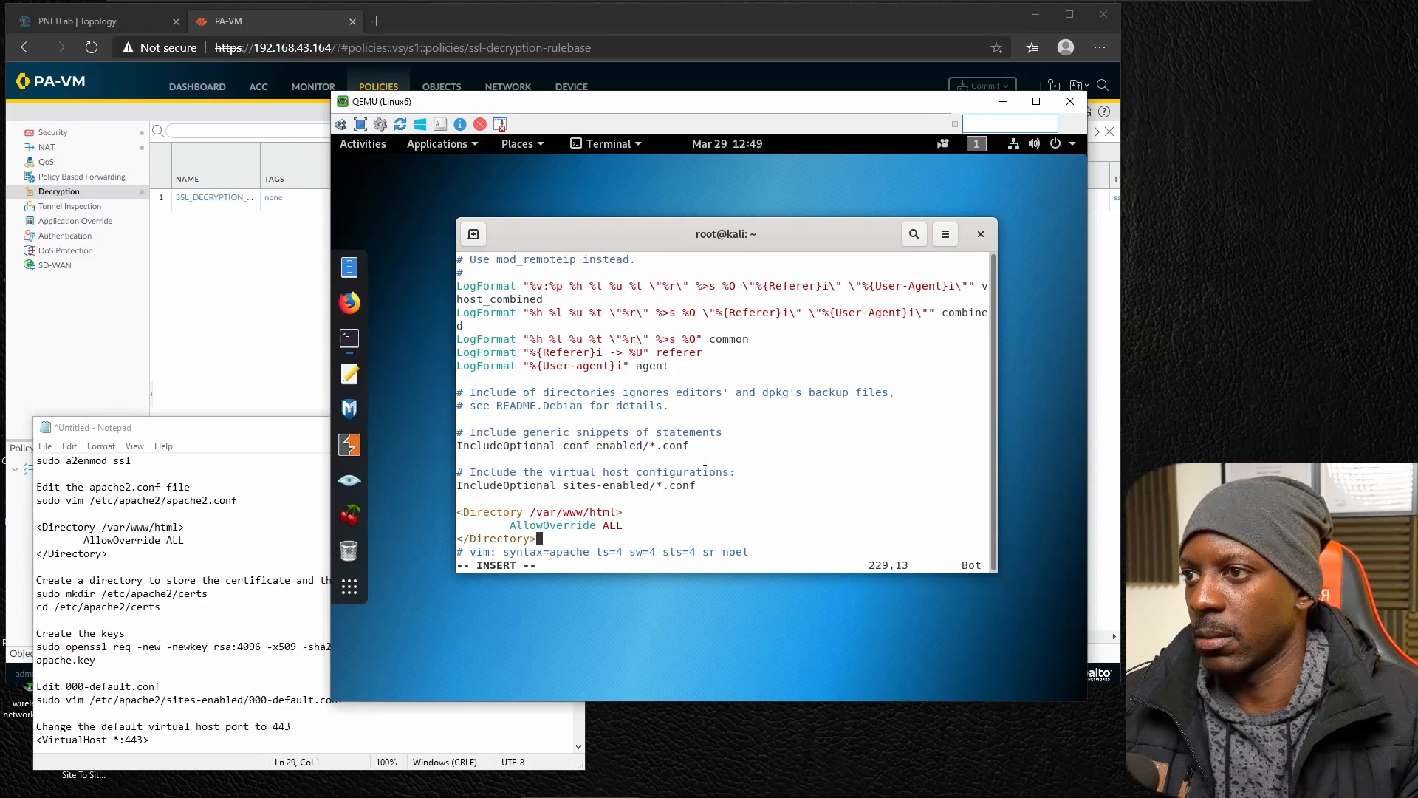
Save apache2.conf and quit vim.
{"action": "key", "text": "Escape"}
{"action": "type", "text": ":wq"}
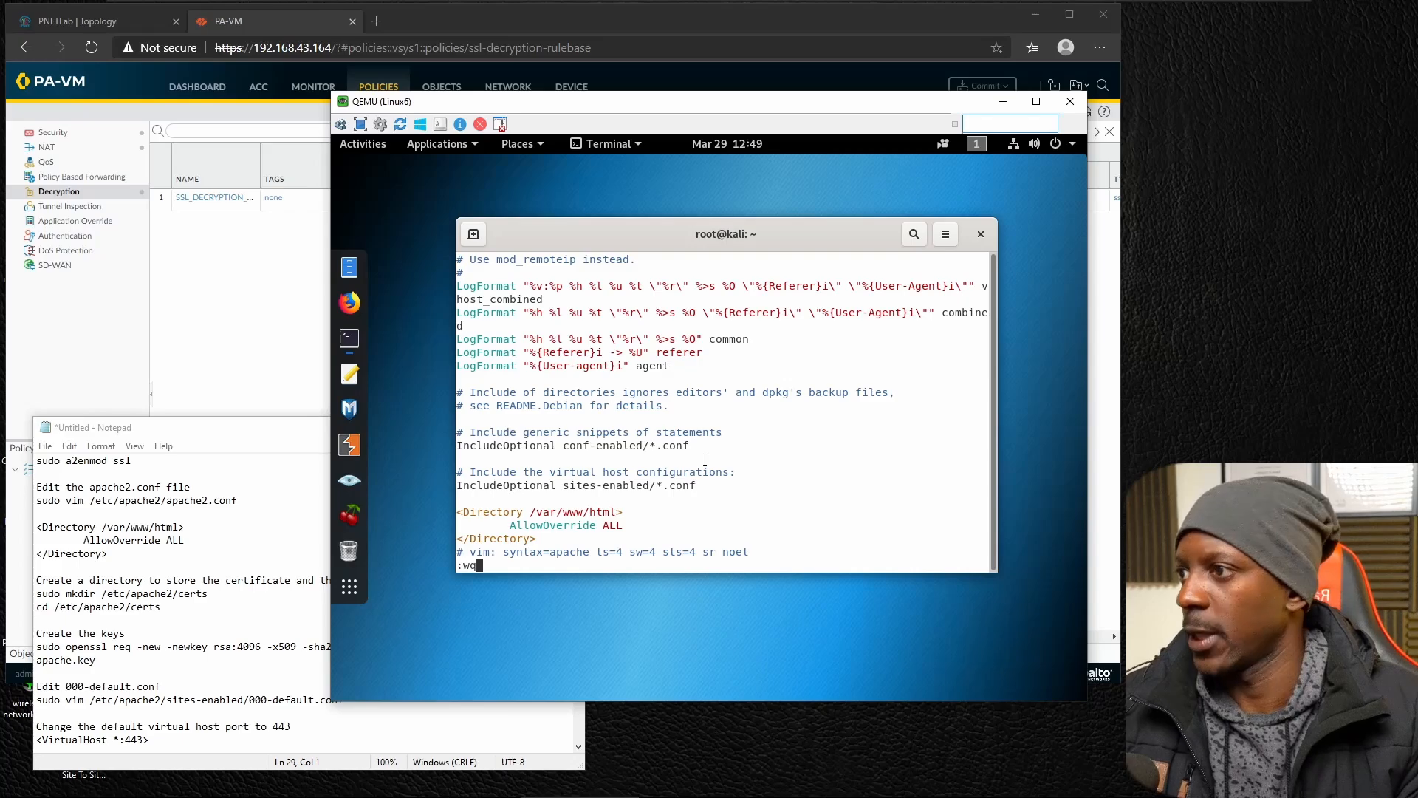
{"action": "key", "text": "Return"}
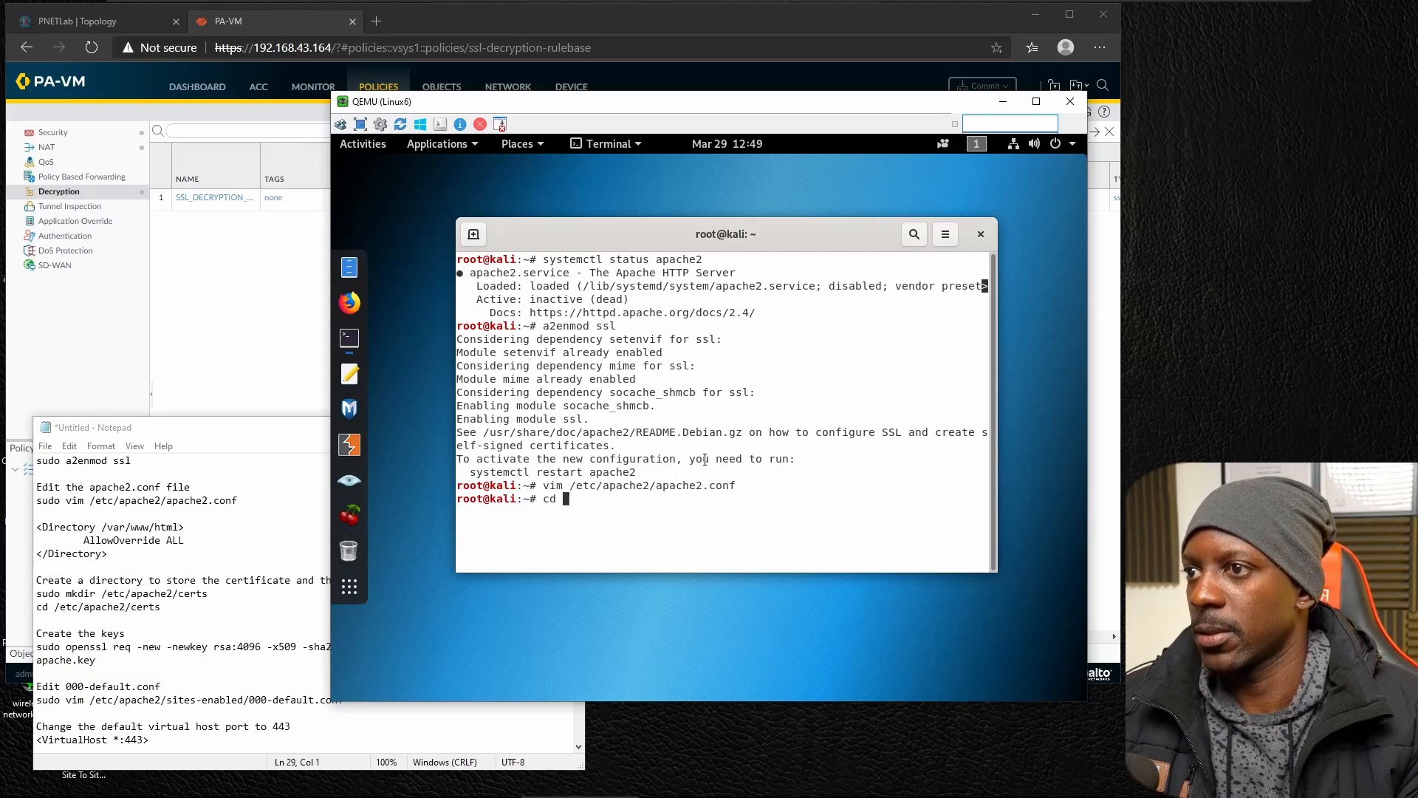
Change to the /etc/apache2/ directory and list its contents.
{"action": "type", "text": "cd /etc/apache2/"}
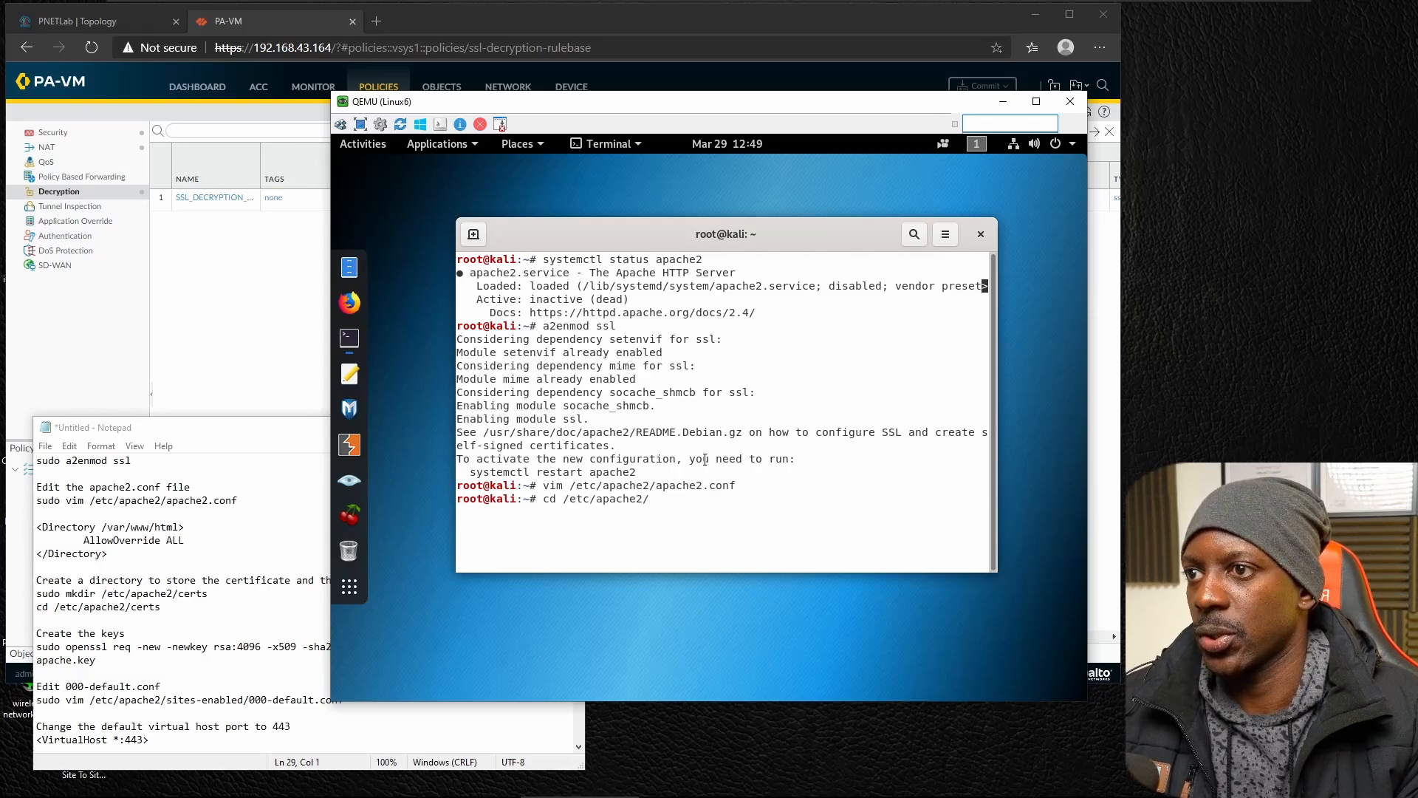
{"action": "key", "text": "Return"}
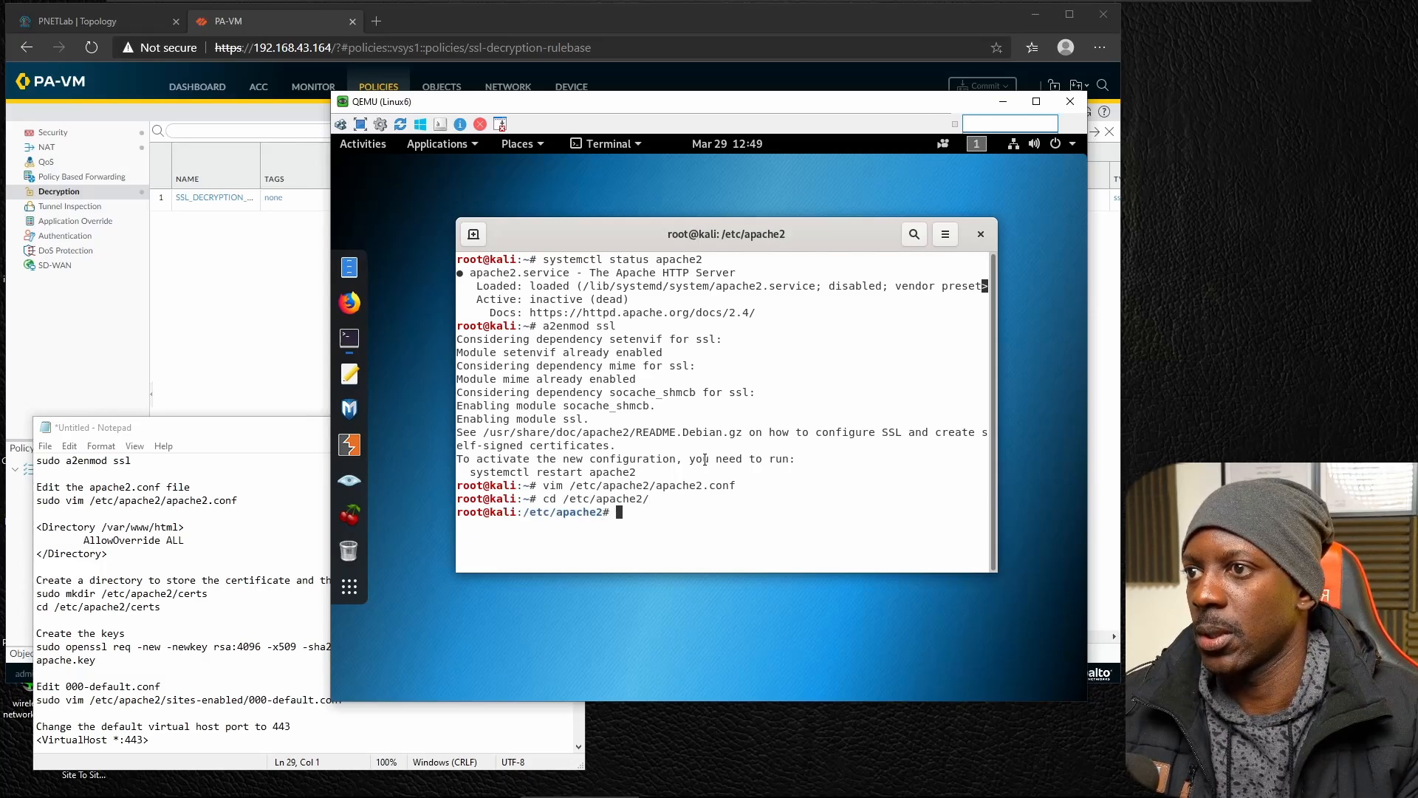
{"action": "type", "text": "ls"}
{"action": "key", "text": "Return"}
Create a directory named certs inside /etc/apache2 and change into it.
{"action": "type", "text": "mkdoir"}
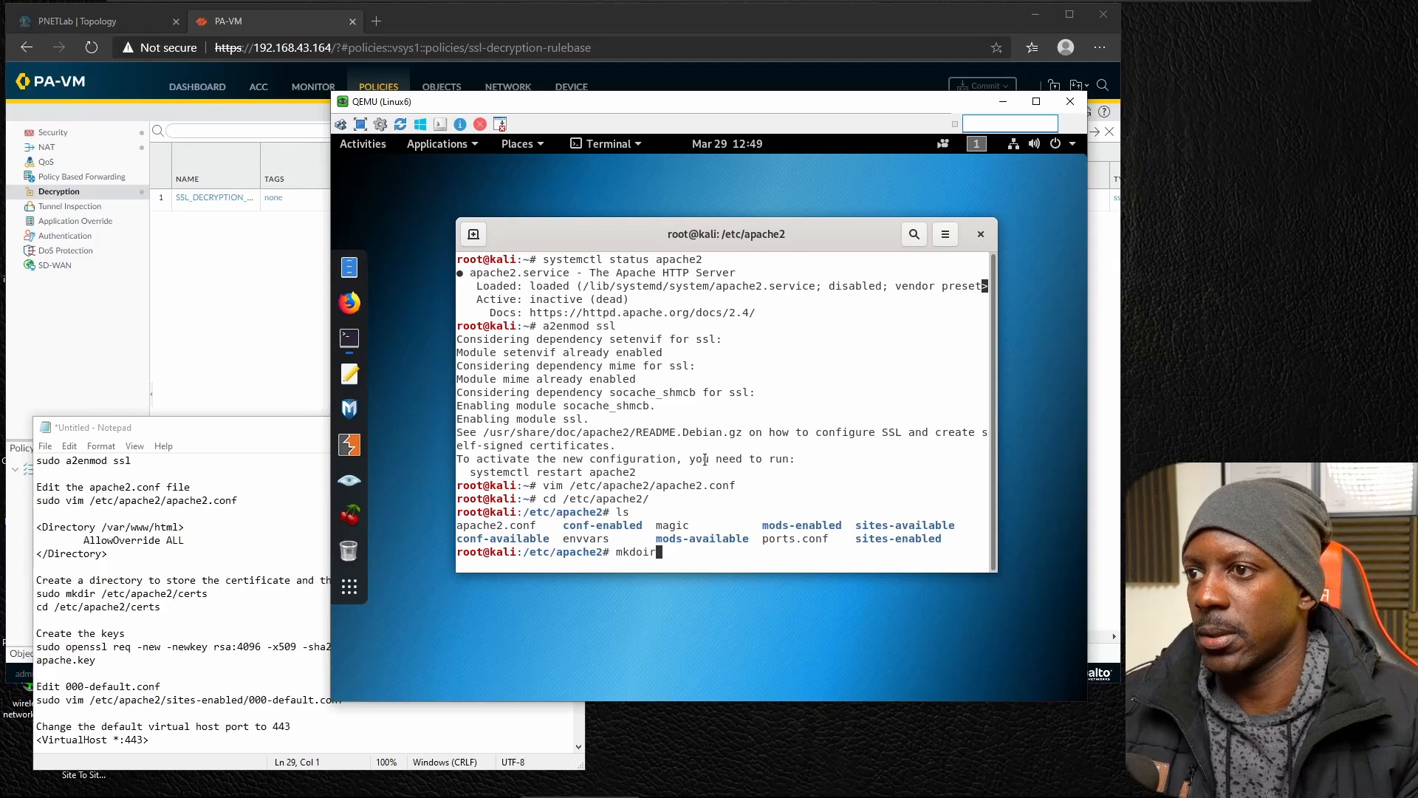
{"action": "key", "text": "BackSpace"}
{"action": "key", "text": "BackSpace"}
{"action": "key", "text": "BackSpace"}
{"action": "type", "text": "ir certs"}
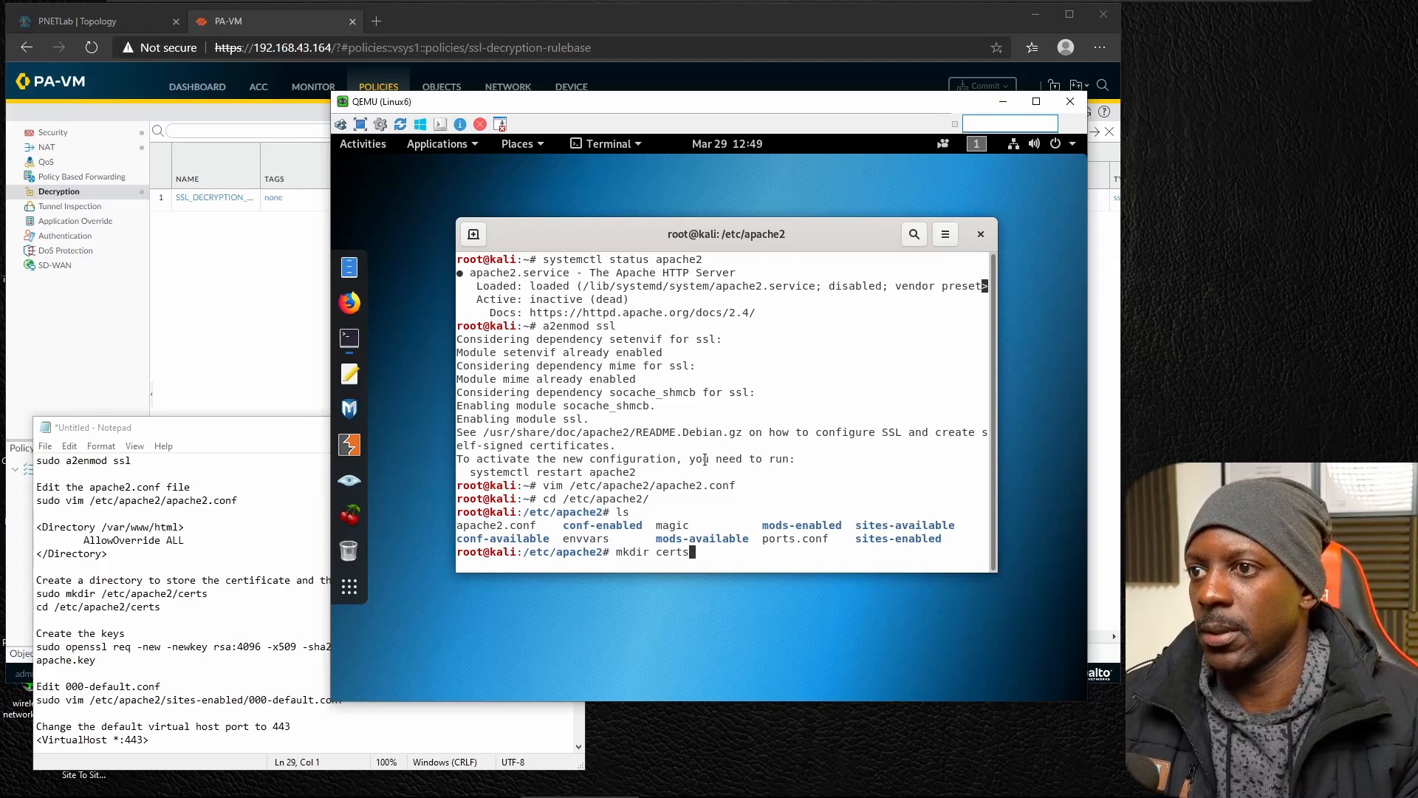
{"action": "key", "text": "Return"}
{"action": "type", "text": "cd certs/"}
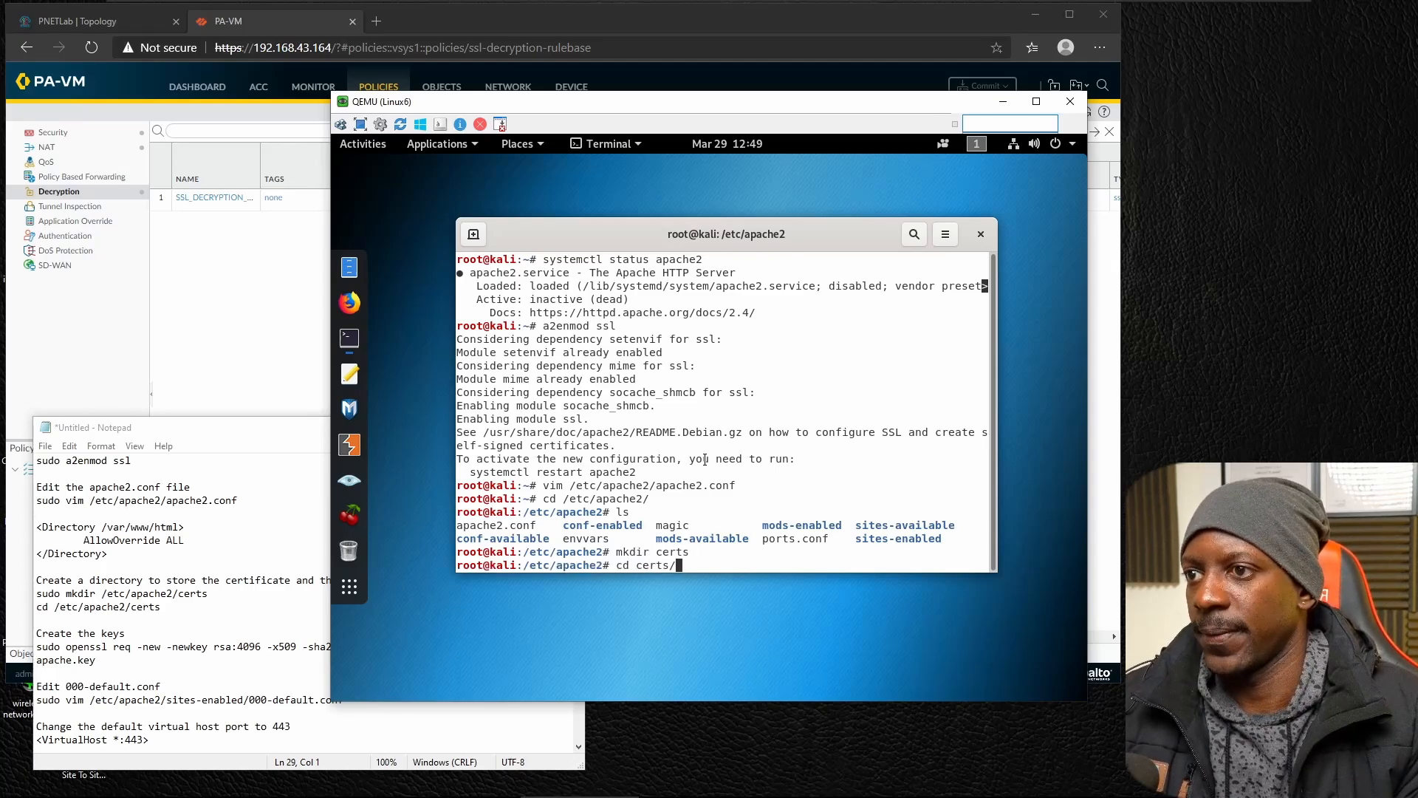
{"action": "key", "text": "Return"}
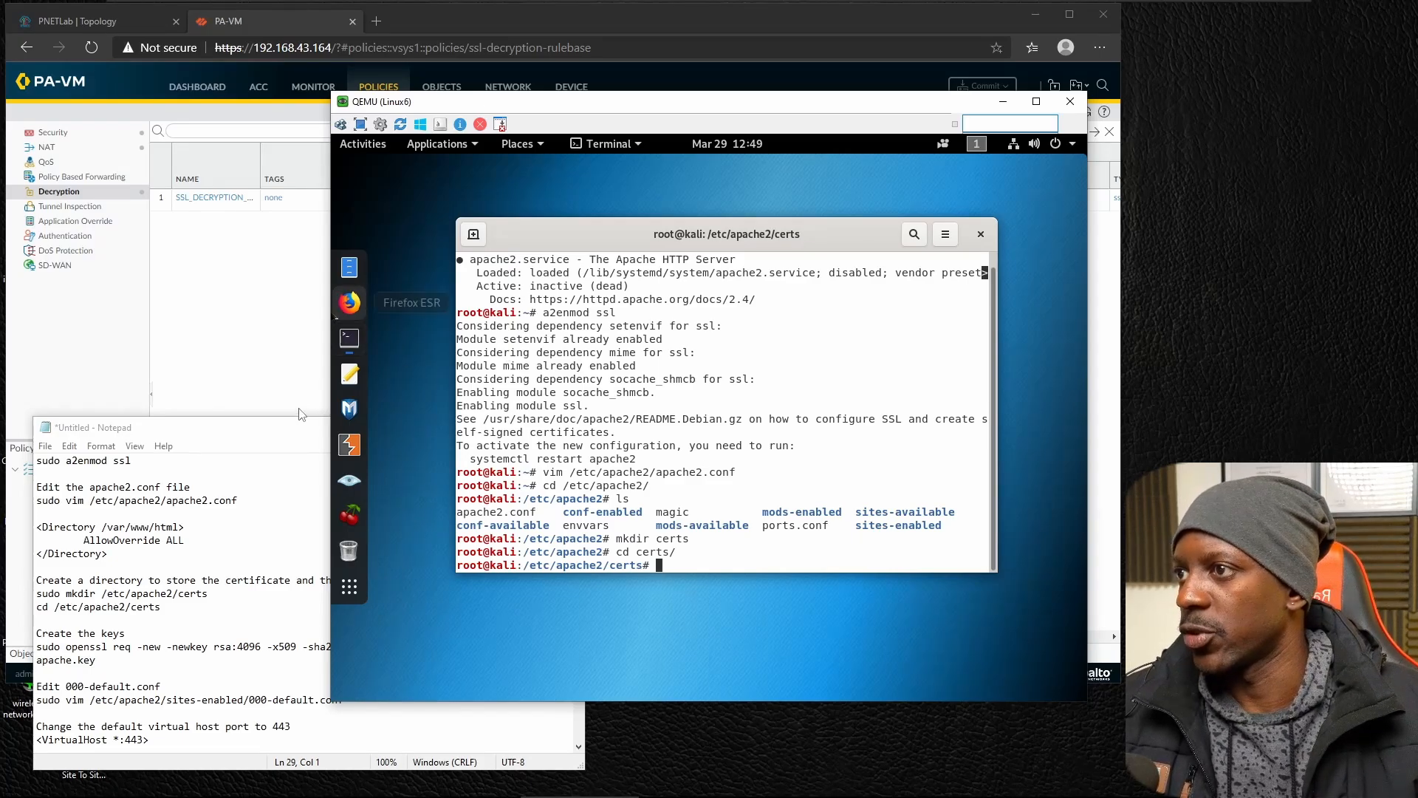
Using the Notepad notes as reference, begin the terminal command openssl req -new -newkey rsa:4096 -x509 -sha256, without running it.
{"action": "left_click_drag", "start_coordinate": [295, 428], "coordinate": [281, 514]}
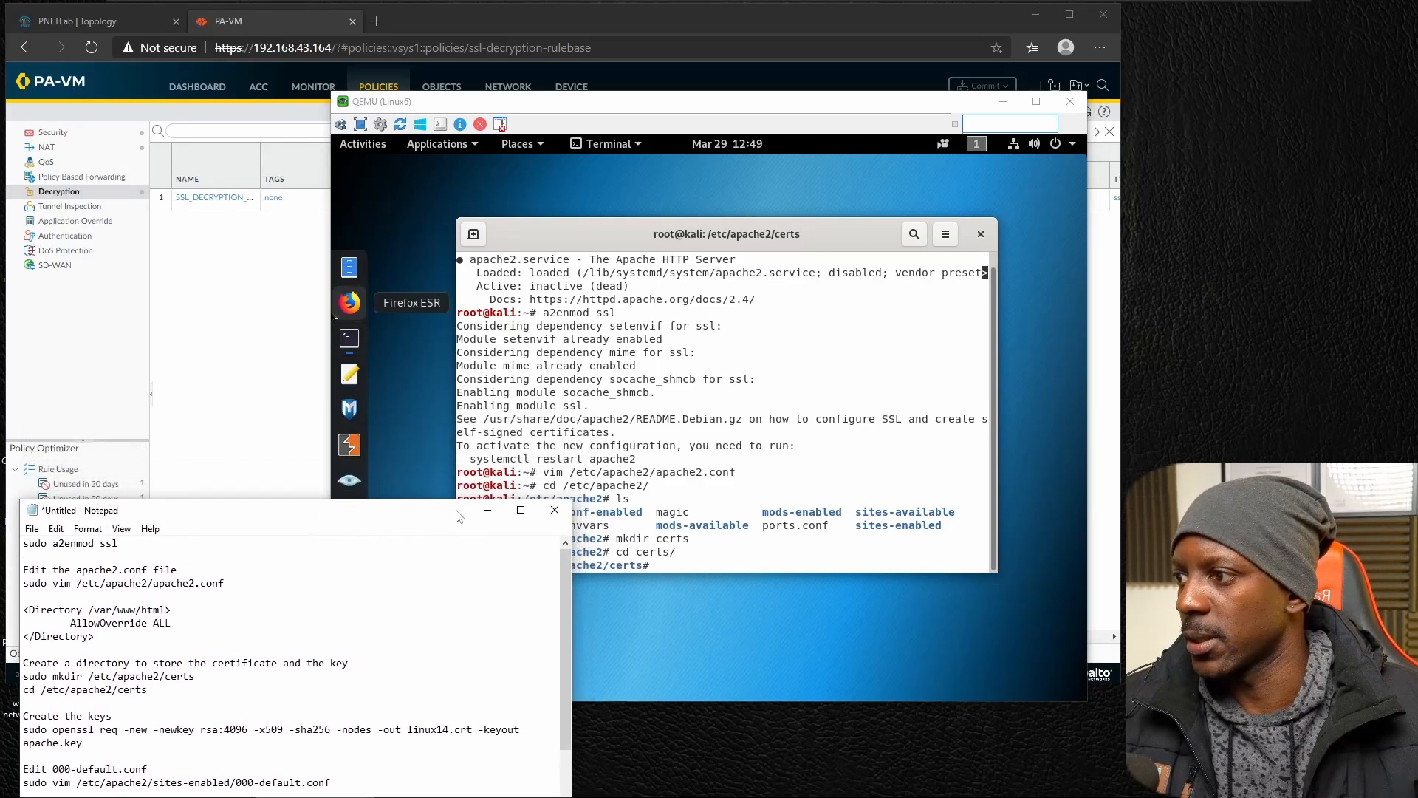
{"action": "left_click", "coordinate": [704, 444]}
{"action": "type", "text": "openssl"}
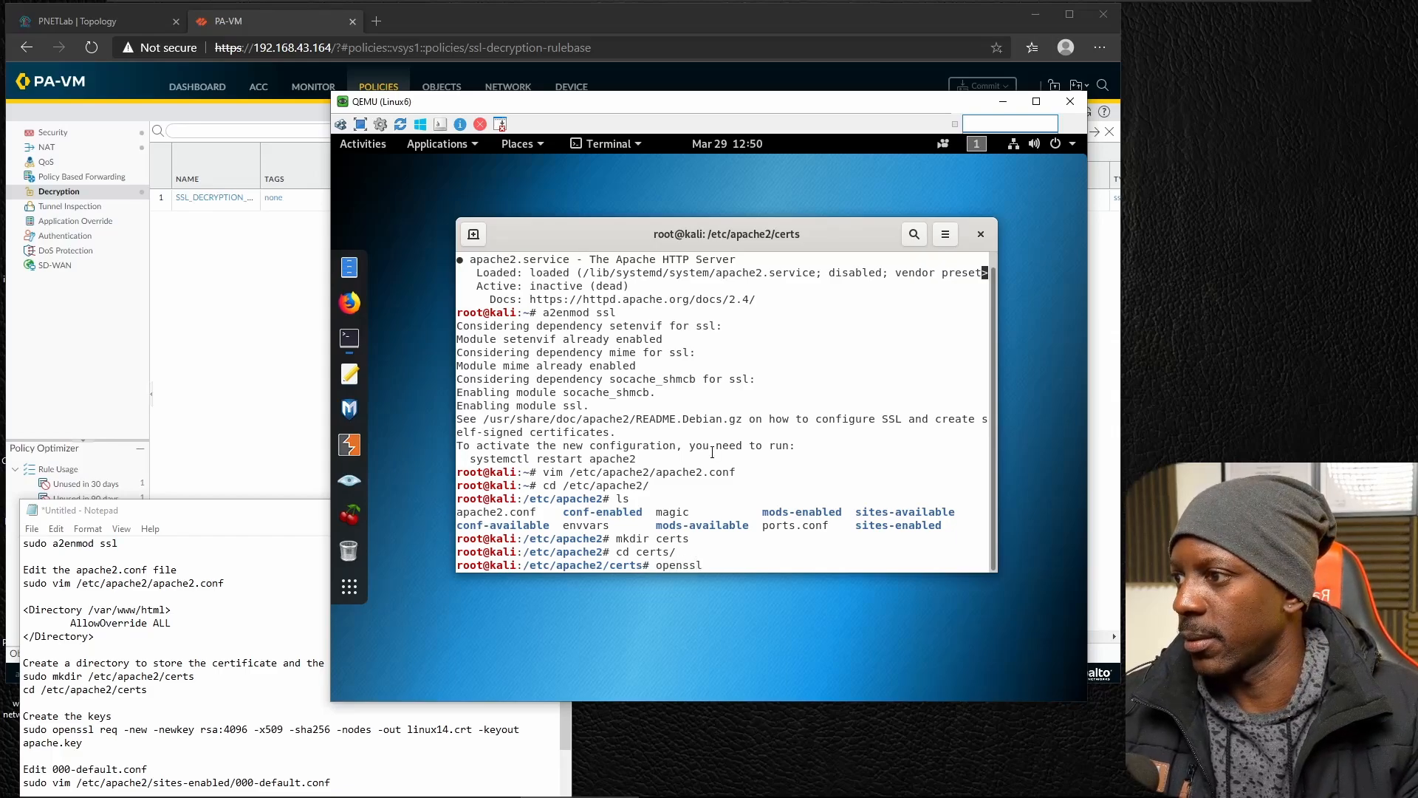
{"action": "type", "text": " req -new"}
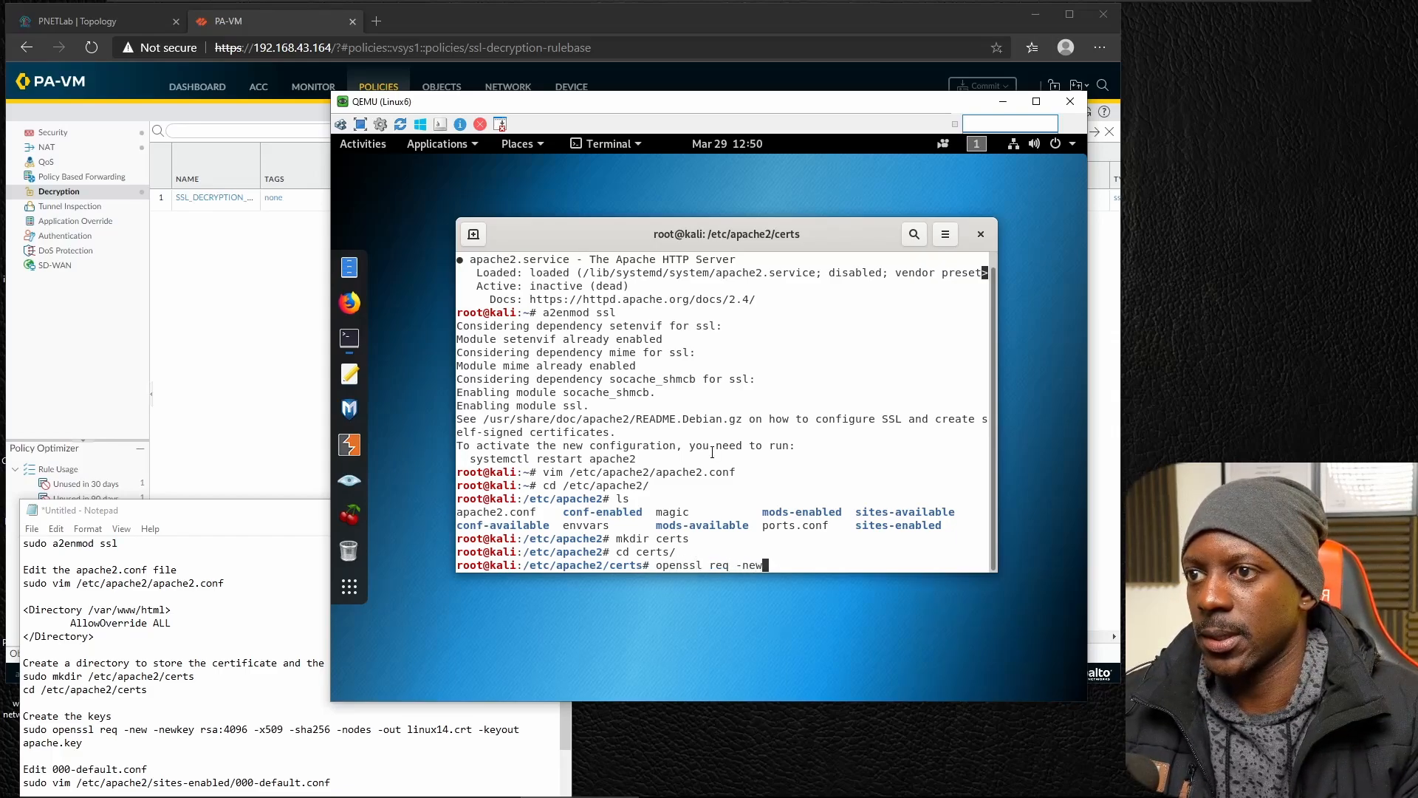
{"action": "type", "text": " -newk"}
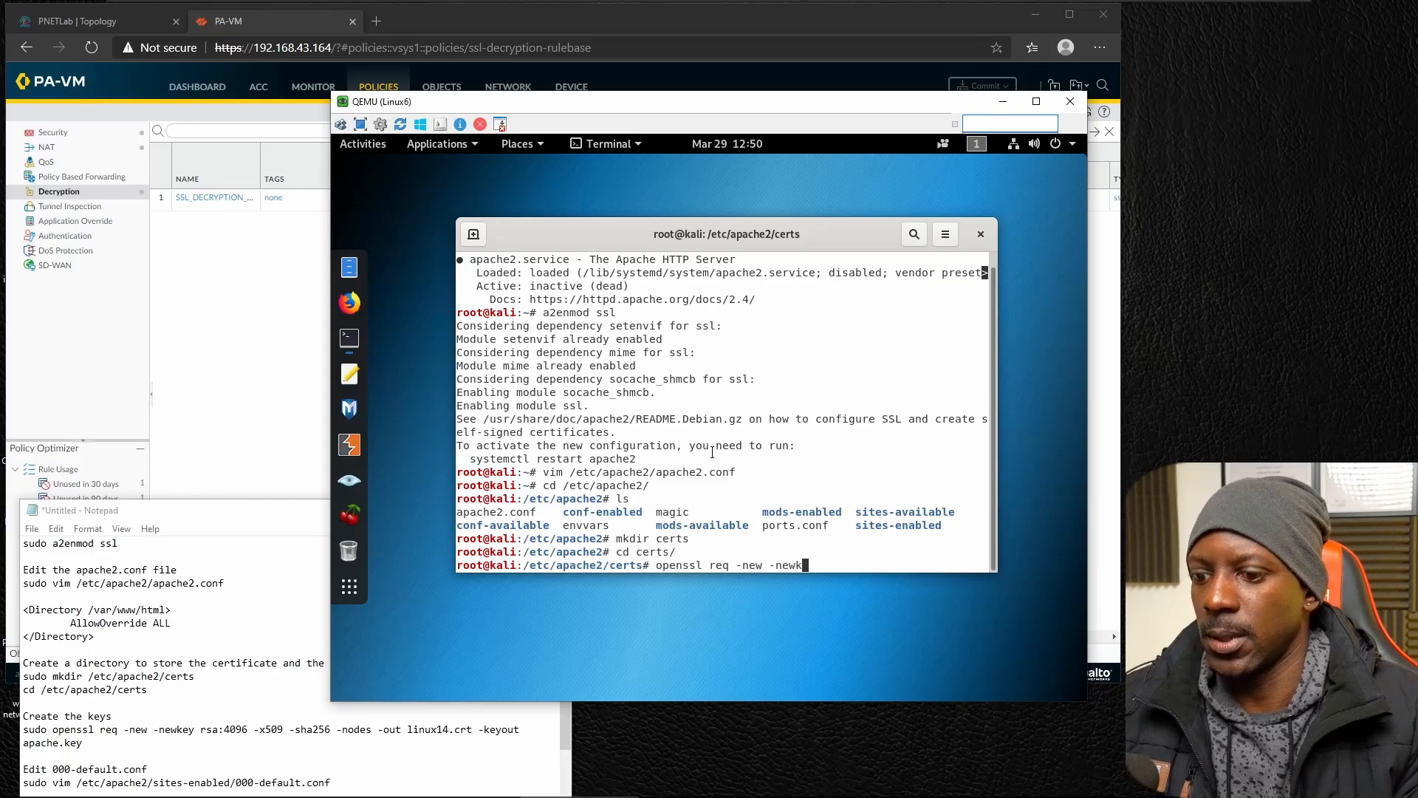
{"action": "type", "text": "ey rsa"}
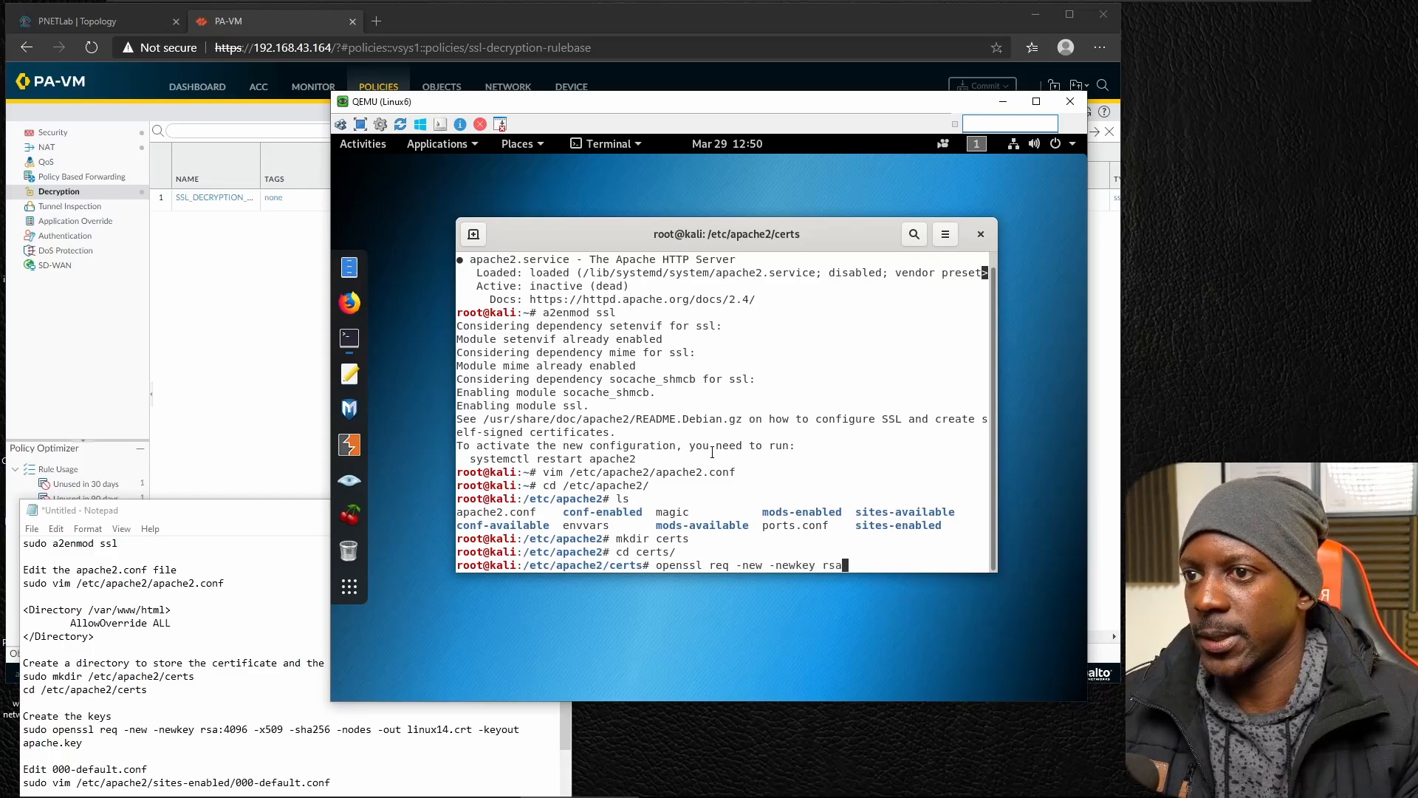
{"action": "type", "text": ":4"}
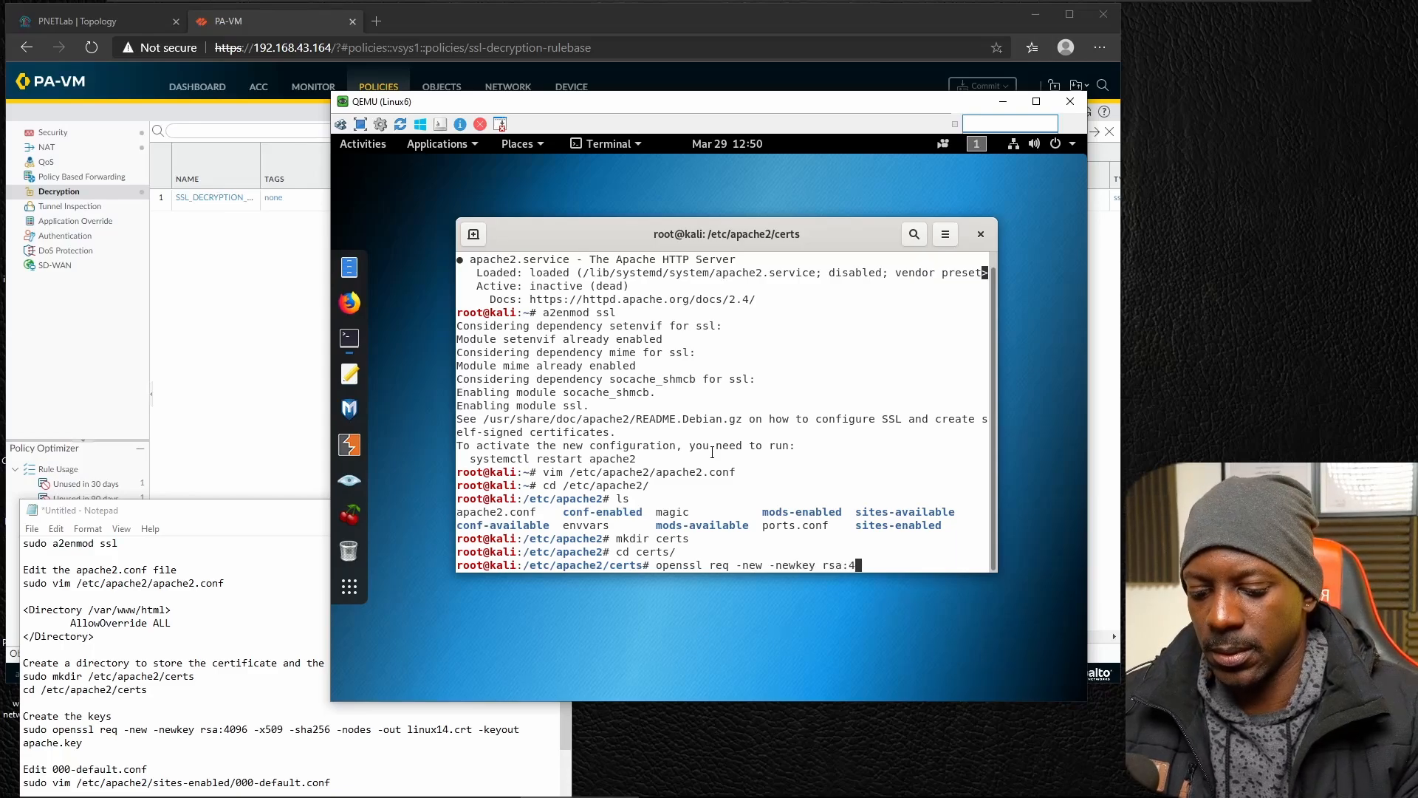
{"action": "type", "text": "096"}
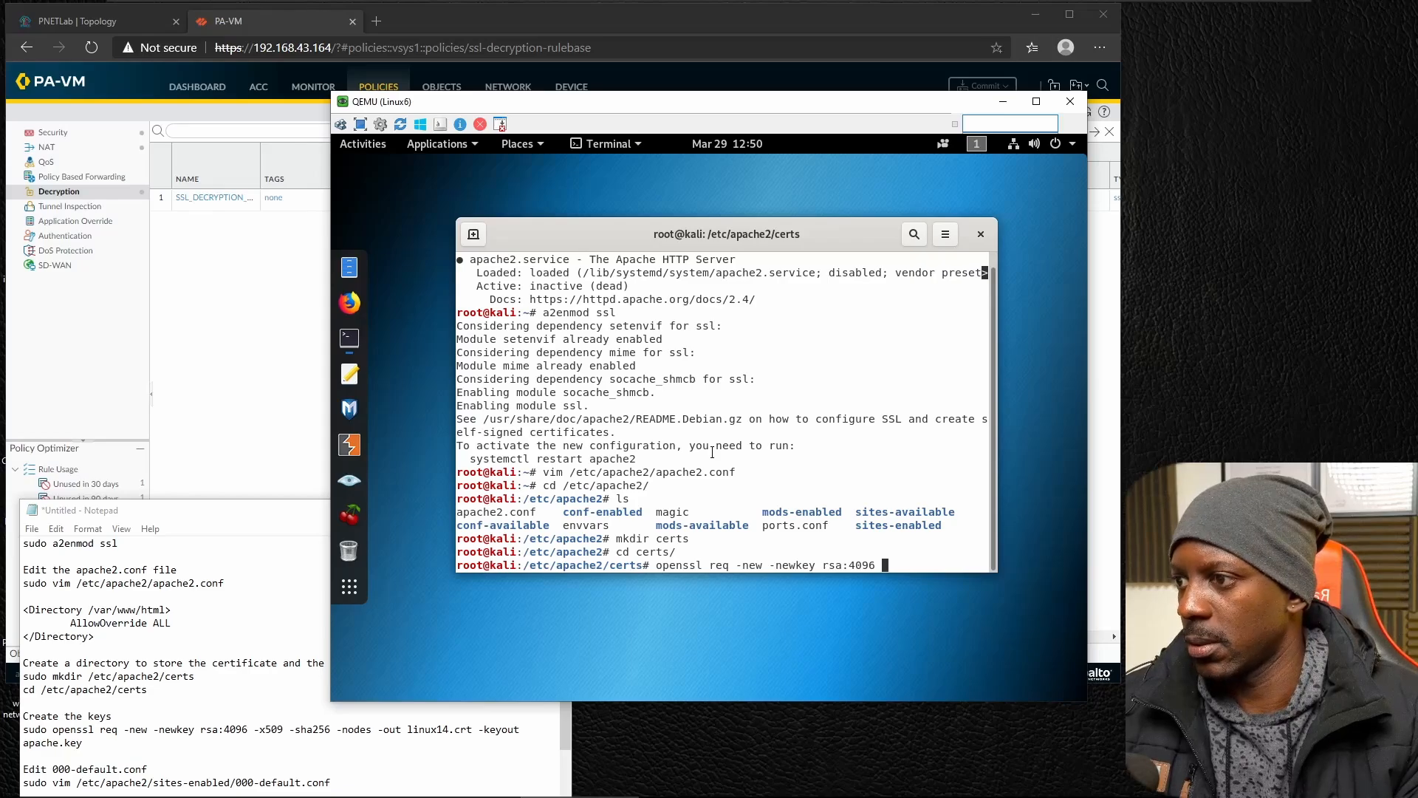
{"action": "type", "text": " -x5"}
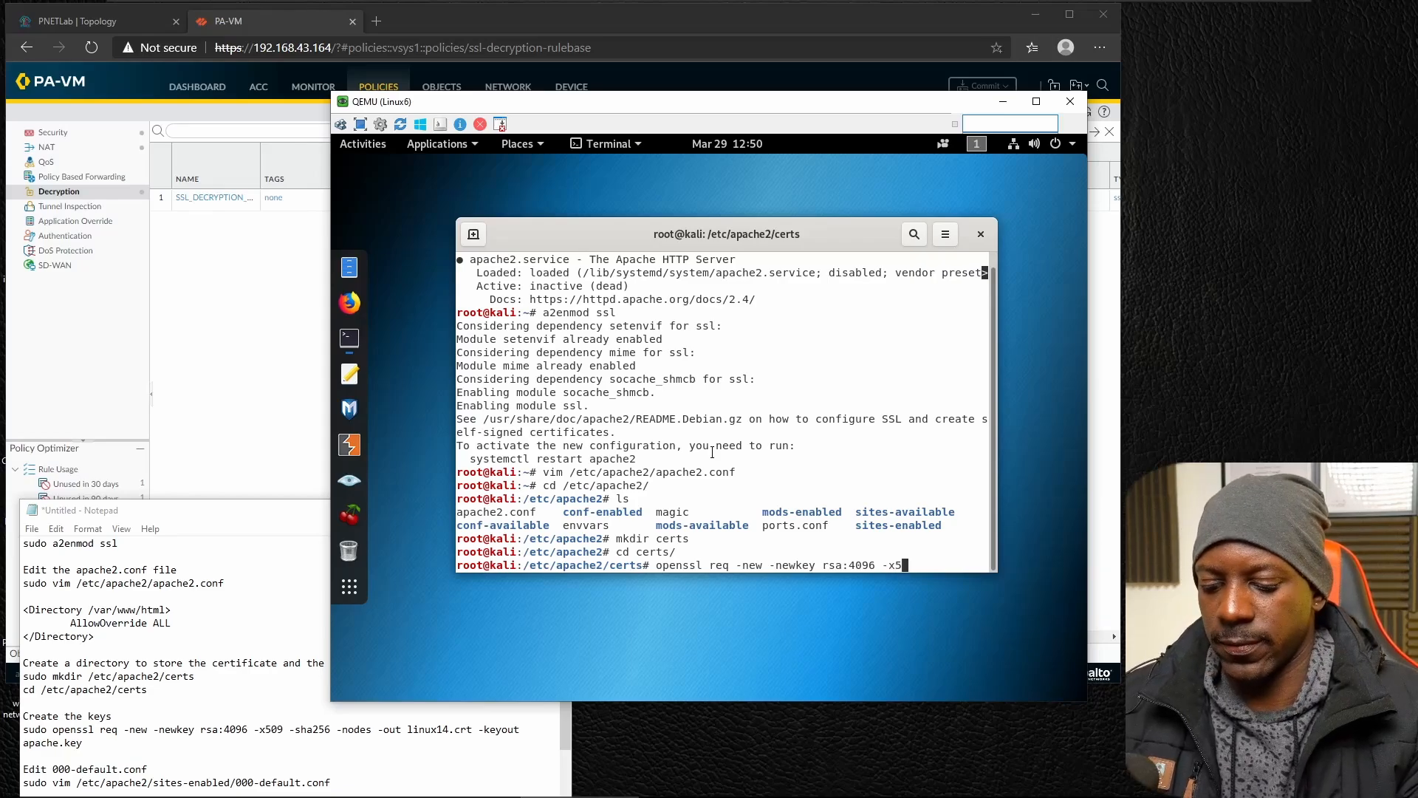
{"action": "type", "text": "09 -s"}
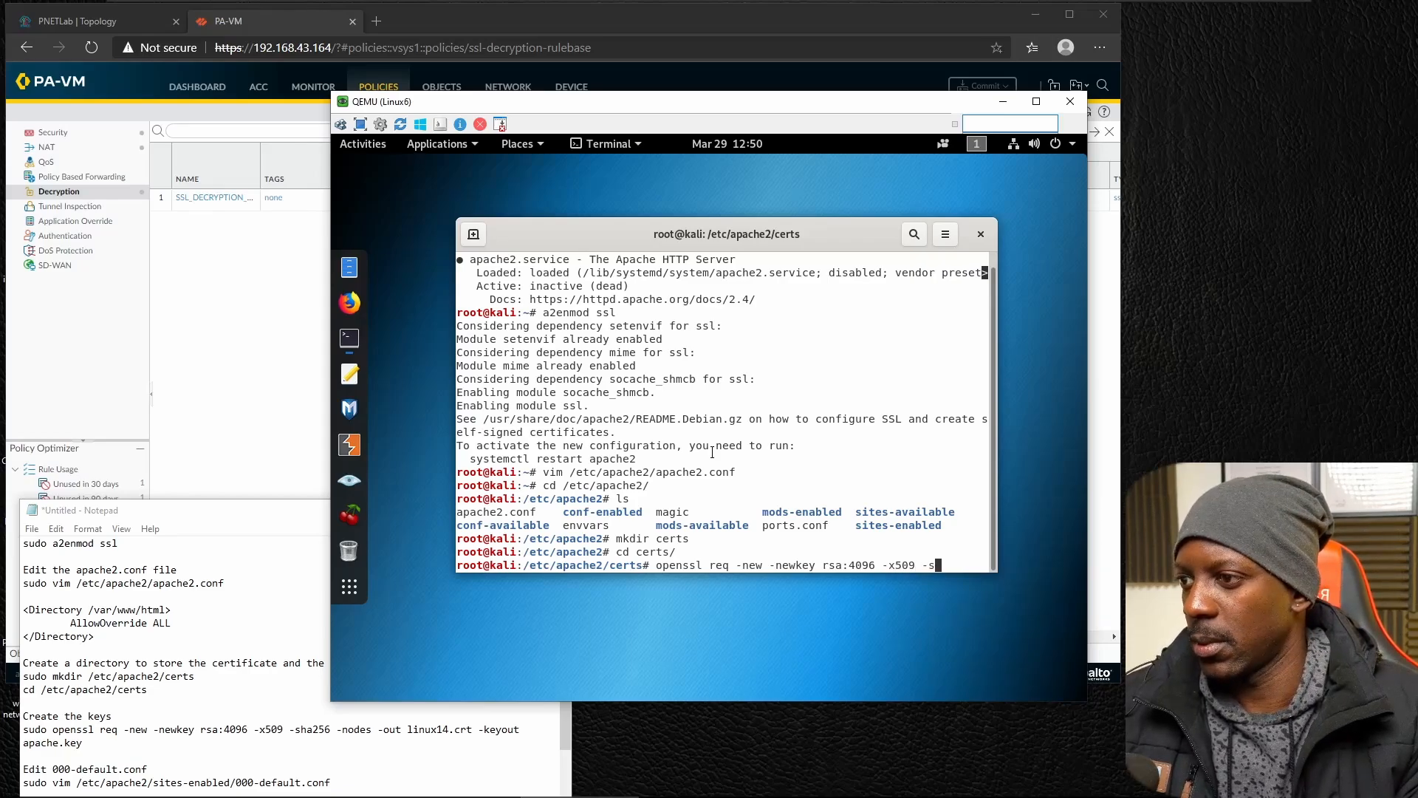
{"action": "type", "text": "ha256"}
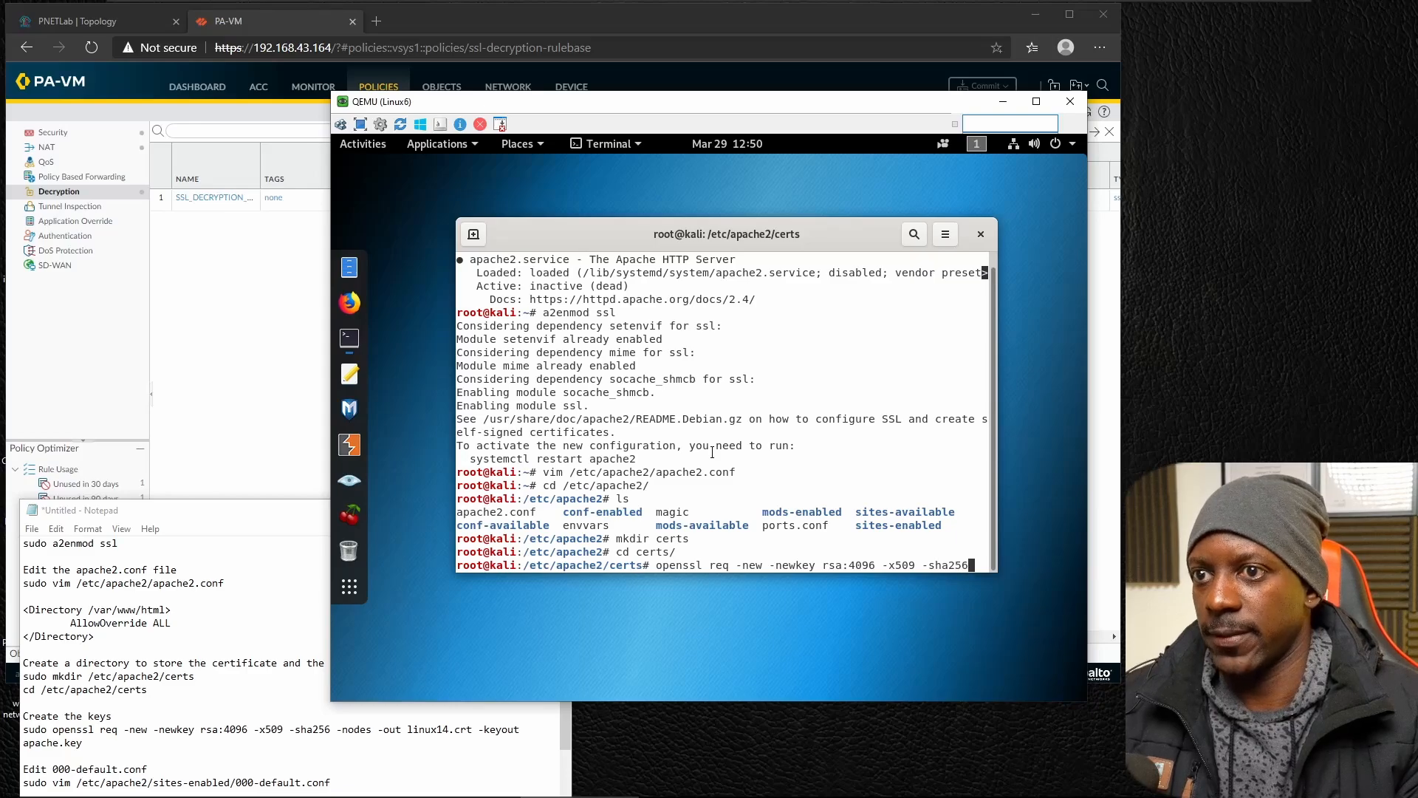
{"action": "type", "text": " -node"}
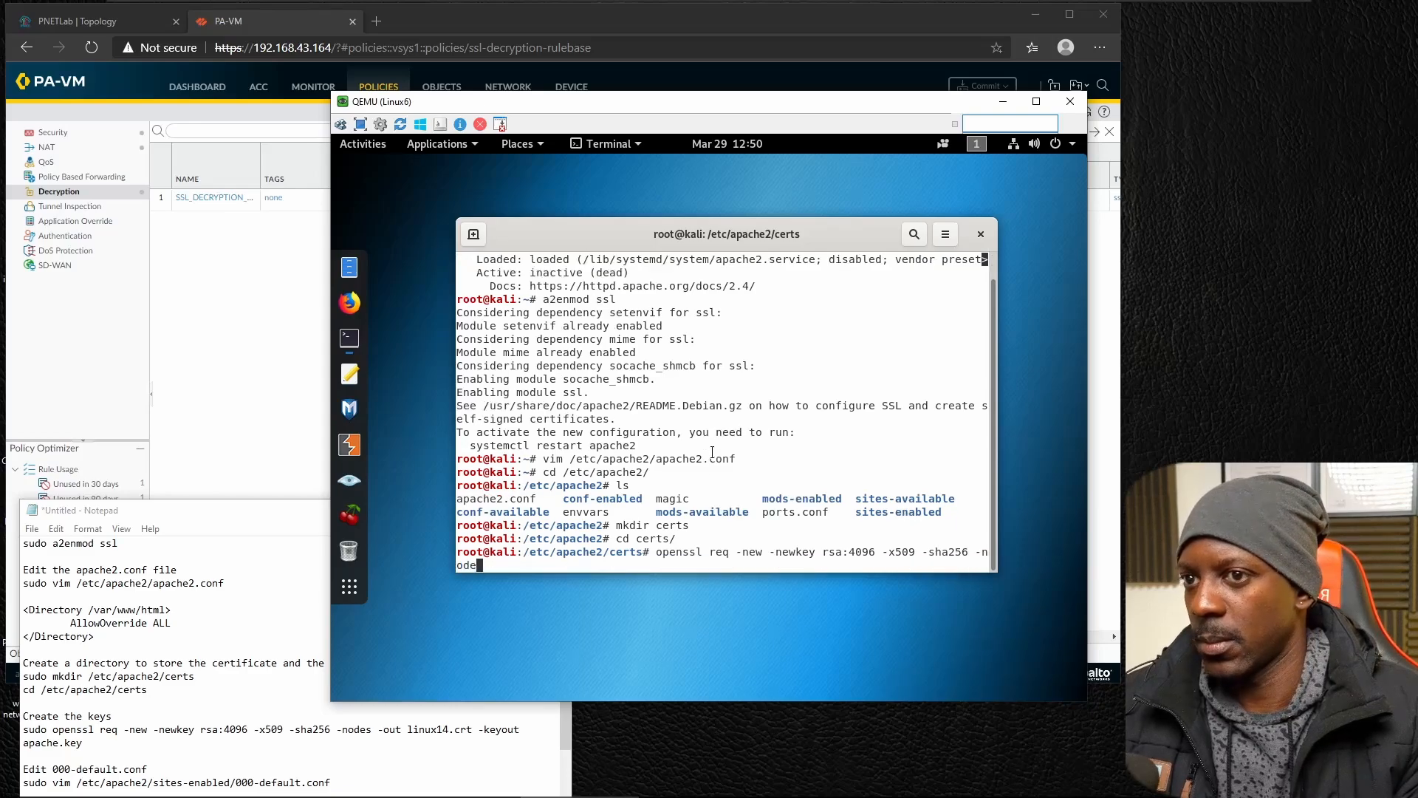
{"action": "type", "text": "s -oiut"}
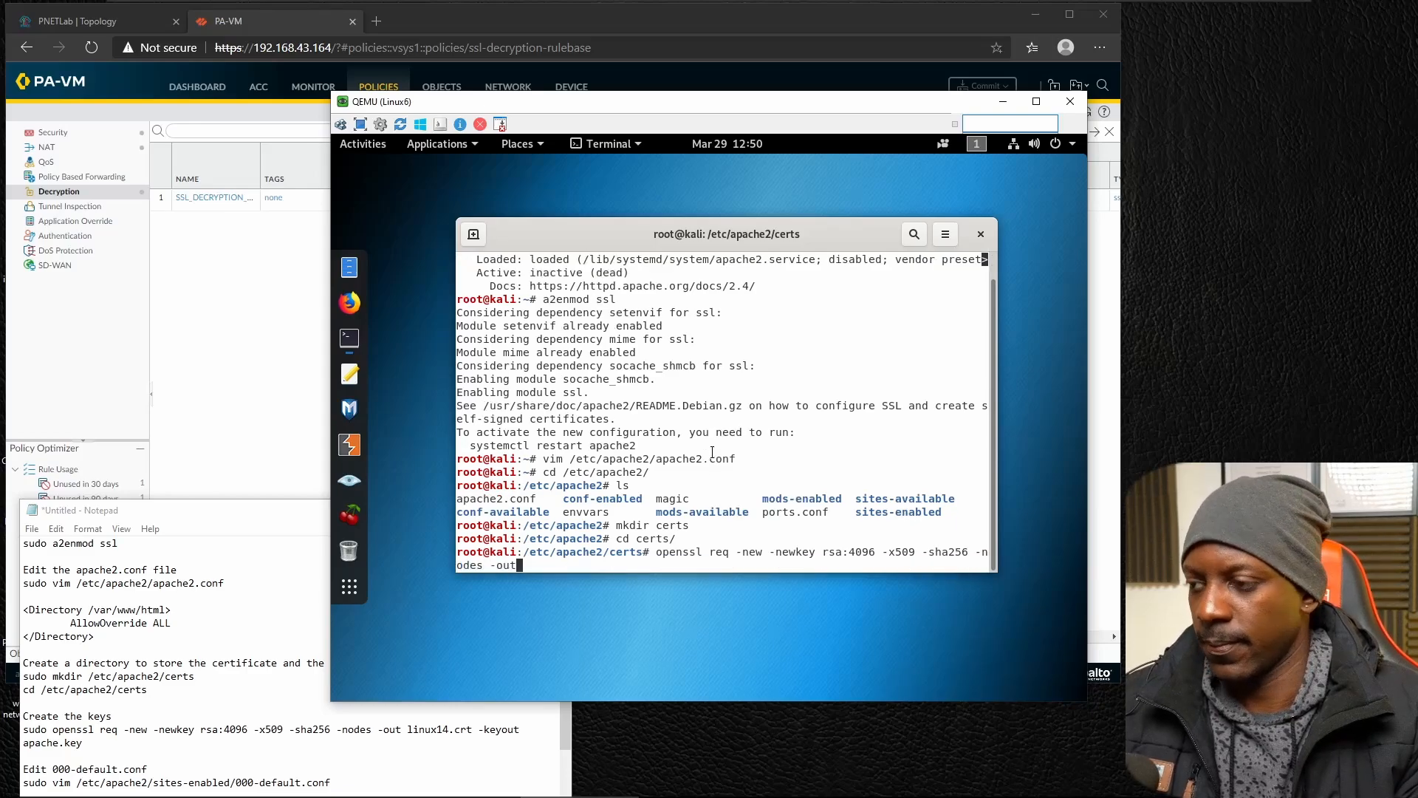
{"action": "type", "text": " linux"}
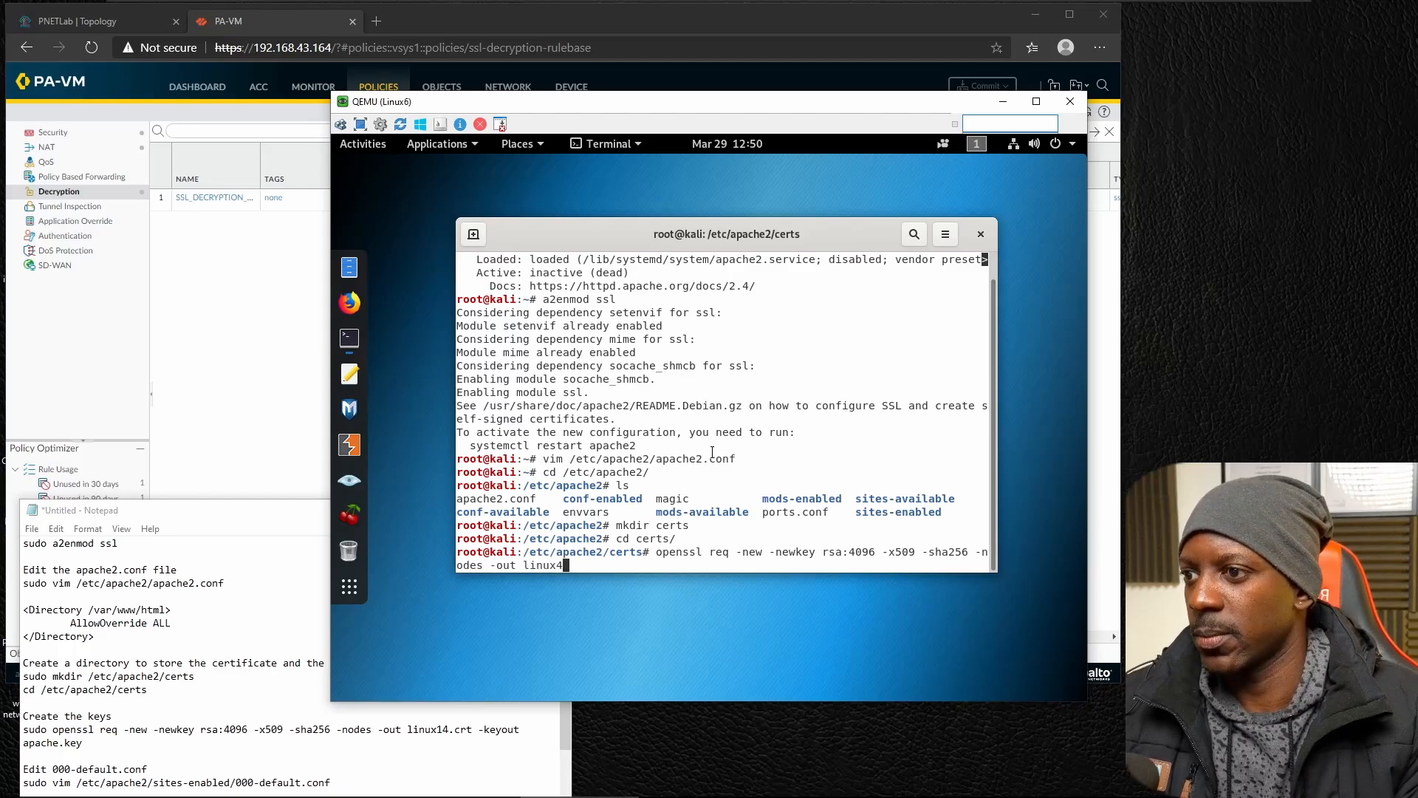
{"action": "type", "text": "4"}
Extend the openssl command with -nodes and the certificate output option -out linux6.crt.
{"action": "key", "text": "BackSpace"}
{"action": "type", "text": "6"}
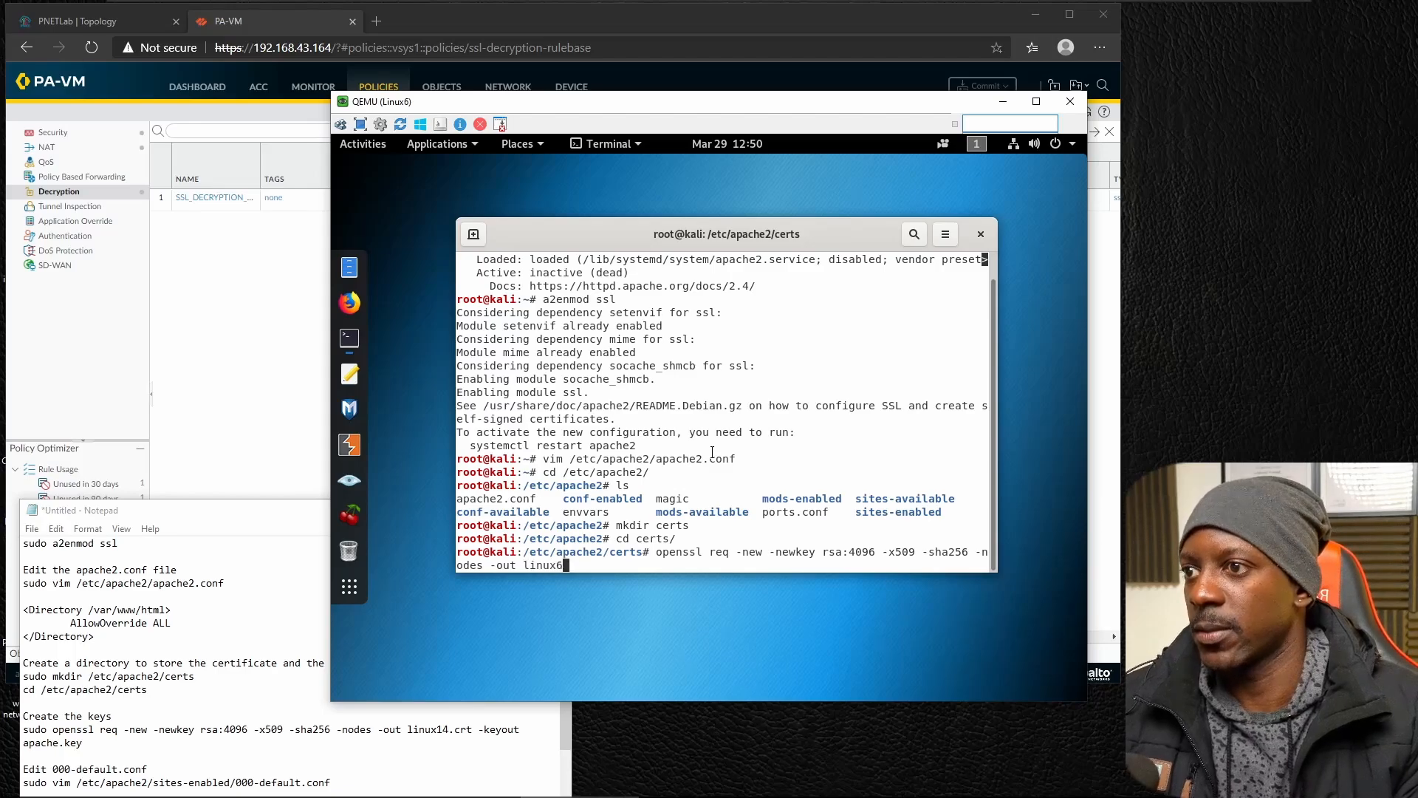
{"action": "type", "text": ".crt"}
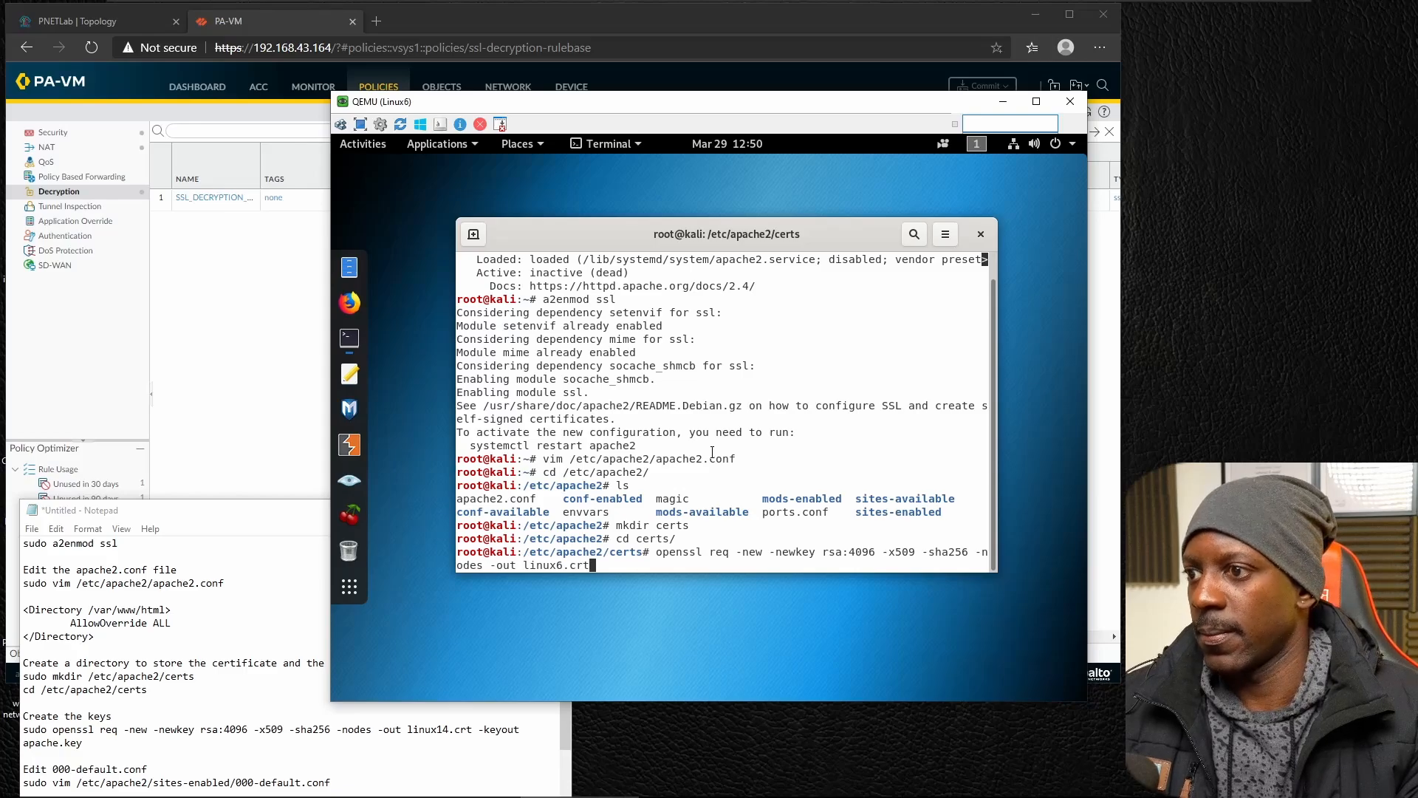
{"action": "type", "text": " -key"}
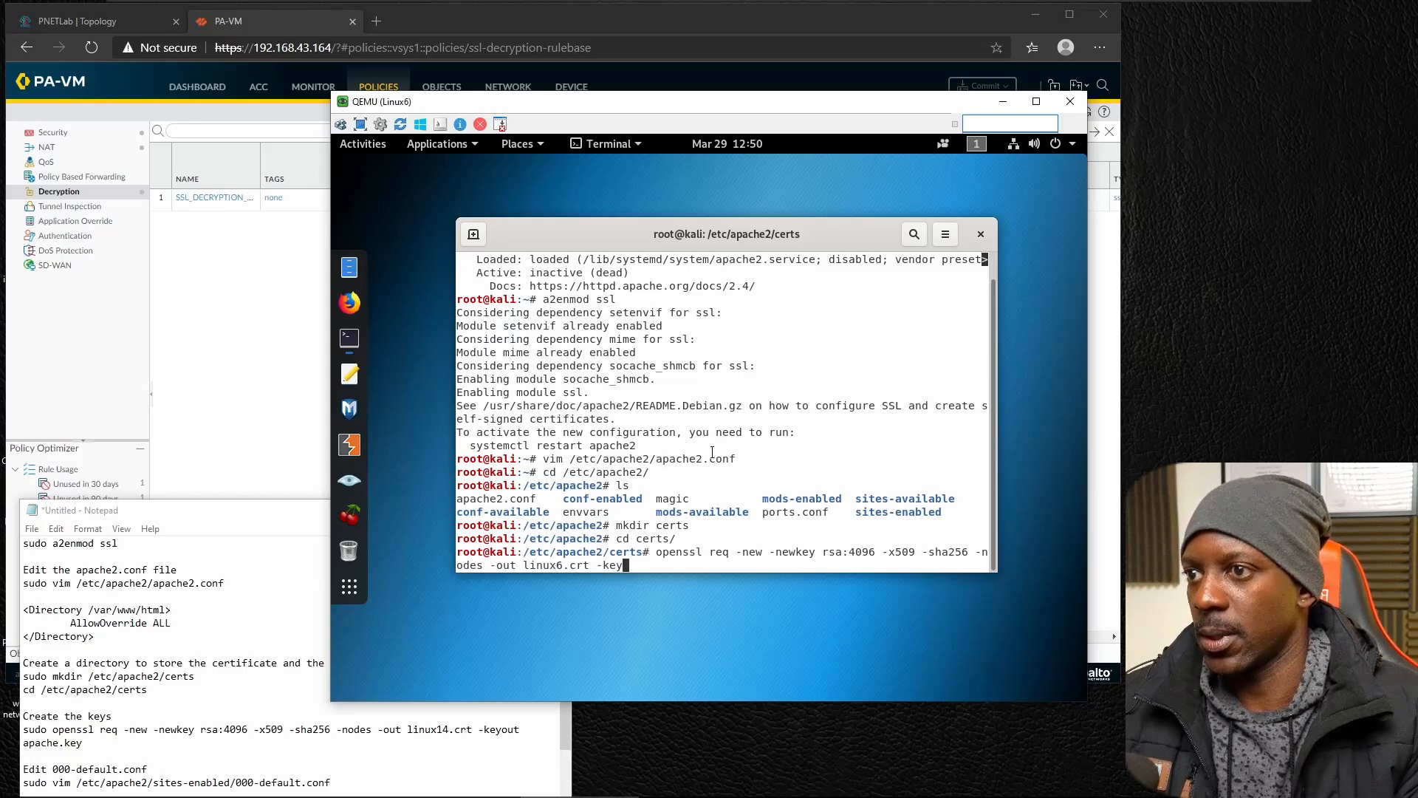
{"action": "type", "text": "out"}
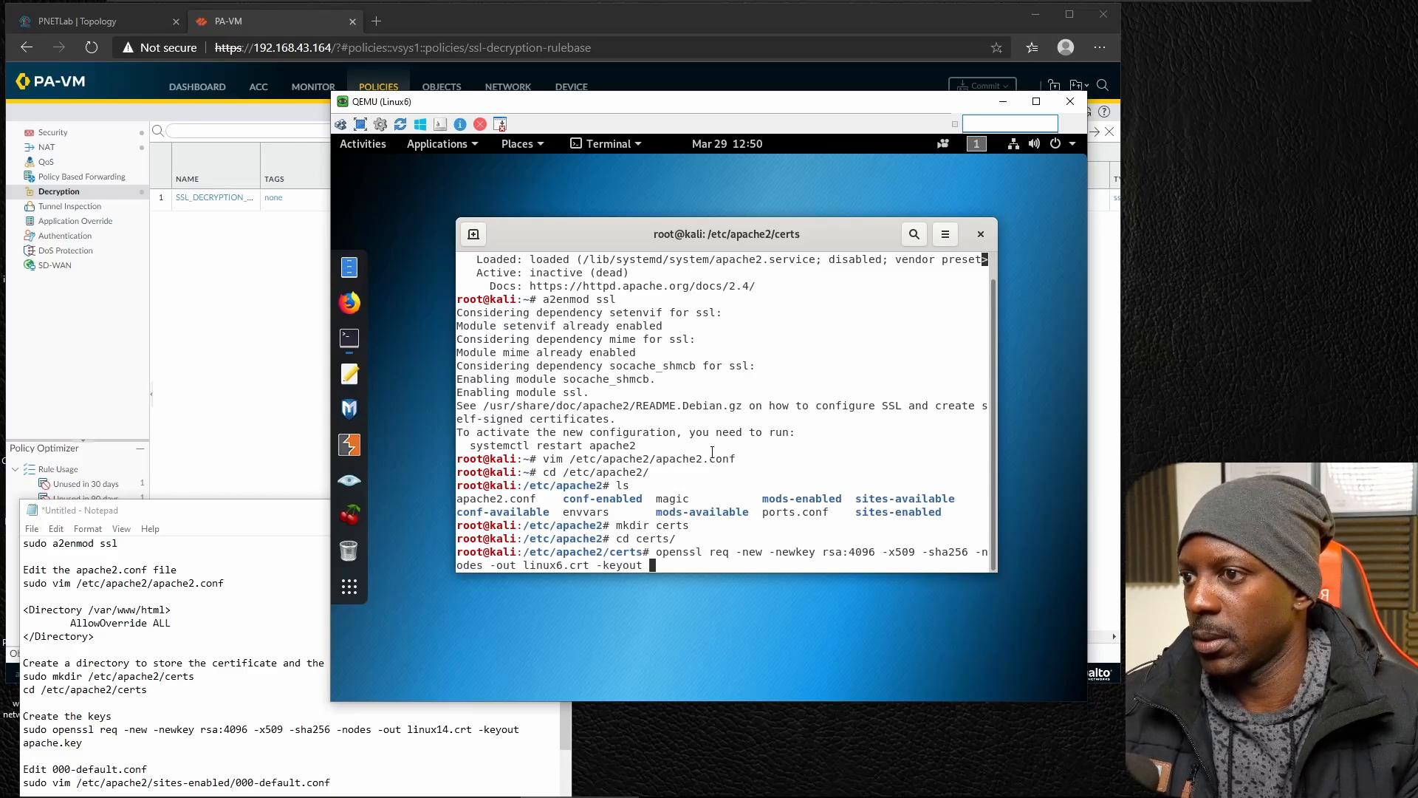
{"action": "type", "text": " linux"}
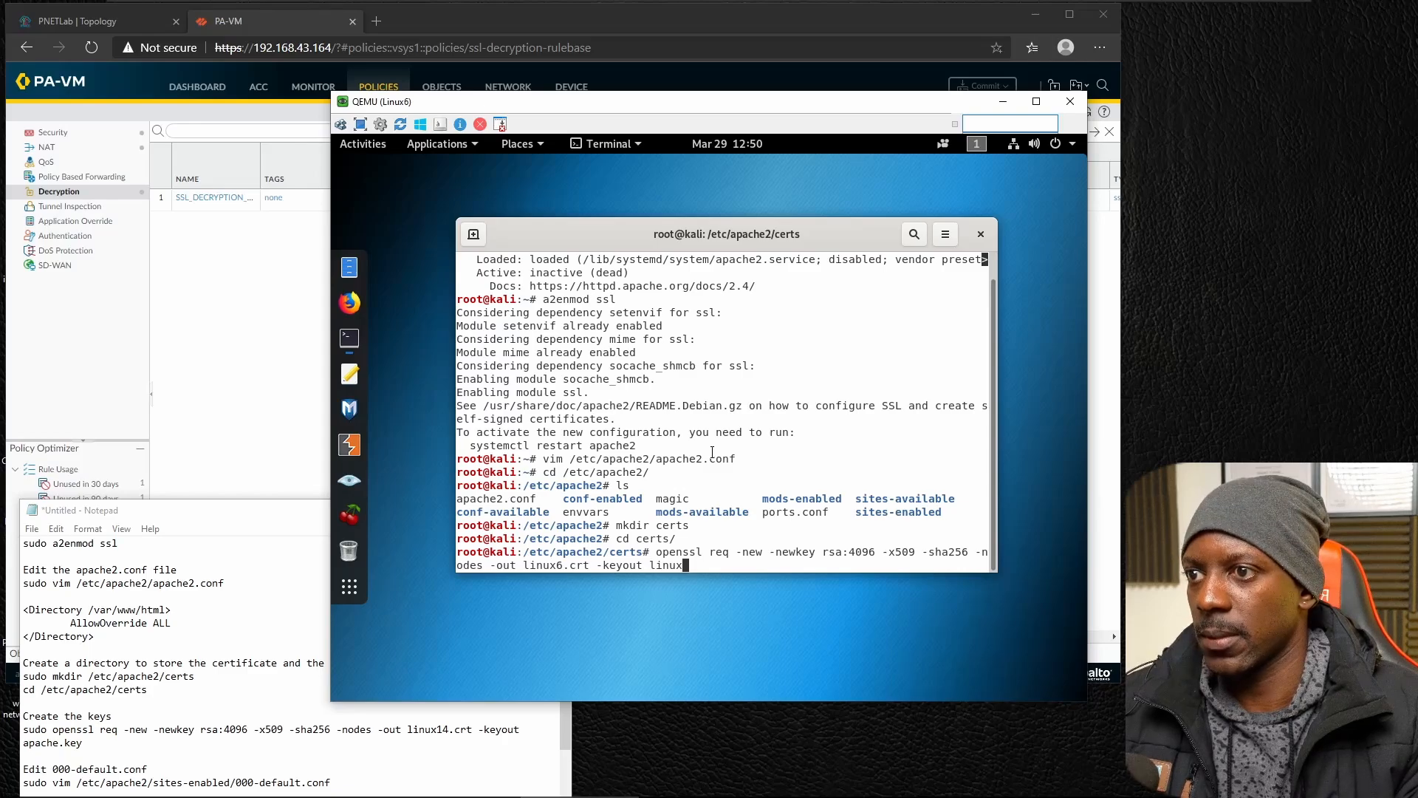
{"action": "type", "text": "6"}
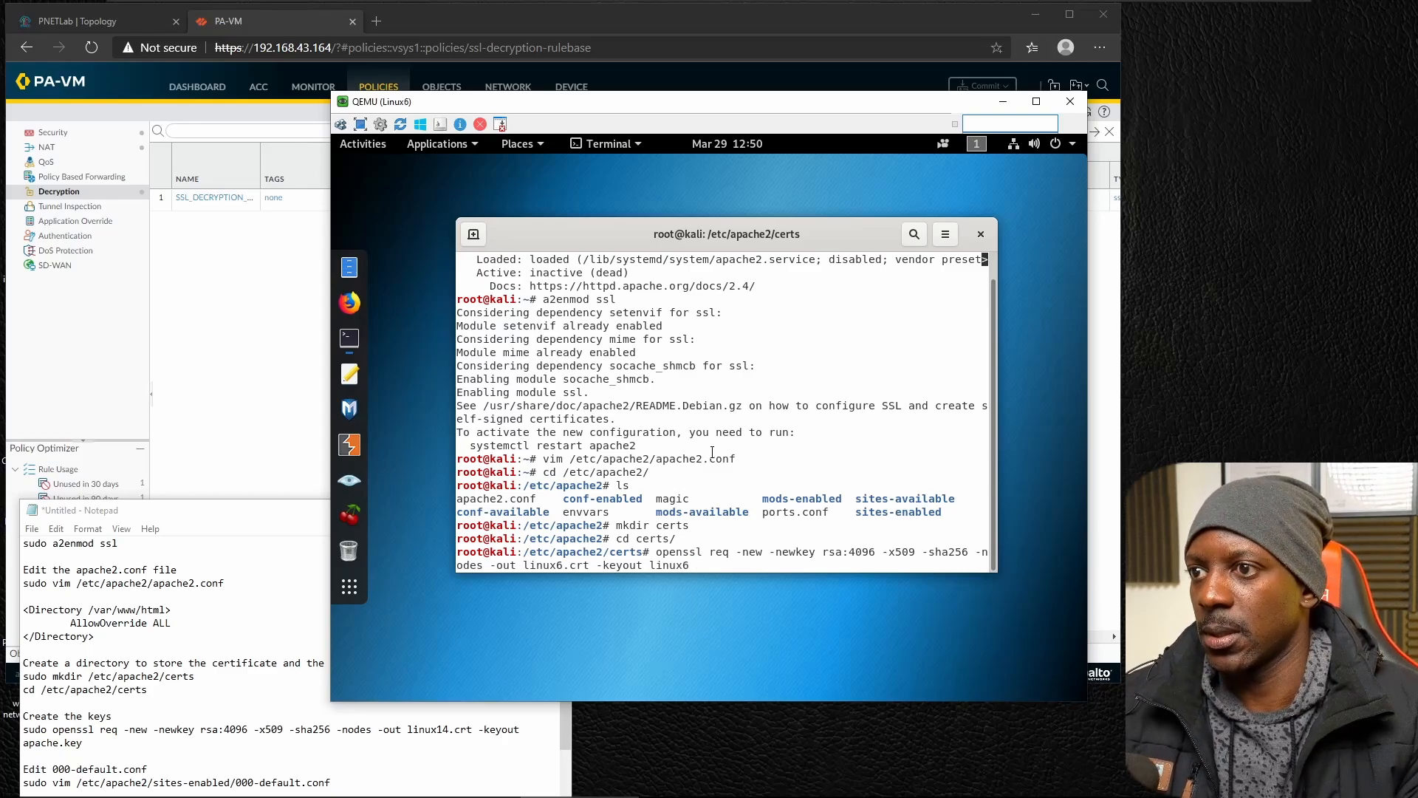
{"action": "type", "text": ".ley"}
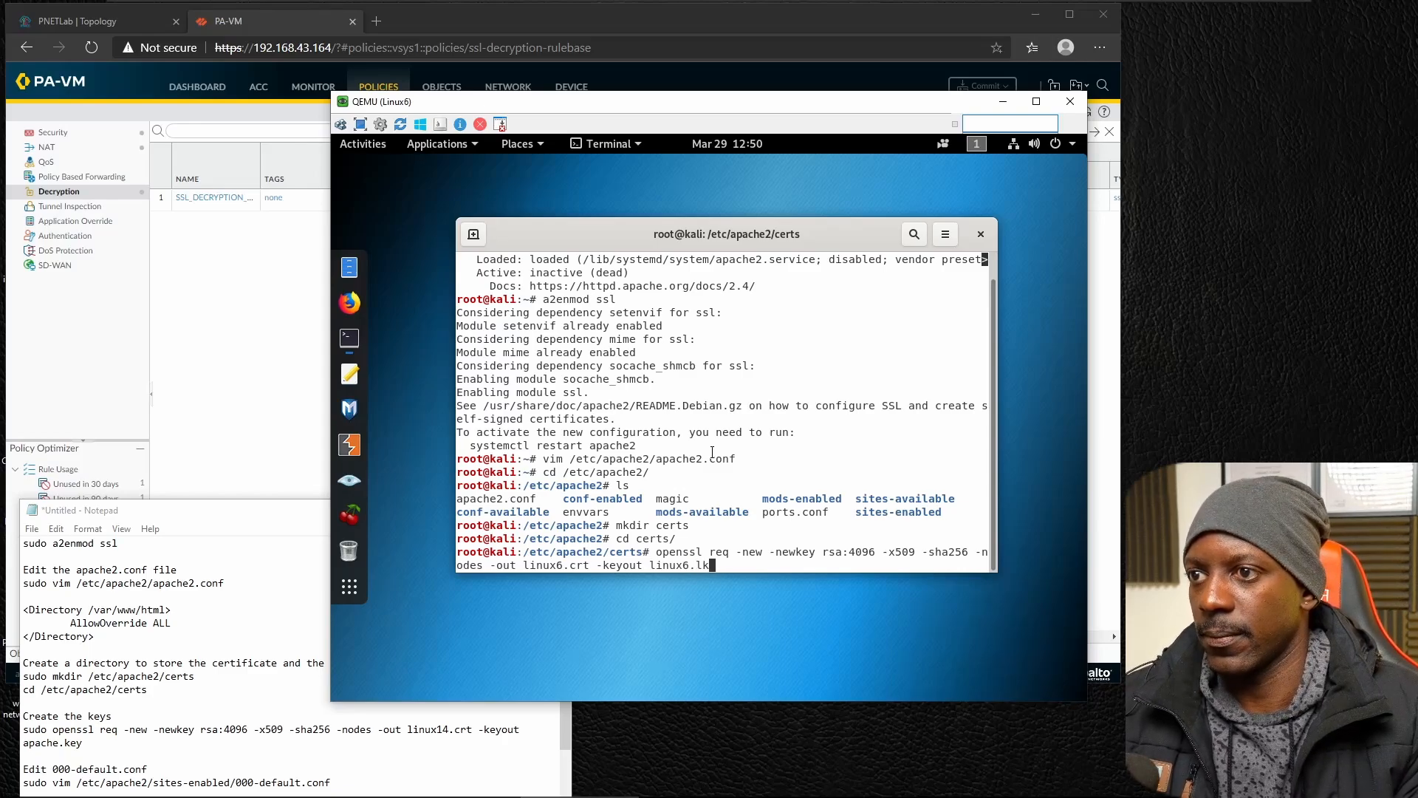
{"action": "type", "text": "key"}
Complete the openssl command with -keyout linux6.key and run it to generate the key and certificate.
{"action": "key", "text": "Return"}
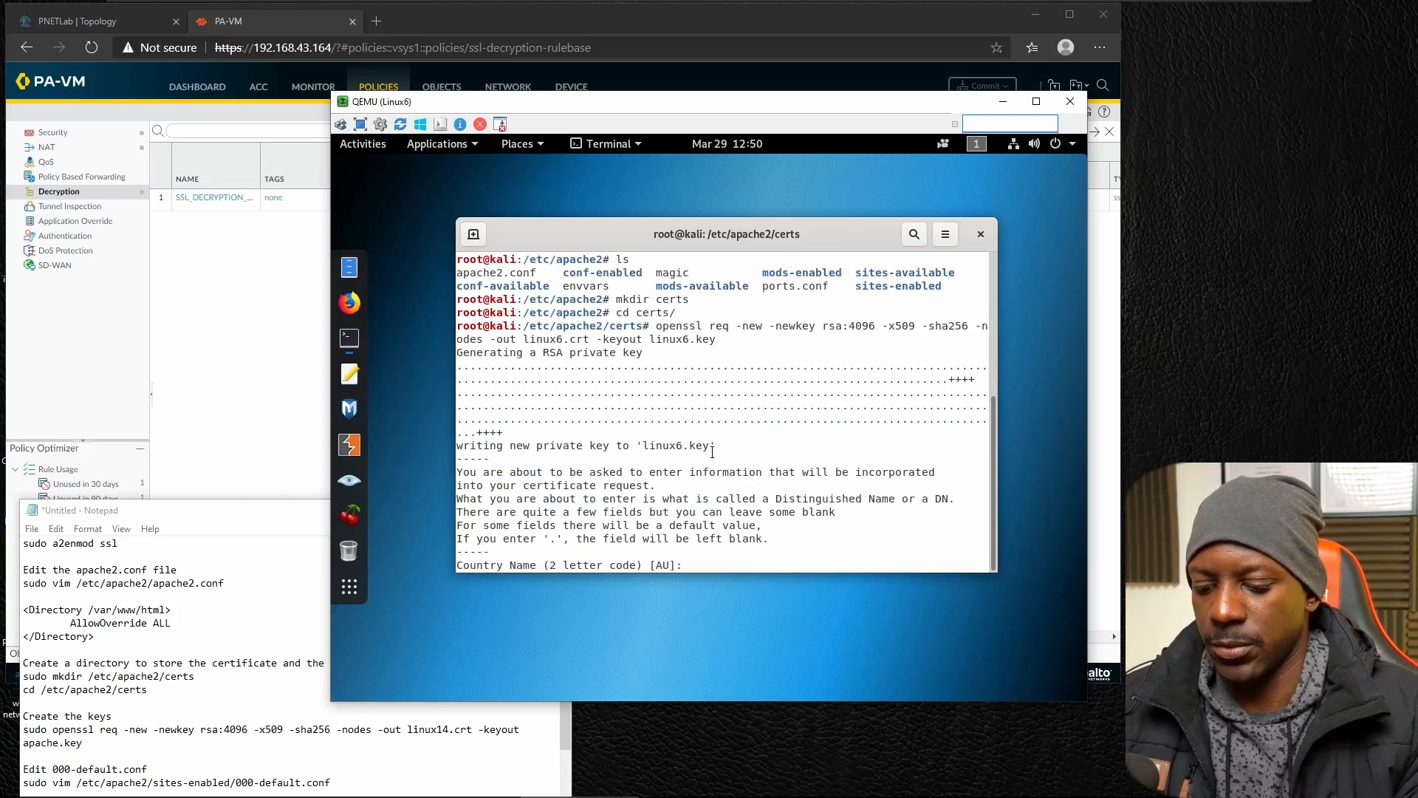
Set the certificate's country to PT, and both its state or province and its locality to LISBON.
{"action": "type", "text": "PT"}
{"action": "key", "text": "Return"}
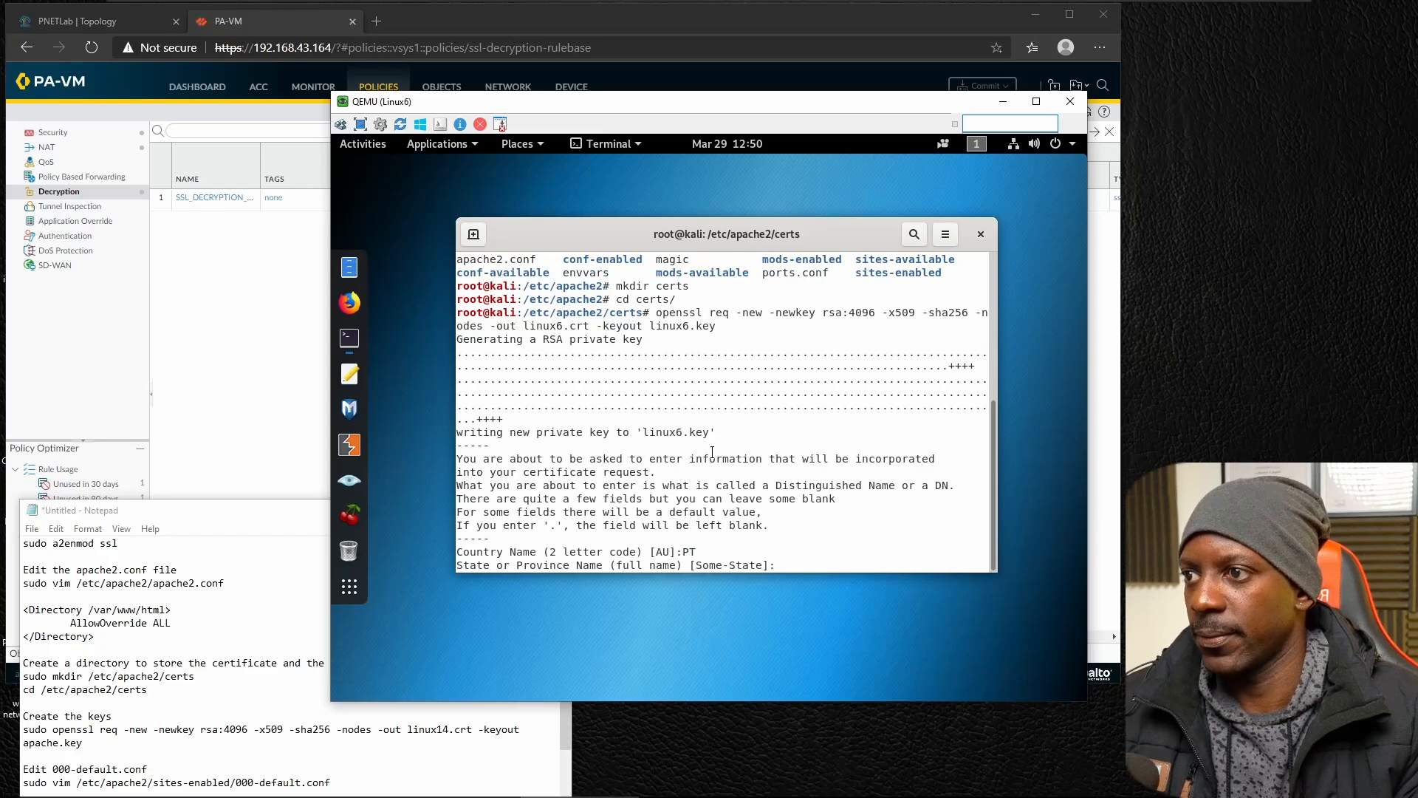
{"action": "type", "text": "LISBON"}
{"action": "key", "text": "Return"}
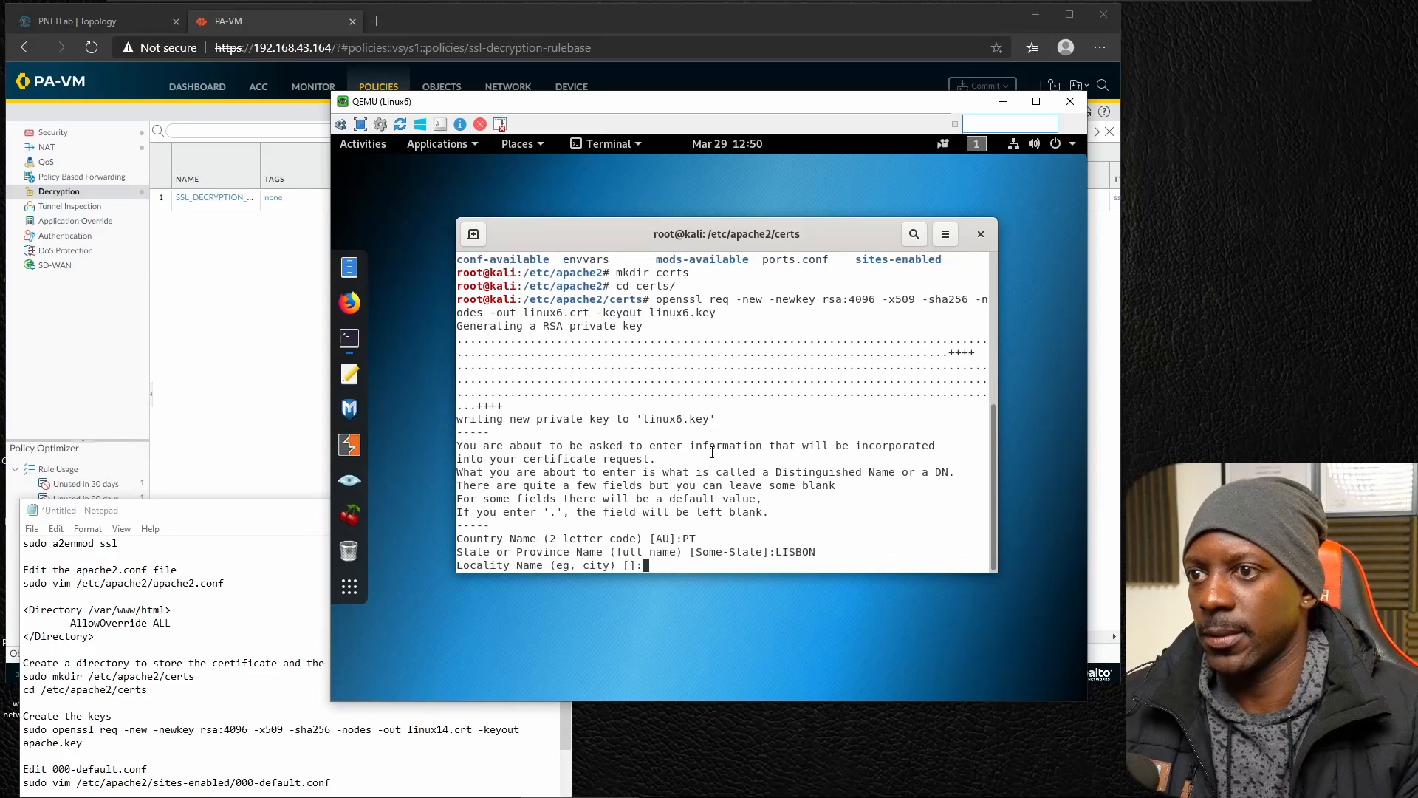
{"action": "type", "text": "LISBON"}
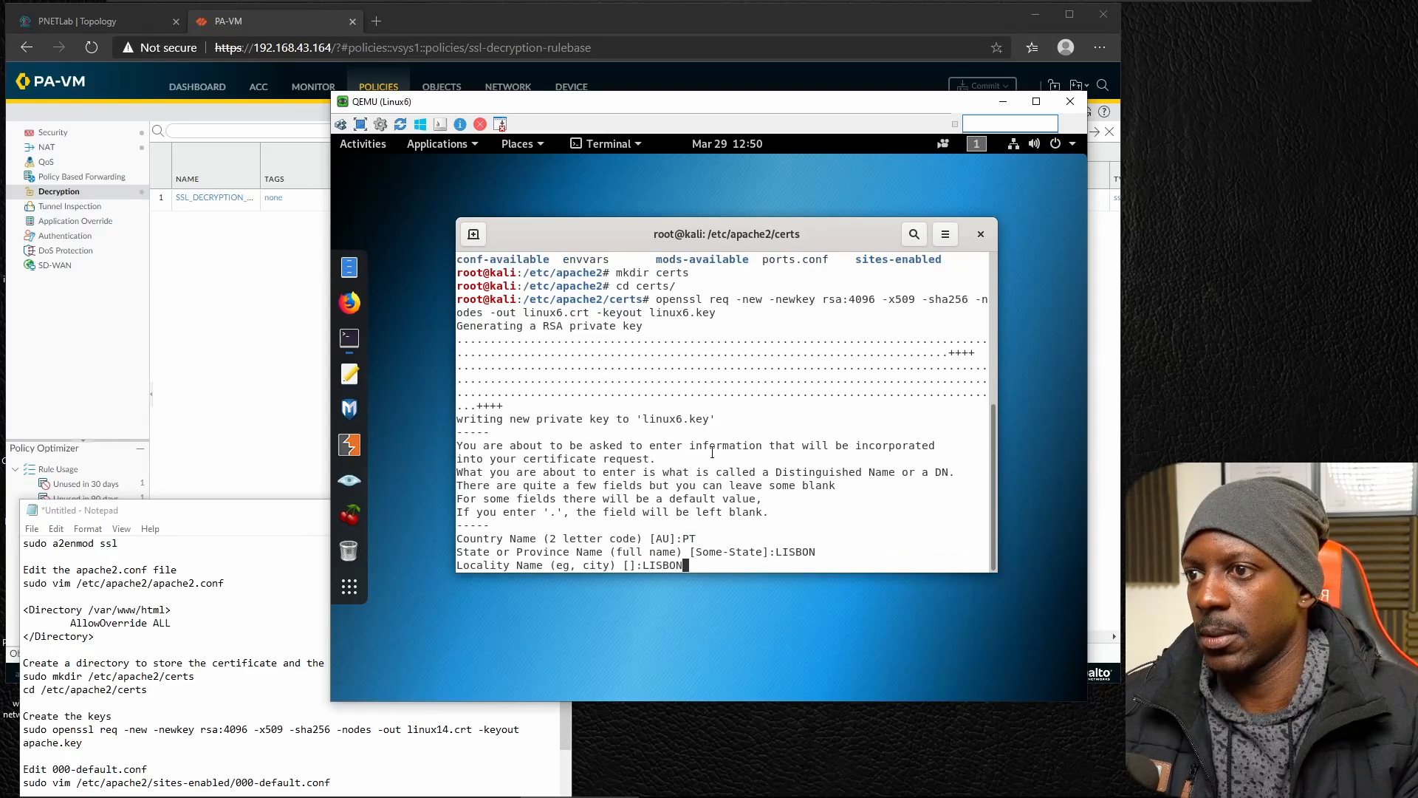
{"action": "key", "text": "Return"}
Set the certificate's organization name to BINARY AVENUE and its organizational unit to IT.
{"action": "type", "text": "BINAR"}
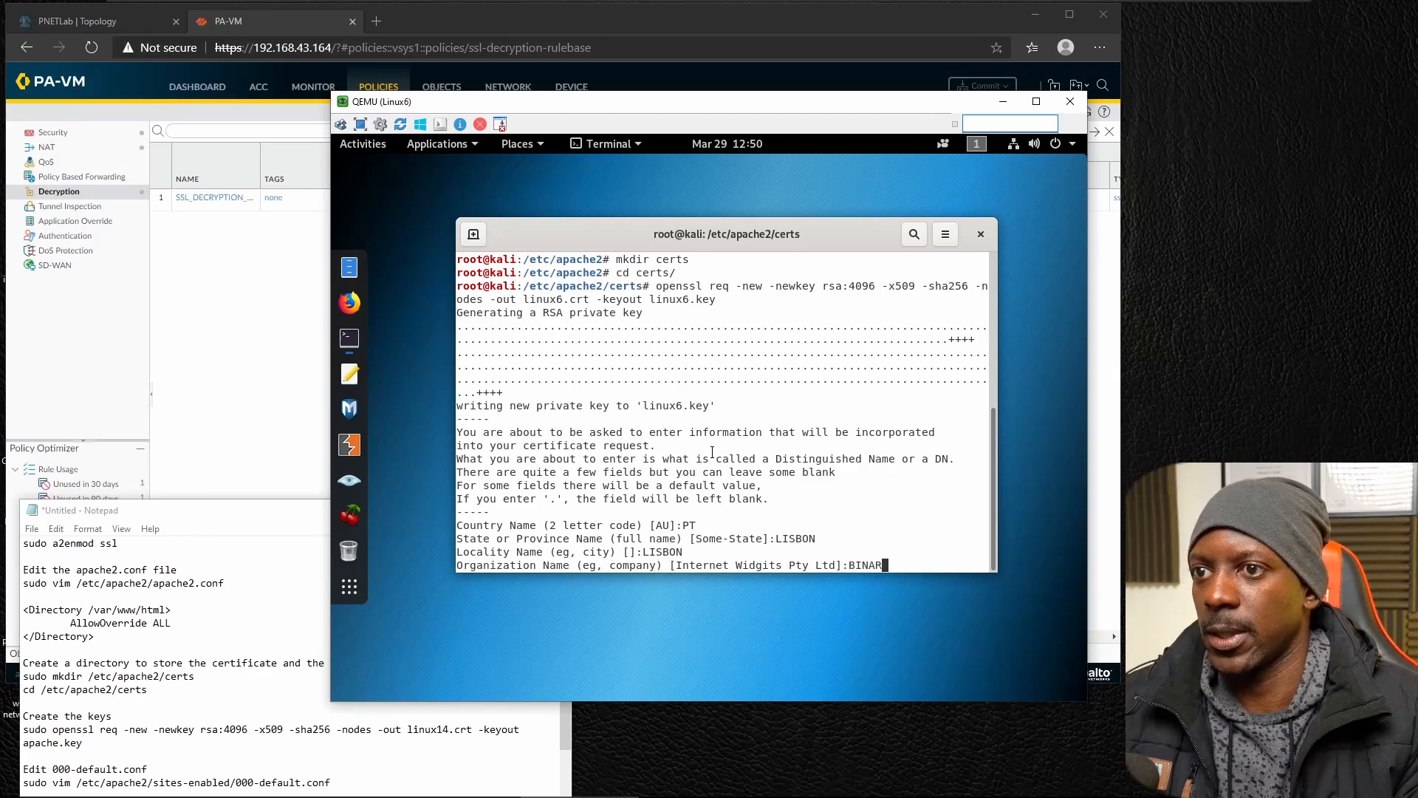
{"action": "type", "text": "YAAVENUEN"}
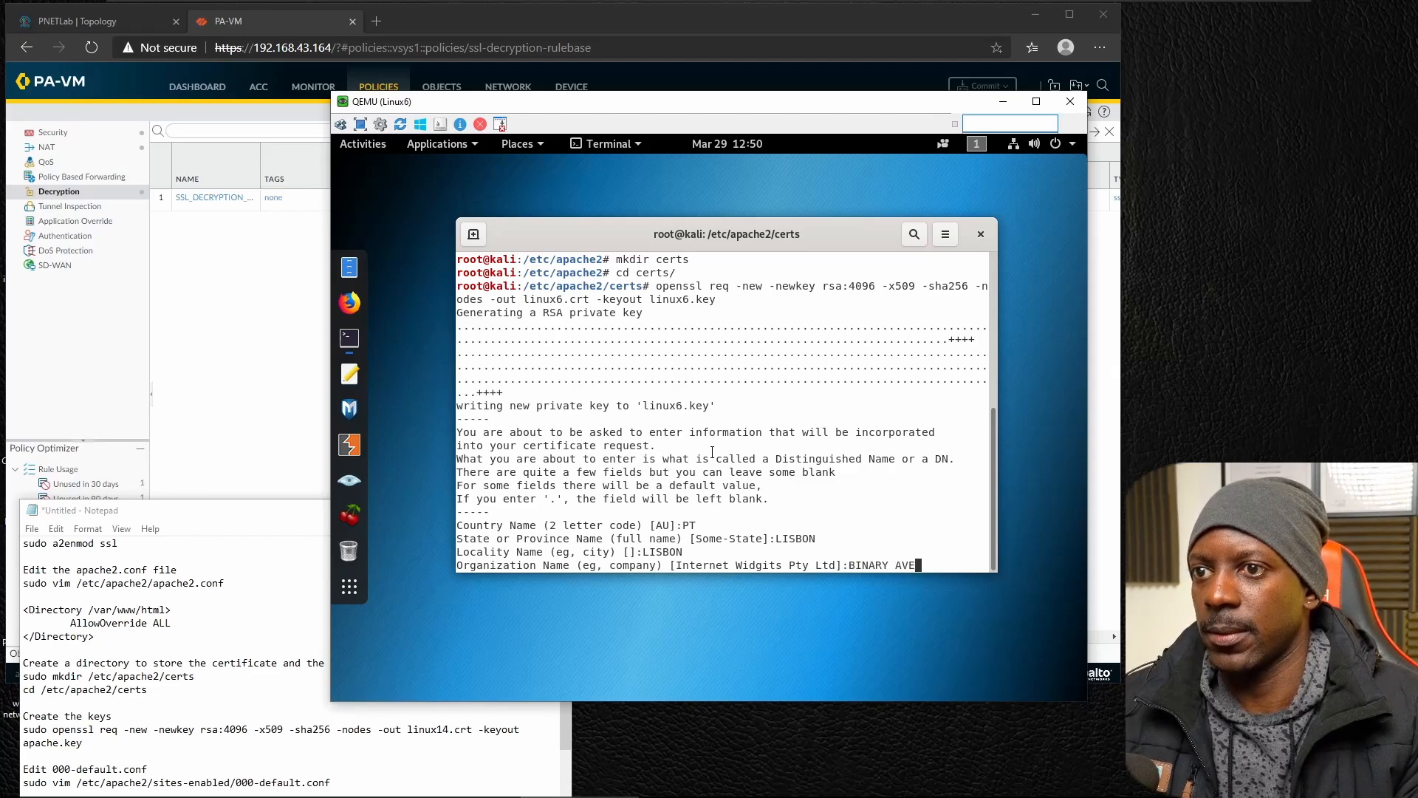
{"action": "key", "text": "Return"}
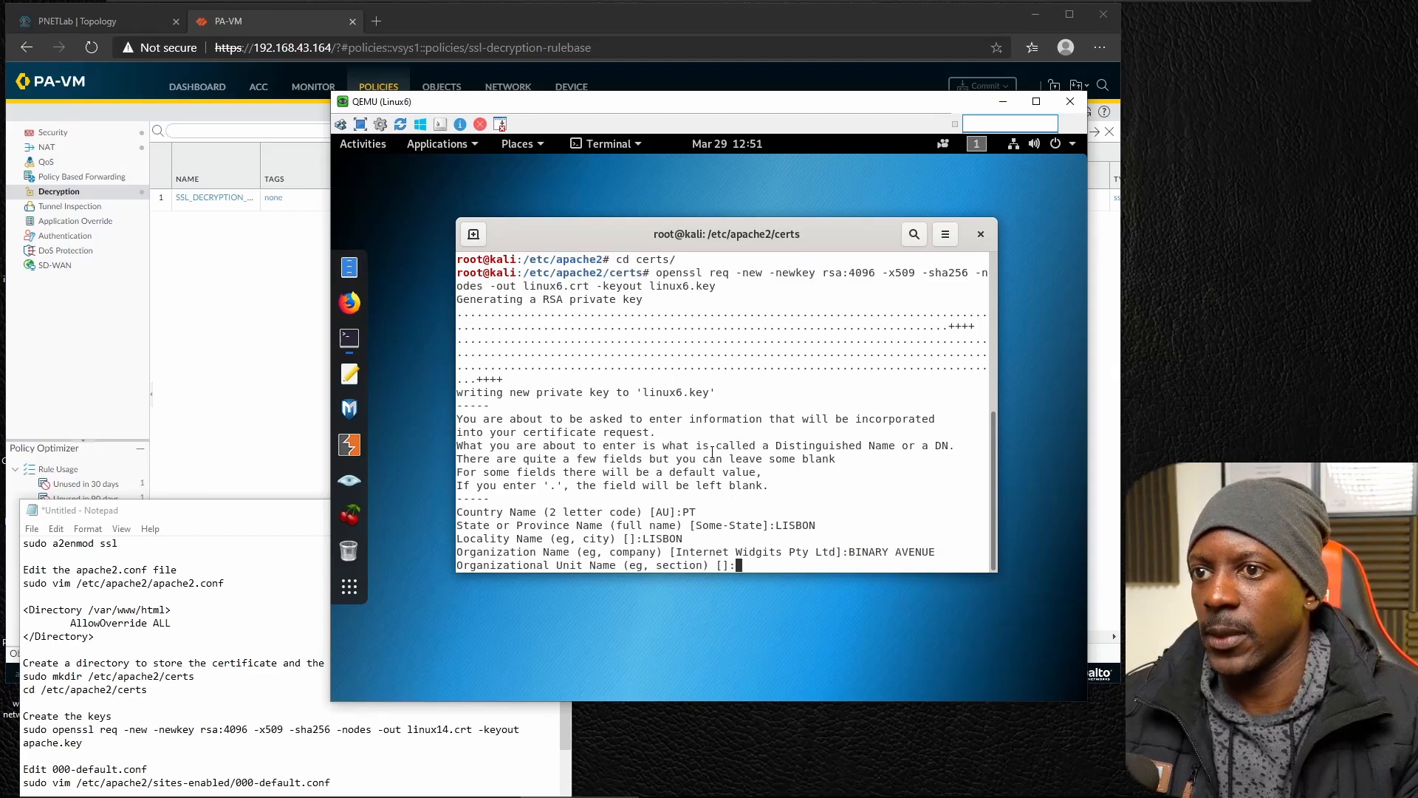
{"action": "type", "text": "I"}
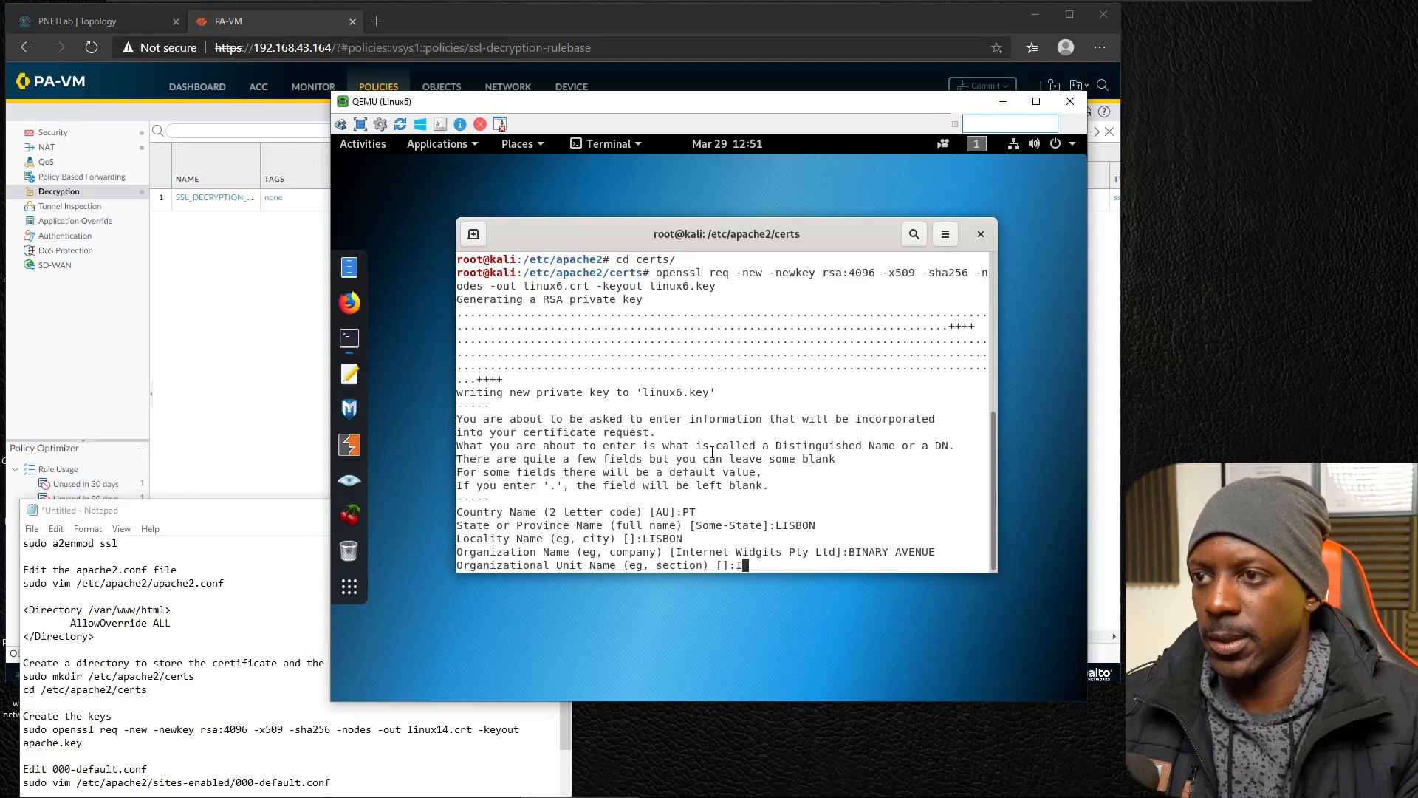
{"action": "type", "text": "T"}
{"action": "key", "text": "Return"}
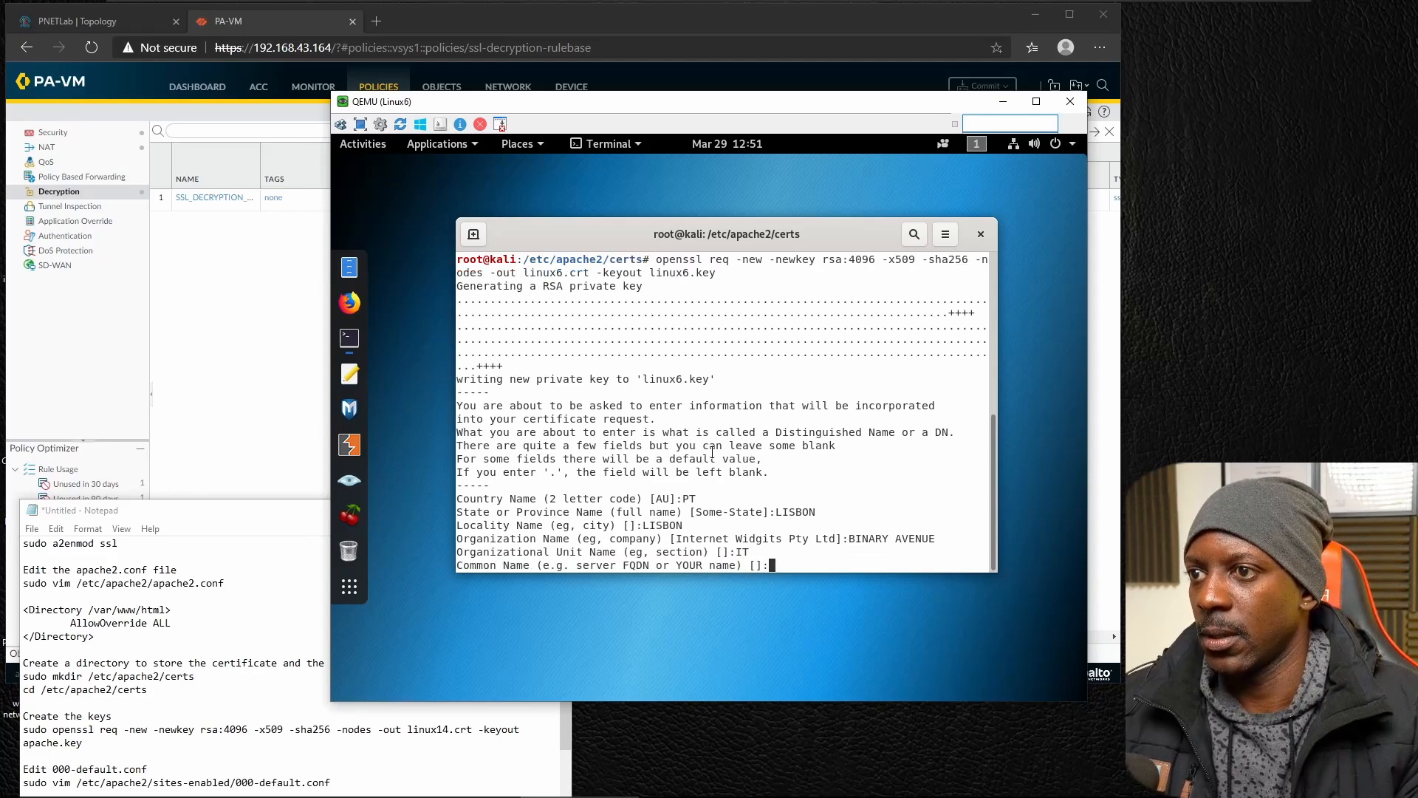
Set the certificate's common name to LINUX6 and fill in the contact e-mail address to finish the certificate request.
{"action": "type", "text": "LINUX"}
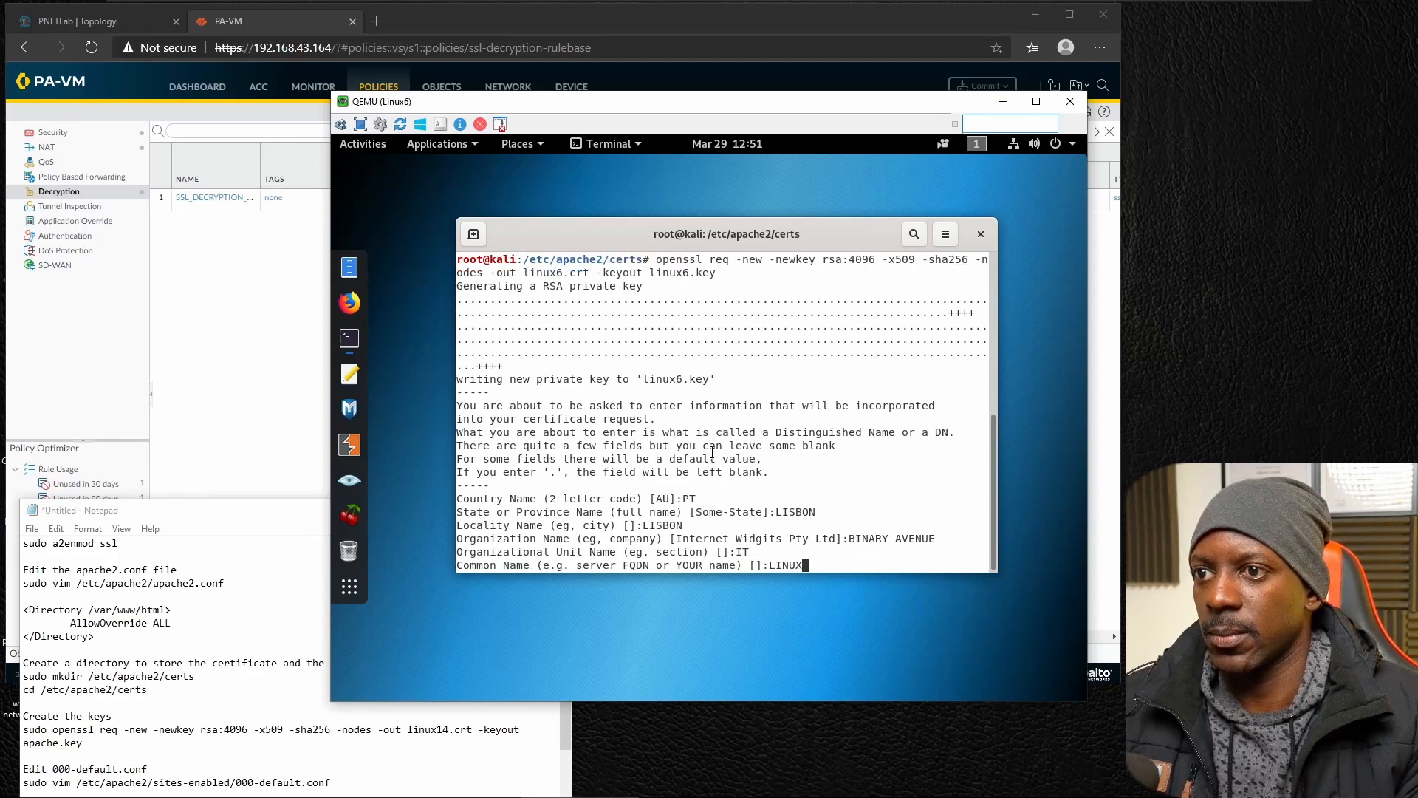
{"action": "type", "text": "4"}
{"action": "key", "text": "BackSpace"}
{"action": "type", "text": "6"}
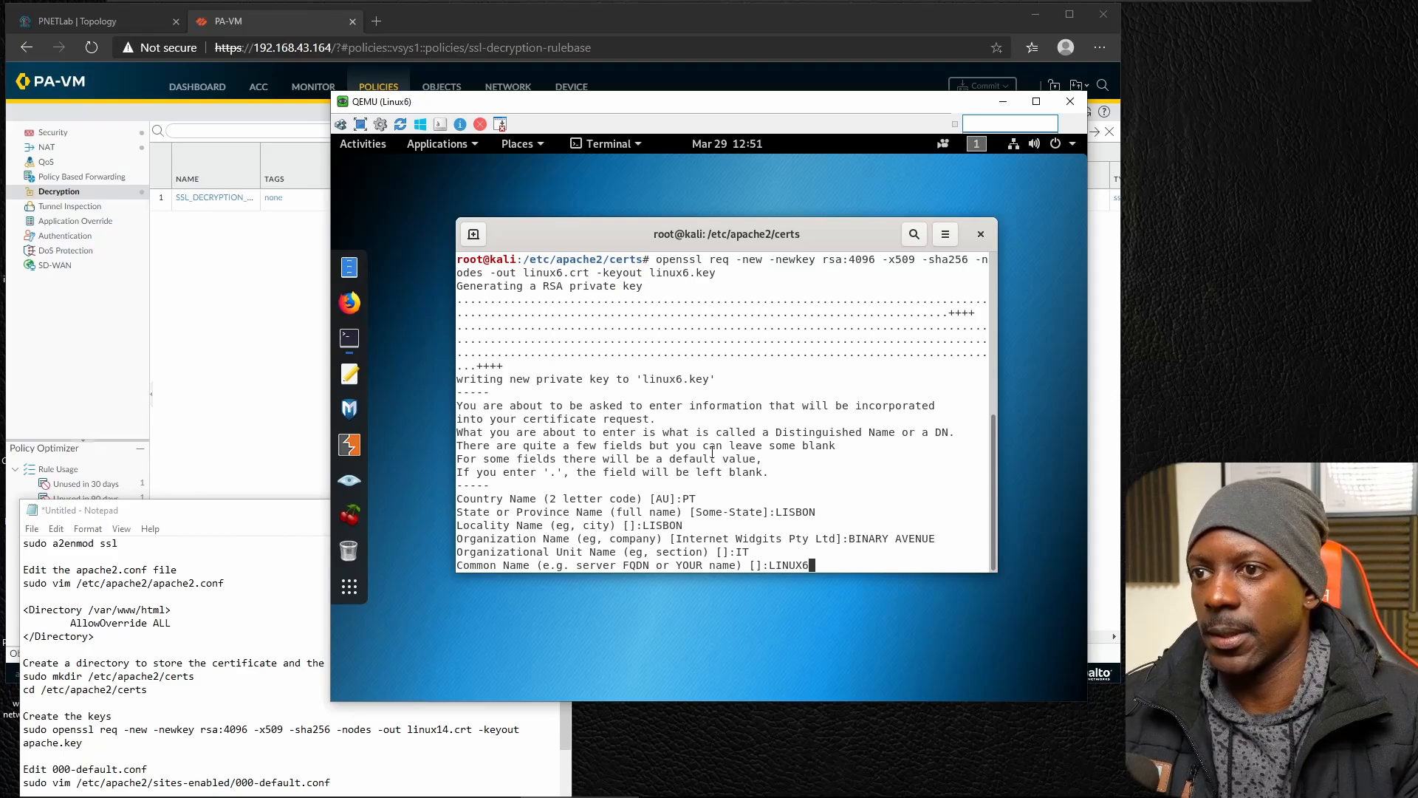
{"action": "key", "text": "Return"}
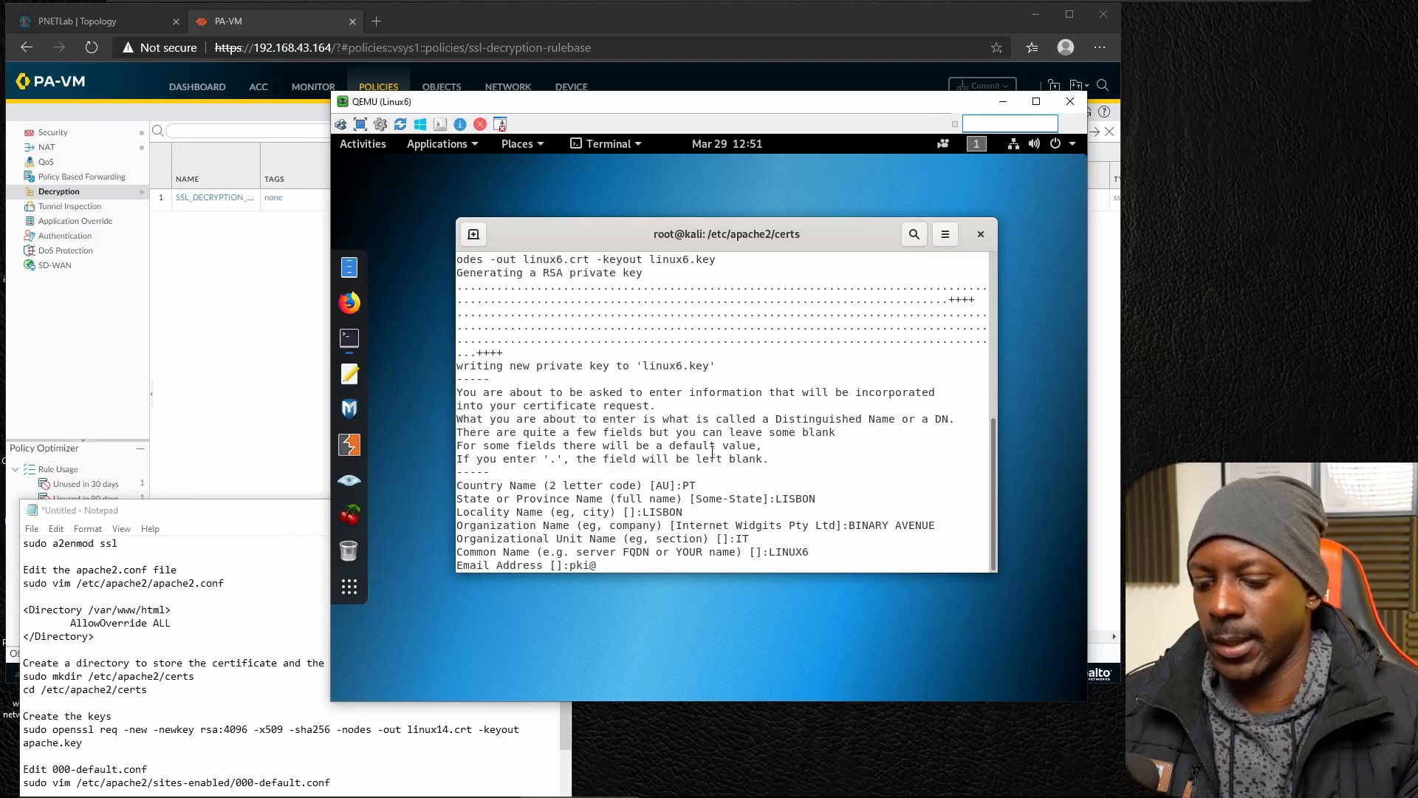
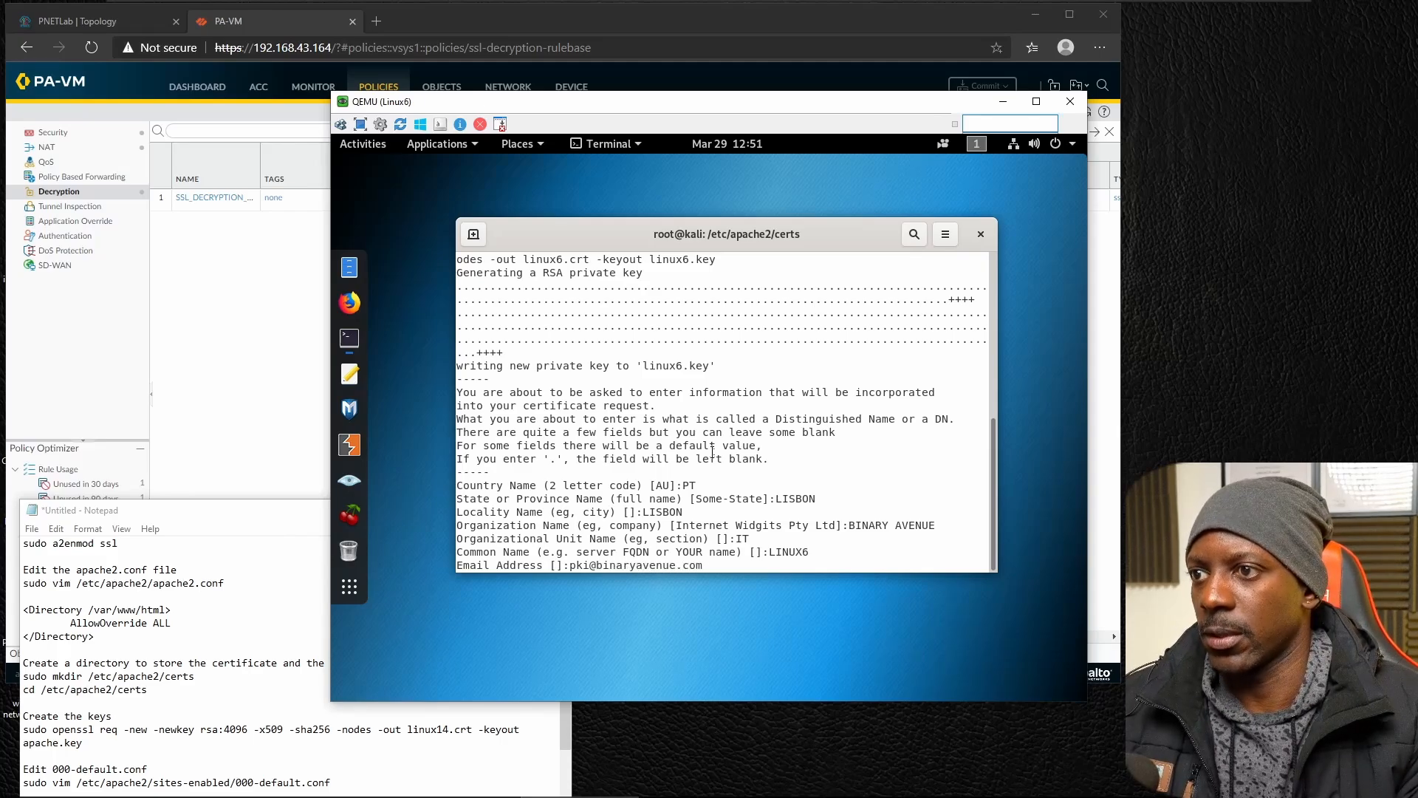
{"action": "key", "text": "Return"}
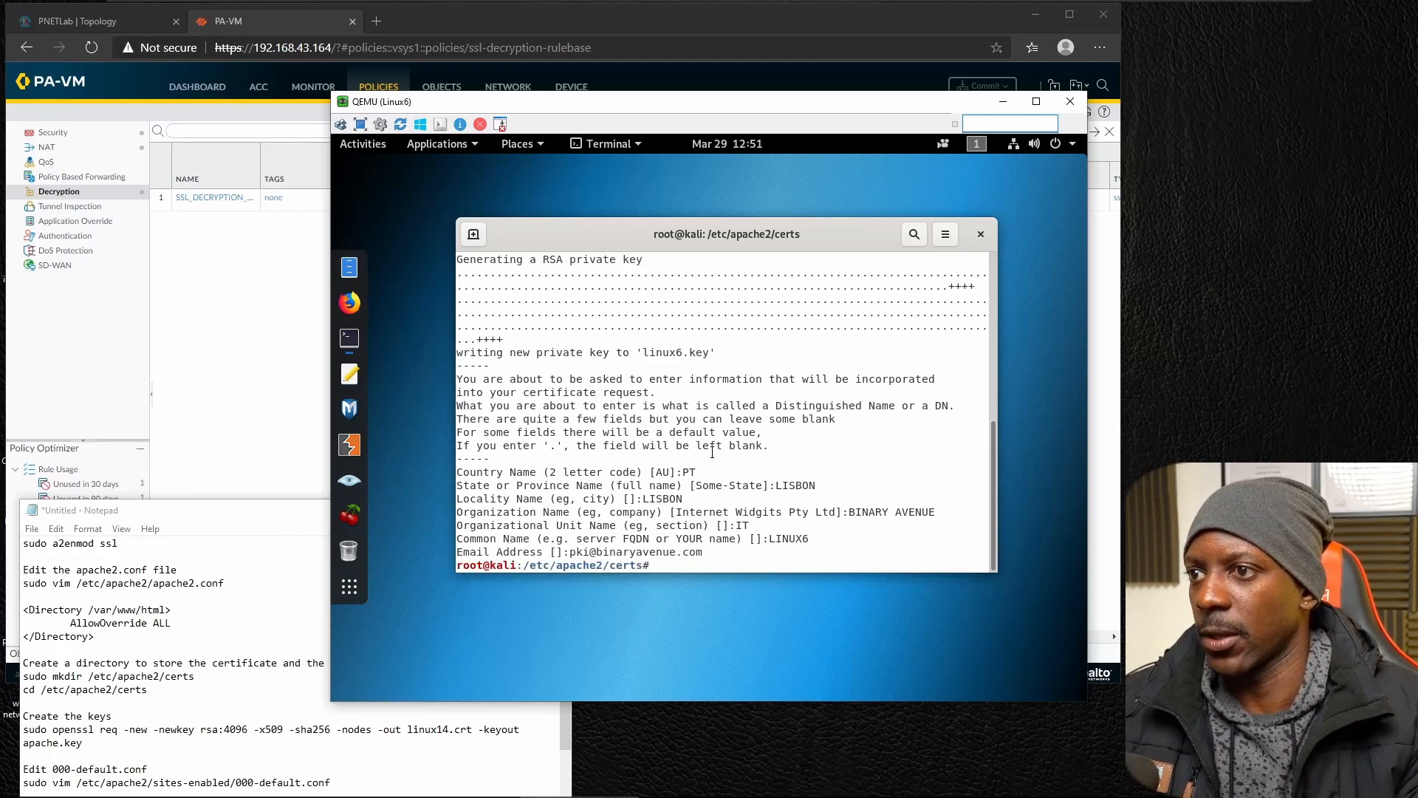
List the files in the certs directory, and change to the /etc/apache2/sites-available directory.
{"action": "type", "text": "ls"}
{"action": "key", "text": "Return"}
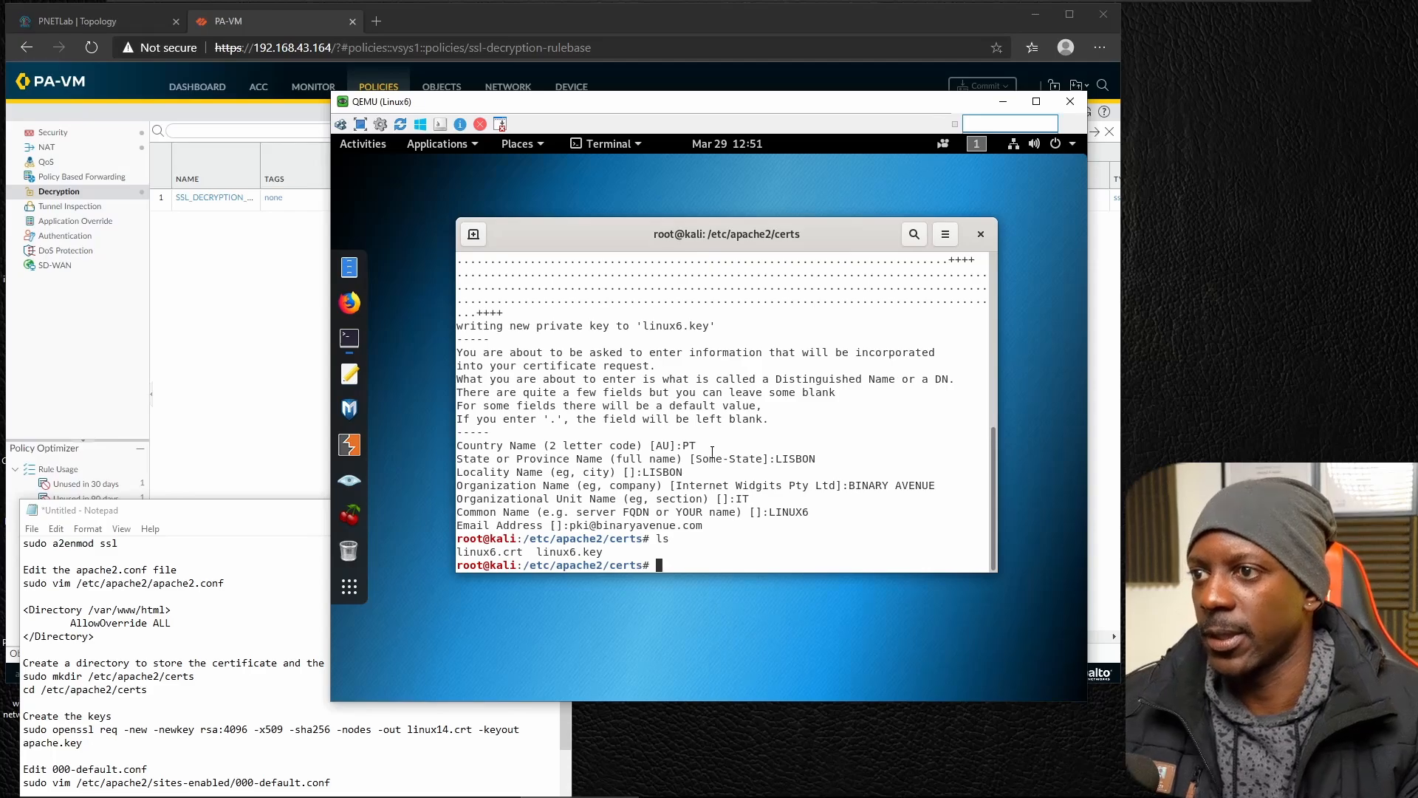
{"action": "type", "text": "cd .."}
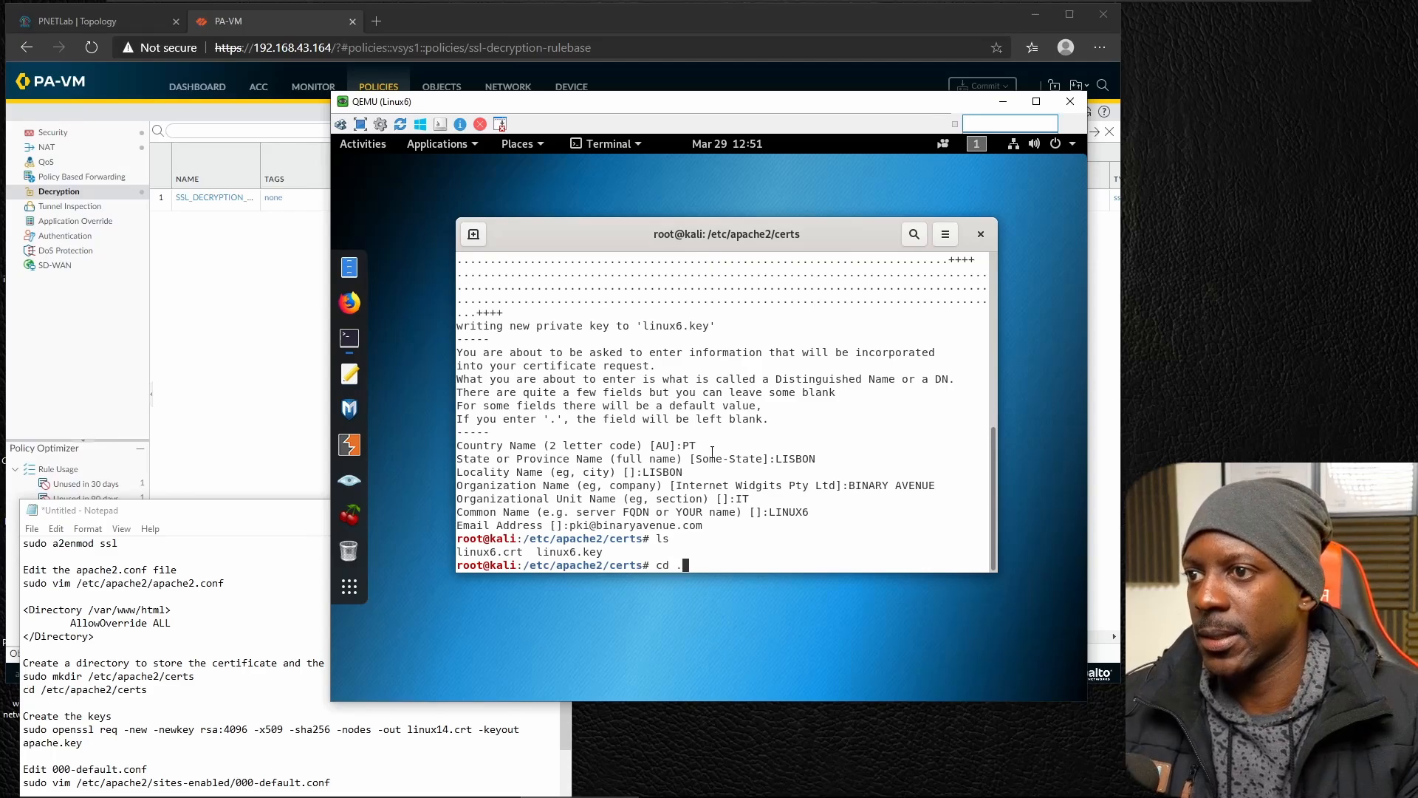
{"action": "key", "text": "Return"}
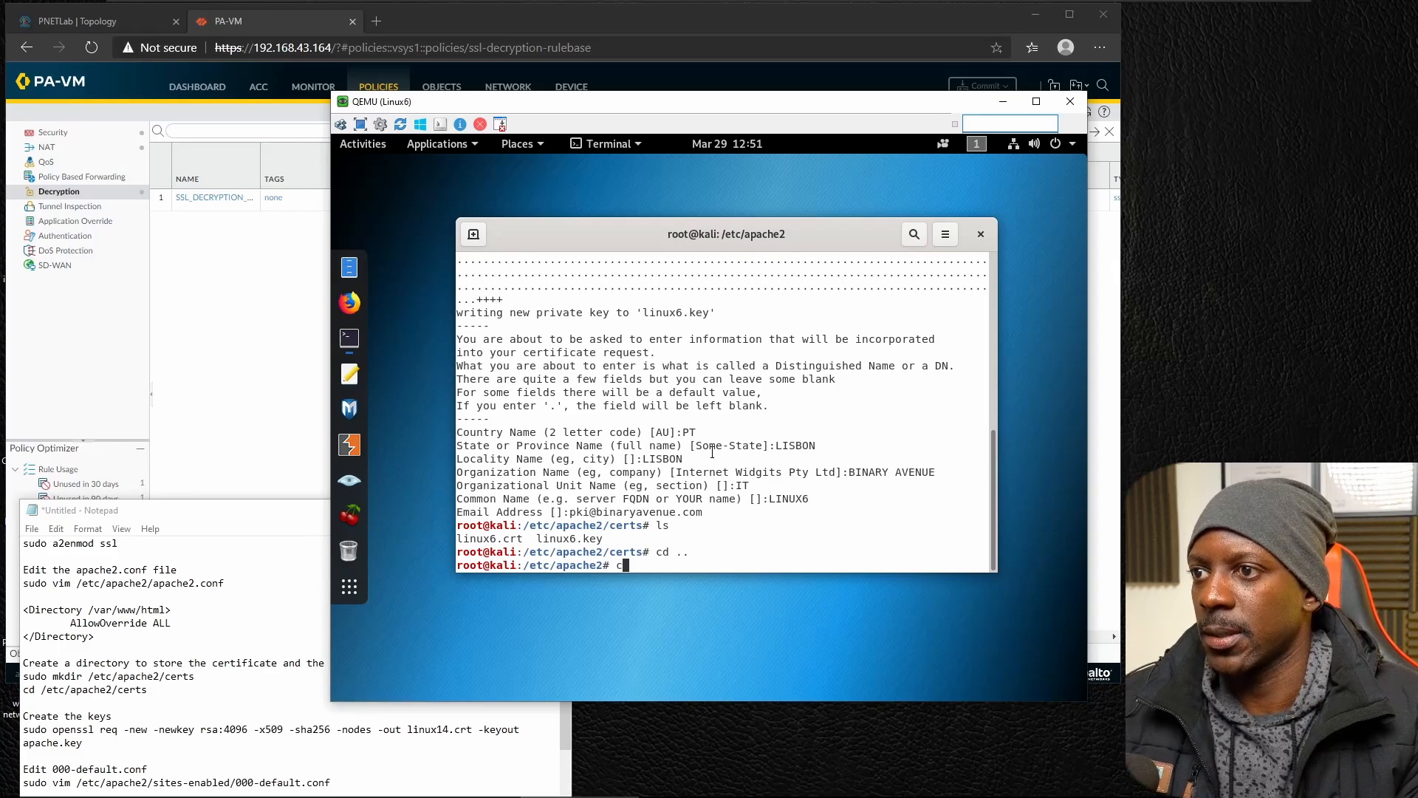
{"action": "type", "text": "cd a"}
{"action": "key", "text": "BackSpace"}
{"action": "type", "text": "sites-av"}
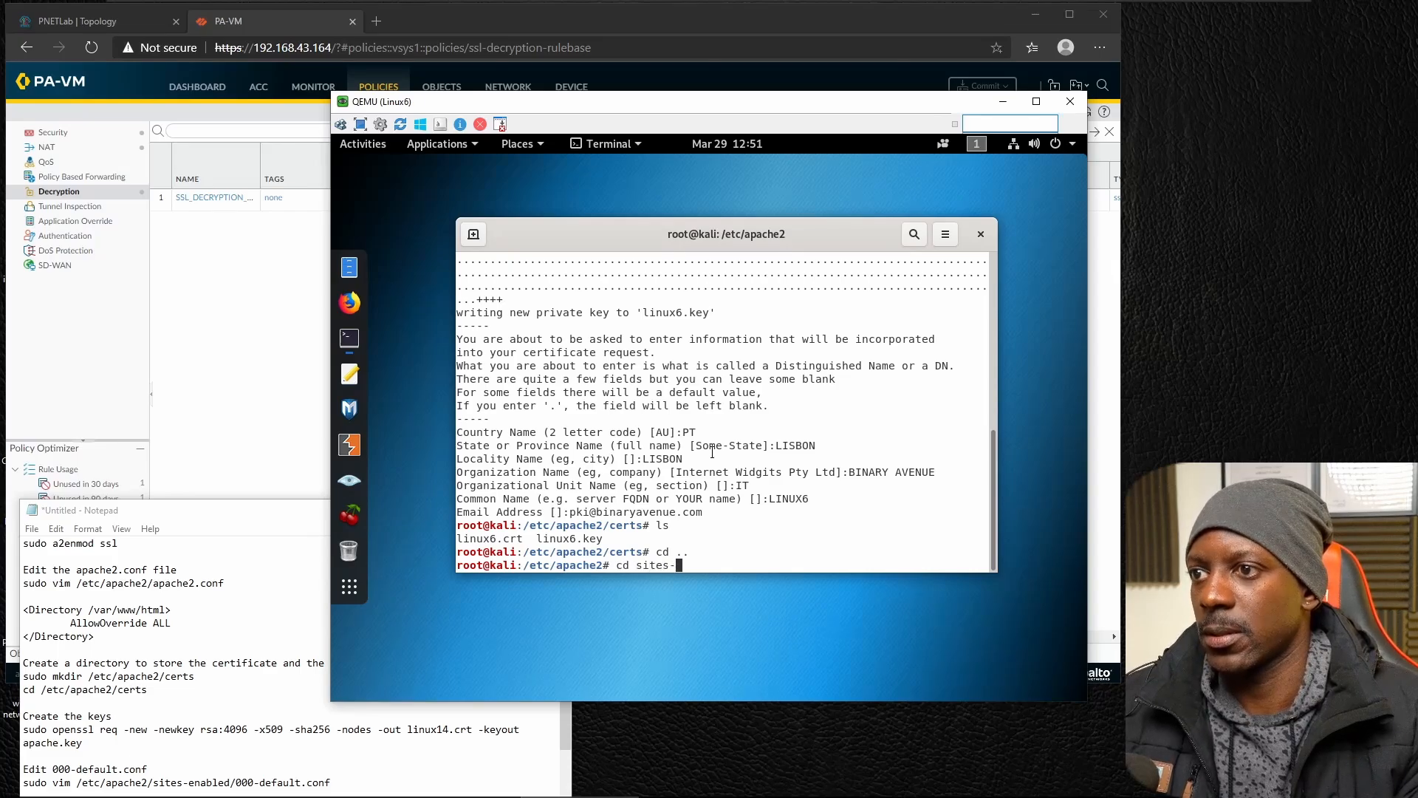
{"action": "key", "text": "Tab"}
{"action": "key", "text": "Return"}
List the site configuration files and open 000-default.conf in vim.
{"action": "type", "text": "lss"}
{"action": "key", "text": "Return"}
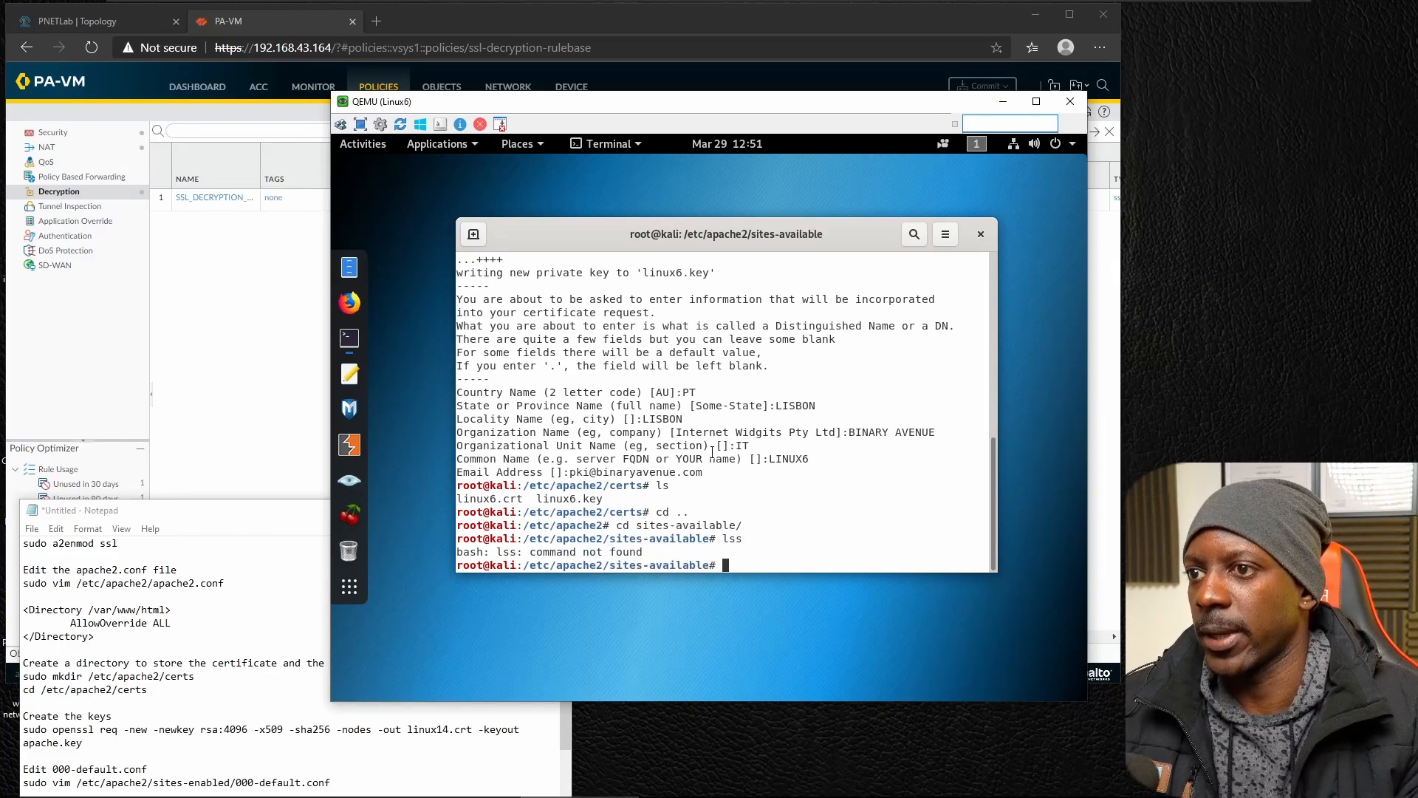
{"action": "type", "text": "ls"}
{"action": "key", "text": "Return"}
{"action": "type", "text": "vim"}
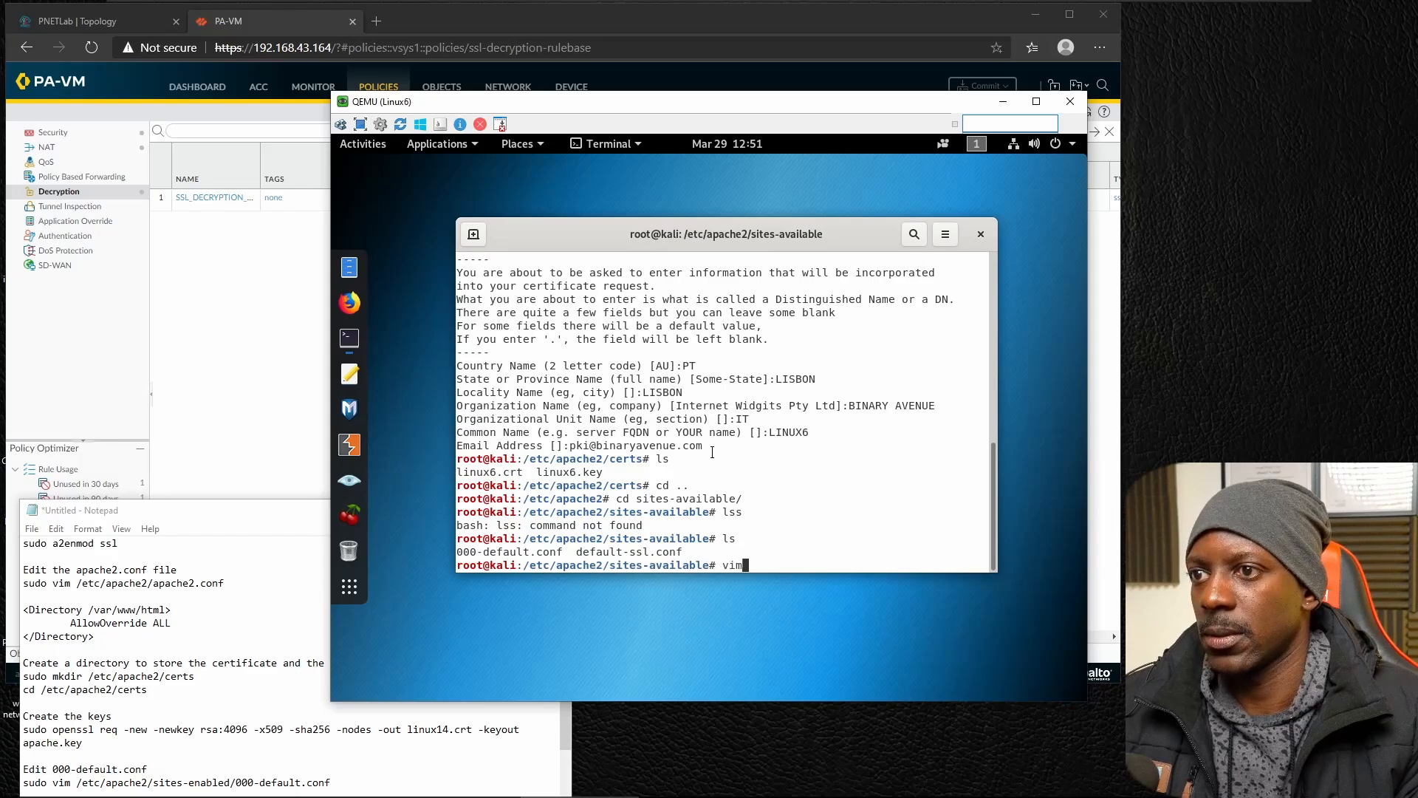
{"action": "type", "text": " e0"}
{"action": "key", "text": "Tab"}
{"action": "key", "text": "Return"}
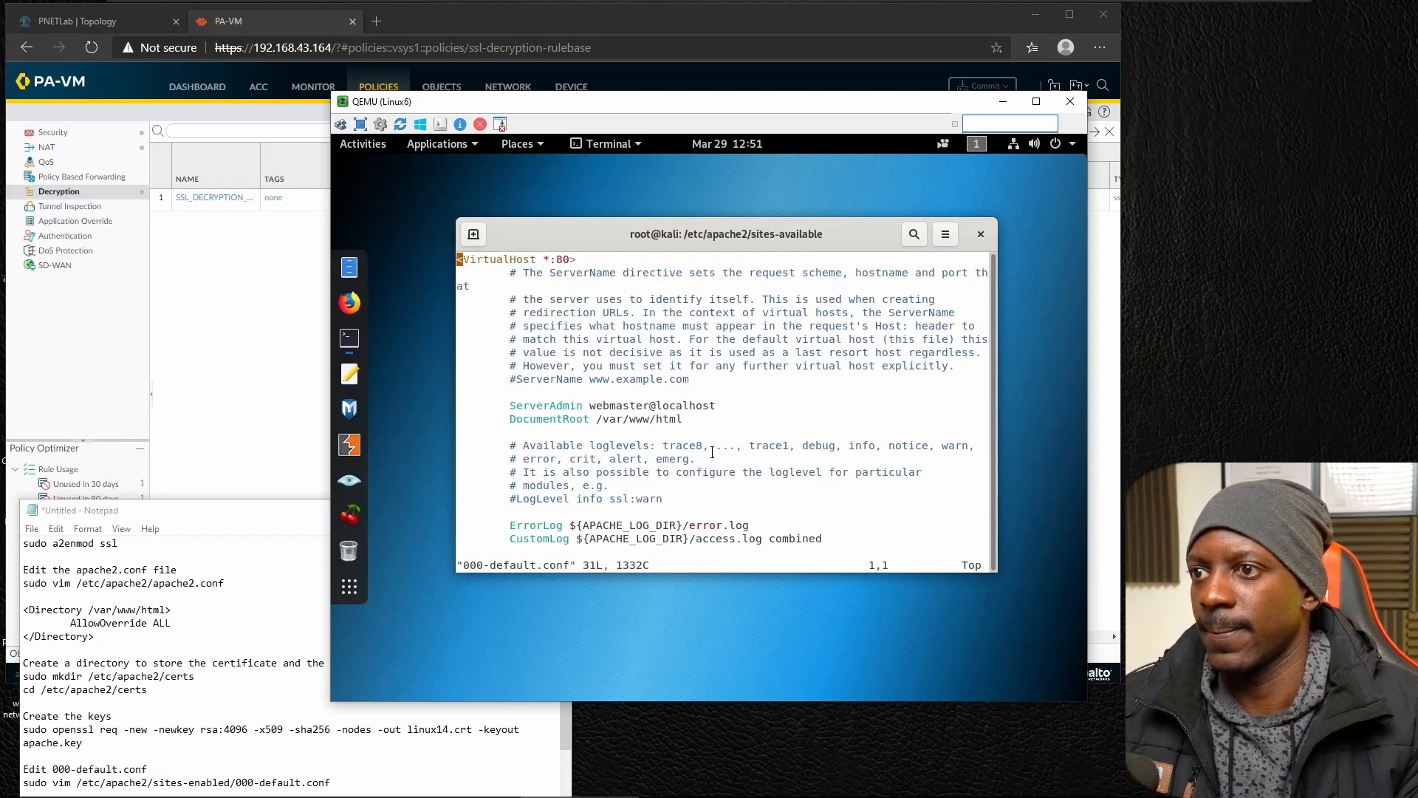
Change the VirtualHost port in the first line of 000-default.conf to 443.
{"action": "key", "text": "Right"}
{"action": "key", "text": "Right"}
{"action": "key", "text": "Right"}
{"action": "key", "text": "Right"}
{"action": "key", "text": "Right"}
{"action": "key", "text": "Right"}
{"action": "key", "text": "Right"}
{"action": "key", "text": "Right"}
{"action": "key", "text": "Right"}
{"action": "key", "text": "Right"}
{"action": "key", "text": "Right"}
{"action": "key", "text": "Right"}
{"action": "key", "text": "Right"}
{"action": "key", "text": "Right"}
{"action": "key", "text": "Right"}
{"action": "key", "text": "Right"}
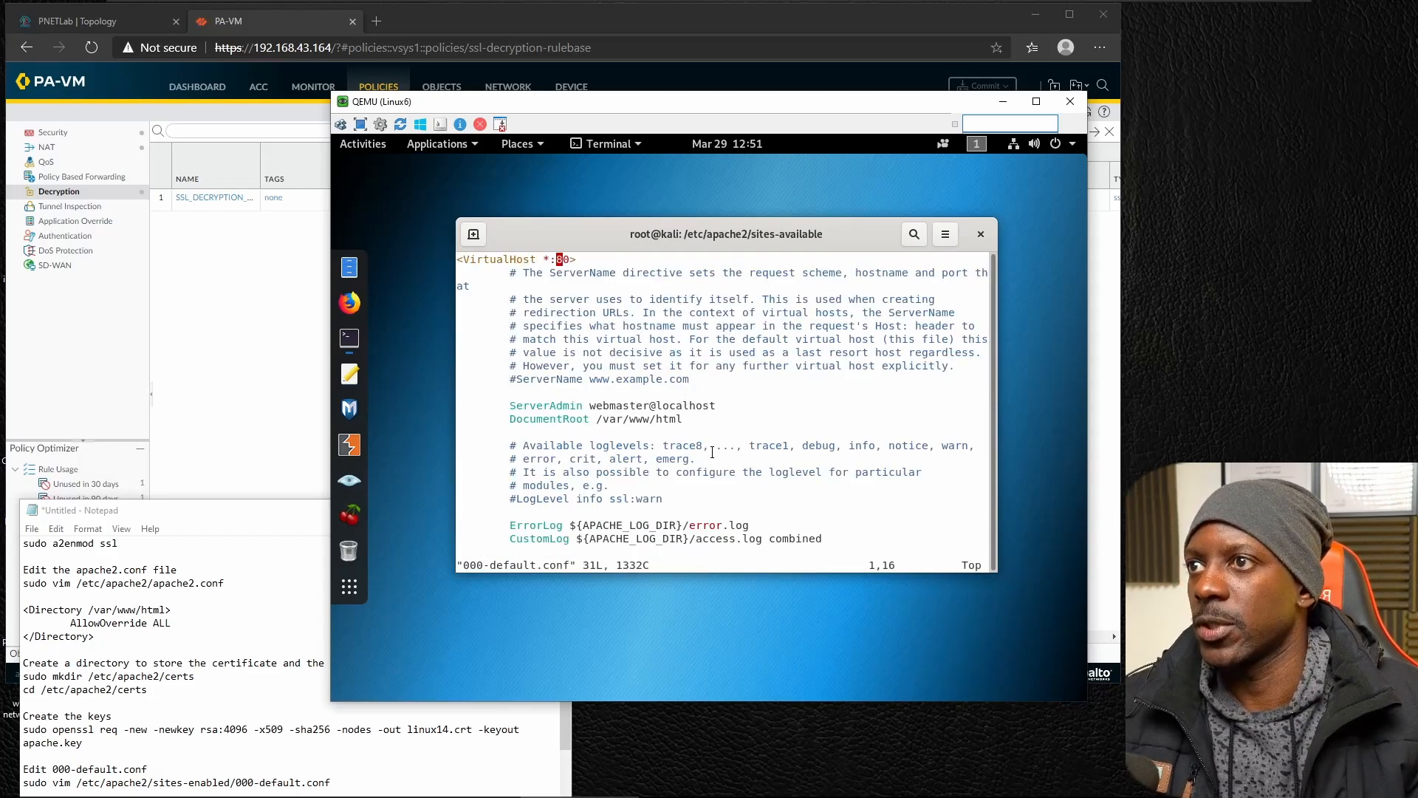
{"action": "key", "text": "a"}
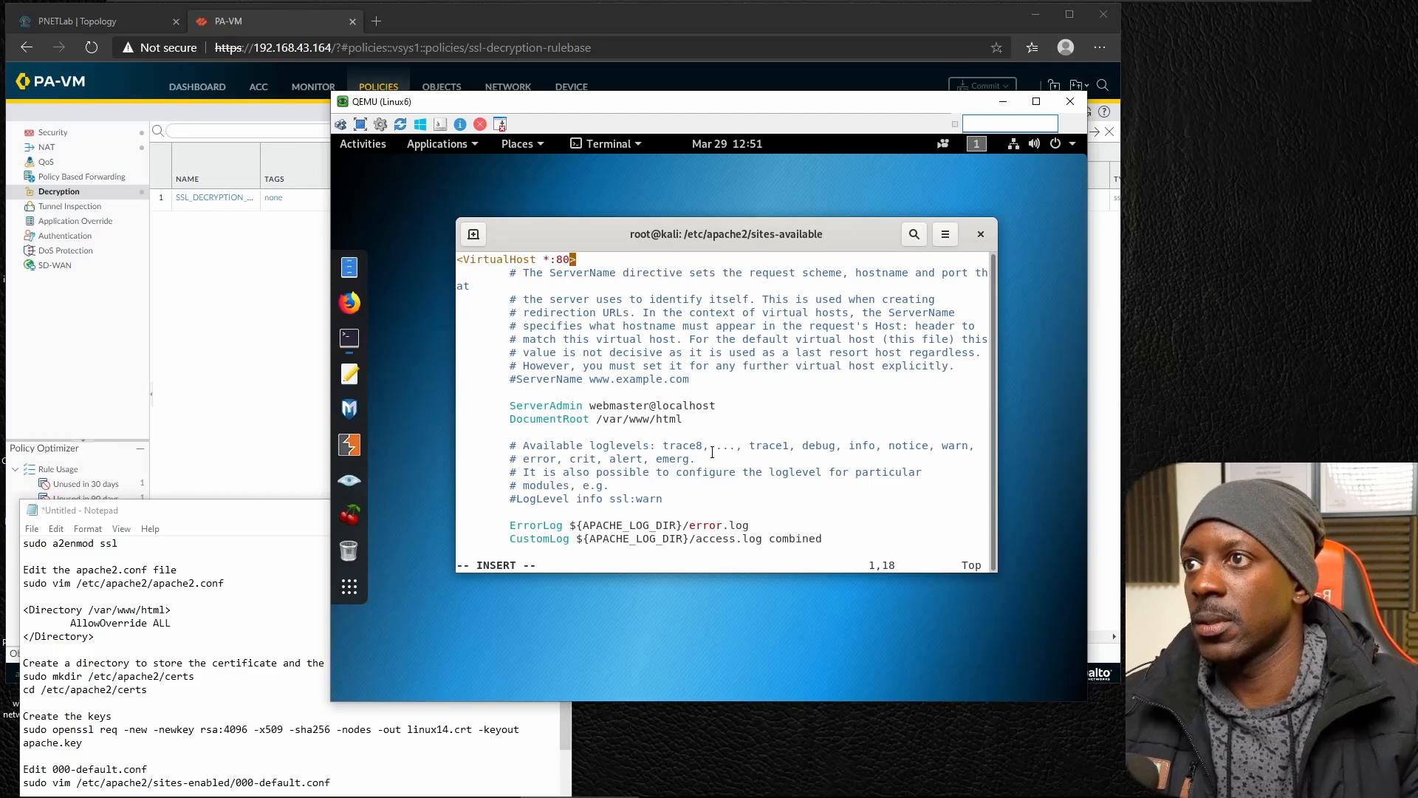
{"action": "key", "text": "BackSpace"}
{"action": "key", "text": "BackSpace"}
{"action": "type", "text": "443"}
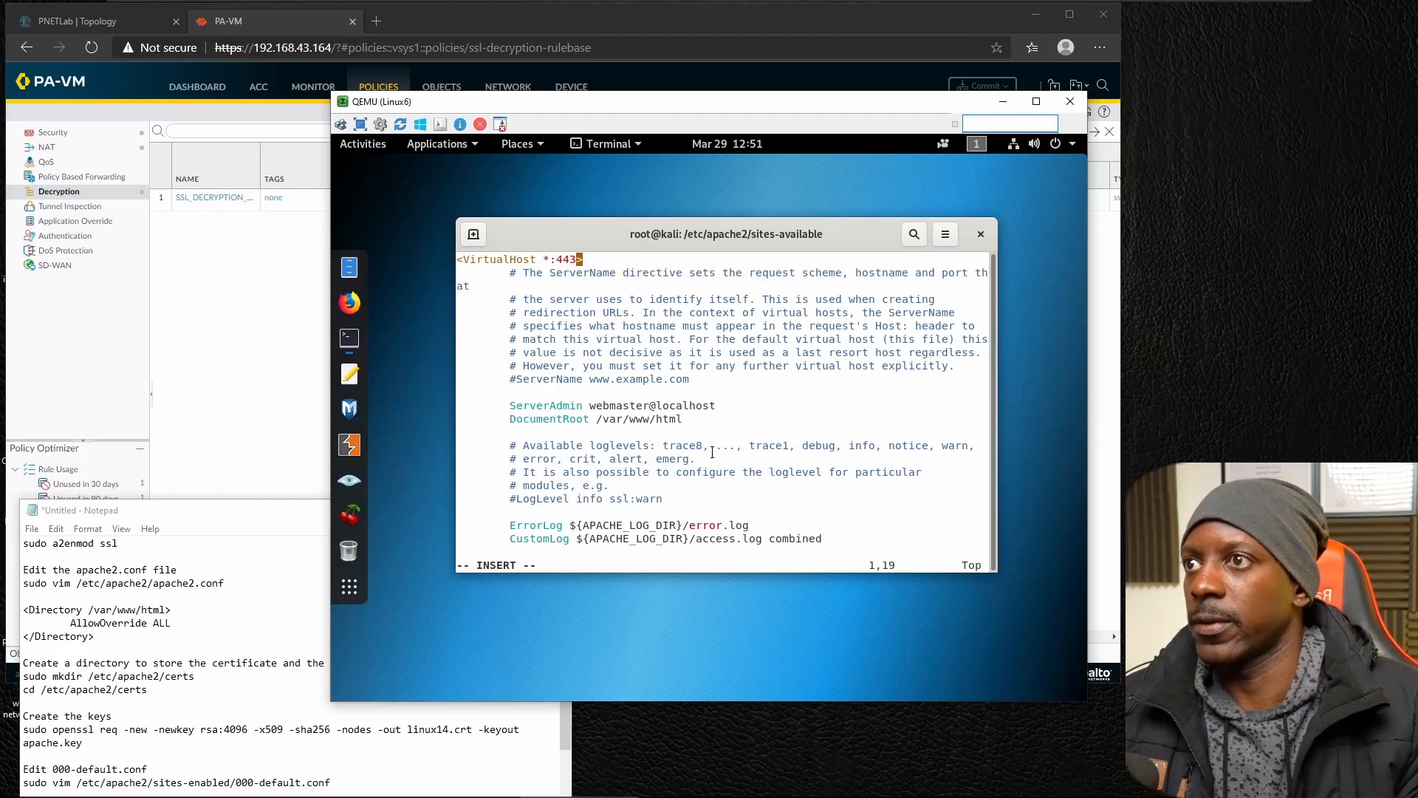
Add the directive SSLEngine on in a new line below the CustomLog entry, following the Notepad instructions.
{"action": "key", "text": "Down"}
{"action": "key", "text": "Down"}
{"action": "key", "text": "Down"}
{"action": "key", "text": "Down"}
{"action": "key", "text": "Down"}
{"action": "key", "text": "Down"}
{"action": "key", "text": "Down"}
{"action": "key", "text": "Down"}
{"action": "key", "text": "Down"}
{"action": "key", "text": "Down"}
{"action": "key", "text": "Down"}
{"action": "key", "text": "Down"}
{"action": "key", "text": "Down"}
{"action": "key", "text": "Down"}
{"action": "key", "text": "Down"}
{"action": "key", "text": "Down"}
{"action": "key", "text": "Down"}
{"action": "key", "text": "Down"}
{"action": "key", "text": "Down"}
{"action": "key", "text": "Down"}
{"action": "key", "text": "Down"}
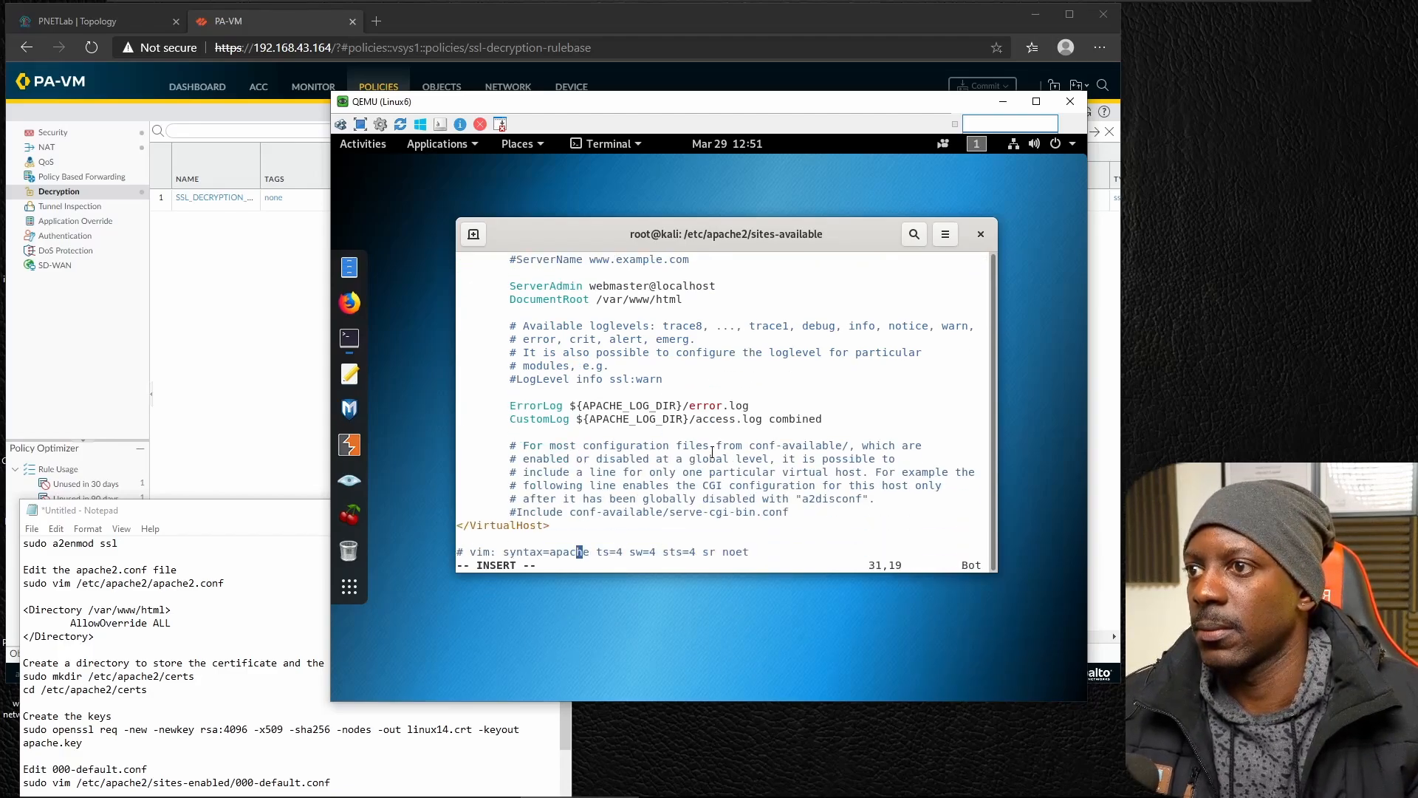
{"action": "key", "text": "Up"}
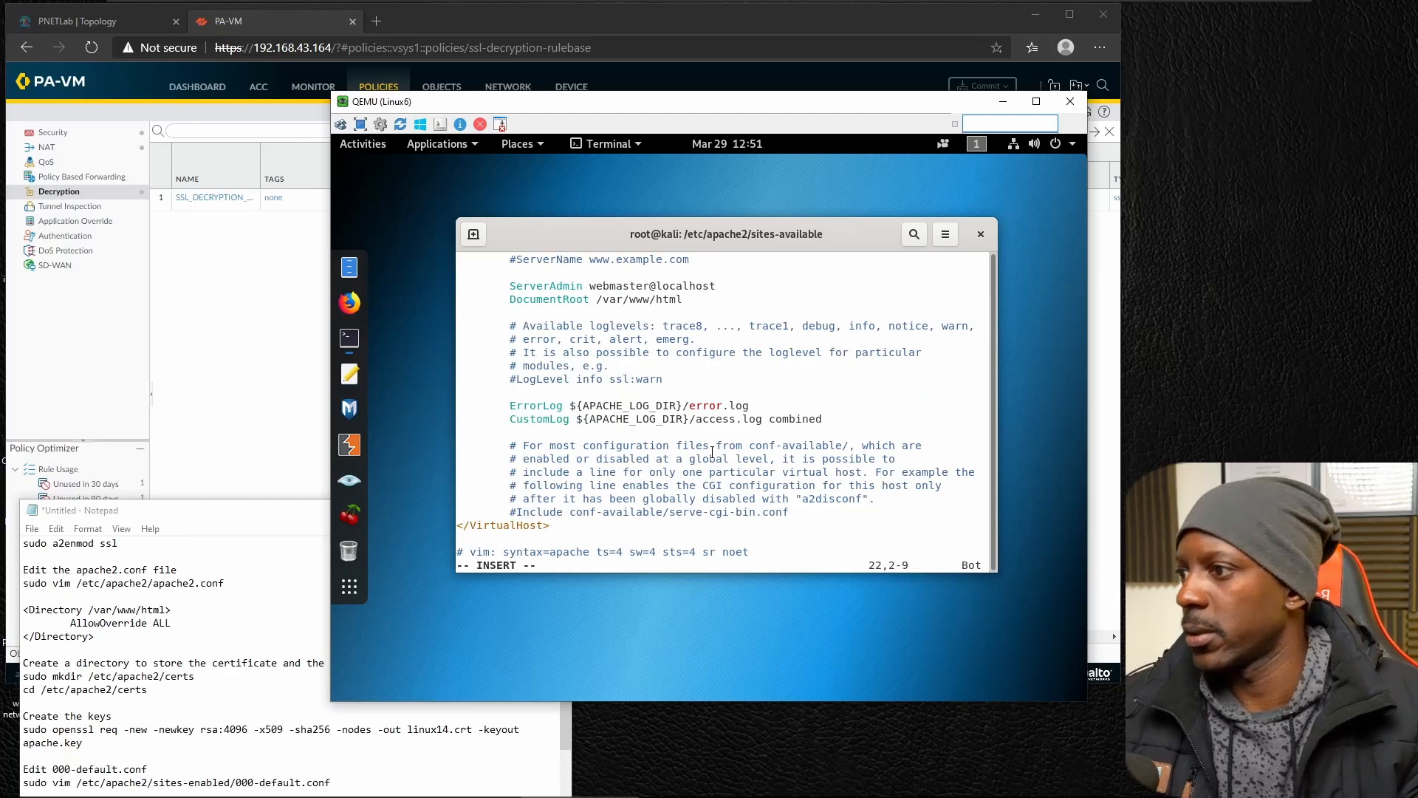
{"action": "key", "text": "Return"}
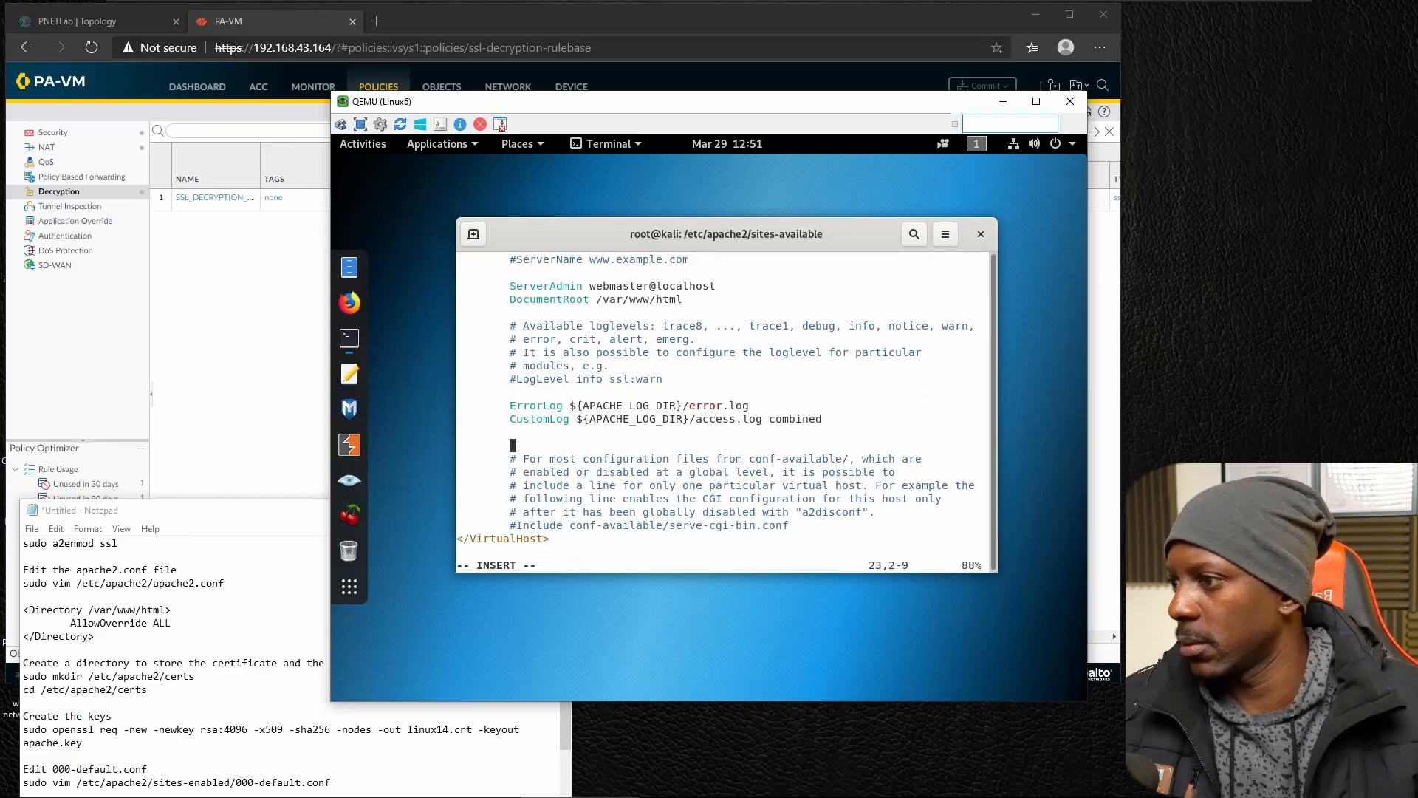
{"action": "left_click", "coordinate": [112, 715]}
{"action": "scroll", "coordinate": [480, 628], "scroll_direction": "down", "scroll_amount": 3}
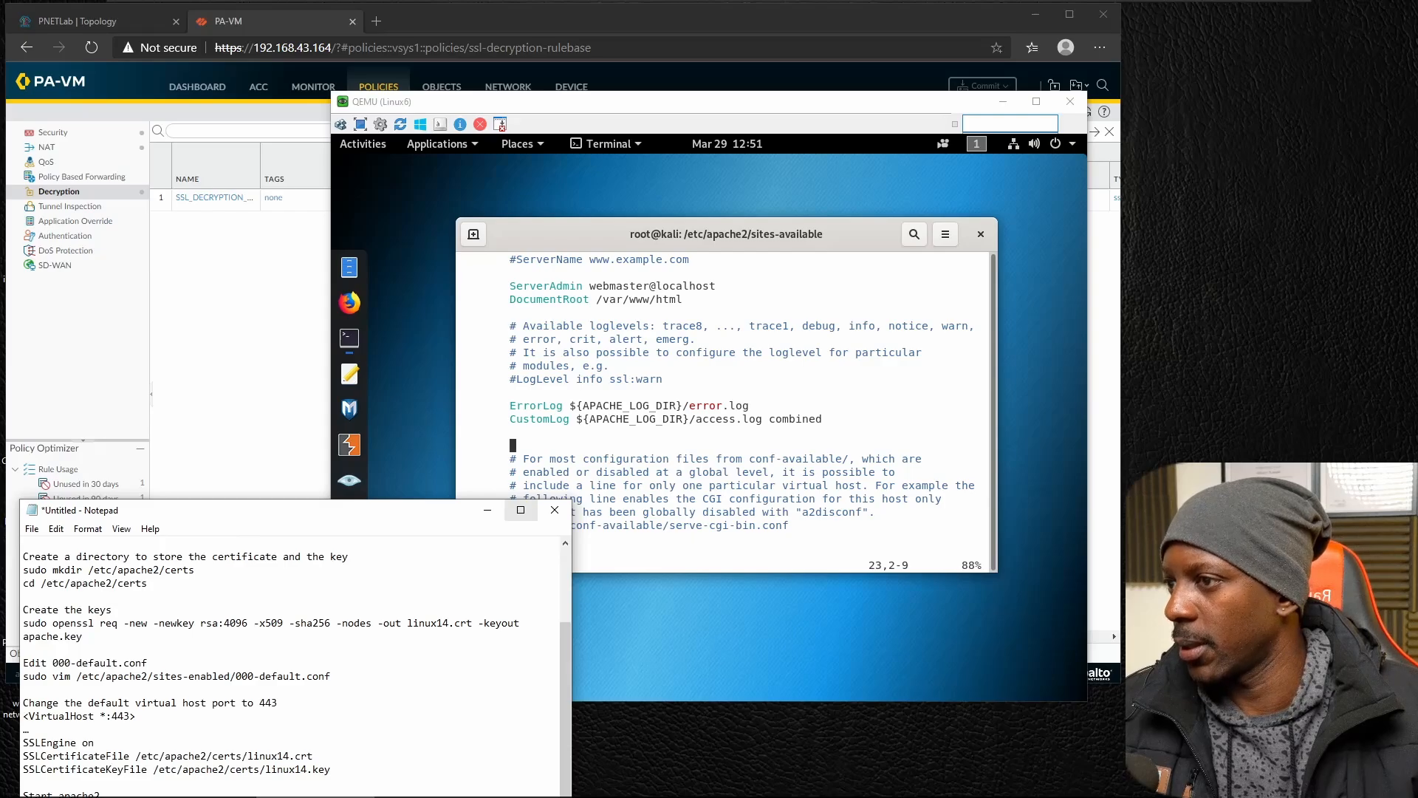
{"action": "left_click", "coordinate": [651, 429]}
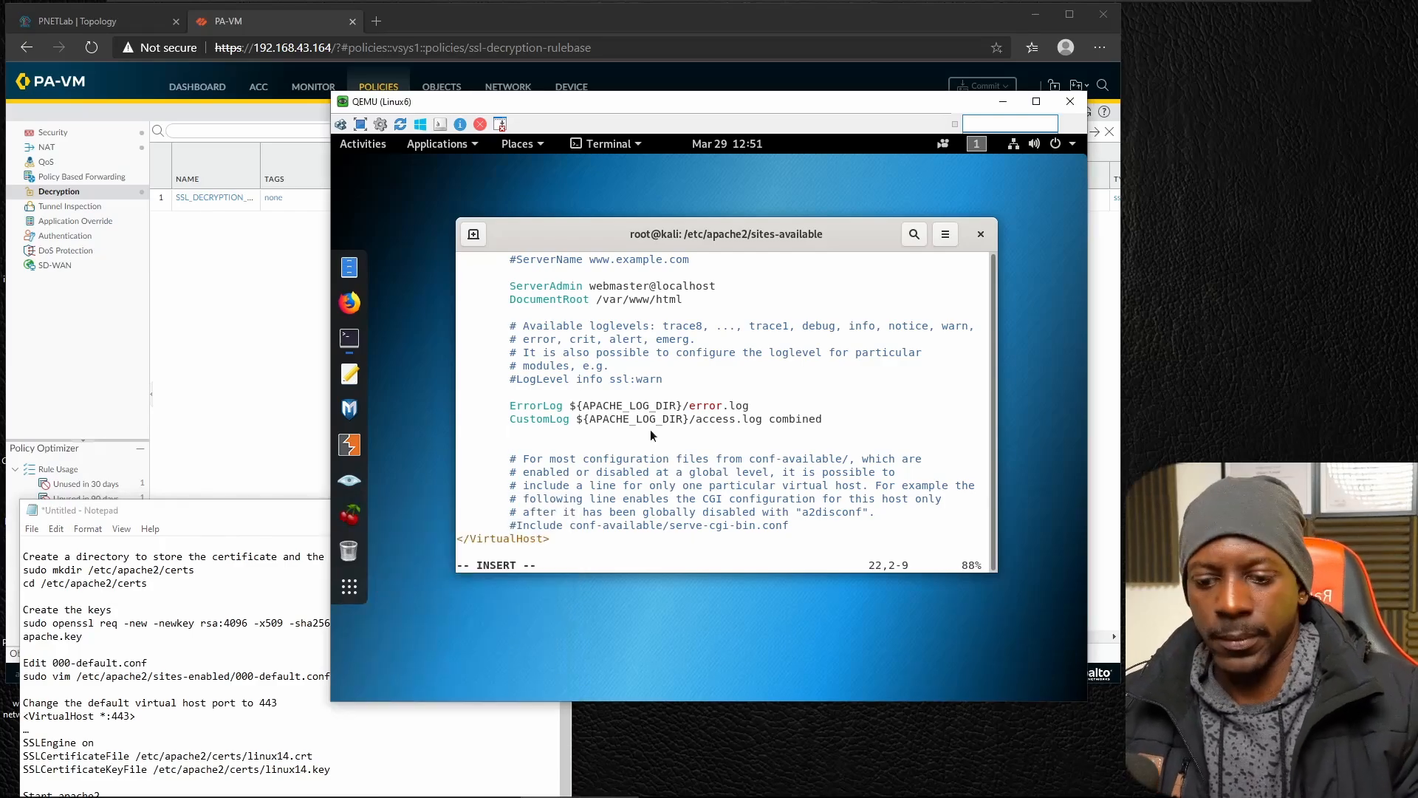
{"action": "key", "text": "Down"}
{"action": "type", "text": "SSLE"}
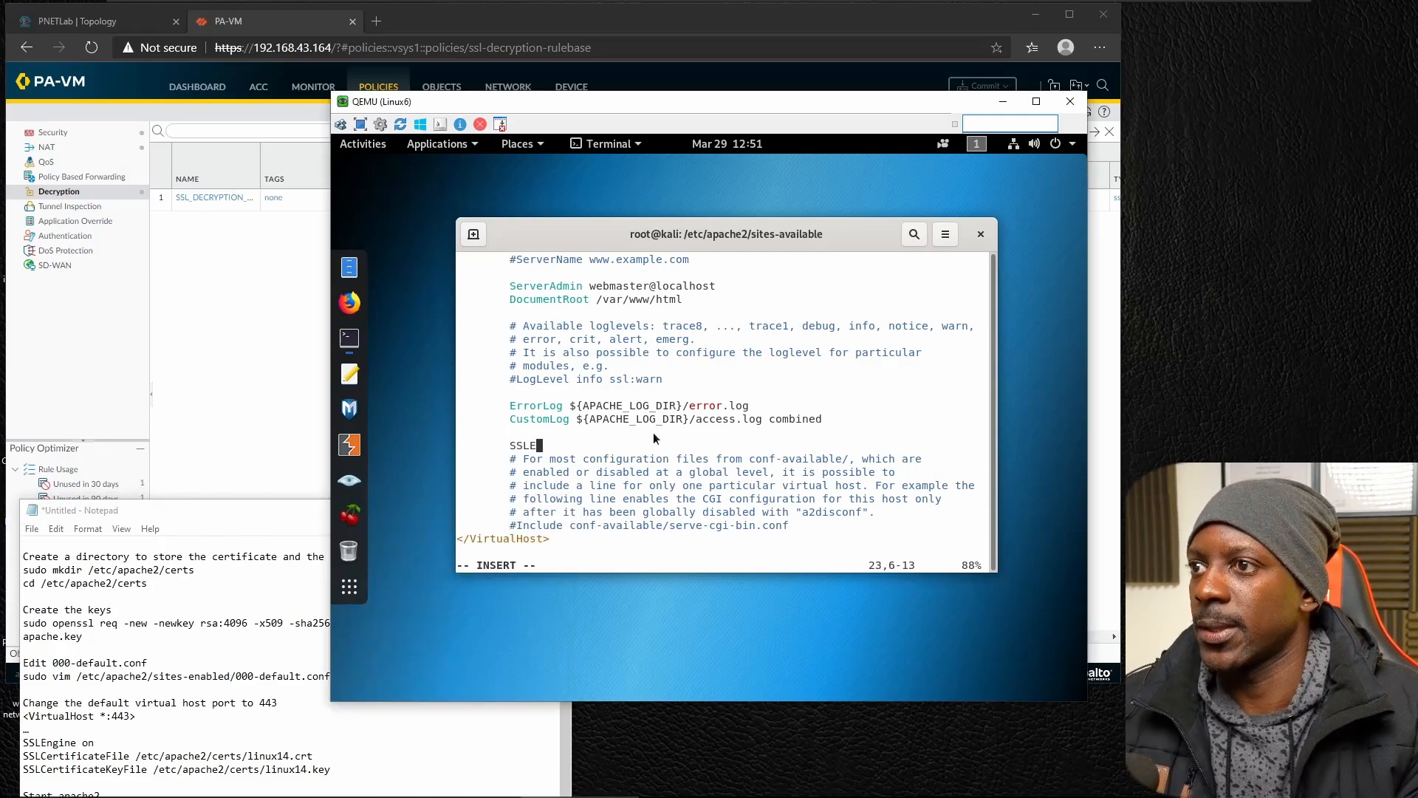
{"action": "type", "text": "ngine on"}
{"action": "key", "text": "Return"}
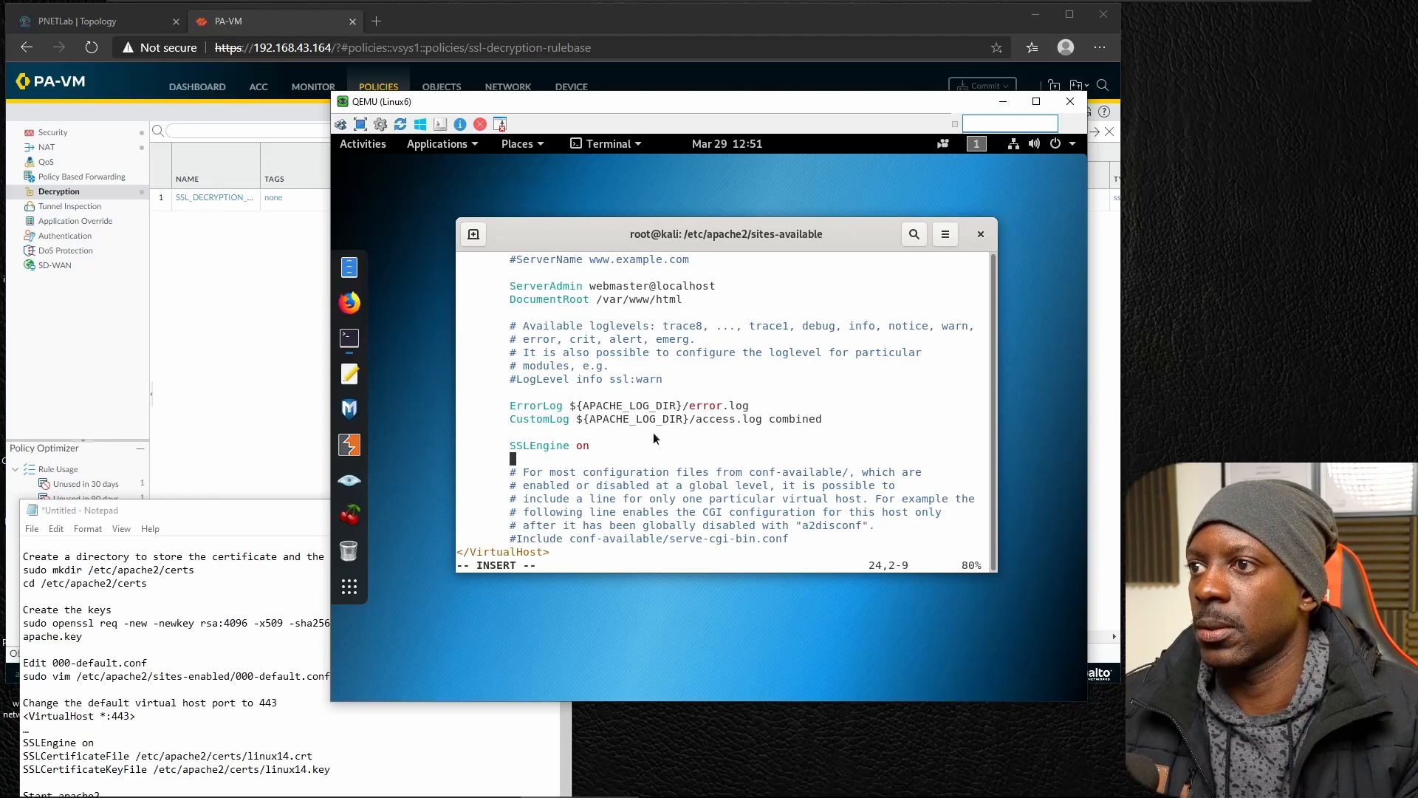
Add the SSLCertificateFile directive with the path /etc/apache2/certs/linux6.crt below the SSLEngine line.
{"action": "type", "text": "SSL"}
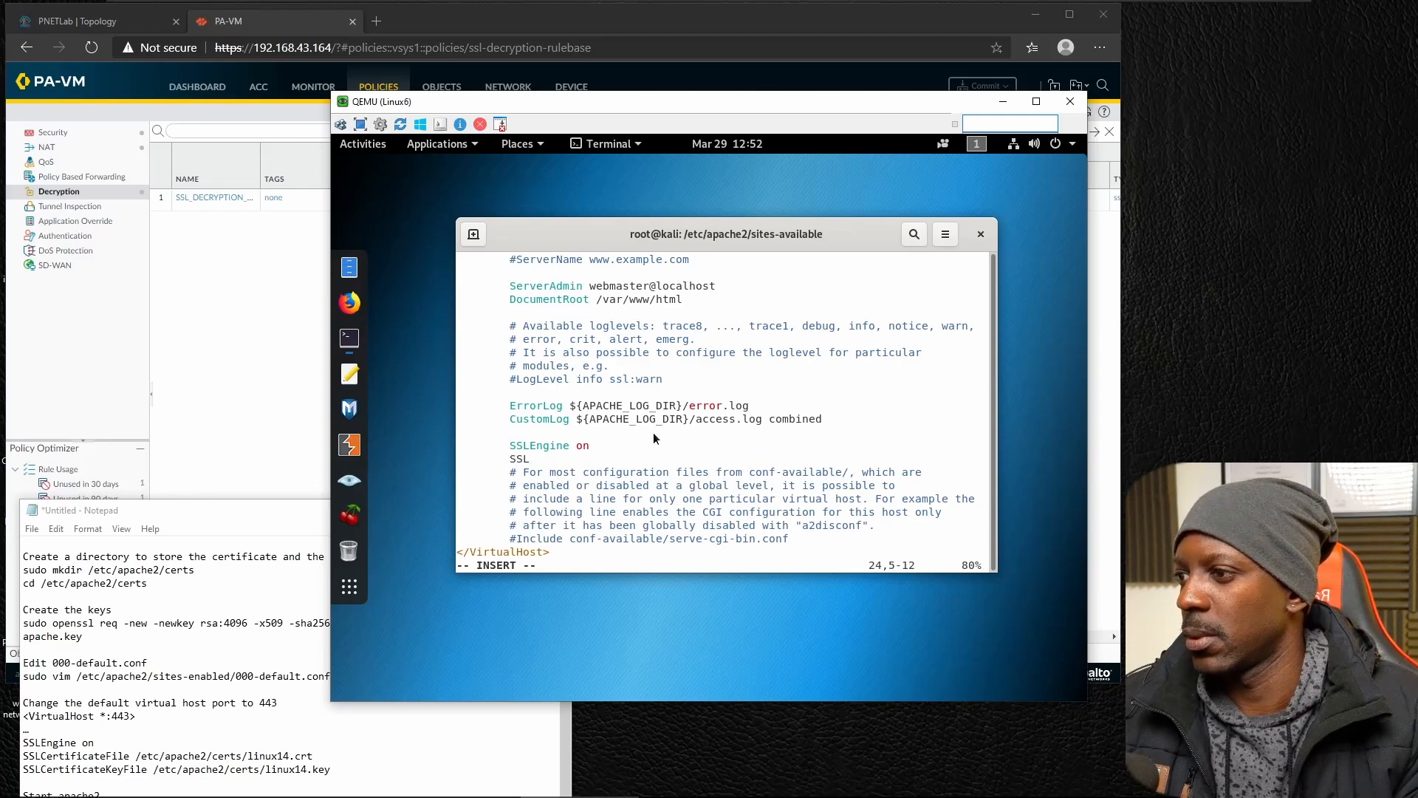
{"action": "type", "text": "Certificate"}
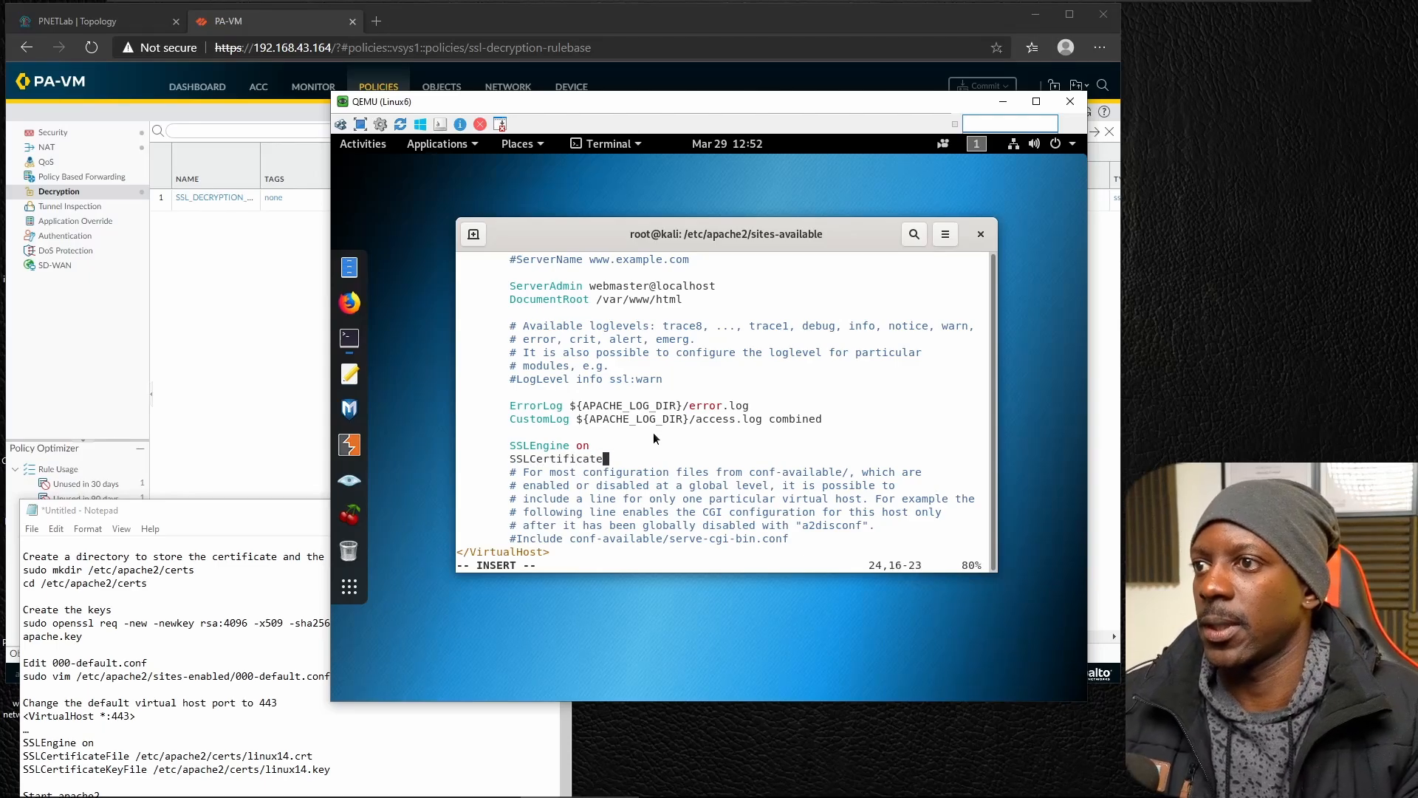
{"action": "type", "text": "File"}
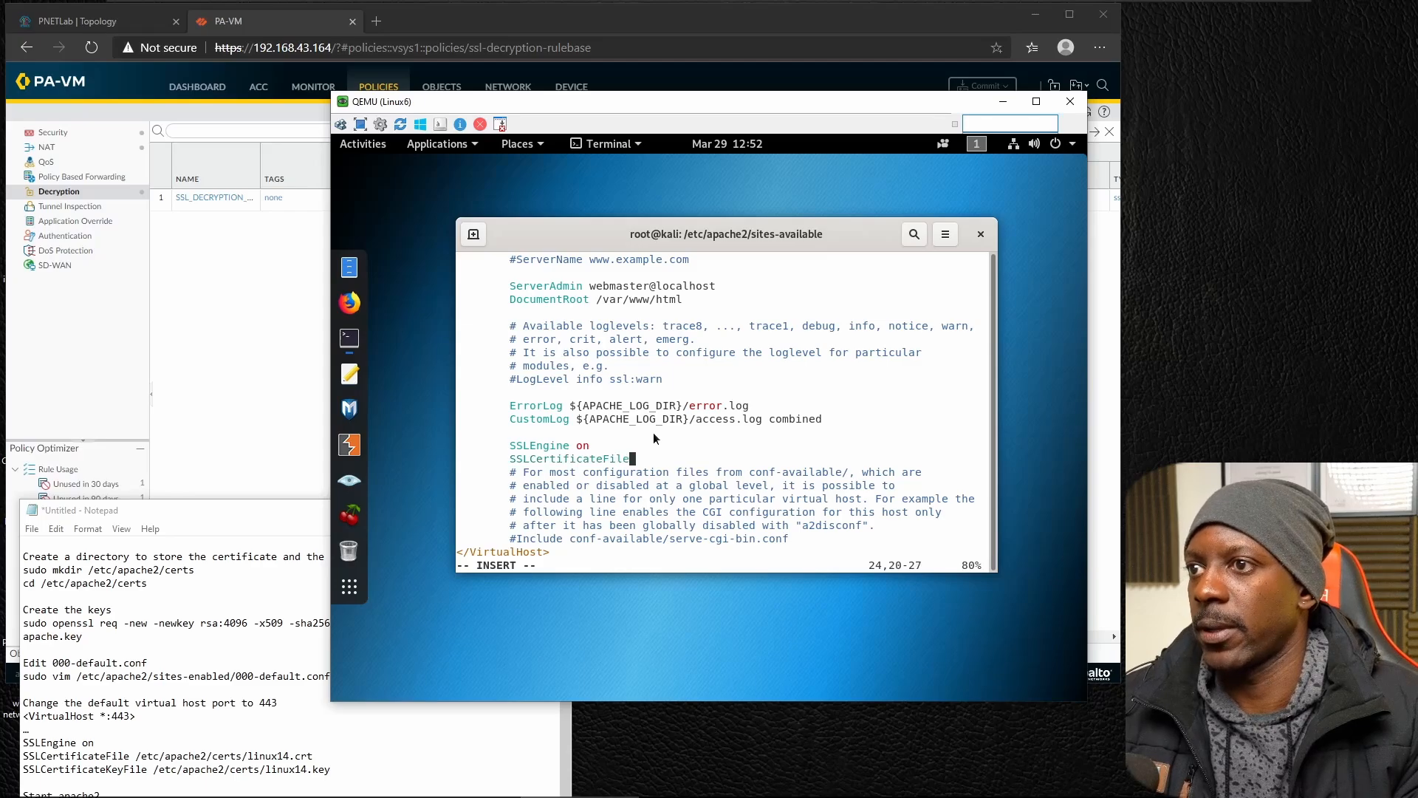
{"action": "type", "text": " /etc/a"}
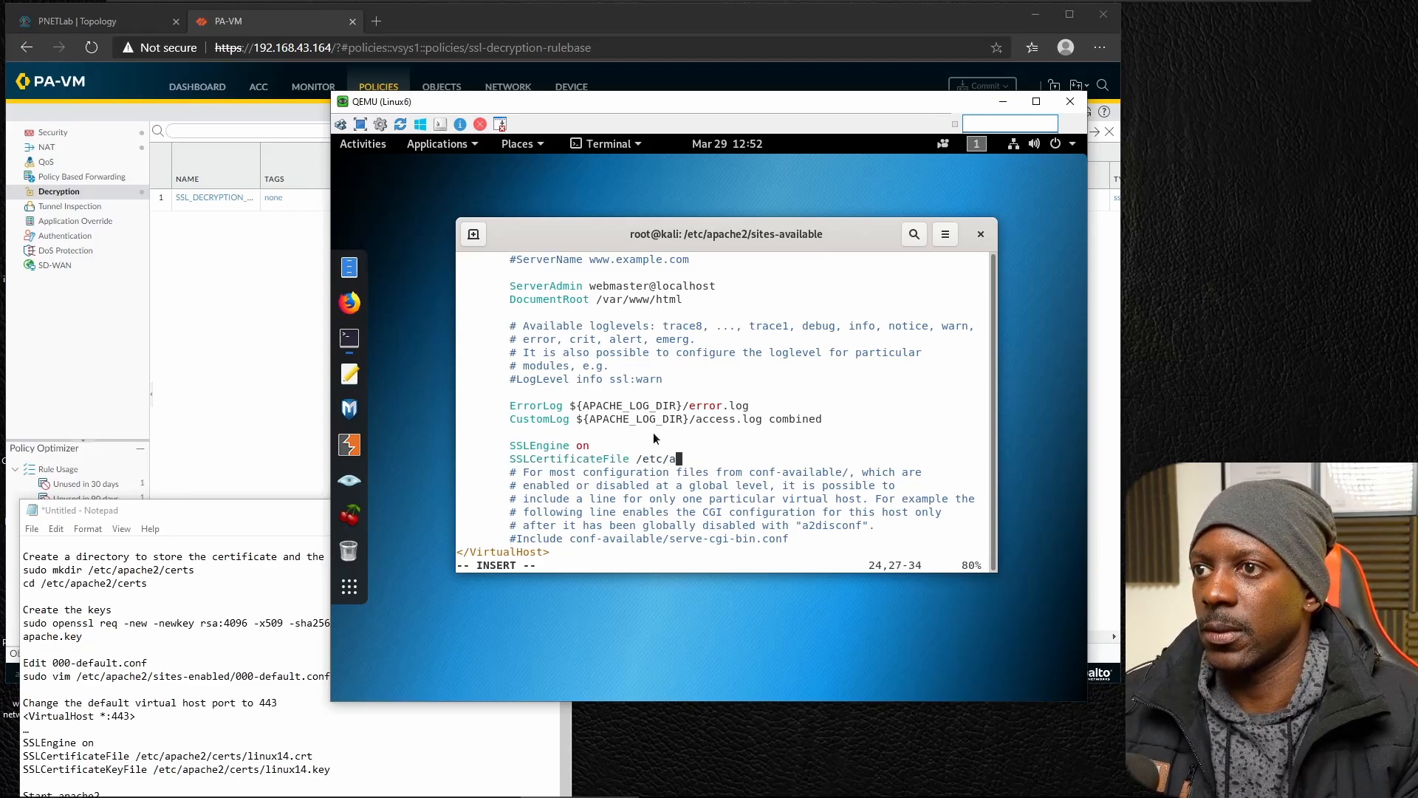
{"action": "type", "text": "pache2/"}
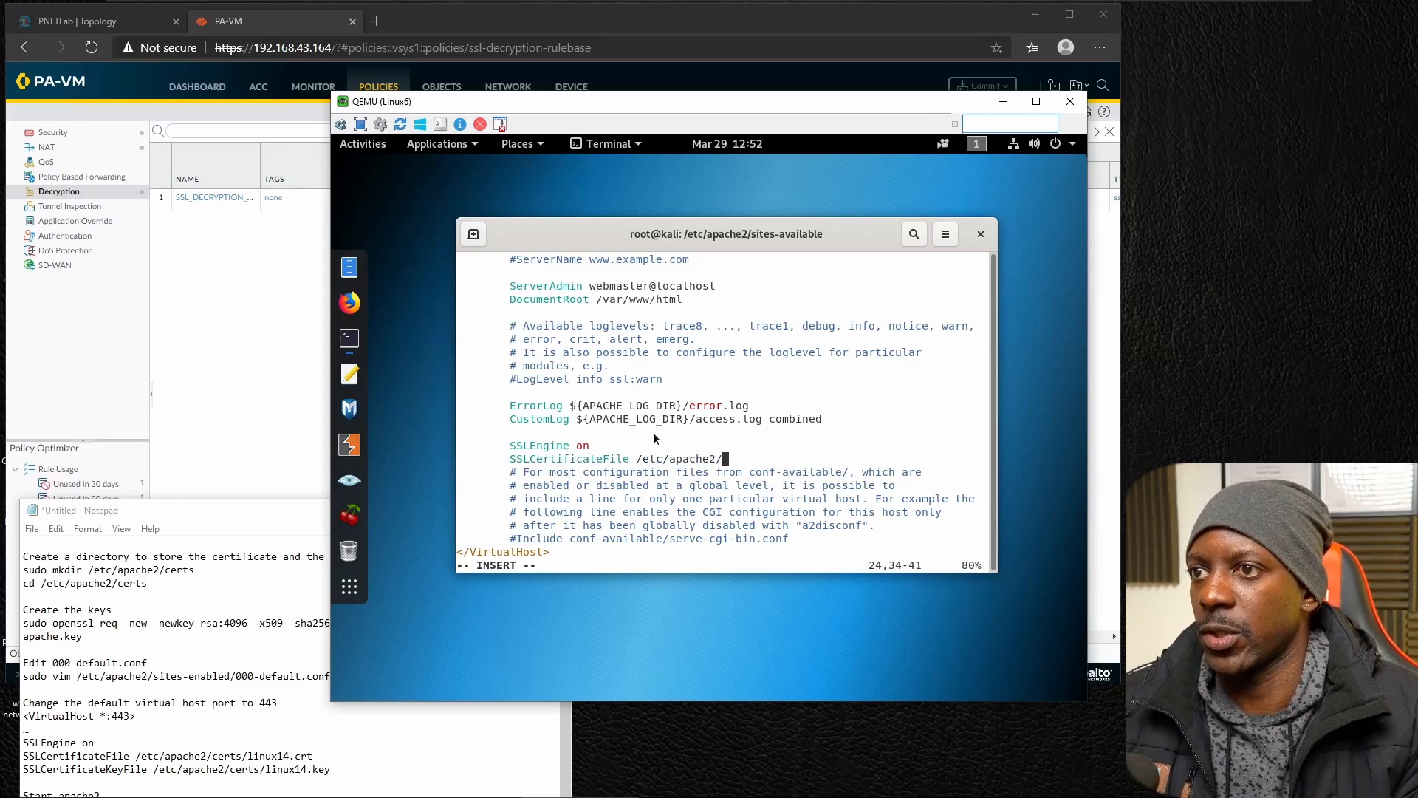
{"action": "type", "text": "cert"}
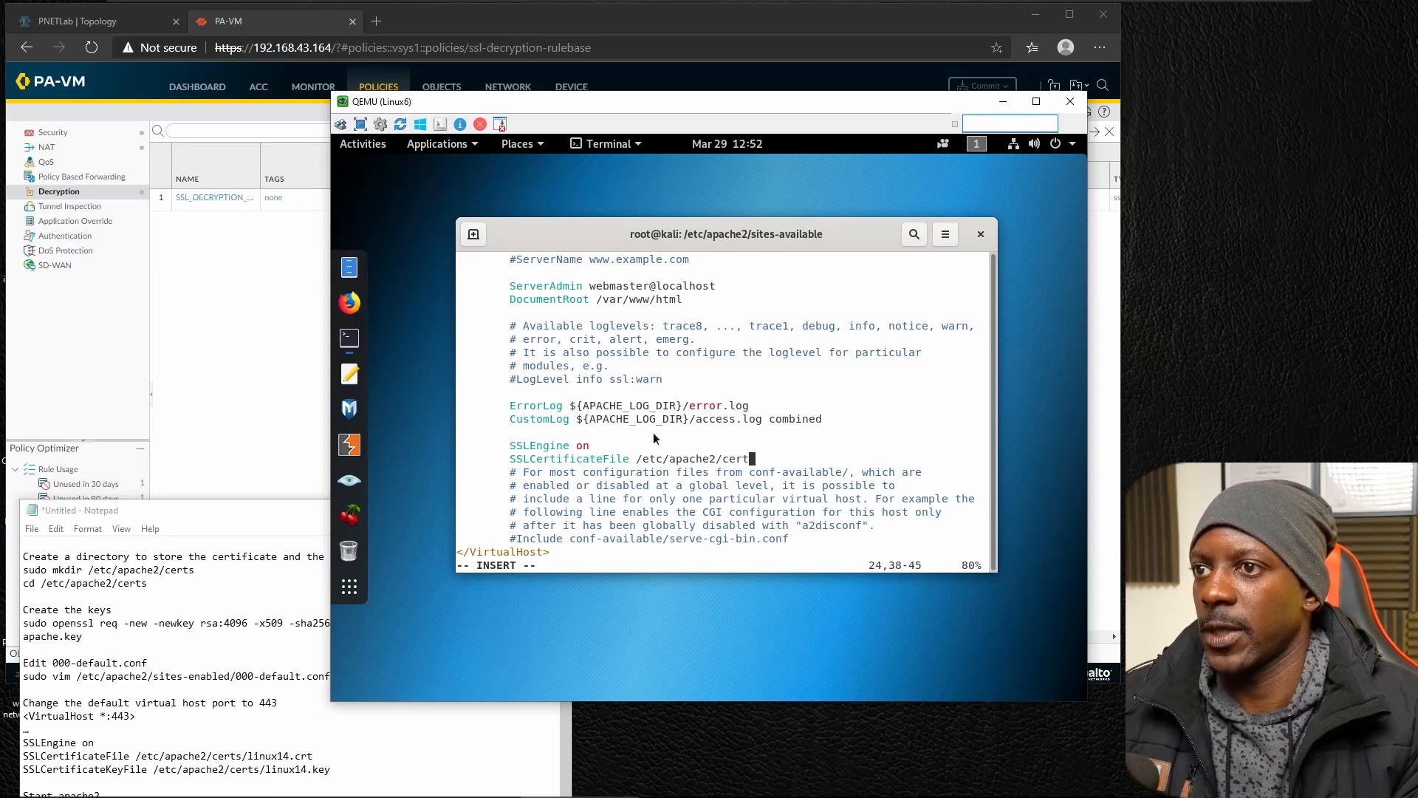
{"action": "type", "text": "s/linux"}
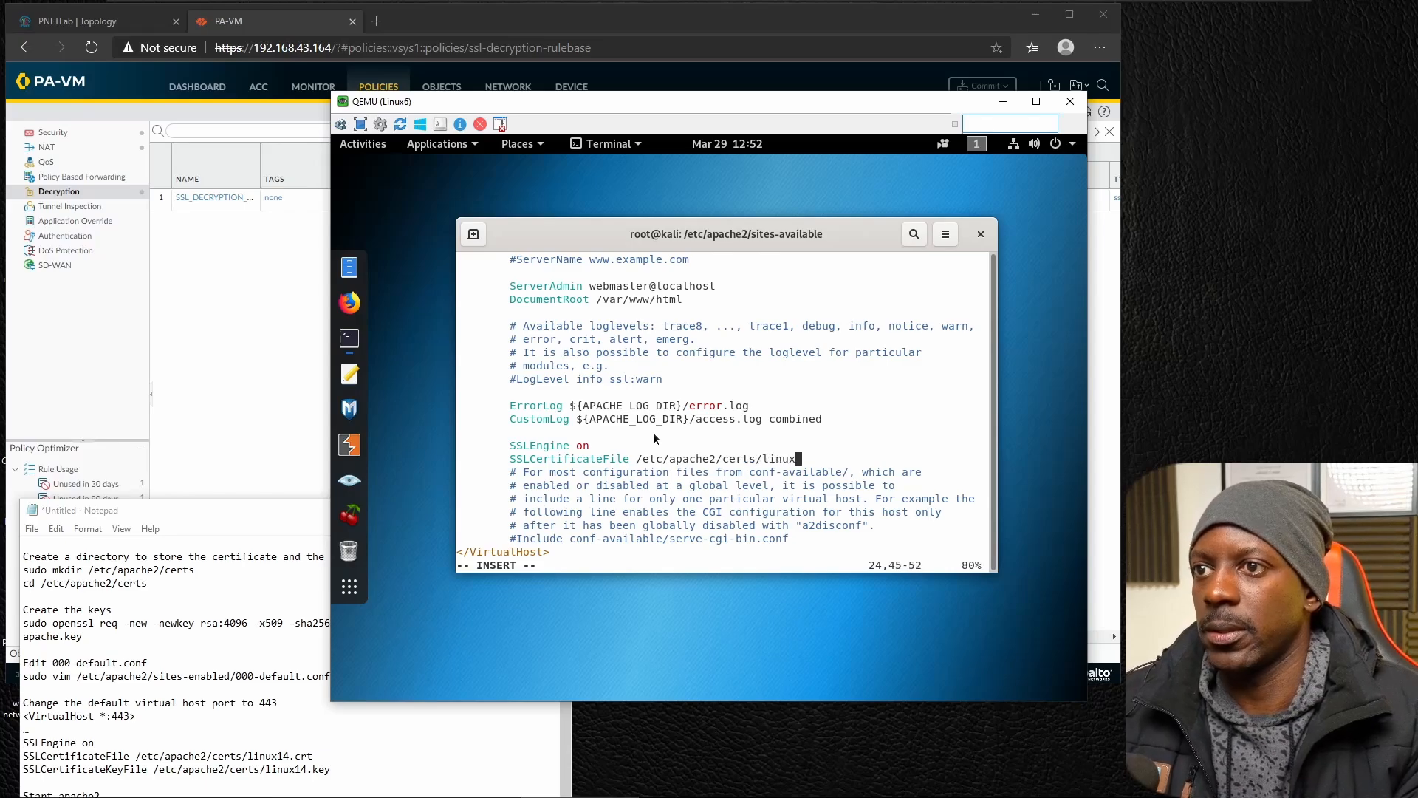
{"action": "type", "text": "6.crt"}
{"action": "key", "text": "Return"}
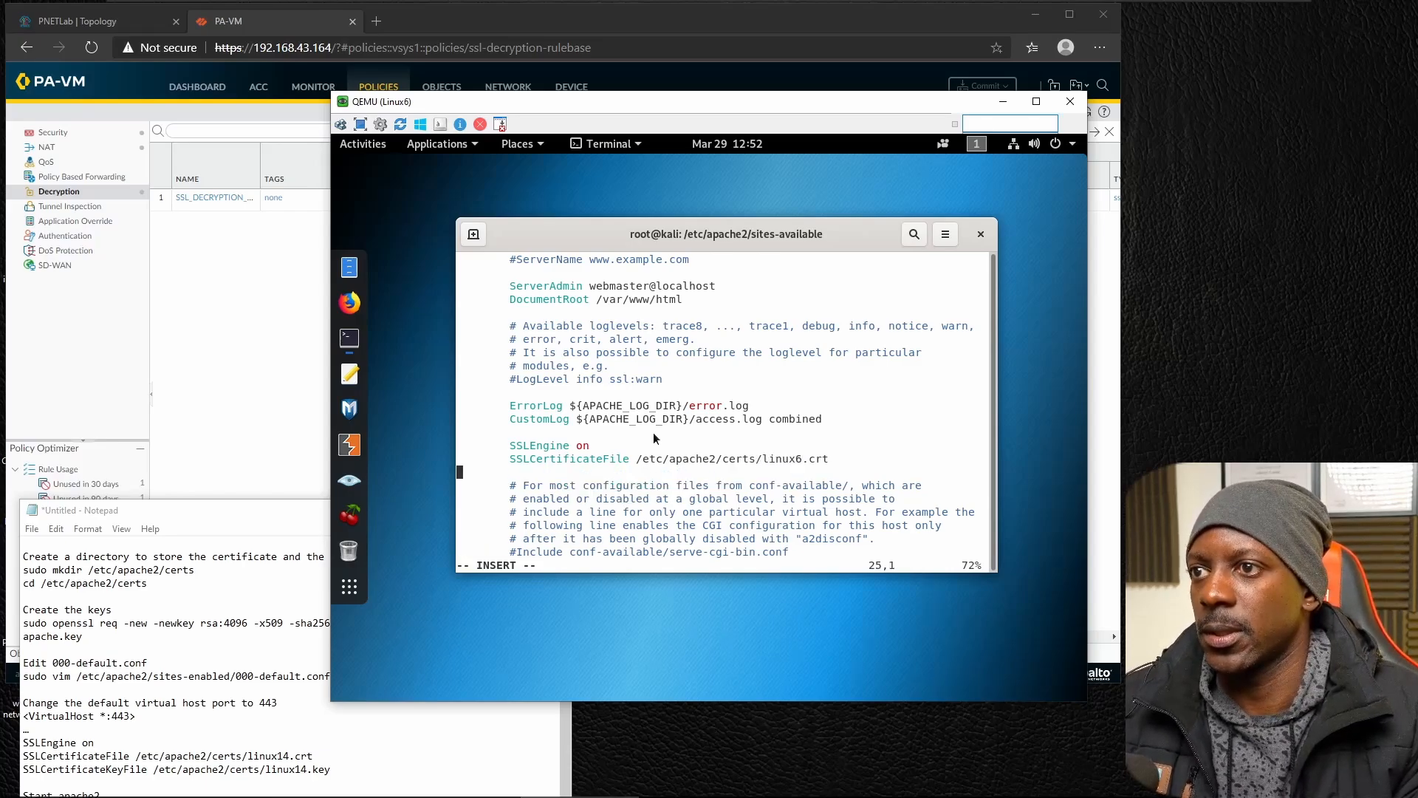
Add the SSLCertificateKeyFile directive with the path /etc/apache2/certs/linux6.key below the SSLCertificateFile line.
{"action": "key", "text": "Tab"}
{"action": "type", "text": "SSLCer"}
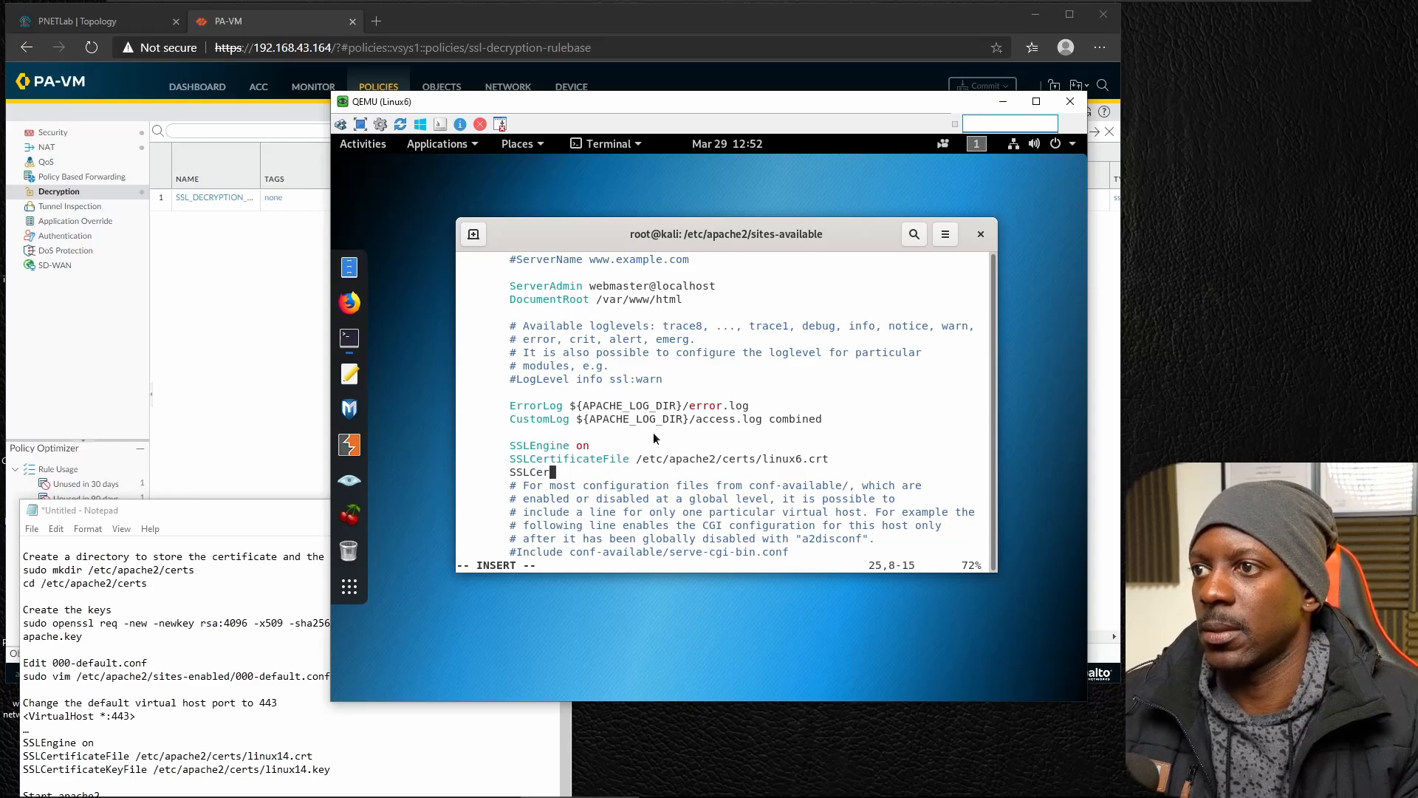
{"action": "type", "text": "tificate"}
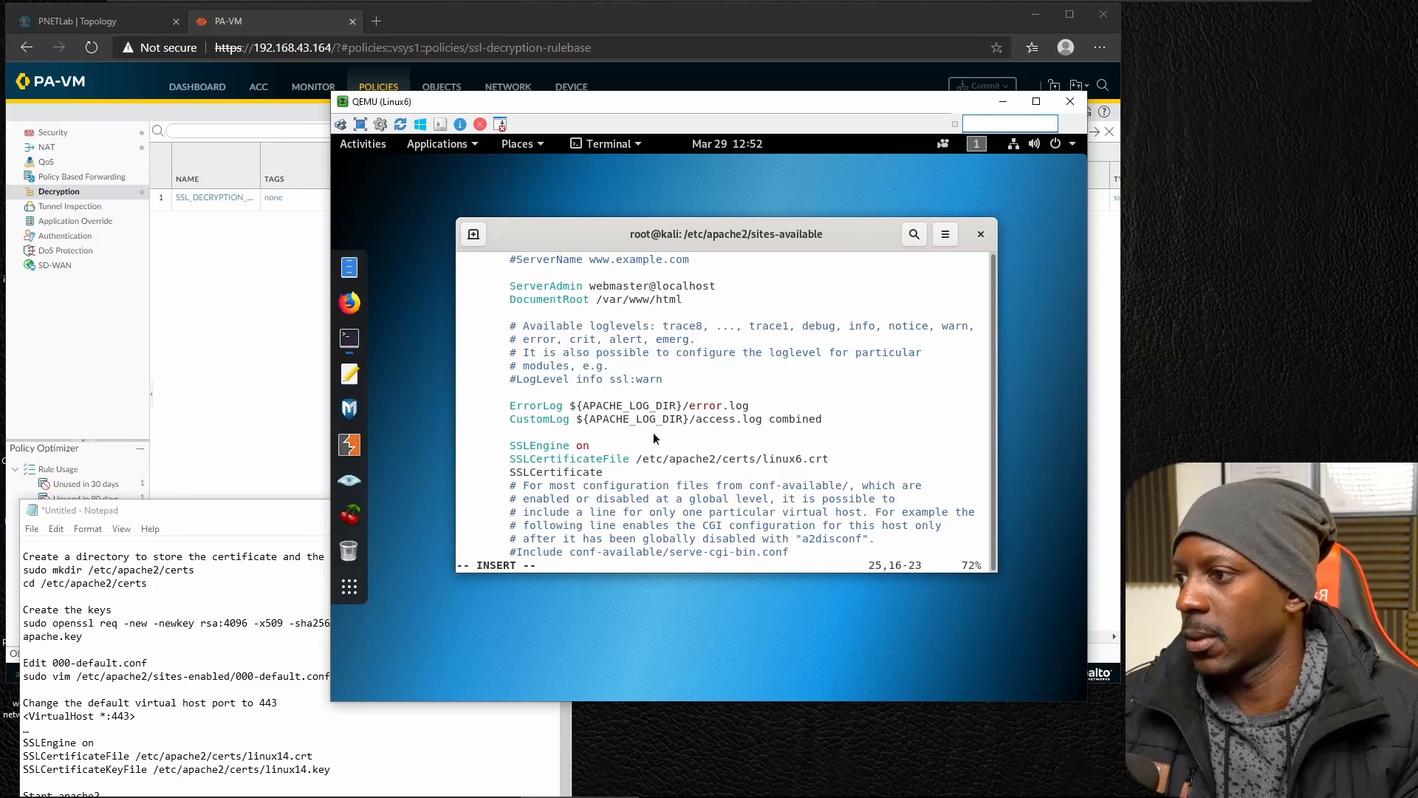
{"action": "type", "text": "LK"}
{"action": "key", "text": "BackSpace"}
{"action": "key", "text": "BackSpace"}
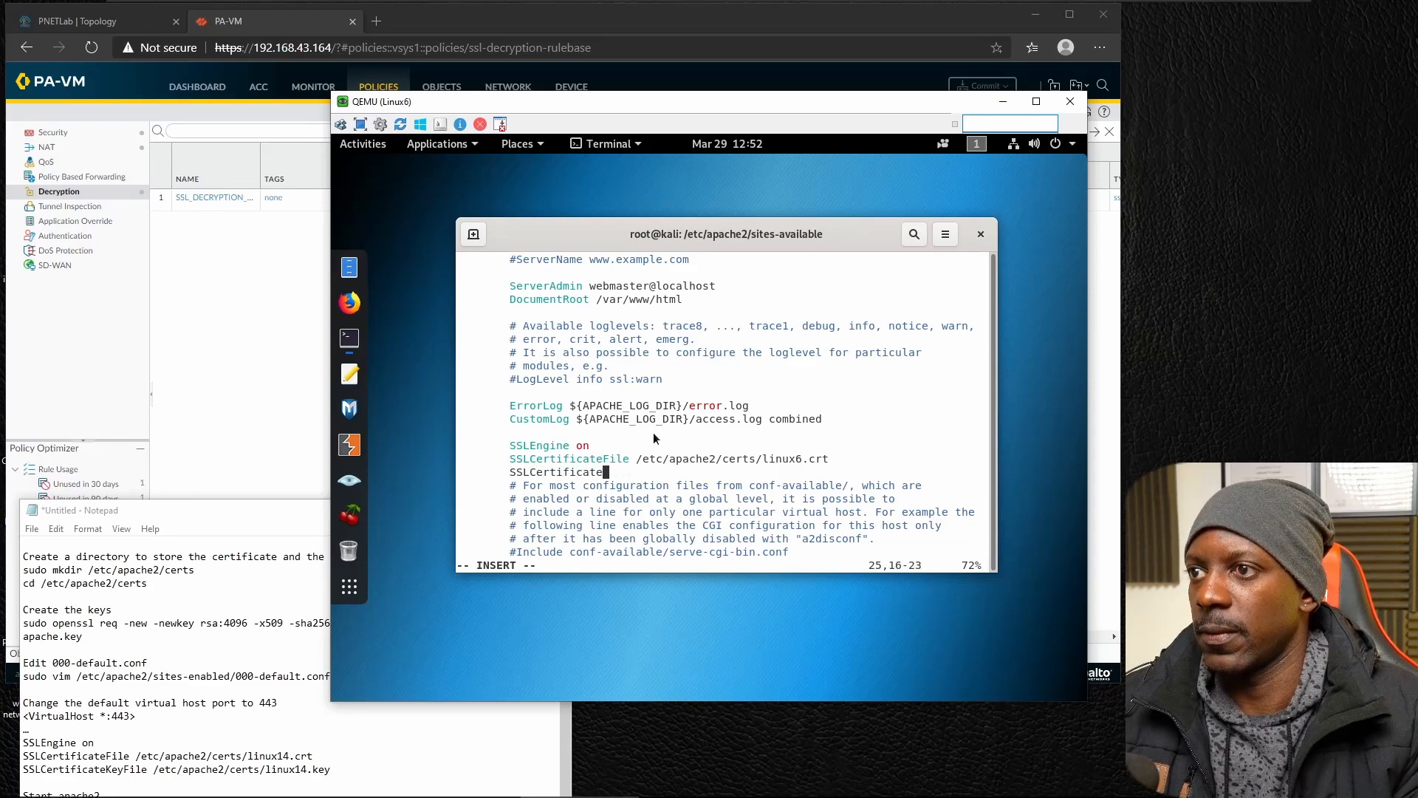
{"action": "type", "text": "KeyFile /"}
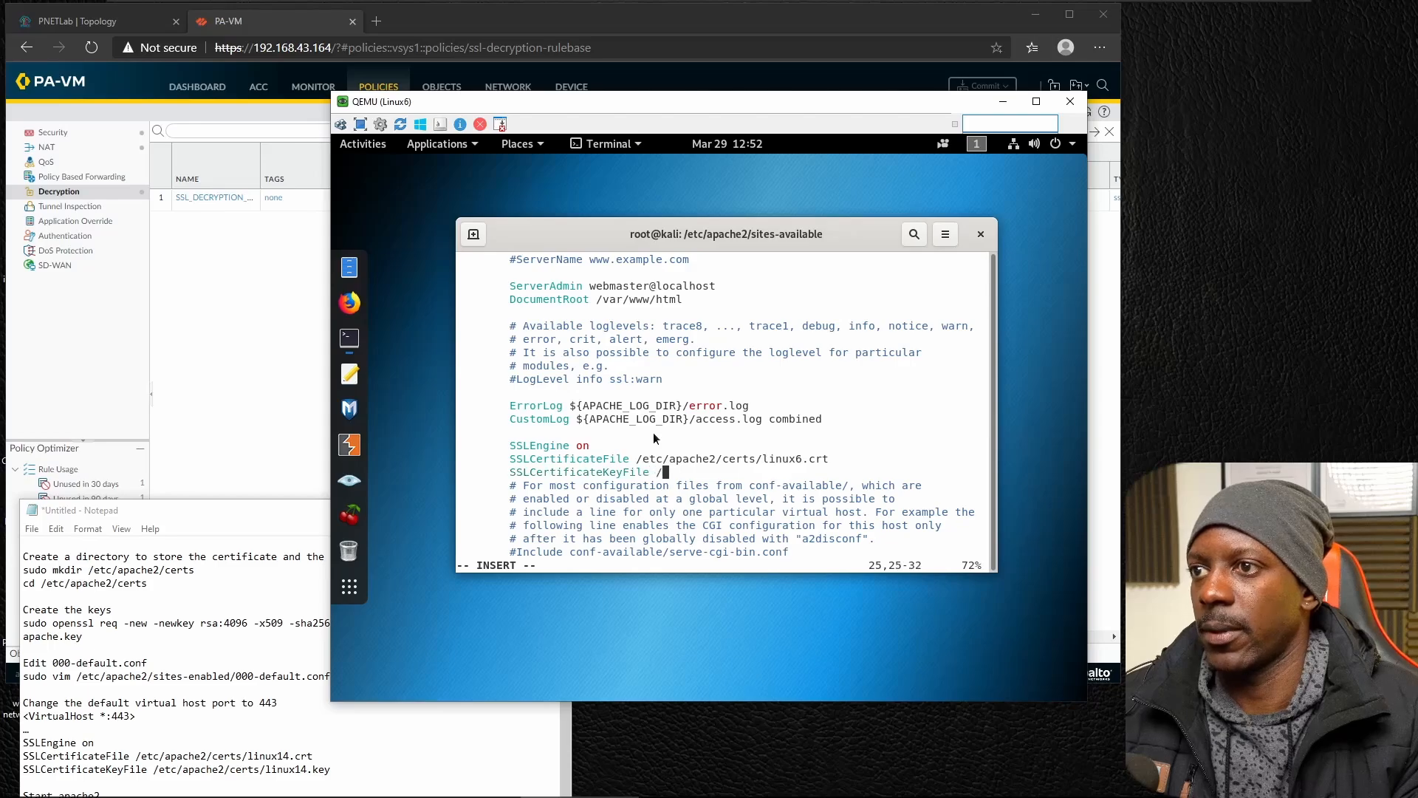
{"action": "type", "text": "etc/apache2/"}
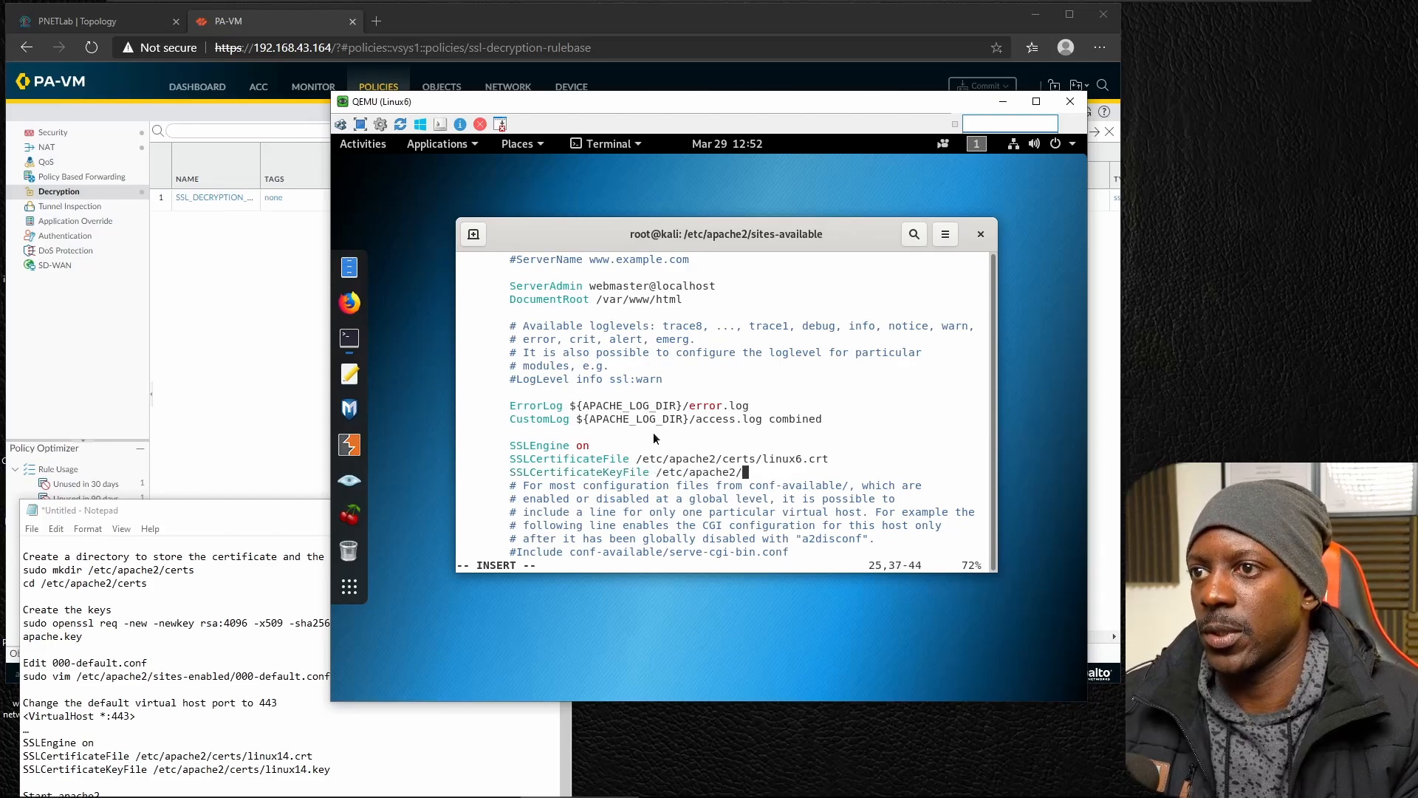
{"action": "type", "text": "certs/linux6."}
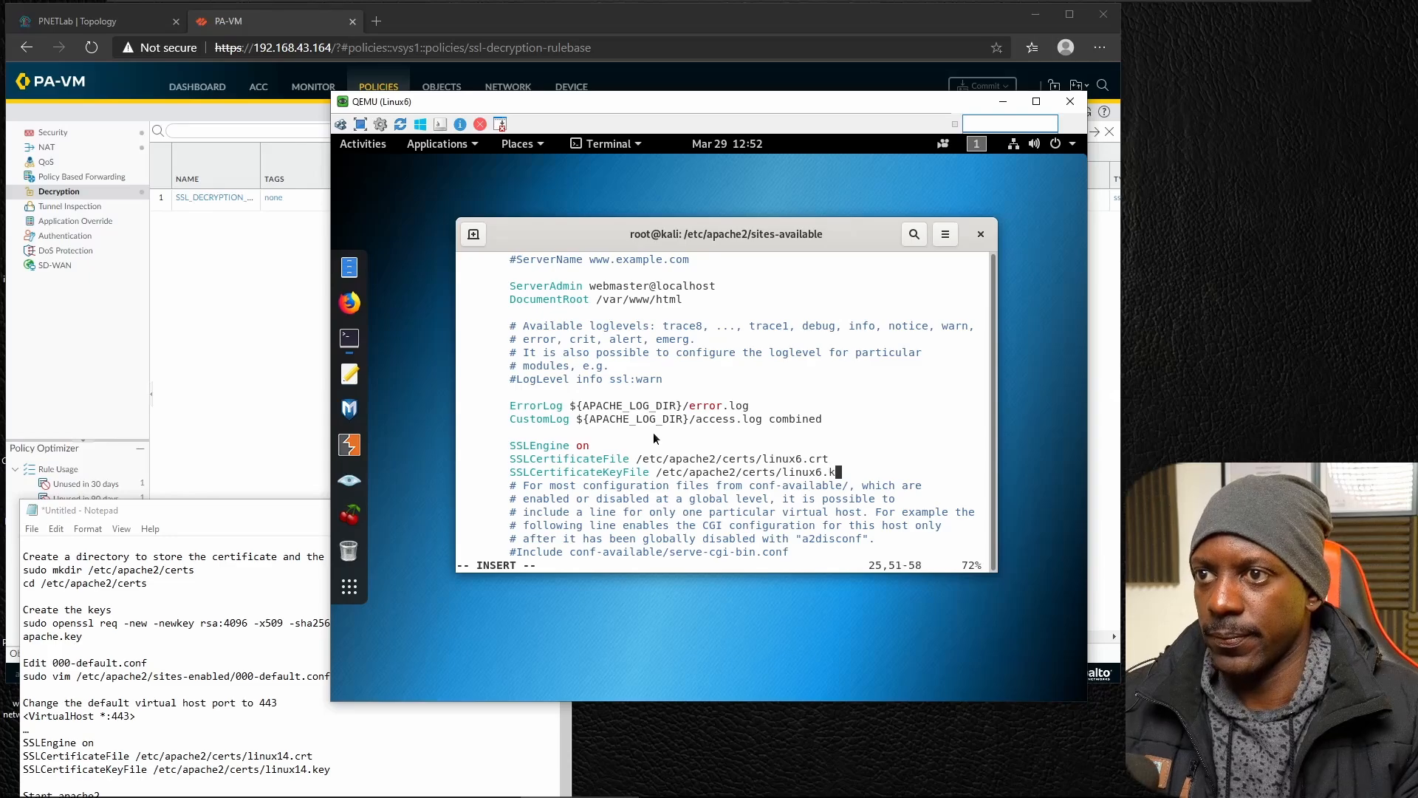
{"action": "type", "text": "key"}
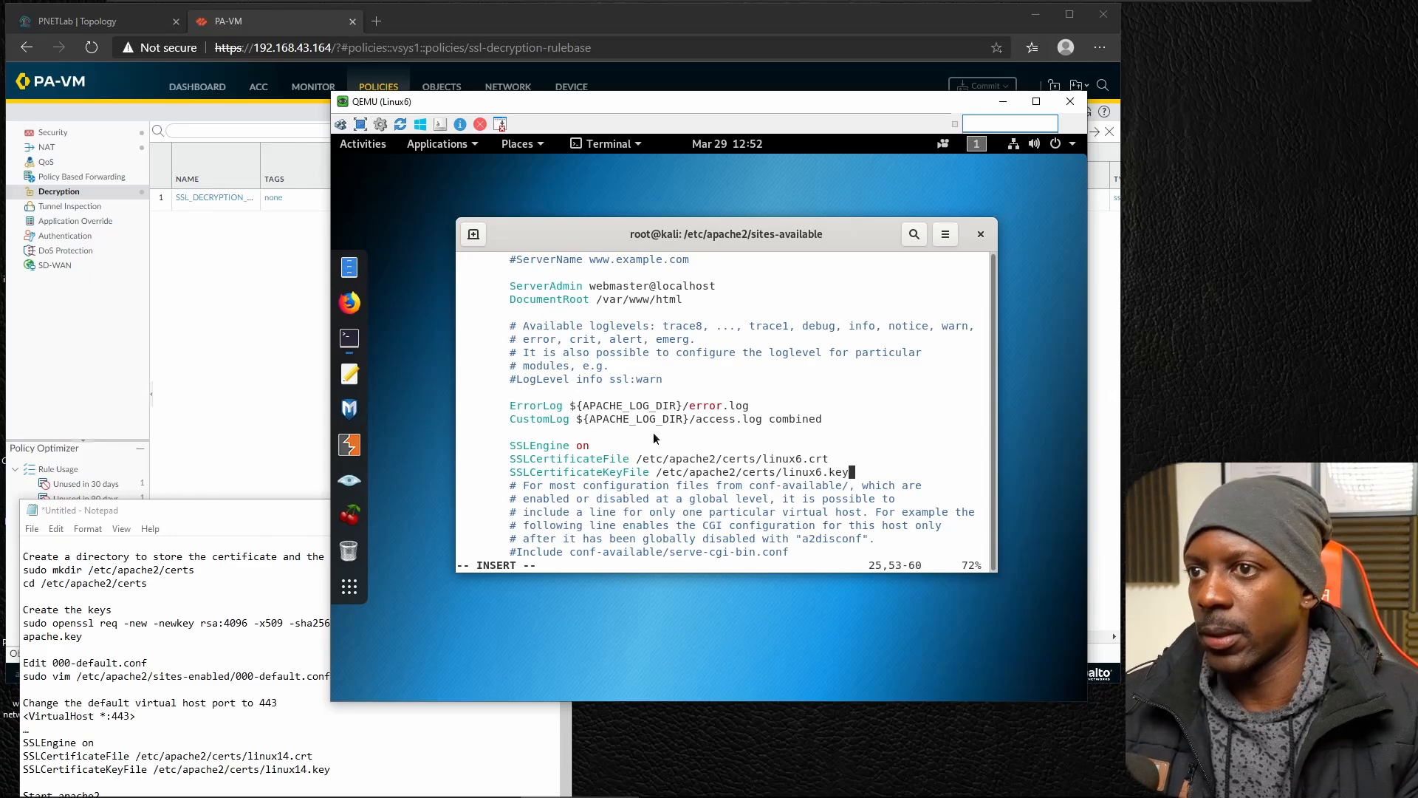
Save the changes to 000-default.conf and quit vim.
{"action": "key", "text": "Escape"}
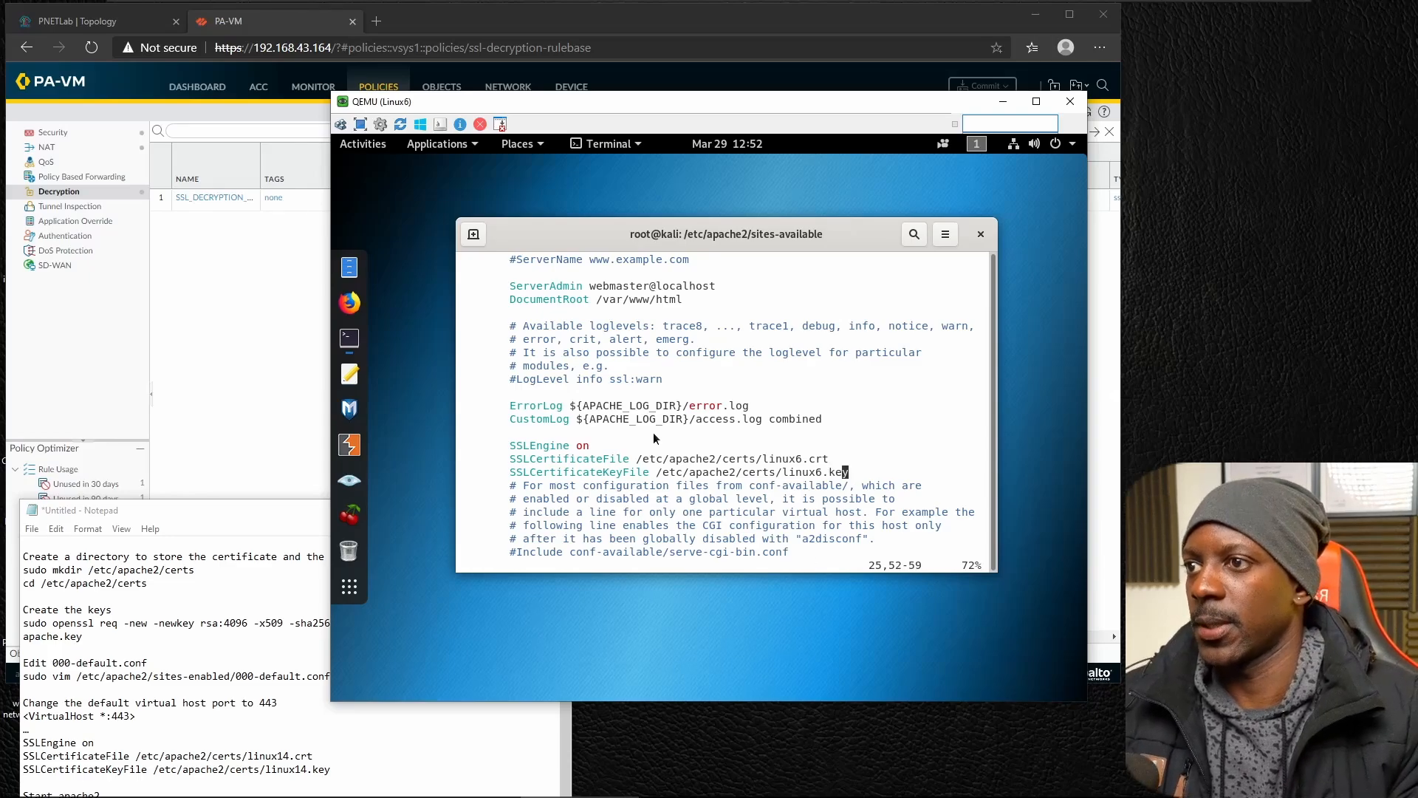
{"action": "type", "text": ":wq"}
{"action": "key", "text": "Return"}
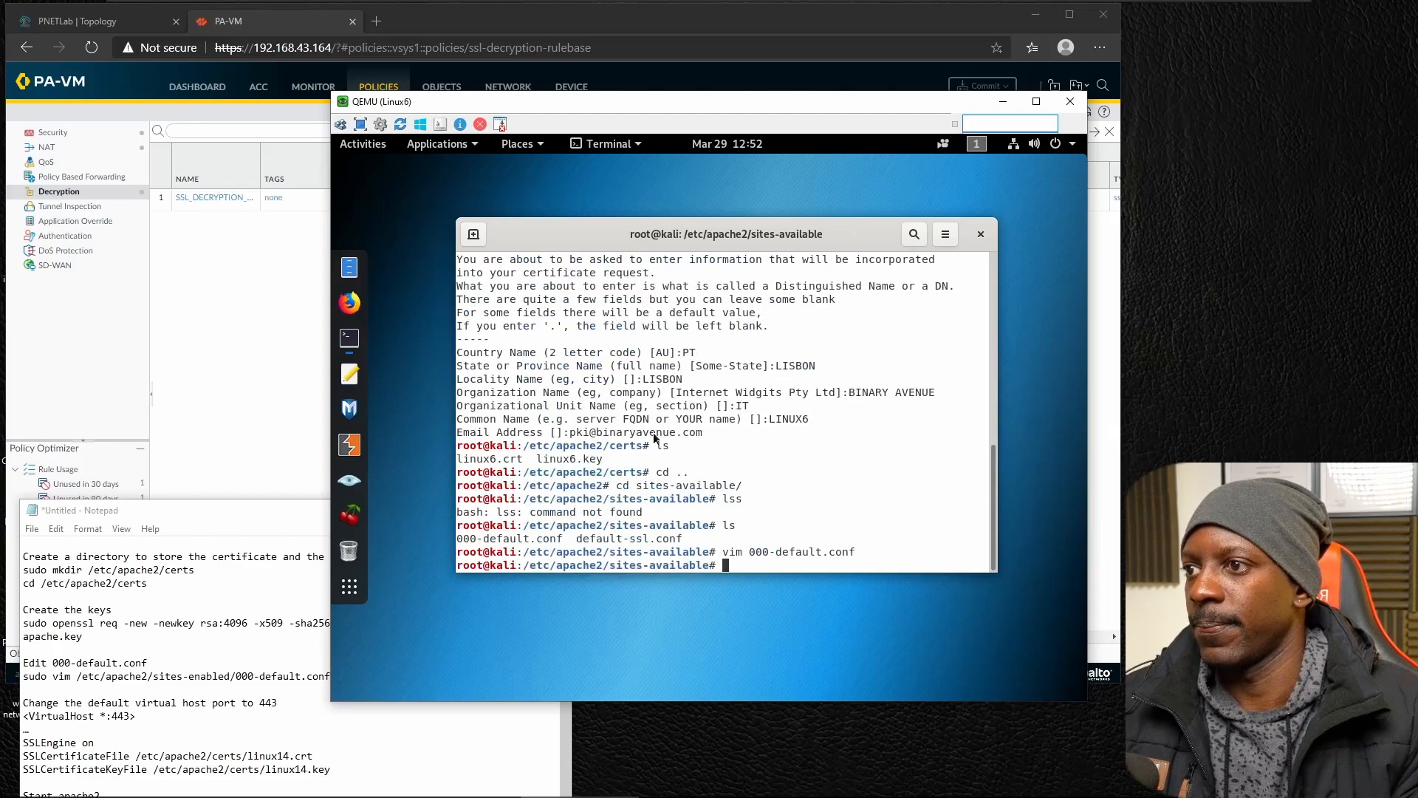
Start the apache2 service with systemctl.
{"action": "key", "text": "Return"}
{"action": "key", "text": "Return"}
{"action": "type", "text": "system"}
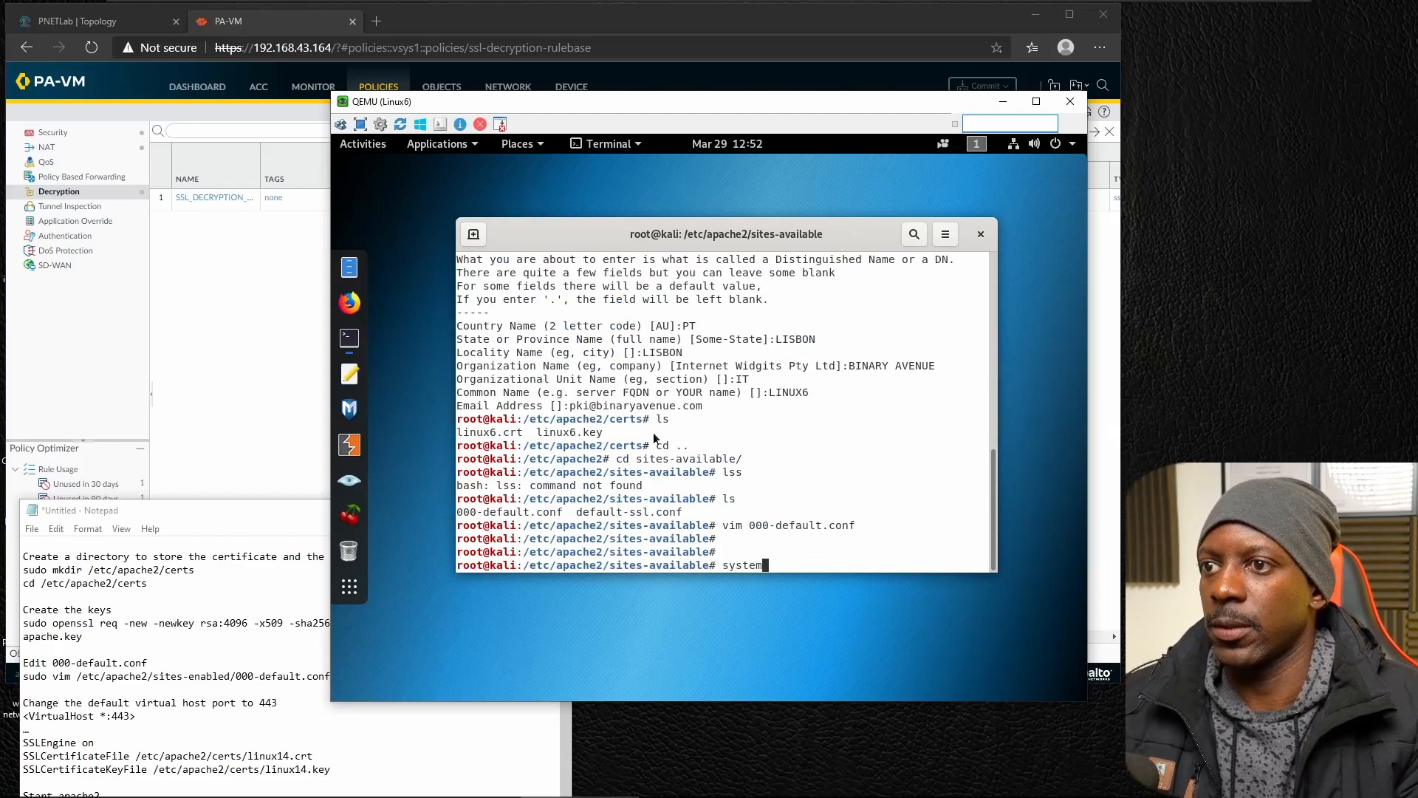
{"action": "type", "text": "ctl s"}
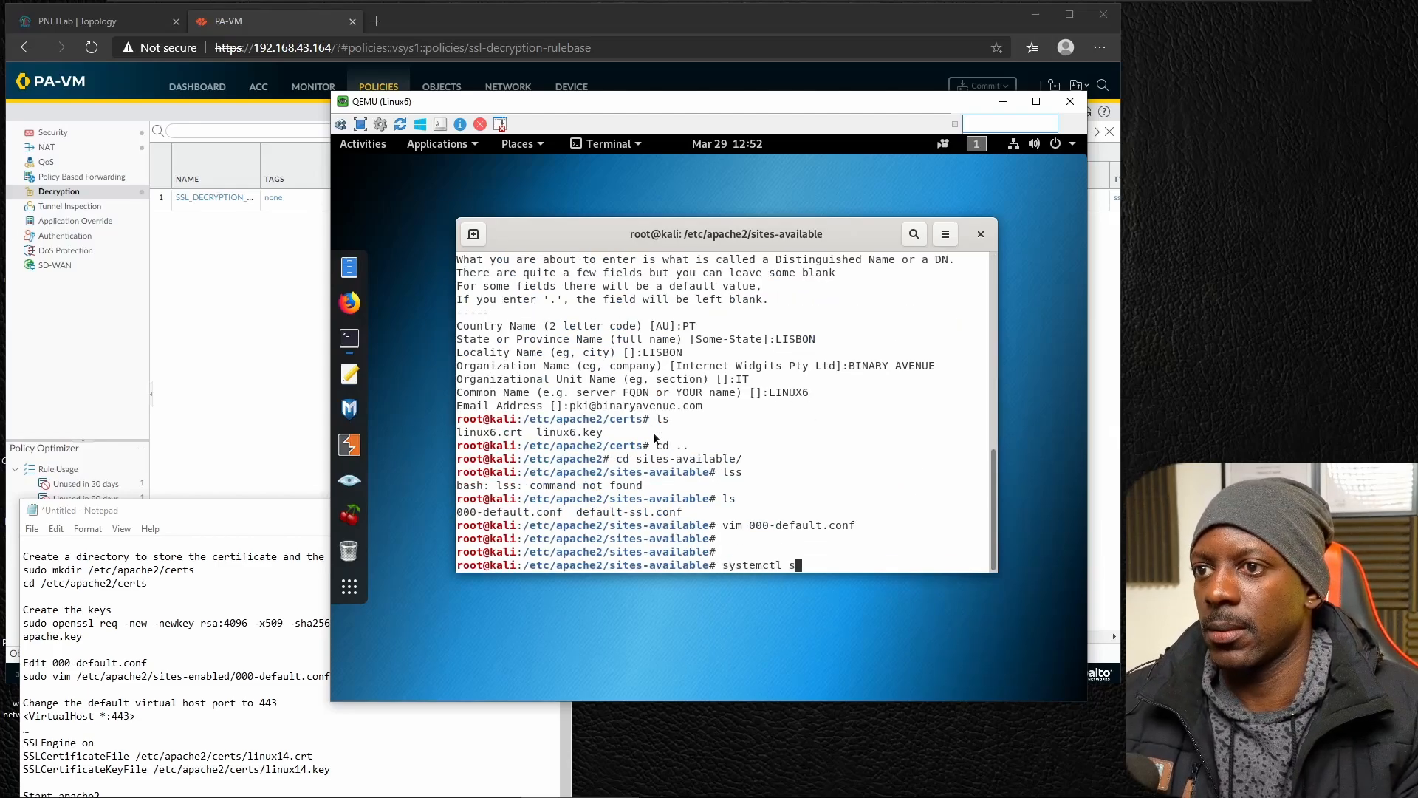
{"action": "type", "text": "tart apache2"}
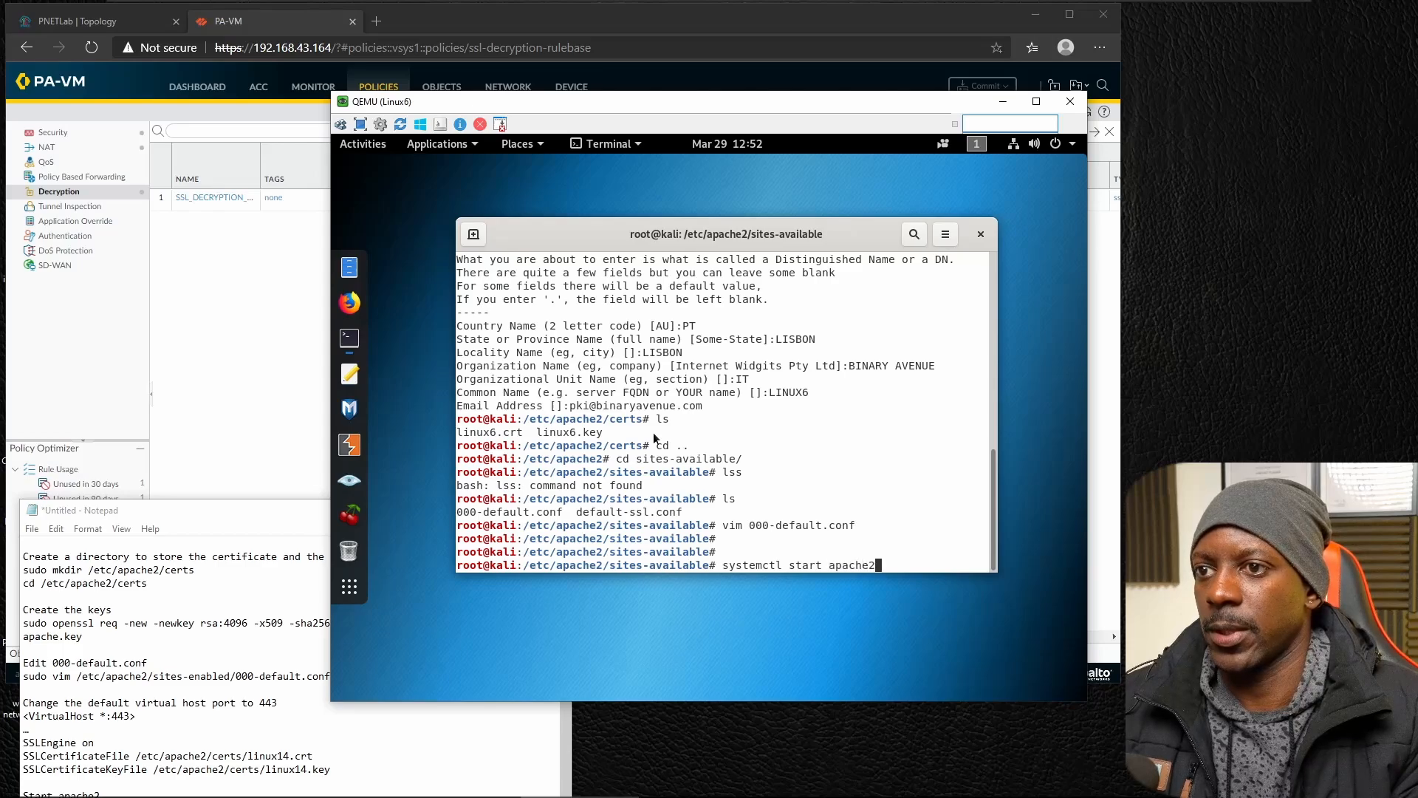
{"action": "key", "text": "Return"}
Check the status of the apache2 service with systemctl, then leave the status output.
{"action": "key", "text": "Up"}
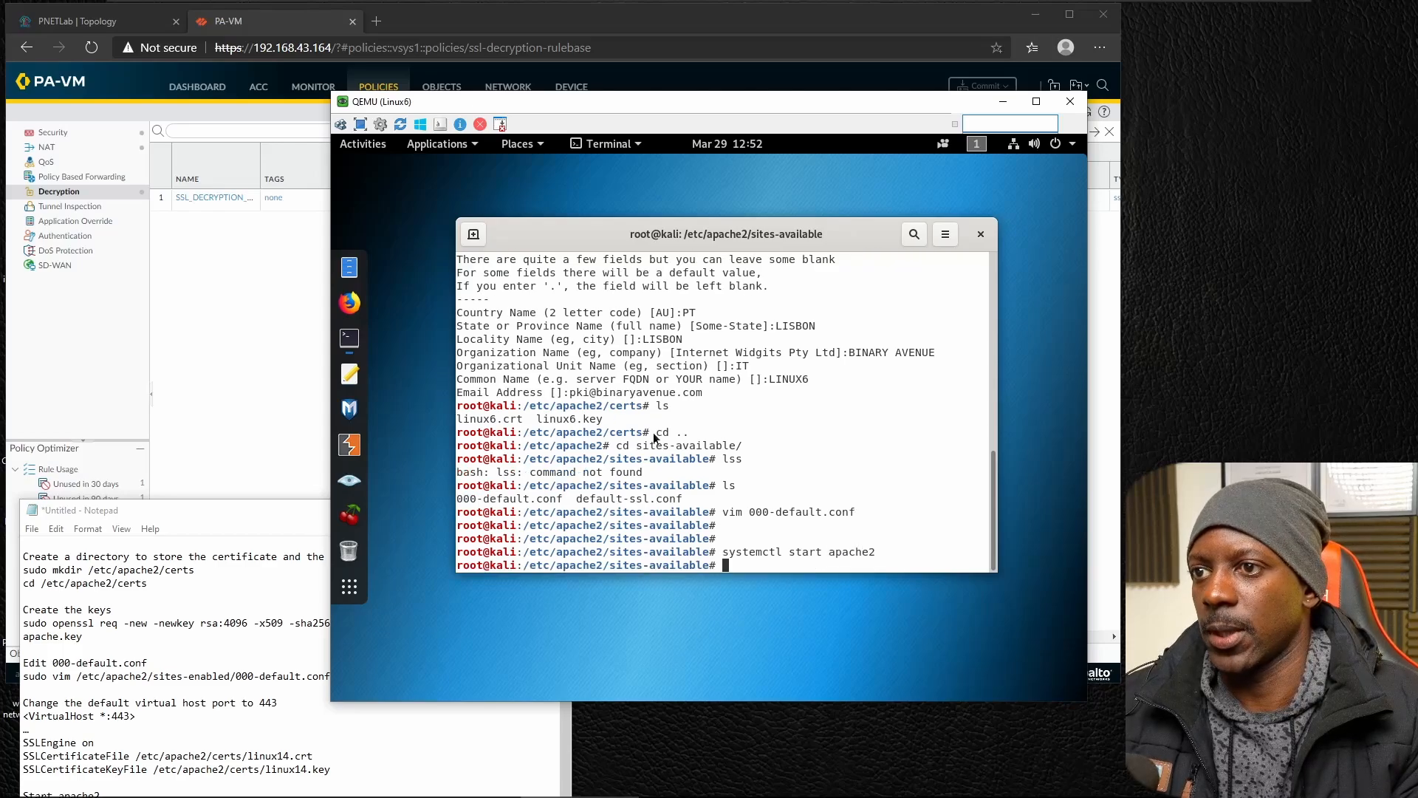
{"action": "key", "text": "Left"}
{"action": "key", "text": "Left"}
{"action": "key", "text": "Left"}
{"action": "key", "text": "Left"}
{"action": "key", "text": "Left"}
{"action": "key", "text": "Left"}
{"action": "key", "text": "Left"}
{"action": "key", "text": "Left"}
{"action": "key", "text": "BackSpace"}
{"action": "key", "text": "BackSpace"}
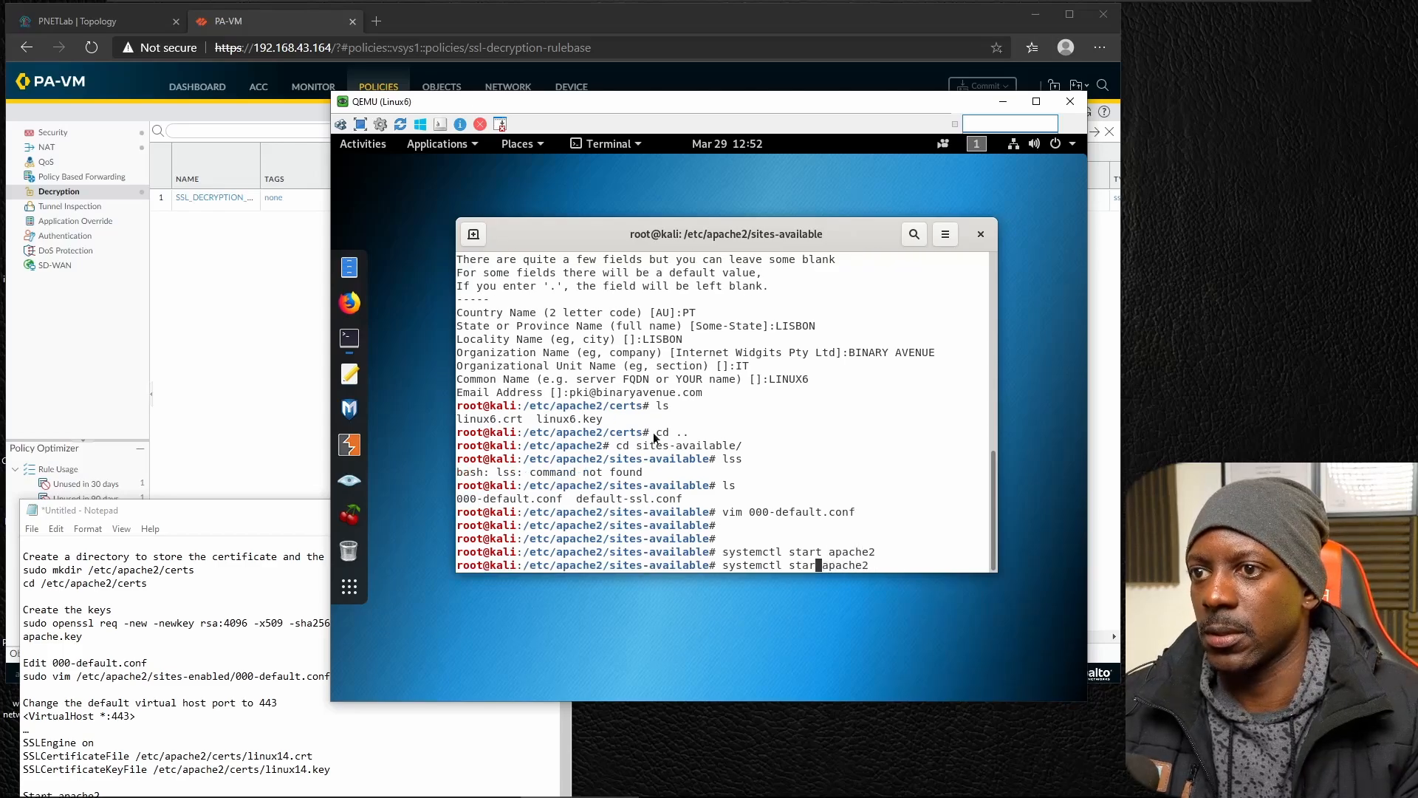
{"action": "type", "text": "tus"}
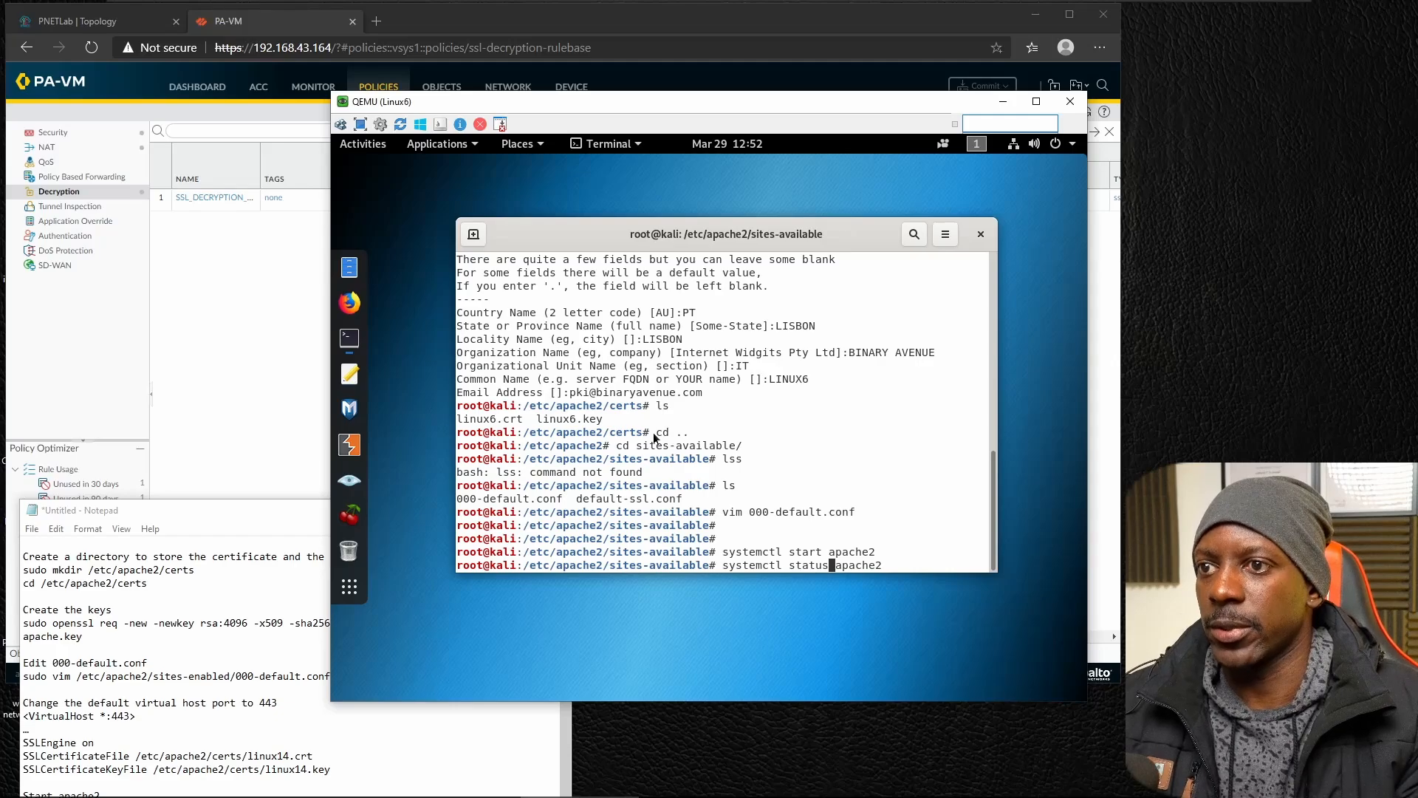
{"action": "key", "text": "Return"}
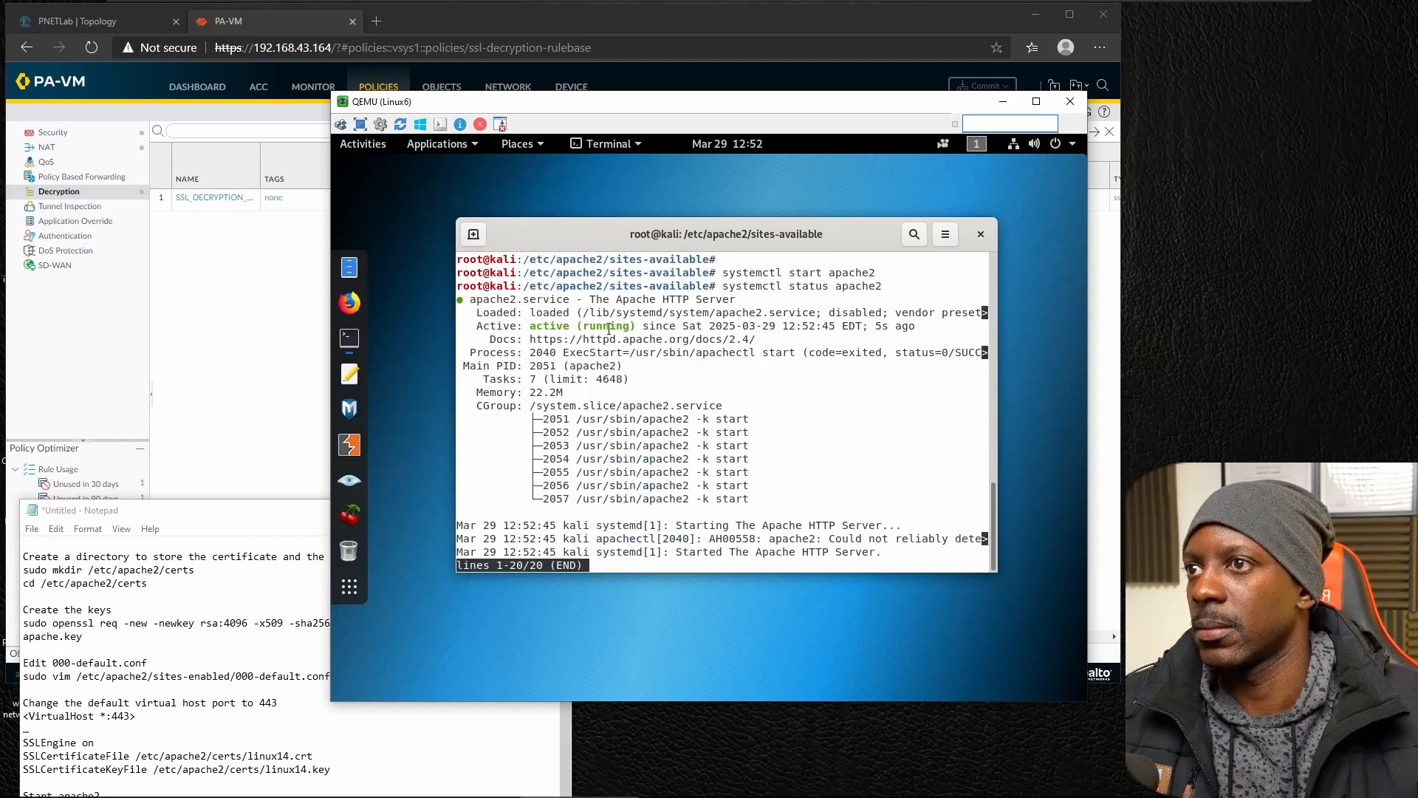
{"action": "key", "text": "q"}
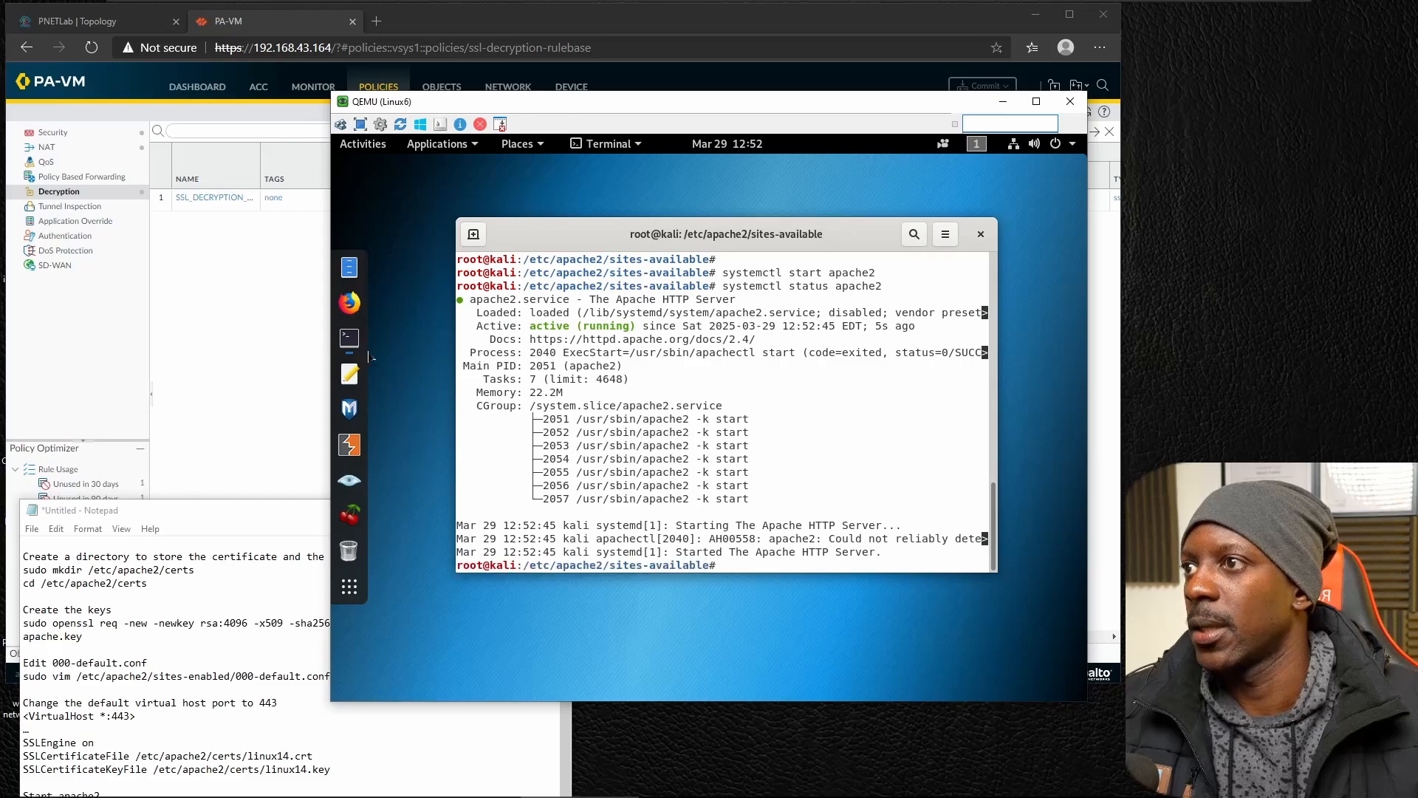
Open Firefox on the Kali machine and load the local web server at 127.0.0.1.
{"action": "left_click", "coordinate": [350, 302]}
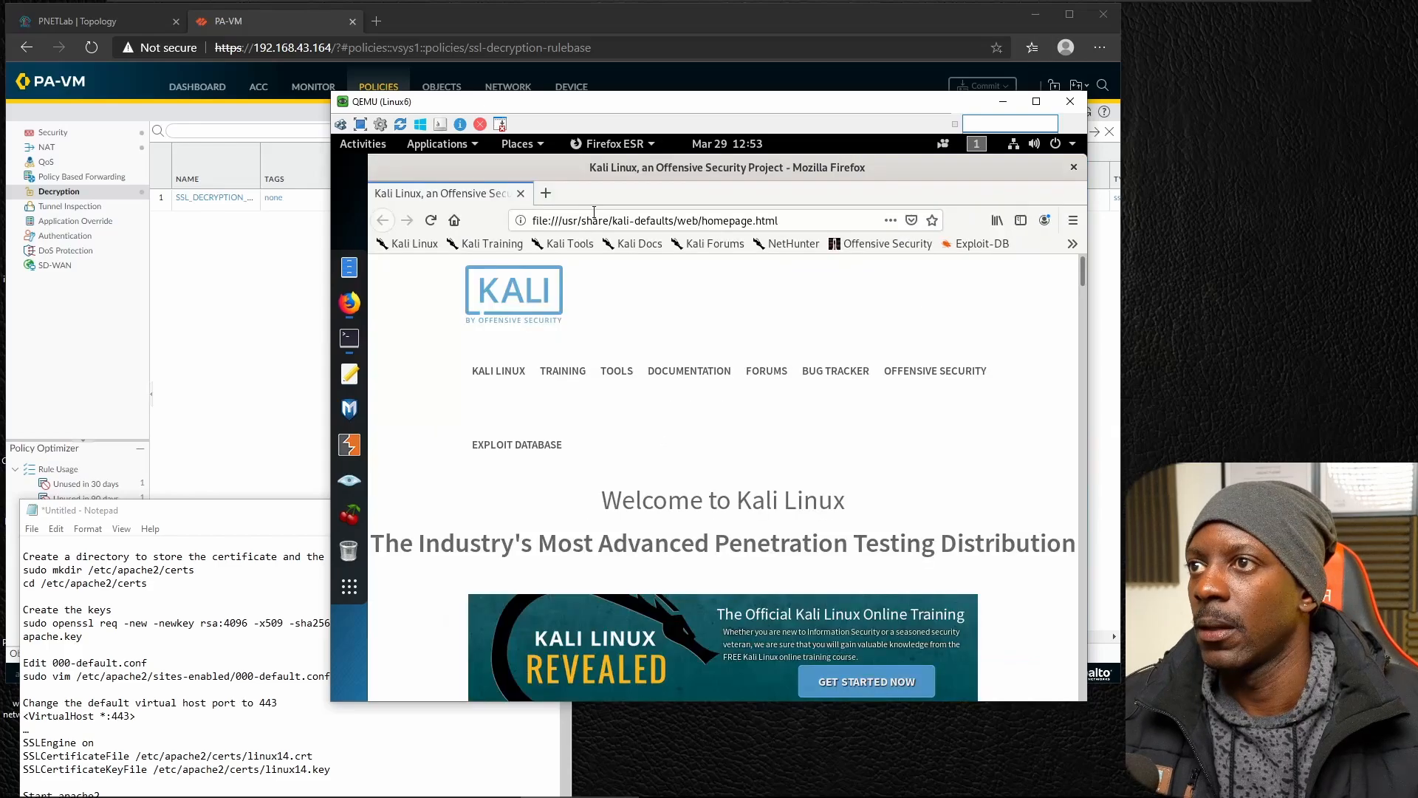
{"action": "left_click", "coordinate": [596, 212]}
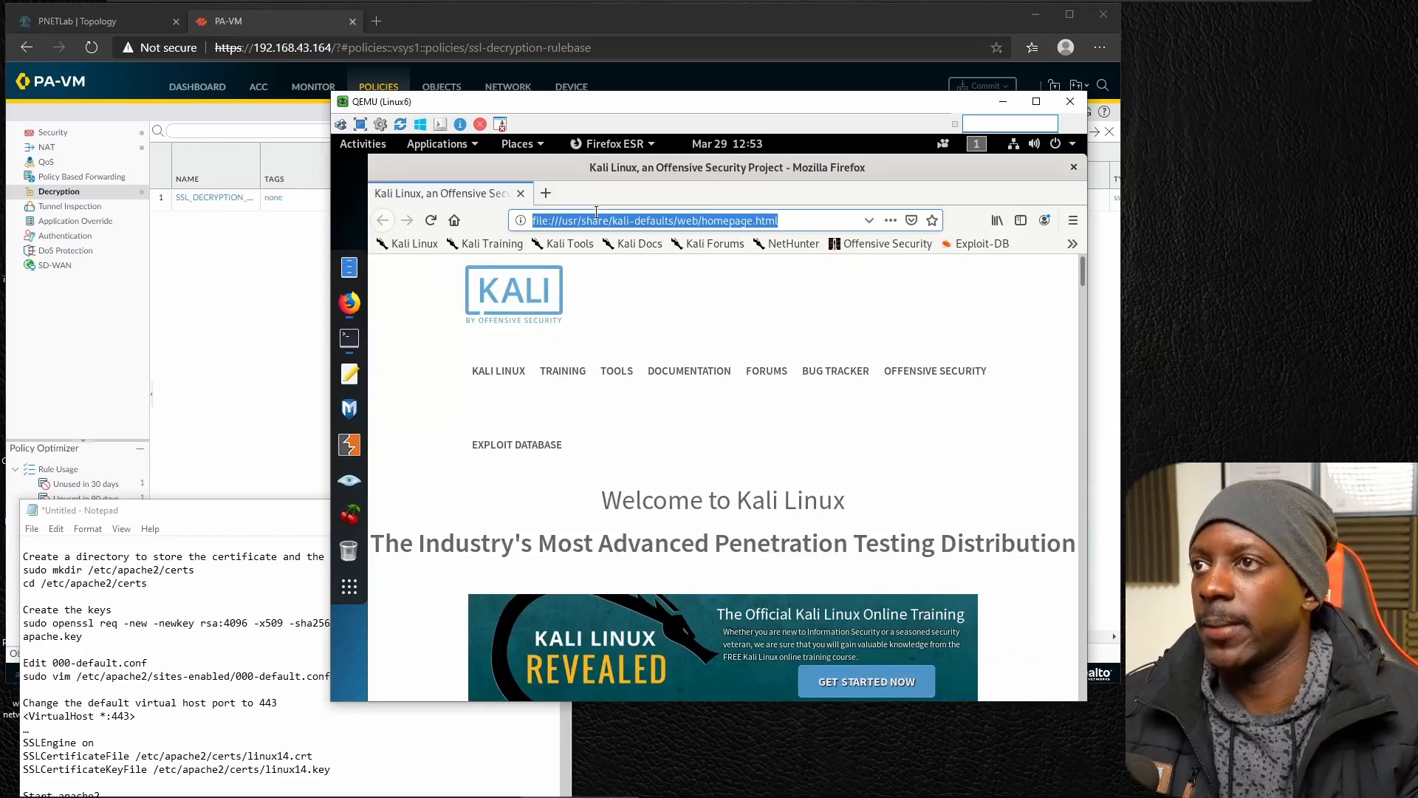
{"action": "type", "text": "127"}
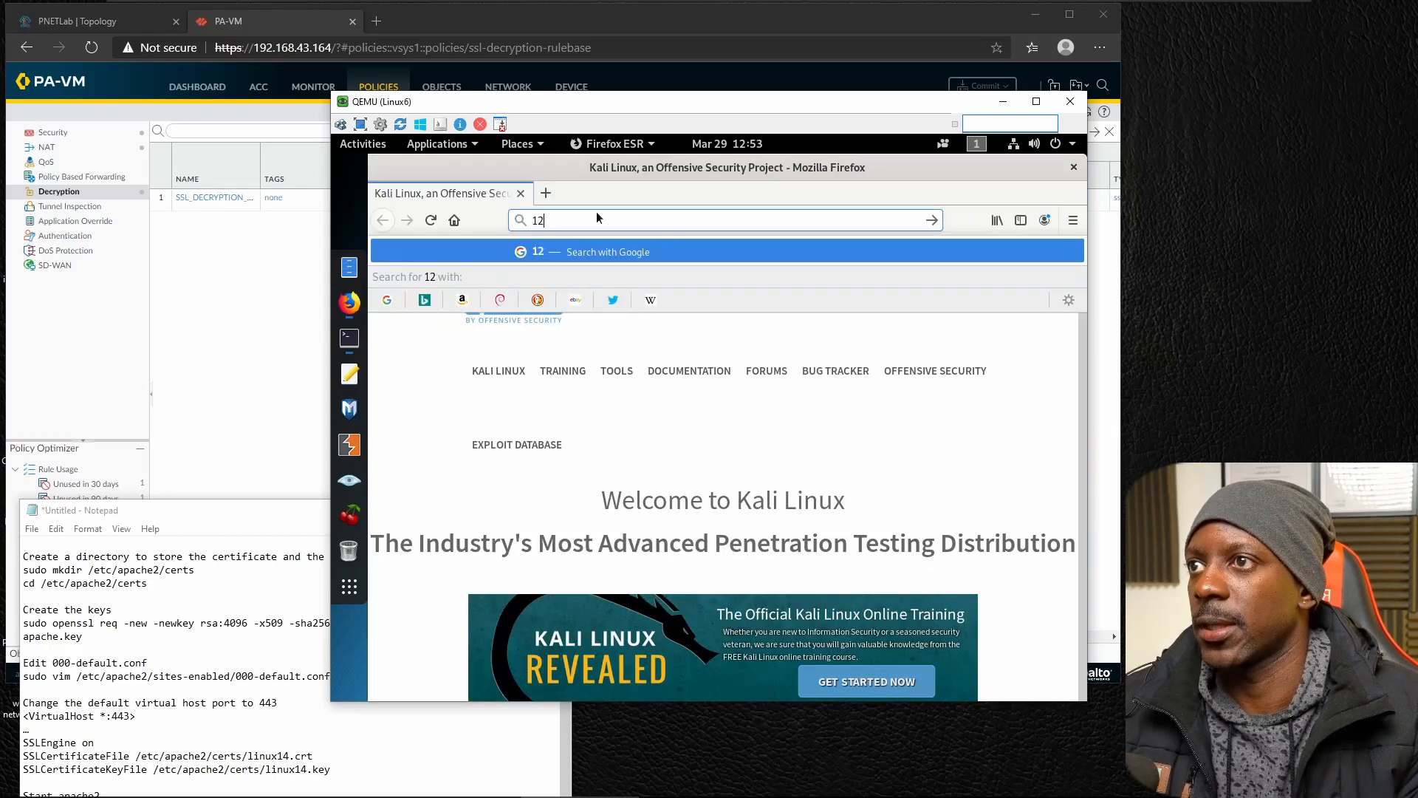
{"action": "type", "text": ".0.0.1"}
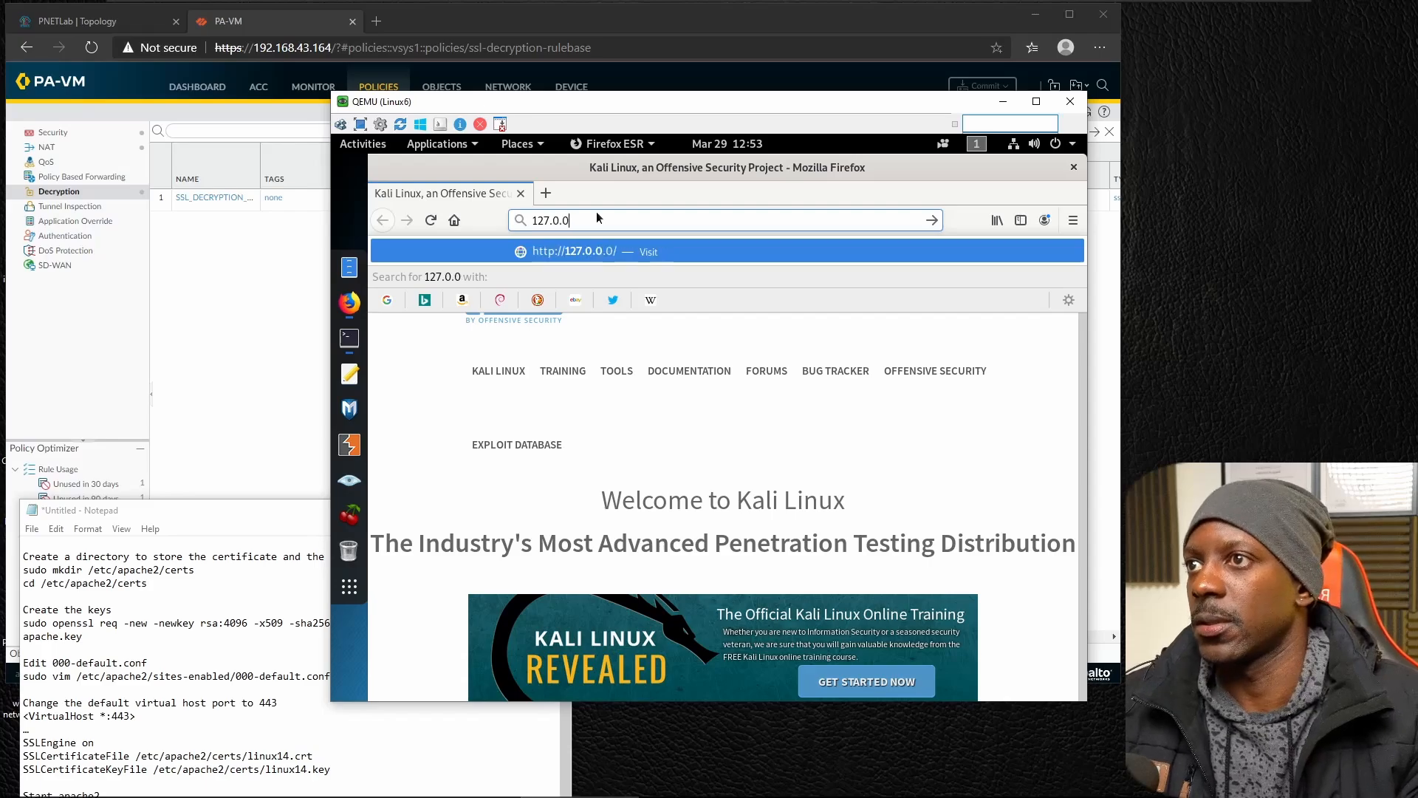
{"action": "key", "text": "Return"}
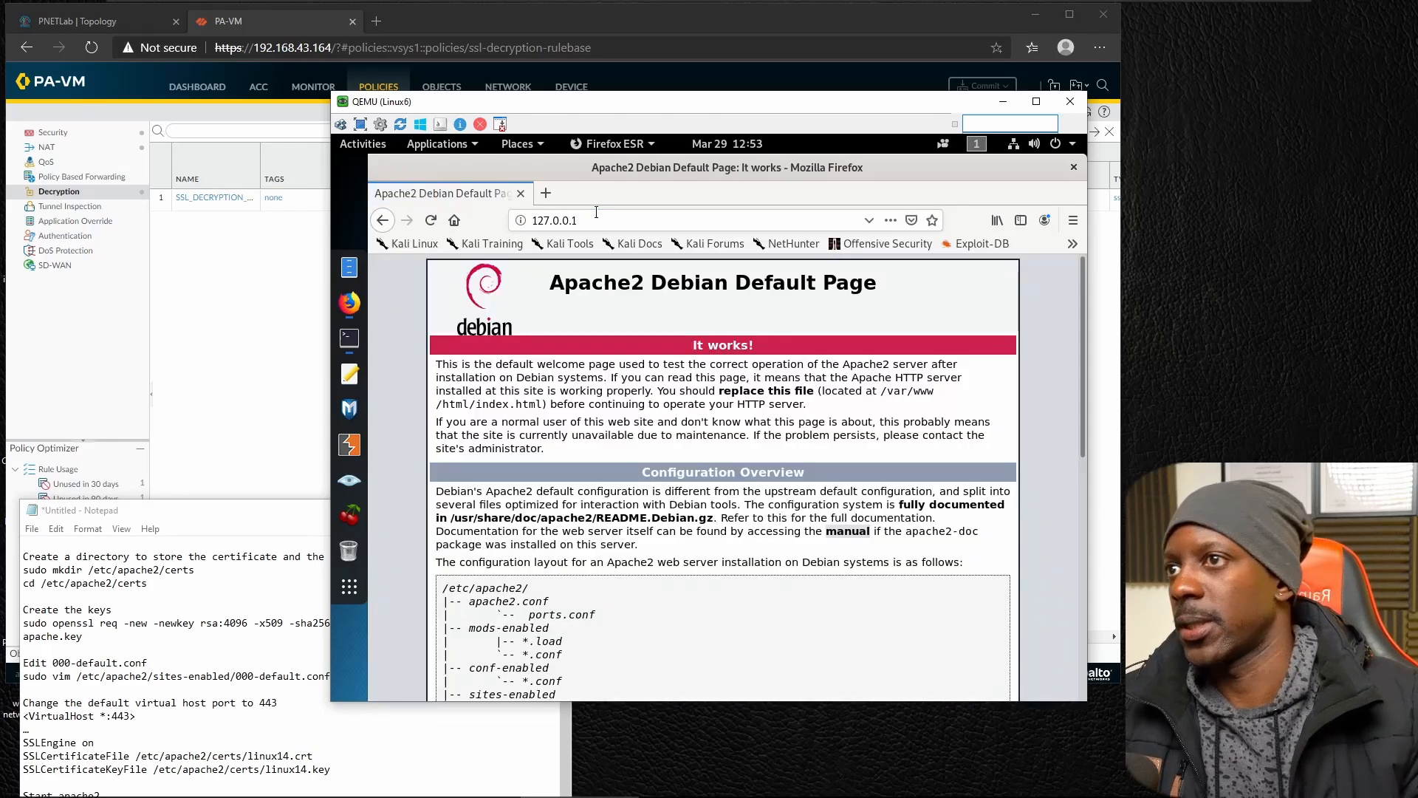
{"action": "key", "text": "Home"}
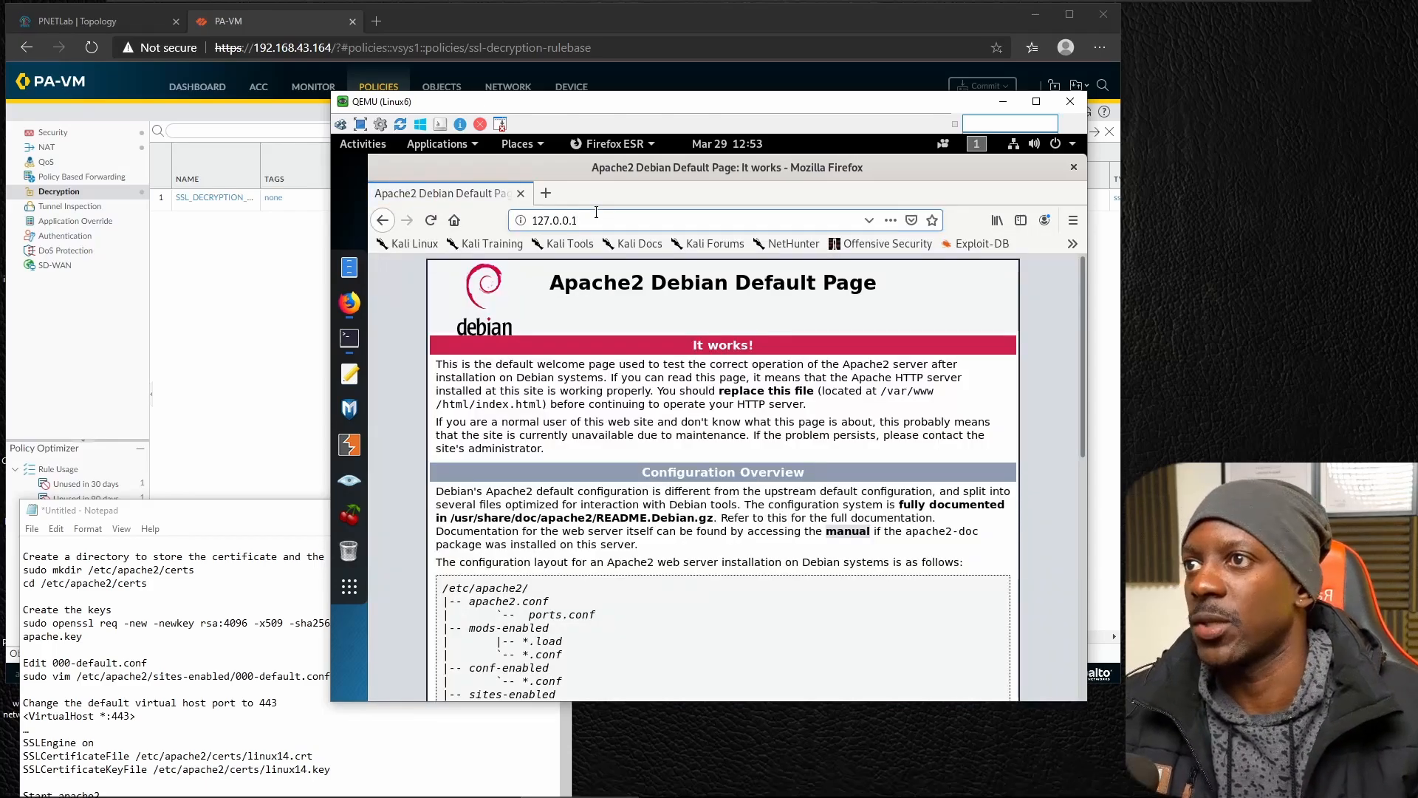
{"action": "type", "text": "https://"}
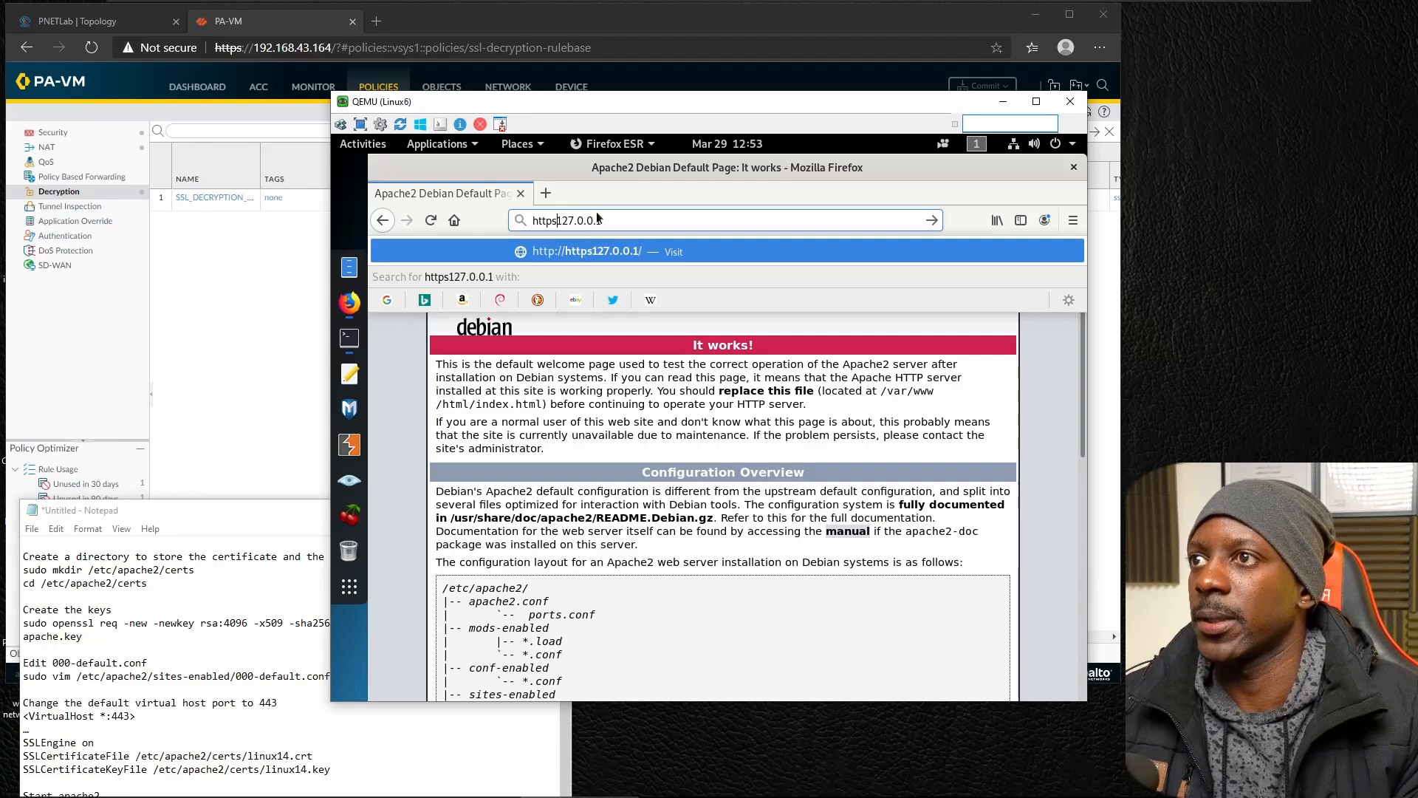
{"action": "key", "text": "Return"}
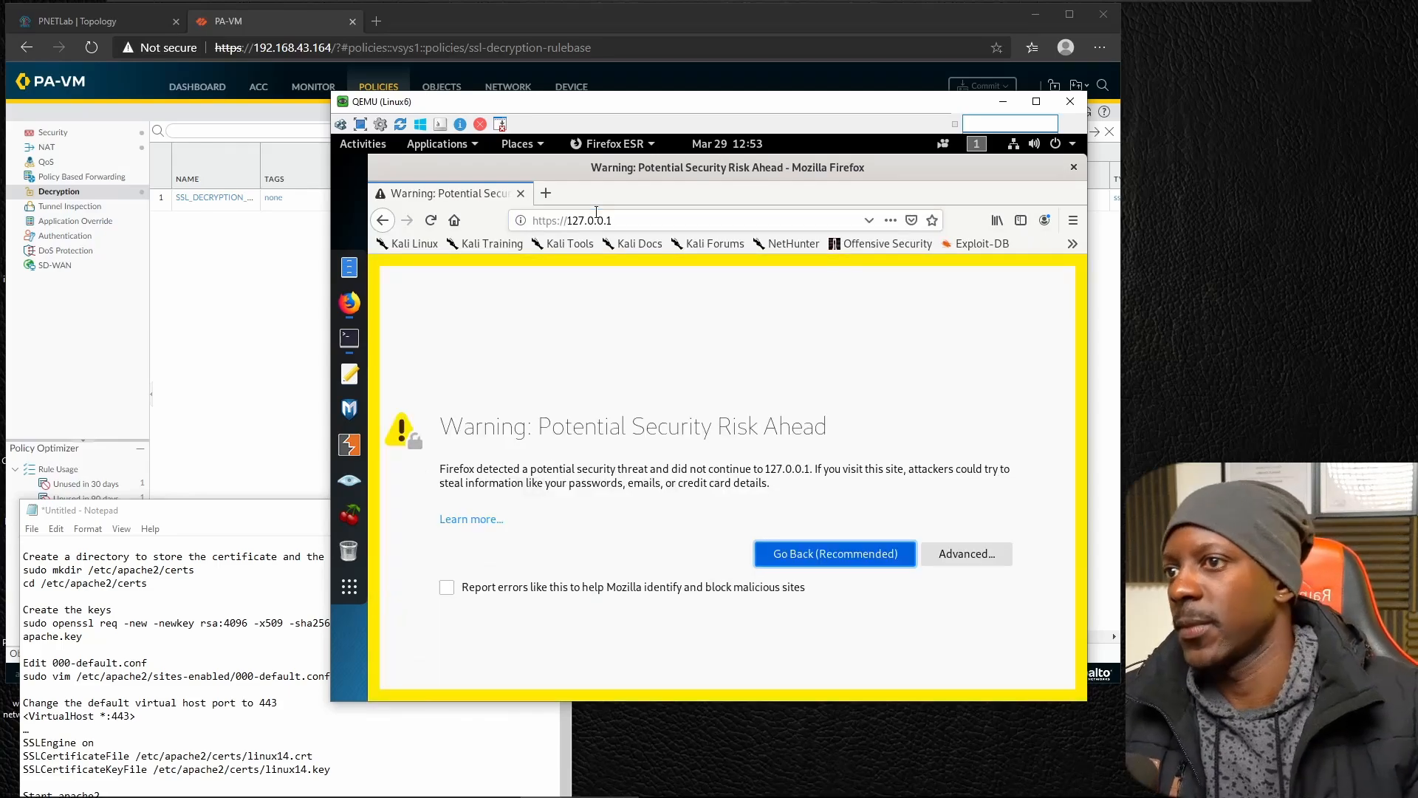
{"action": "left_click", "coordinate": [954, 560]}
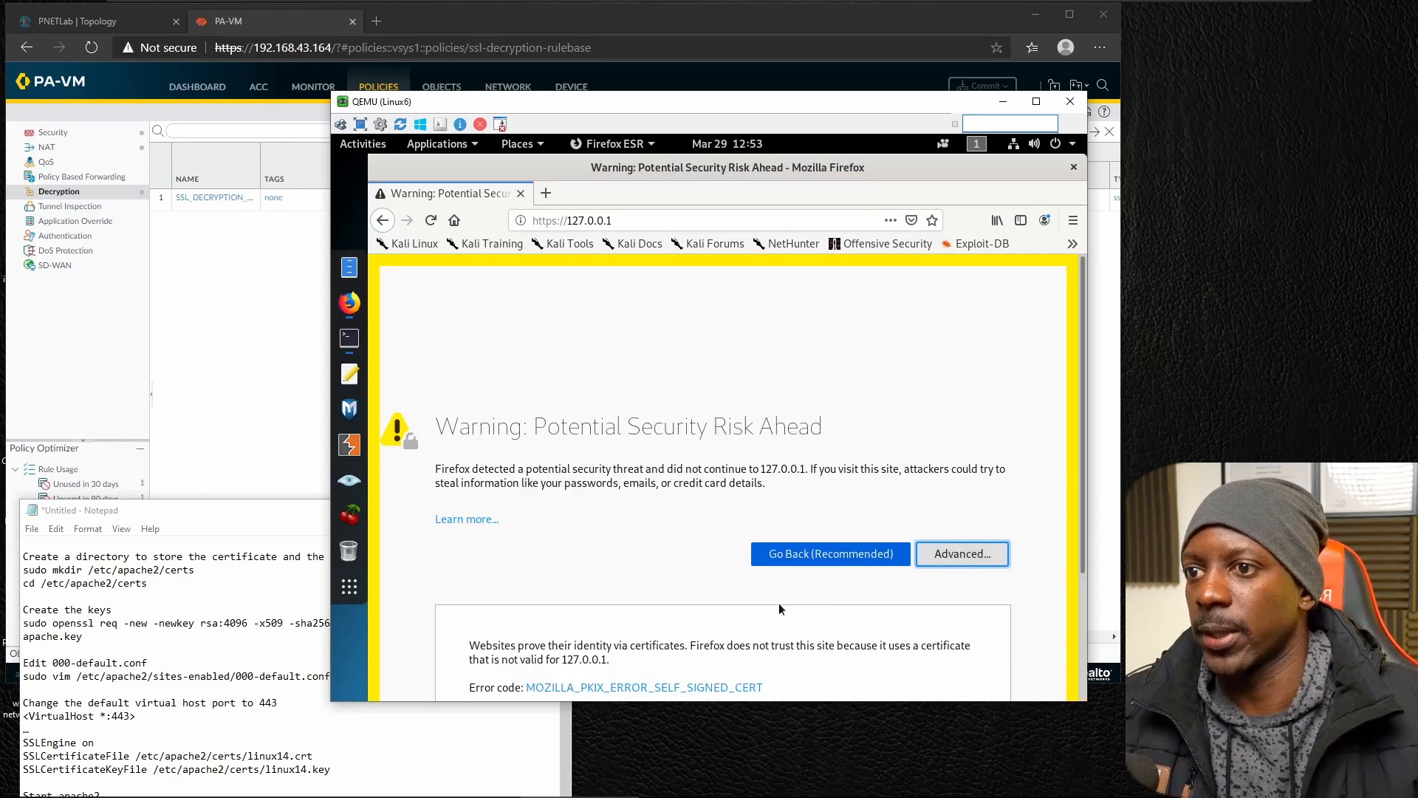
{"action": "left_click", "coordinate": [868, 607]}
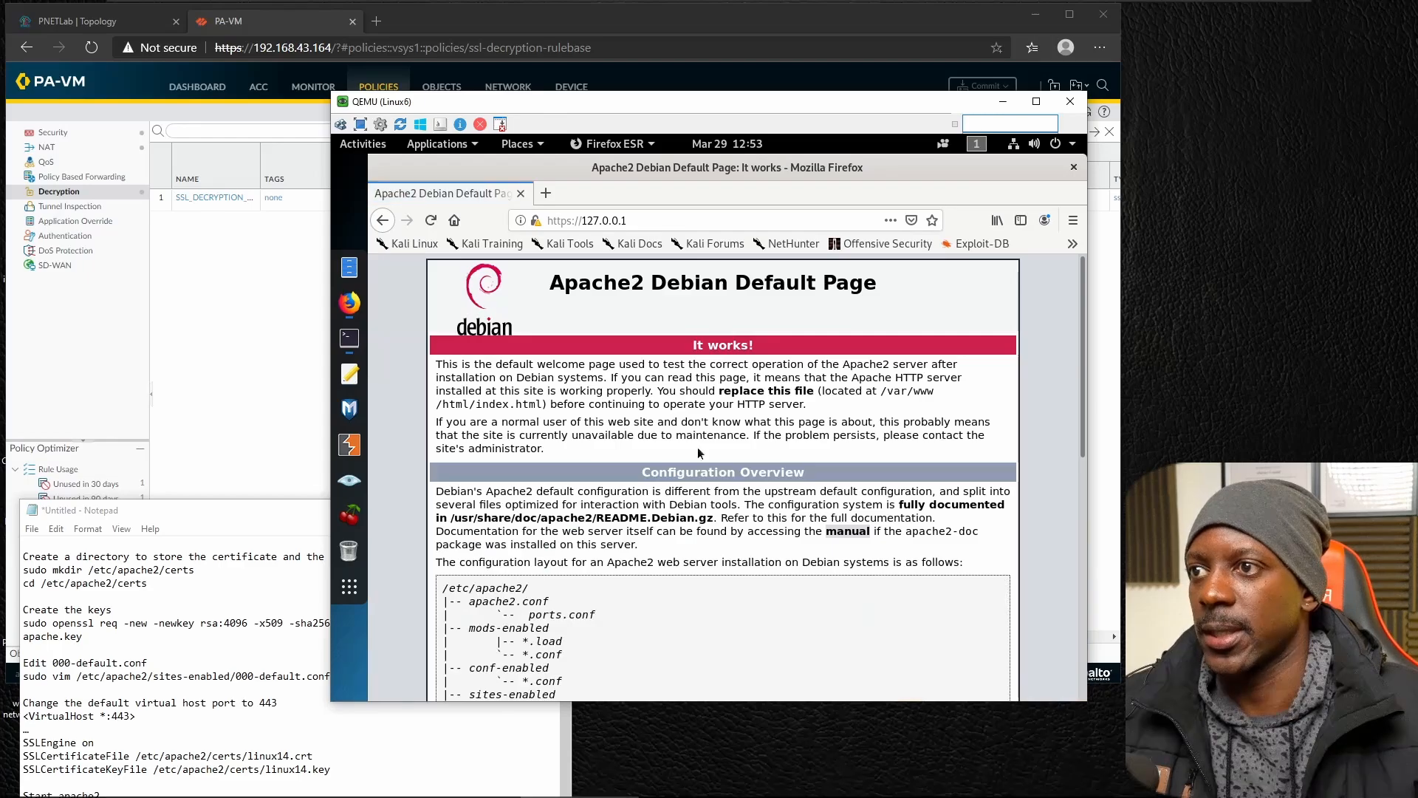
{"action": "scroll", "coordinate": [536, 580], "scroll_direction": "down", "scroll_amount": 2}
{"action": "scroll", "coordinate": [535, 414], "scroll_direction": "up", "scroll_amount": 2}
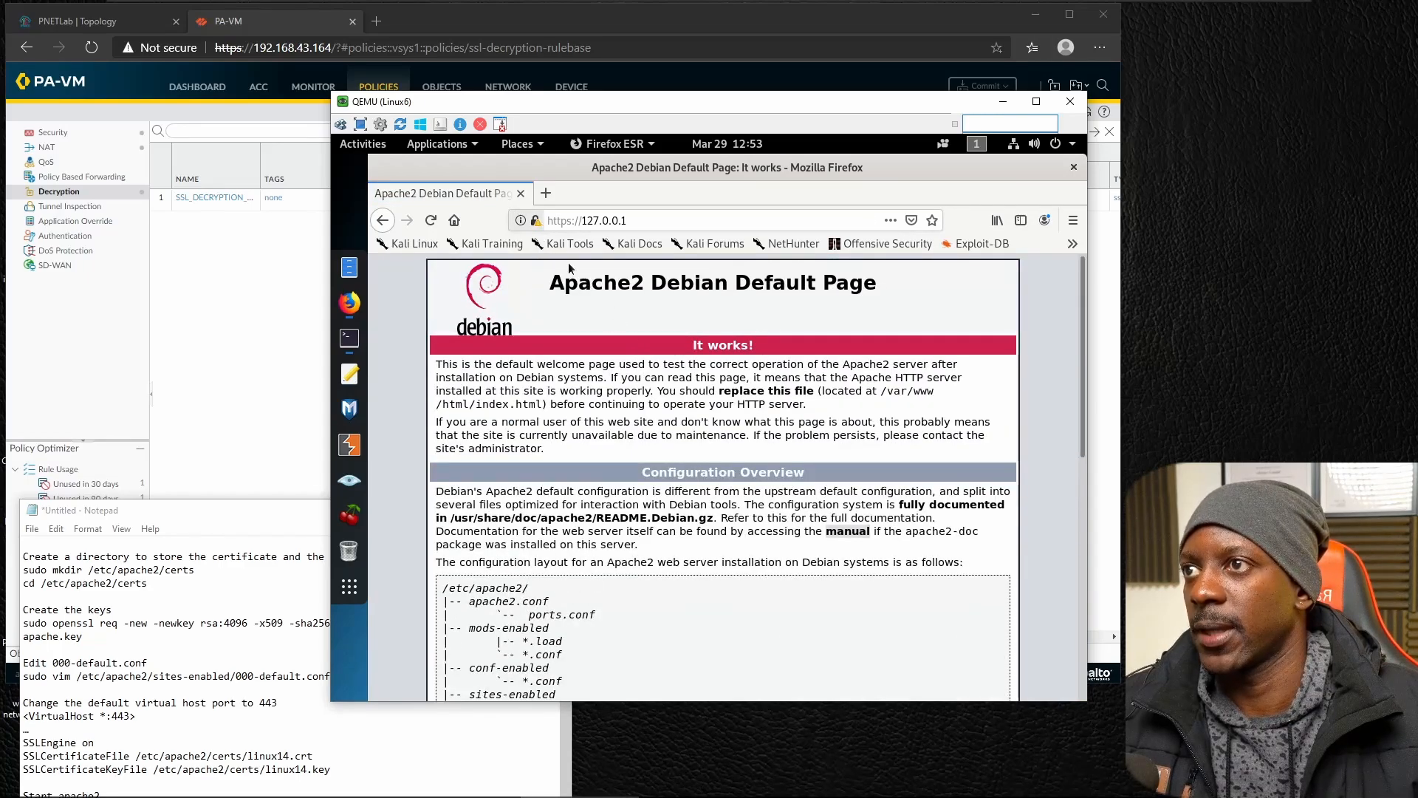
Examine the certificate presented by the HTTPS page through its security information, then close the dialogs and minimize the Linux6 window.
{"action": "left_click", "coordinate": [522, 222]}
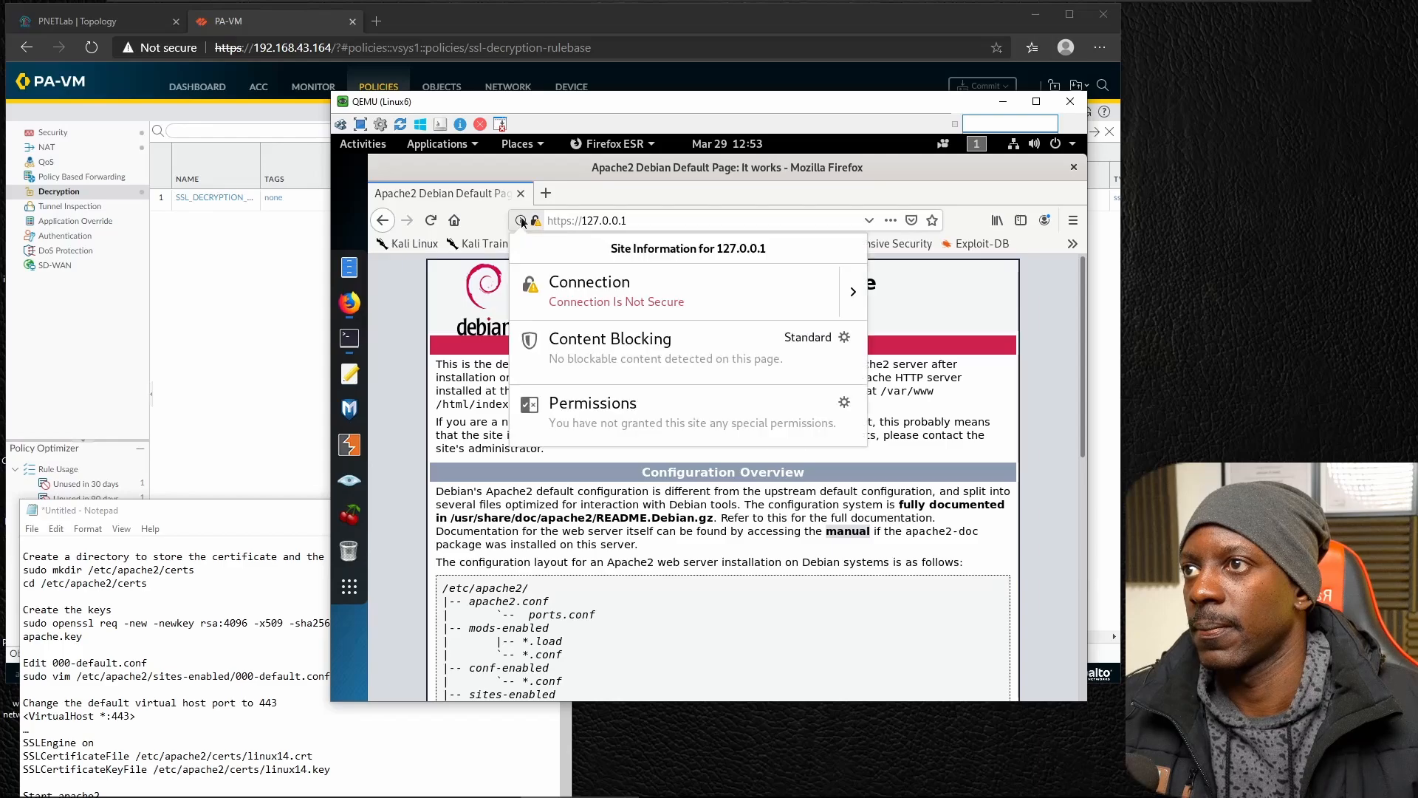
{"action": "left_click", "coordinate": [854, 291]}
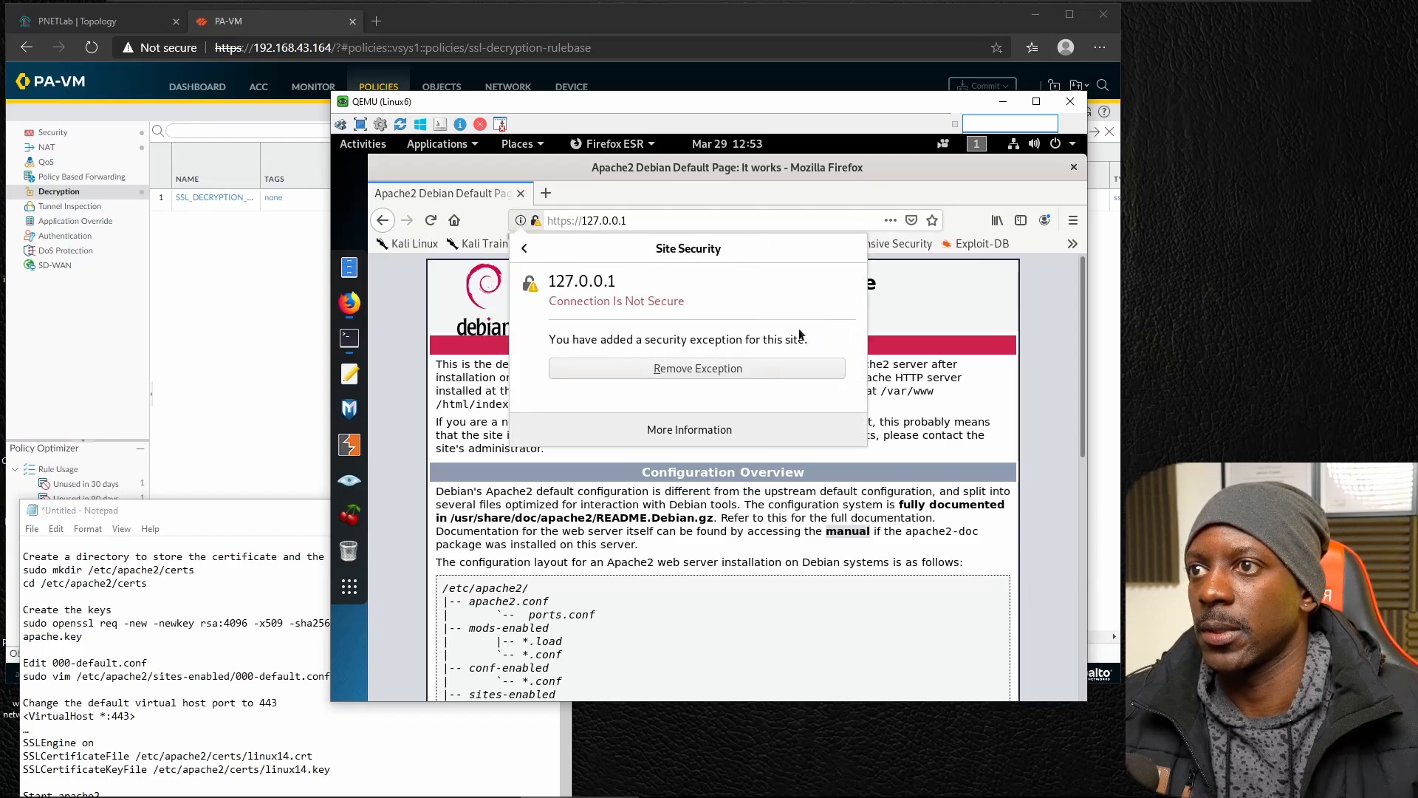
{"action": "left_click", "coordinate": [727, 425]}
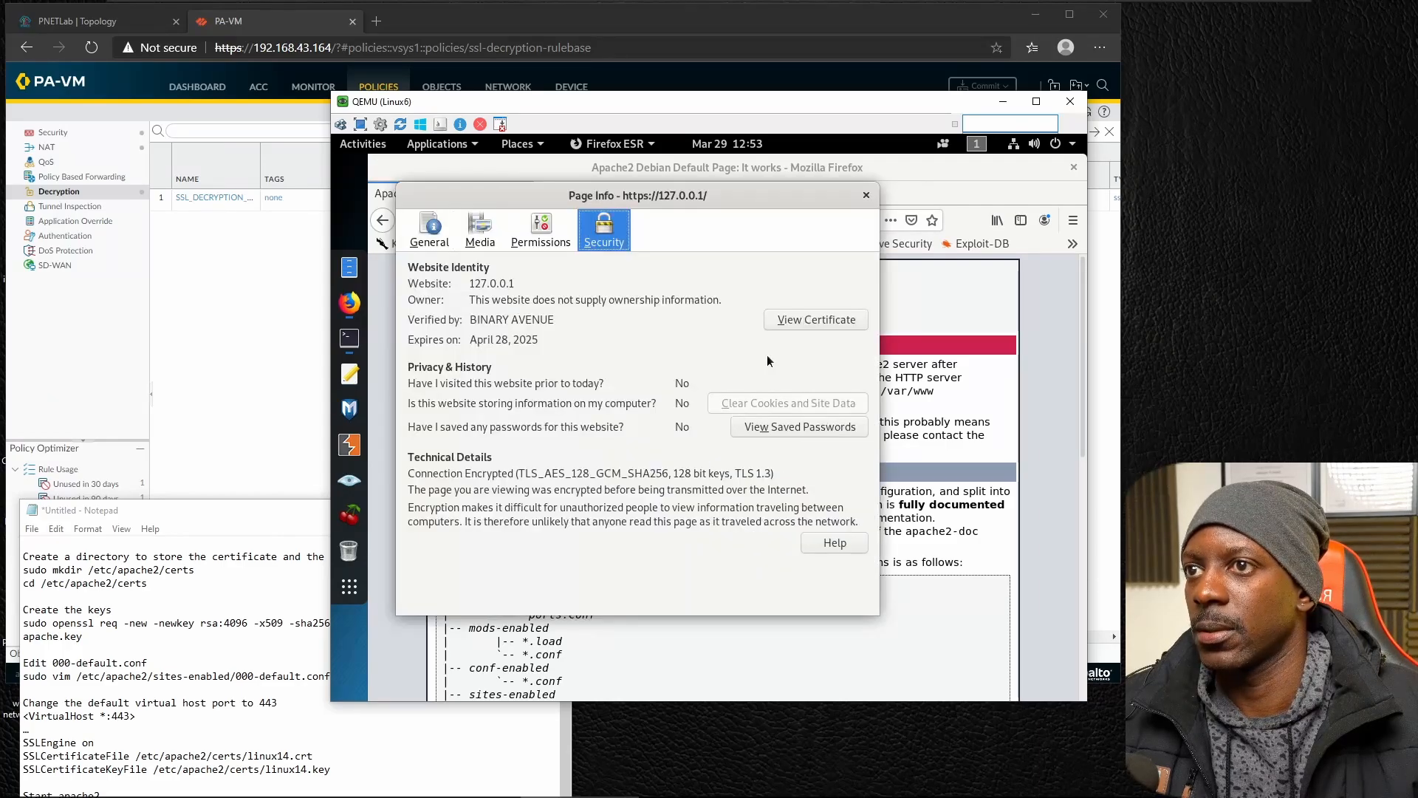
{"action": "left_click", "coordinate": [786, 326]}
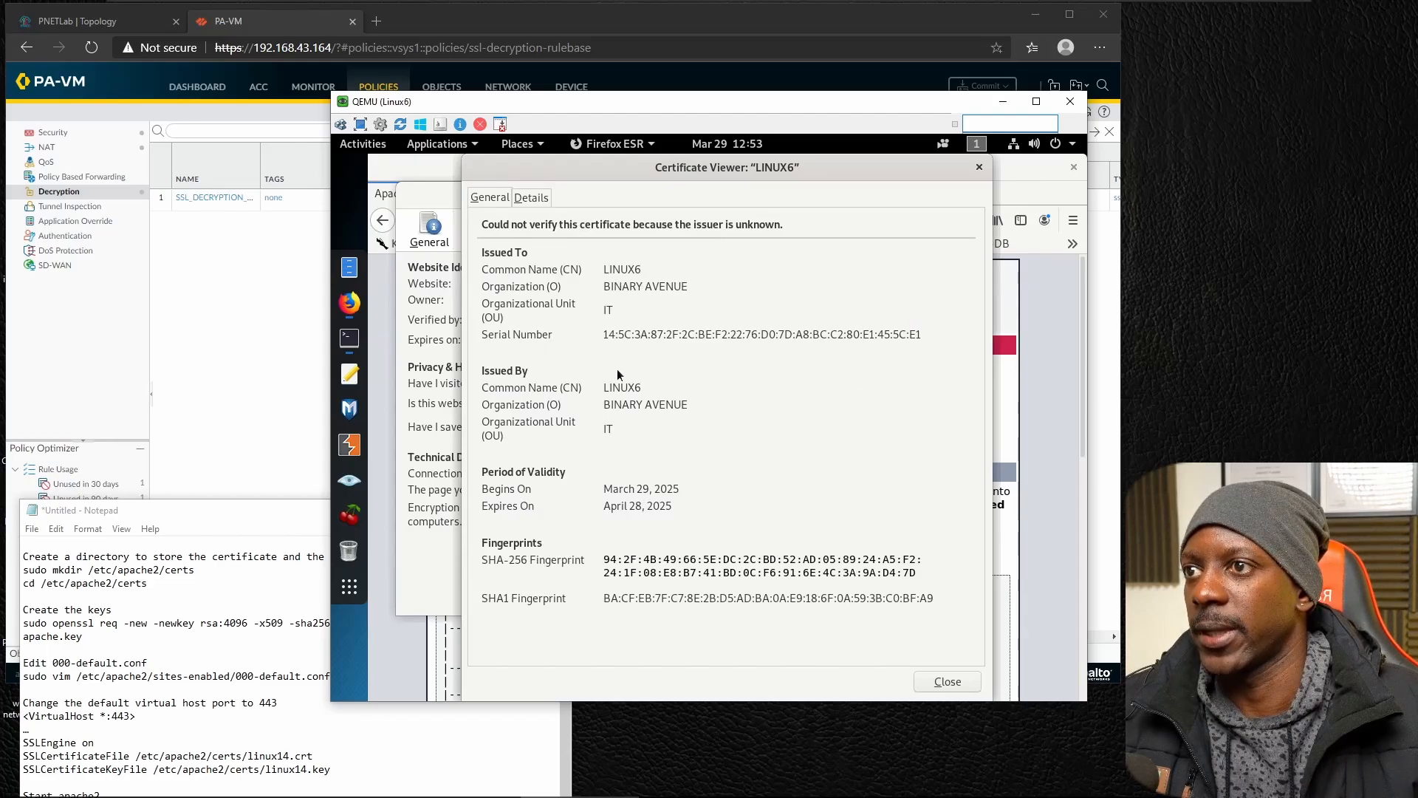
{"action": "left_click", "coordinate": [959, 681]}
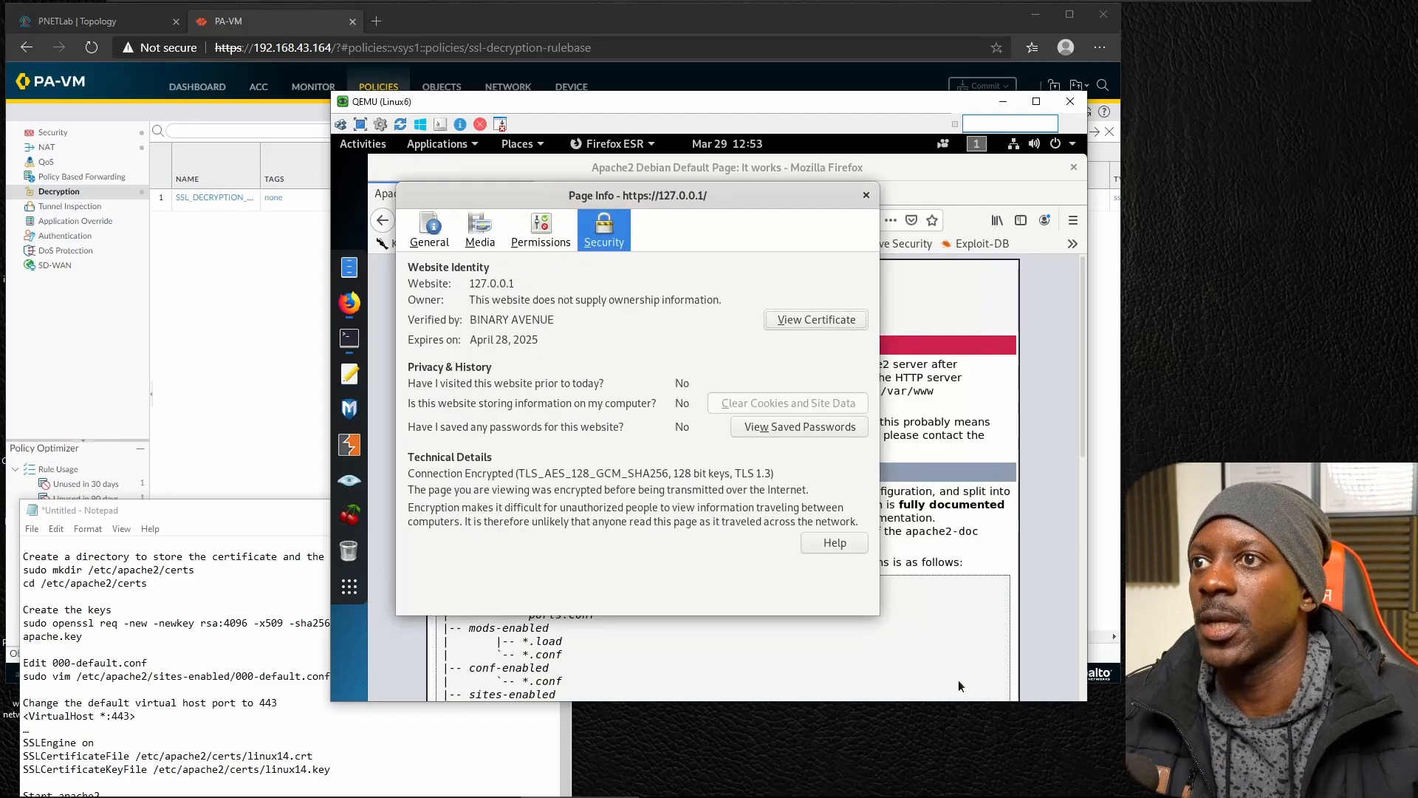
{"action": "left_click", "coordinate": [869, 198]}
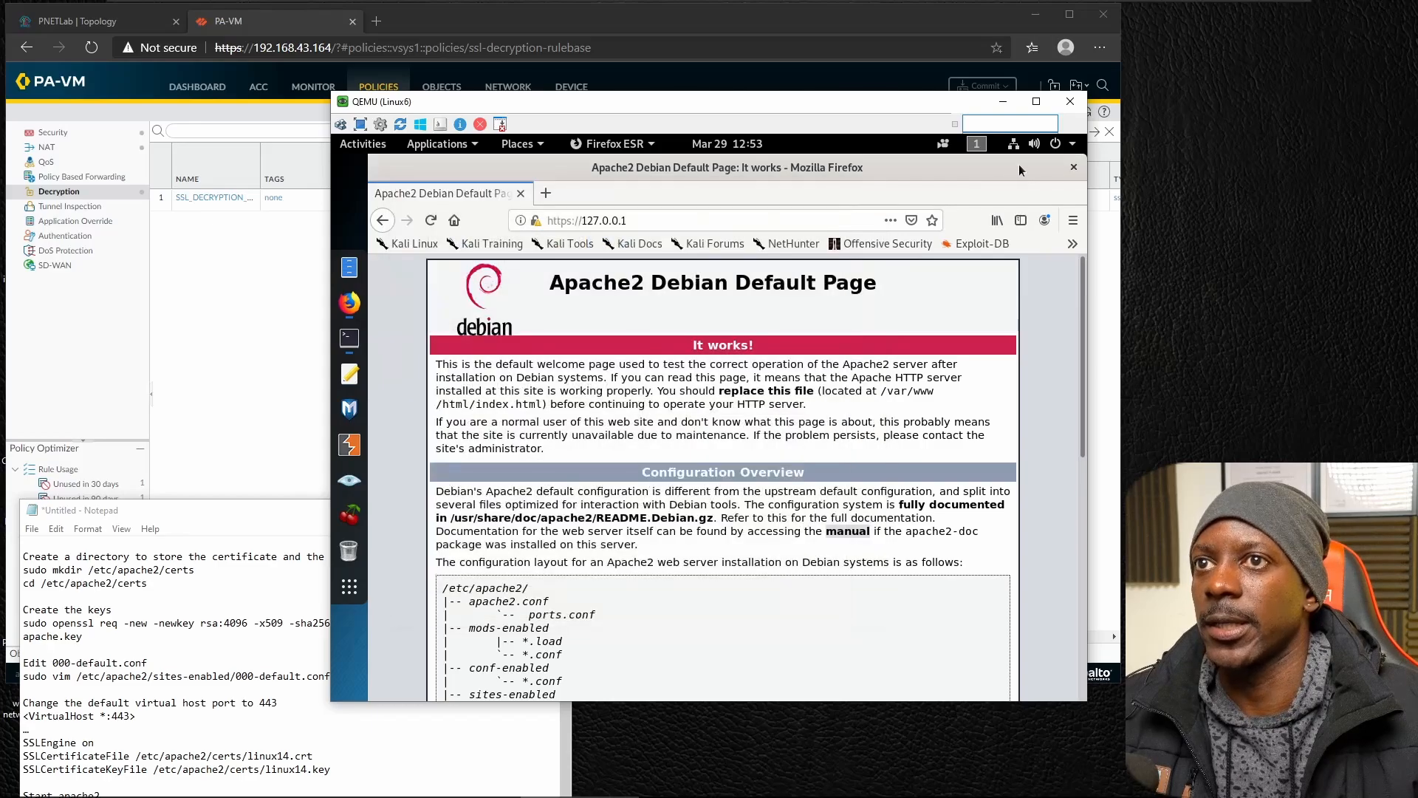
{"action": "left_click", "coordinate": [1002, 105]}
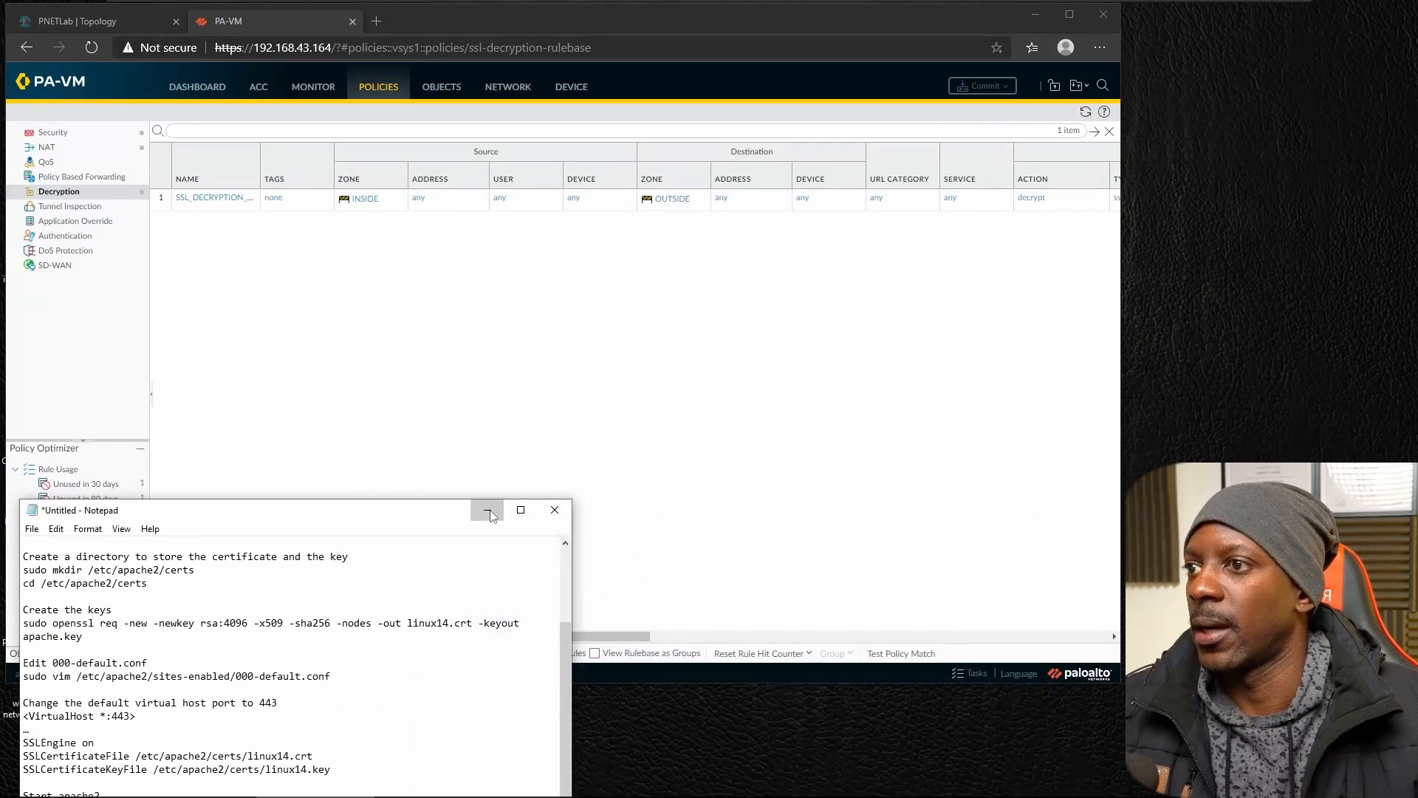
Minimize the notes, switch to the Linux5 console, unlock it with the root password, and close the old Firefox window.
{"action": "left_click", "coordinate": [487, 512]}
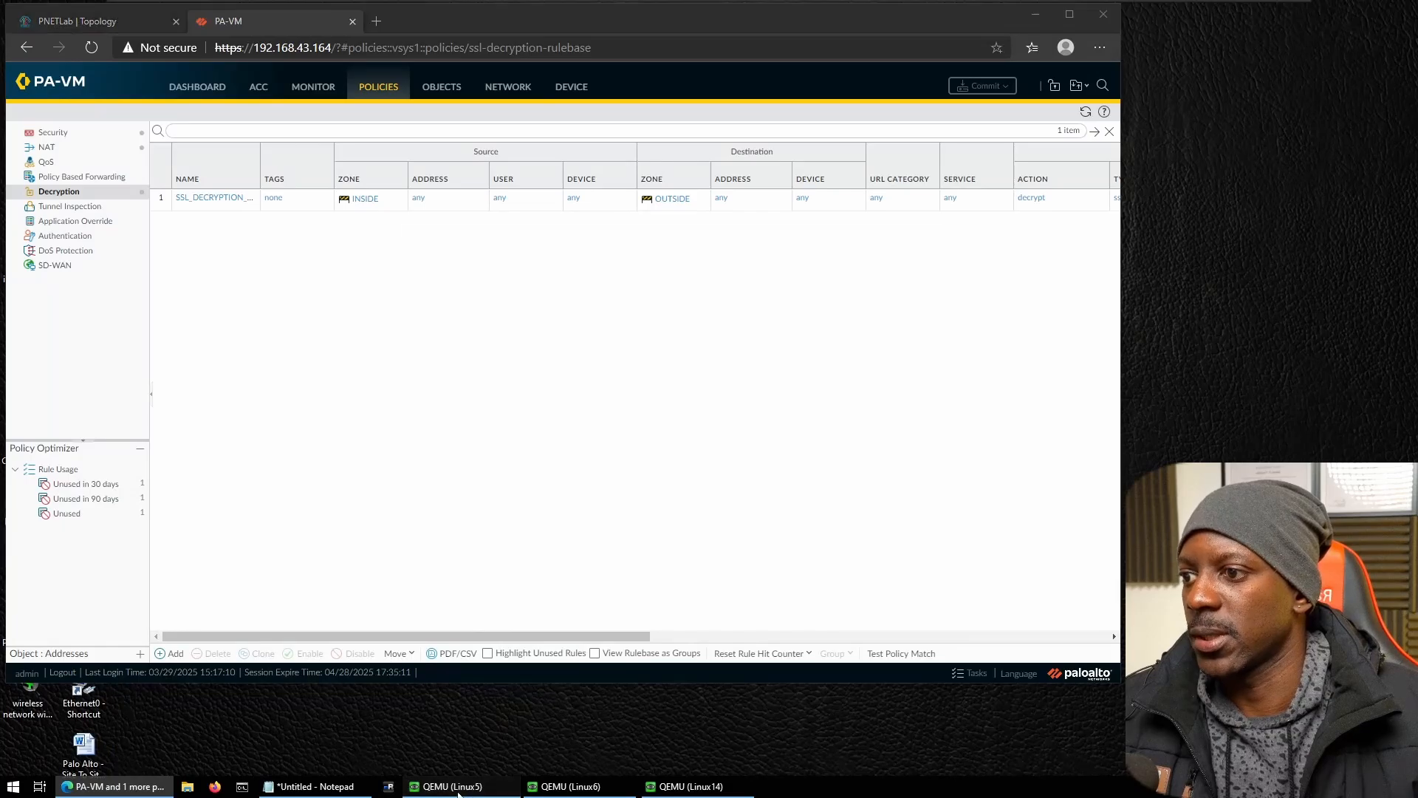
{"action": "left_click", "coordinate": [454, 788]}
{"action": "left_click", "coordinate": [402, 357]}
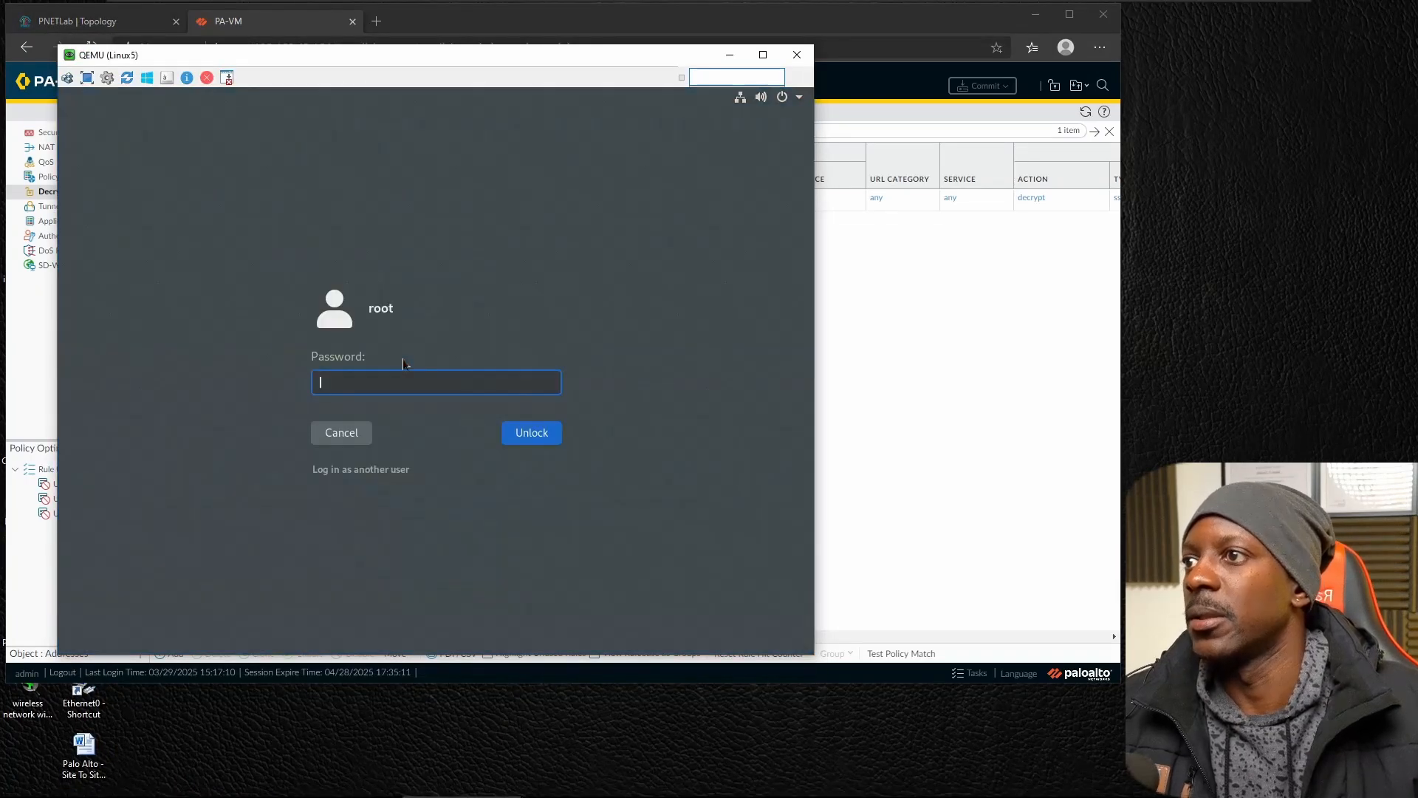
{"action": "type", "text": "toor"}
{"action": "key", "text": "Return"}
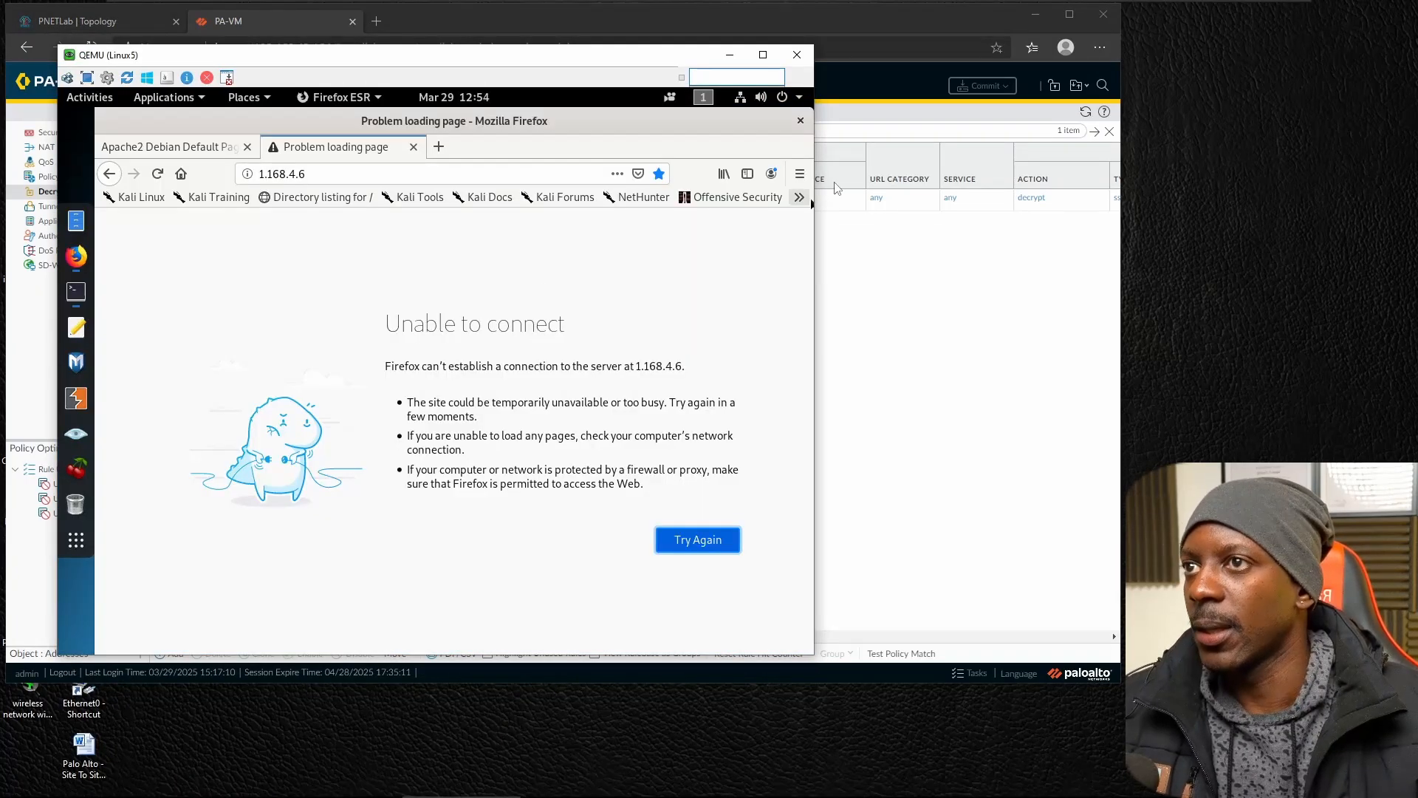
{"action": "left_click", "coordinate": [800, 121]}
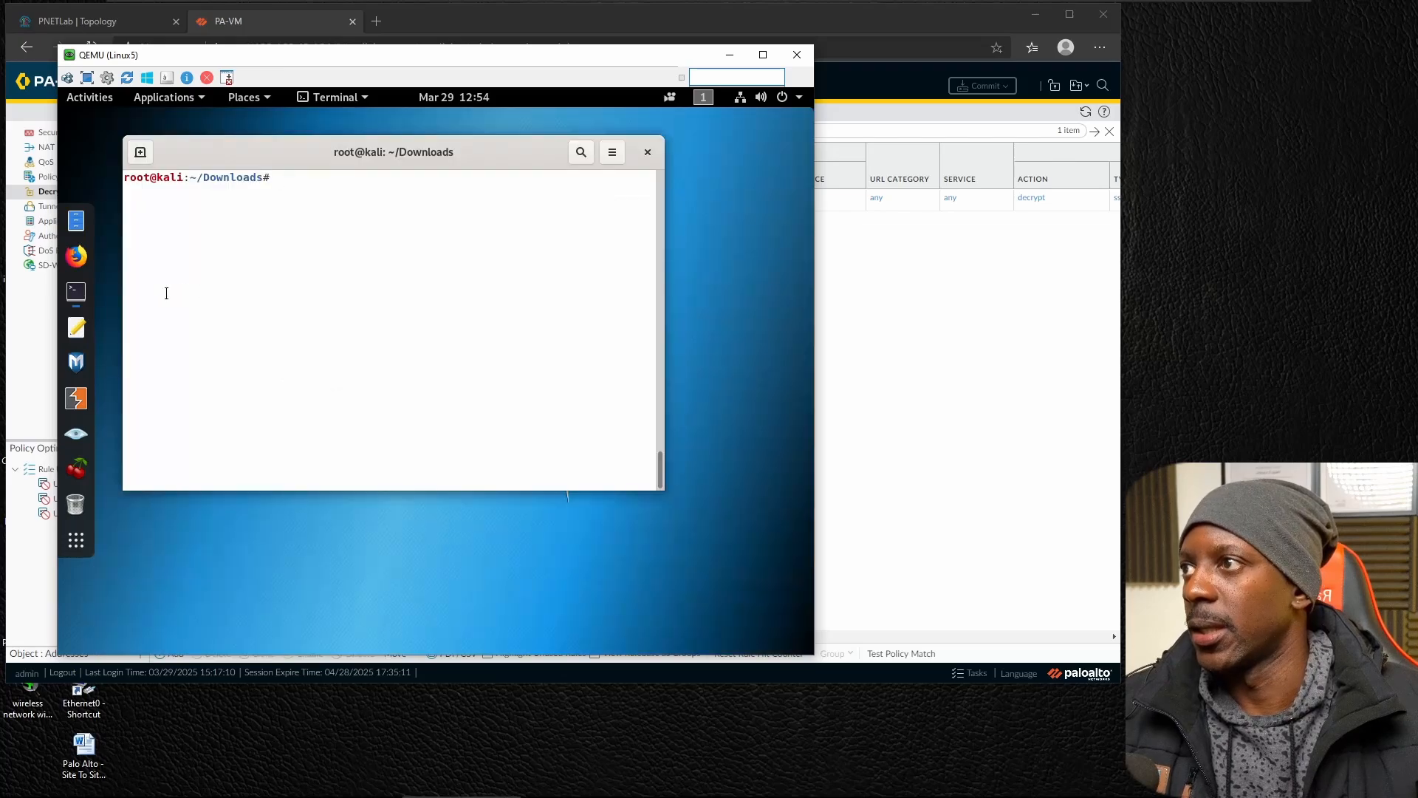
{"action": "left_click", "coordinate": [77, 257]}
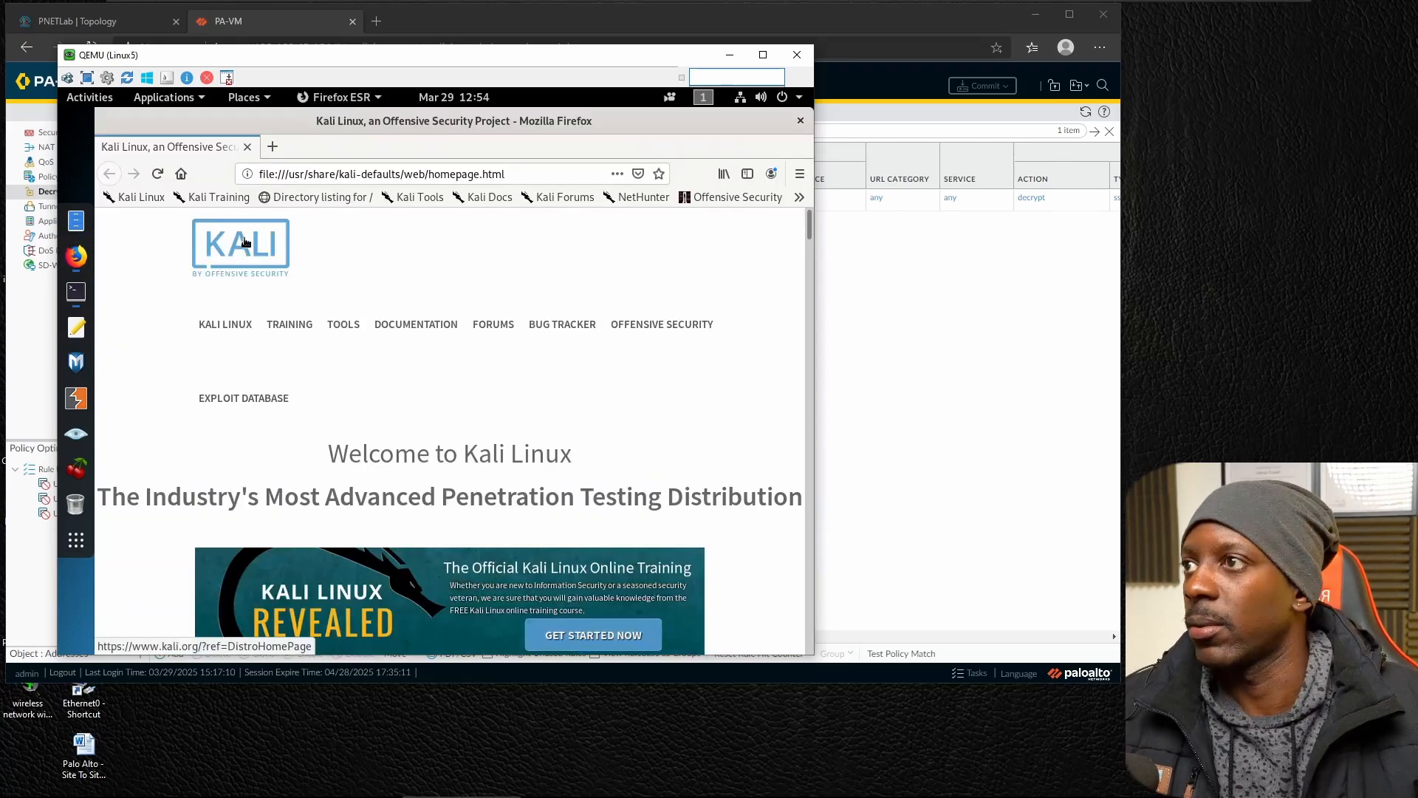
{"action": "left_click", "coordinate": [305, 170]}
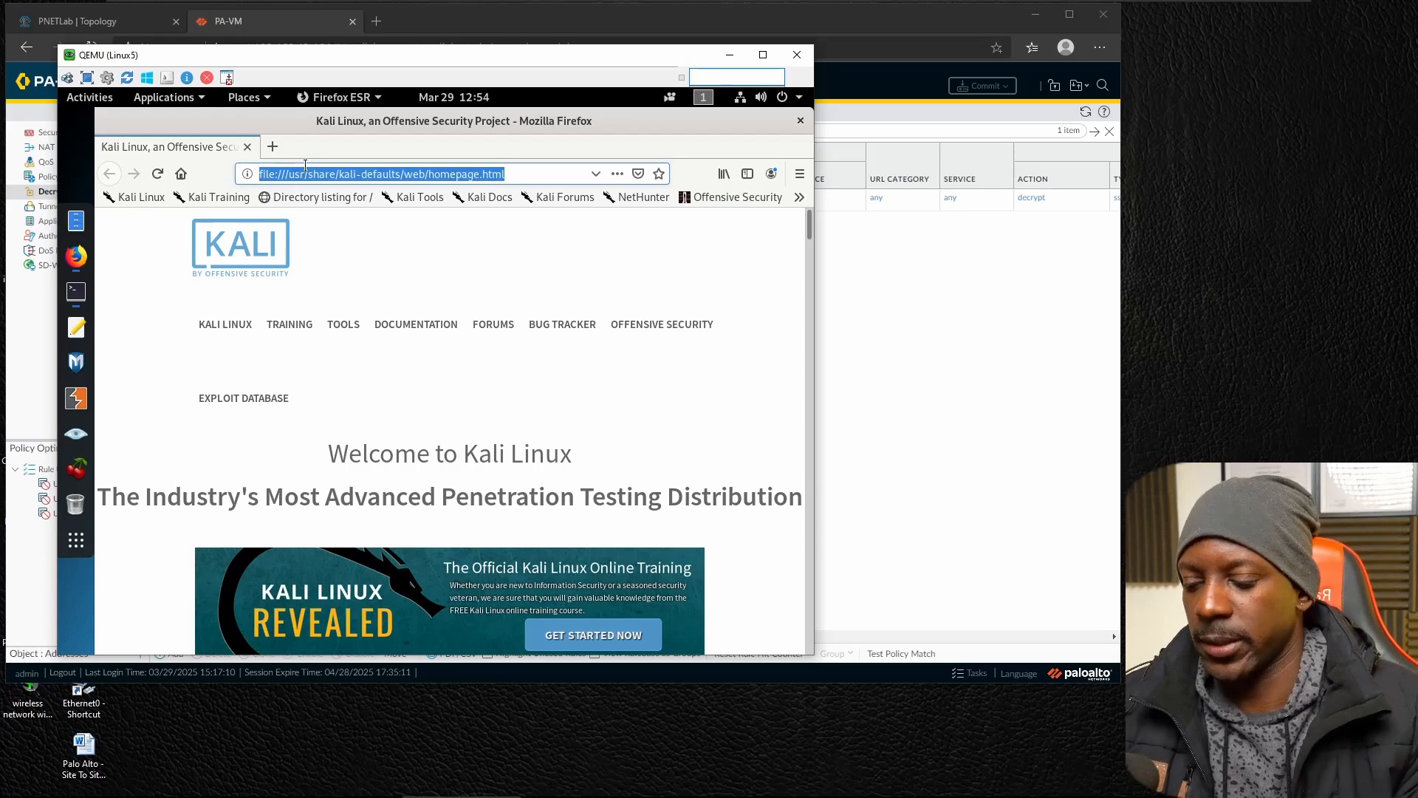
{"action": "type", "text": "https://1.1"}
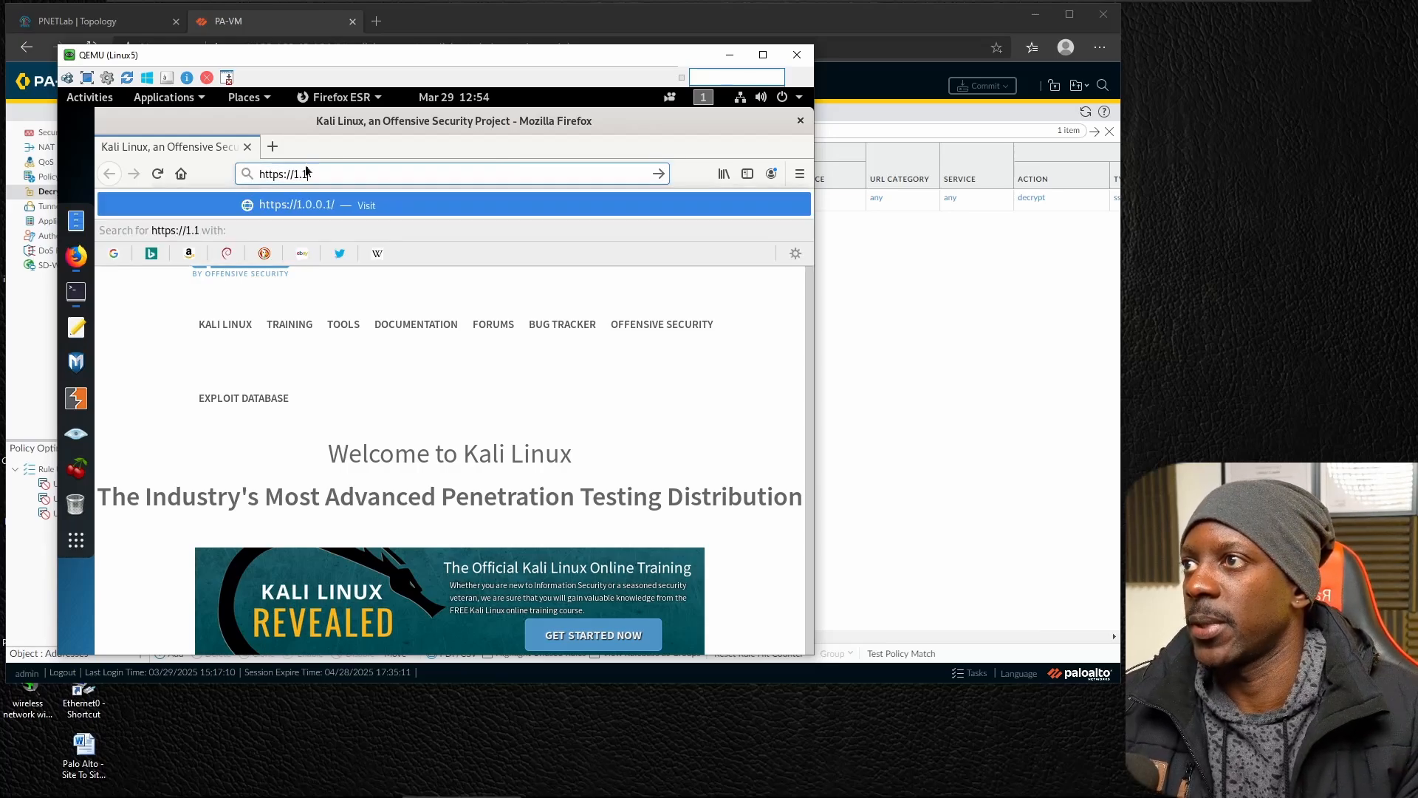
{"action": "type", "text": "68.4.1"}
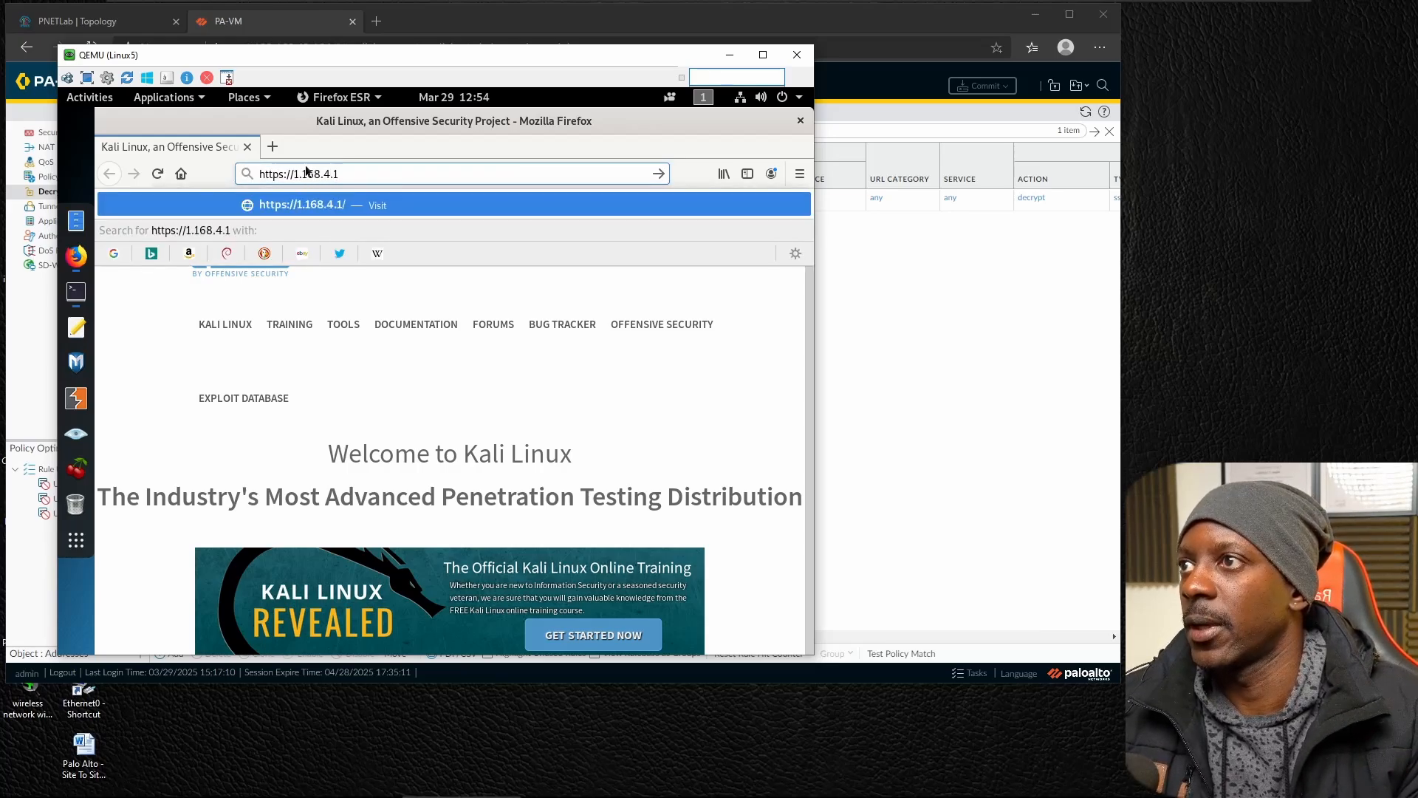
{"action": "type", "text": "4"}
{"action": "key", "text": "Return"}
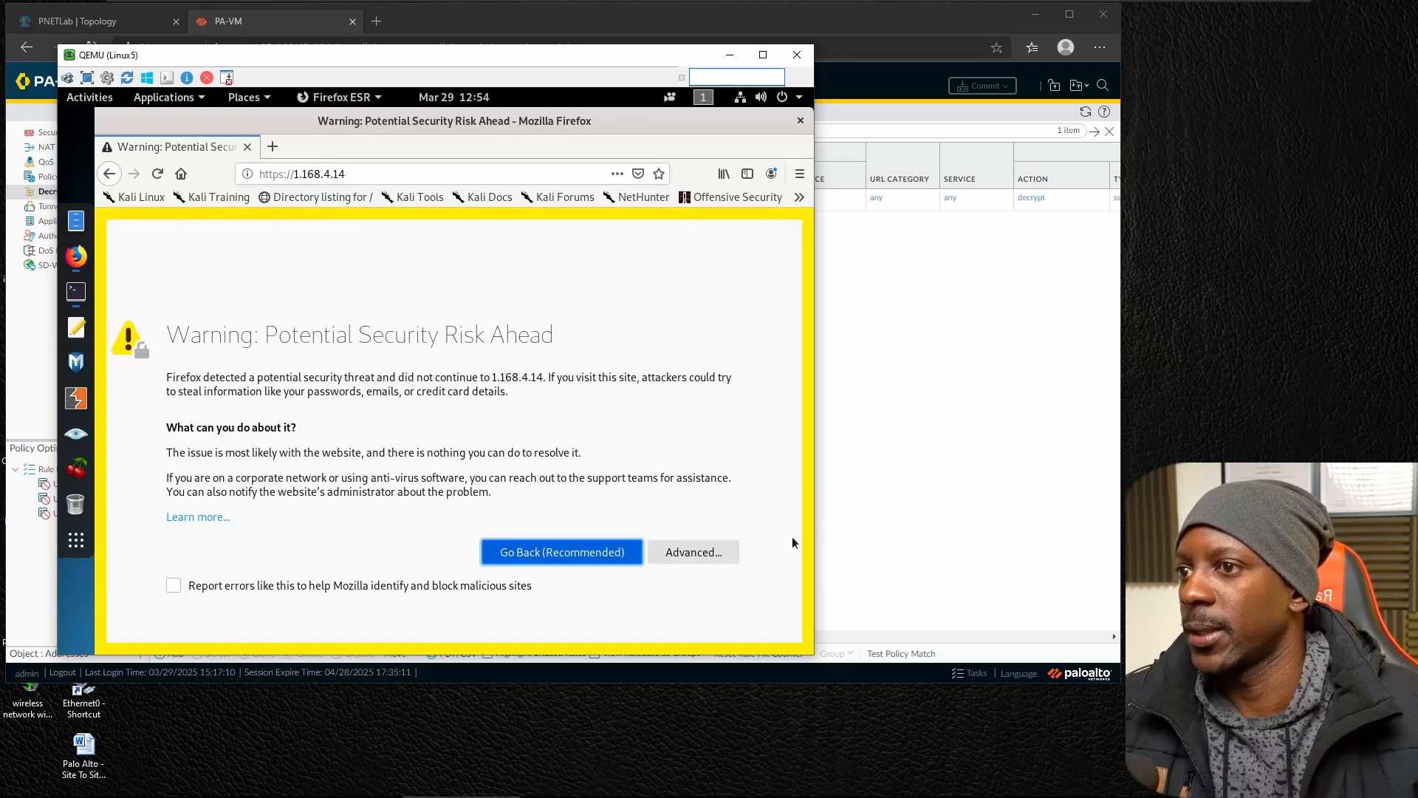
{"action": "left_click", "coordinate": [712, 552]}
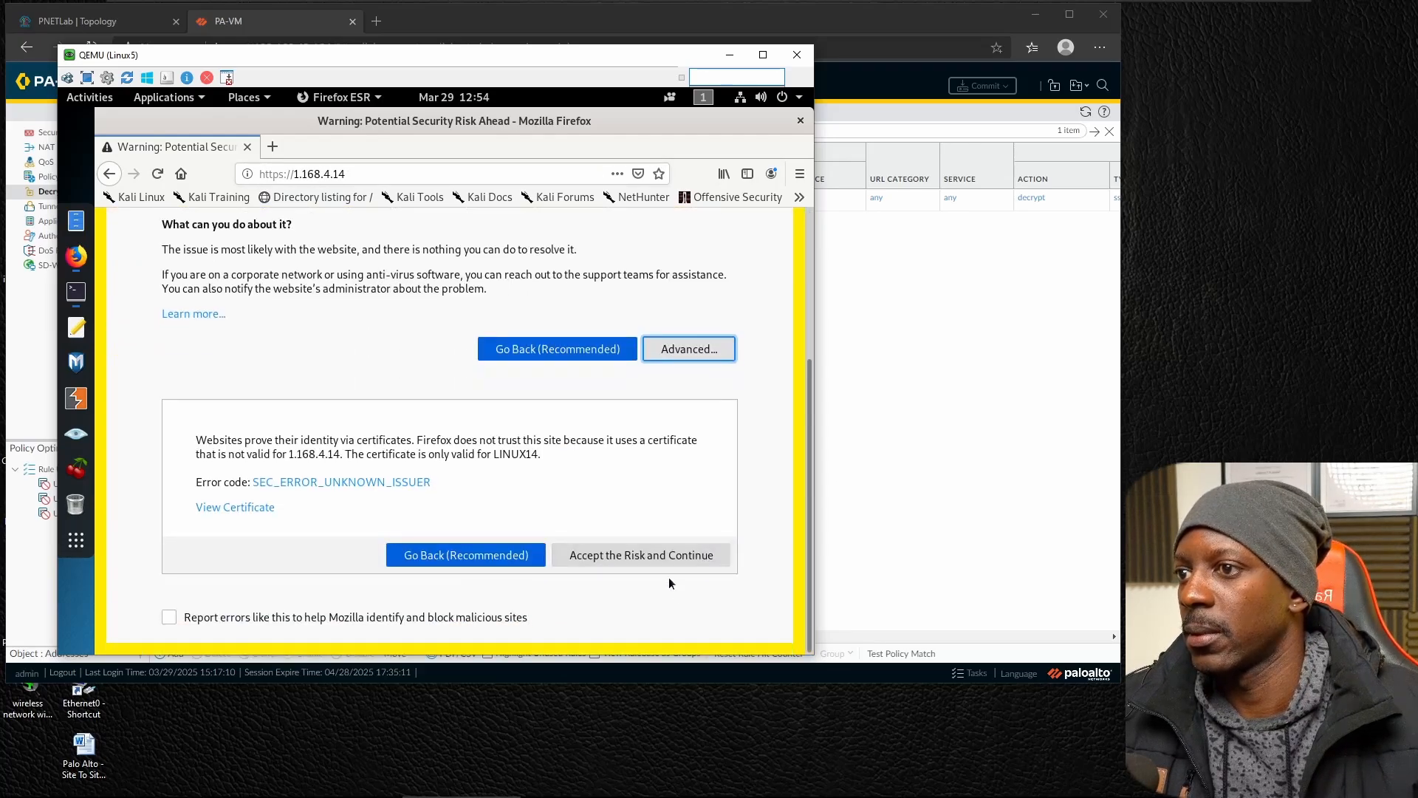
{"action": "left_click", "coordinate": [664, 559]}
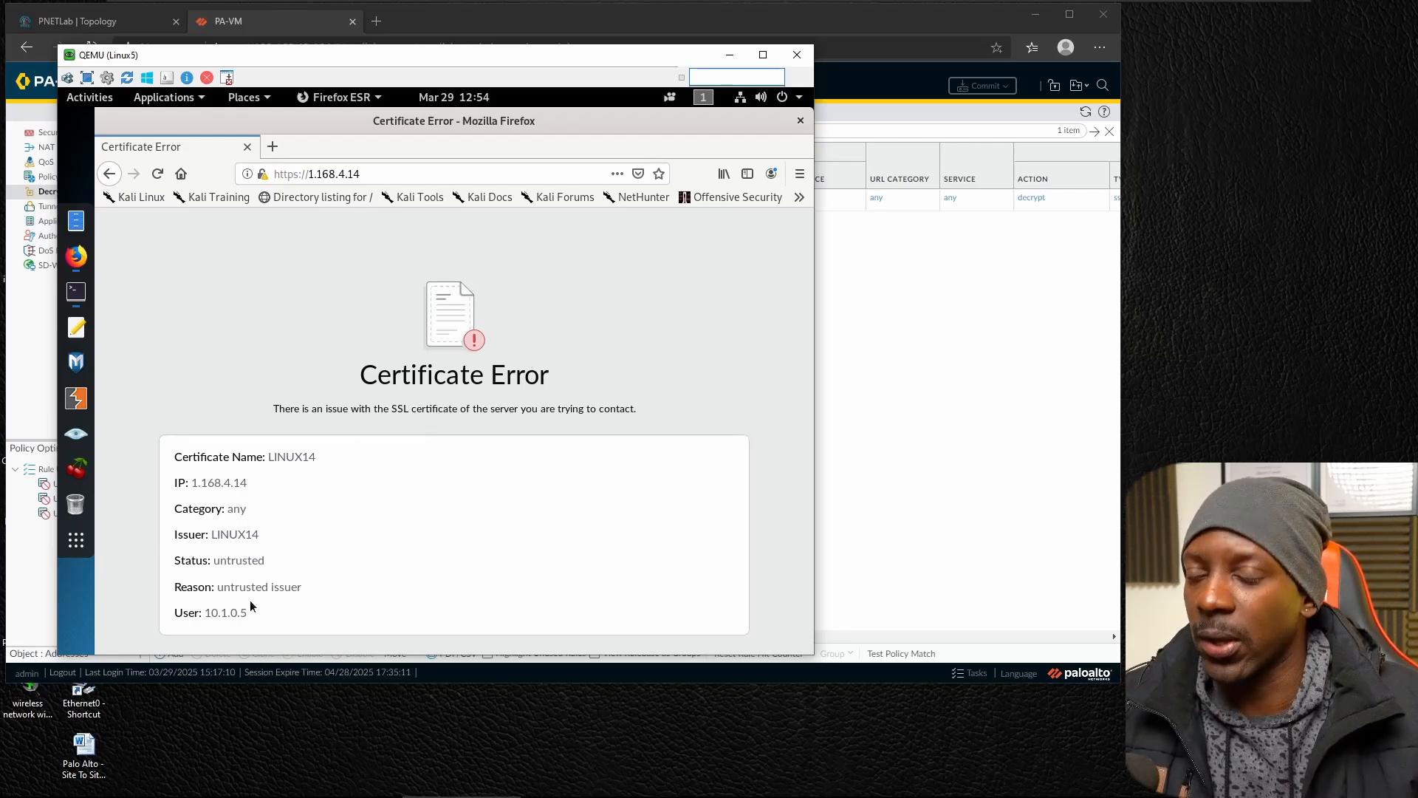
{"action": "left_click_drag", "start_coordinate": [223, 587], "coordinate": [316, 586]}
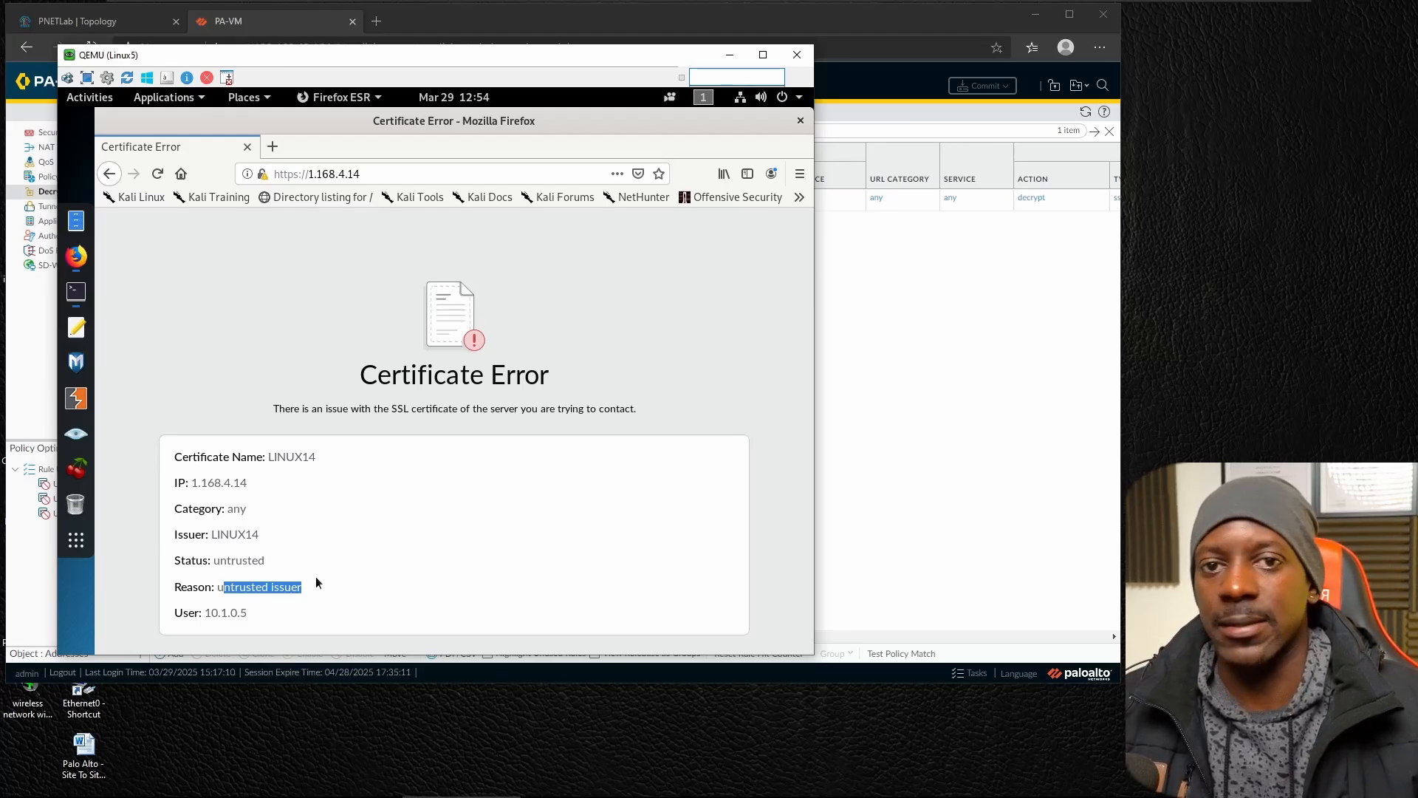
{"action": "left_click", "coordinate": [275, 146]}
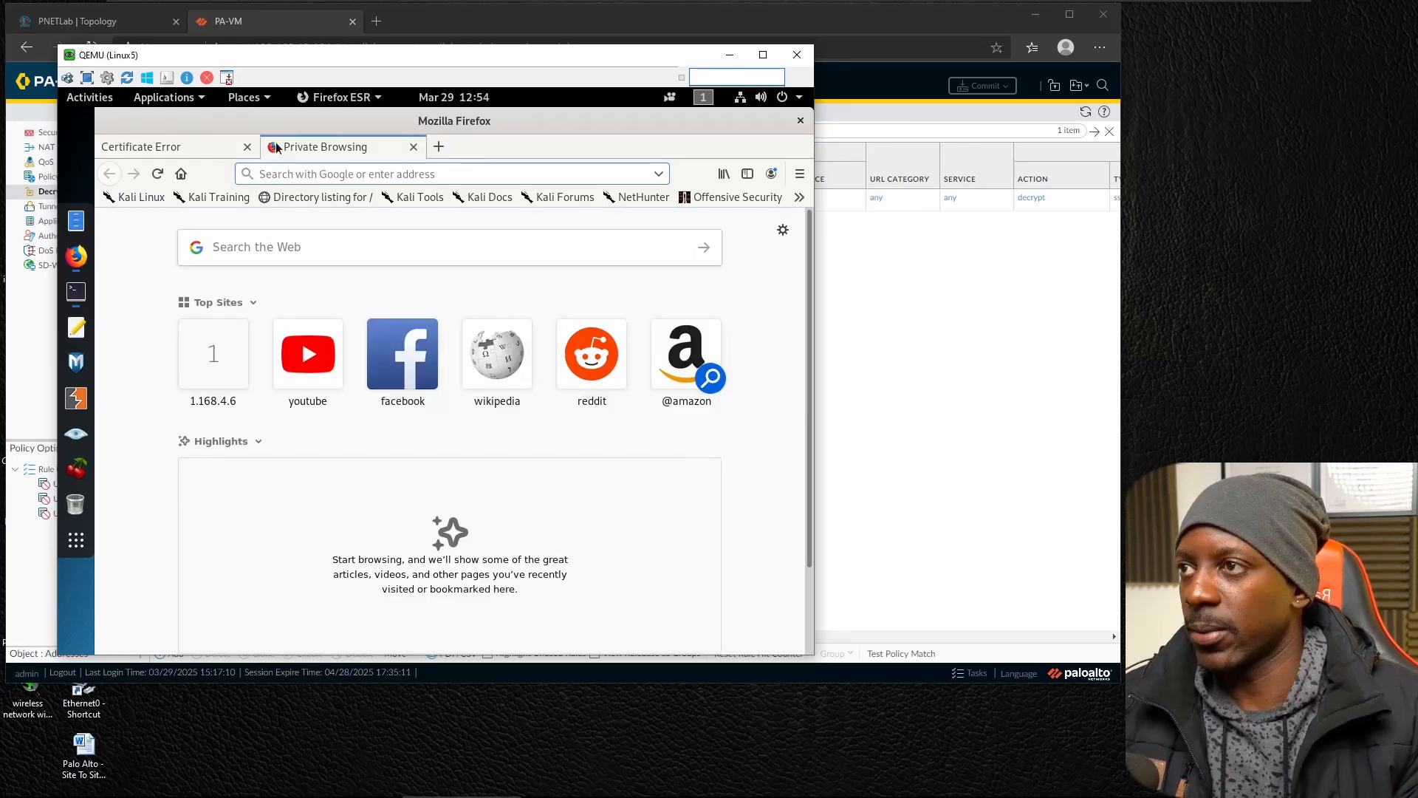
{"action": "type", "text": "https://1"}
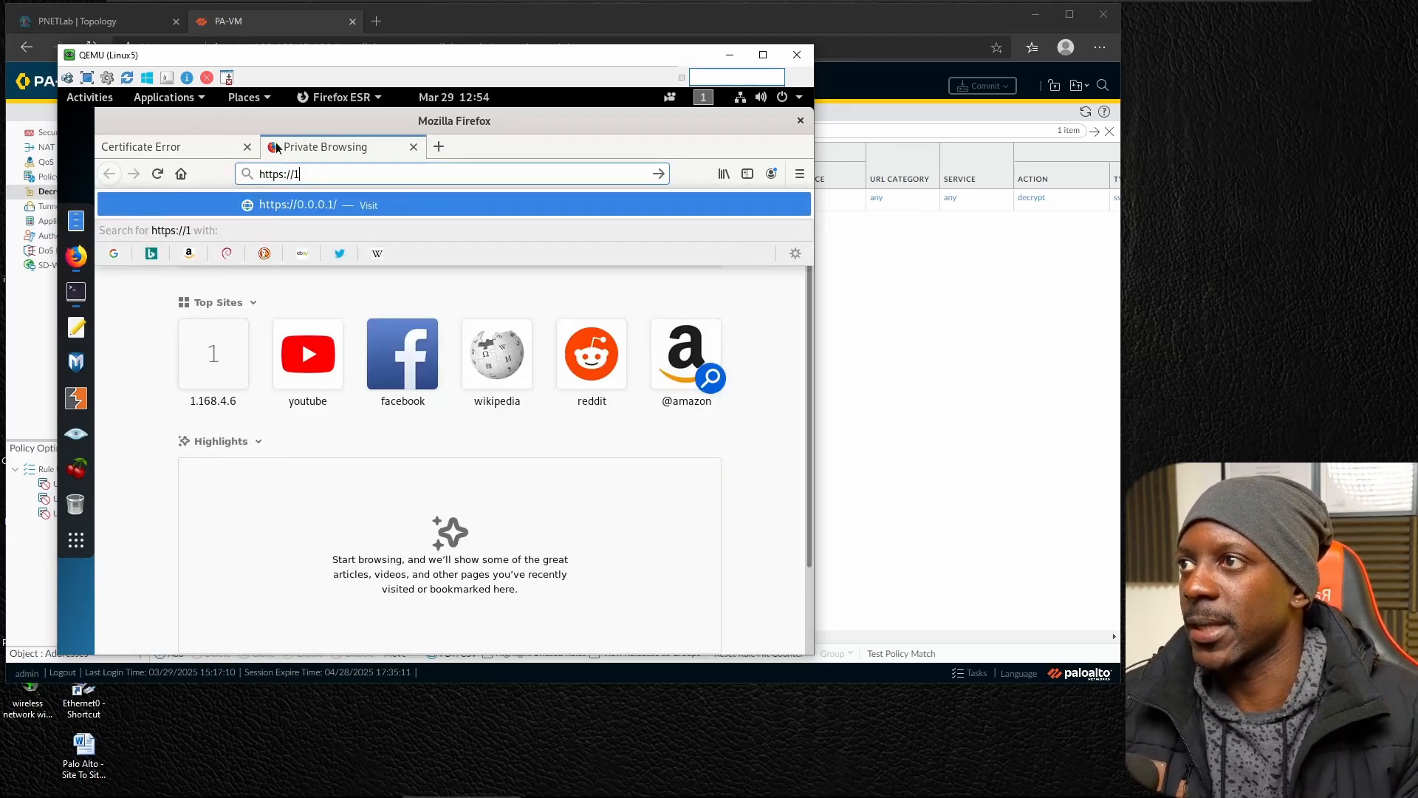
{"action": "type", "text": ".168.4.6"}
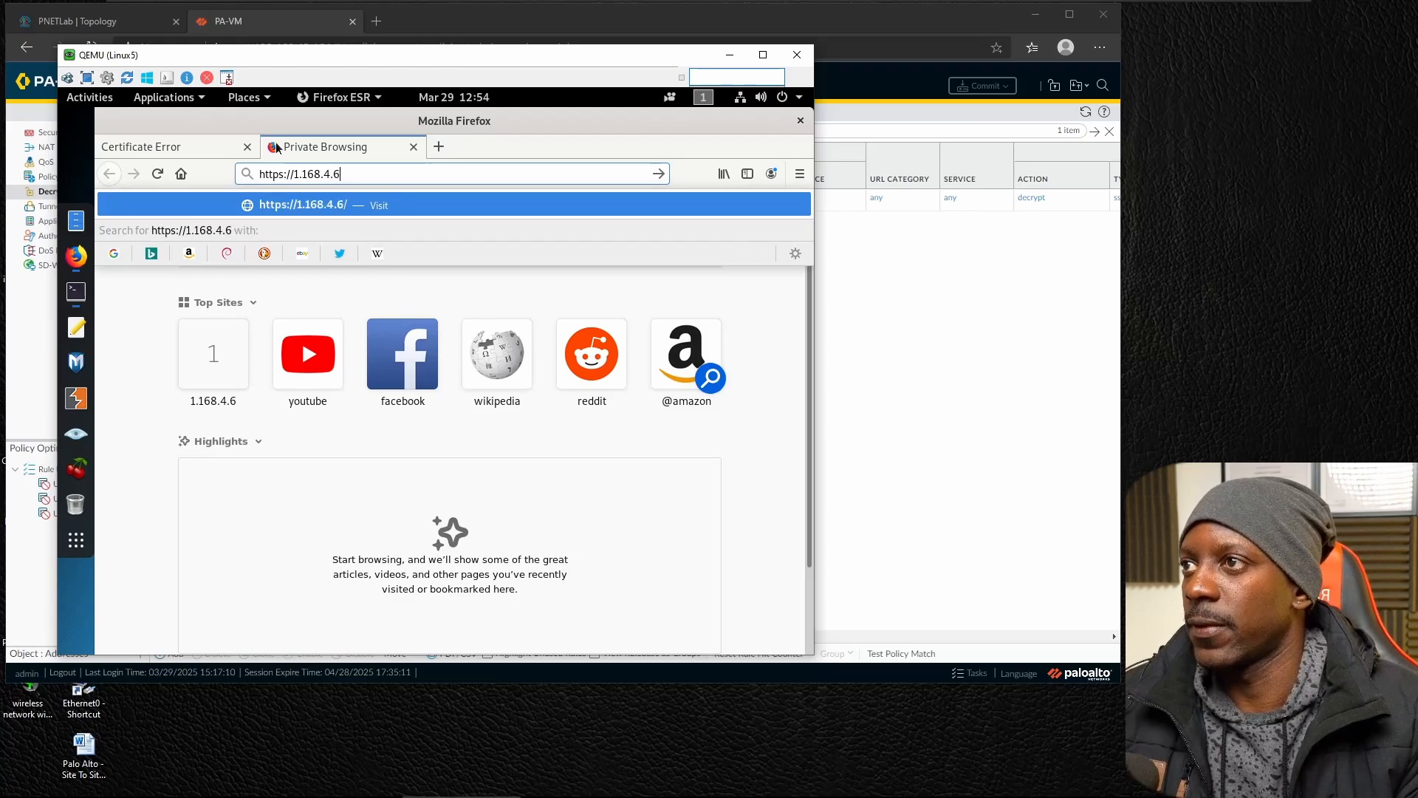
{"action": "key", "text": "Return"}
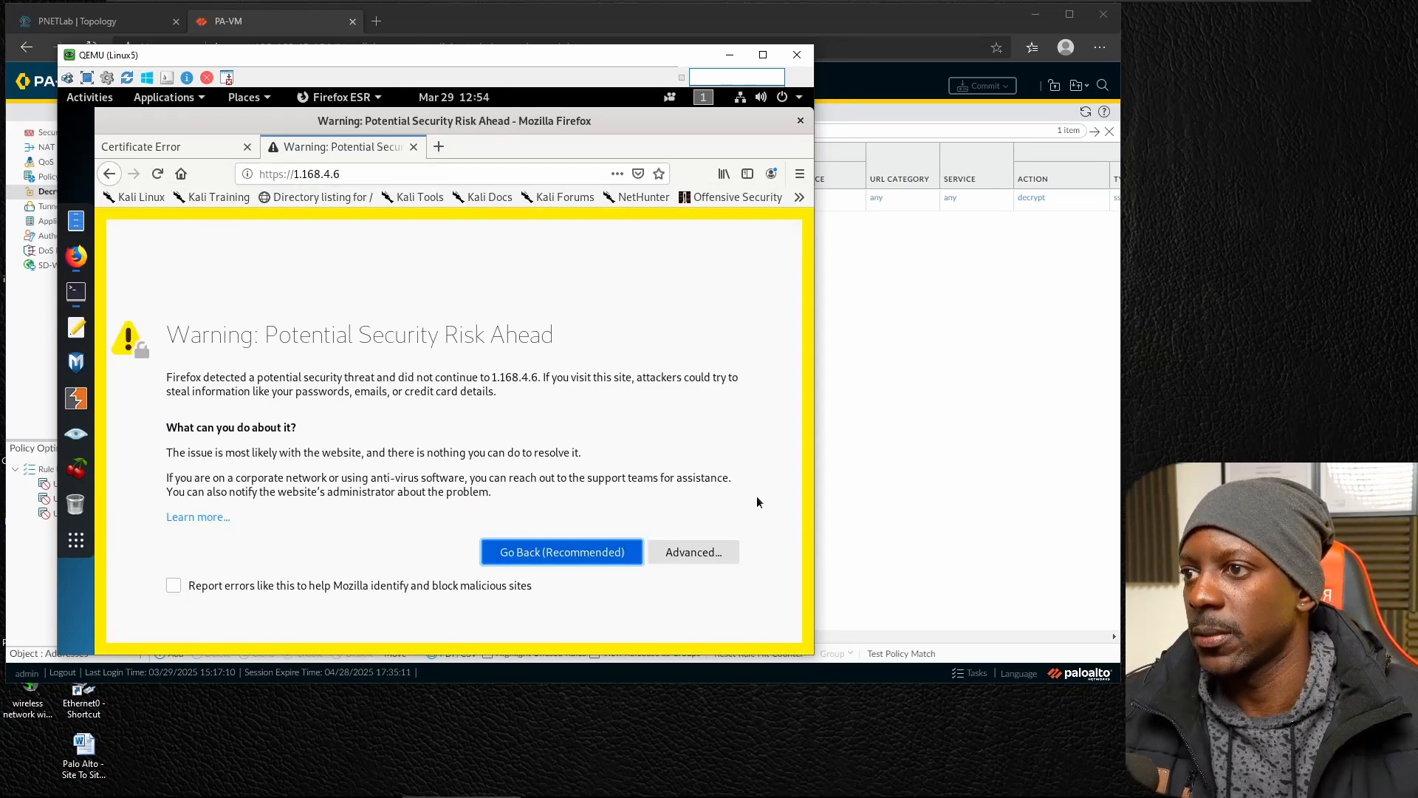
{"action": "left_click", "coordinate": [694, 553]}
{"action": "scroll", "coordinate": [605, 618], "scroll_direction": "down", "scroll_amount": 5}
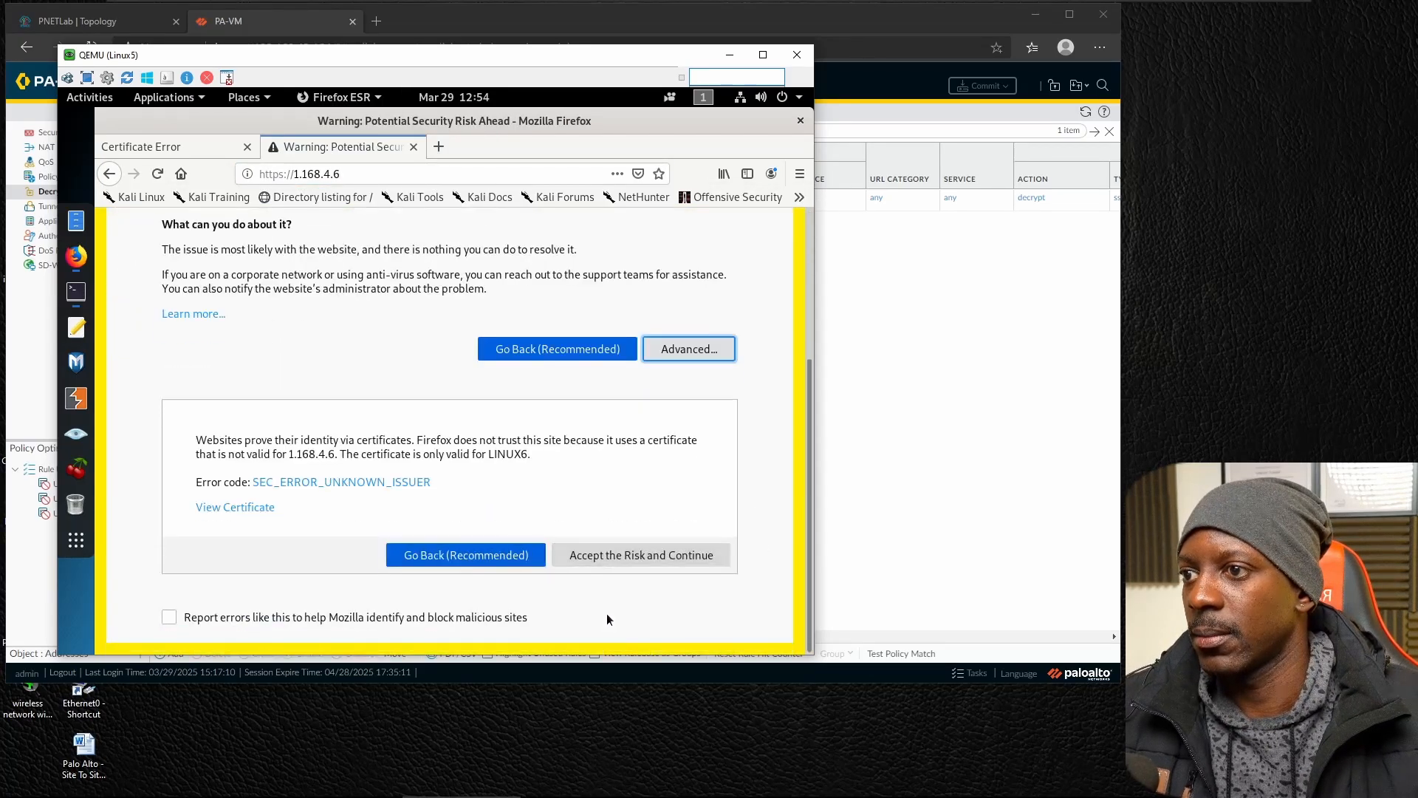
{"action": "left_click", "coordinate": [639, 556]}
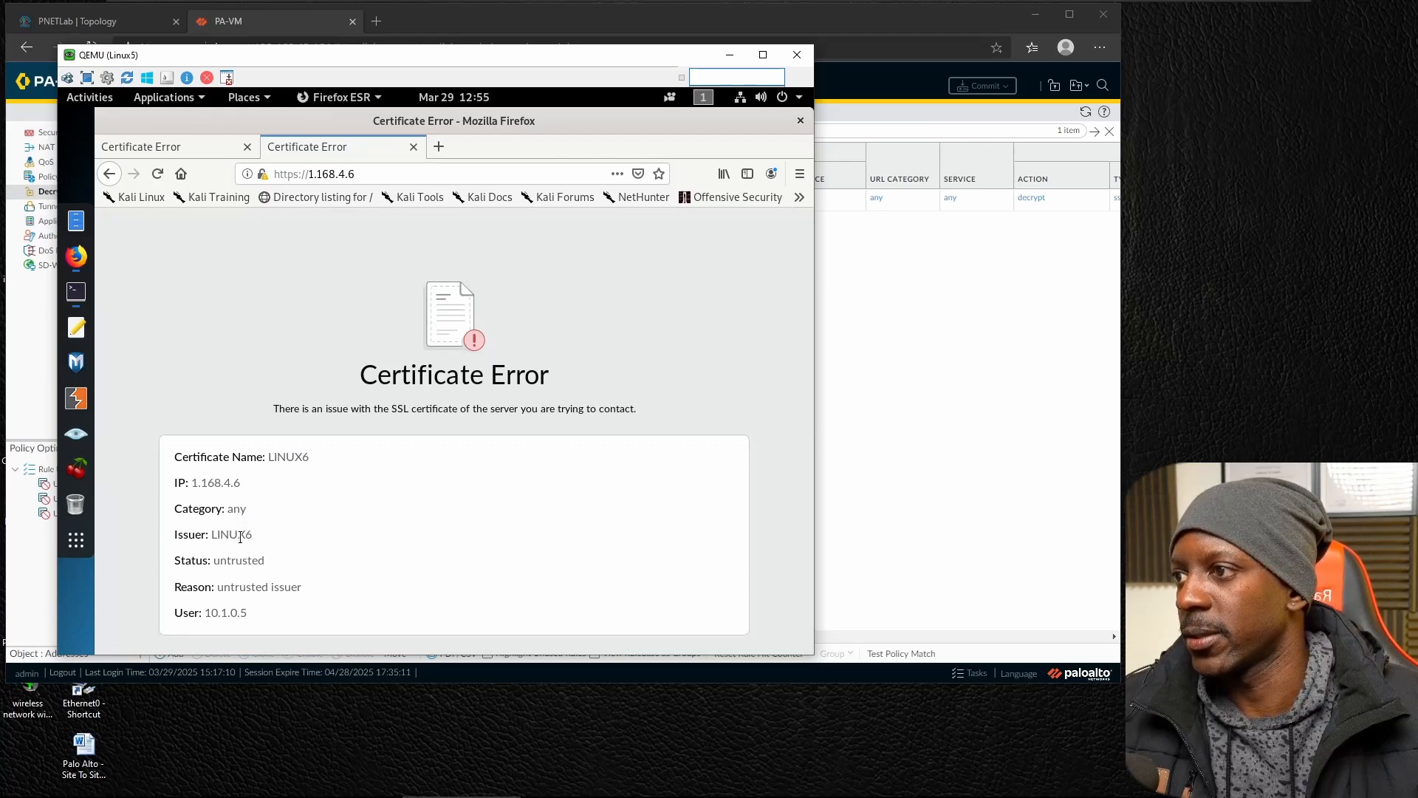
Examine the issuer of the certificate presented for 1.168.4.6 through the site's connection security details.
{"action": "left_click", "coordinate": [266, 173]}
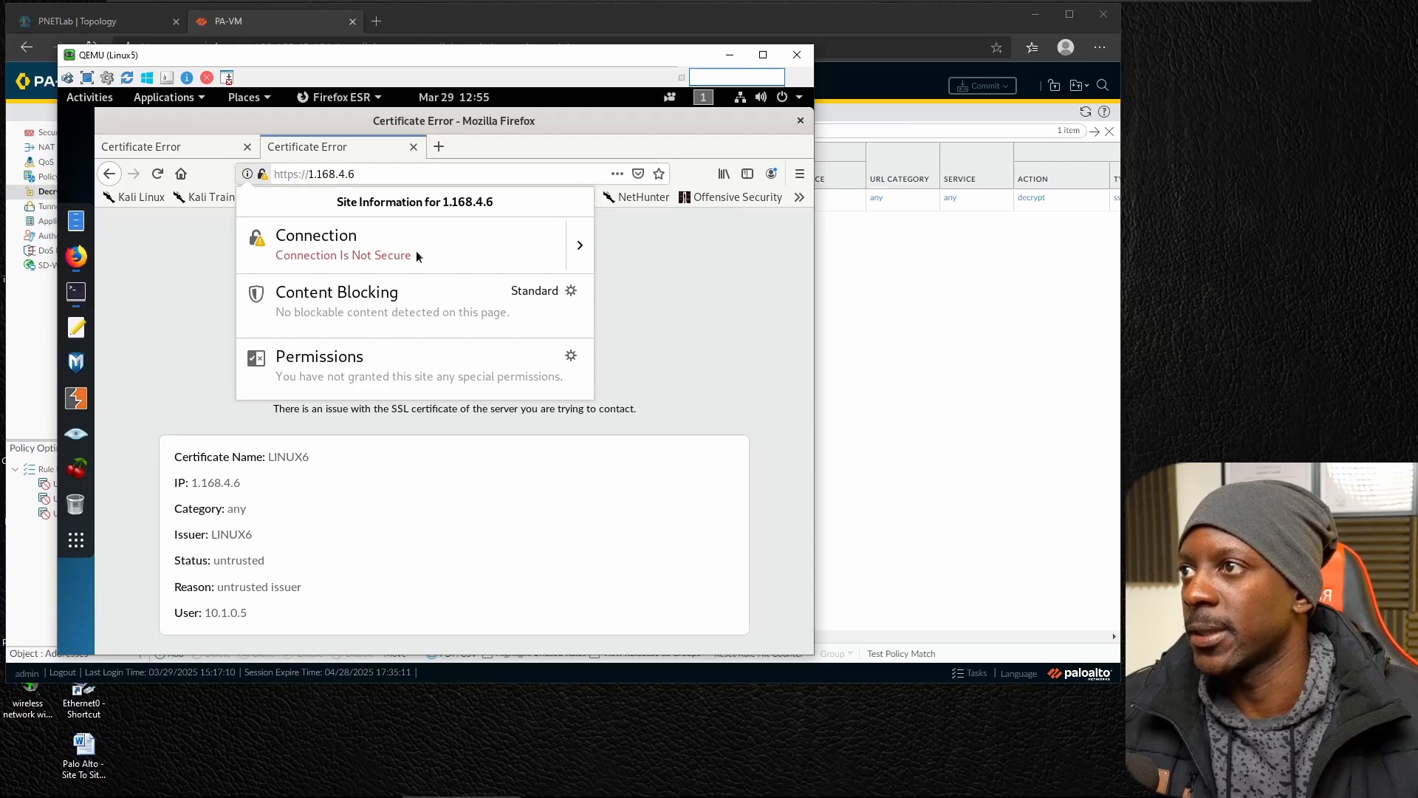
{"action": "left_click", "coordinate": [581, 243]}
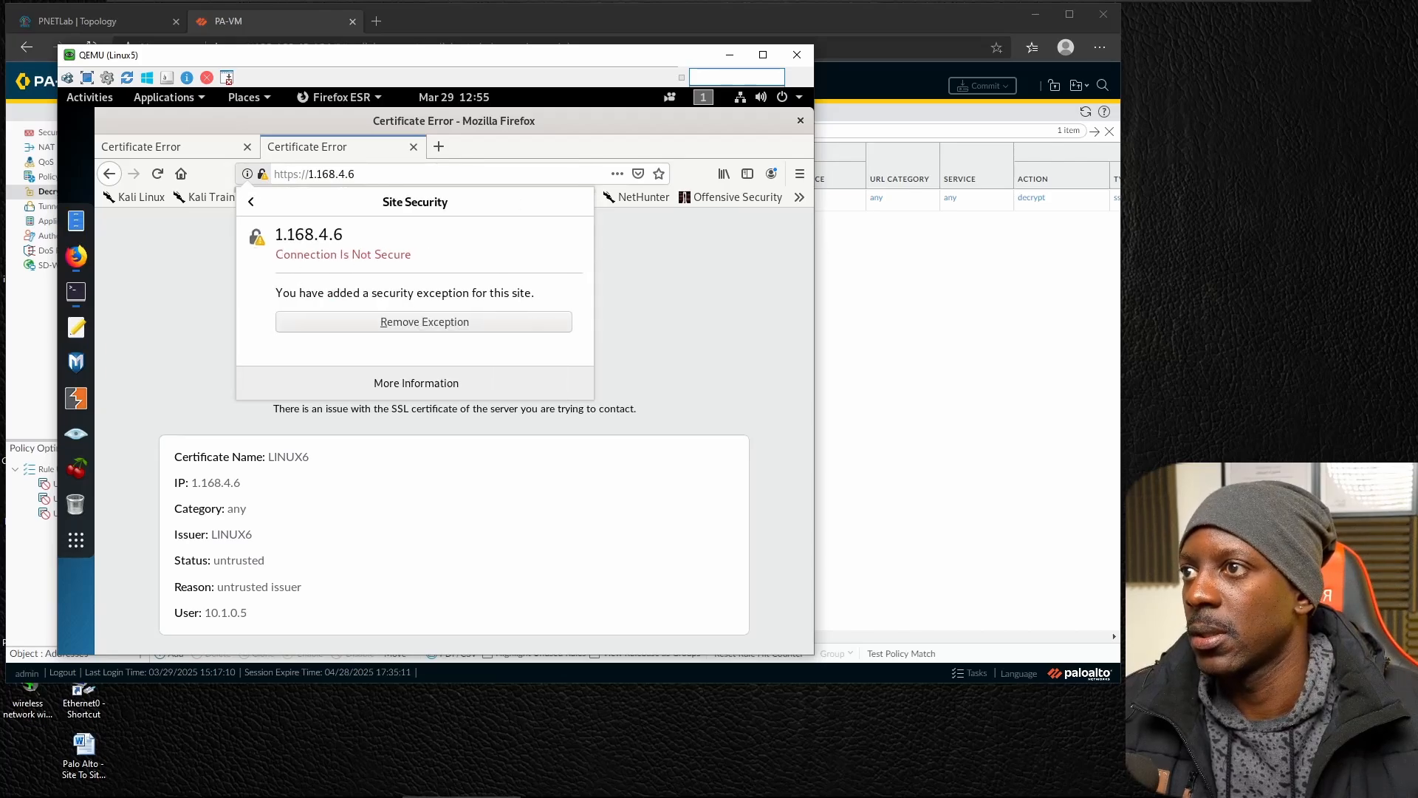
{"action": "left_click", "coordinate": [423, 381]}
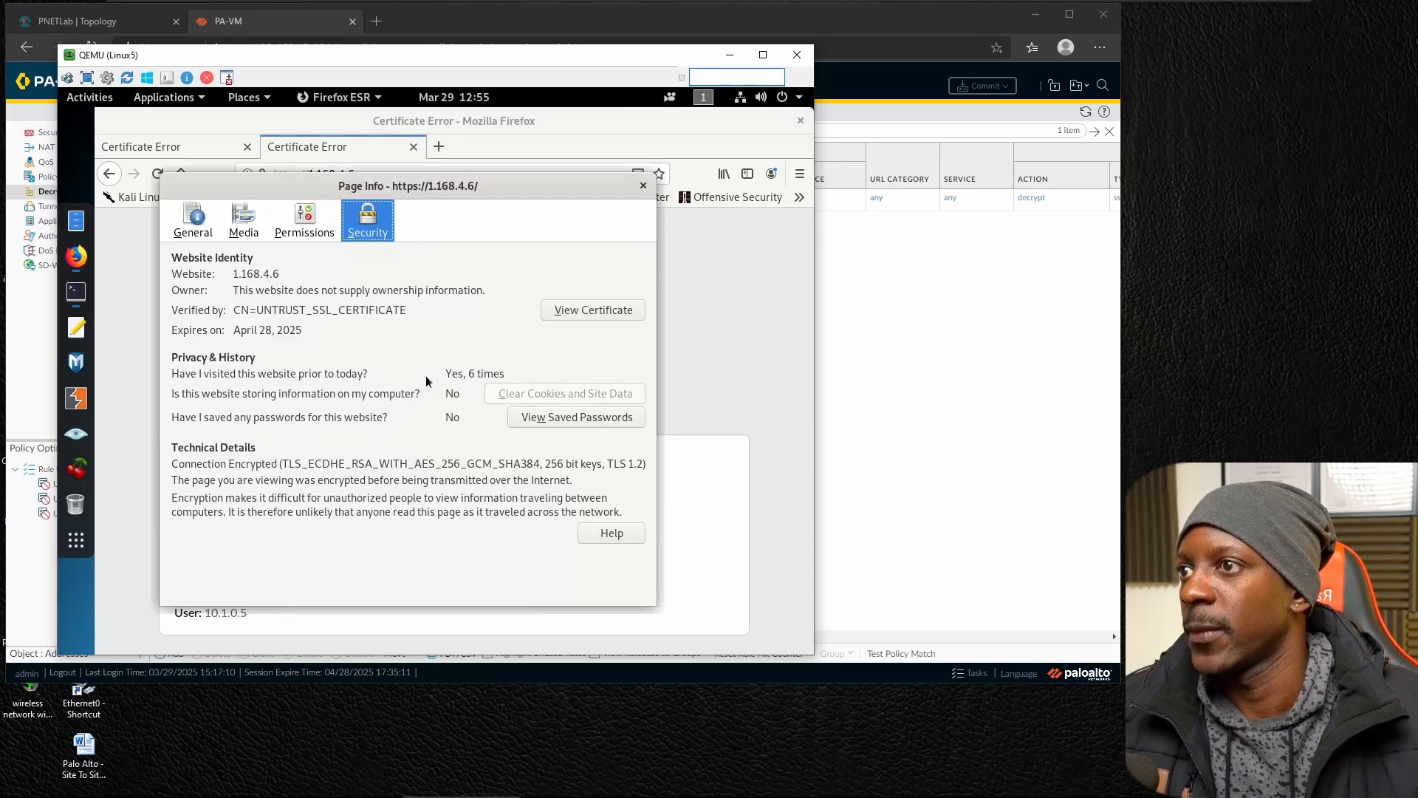
{"action": "left_click", "coordinate": [580, 313]}
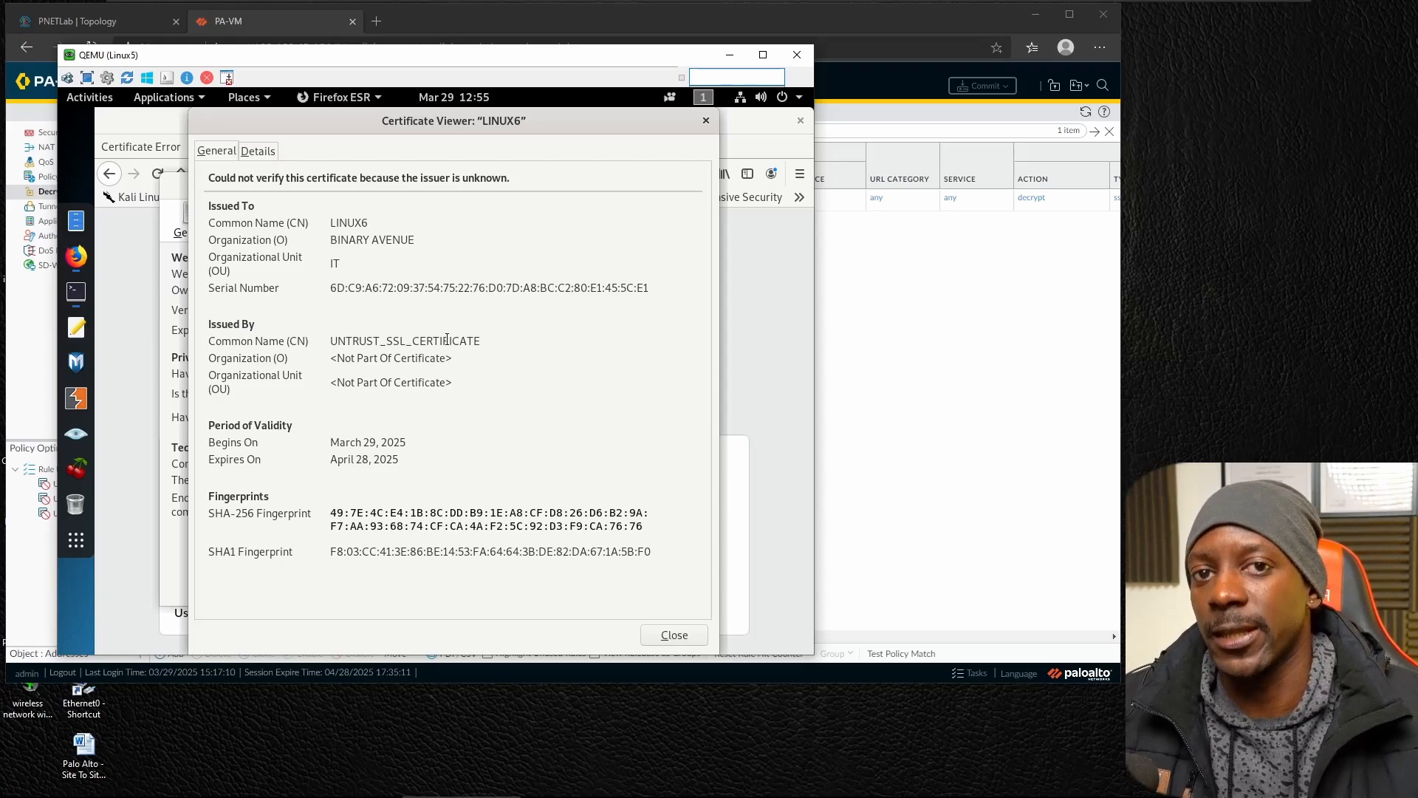
Switch to PA-VM, view the firewall's device certificates, and compare them with the issuer in the Linux5 certificate viewer.
{"action": "left_click", "coordinate": [952, 265]}
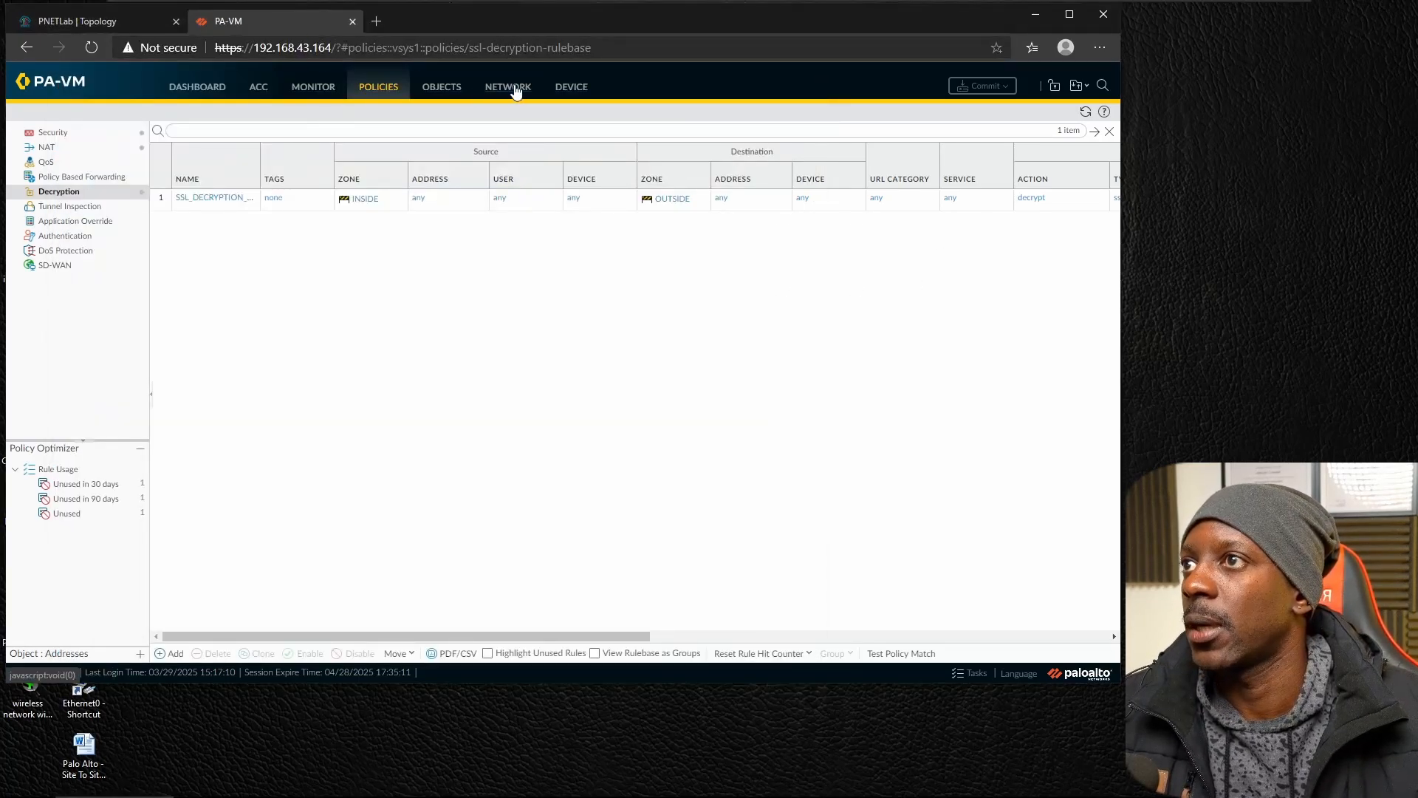
{"action": "left_click", "coordinate": [458, 87]}
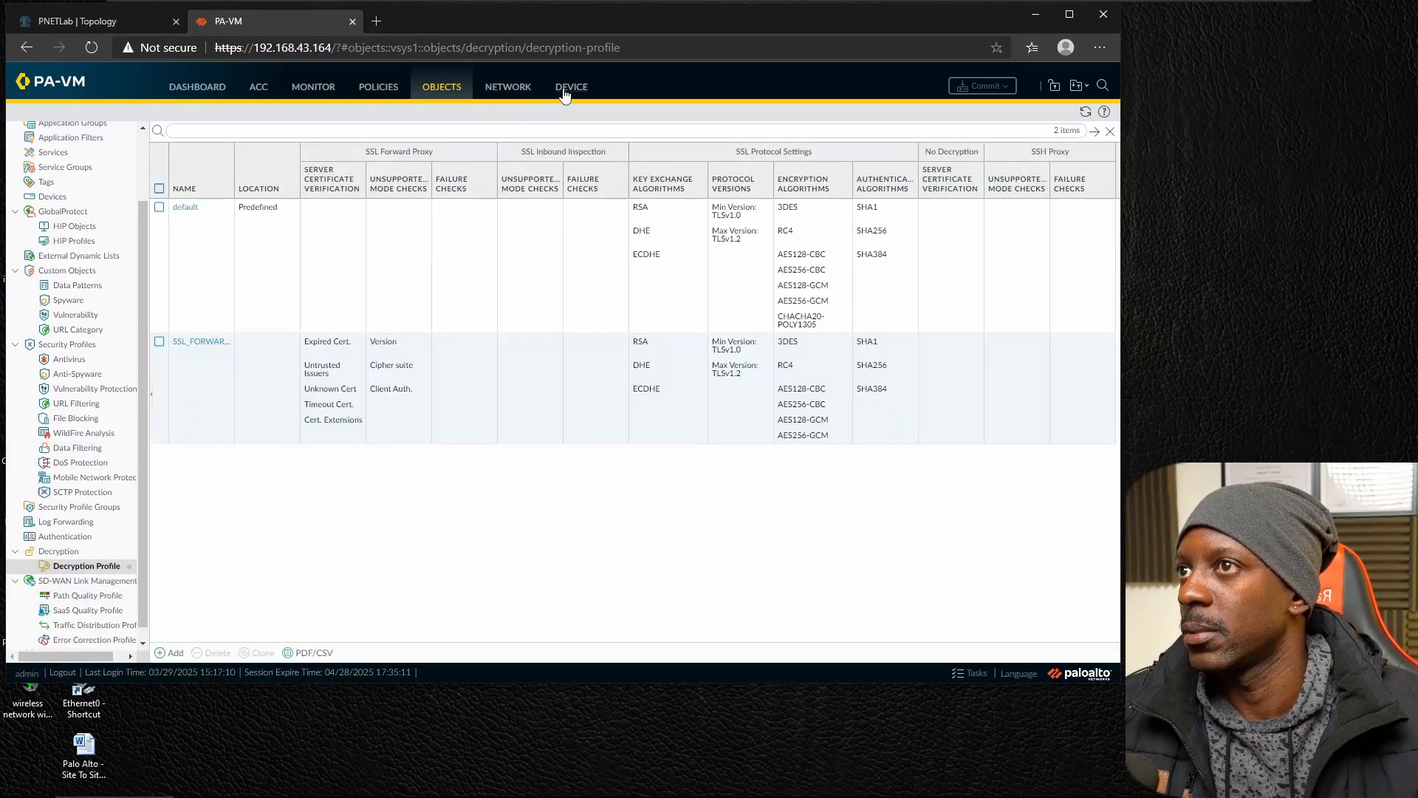
{"action": "left_click", "coordinate": [565, 92]}
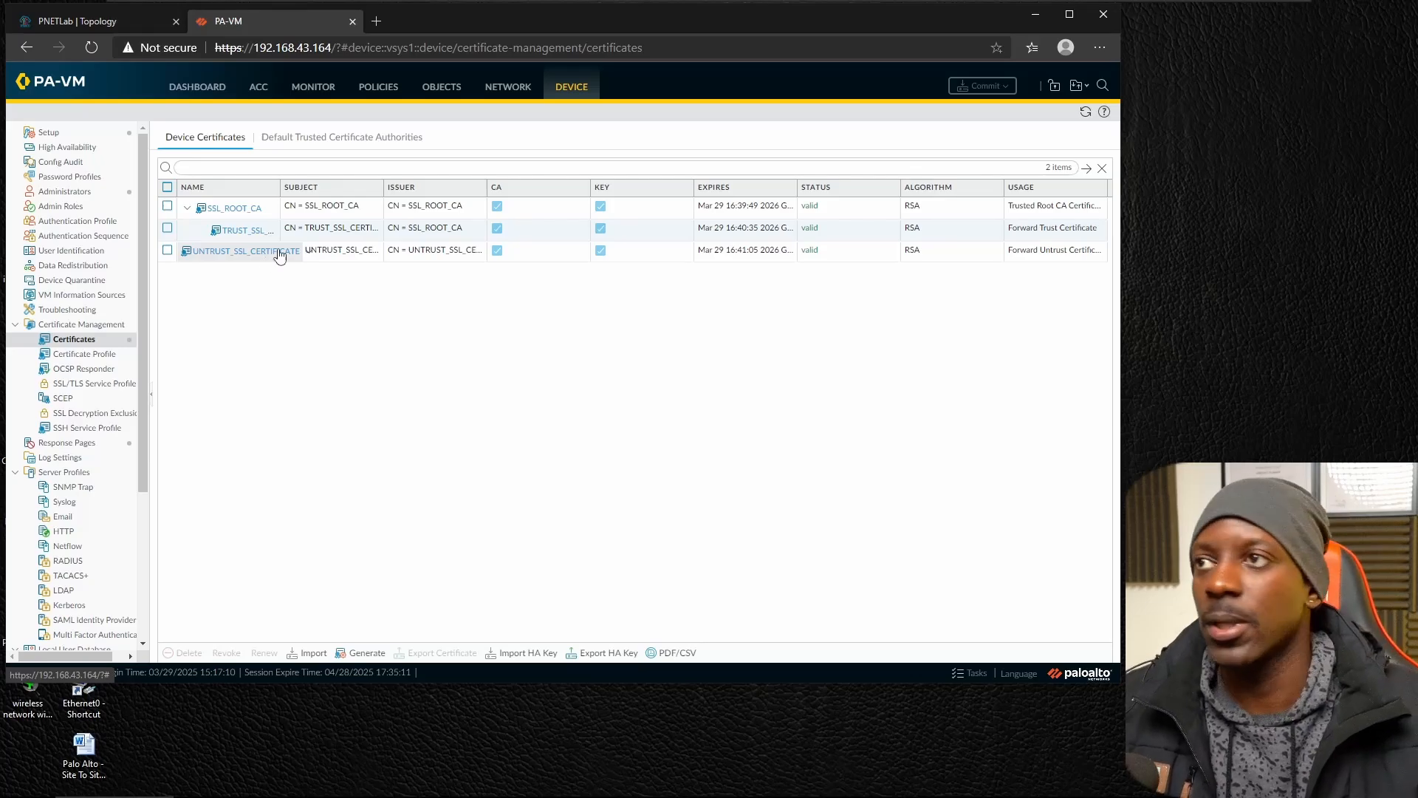
{"action": "key", "text": "alt+Tab"}
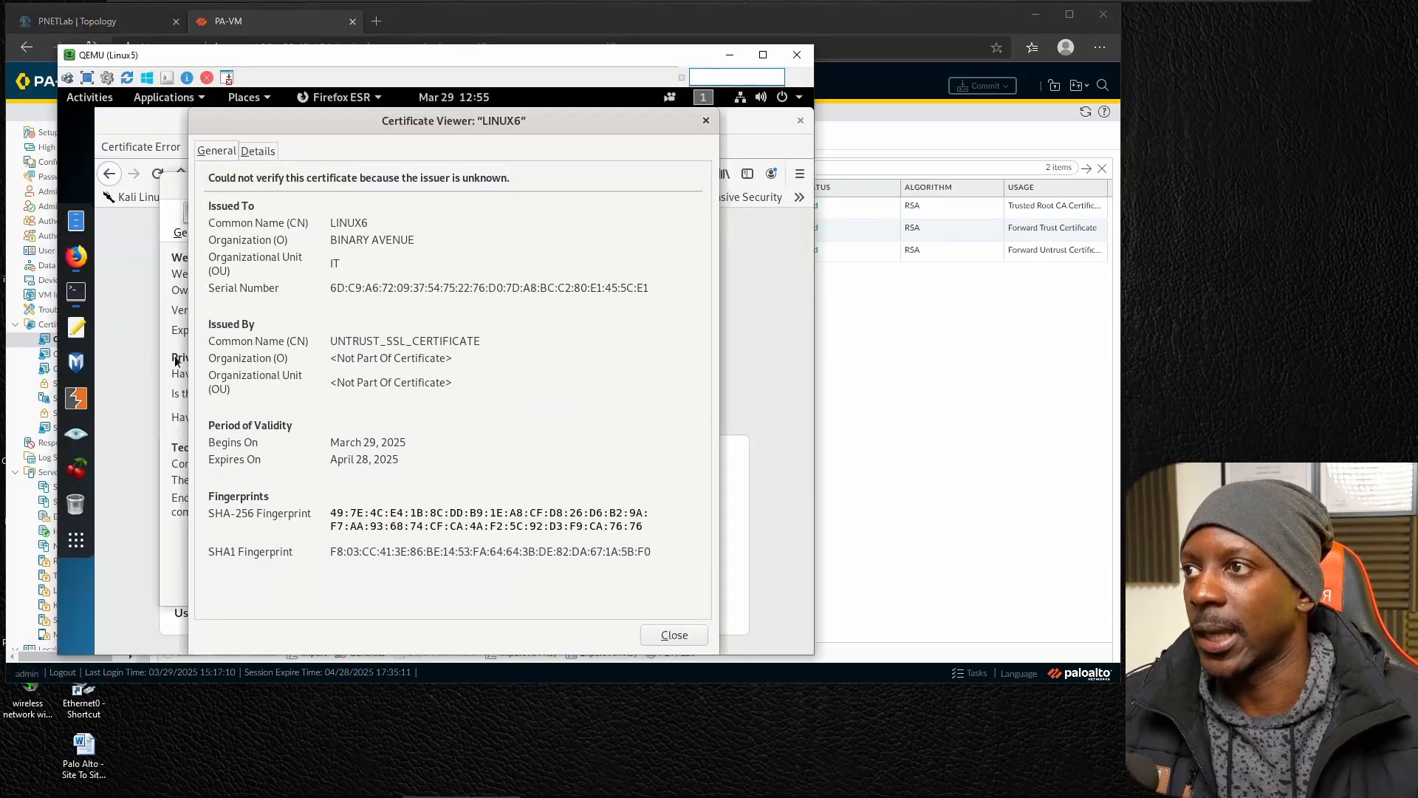
Return to PA-VM and review the decryption logs and the traffic logs, including the session end reason of each entry.
{"action": "left_click", "coordinate": [893, 353]}
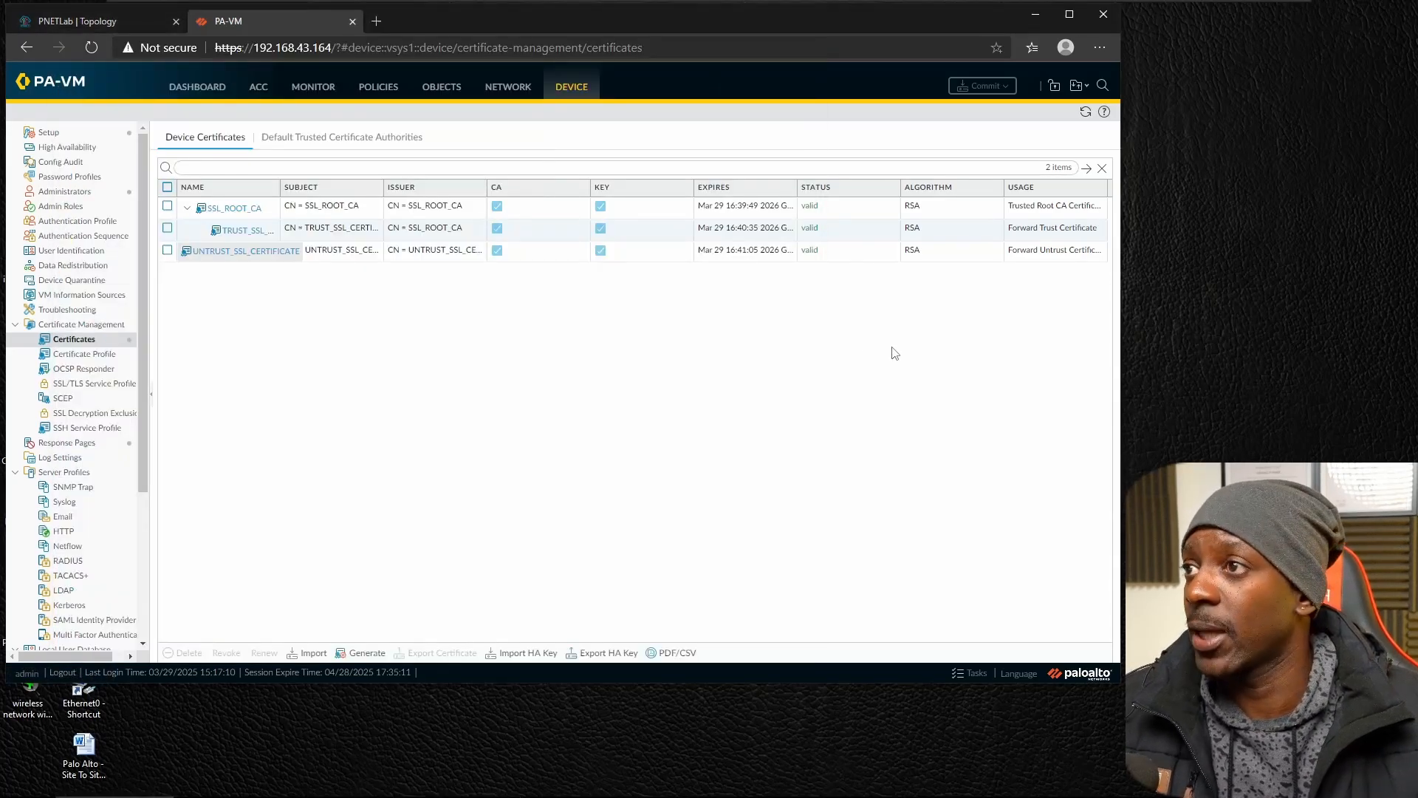
{"action": "left_click", "coordinate": [313, 90]}
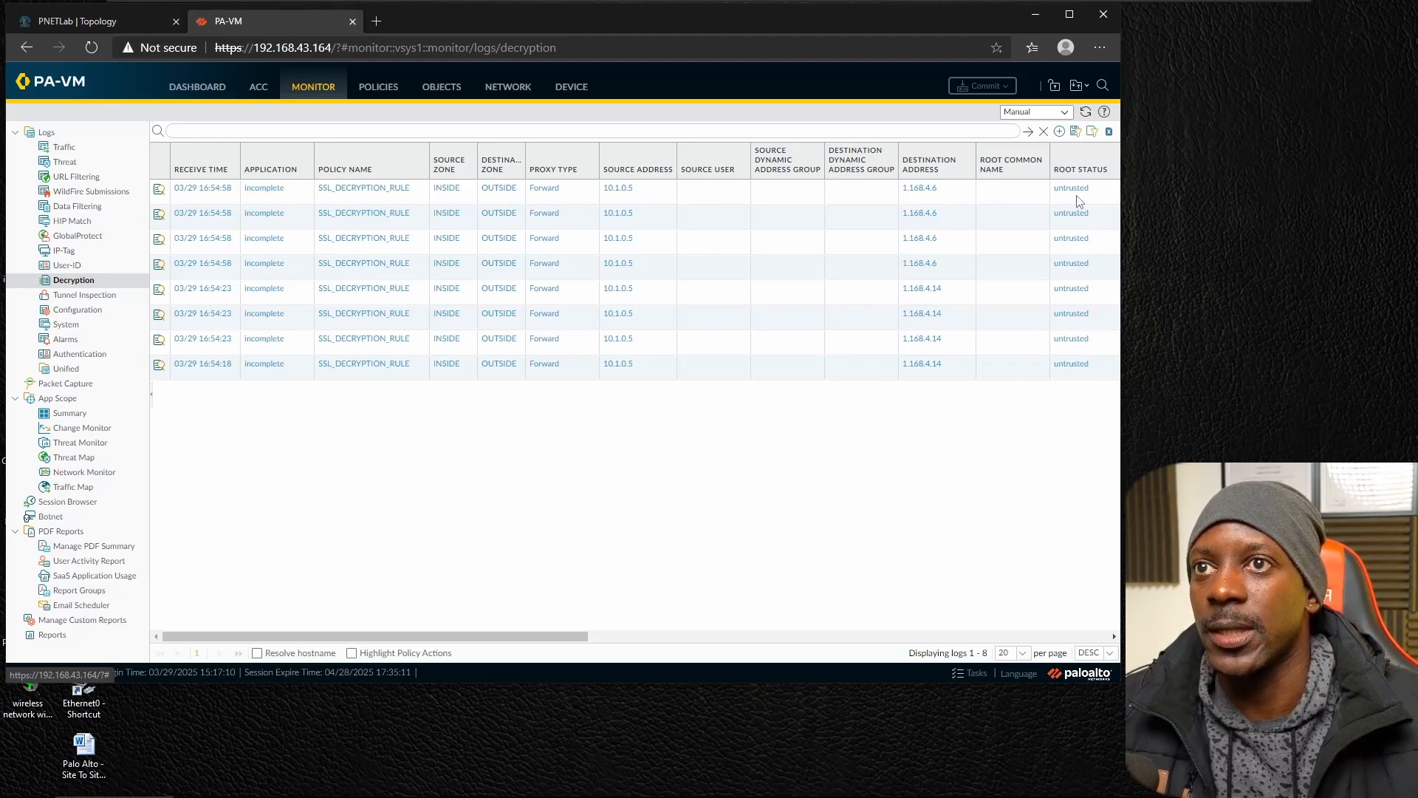
{"action": "left_click", "coordinate": [62, 149]}
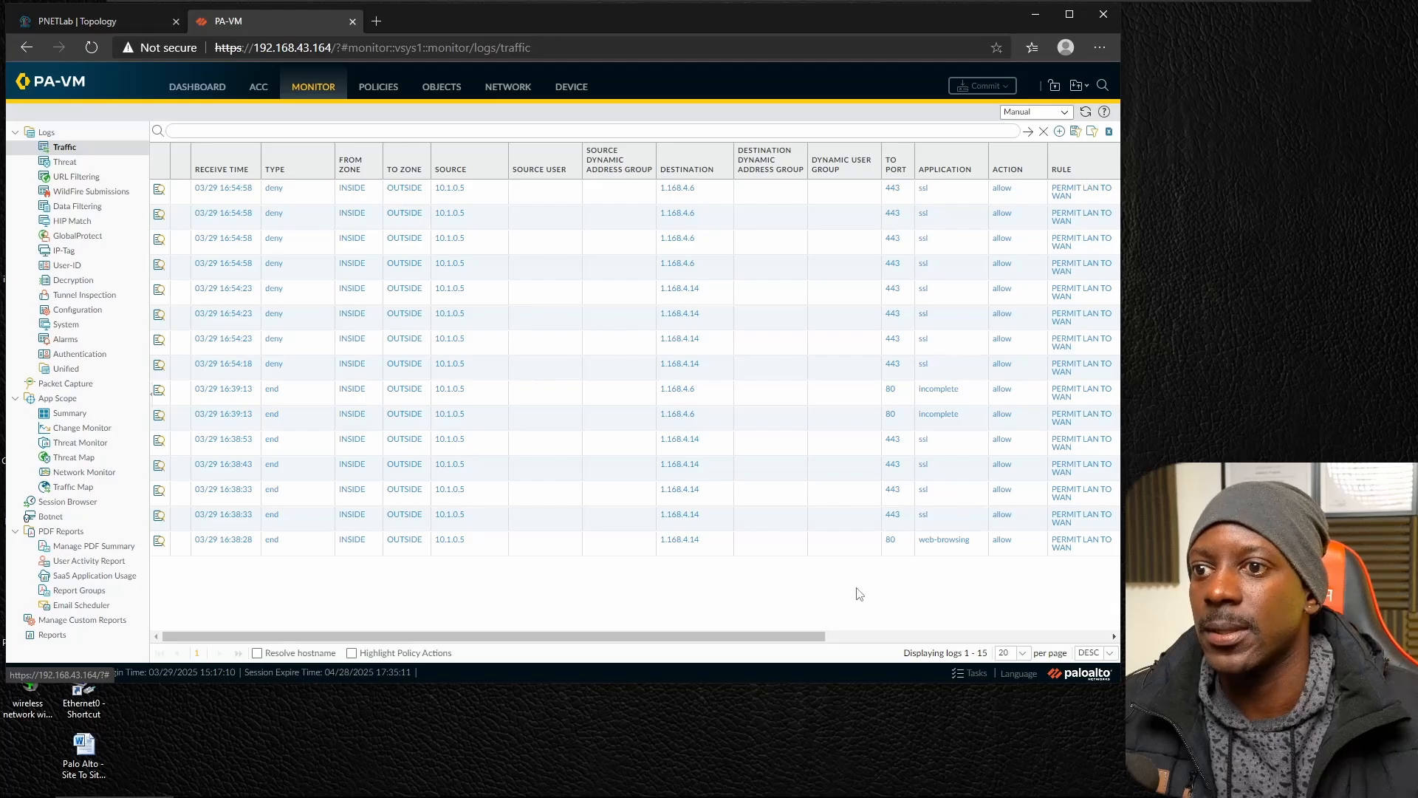
{"action": "left_click_drag", "start_coordinate": [822, 637], "coordinate": [1082, 650]}
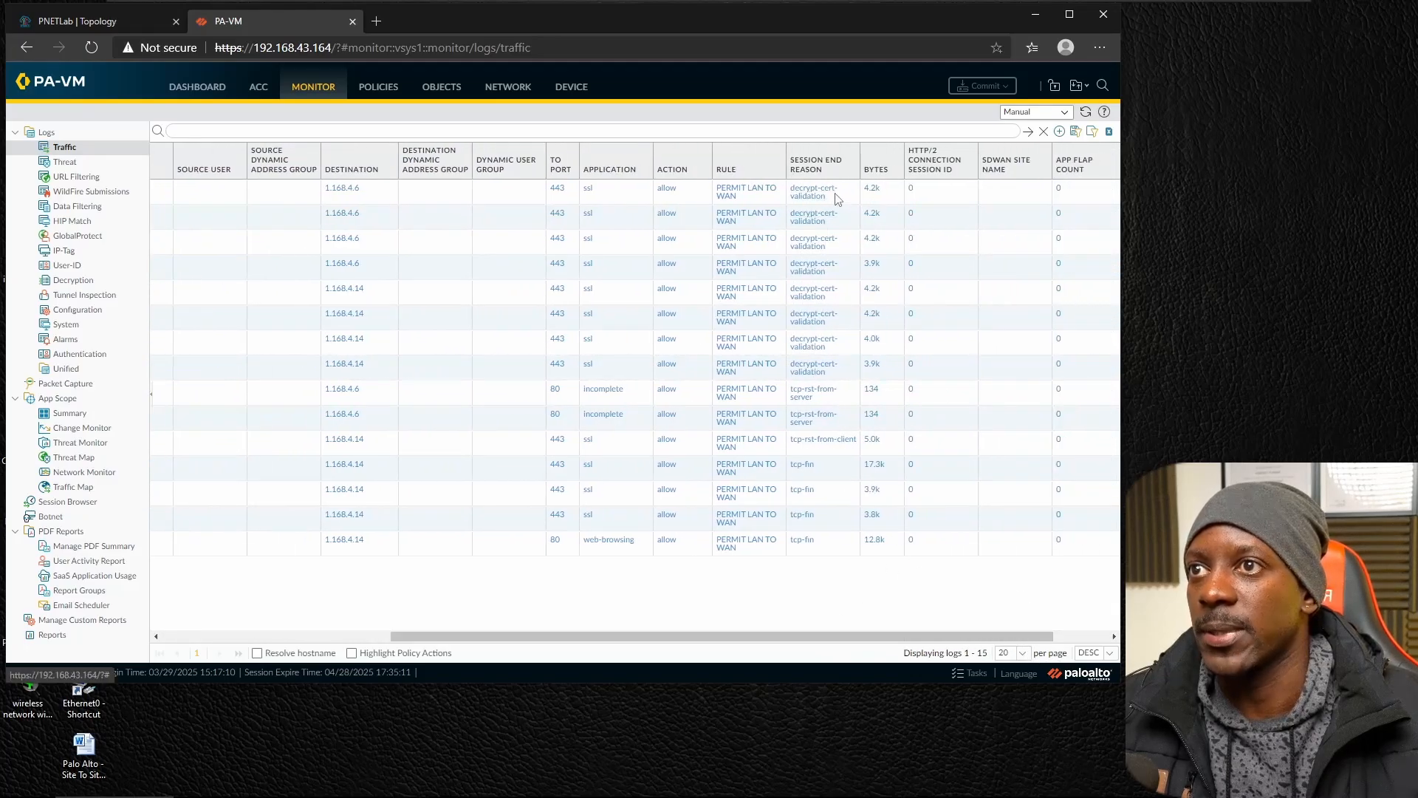
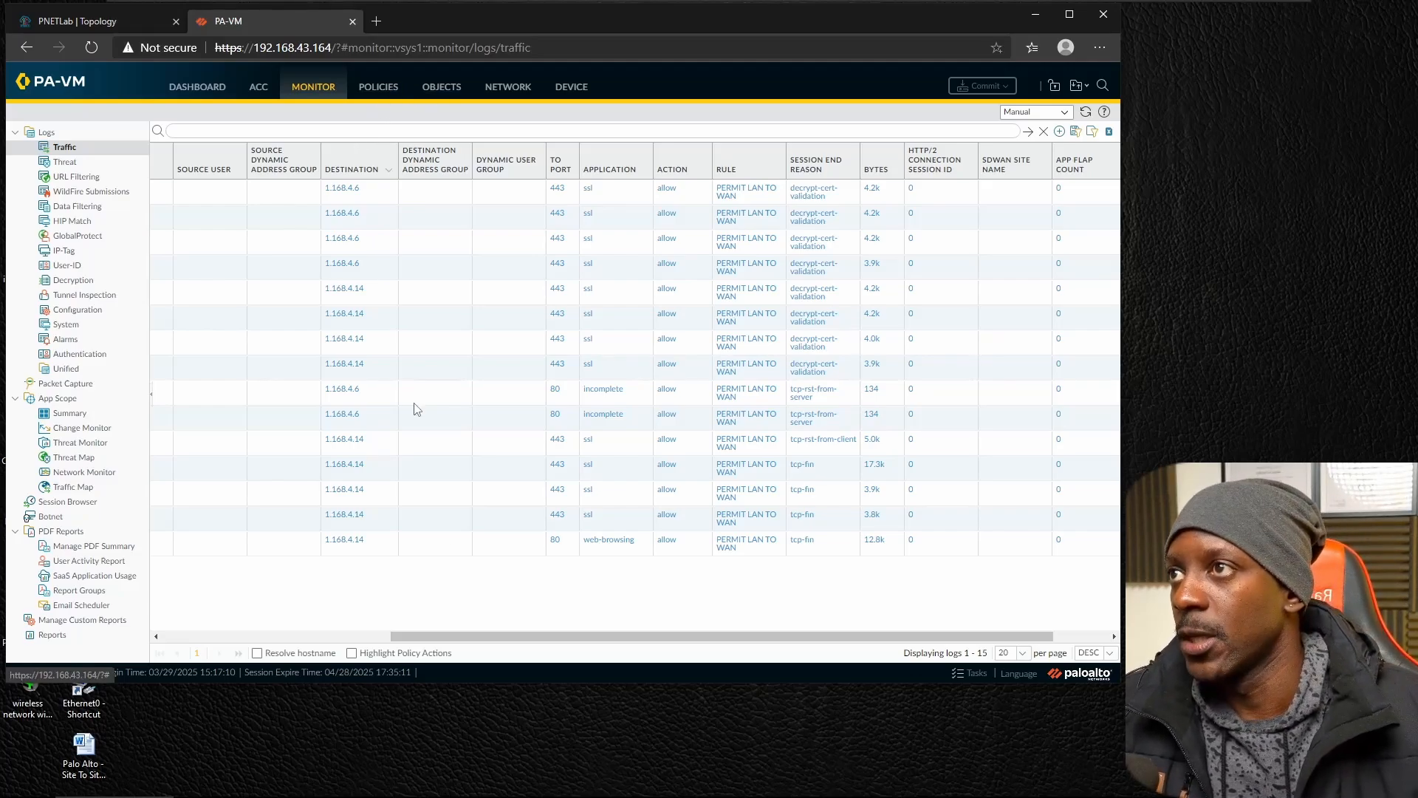
Switch to the Linux14 machine, unlock it with the account password, and highlight linux14.crt and linux14.key in the terminal's file listing.
{"action": "mouse_move", "coordinate": [429, 796]}
{"action": "left_click", "coordinate": [664, 777]}
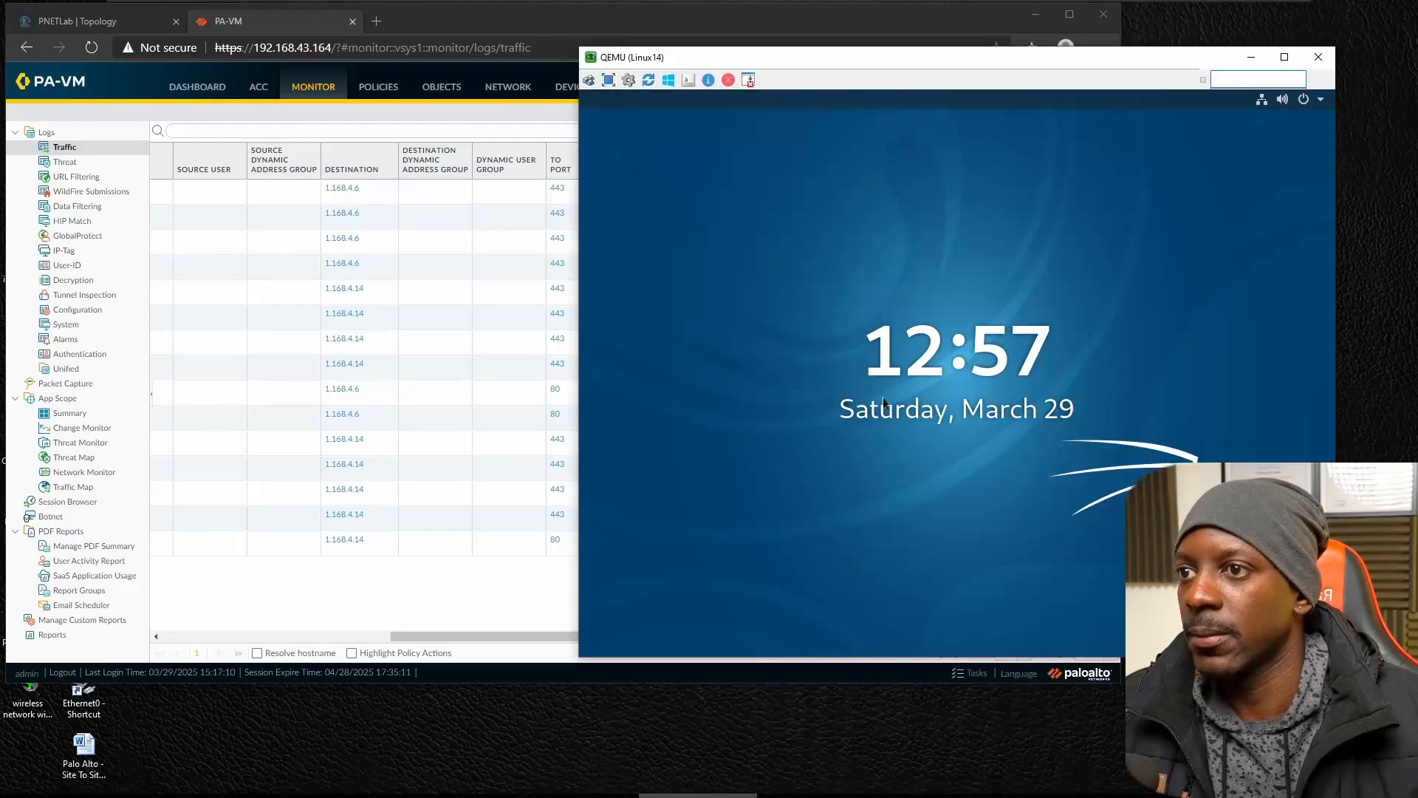
{"action": "left_click", "coordinate": [882, 396]}
{"action": "type", "text": "••••"}
{"action": "key", "text": "Return"}
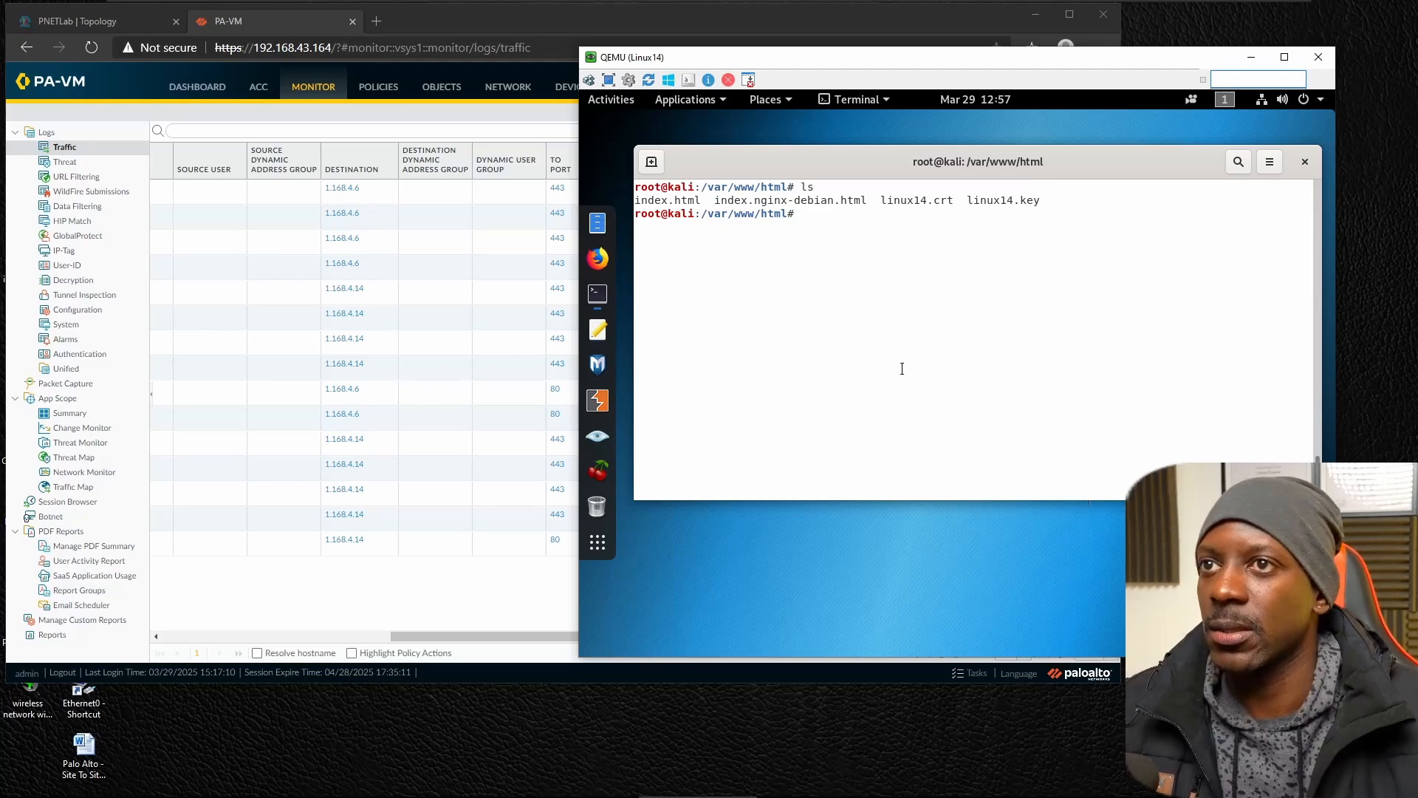
{"action": "left_click_drag", "start_coordinate": [877, 201], "coordinate": [1035, 196]}
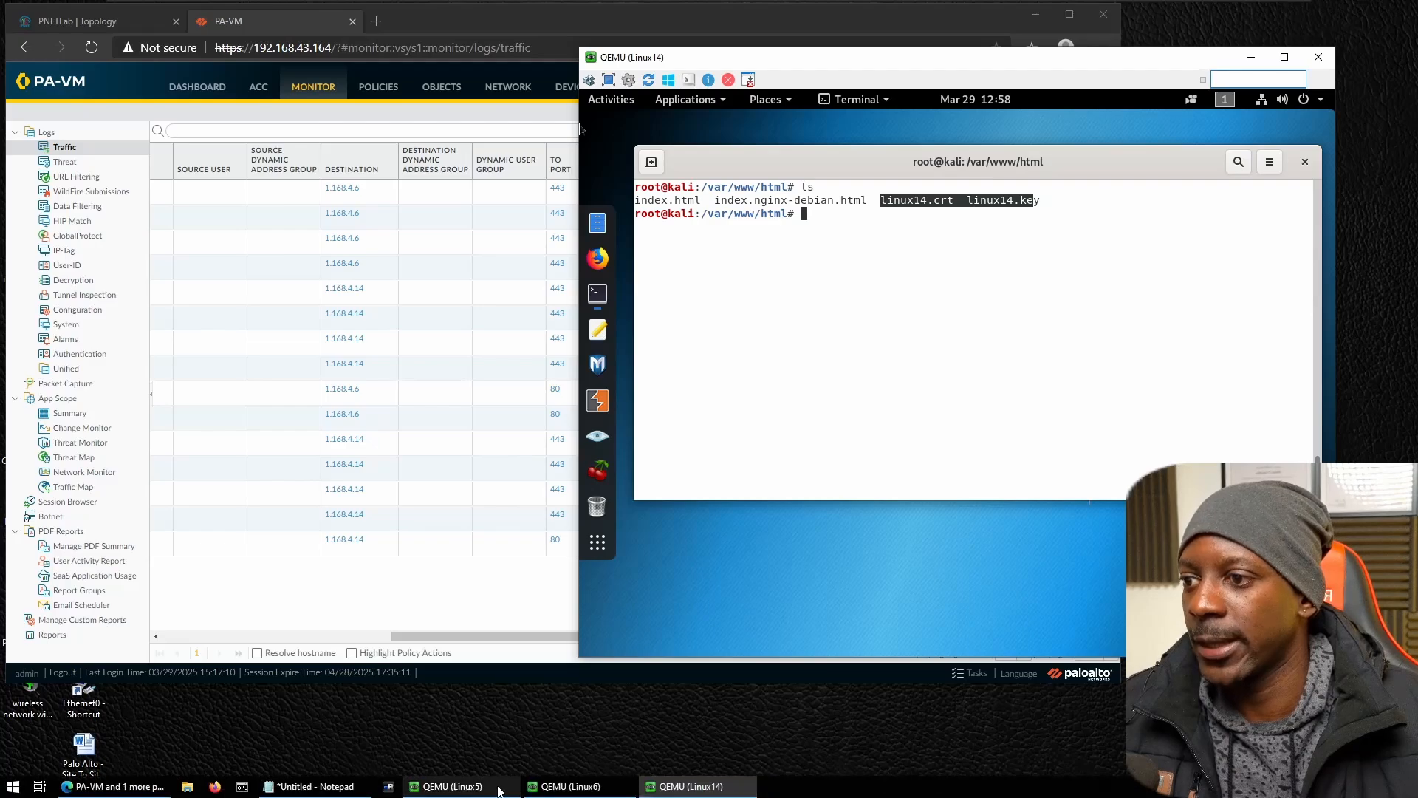
Switch to the Linux5 machine and close the certificate viewer, the page information window and Firefox.
{"action": "left_click", "coordinate": [463, 789]}
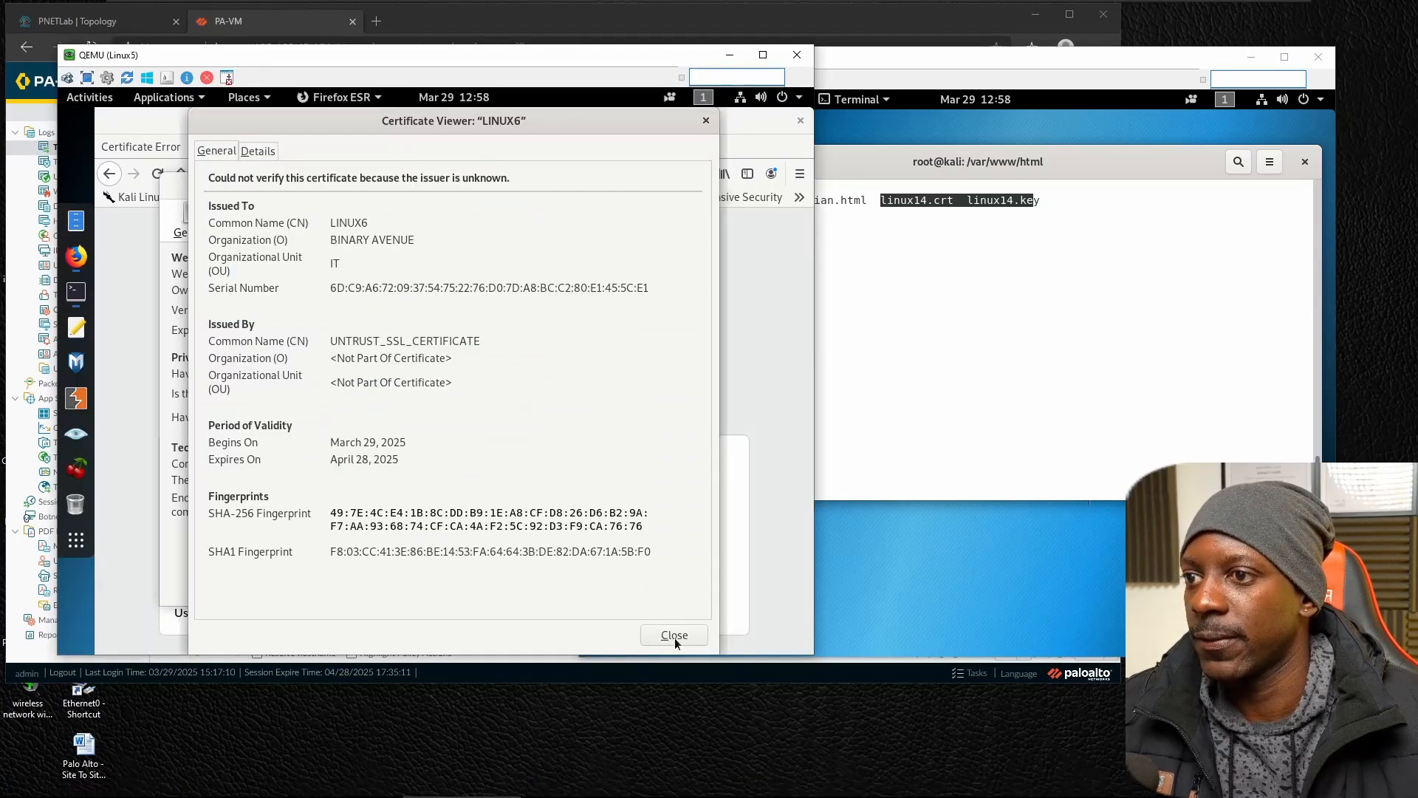
{"action": "left_click", "coordinate": [674, 637]}
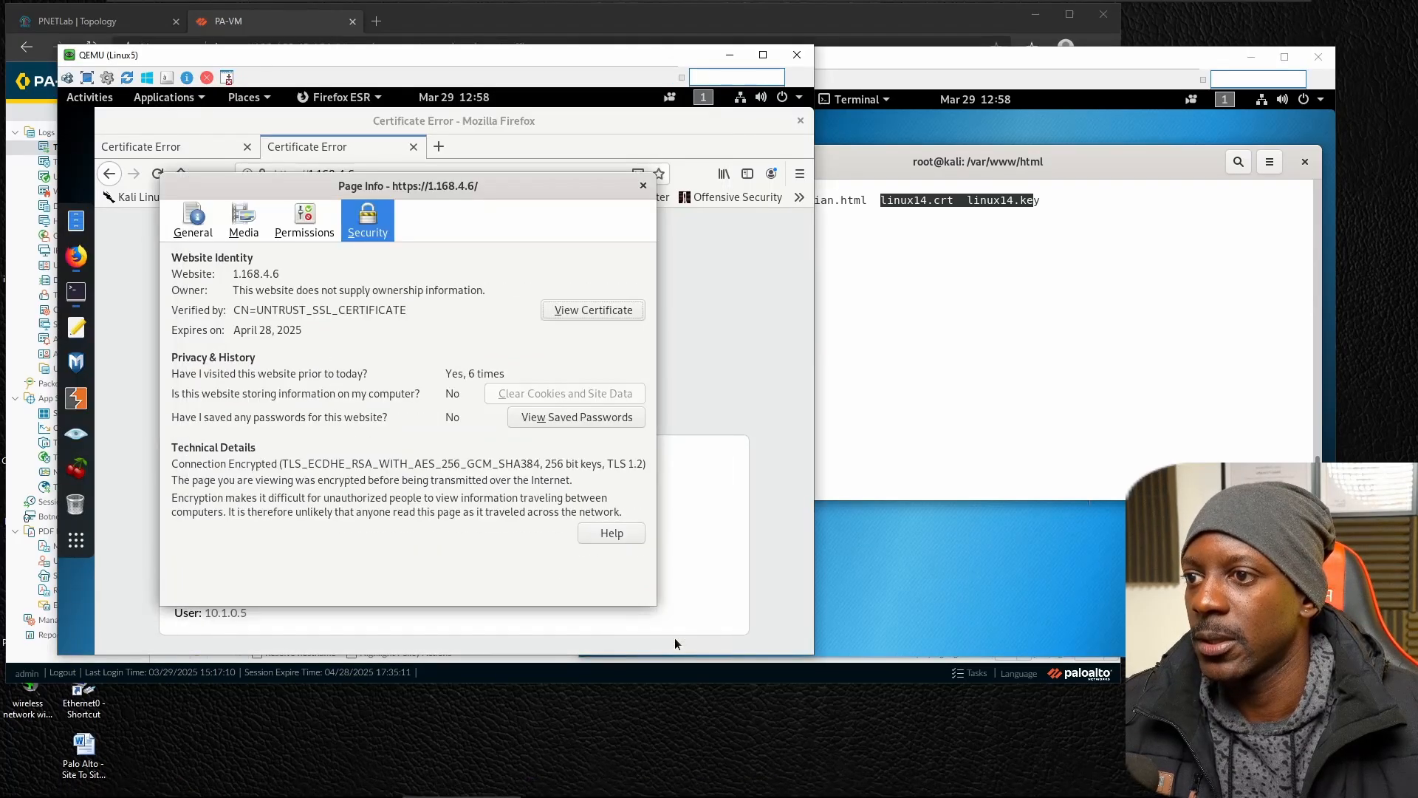
{"action": "left_click", "coordinate": [643, 186]}
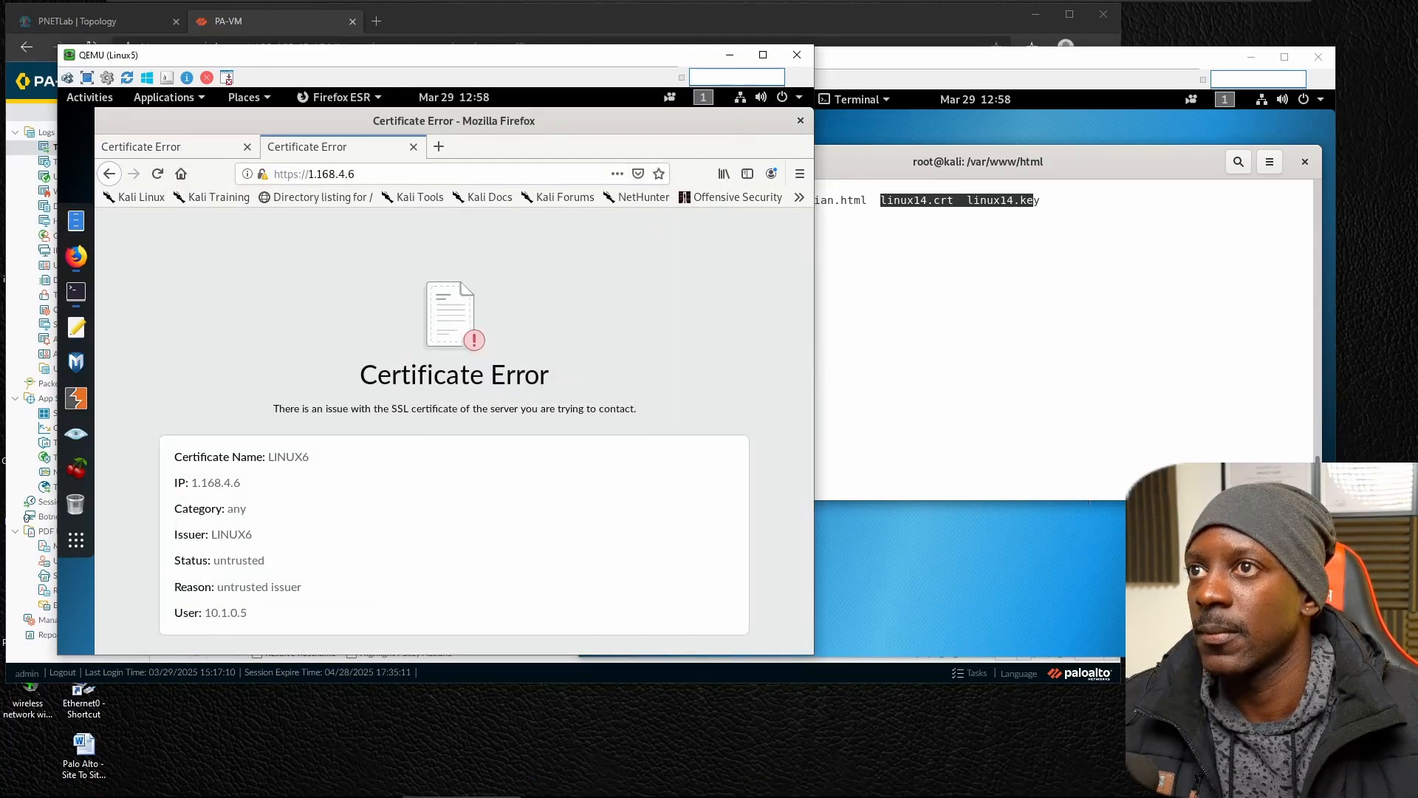
{"action": "left_click", "coordinate": [800, 121]}
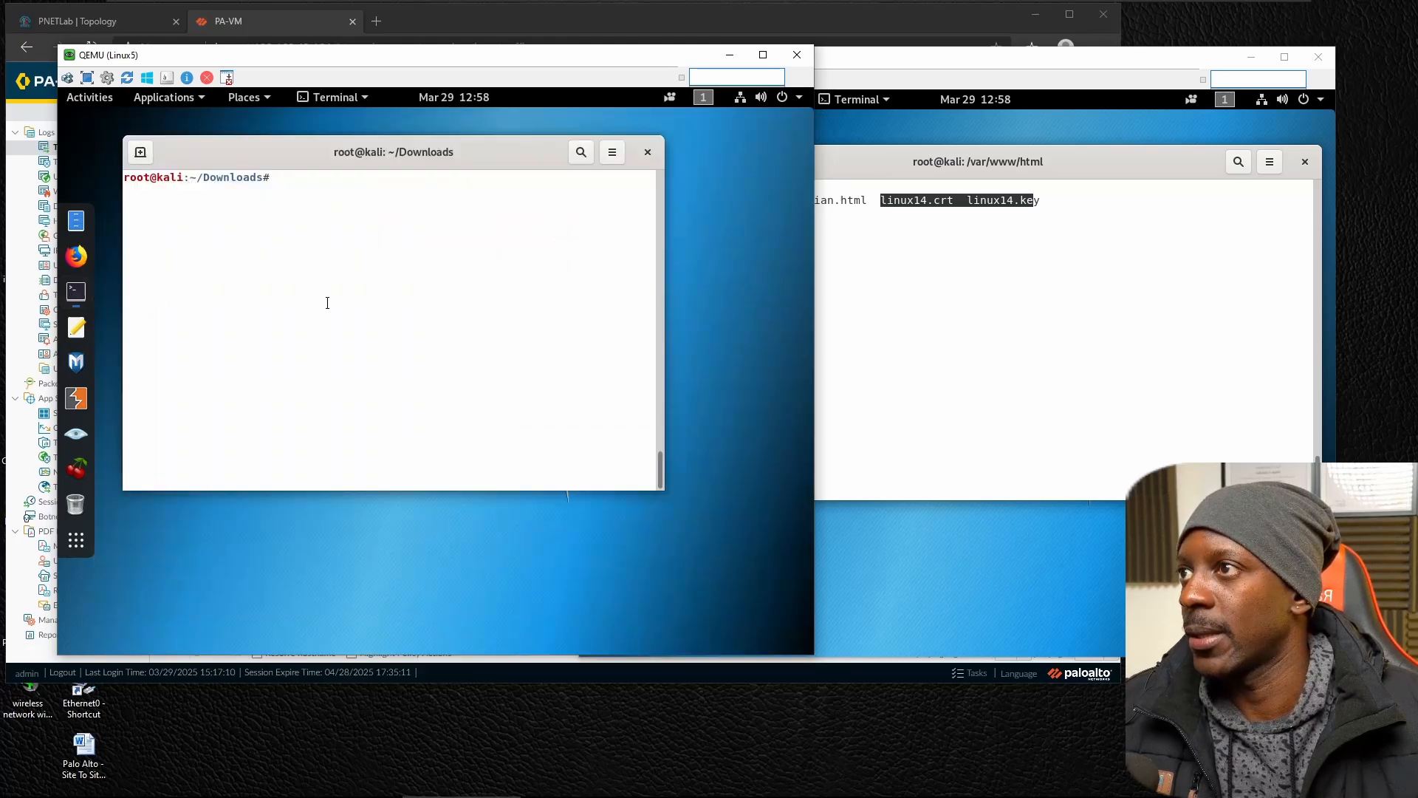
{"action": "type", "text": "ls"}
{"action": "key", "text": "Return"}
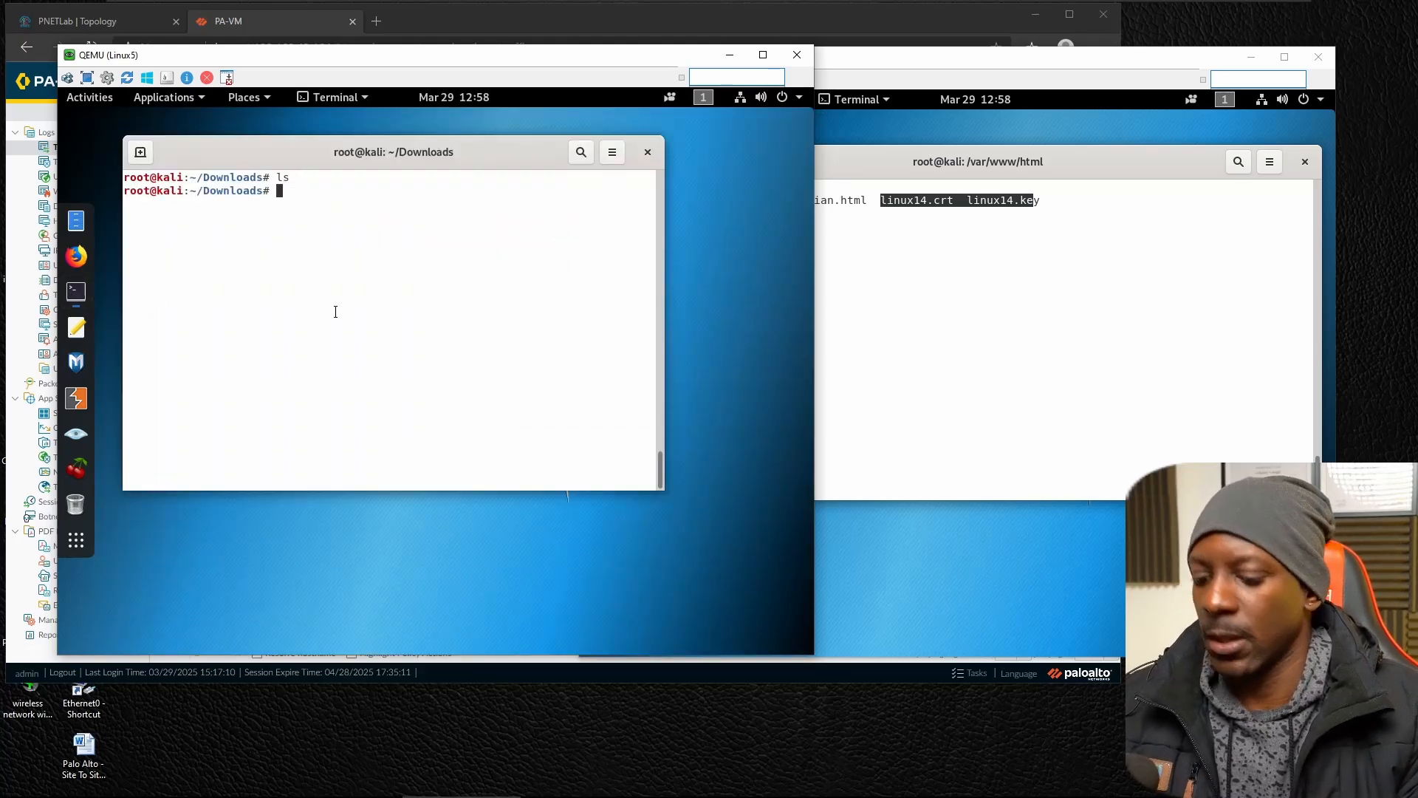
{"action": "type", "text": "wget http"}
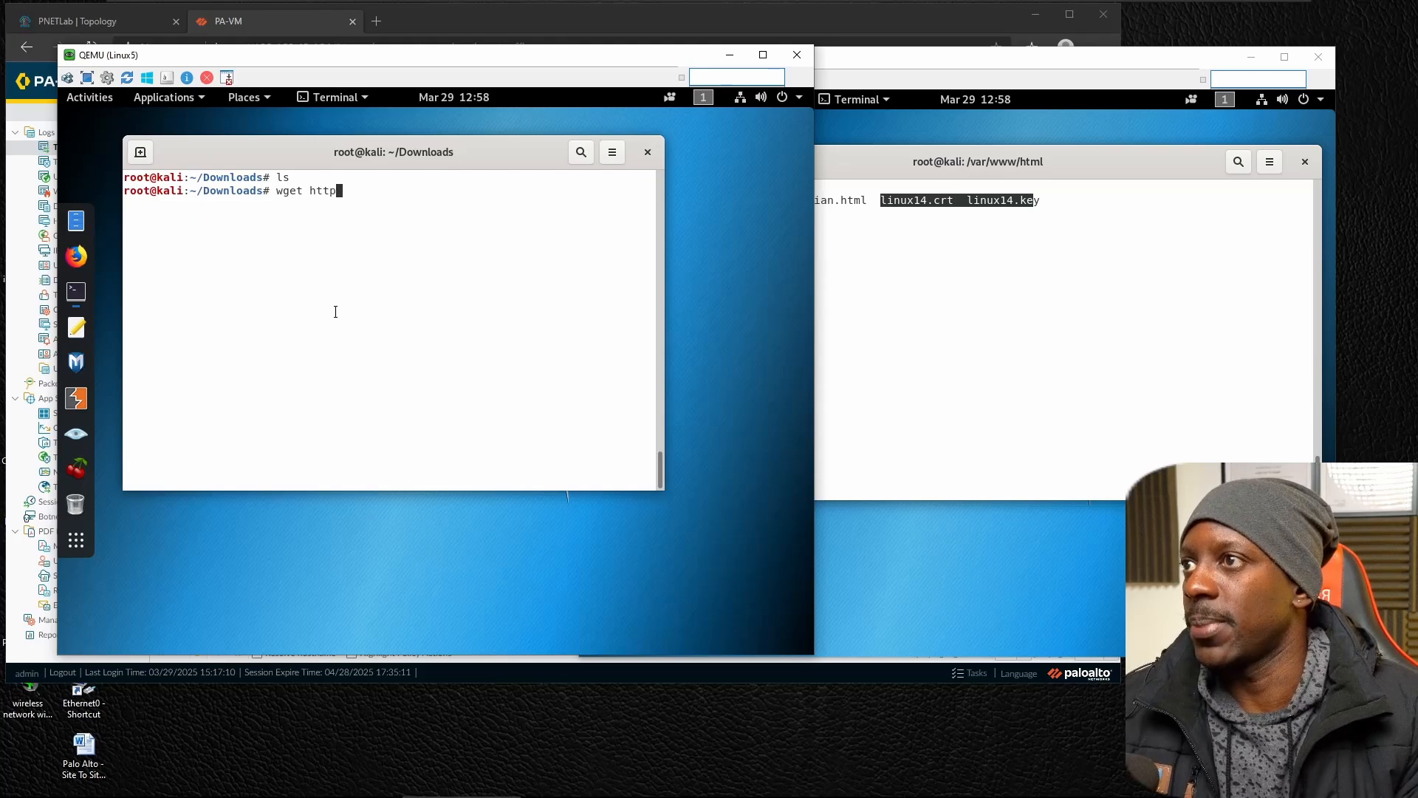
{"action": "type", "text": "://1.168"}
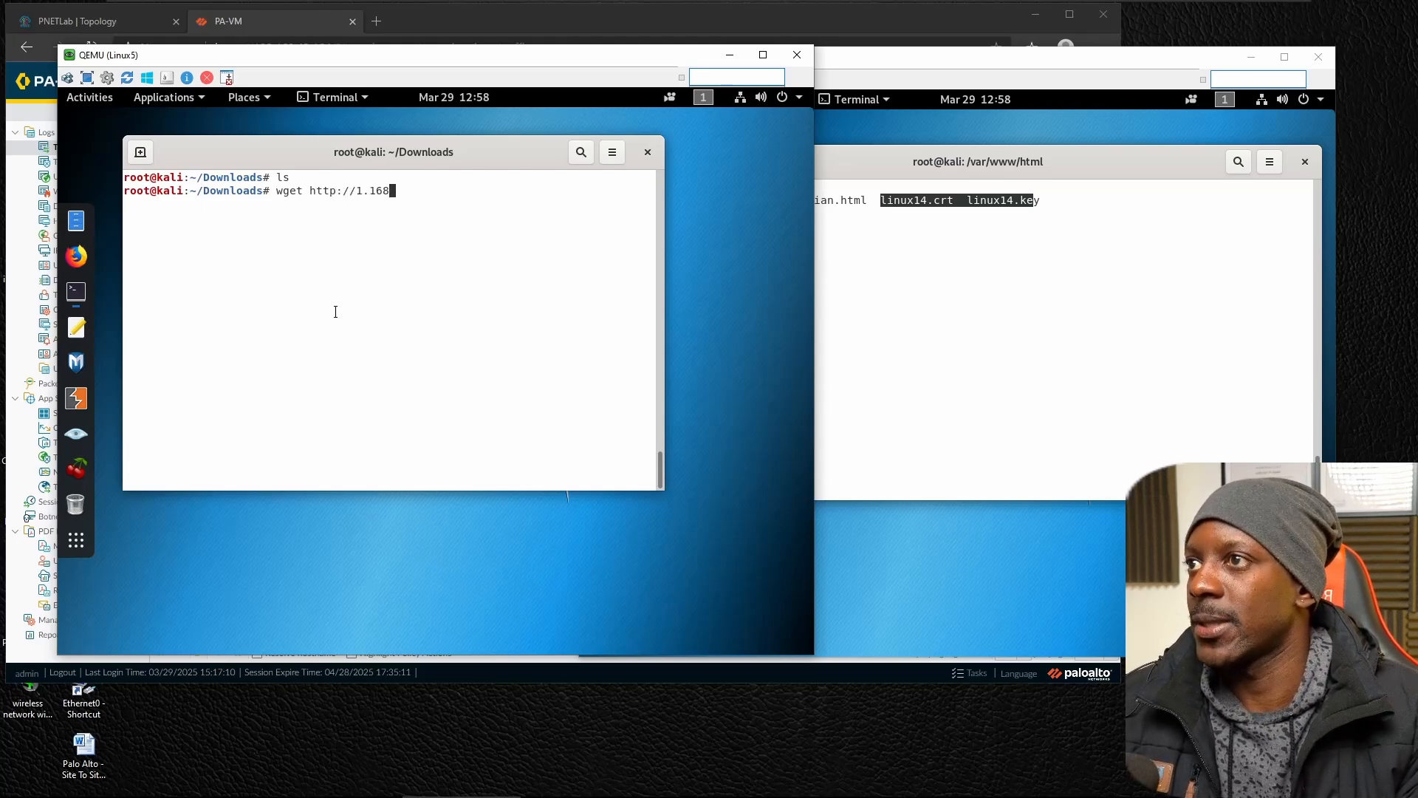
{"action": "type", "text": ".4.14/"}
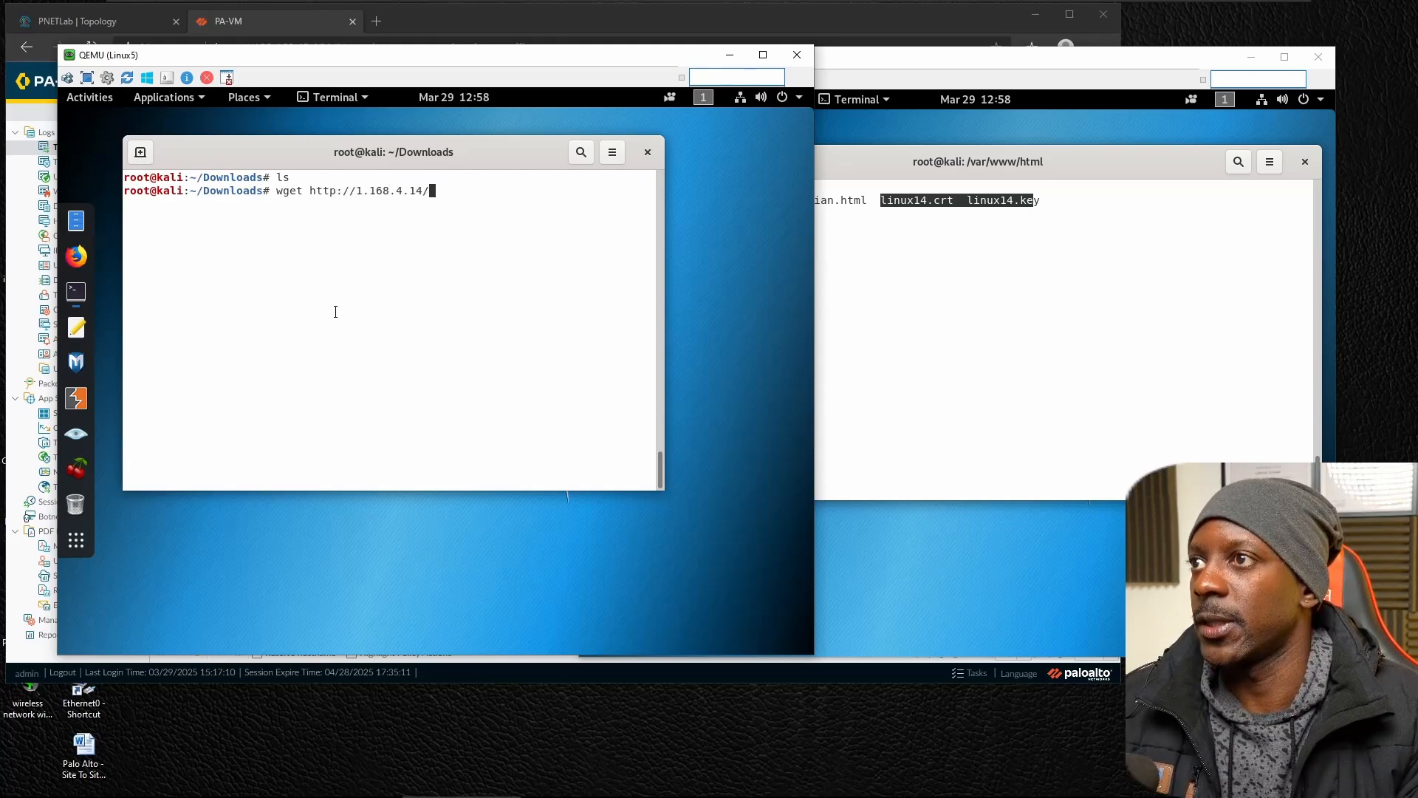
{"action": "type", "text": "linux"}
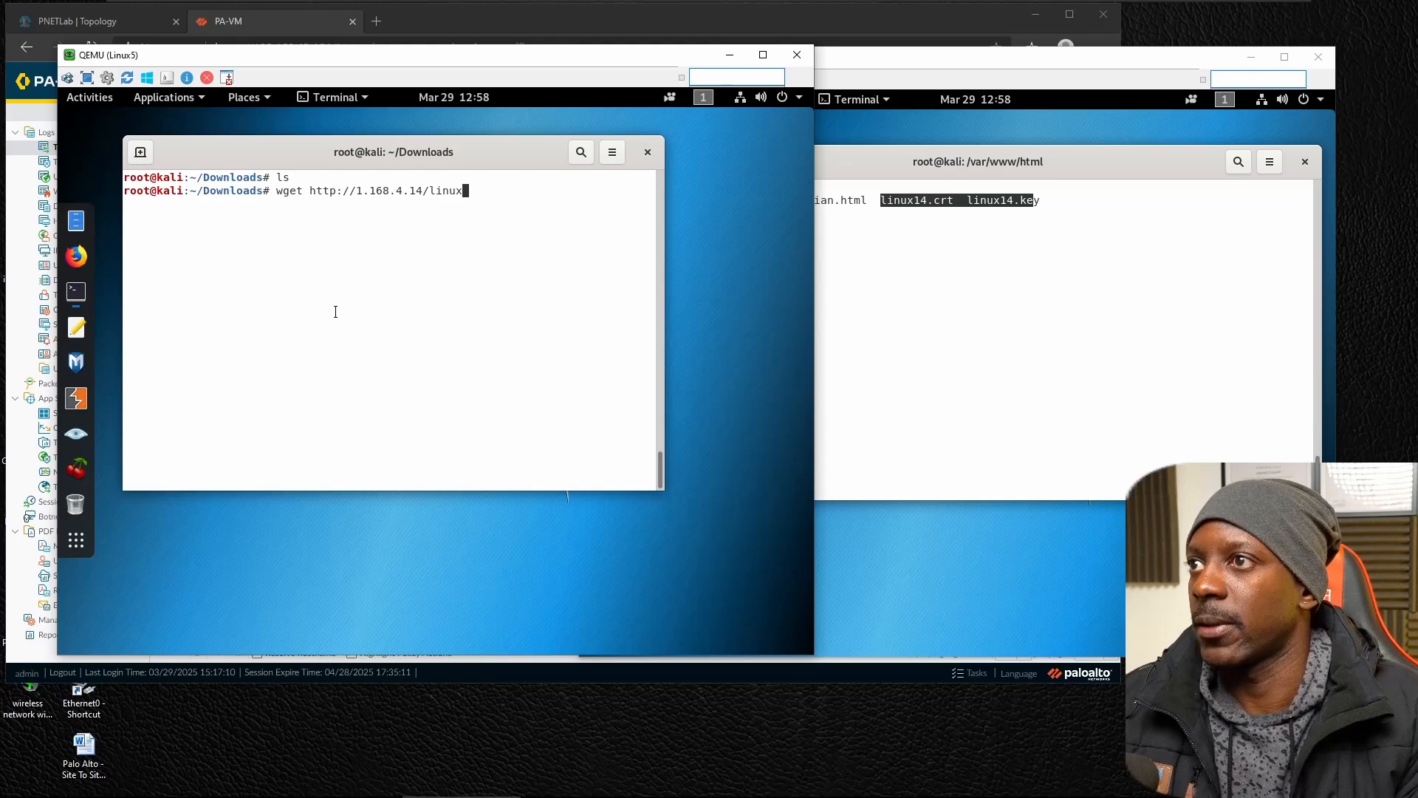
{"action": "type", "text": "14.crt"}
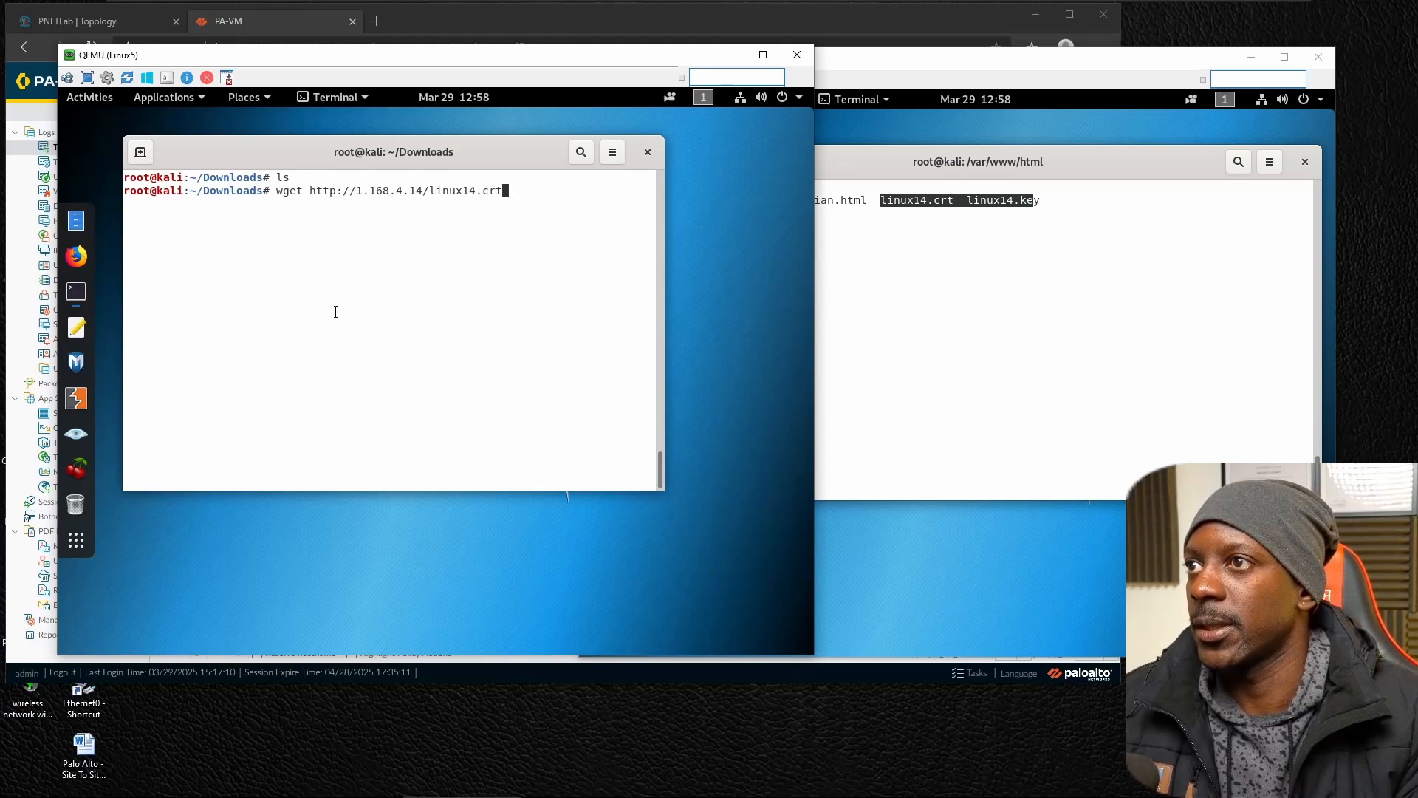
{"action": "key", "text": "Return"}
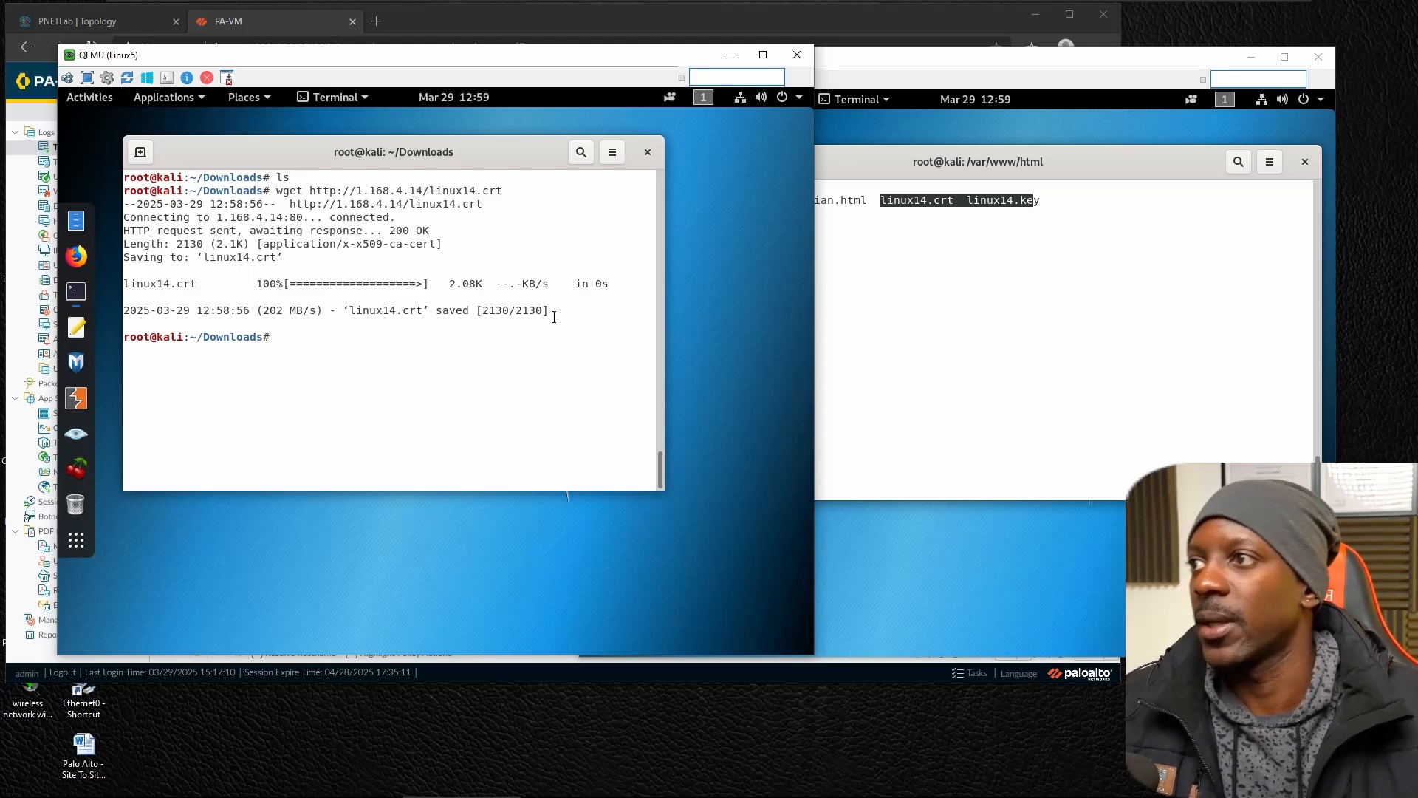
{"action": "type", "text": "ls"}
{"action": "key", "text": "Return"}
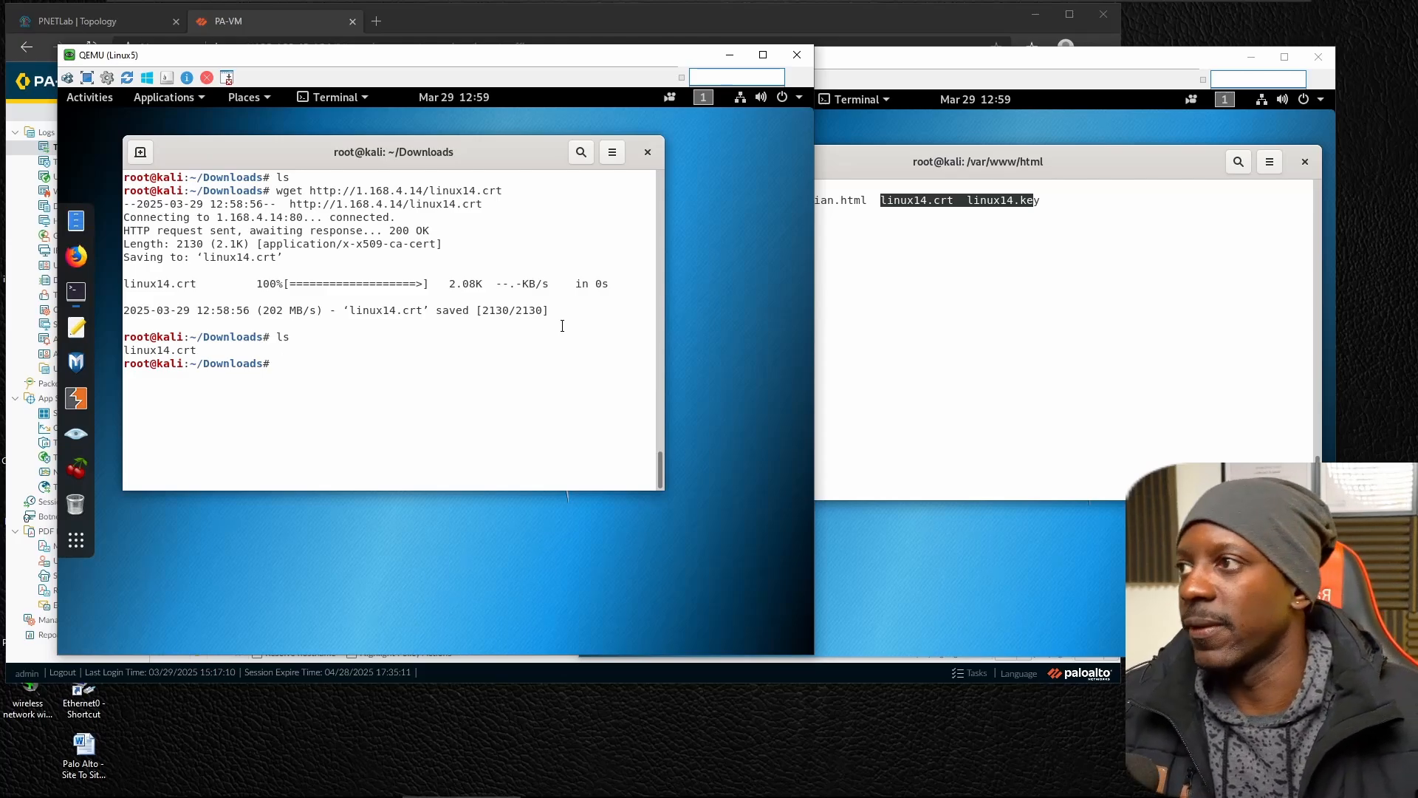
{"action": "left_click", "coordinate": [76, 256]}
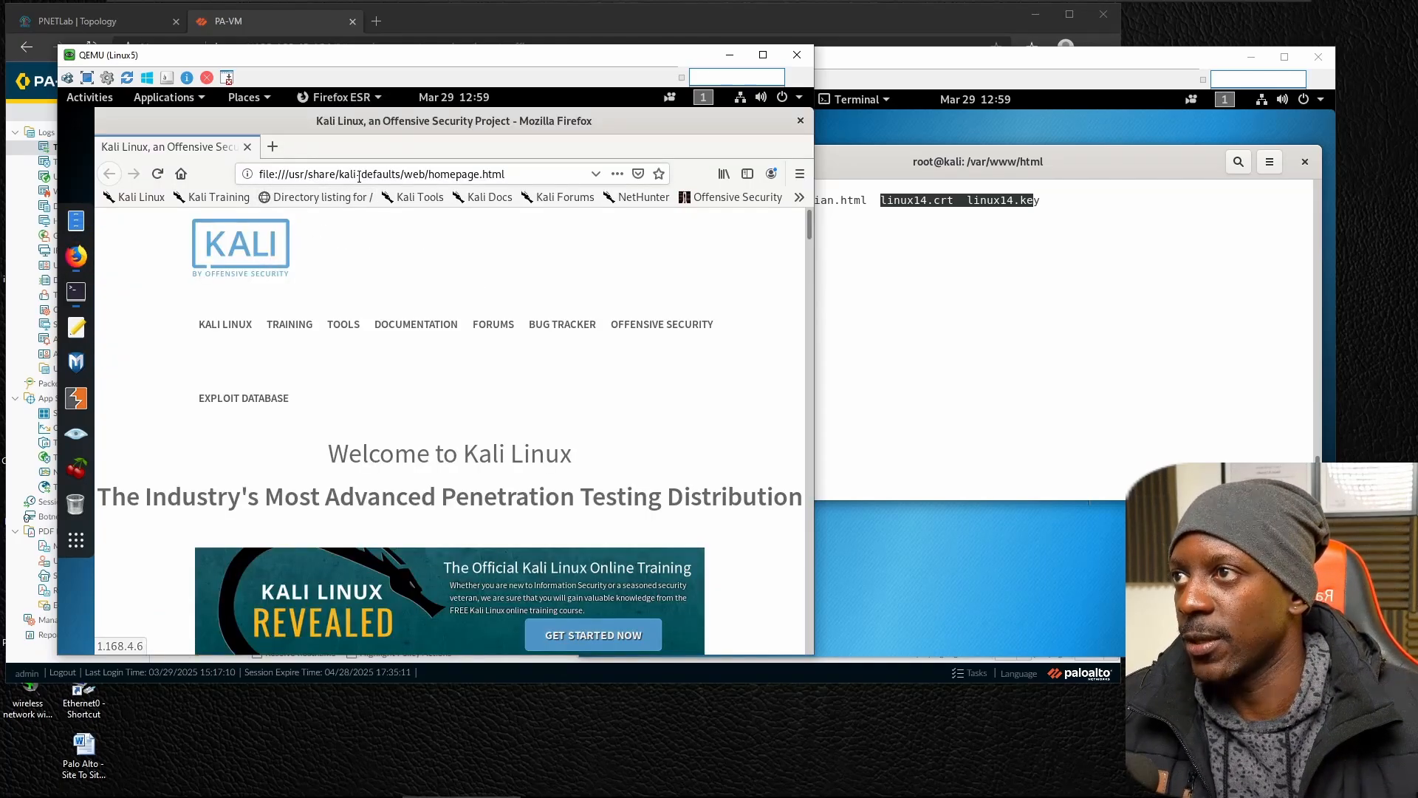
{"action": "left_click", "coordinate": [359, 176]}
{"action": "type", "text": "https"}
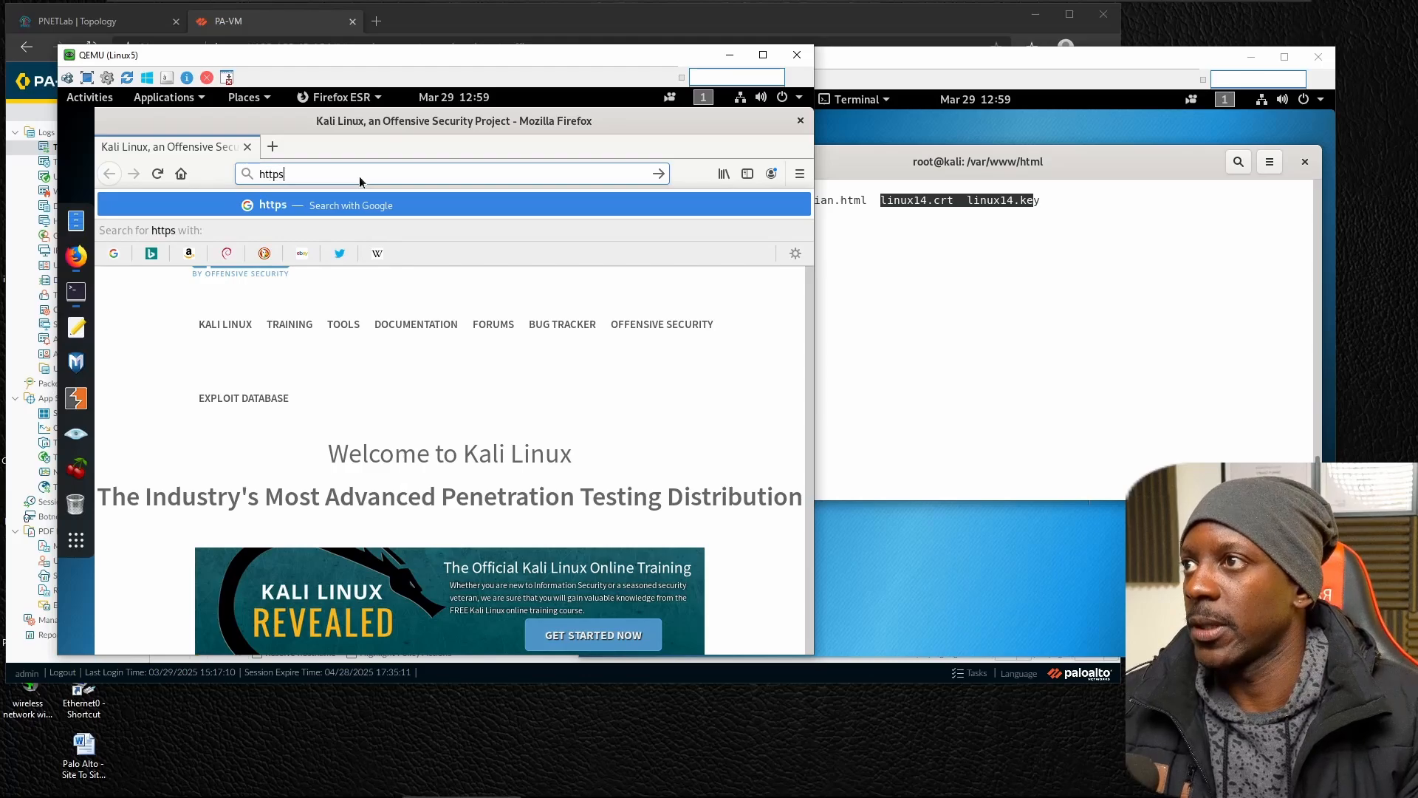
{"action": "type", "text": "://10.1.0.1"}
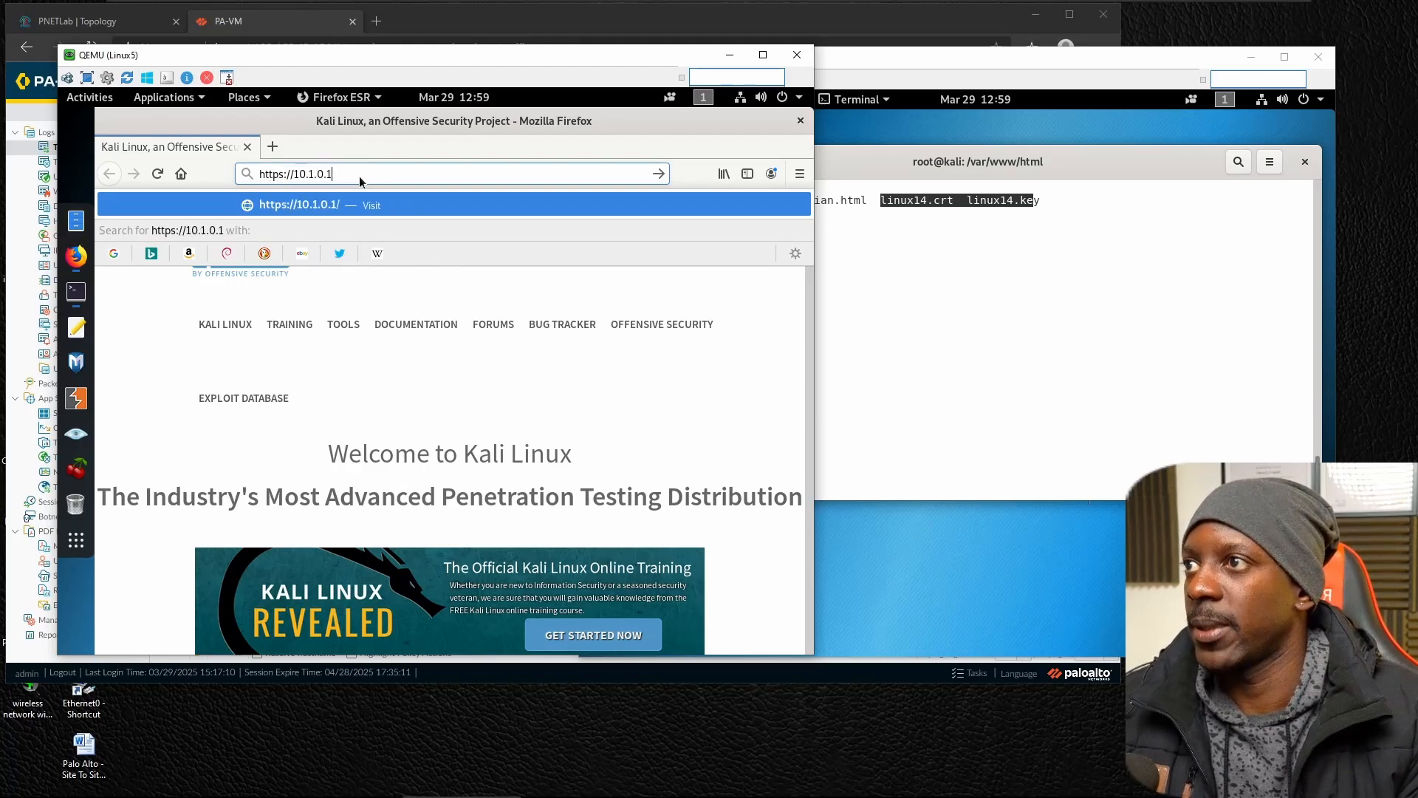
{"action": "key", "text": "Return"}
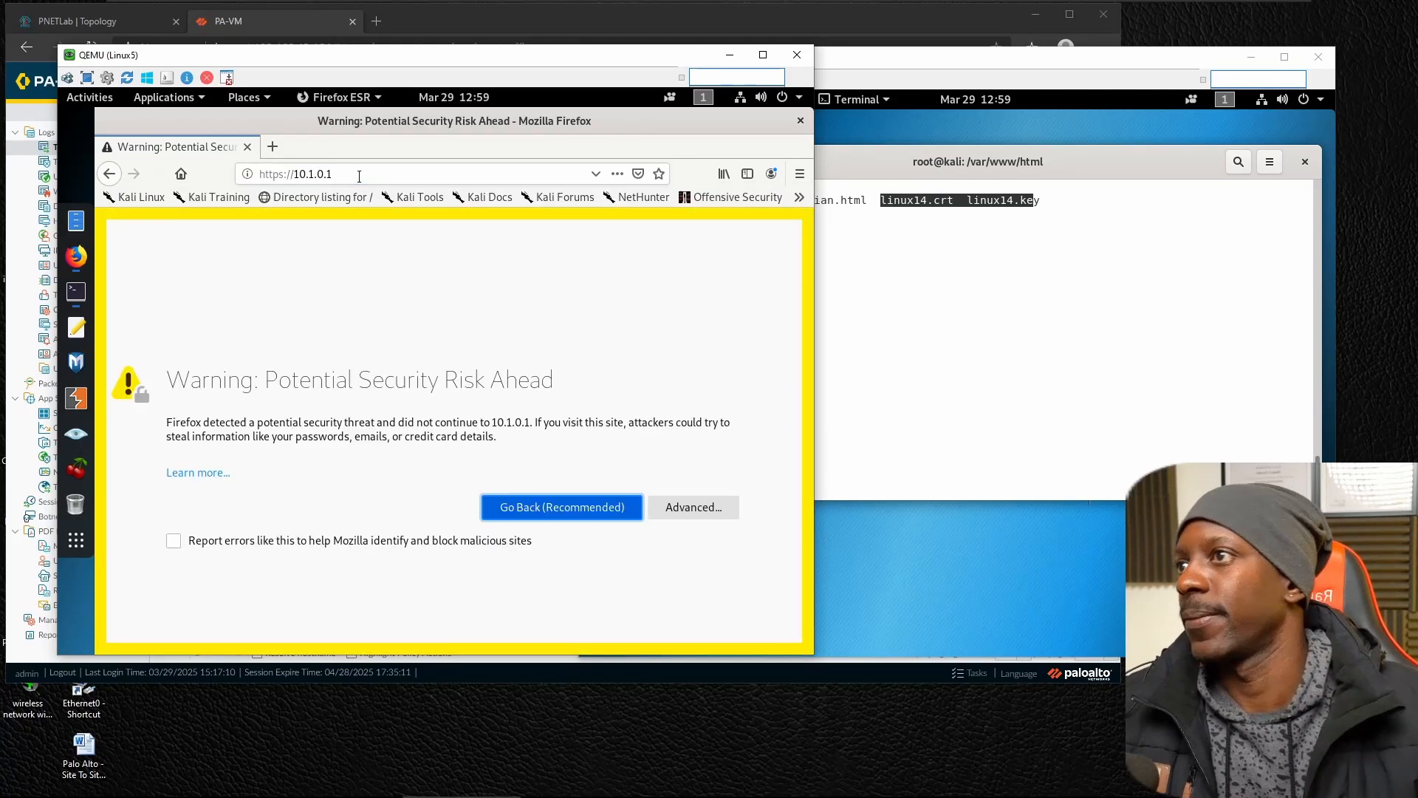
{"action": "left_click", "coordinate": [714, 508]}
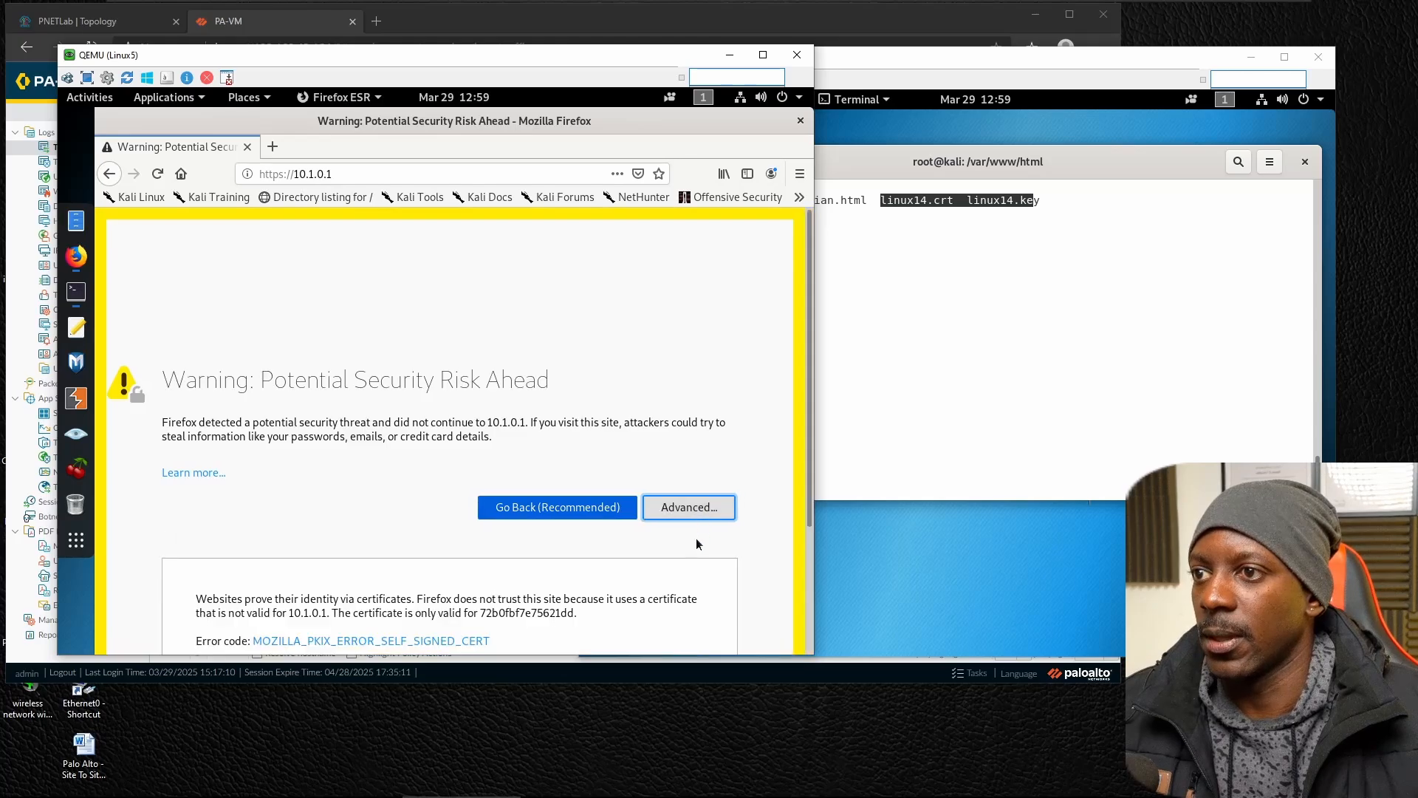
{"action": "left_click", "coordinate": [681, 558]}
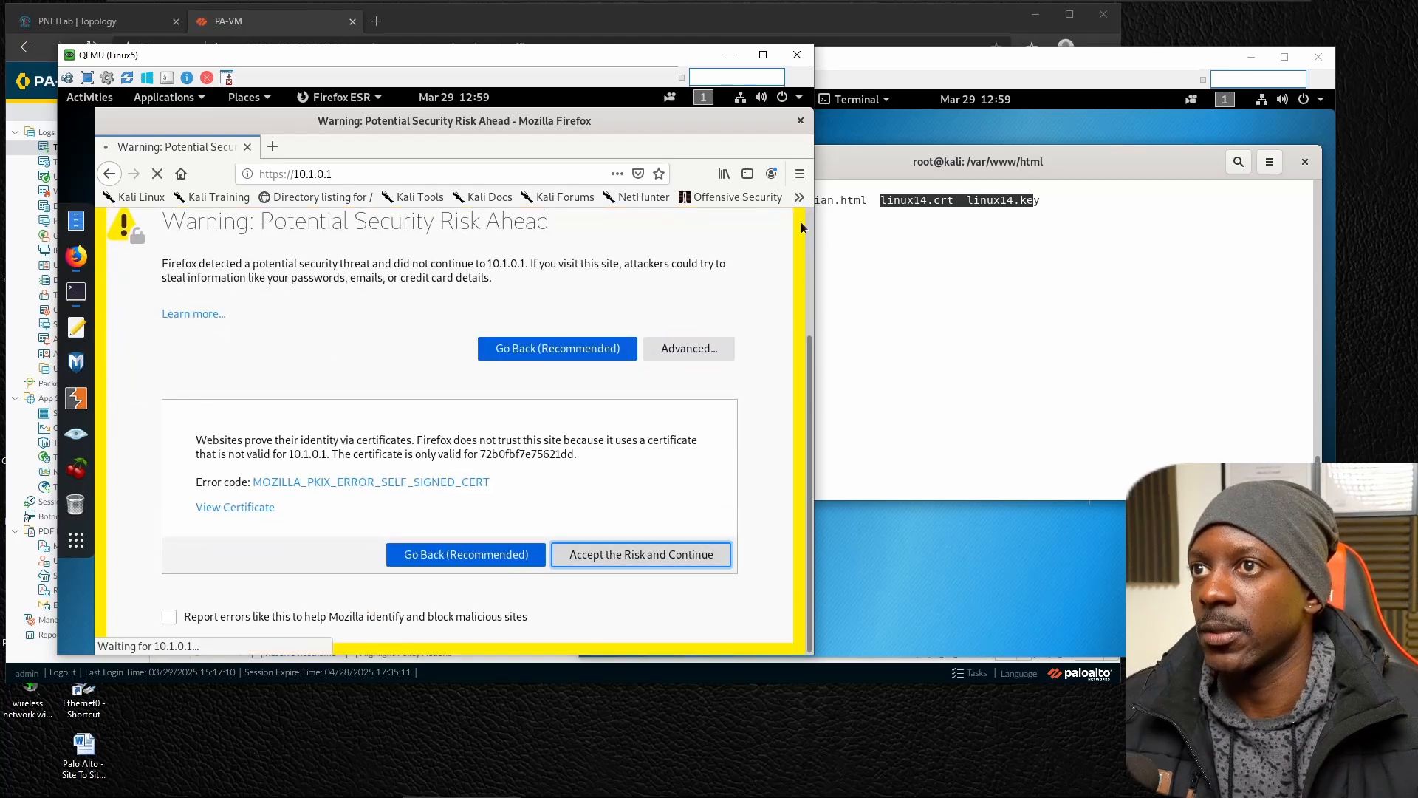
Set the page zoom to 90% and log in to the firewall as admin with the account password.
{"action": "left_click", "coordinate": [799, 174]}
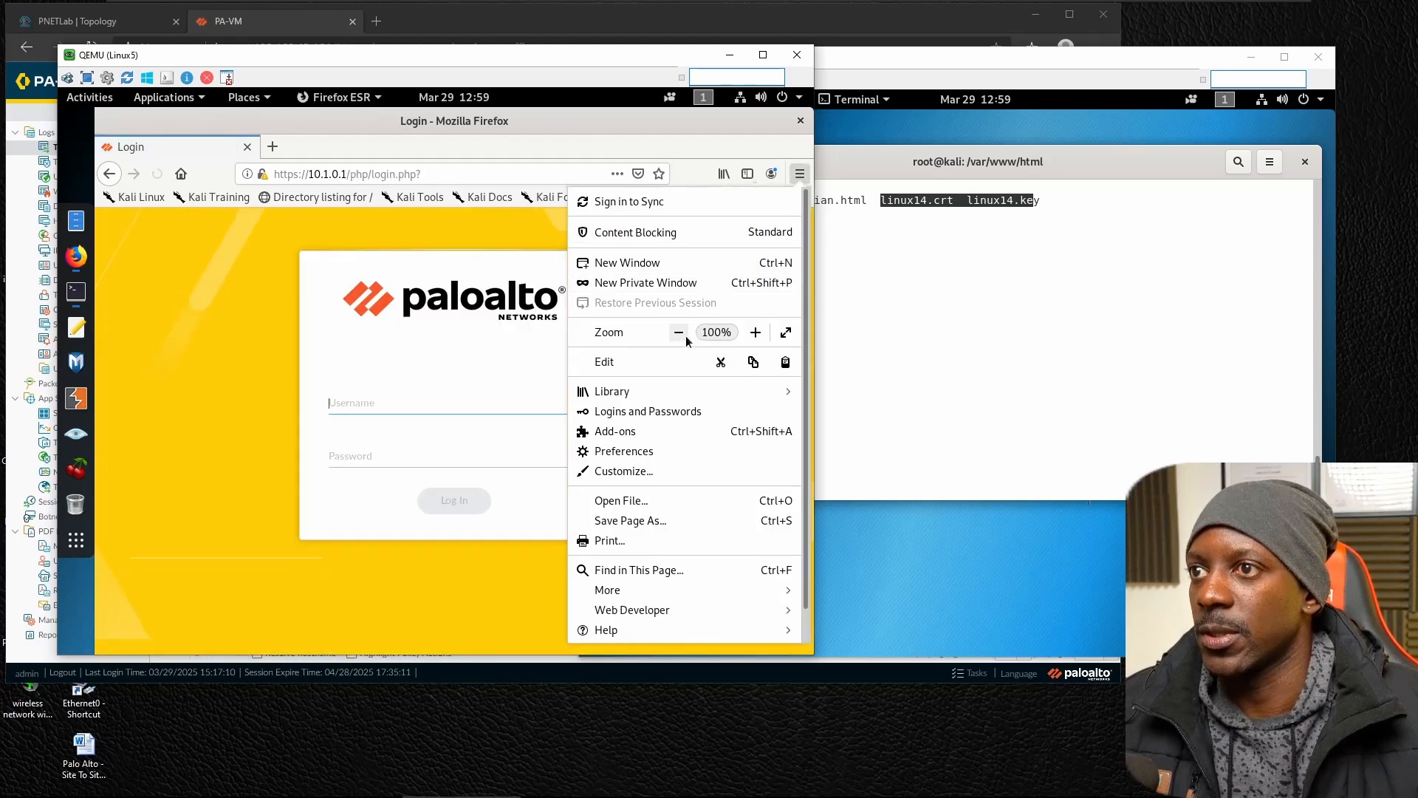
{"action": "left_click", "coordinate": [685, 336]}
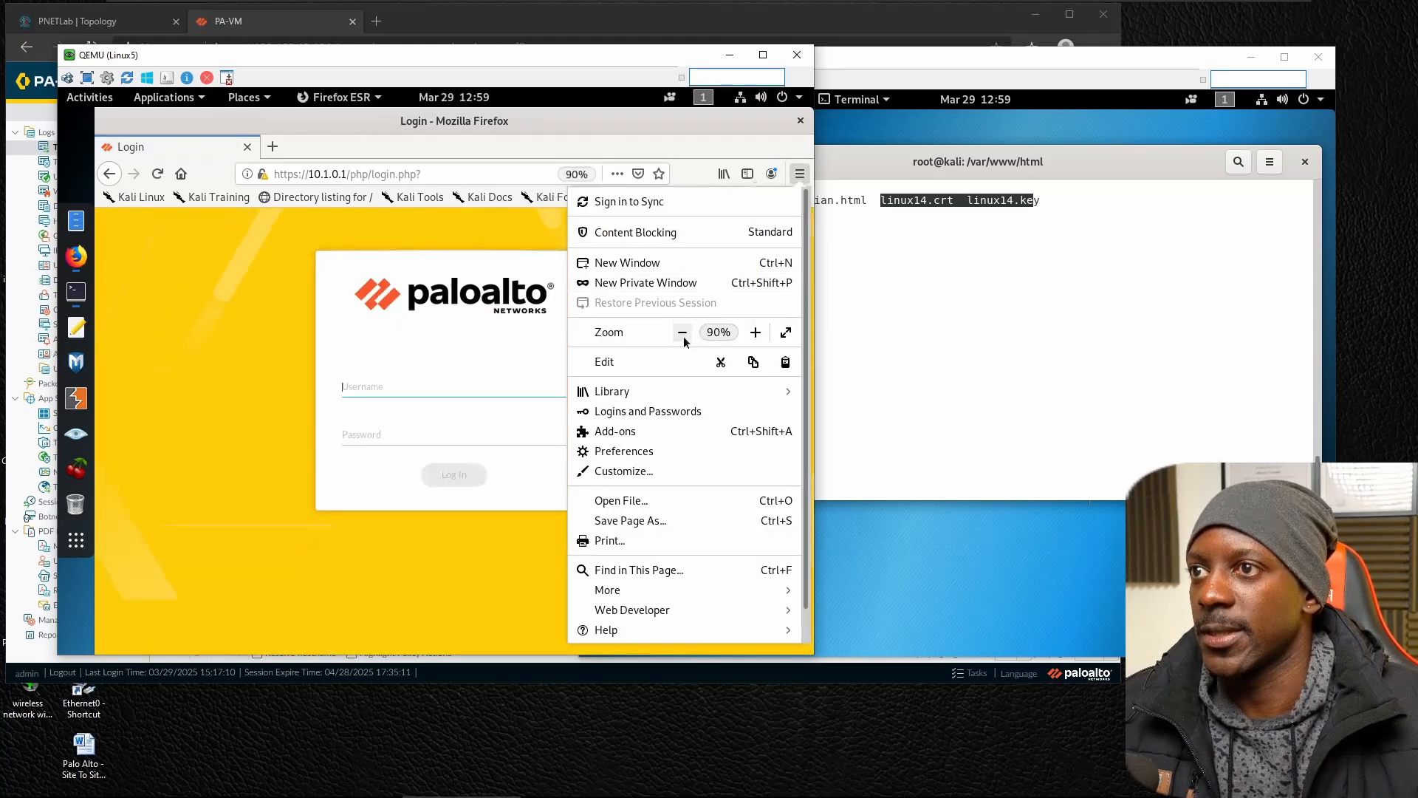
{"action": "left_click", "coordinate": [471, 390]}
{"action": "type", "text": "admin"}
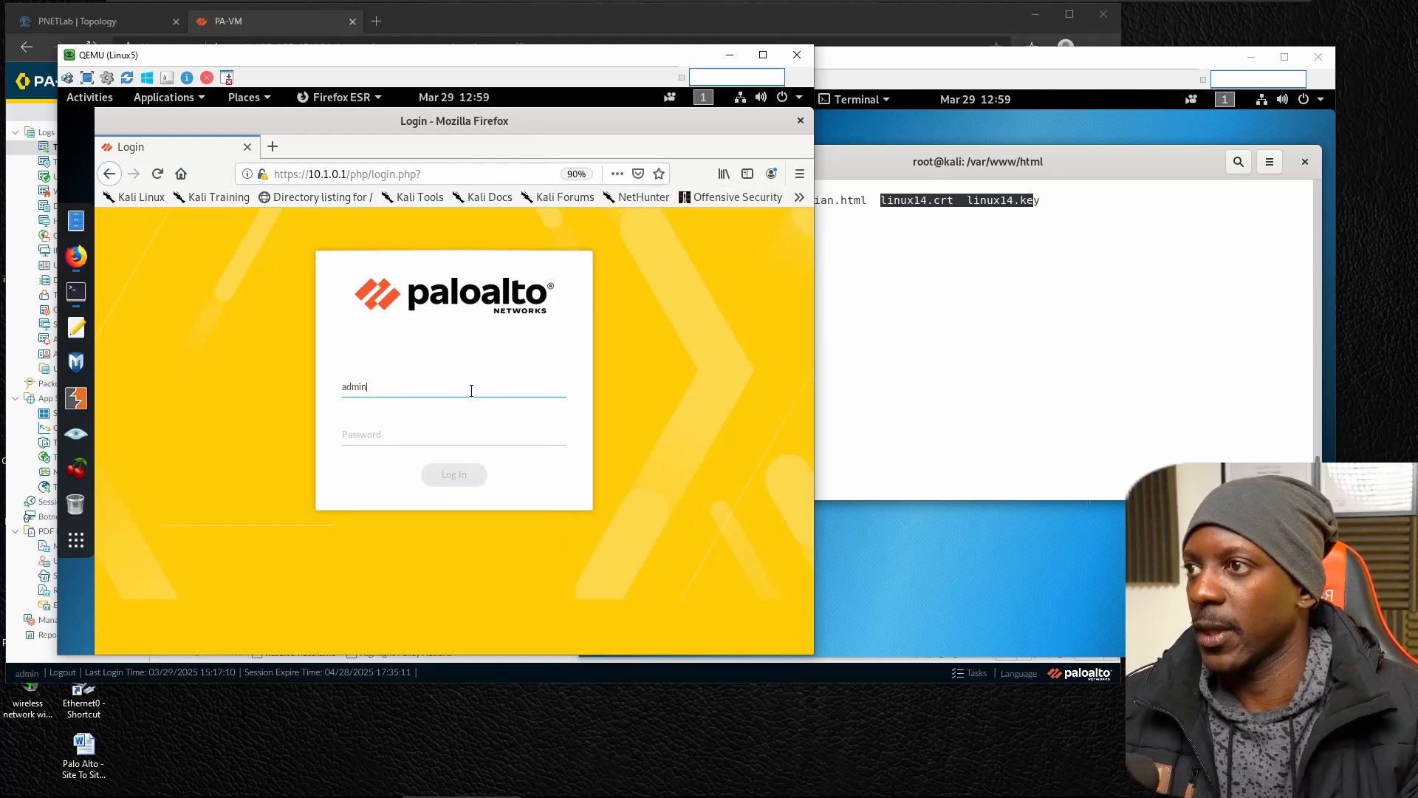
{"action": "key", "text": "Tab"}
{"action": "type", "text": "ad"}
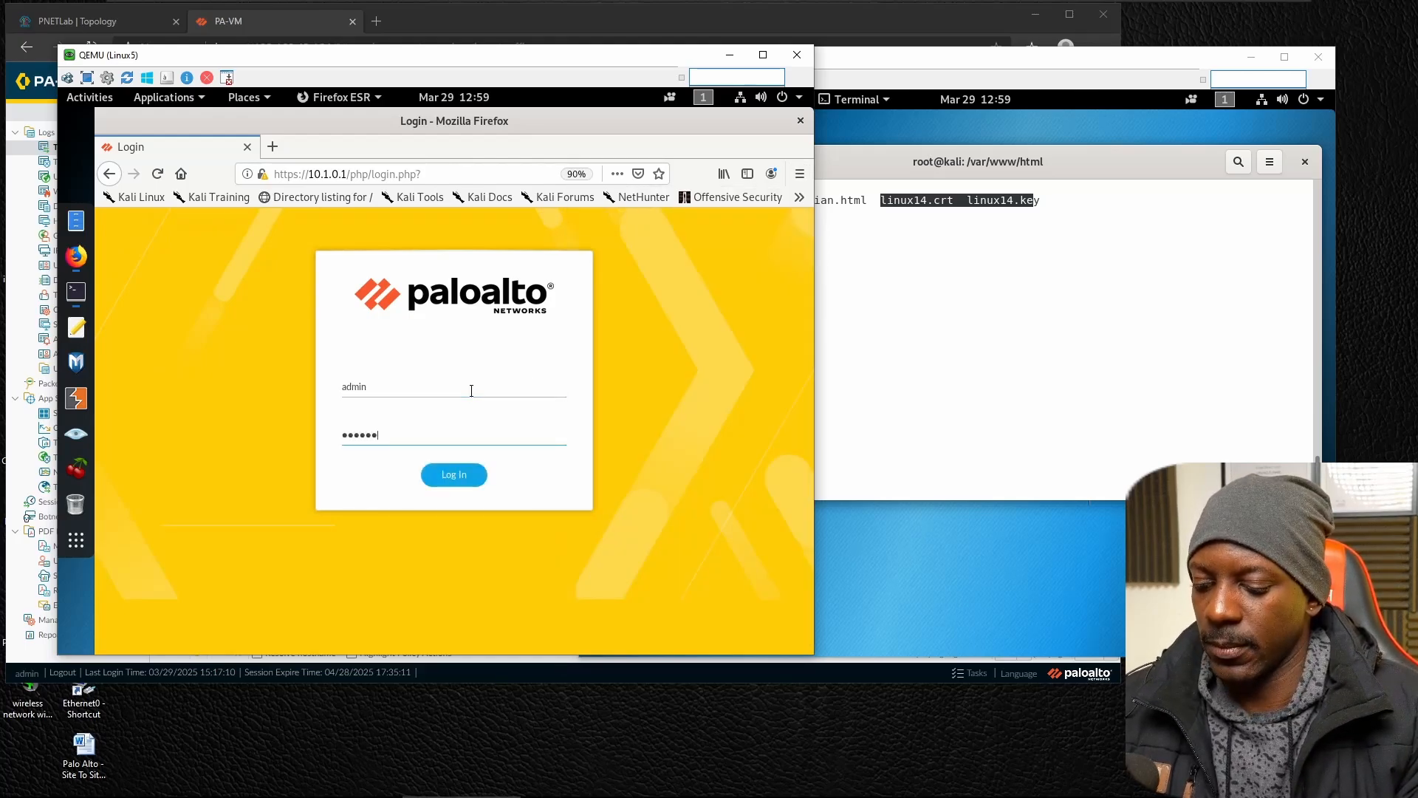
{"action": "key", "text": "Return"}
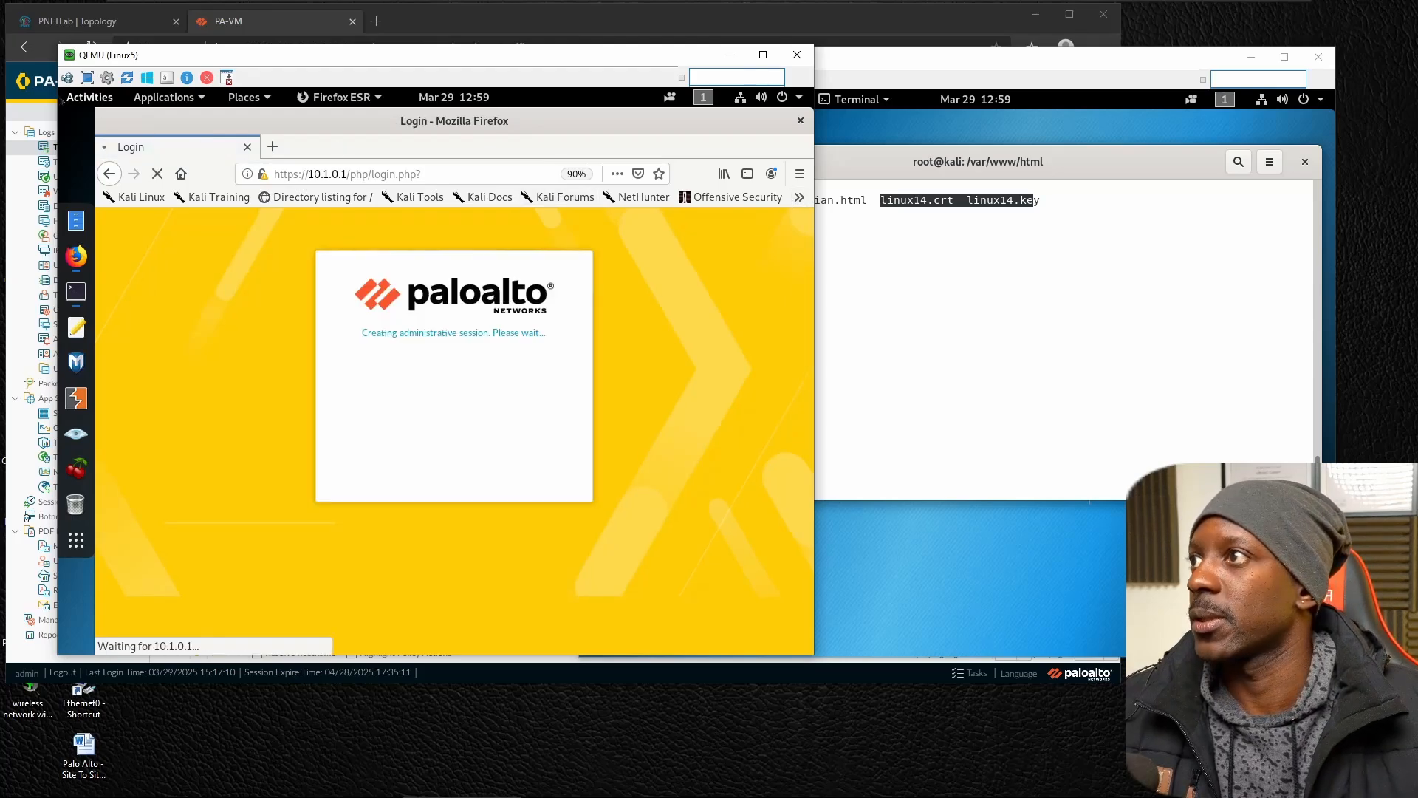
Switch to the PNETLab topology to review the Lisbon firewall's connection to Linux5, and return to PA-VM.
{"action": "left_click", "coordinate": [34, 107]}
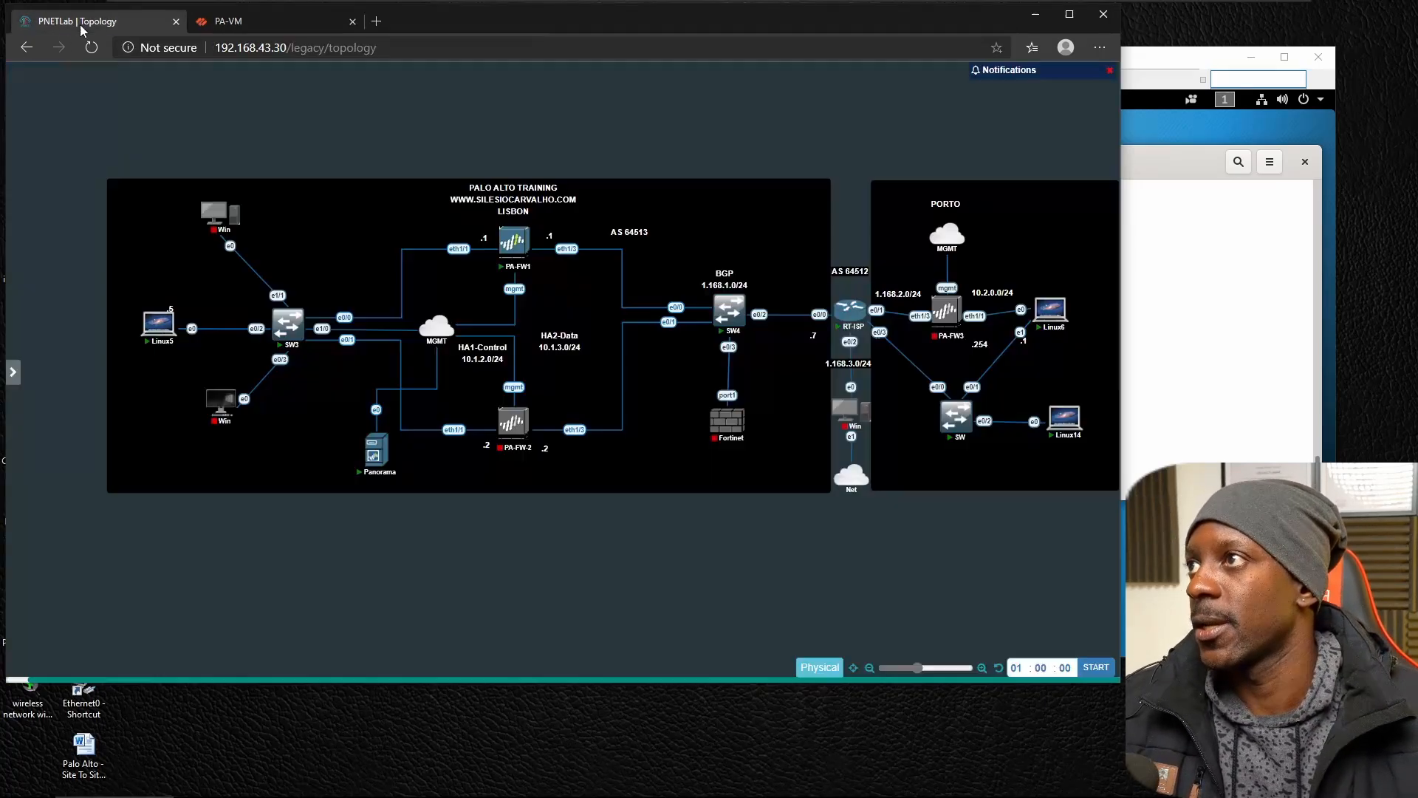
{"action": "left_click", "coordinate": [81, 22]}
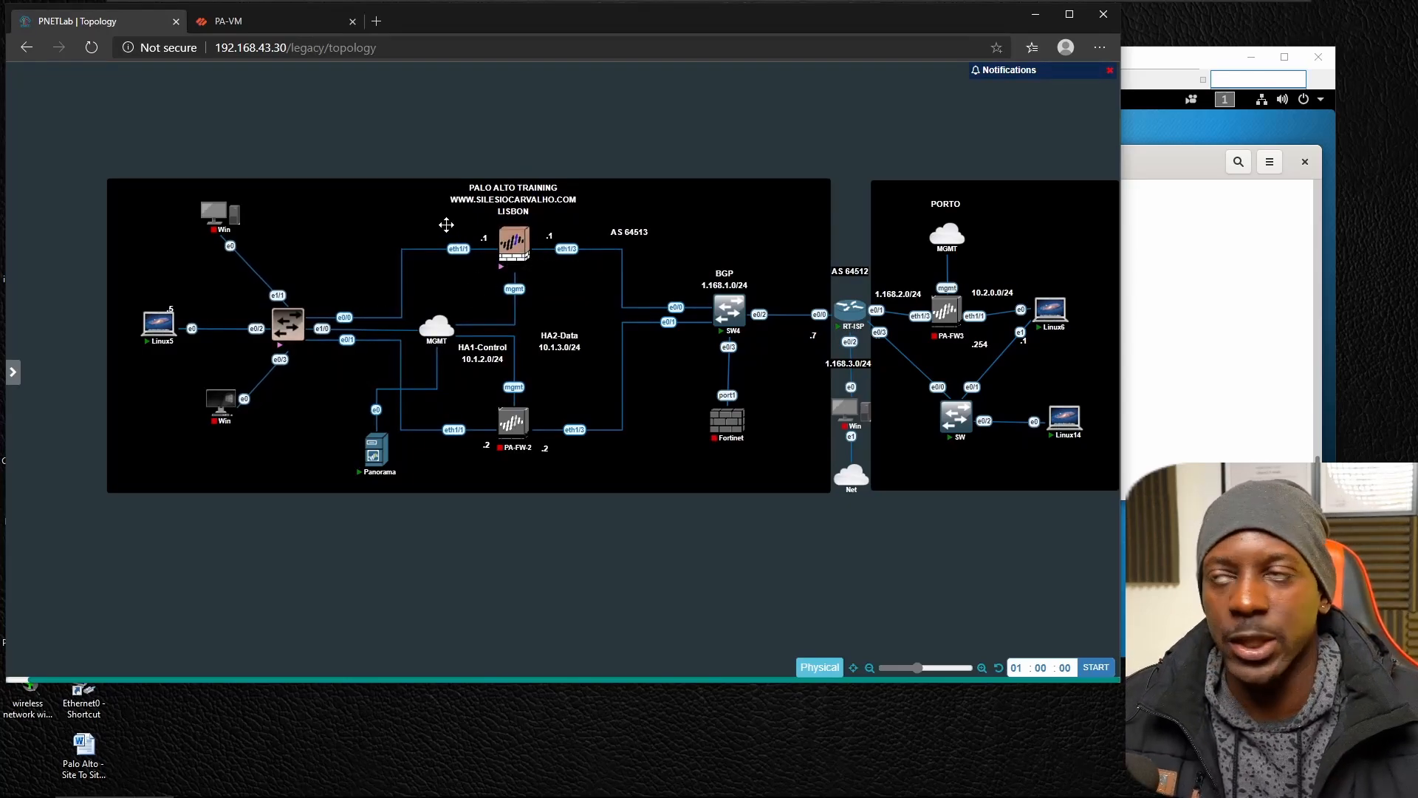
{"action": "left_click", "coordinate": [290, 18]}
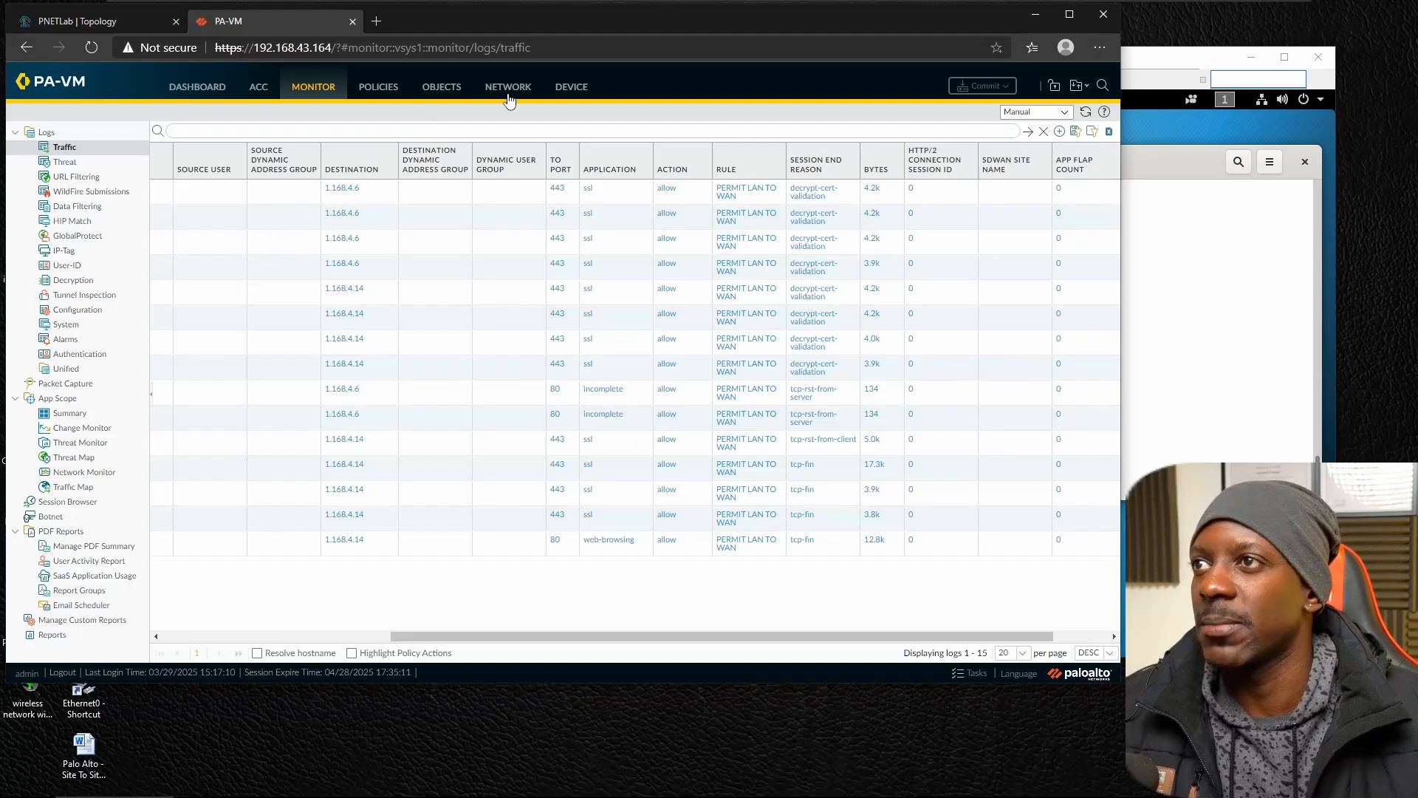
Examine the services allowed in the interface management profile MGMT_PROFILE, close it without changes, and switch back to Linux5.
{"action": "left_click", "coordinate": [570, 88]}
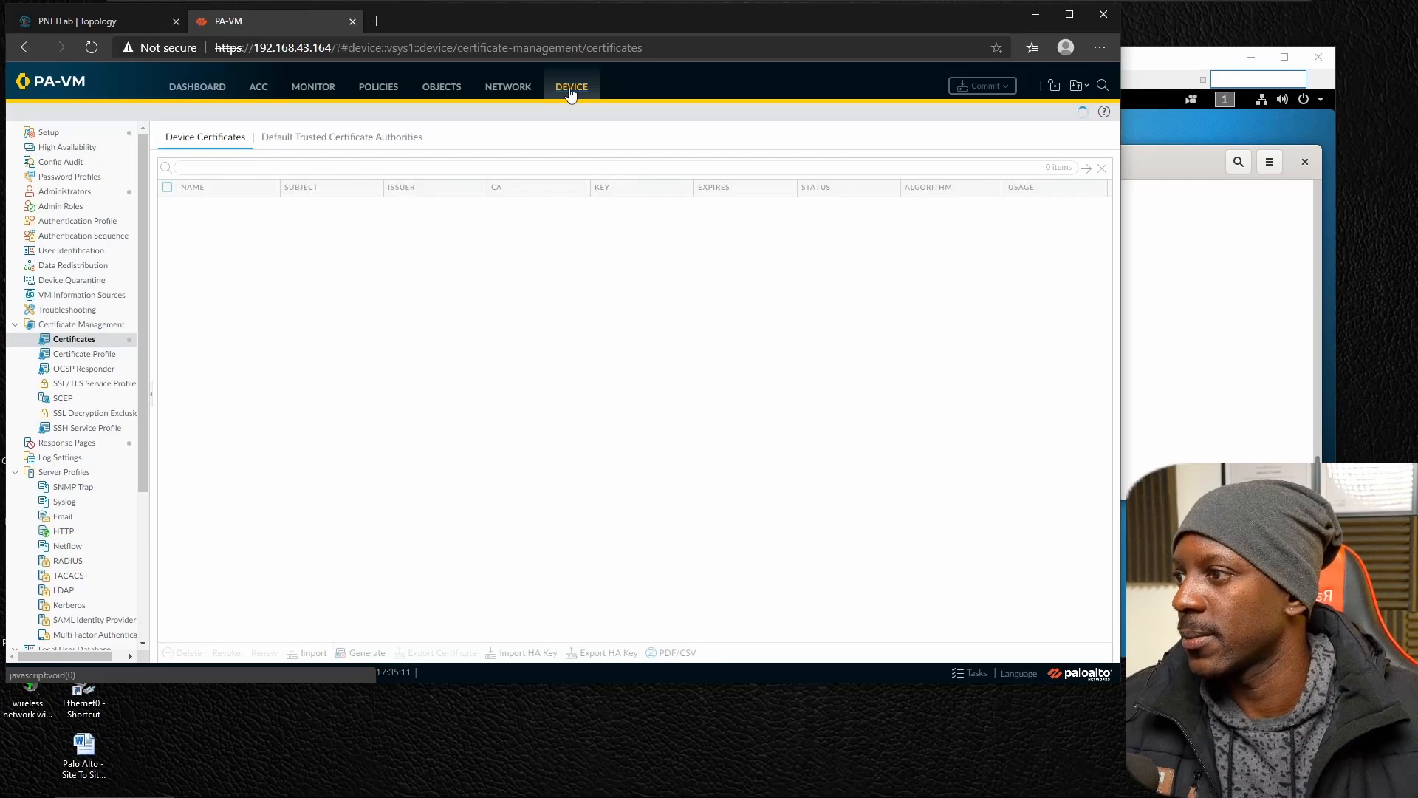
{"action": "scroll", "coordinate": [83, 443], "scroll_direction": "down", "scroll_amount": 3}
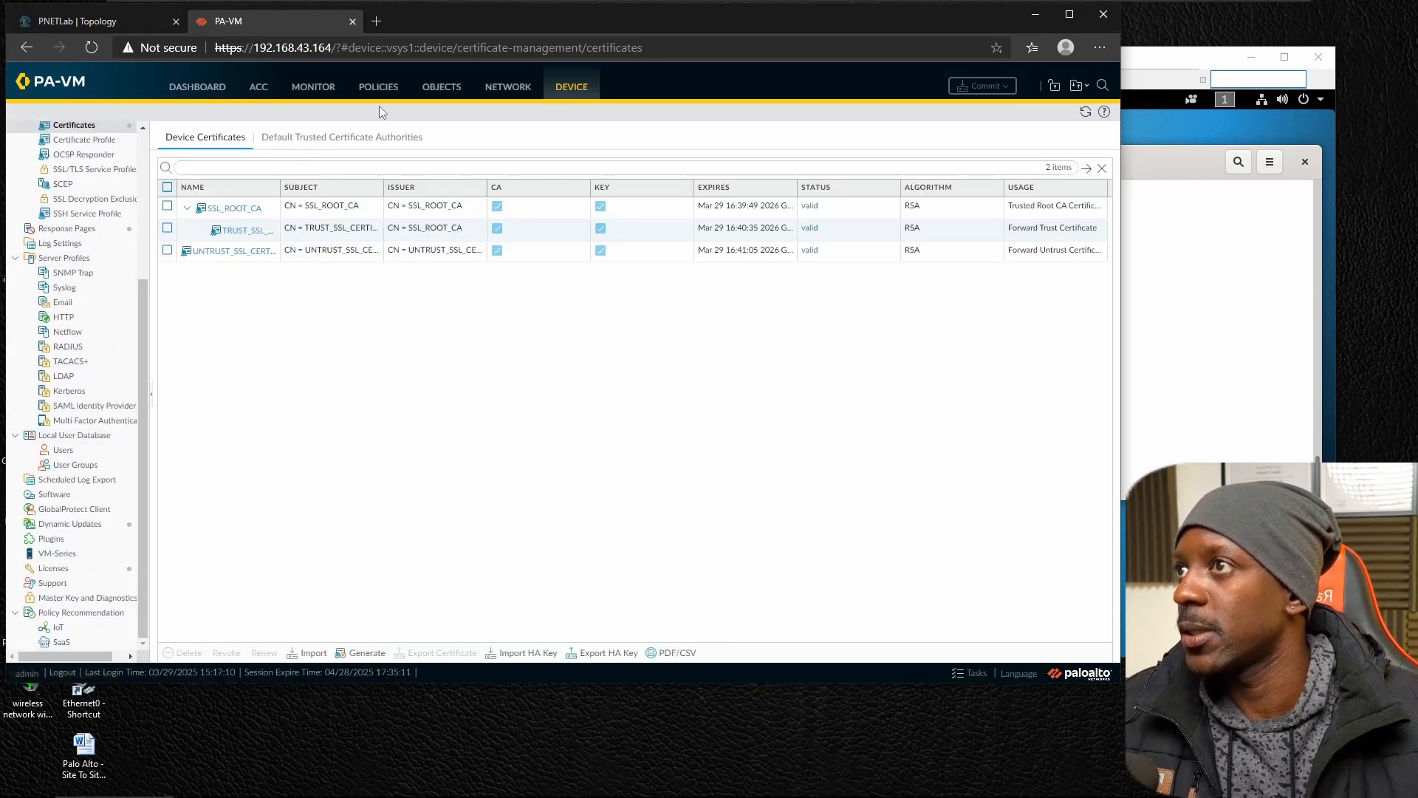
{"action": "left_click", "coordinate": [503, 94]}
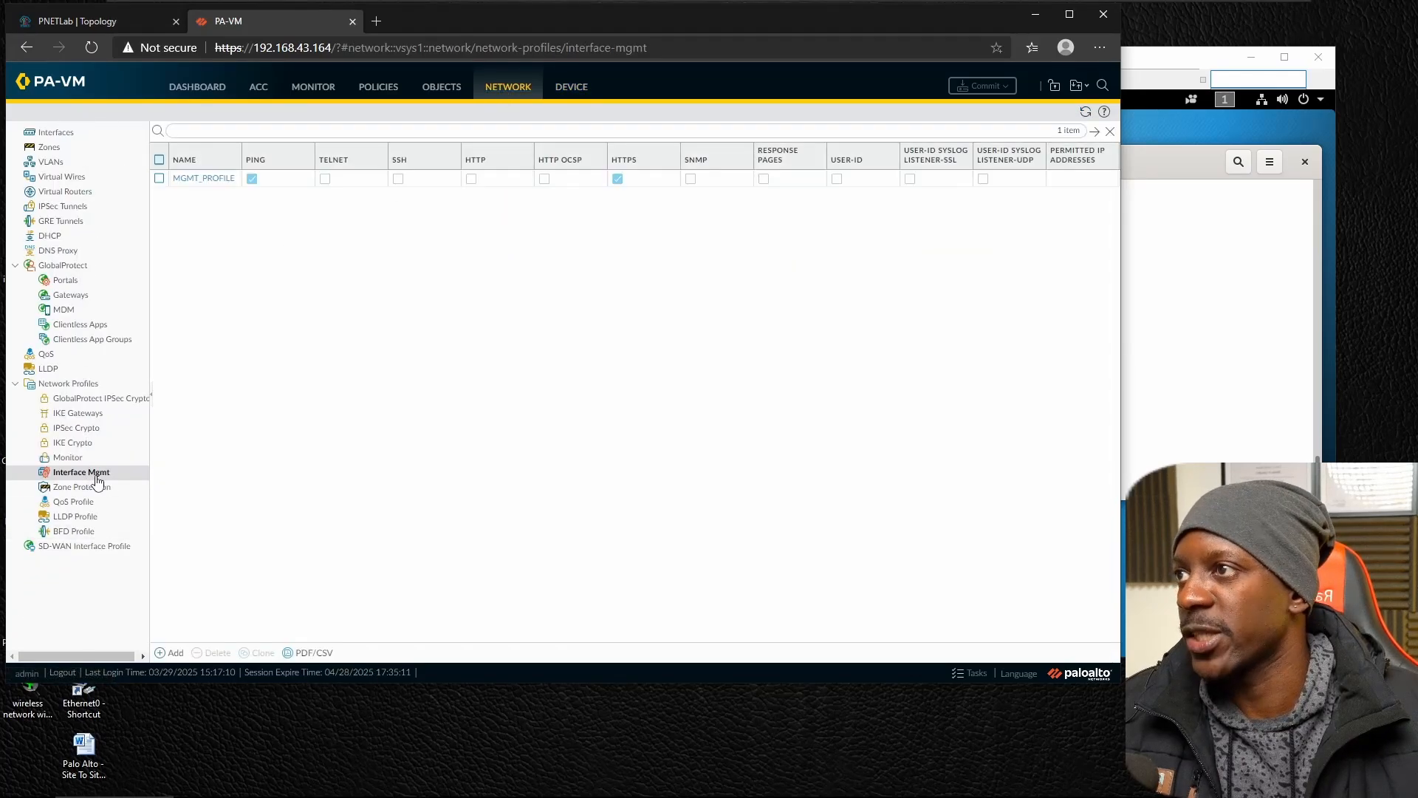
{"action": "left_click", "coordinate": [207, 180]}
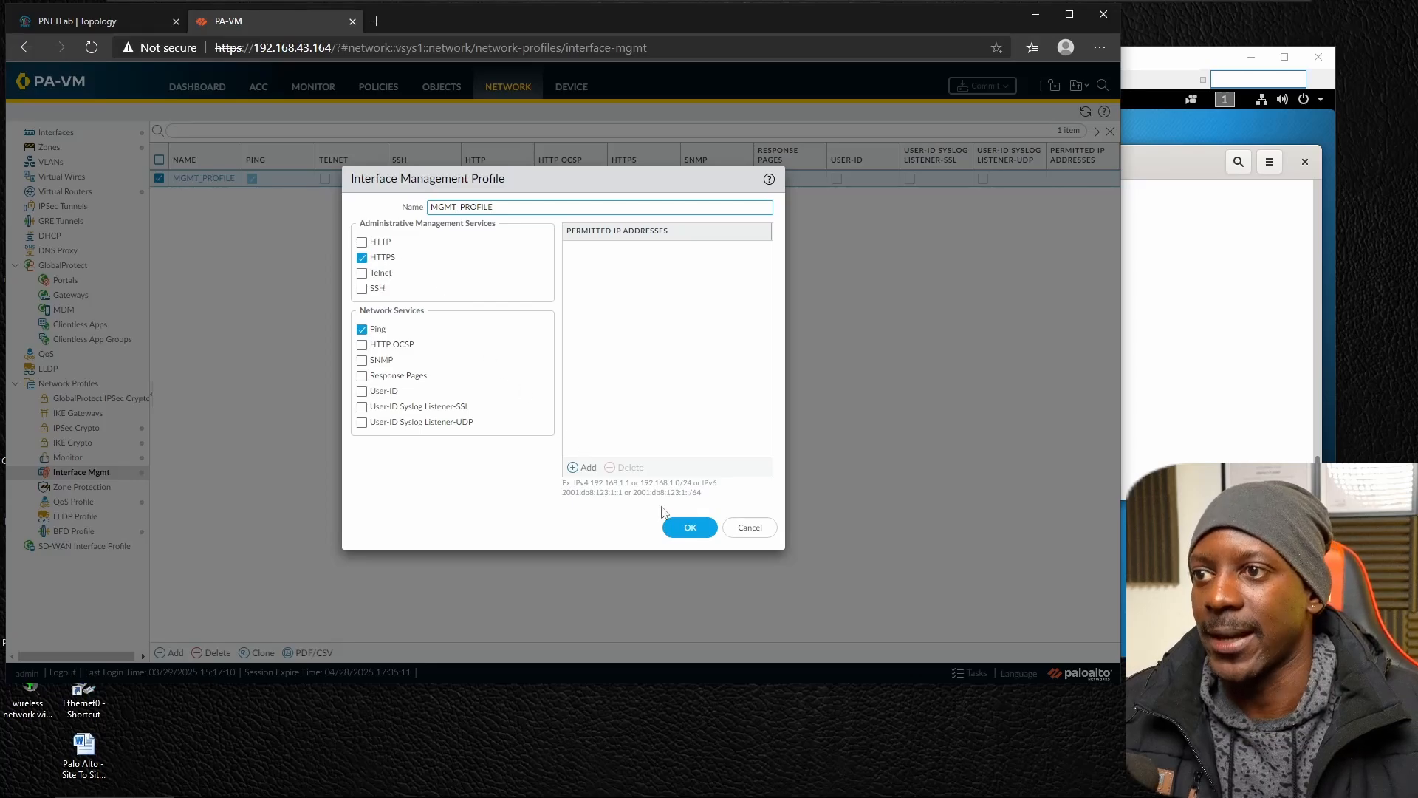
{"action": "left_click", "coordinate": [750, 527]}
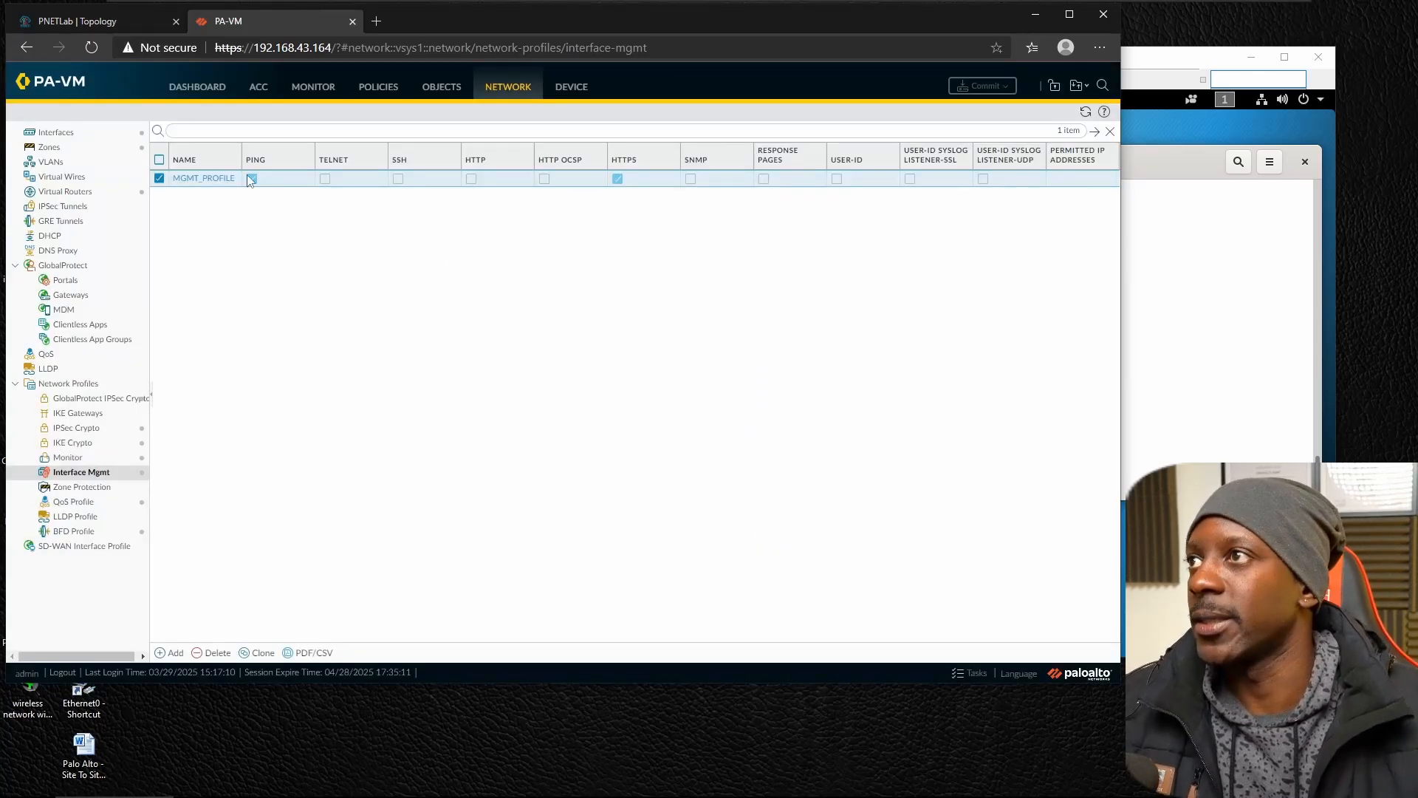
{"action": "key", "text": "alt+Tab"}
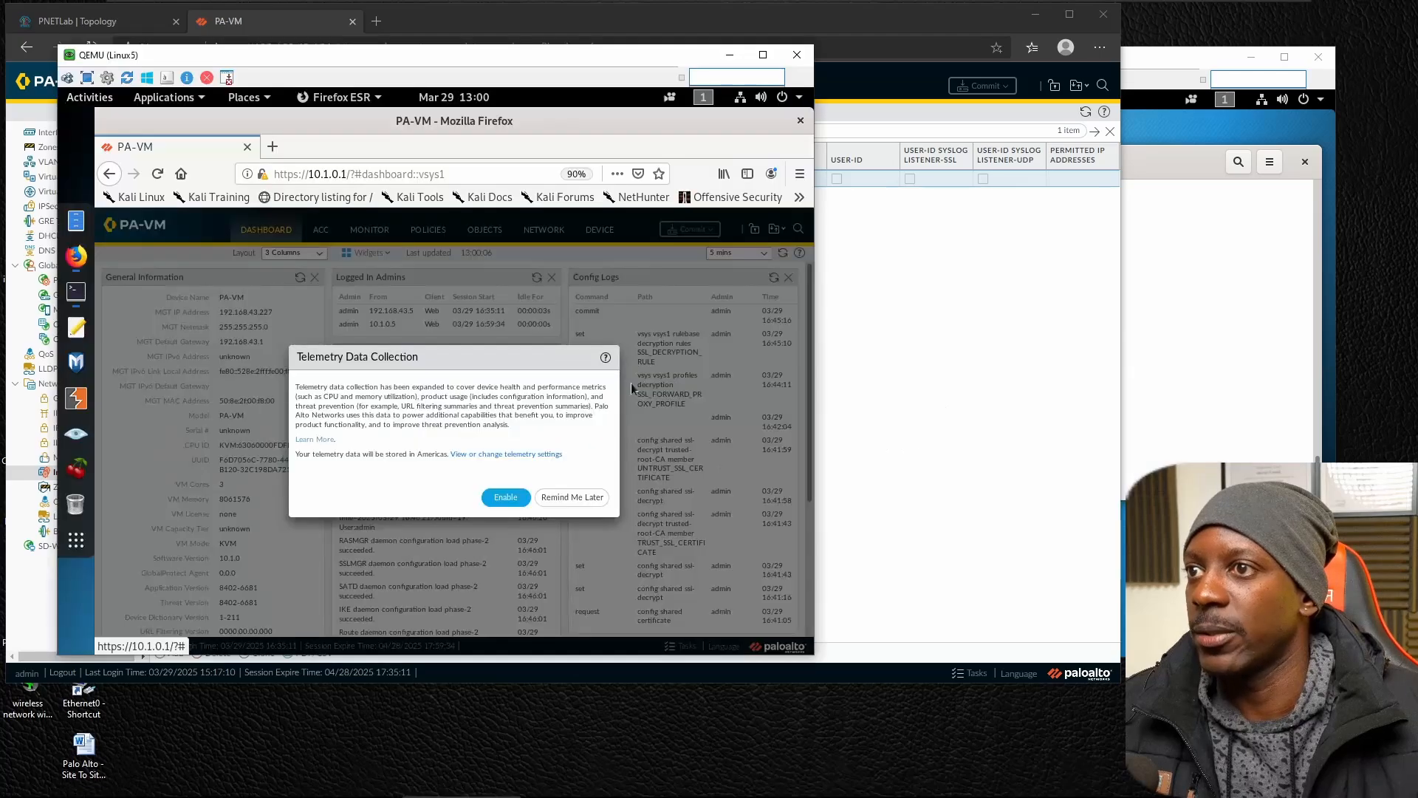
Postpone the telemetry data collection prompt and open the firewall's list of device certificates.
{"action": "left_click", "coordinate": [569, 498]}
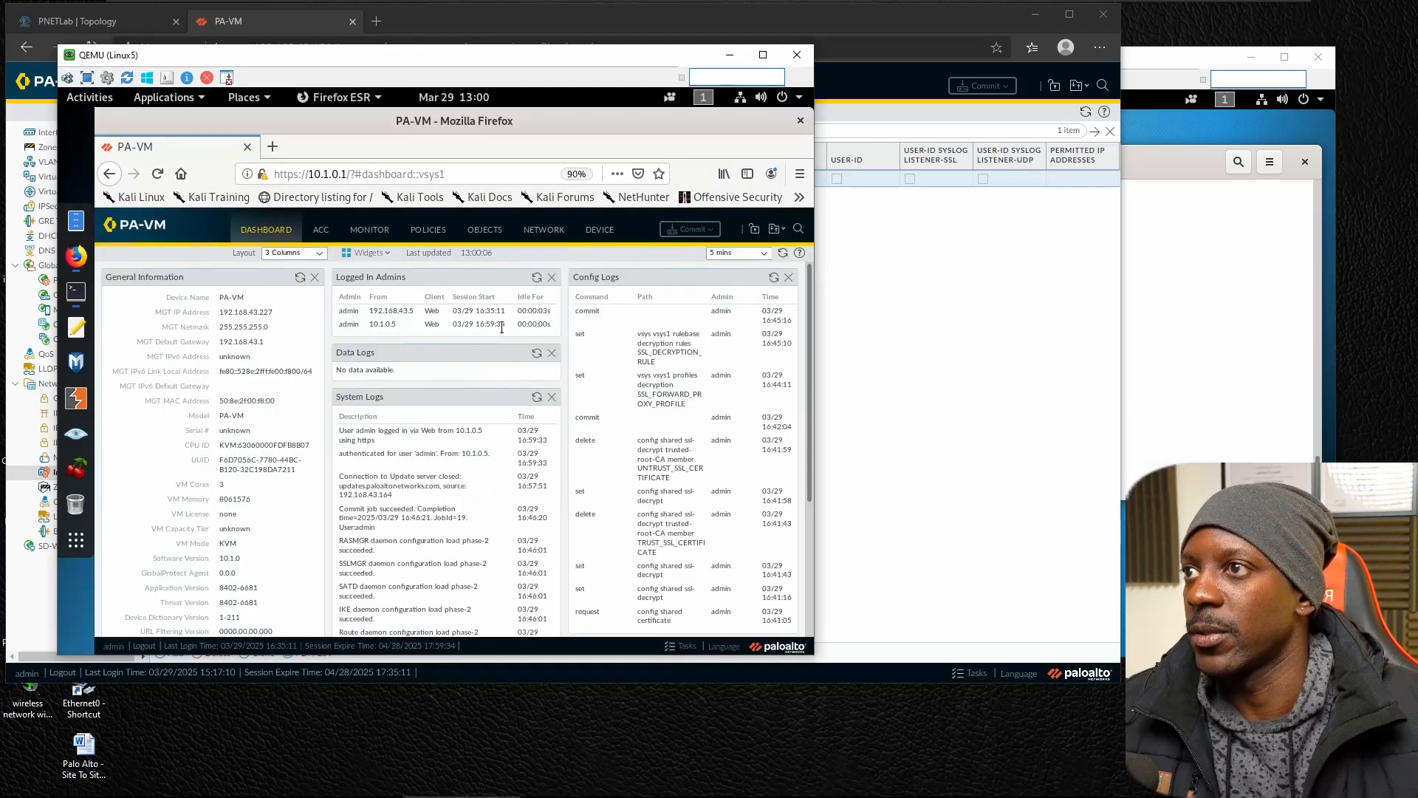
{"action": "left_click", "coordinate": [598, 230]}
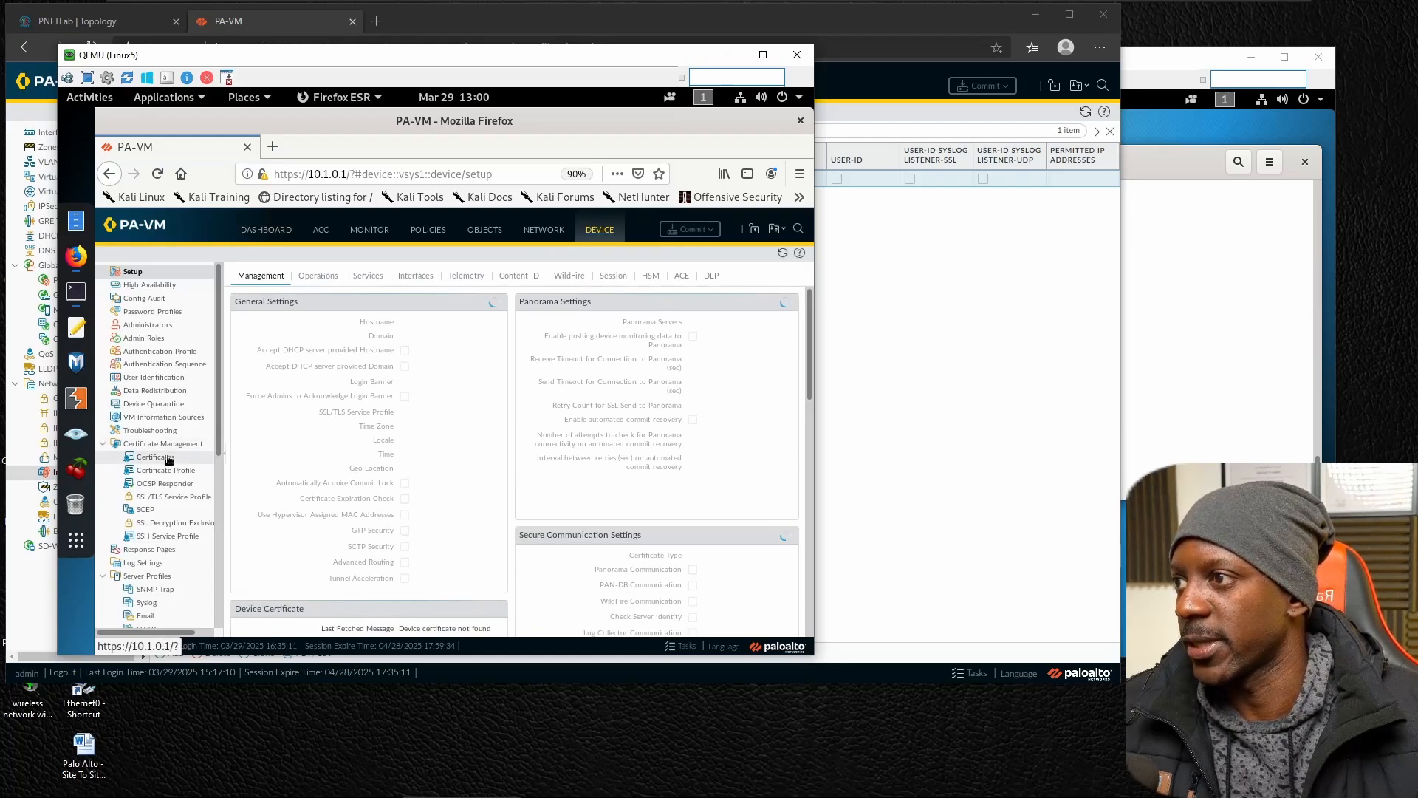
{"action": "left_click", "coordinate": [155, 458]}
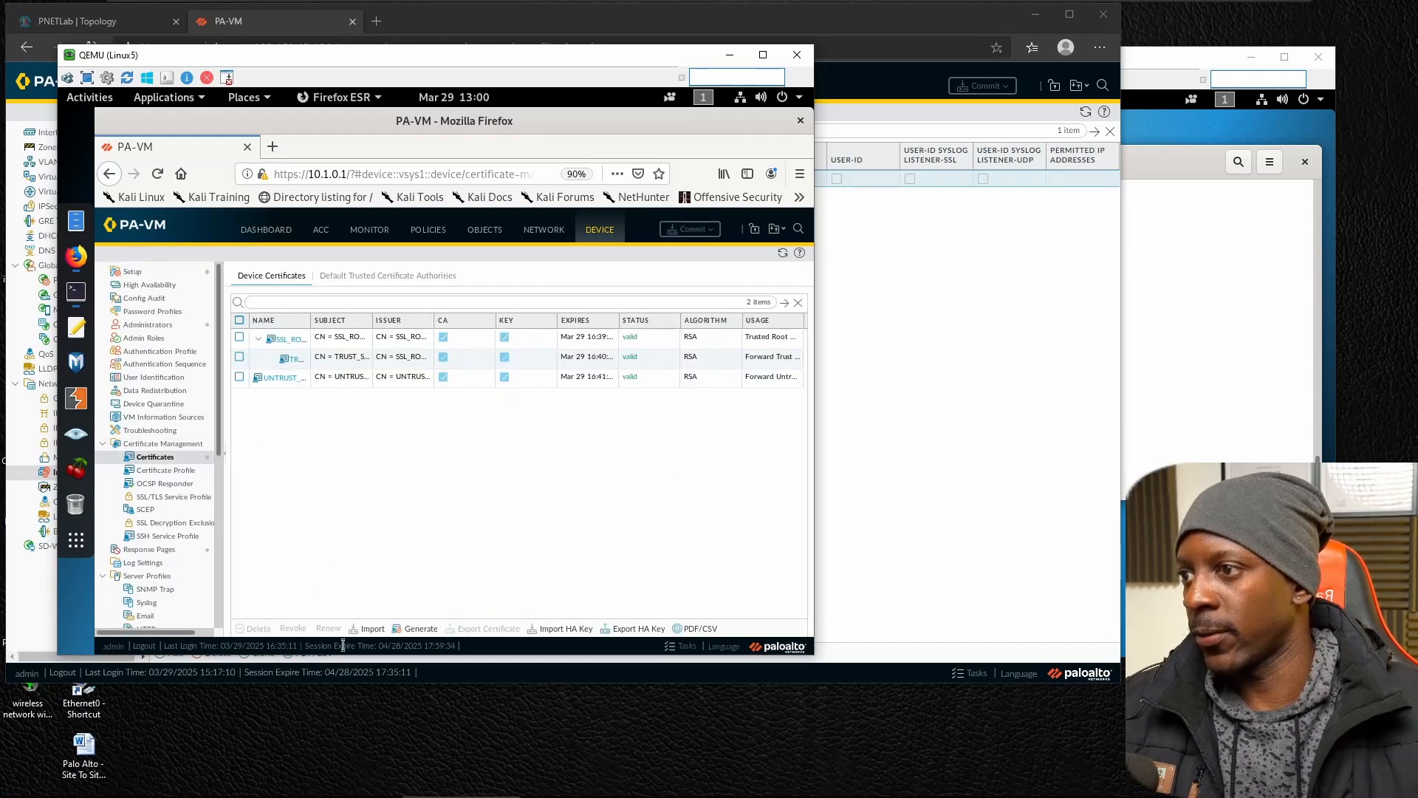
Import linux14.crt from the Downloads folder as a local certificate named LINUX14_CERTIFICATE in Base64 Encoded Certificate (PEM) format.
{"action": "left_click", "coordinate": [373, 629]}
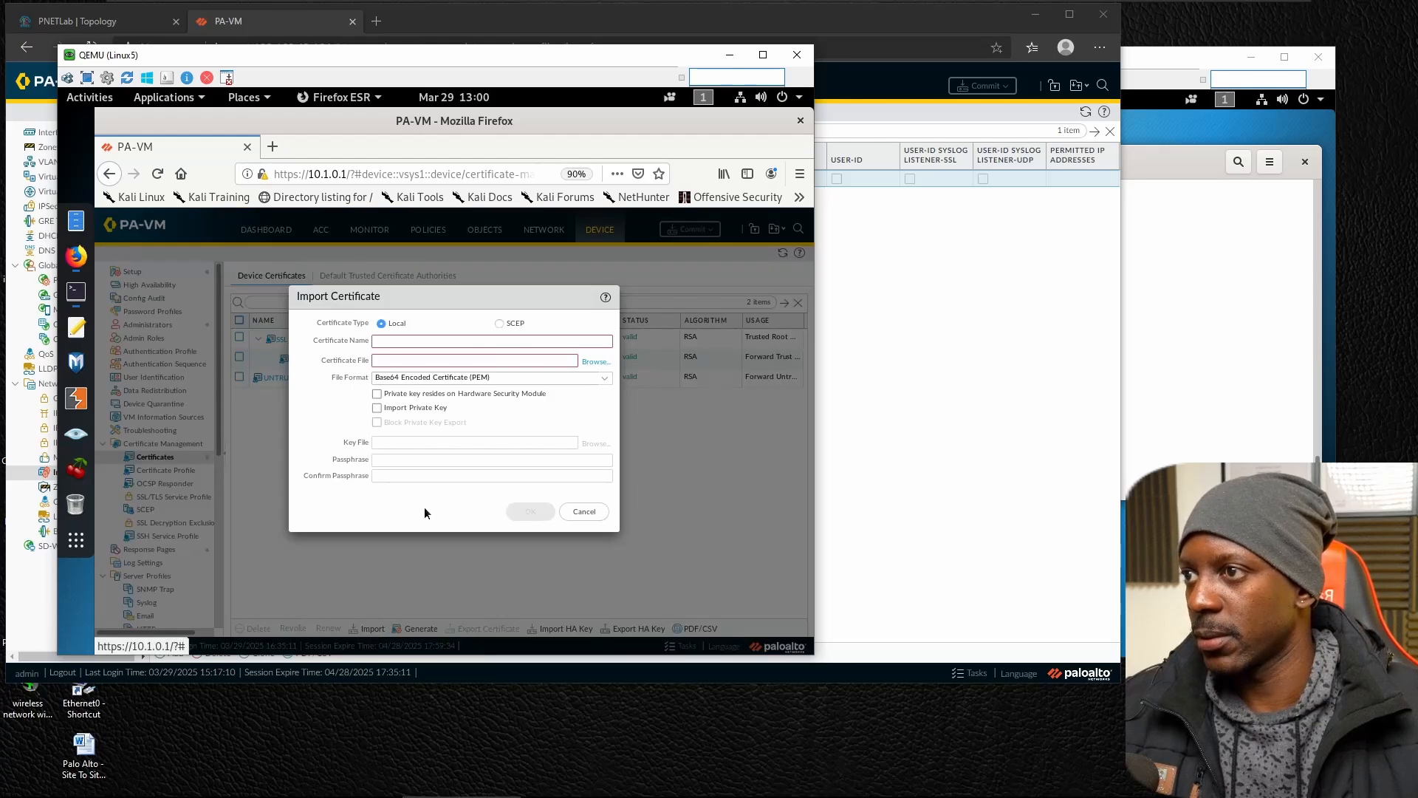
{"action": "left_click", "coordinate": [417, 340]}
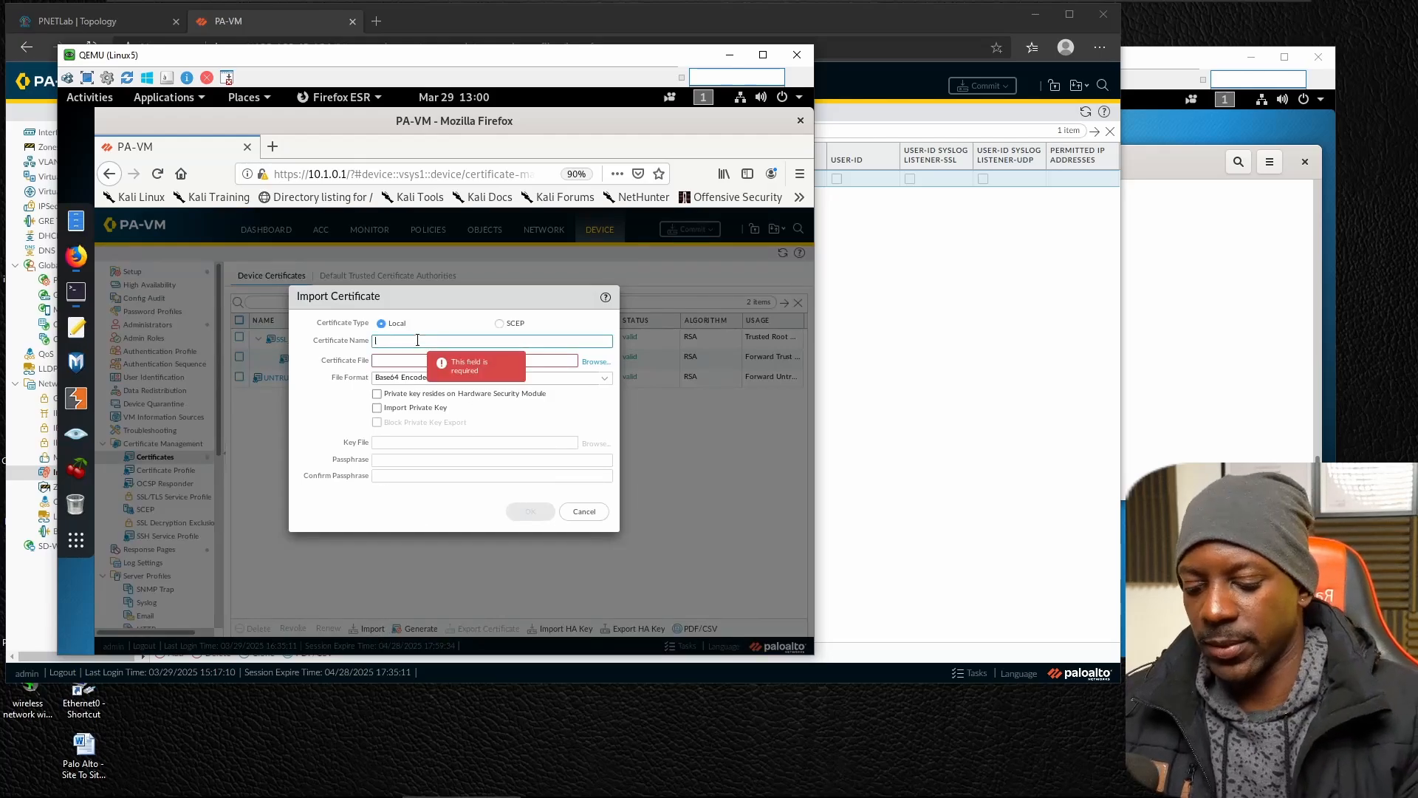
{"action": "type", "text": "LINUX14"}
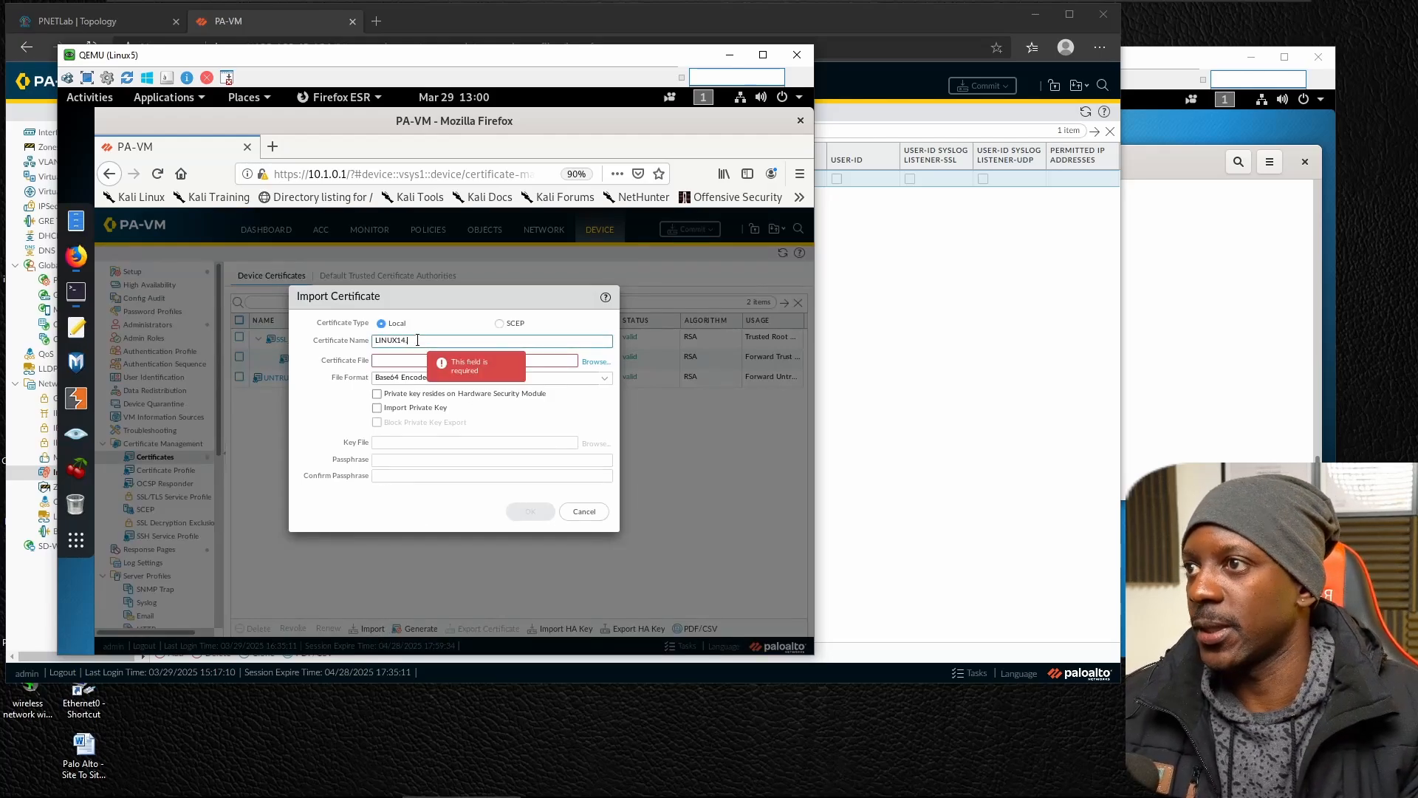
{"action": "type", "text": "_CERTIFICA"}
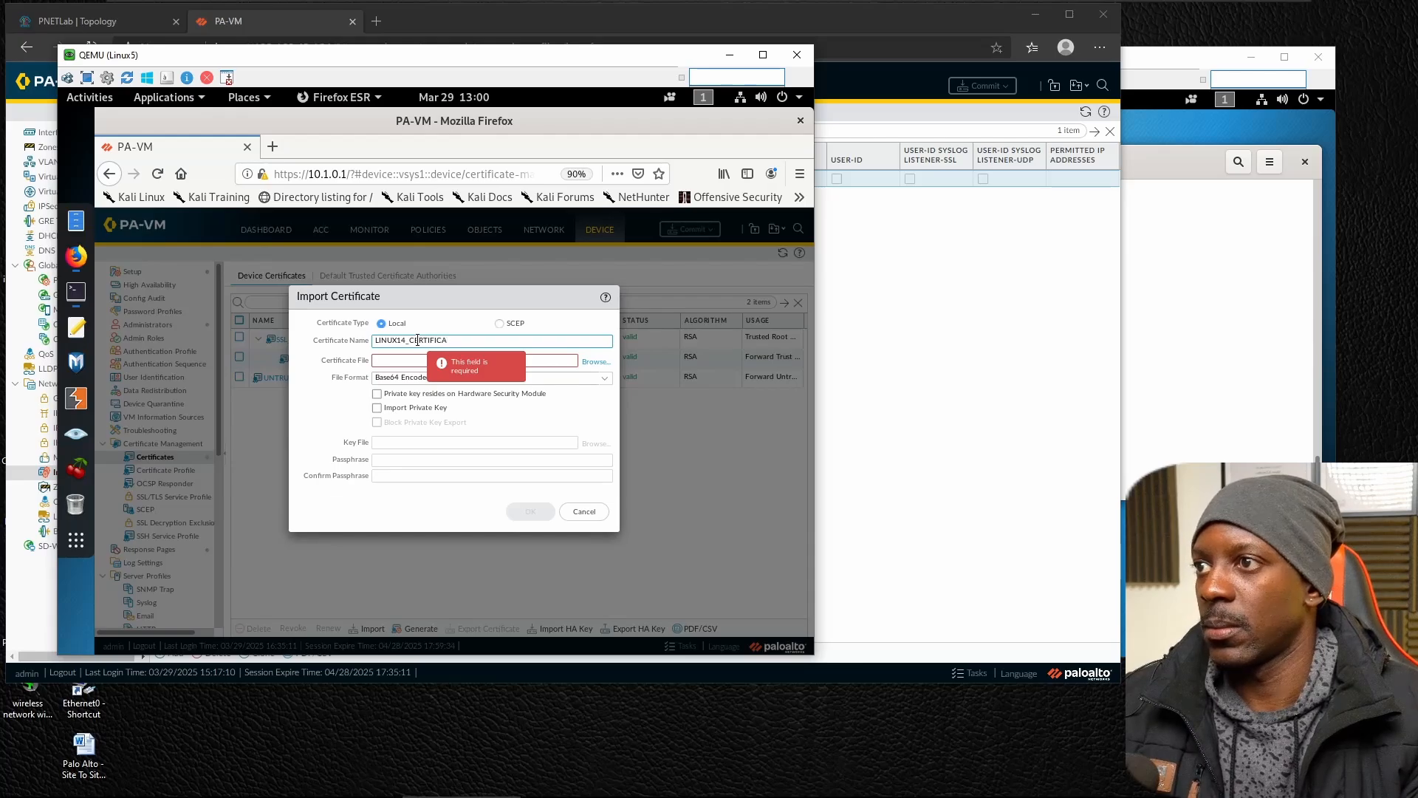
{"action": "type", "text": "TE"}
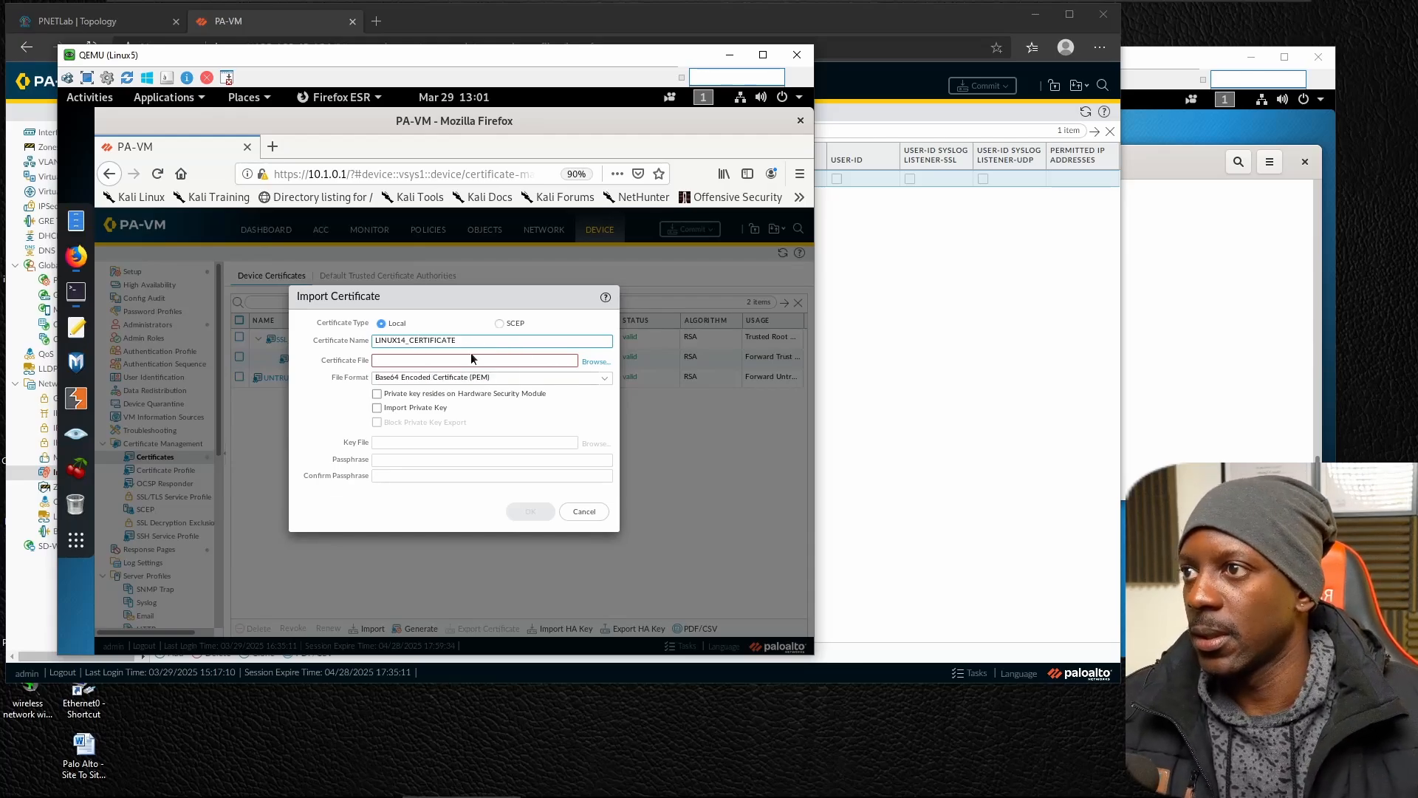
{"action": "left_click", "coordinate": [599, 362]}
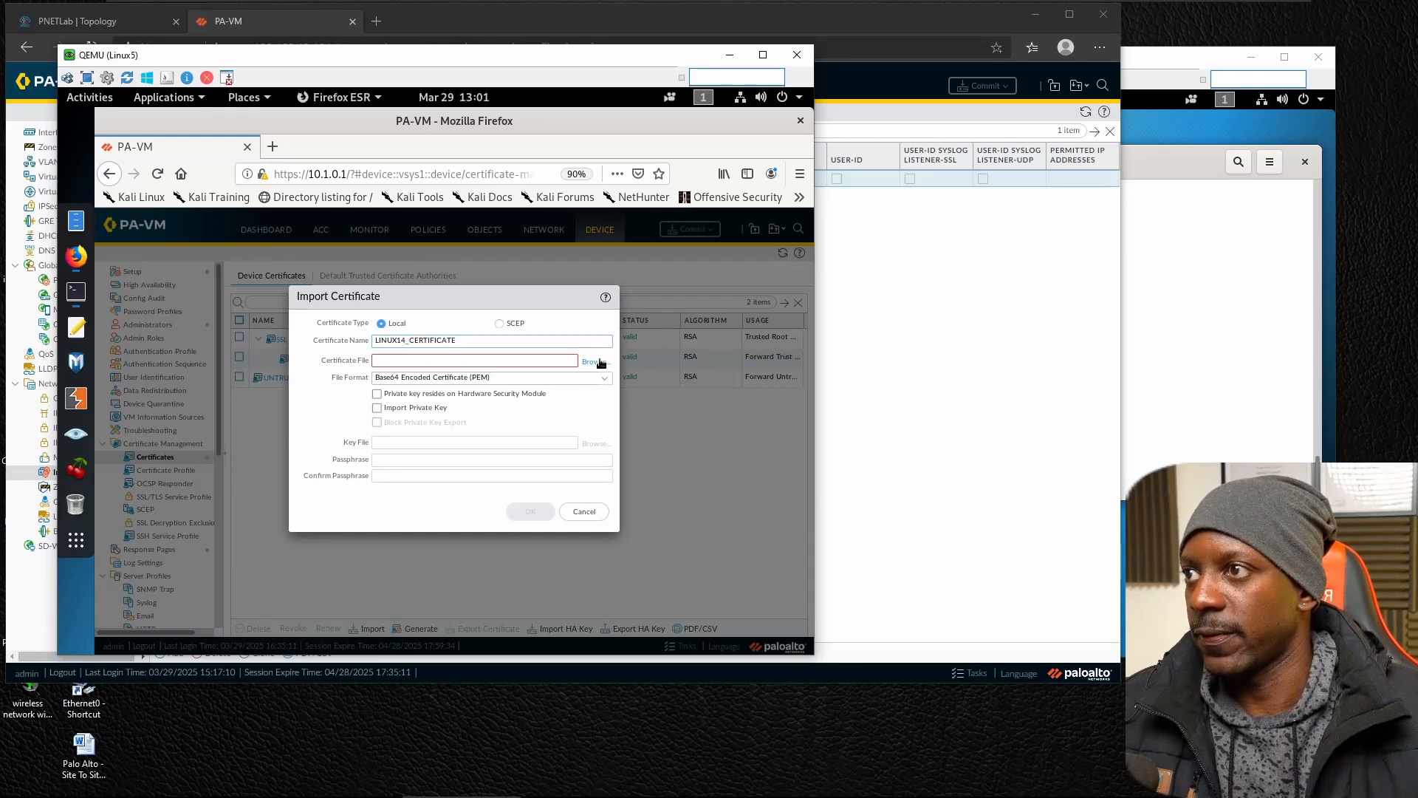
{"action": "left_click", "coordinate": [172, 270]}
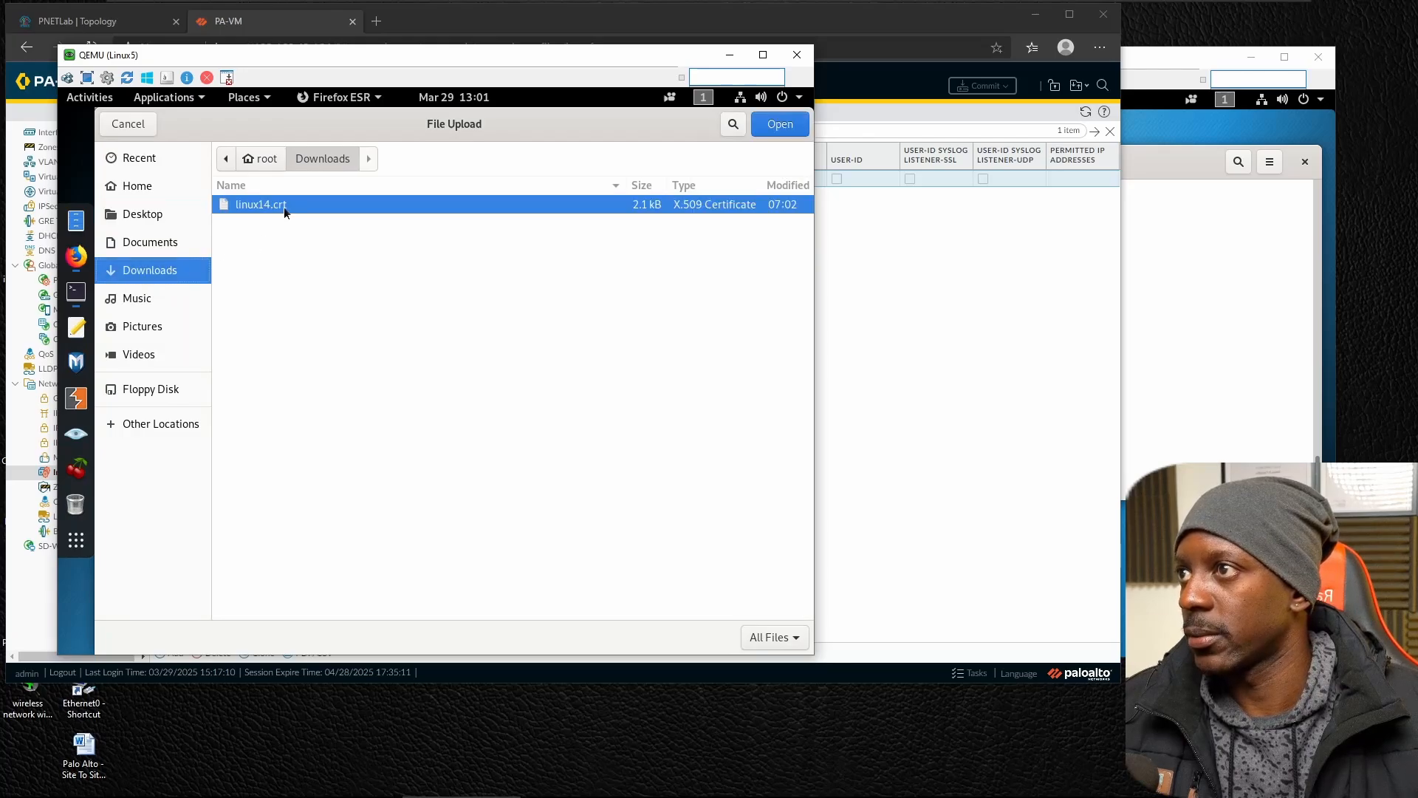
{"action": "left_click", "coordinate": [771, 127]}
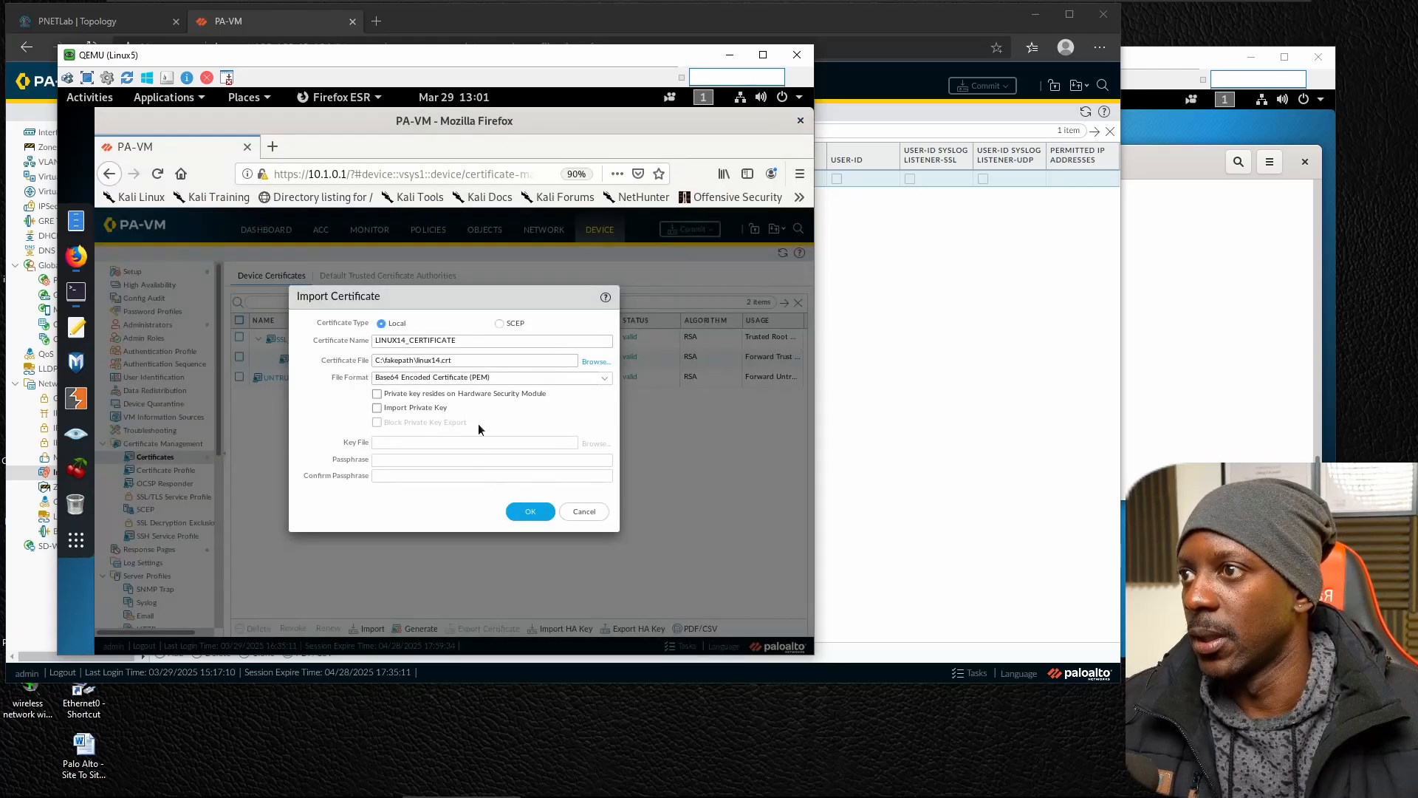
{"action": "left_click", "coordinate": [528, 511]}
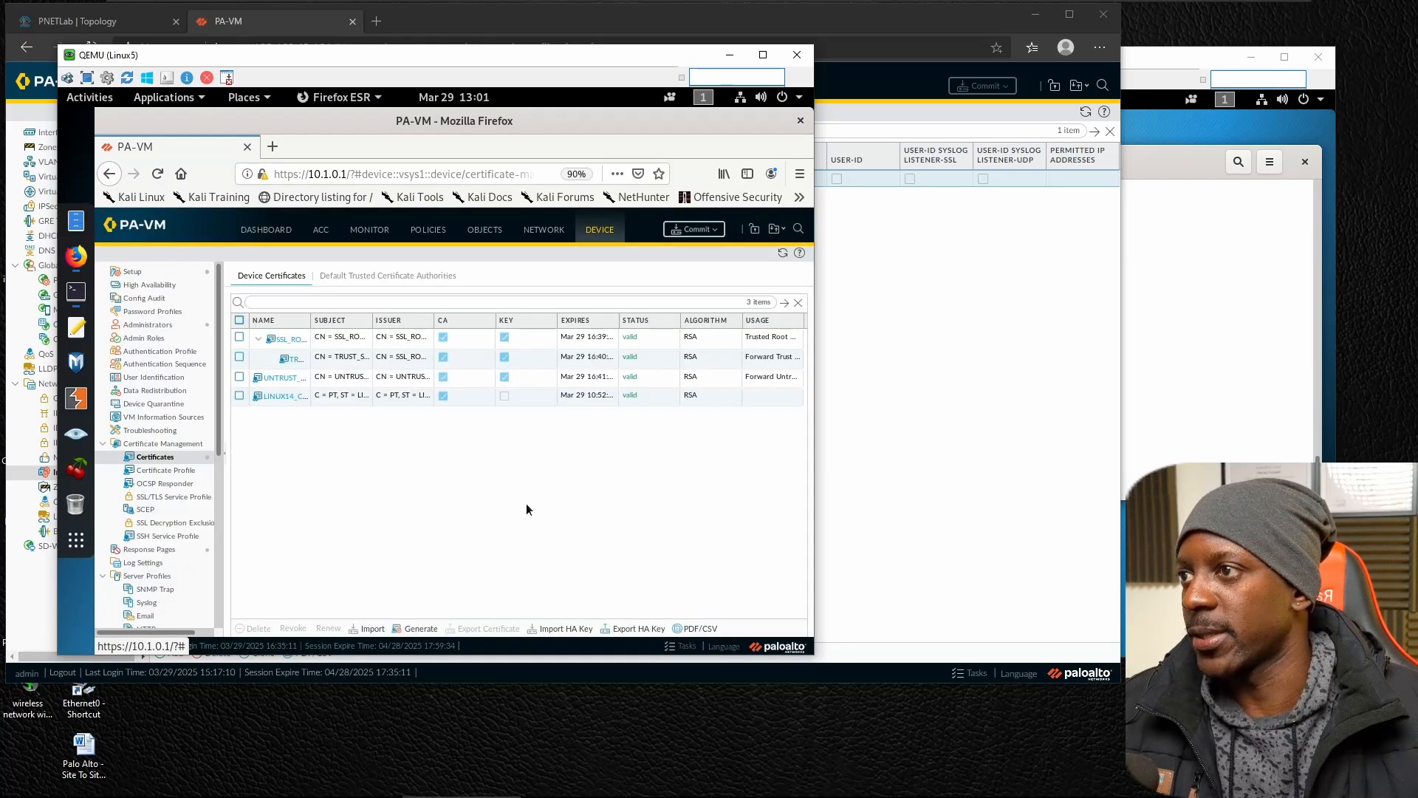
Mark LINUX14_CERTIFICATE as a Trusted Root CA and commit the firewall configuration.
{"action": "left_click", "coordinate": [287, 397]}
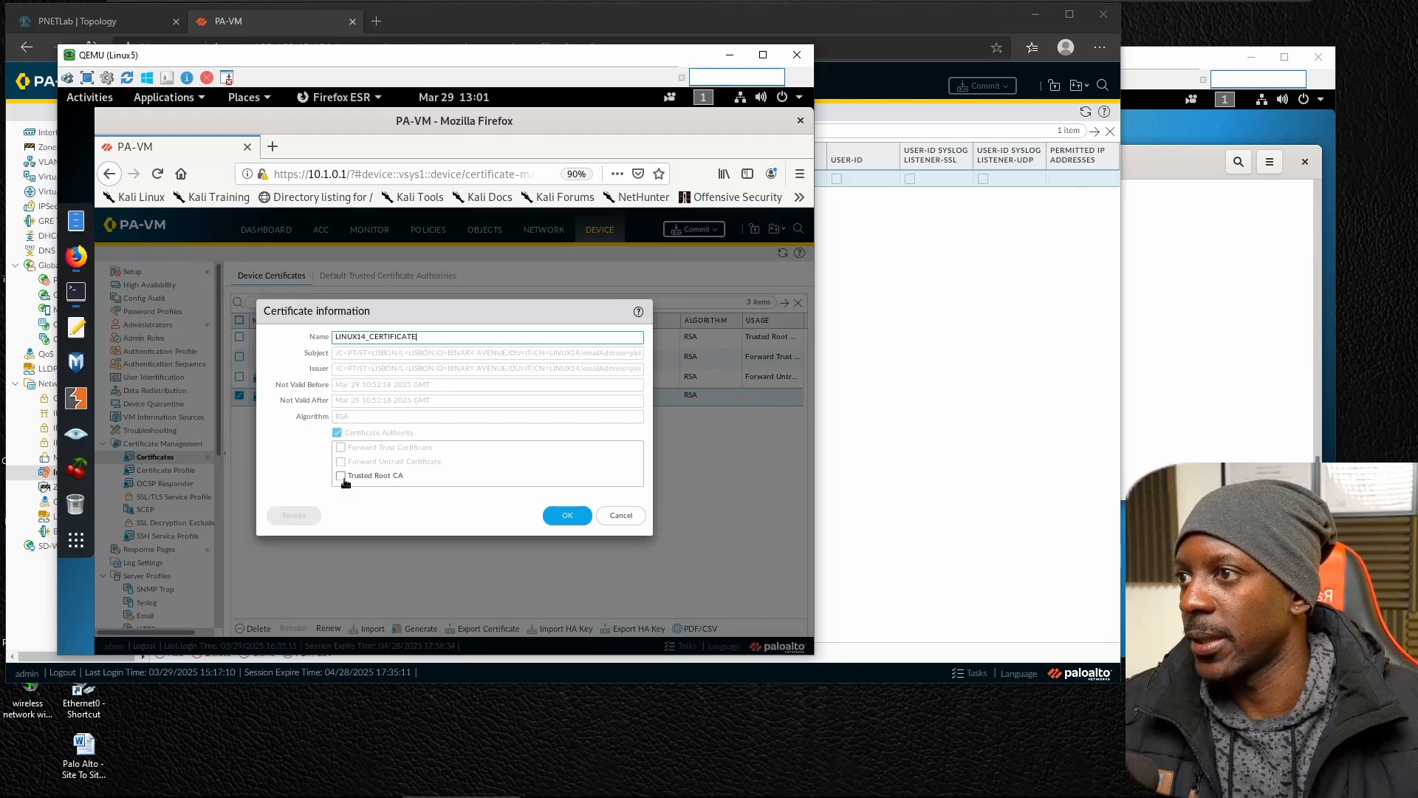
{"action": "left_click", "coordinate": [341, 476]}
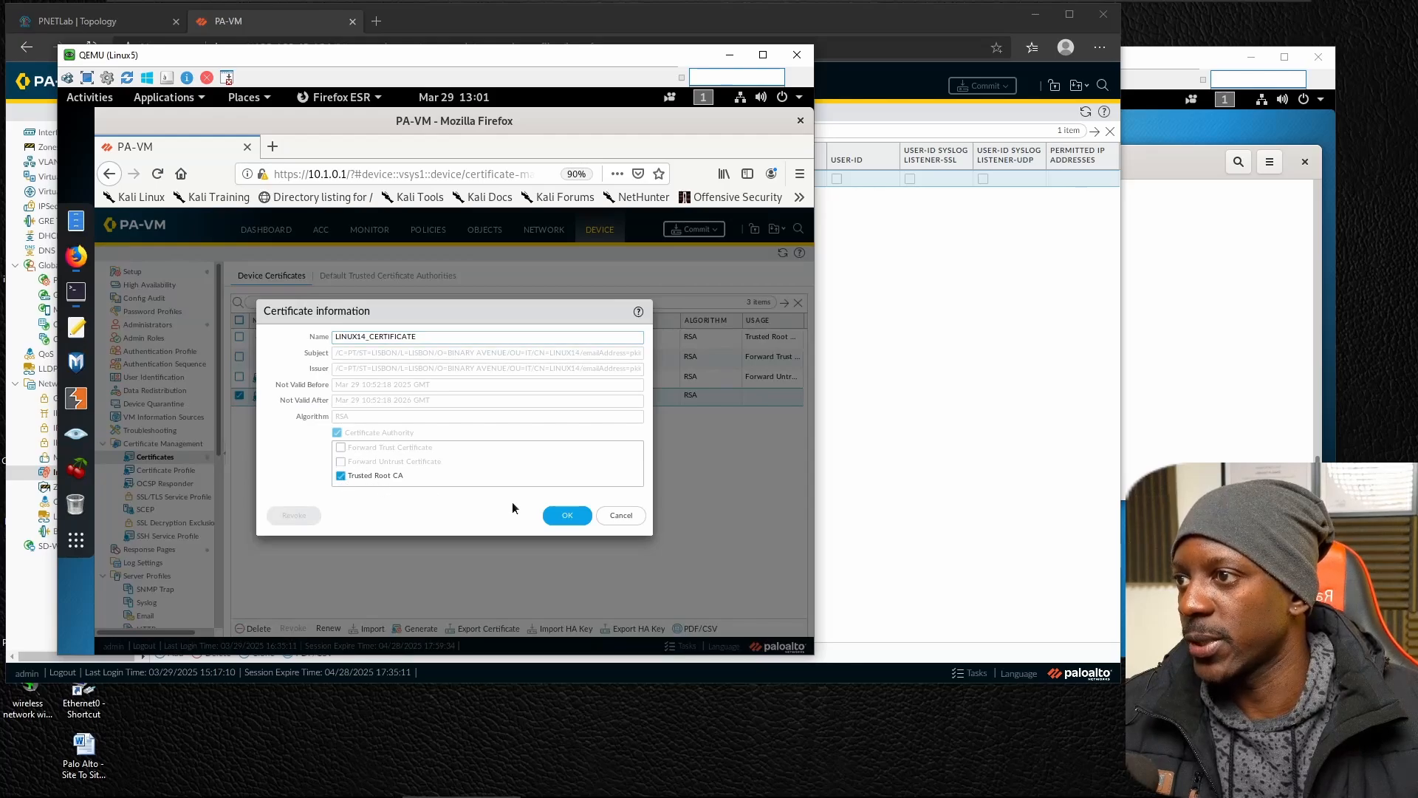
{"action": "left_click", "coordinate": [568, 516]}
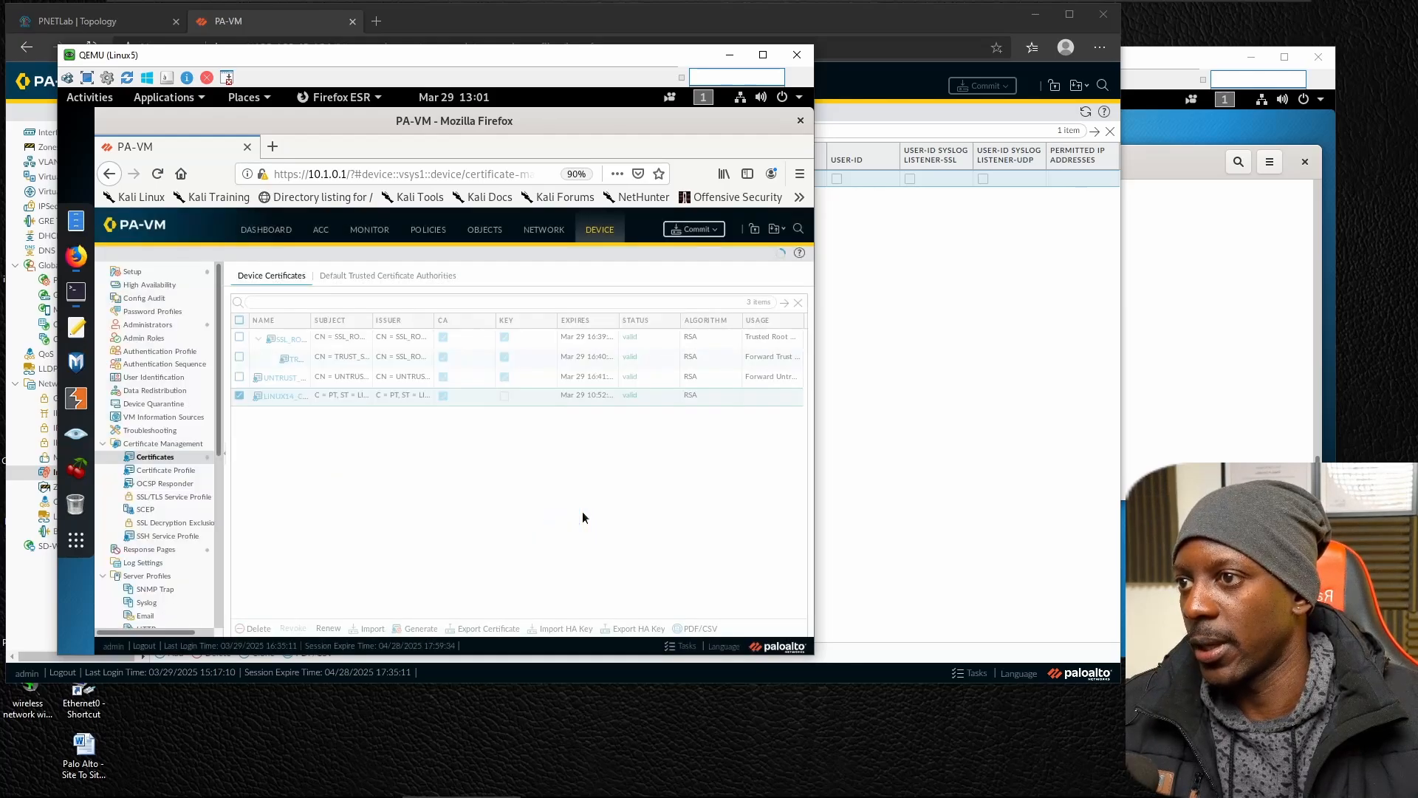
{"action": "left_click", "coordinate": [689, 231]}
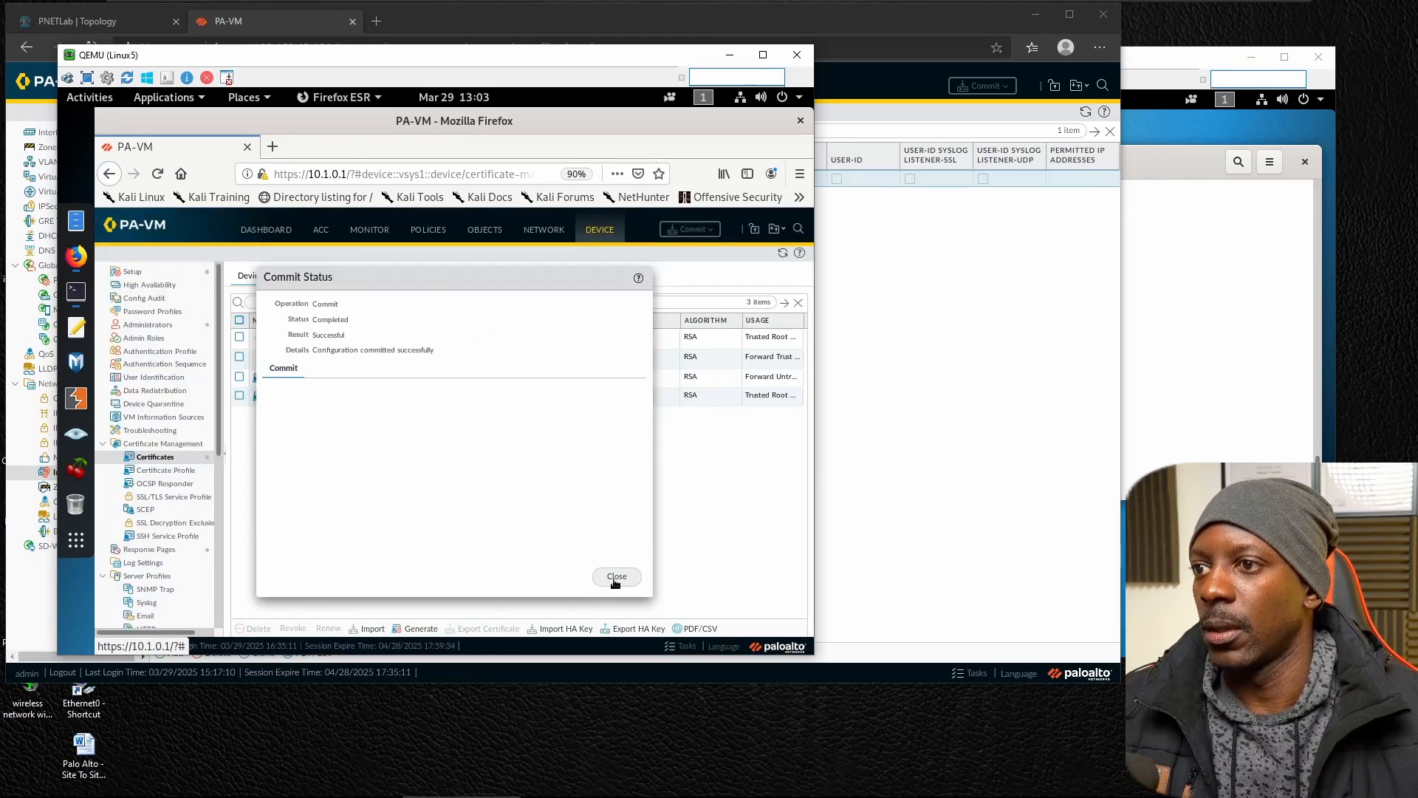
{"action": "left_click", "coordinate": [617, 579]}
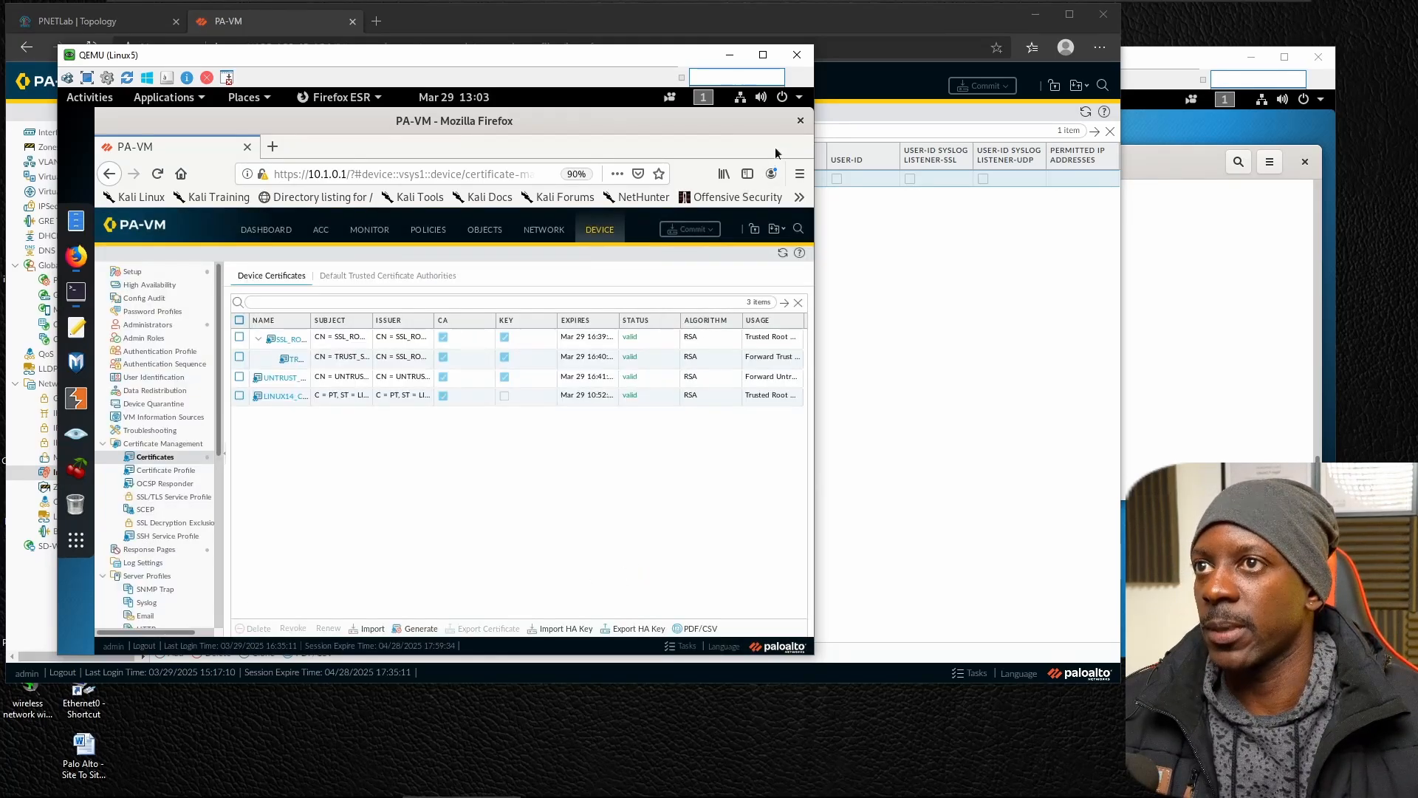
{"action": "left_click", "coordinate": [800, 121]}
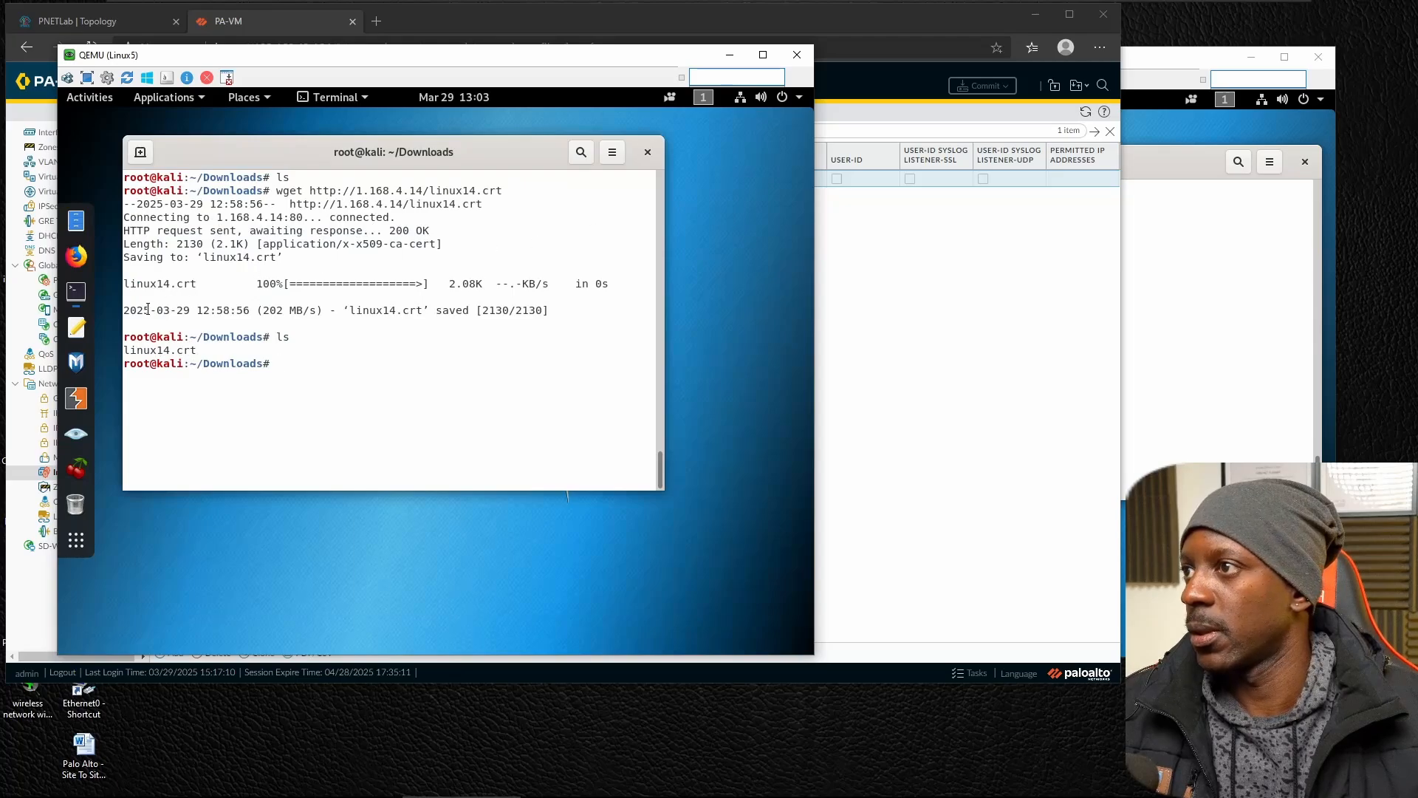
{"action": "left_click", "coordinate": [77, 256]}
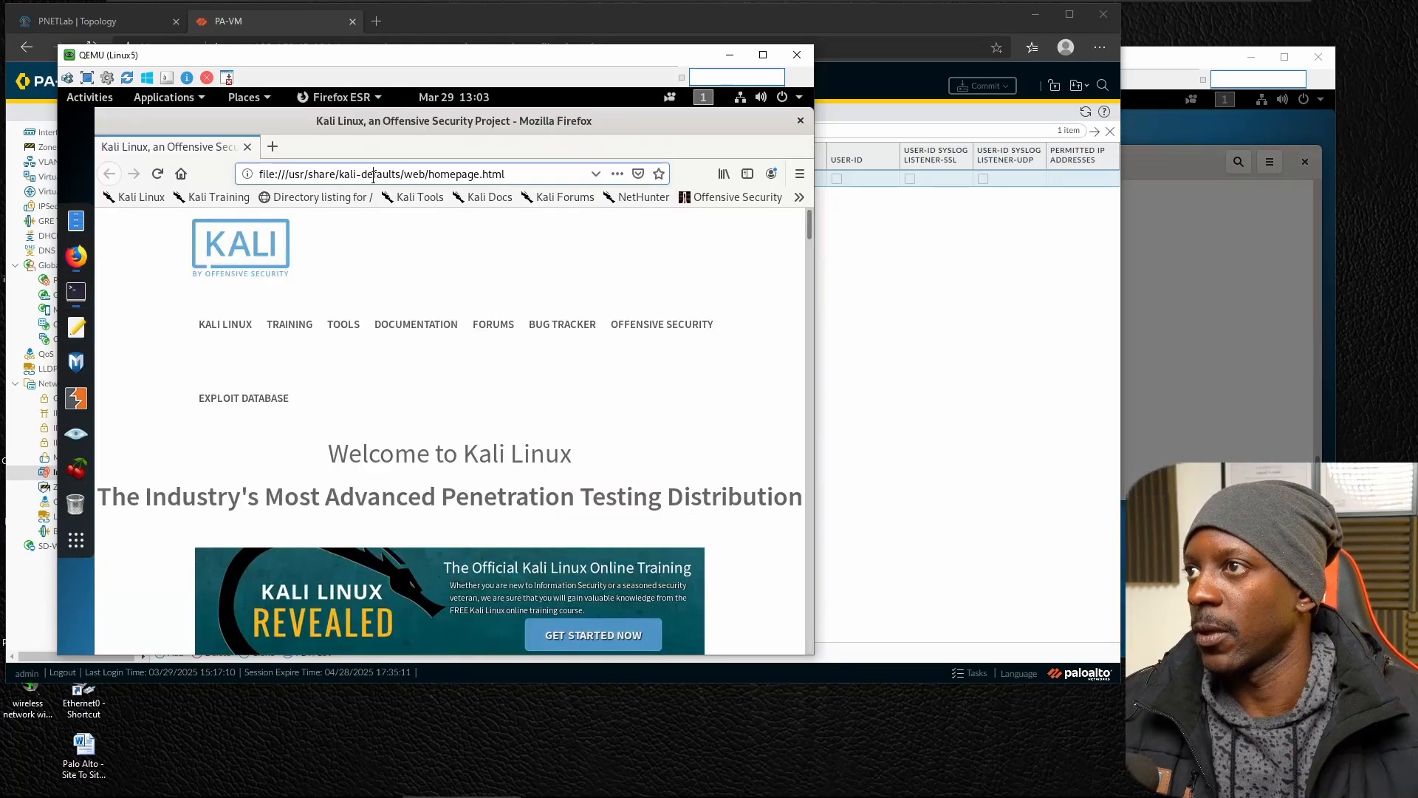
{"action": "left_click", "coordinate": [373, 174]}
{"action": "type", "text": "HT"}
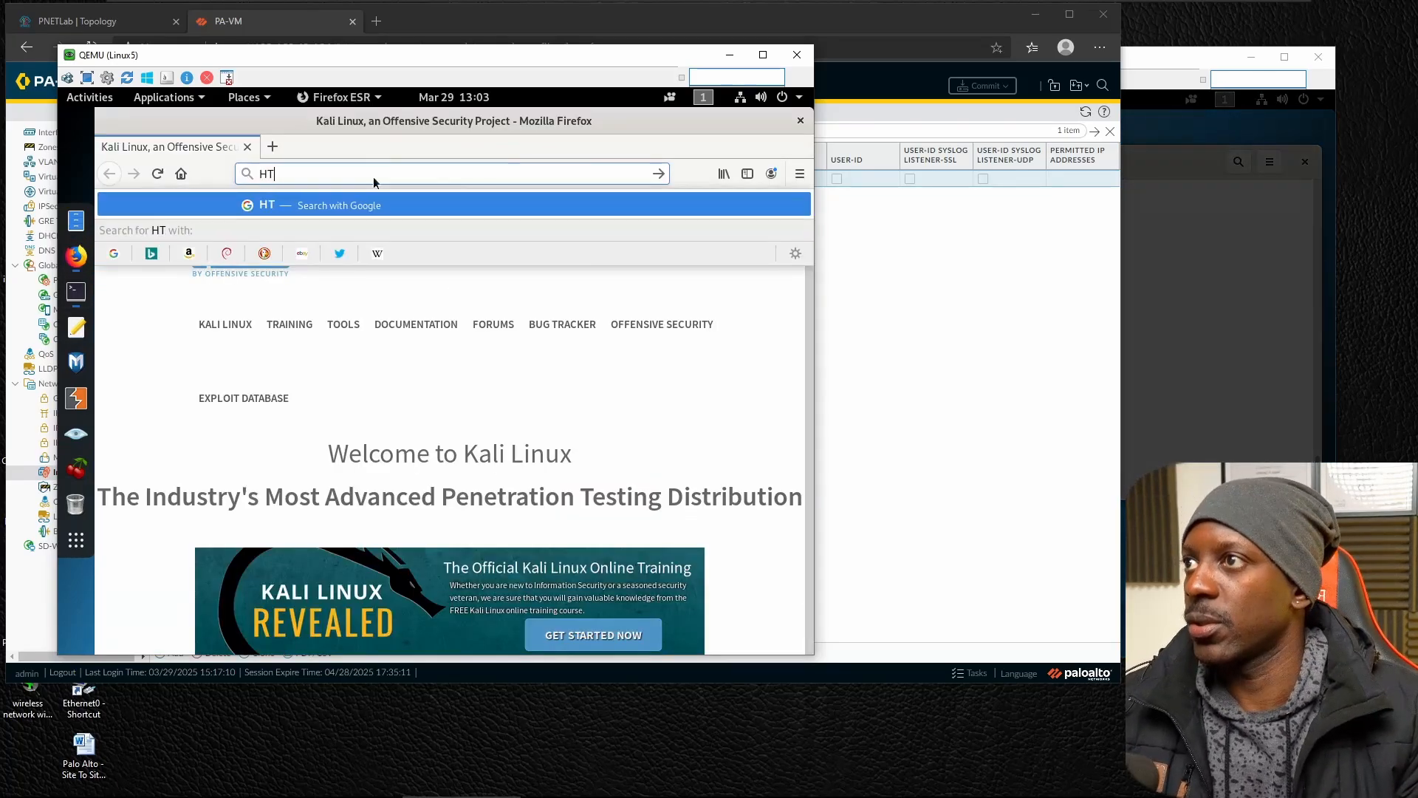
{"action": "key", "text": "BackSpace"}
{"action": "key", "text": "BackSpace"}
{"action": "type", "text": "https:"}
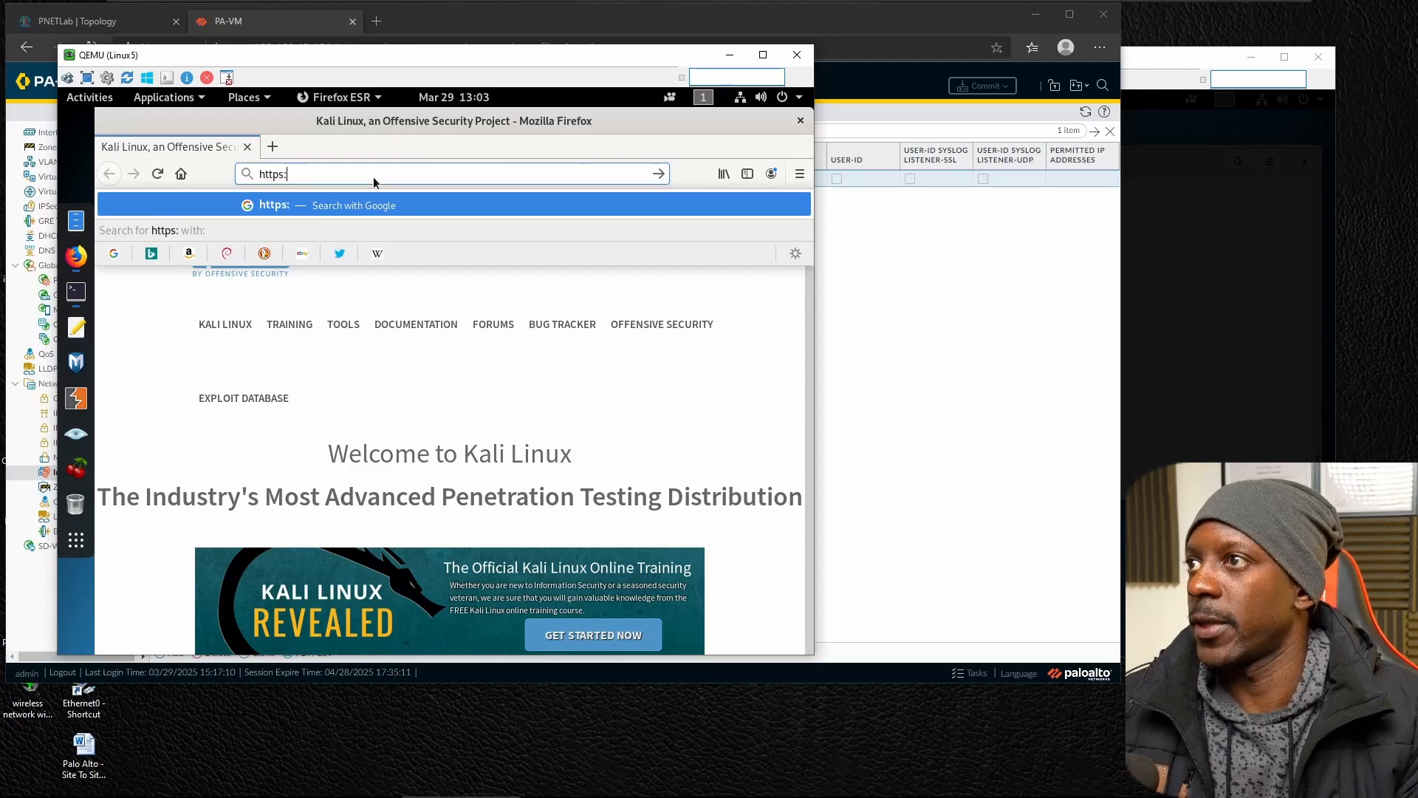
{"action": "type", "text": "//1.168.4."}
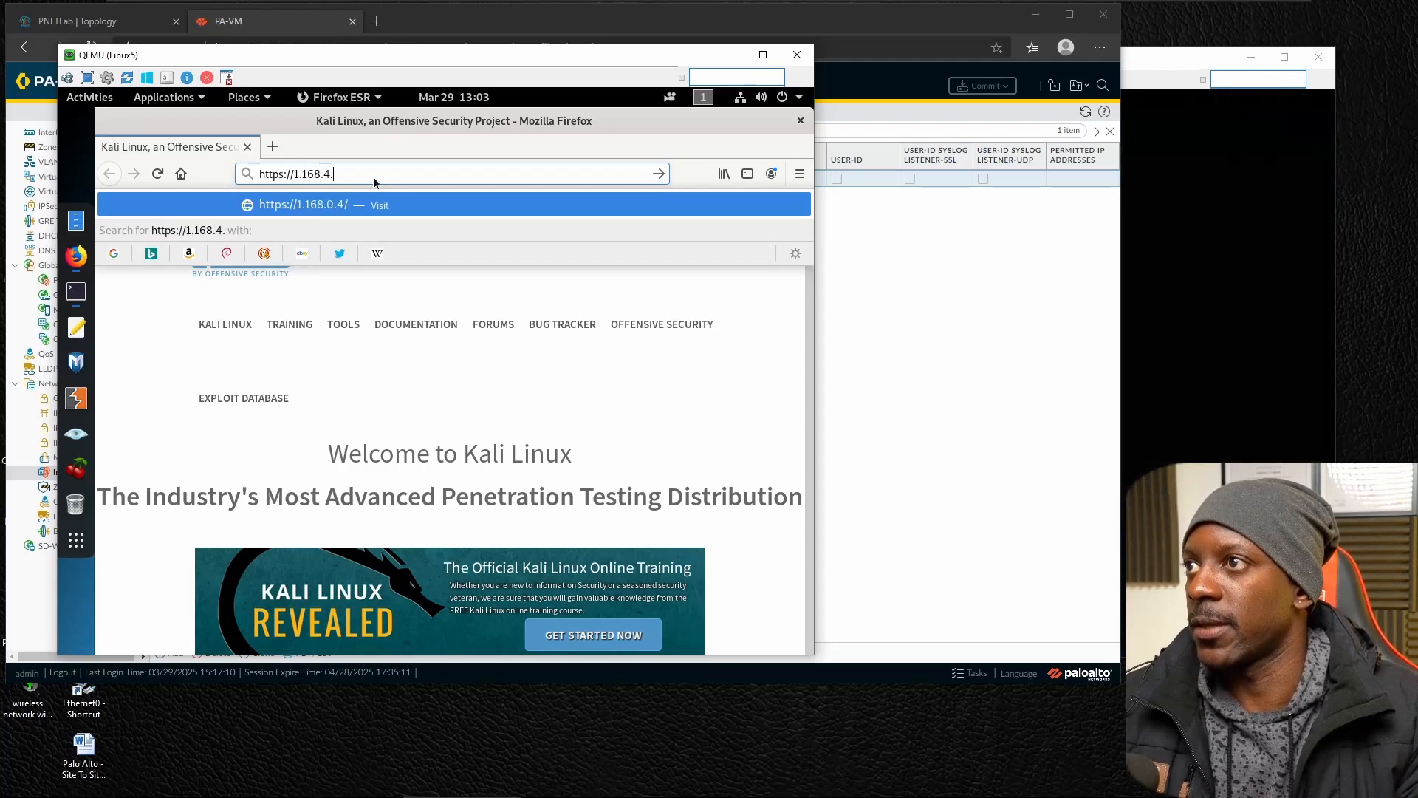
{"action": "type", "text": "6"}
{"action": "key", "text": "Return"}
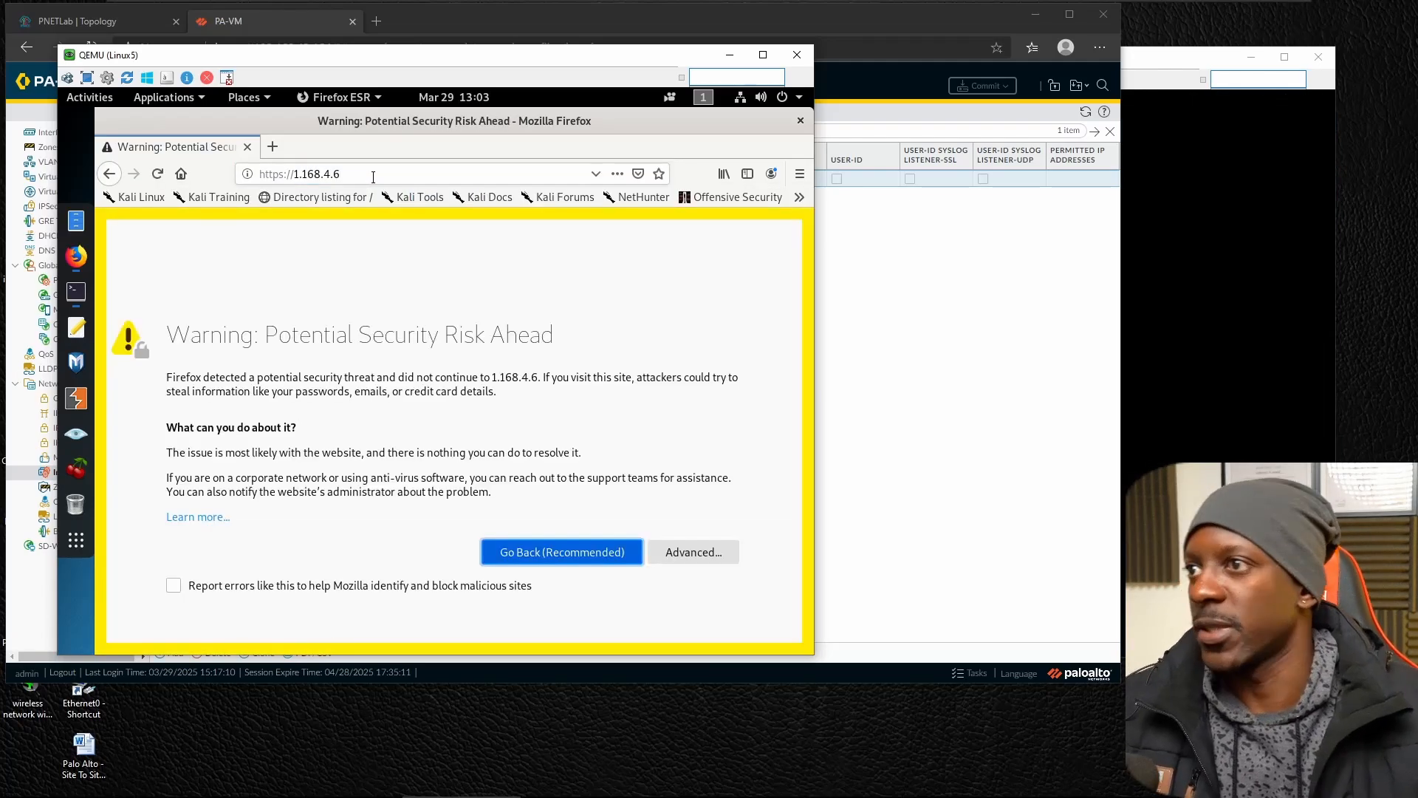
Accept the security risk for 1.168.4.6 and examine the reason given on the resulting page.
{"action": "left_click", "coordinate": [694, 556]}
{"action": "scroll", "coordinate": [655, 555], "scroll_direction": "down", "scroll_amount": 3}
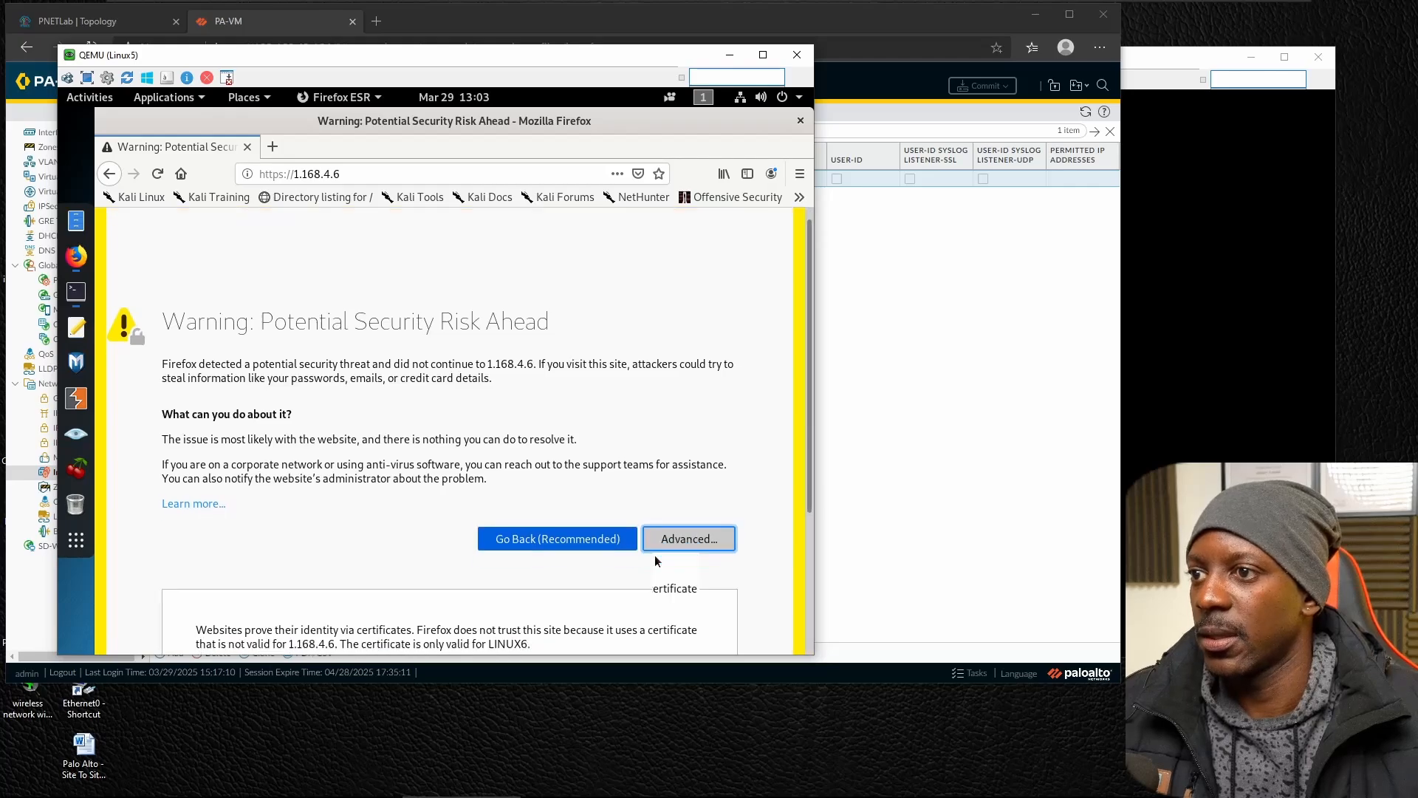
{"action": "left_click", "coordinate": [652, 555]}
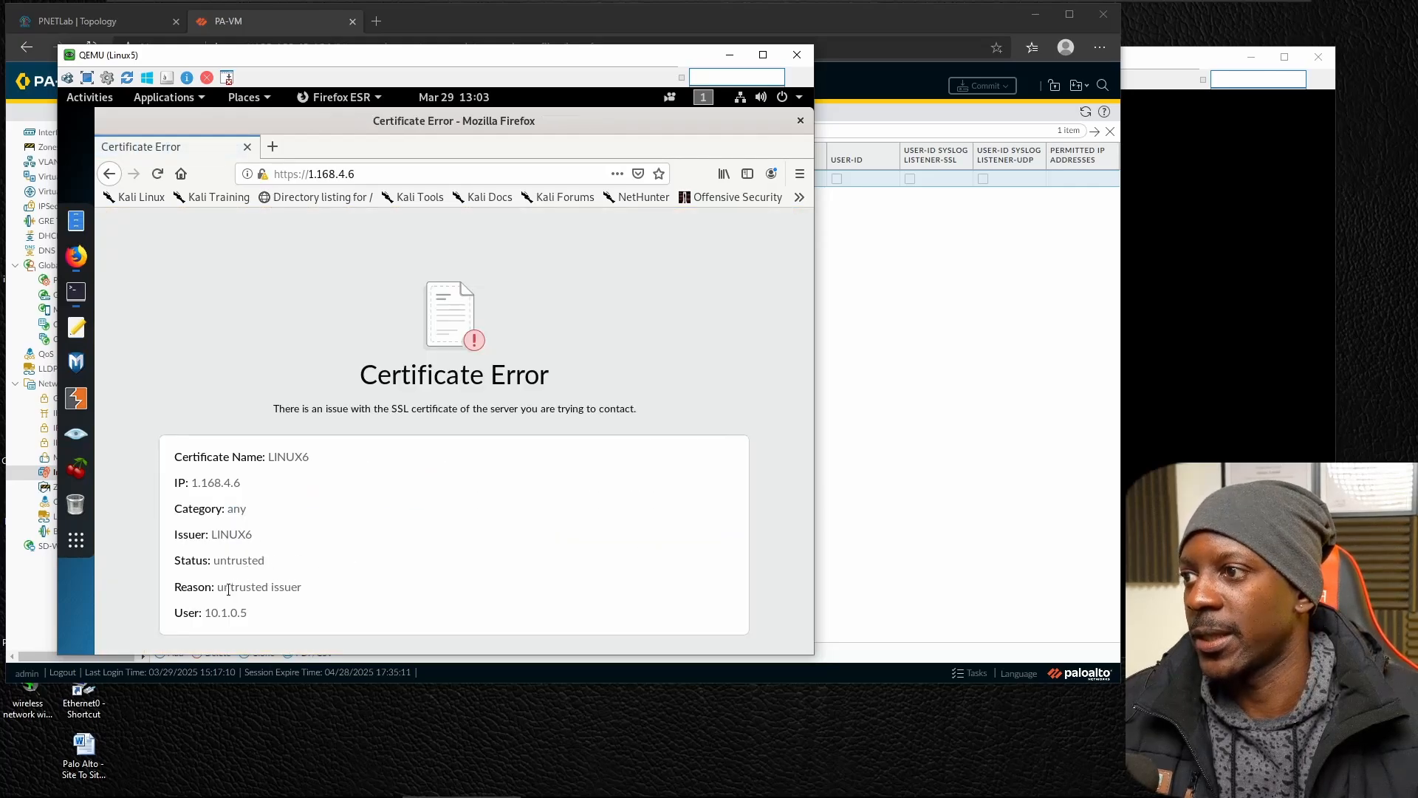
{"action": "left_click_drag", "start_coordinate": [229, 589], "coordinate": [301, 591]}
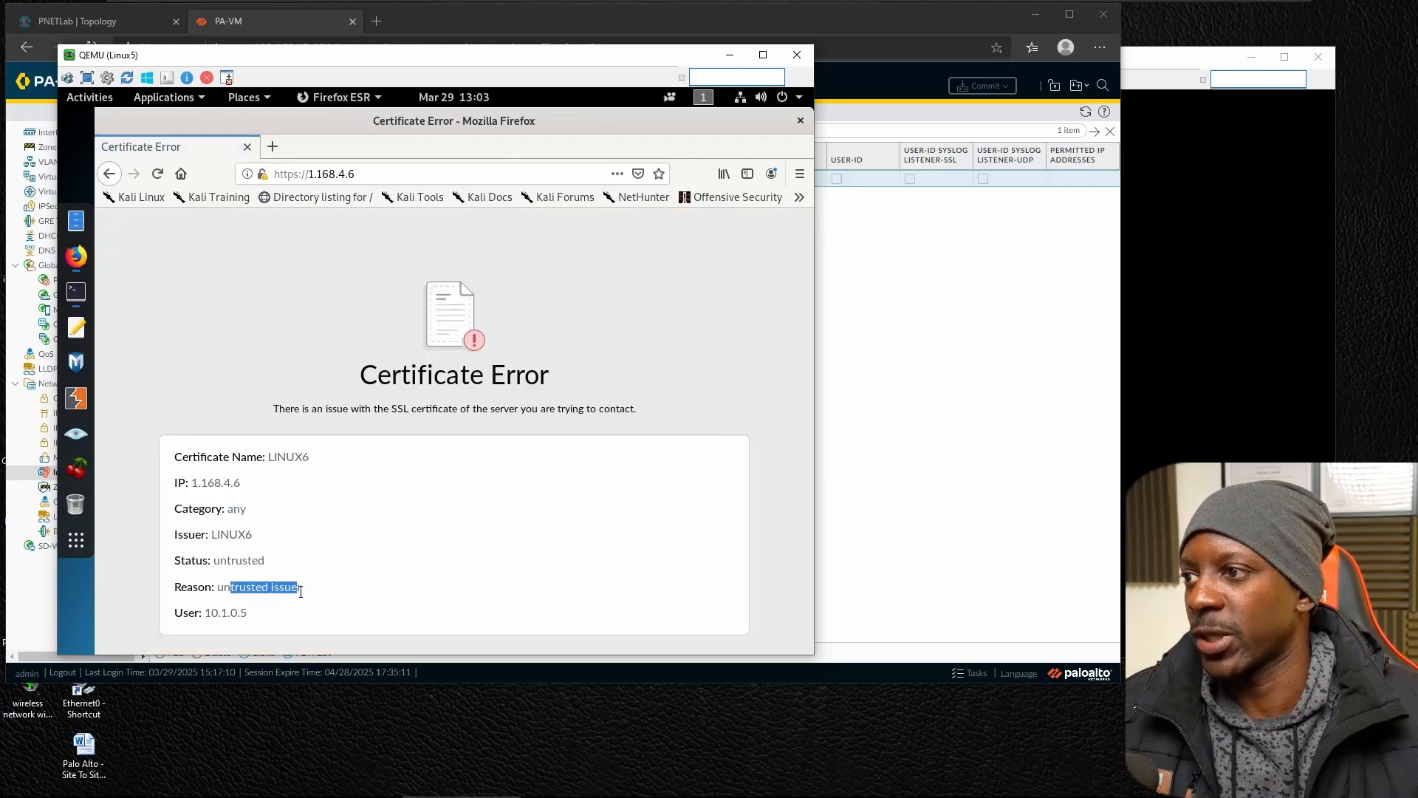
{"action": "left_click", "coordinate": [272, 154]}
{"action": "type", "text": "http"}
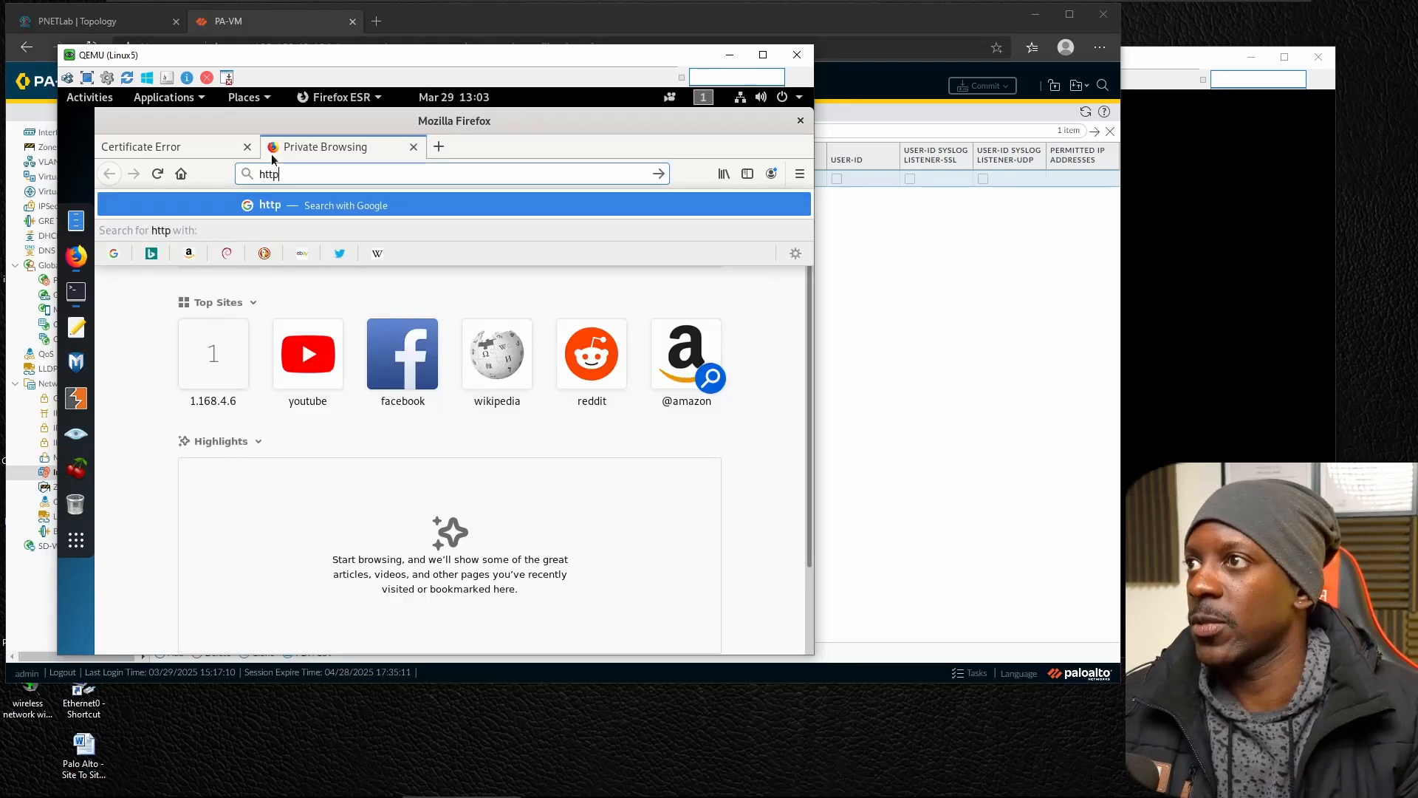
{"action": "type", "text": "s://1.168.4.14"}
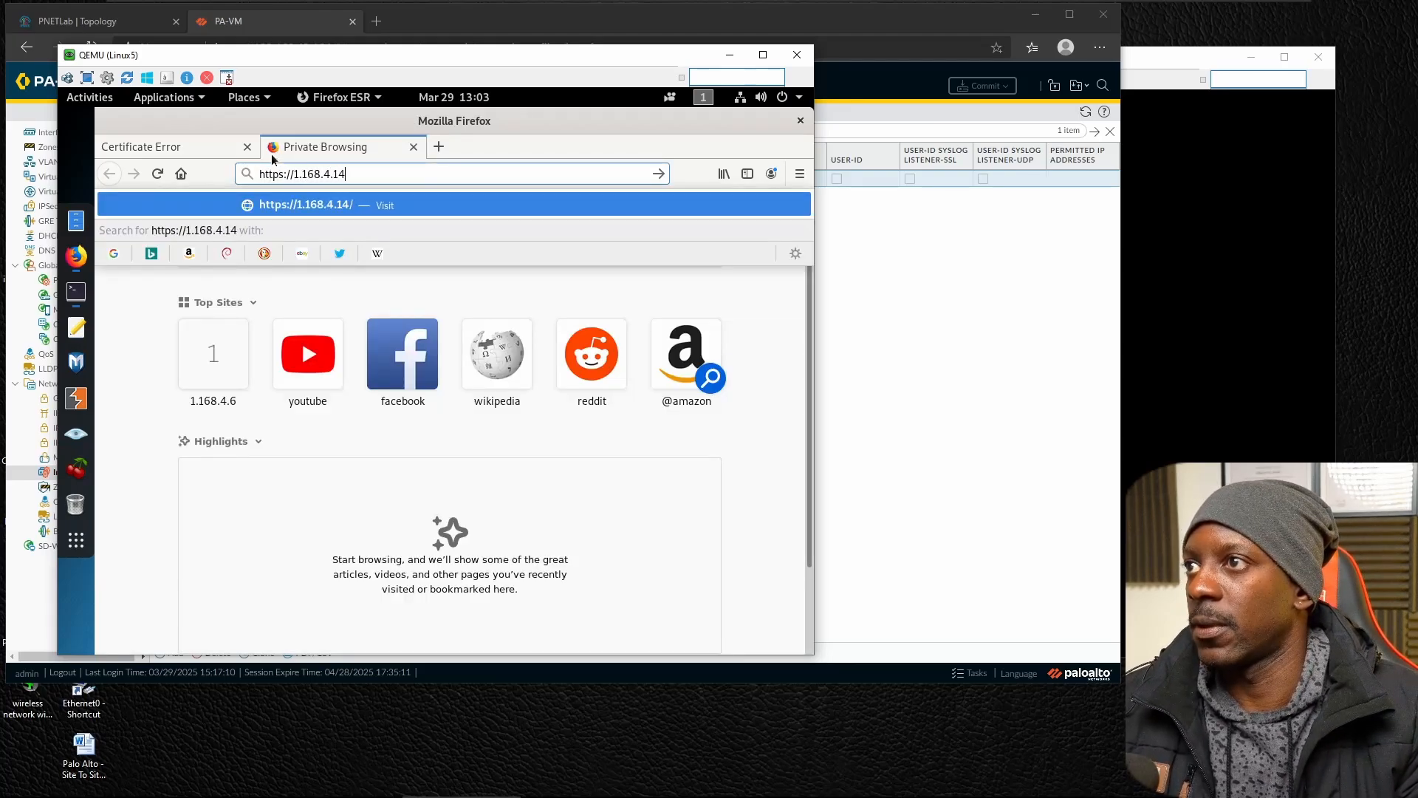
{"action": "key", "text": "Return"}
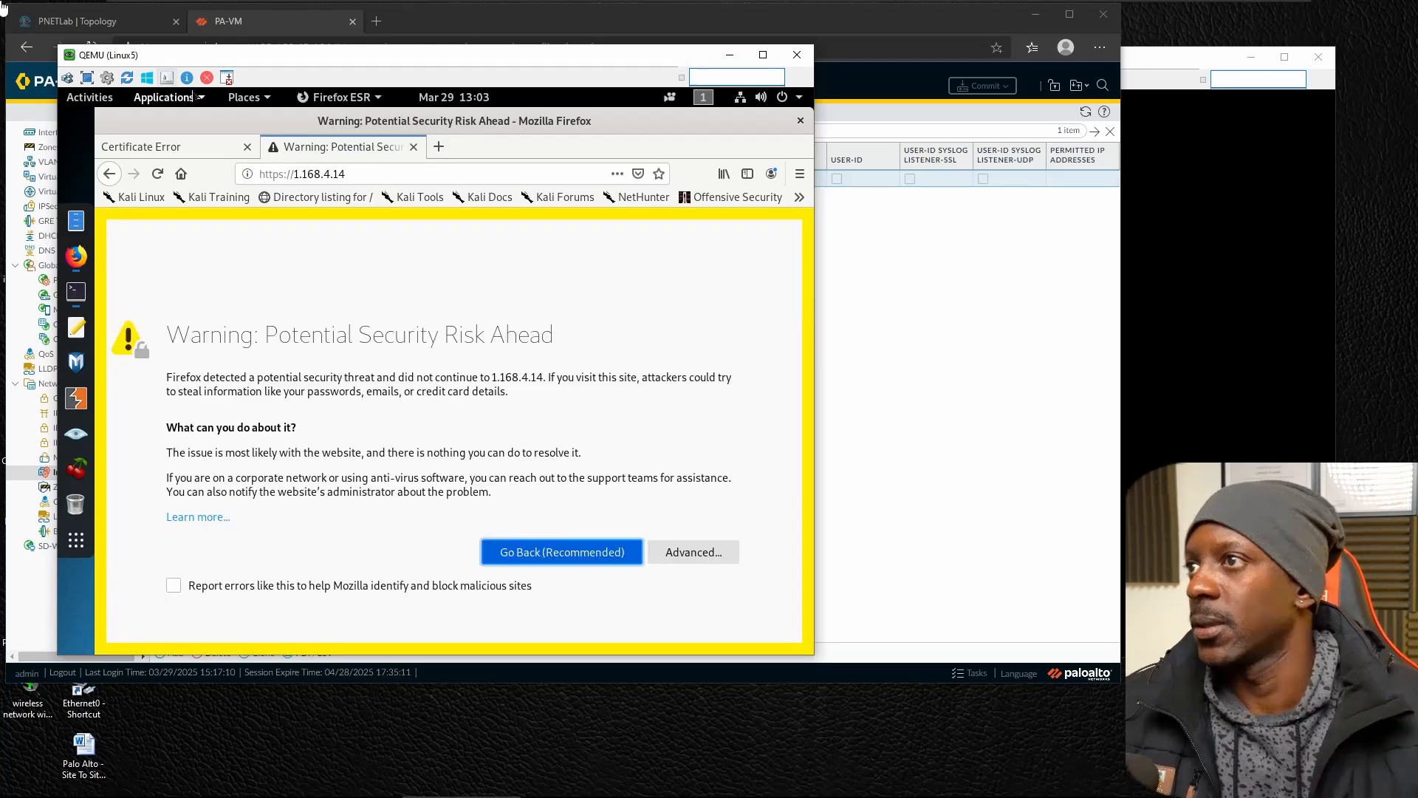
{"action": "left_click", "coordinate": [717, 550]}
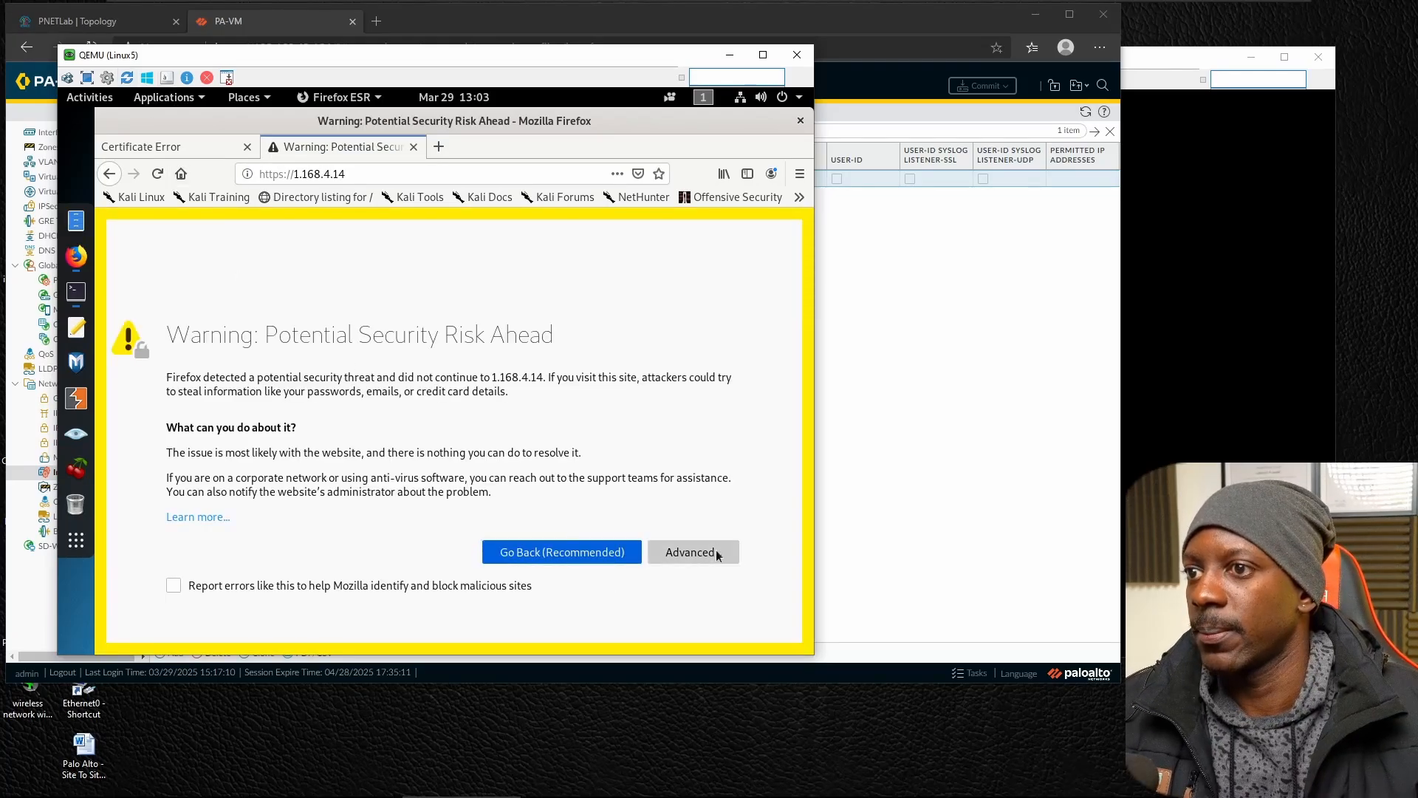
{"action": "scroll", "coordinate": [722, 554], "scroll_direction": "down", "scroll_amount": 3}
{"action": "left_click", "coordinate": [680, 555]}
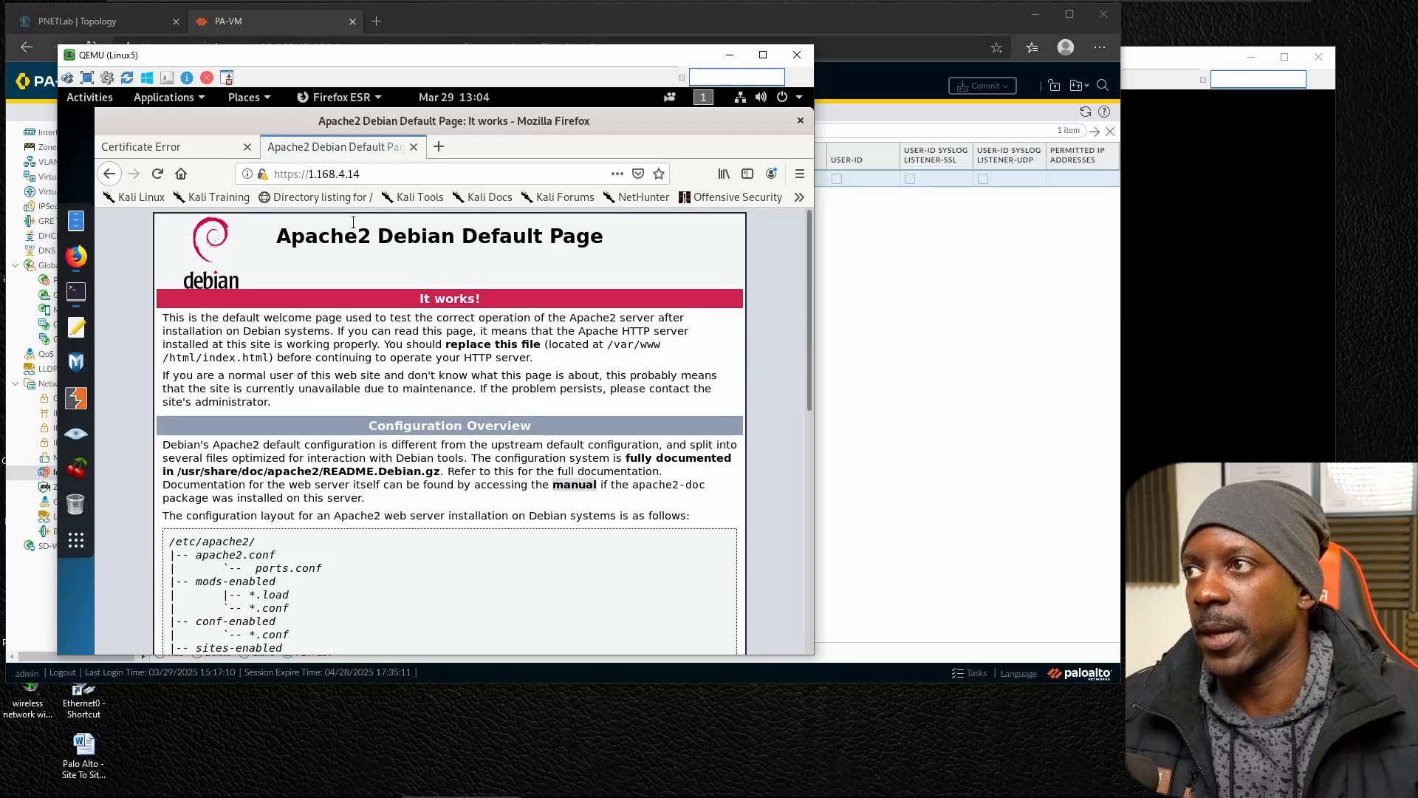
View the certificate presented for 1.168.4.14 and examine whom it was issued to and by.
{"action": "left_click", "coordinate": [263, 175]}
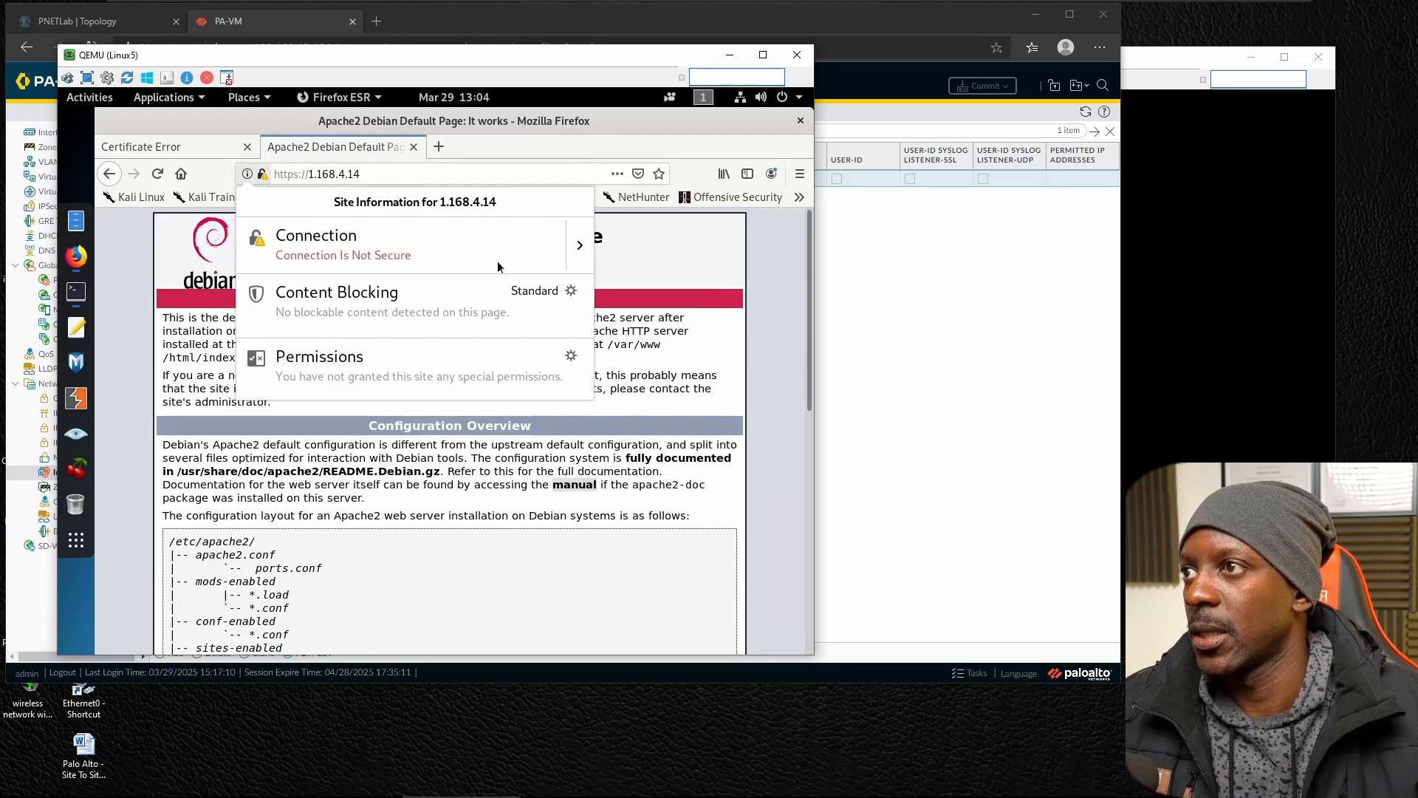
{"action": "left_click", "coordinate": [576, 244]}
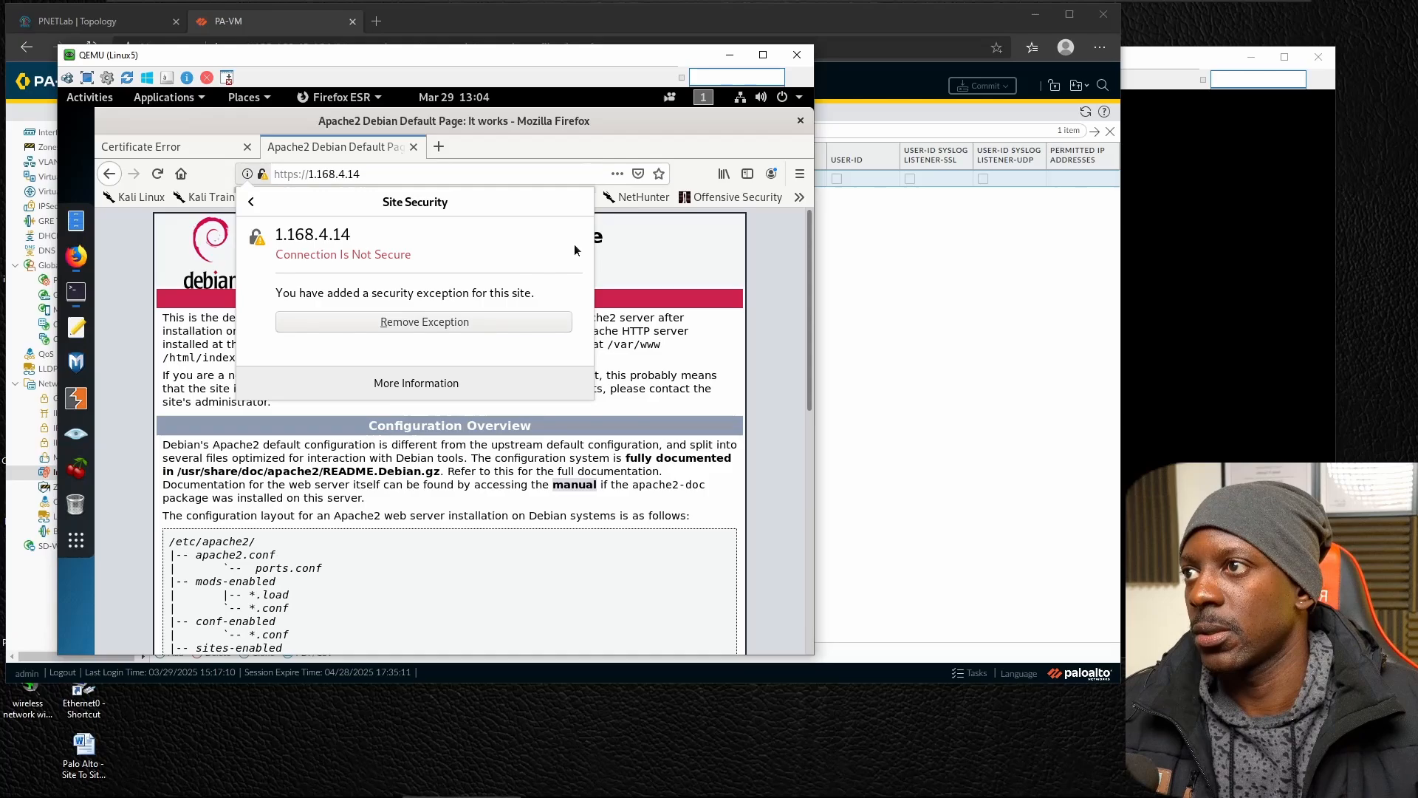
{"action": "left_click", "coordinate": [461, 384]}
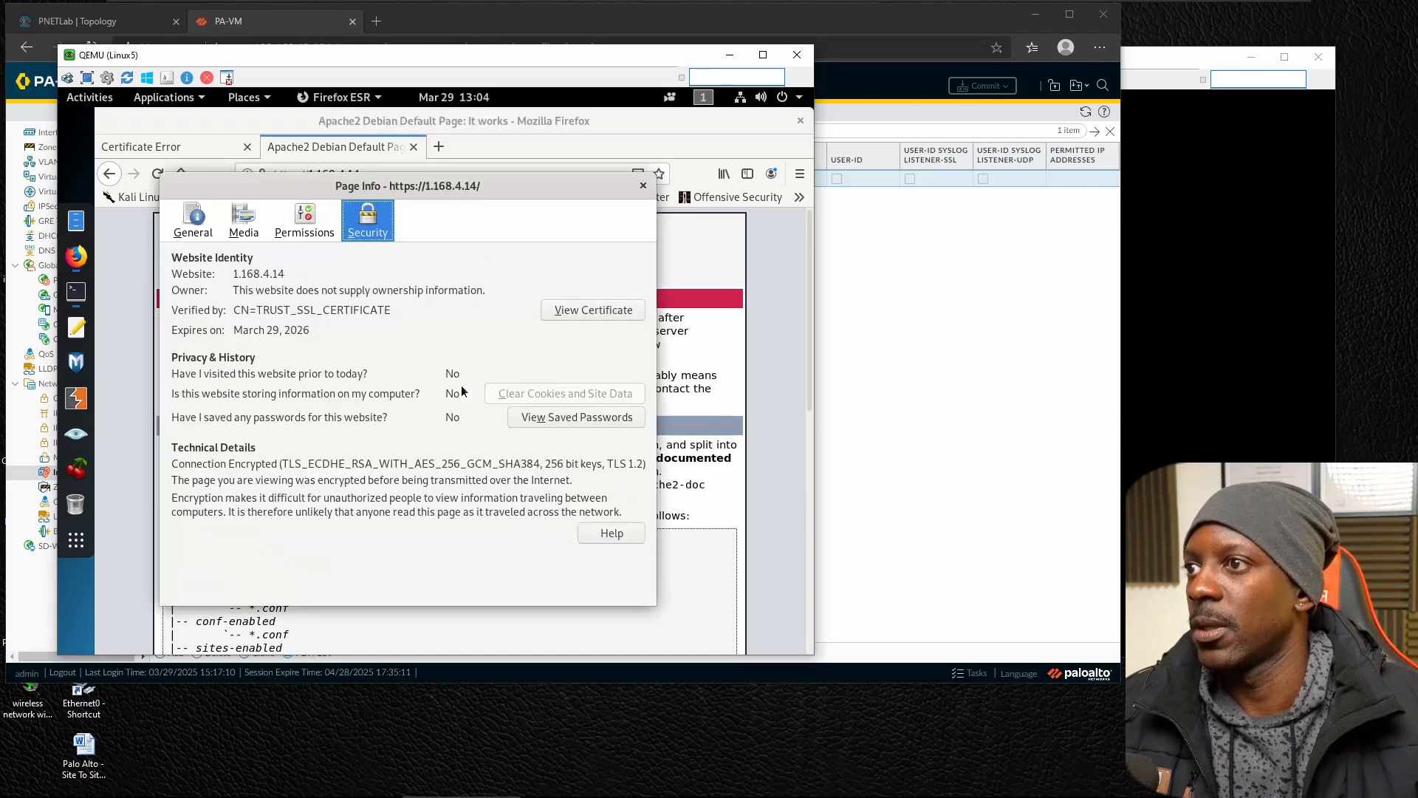
{"action": "left_click", "coordinate": [574, 314]}
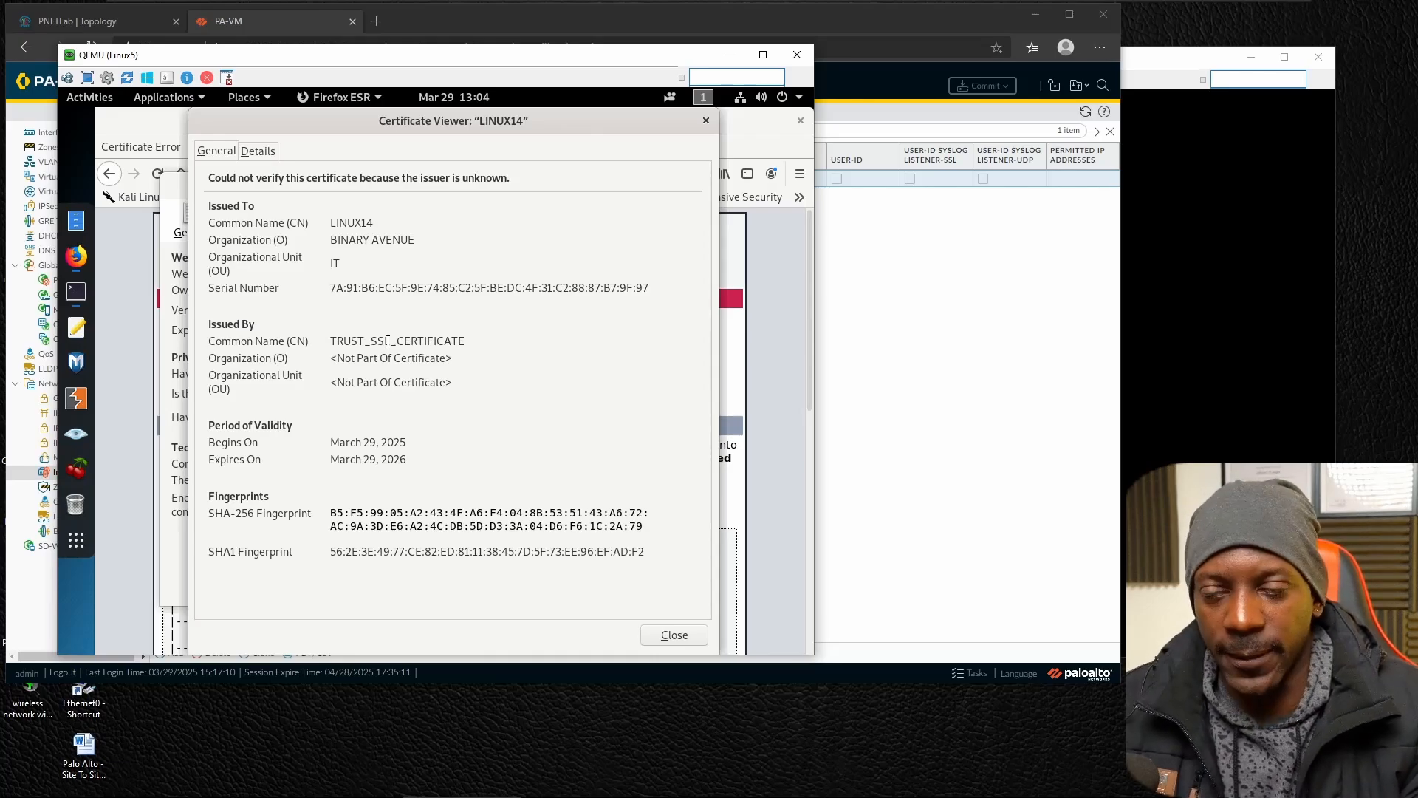
Switch to the PA-VM firewall interface and examine the traffic and decryption logs for connections to 1.168.4.6 and 1.168.4.14.
{"action": "left_click", "coordinate": [902, 321]}
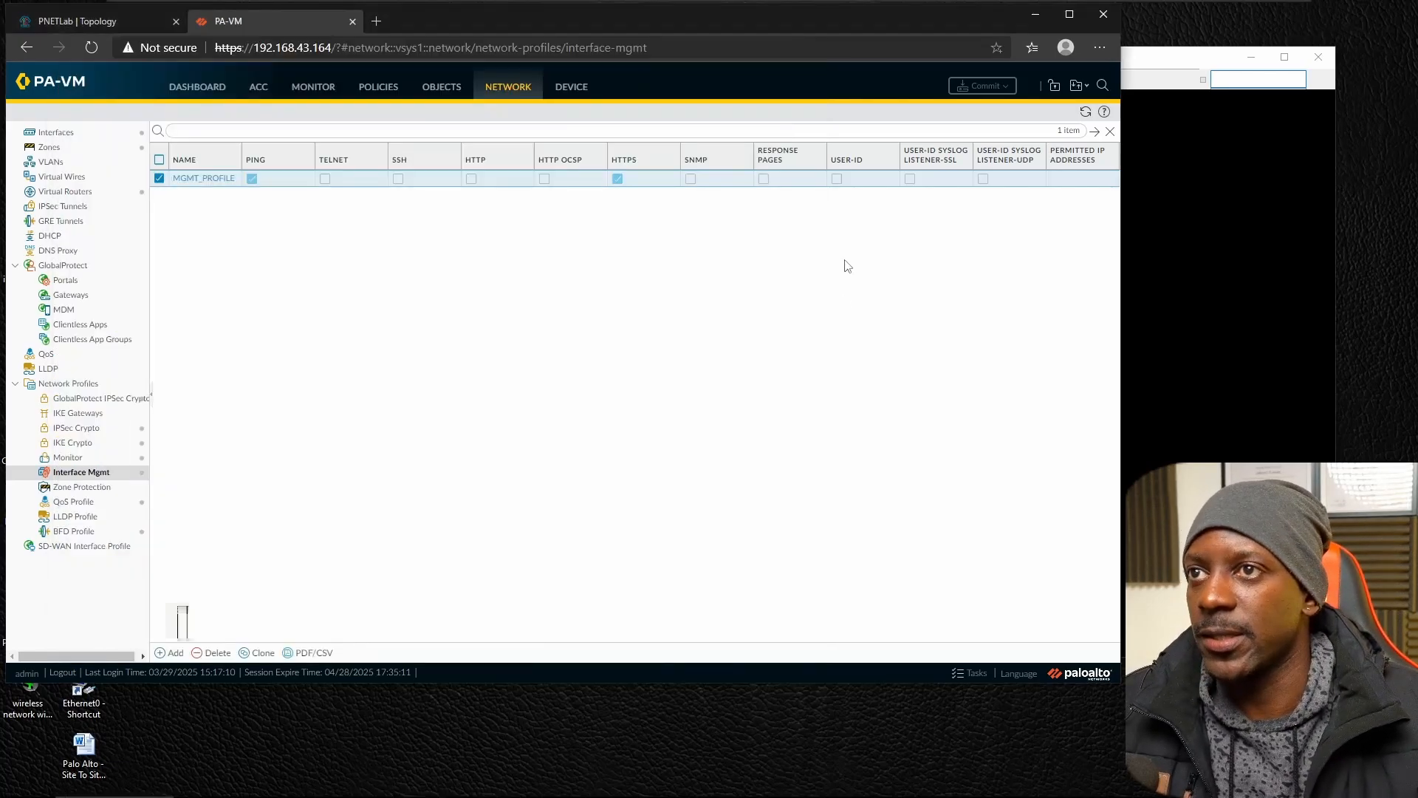
{"action": "left_click", "coordinate": [331, 91]}
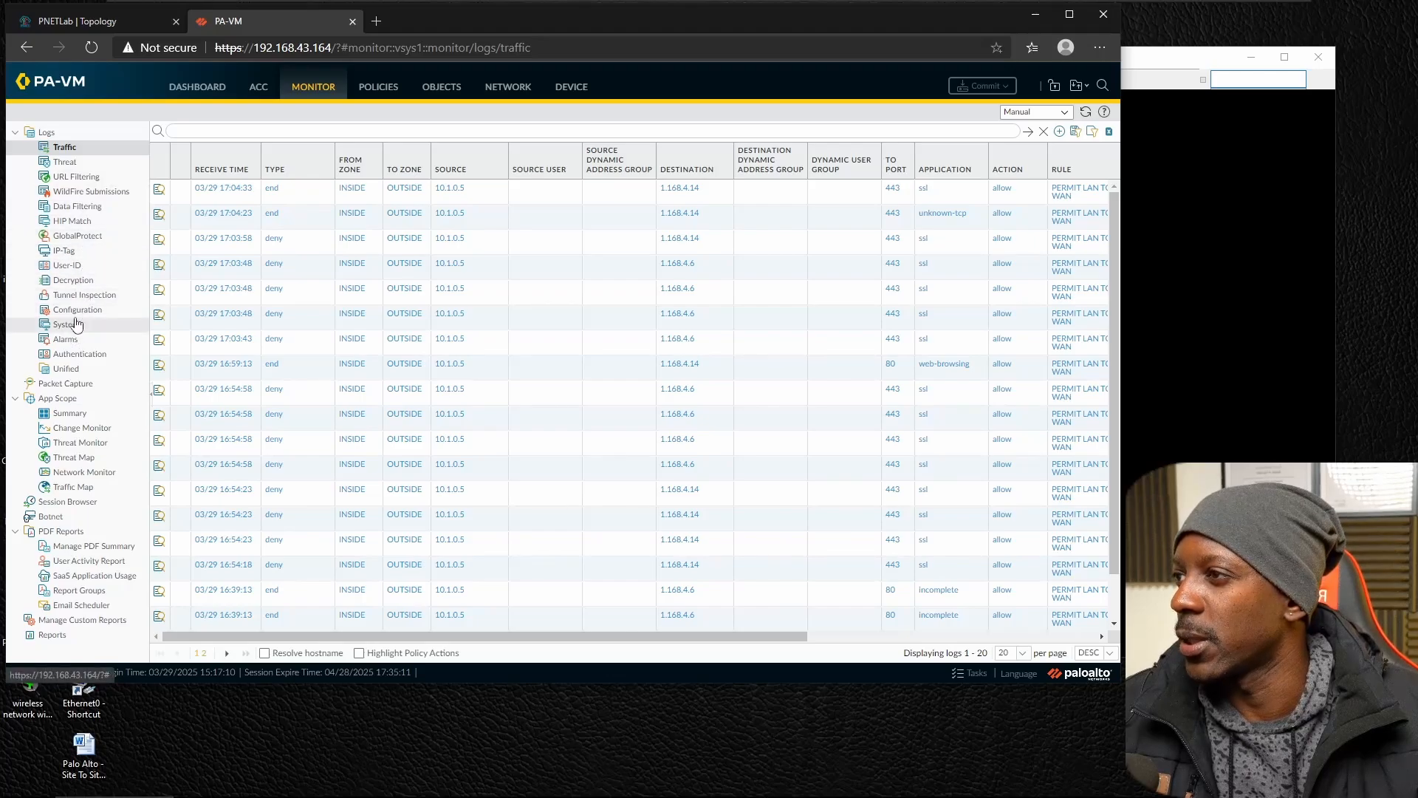
{"action": "left_click", "coordinate": [79, 284]}
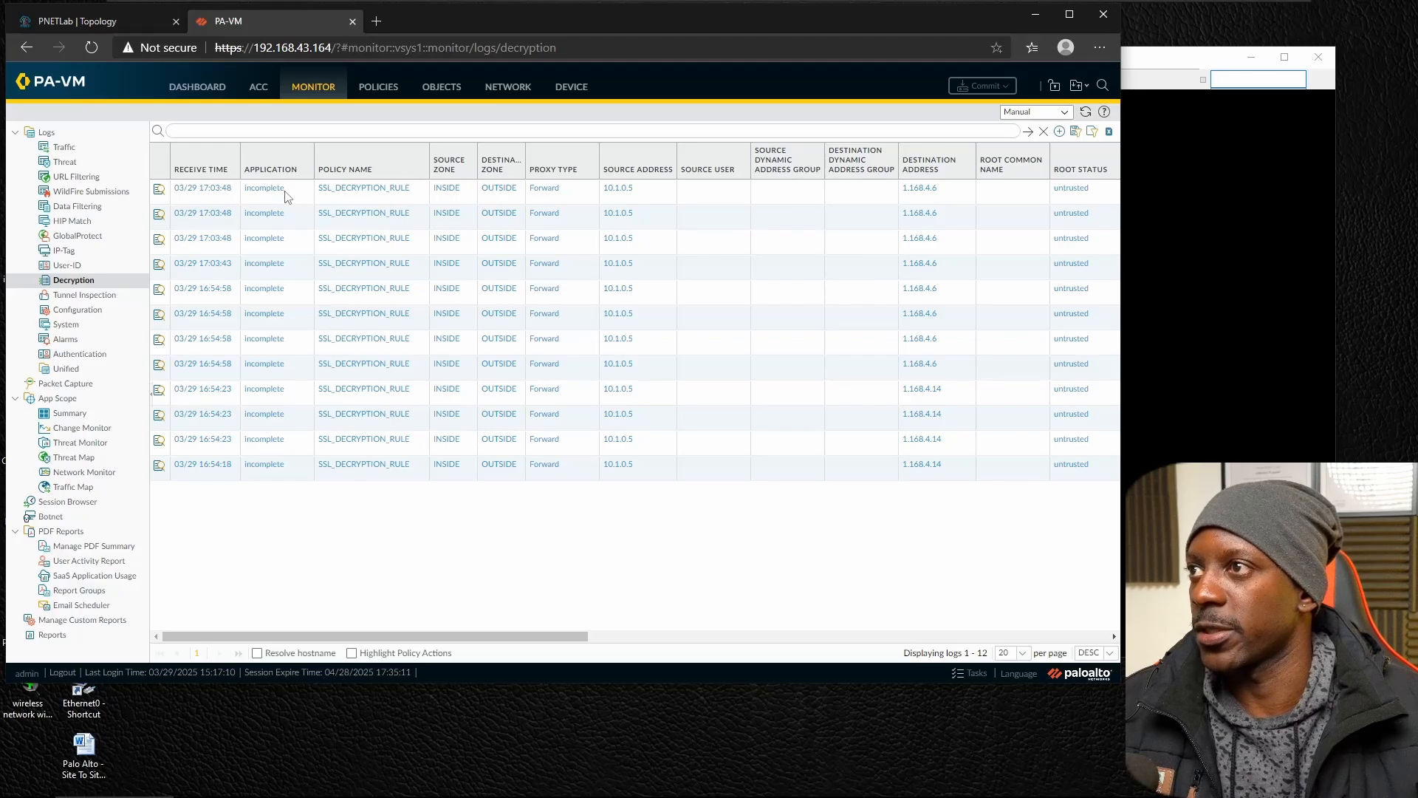
Open SSL_DECRYPTION_RULE in the decryption policies and display its SSL handshake log settings.
{"action": "left_click", "coordinate": [374, 89]}
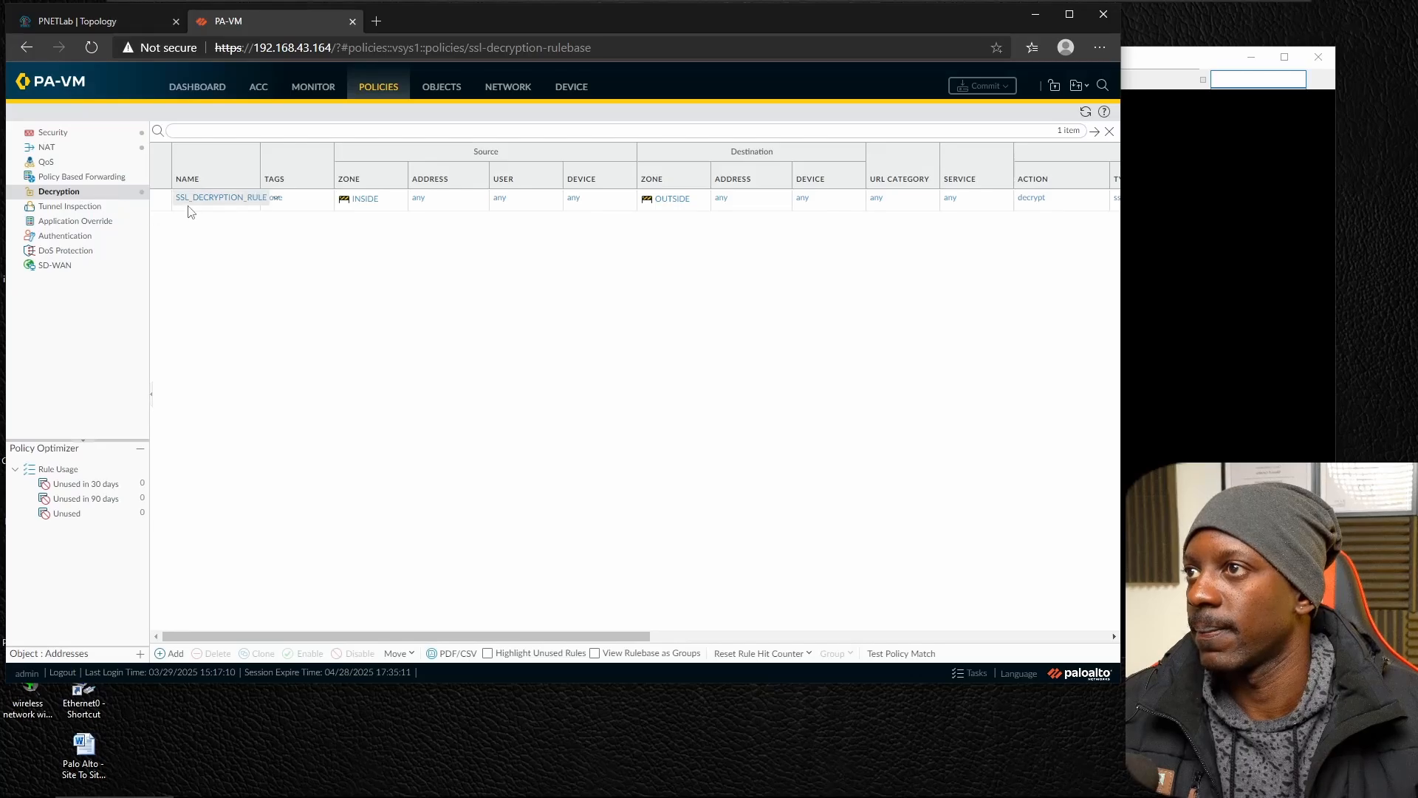
{"action": "left_click", "coordinate": [194, 206]}
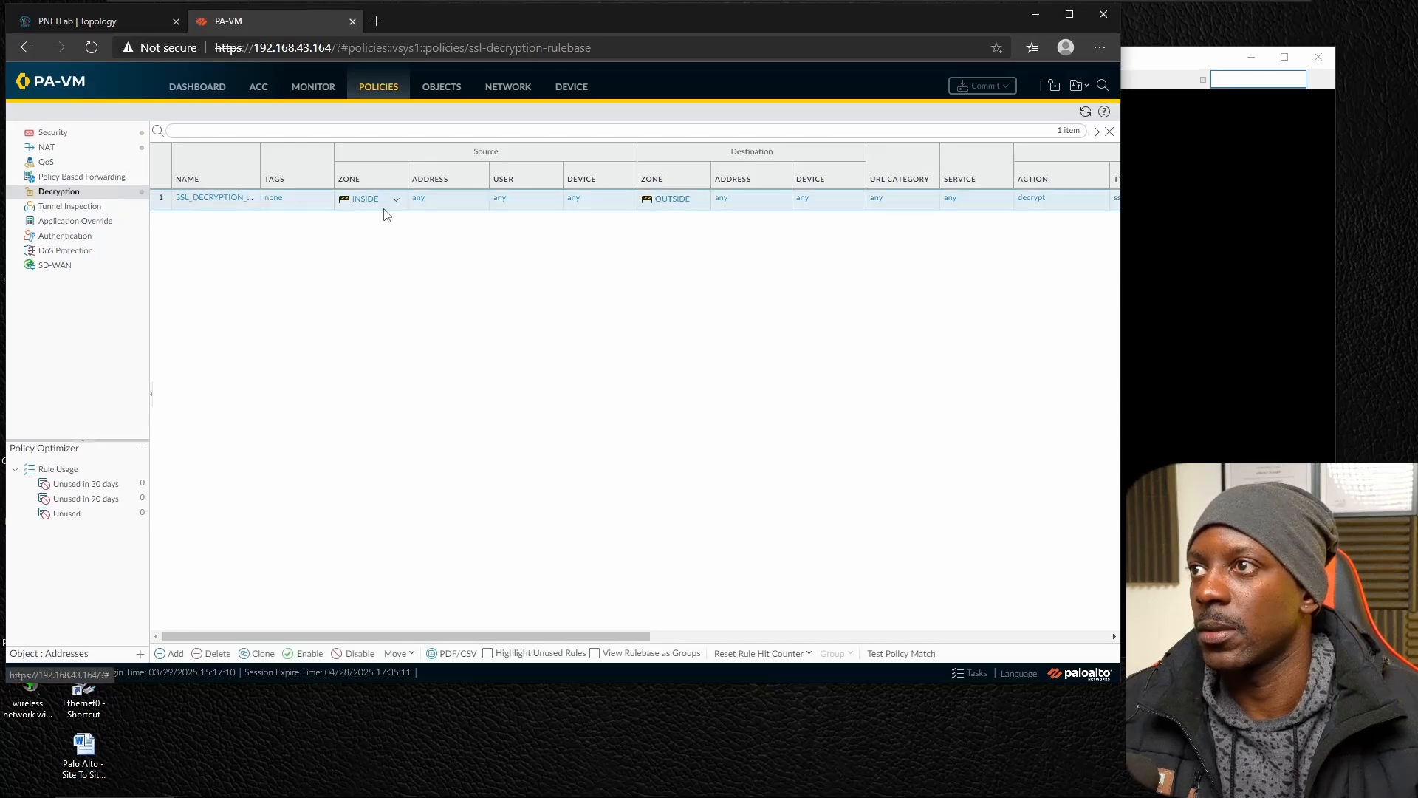
{"action": "left_click", "coordinate": [232, 198]}
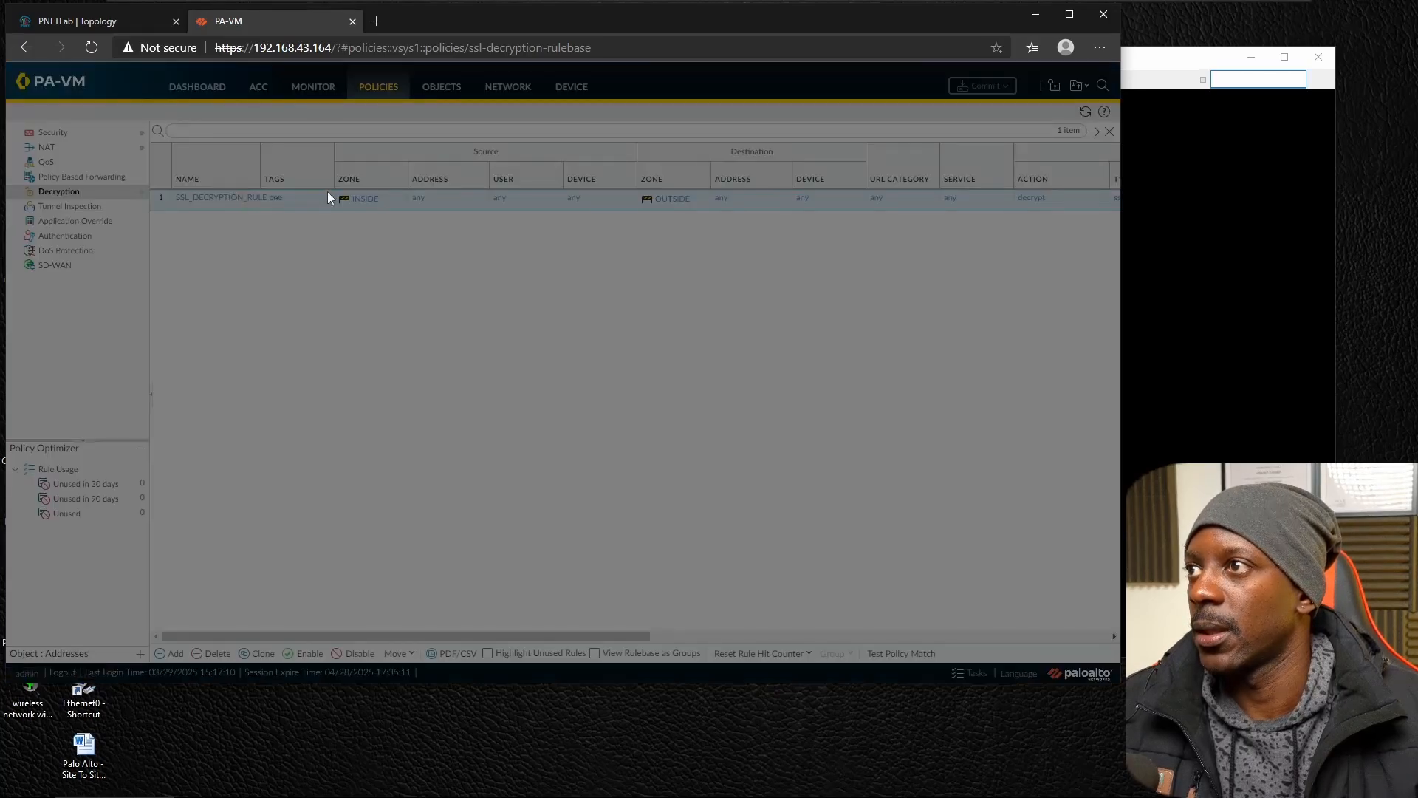
{"action": "left_click", "coordinate": [576, 283]}
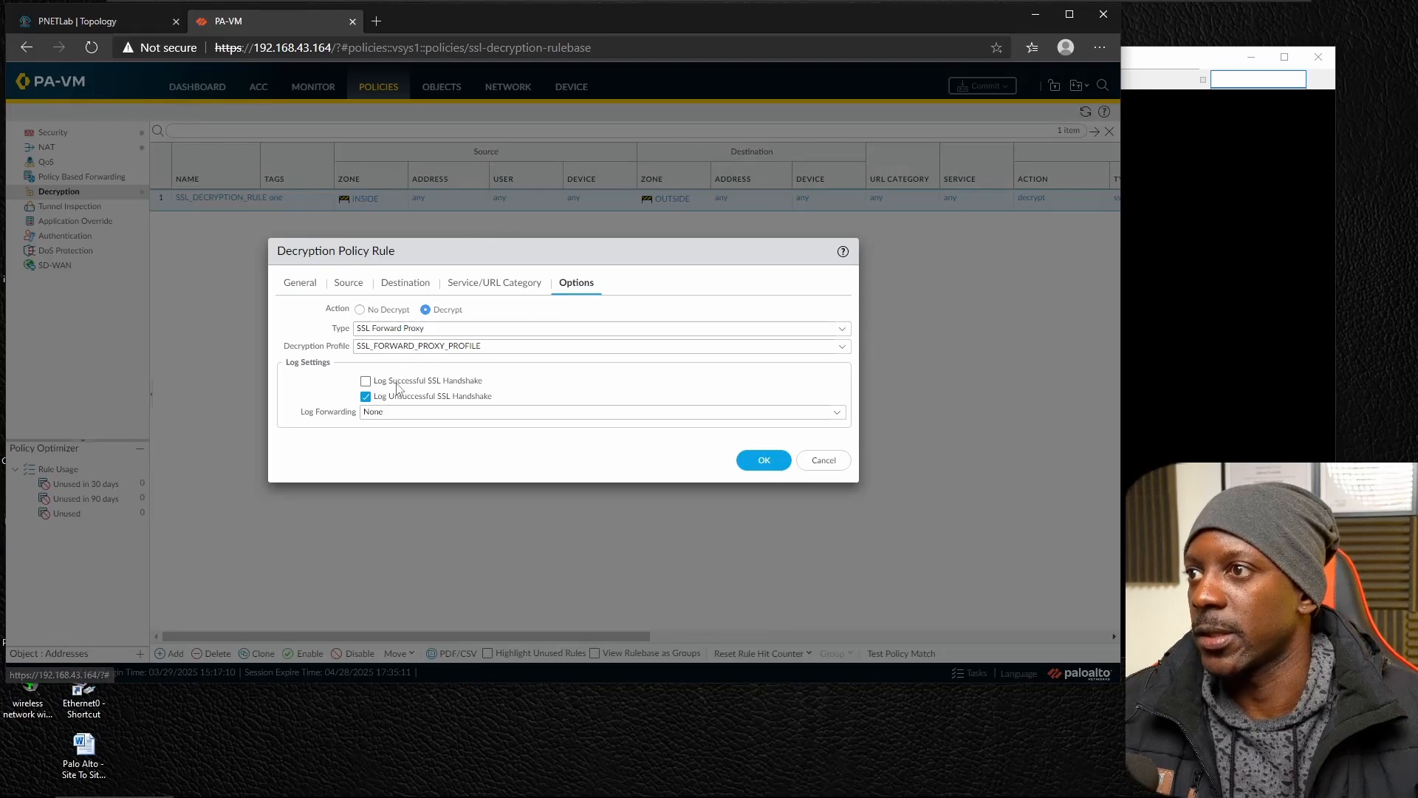